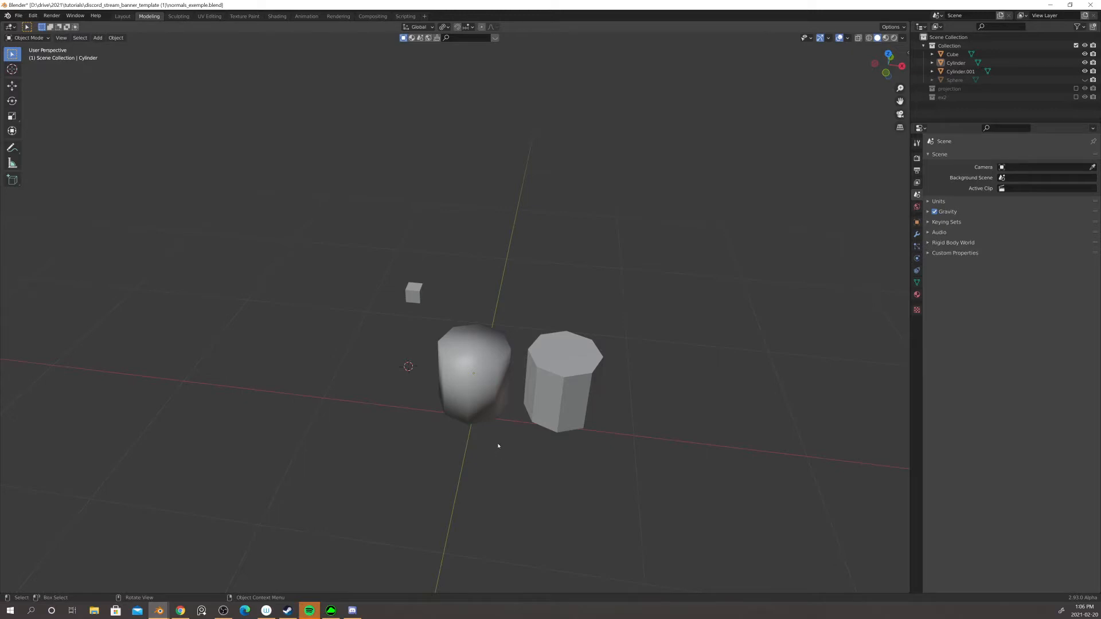
- Compare the shading of the smooth cylinder and the flat-shaded cylinder from several angles, selecting each in turn
middle_drag(517, 473, 553, 451)
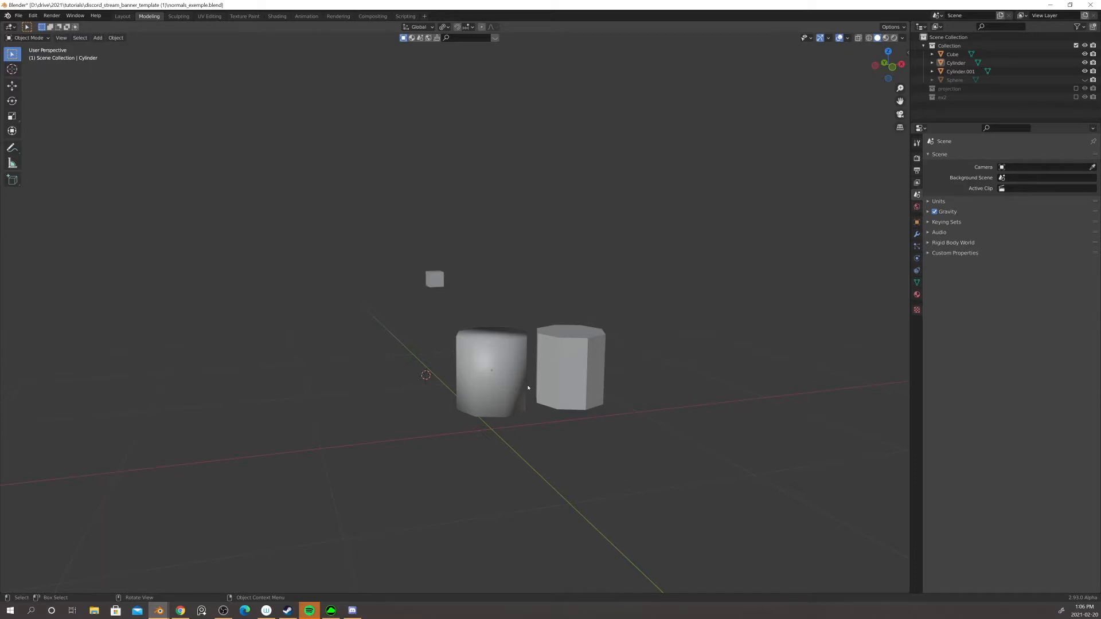
scroll(611, 459, up, 5)
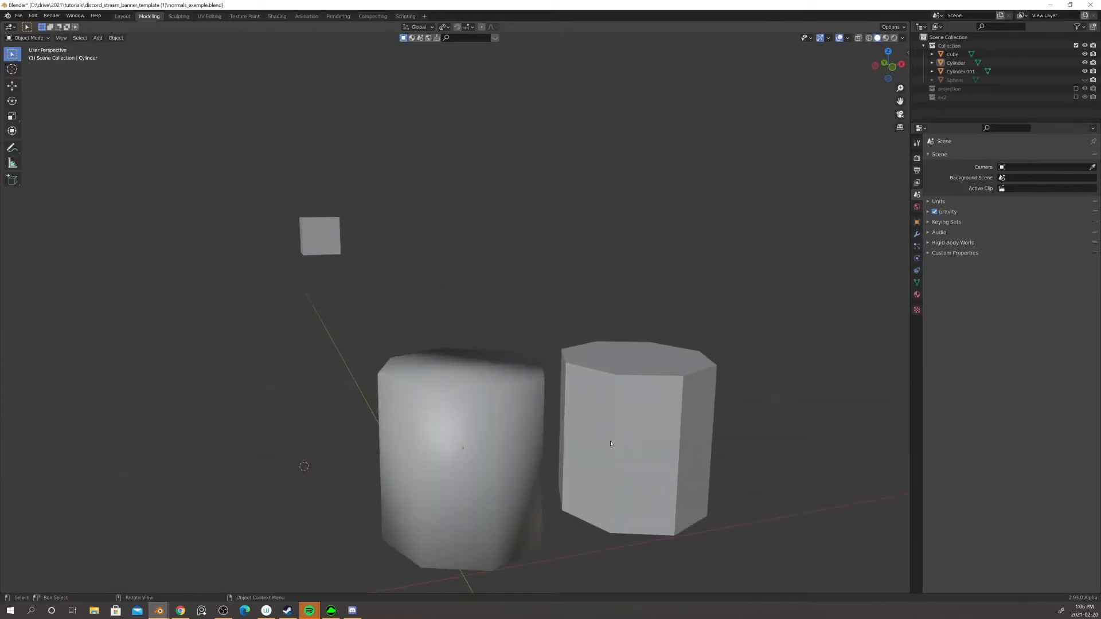
scroll(610, 443, down, 4)
middle_drag(593, 442, 572, 451)
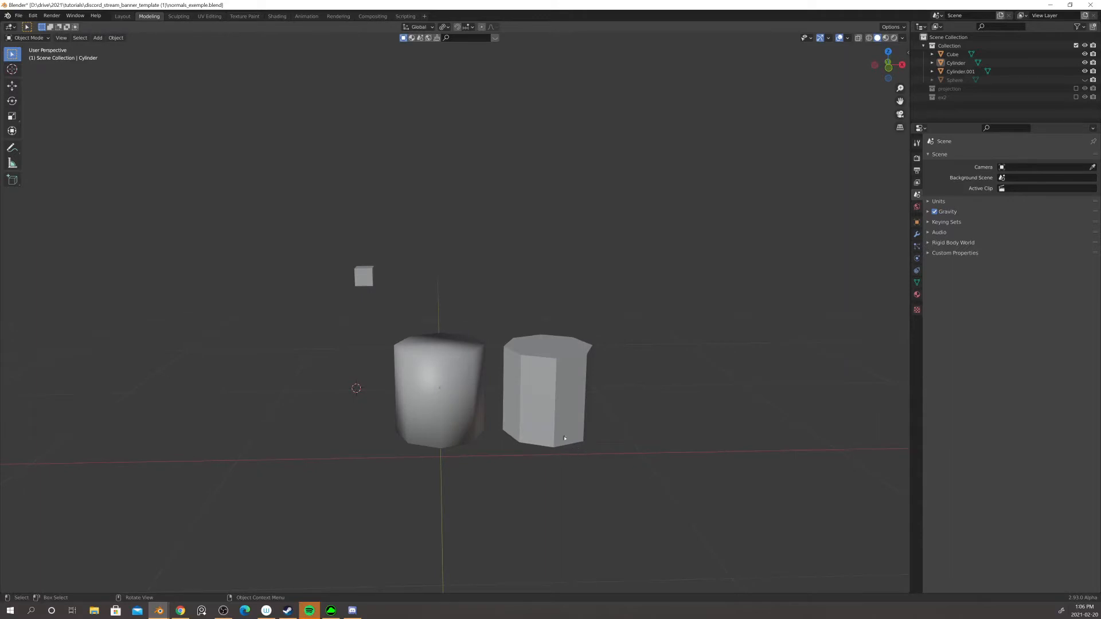
click(557, 408)
shift+middle_drag(646, 423, 412, 363)
scroll(598, 387, up, 4)
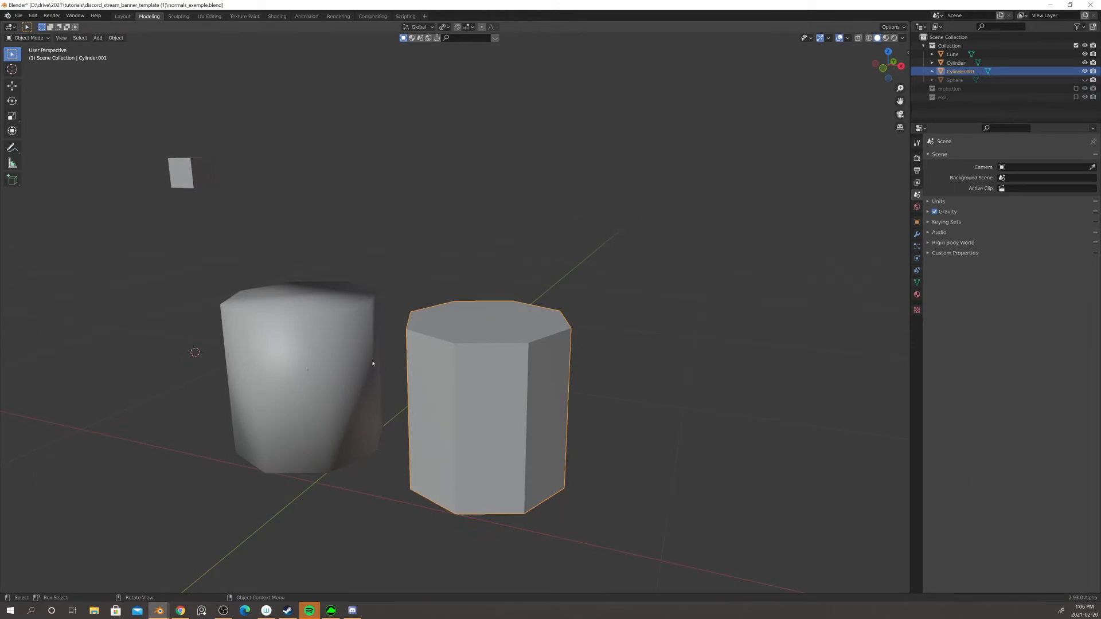
middle_drag(452, 383, 523, 332)
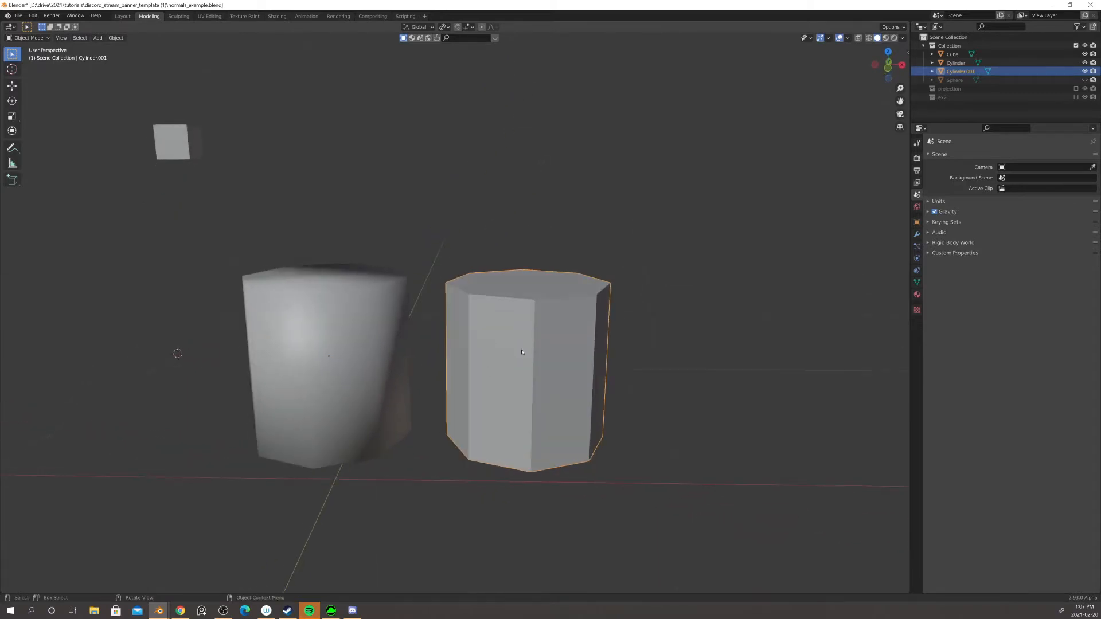
click(318, 338)
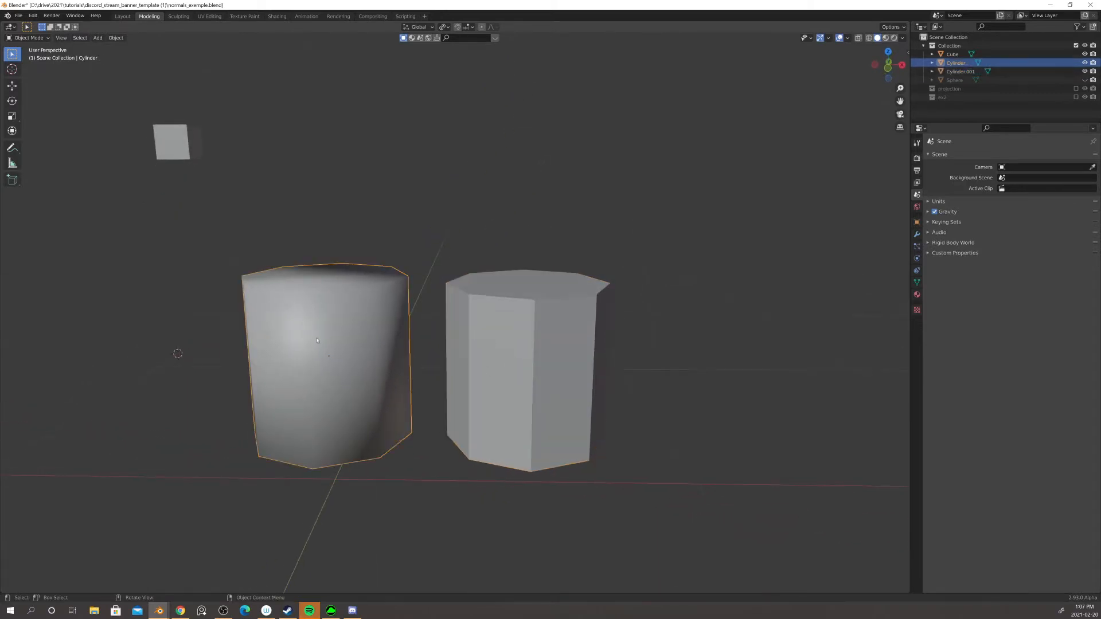
scroll(543, 362, up, 2)
middle_drag(572, 360, 558, 391)
click(558, 391)
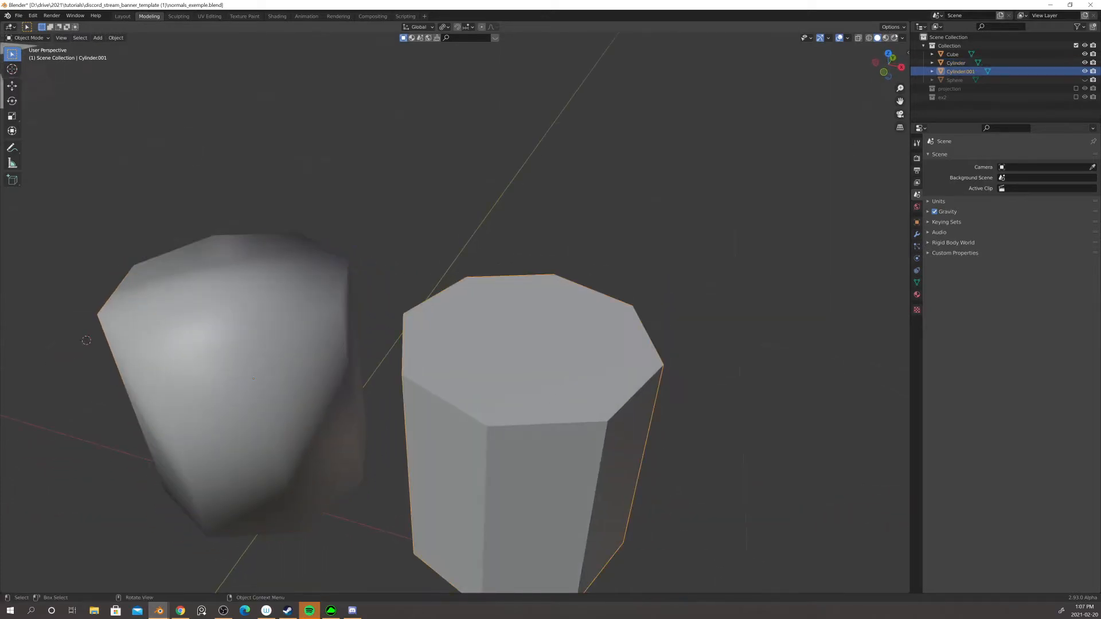
- Examine the normals at the top corners of the flat-shaded cylinder up close in Edit Mode, then return to Object Mode
click(901, 38)
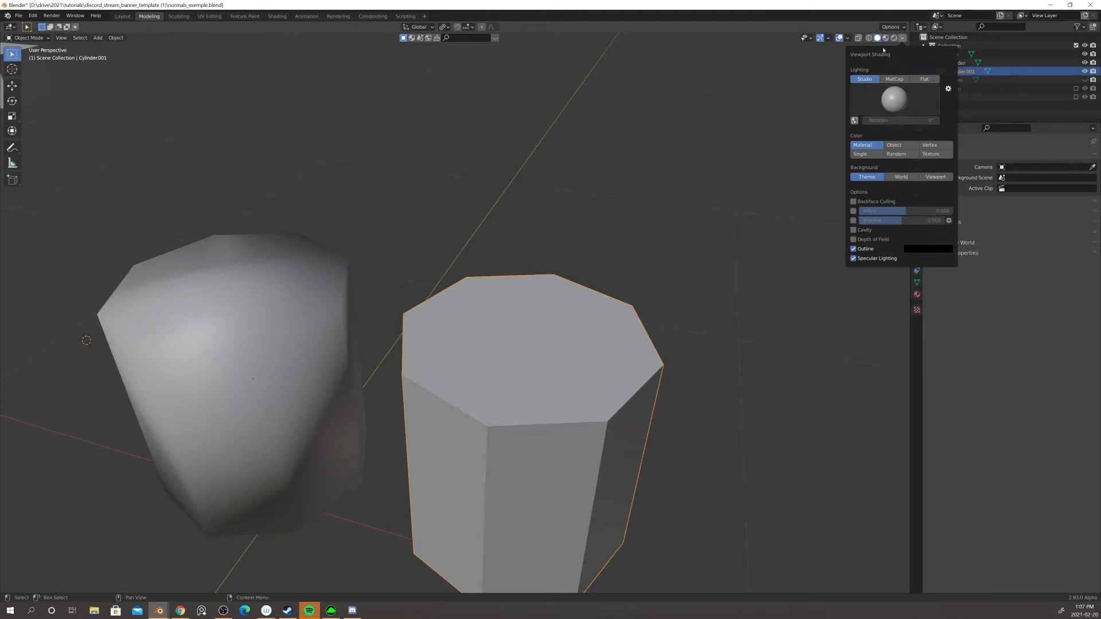
click(846, 38)
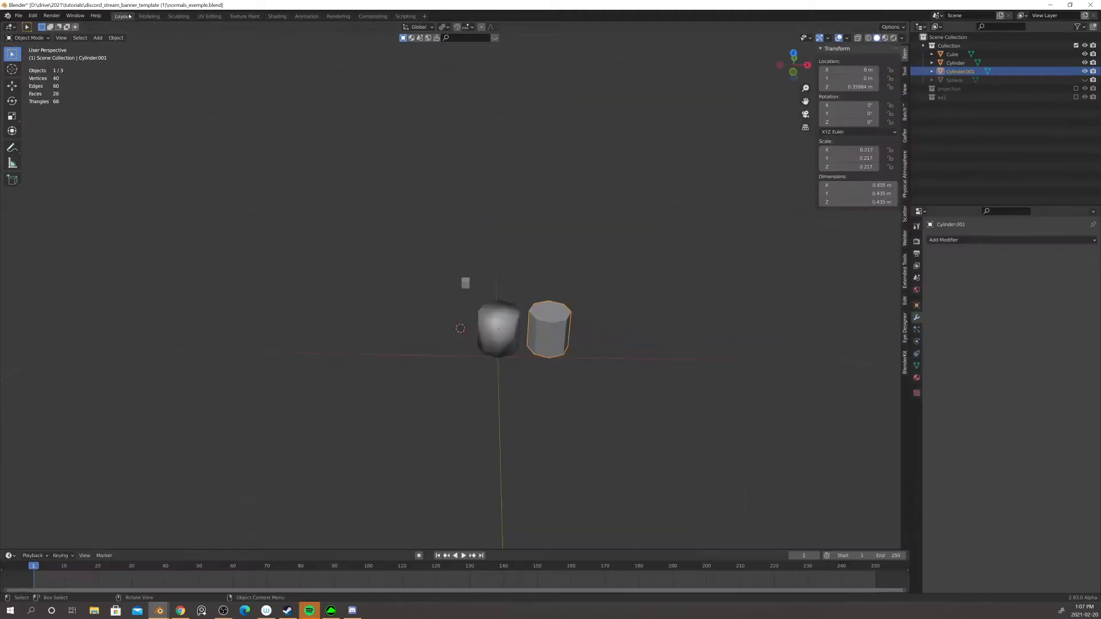
key(Tab)
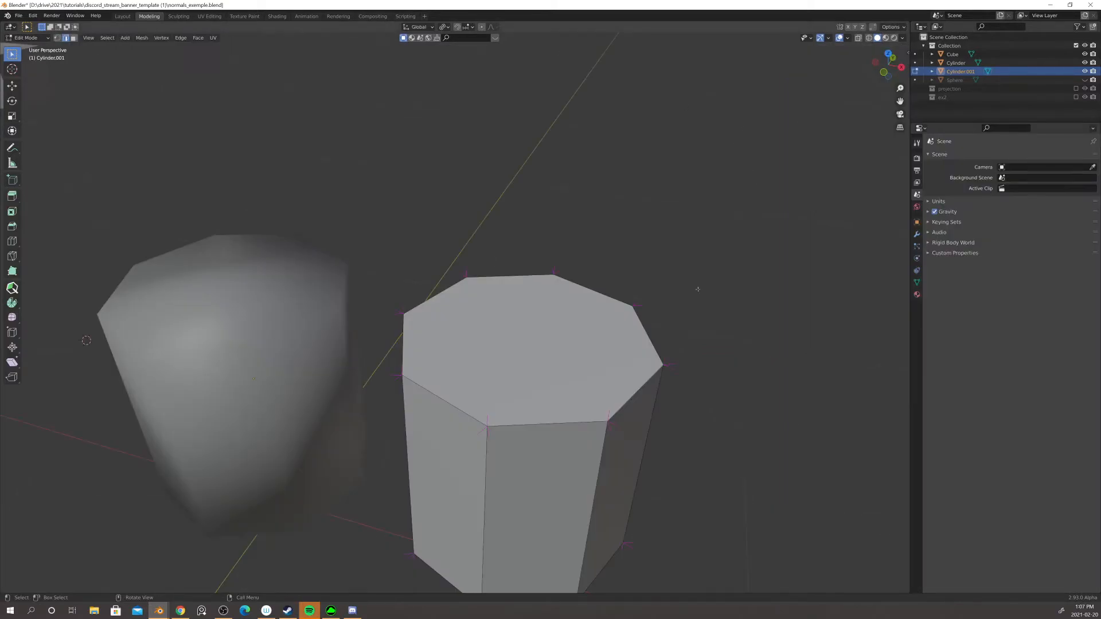
middle_drag(697, 289, 567, 314)
middle_drag(500, 319, 486, 316)
scroll(486, 315, up, 3)
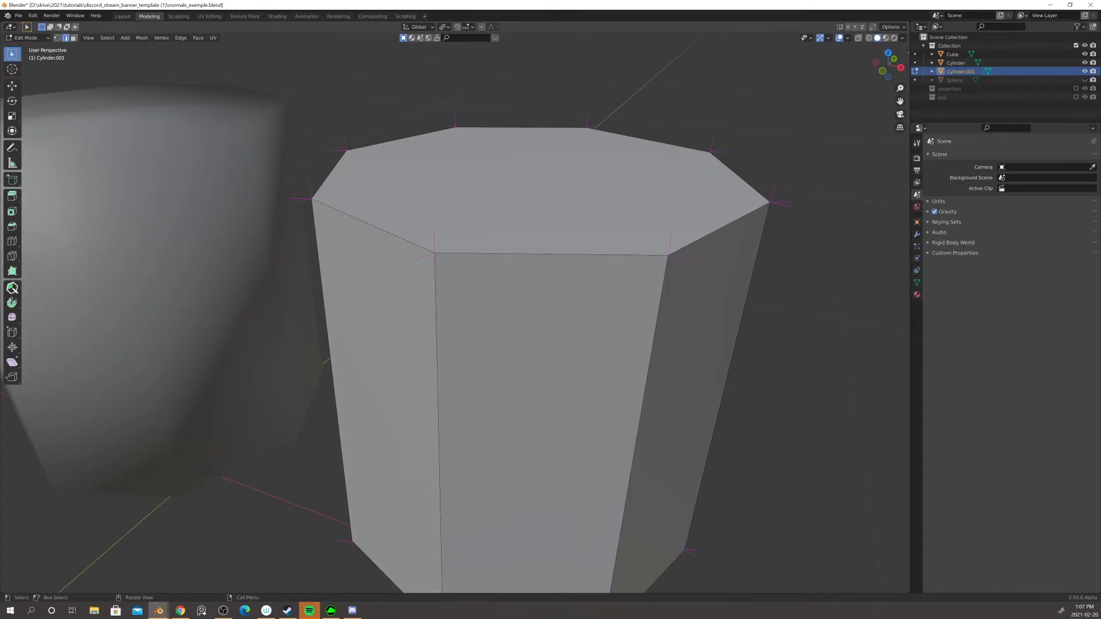
mouse_move(424, 338)
middle_down()
mouse_move(410, 361)
mouse_move(441, 342)
middle_up()
scroll(407, 363, up, 3)
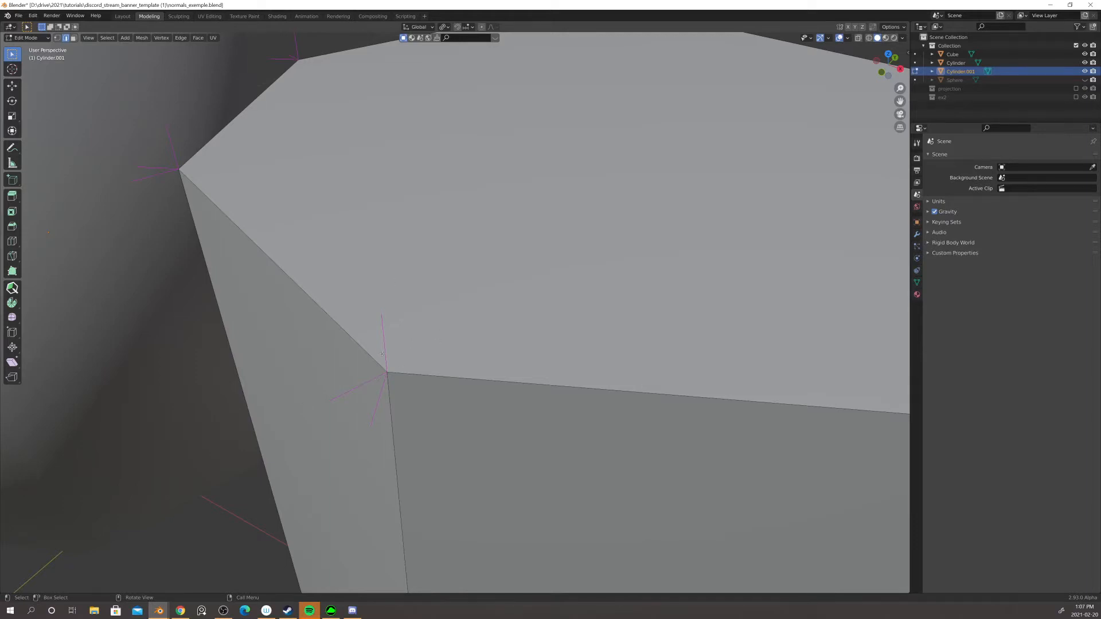
scroll(382, 354, down, 3)
mouse_move(494, 375)
middle_down()
mouse_move(509, 342)
mouse_move(490, 358)
middle_up()
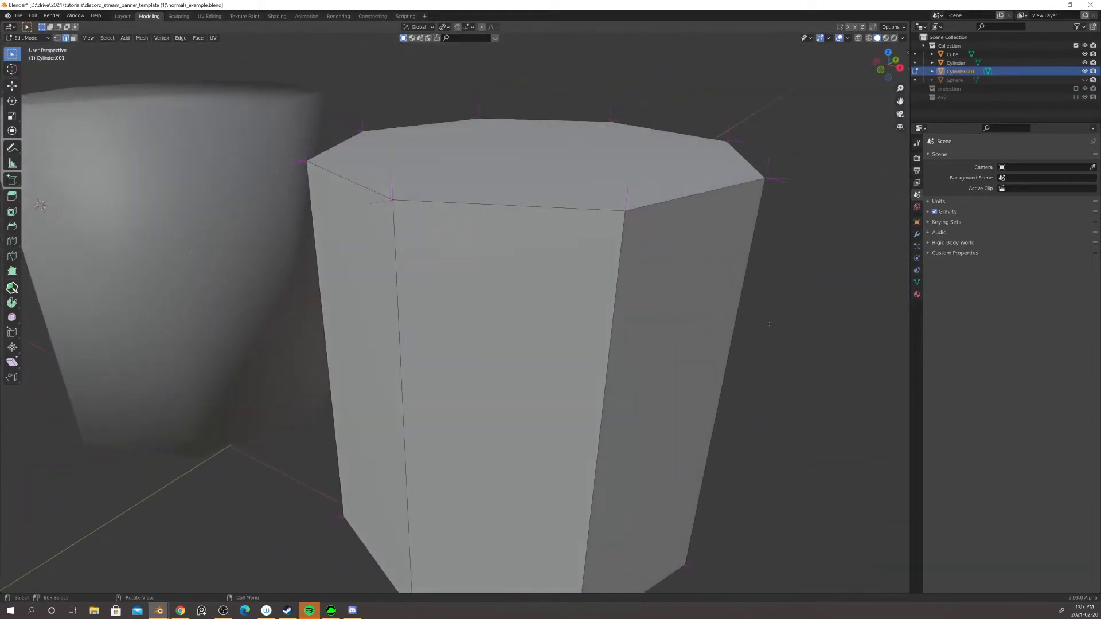
key(grave)
key(Escape)
key(Tab)
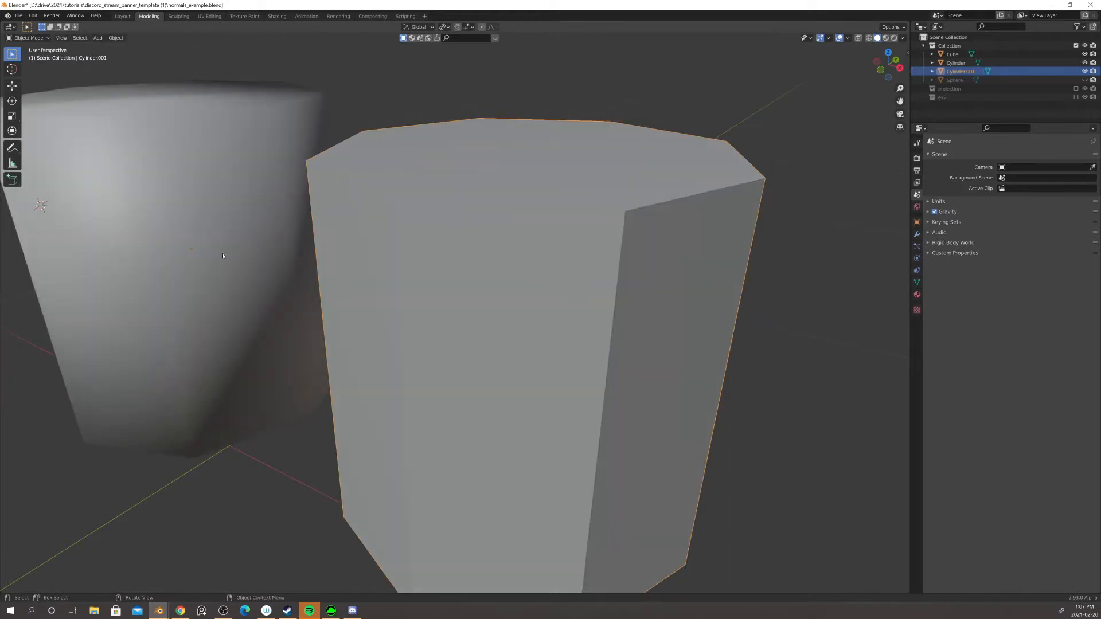
- Examine the normals along the top edge of the smooth-shaded cylinder in Edit Mode, then return to Object Mode
click(223, 256)
key(Tab)
shift+middle_drag(223, 256, 419, 301)
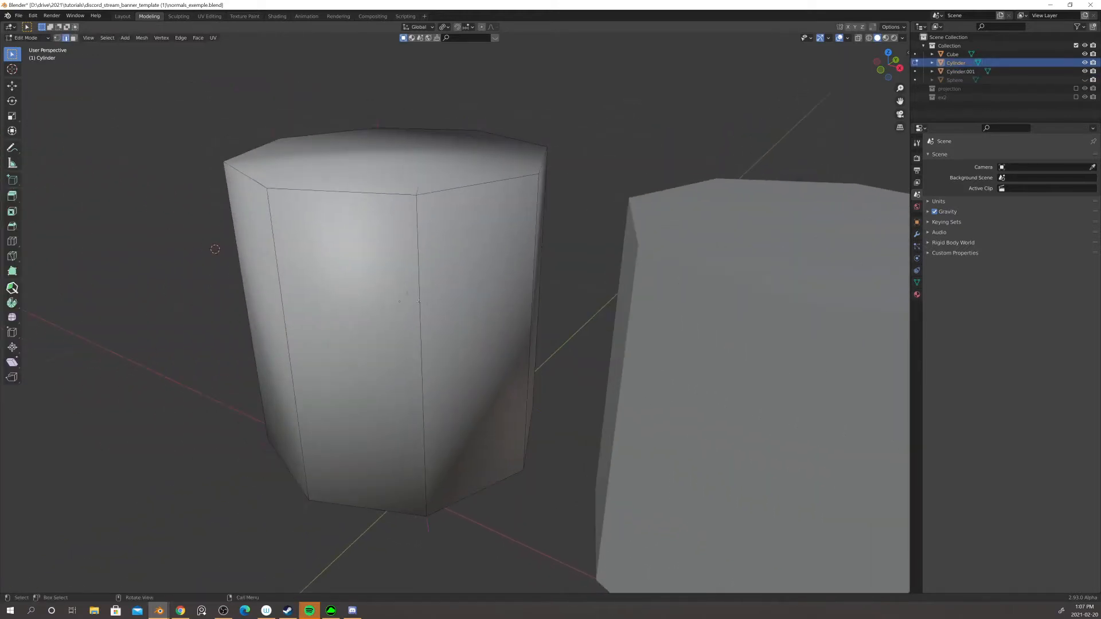
scroll(424, 302, up, 4)
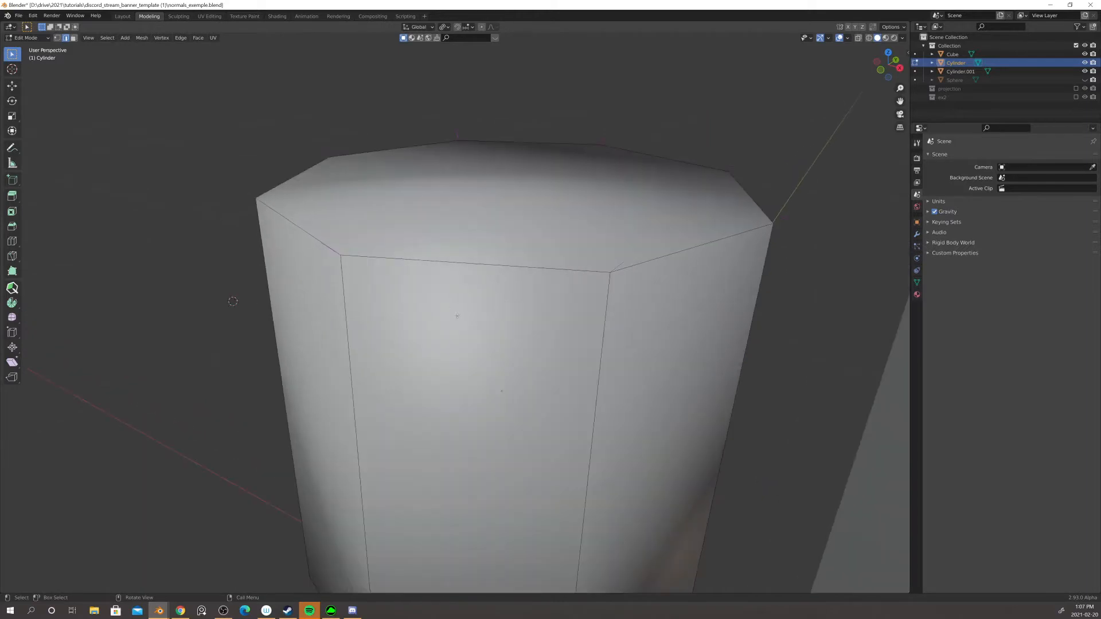
middle_drag(457, 315, 356, 262)
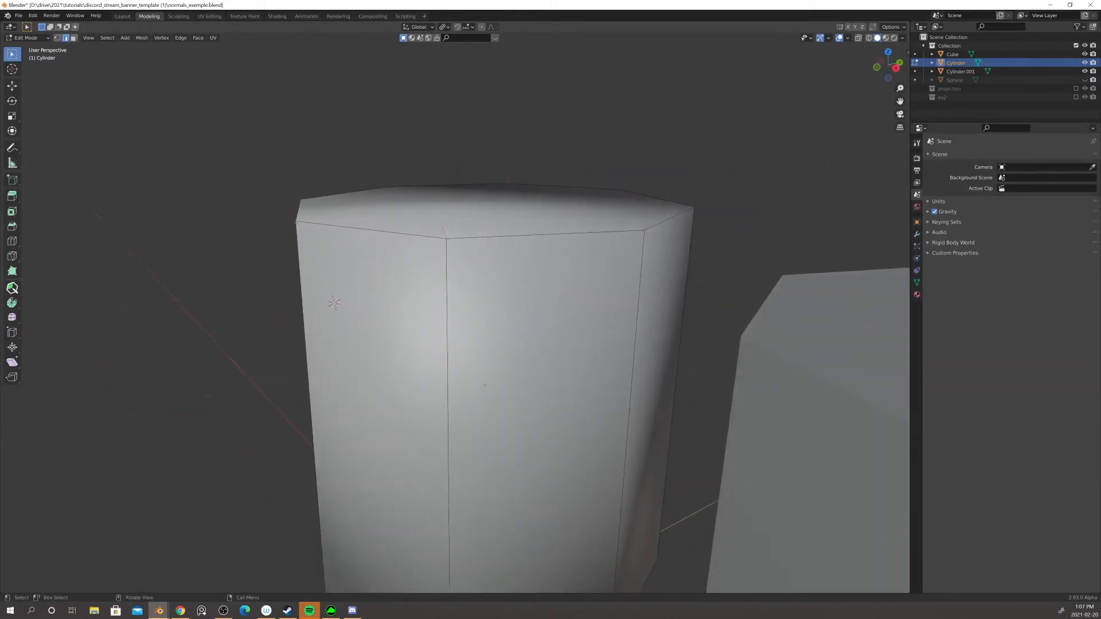
middle_drag(299, 232, 300, 190)
scroll(300, 189, up, 2)
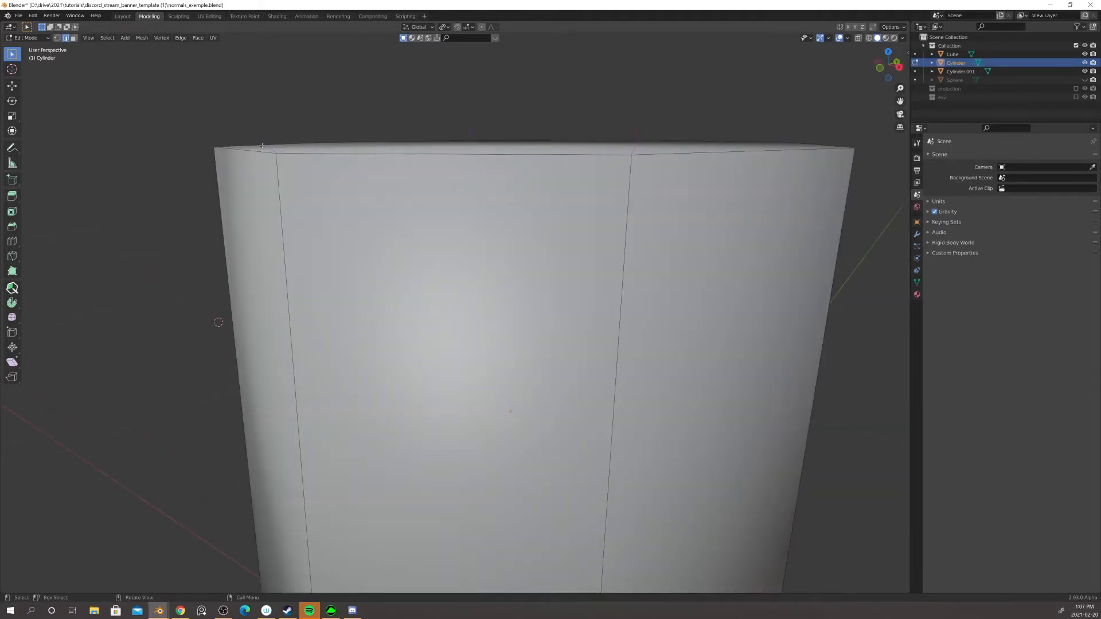
scroll(296, 204, down, 5)
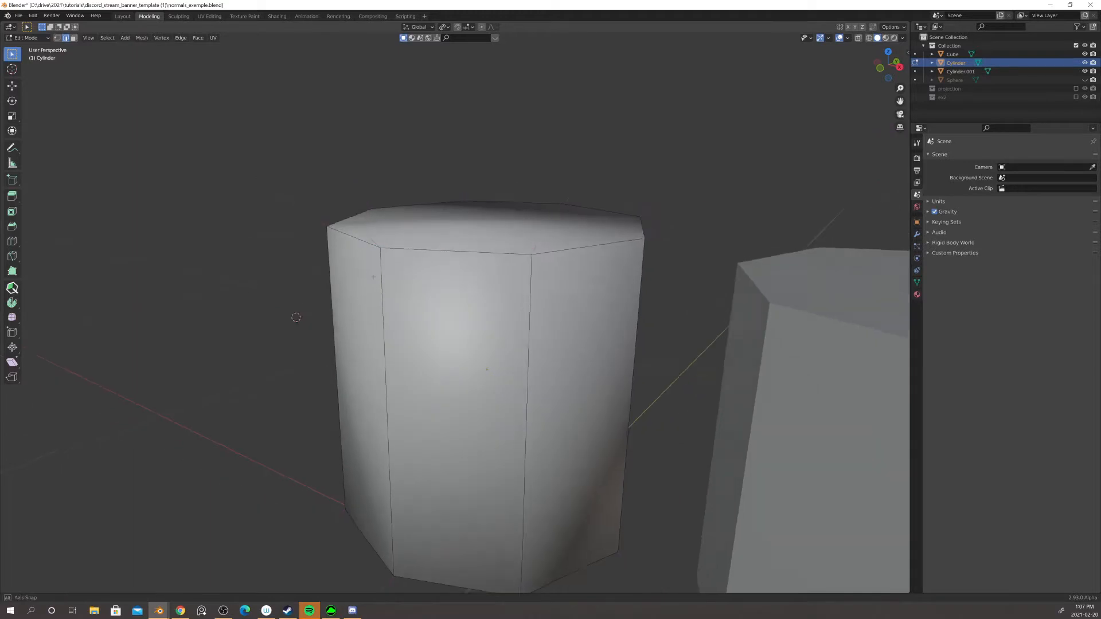
key(Tab)
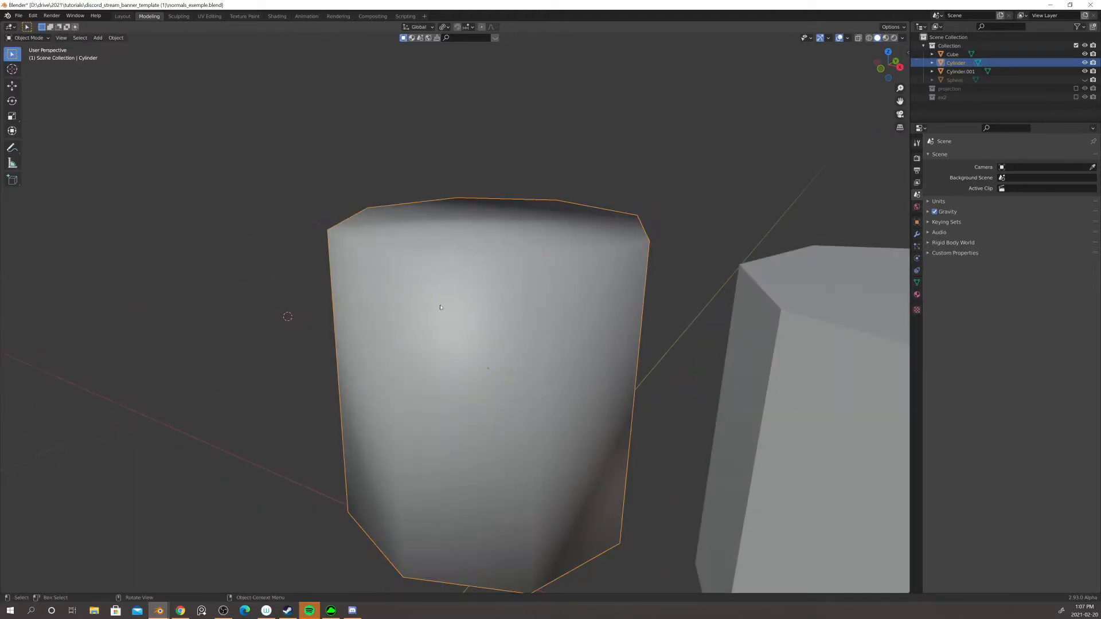
- Examine the smooth cylinder's shading from above and from the side, against the flat-shaded cylinder
scroll(435, 329, down, 3)
middle_drag(474, 336, 327, 371)
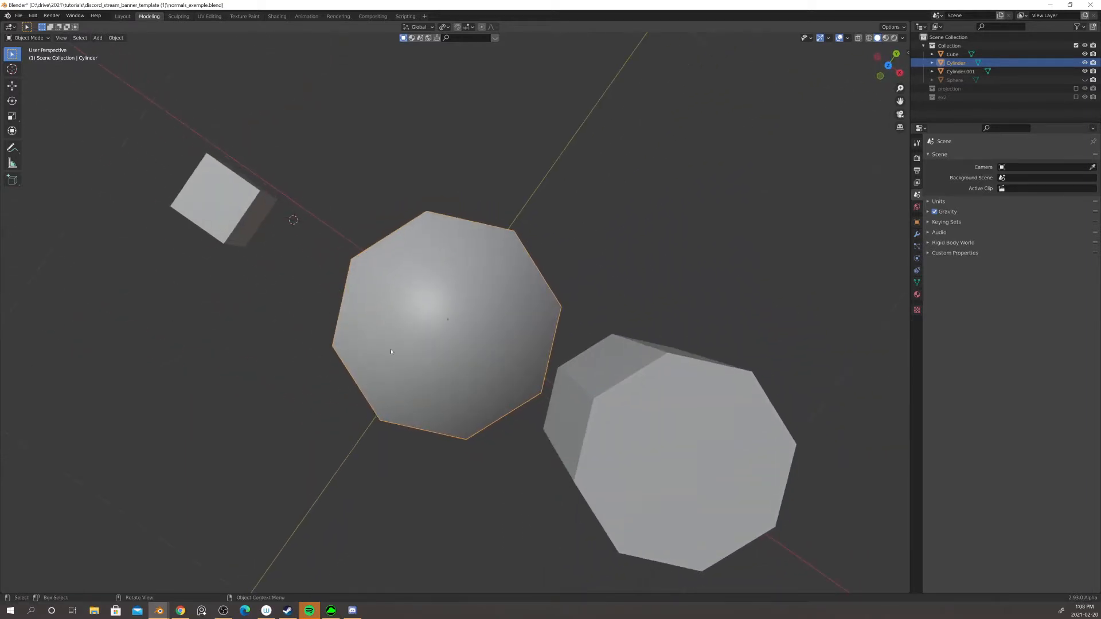
middle_drag(391, 351, 414, 316)
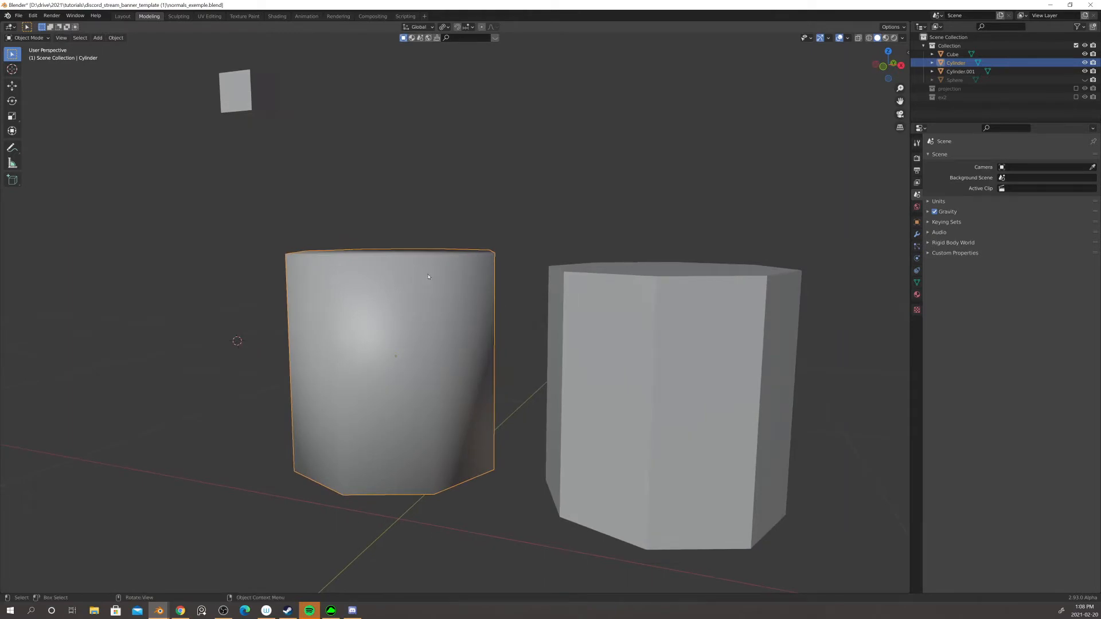
middle_drag(432, 295, 425, 309)
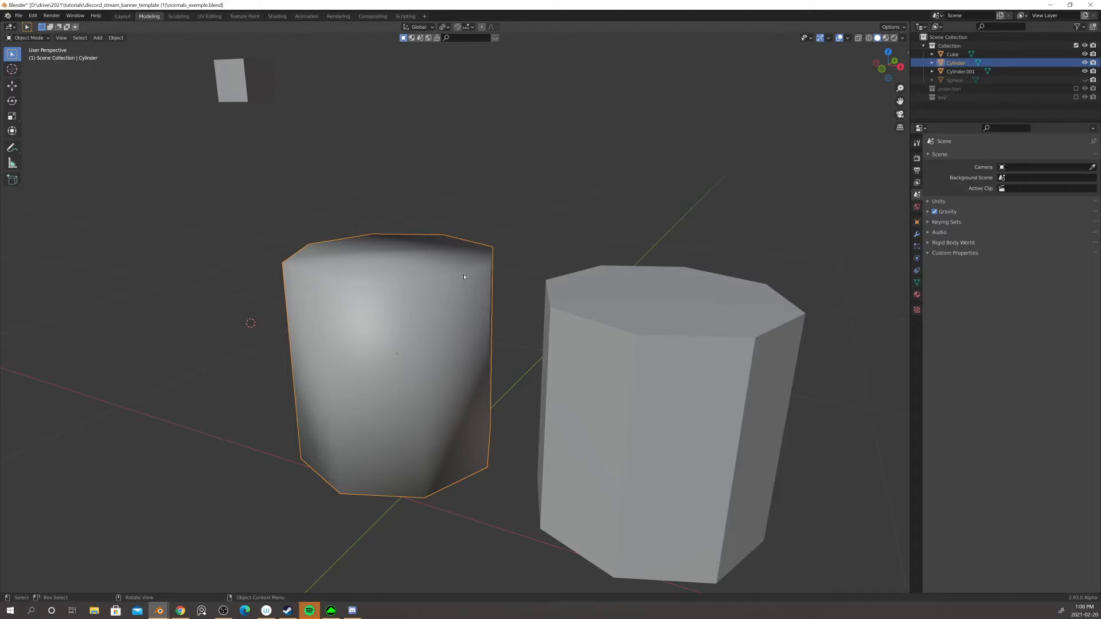
scroll(464, 277, down, 1)
middle_drag(434, 301, 452, 321)
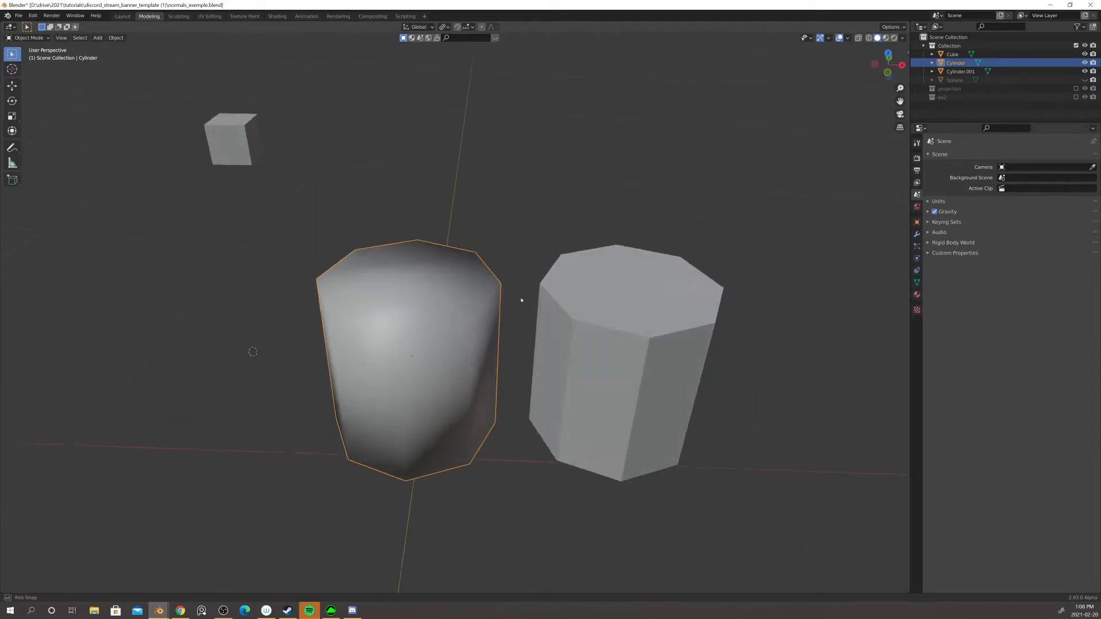
middle_drag(514, 300, 471, 285)
scroll(472, 285, down, 2)
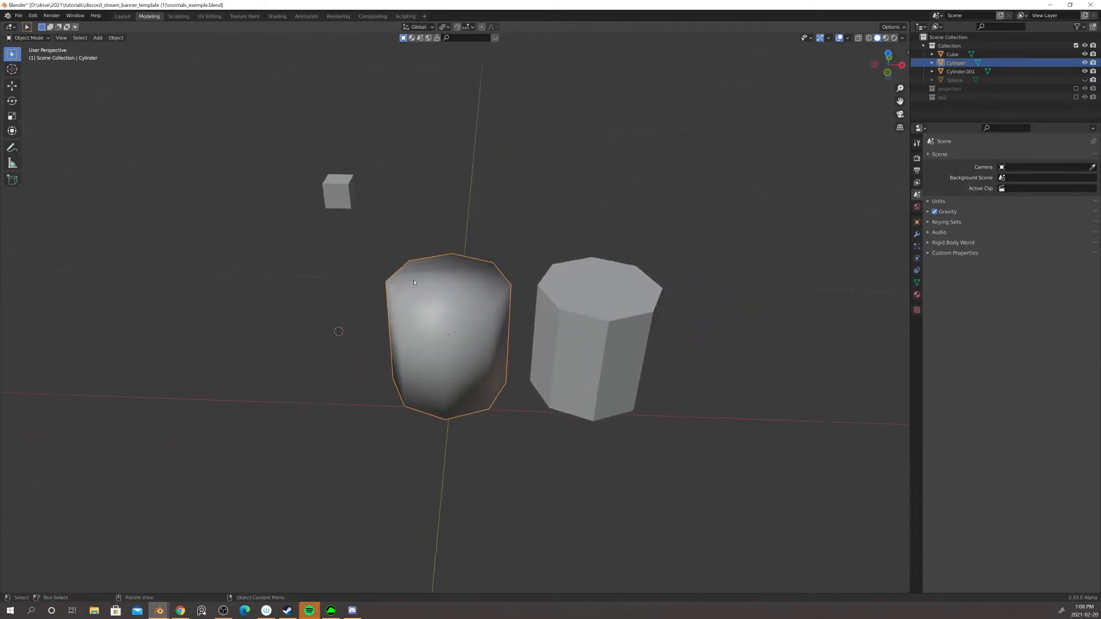
- Enable the ex2 collection in the scene, keeping the large sphere hidden
click(1084, 80)
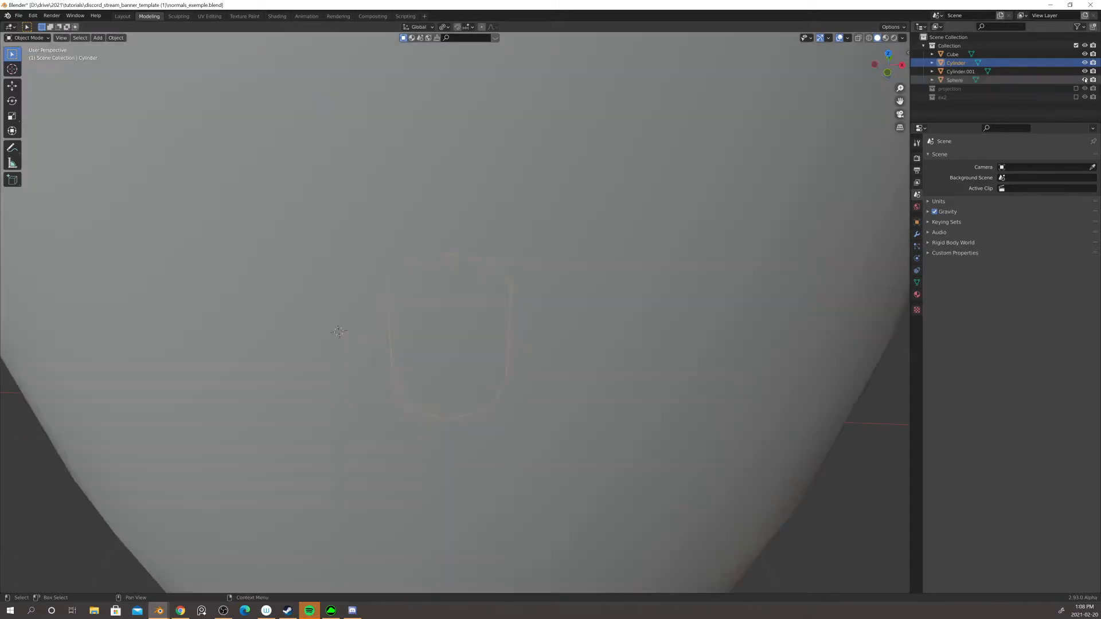
click(1085, 80)
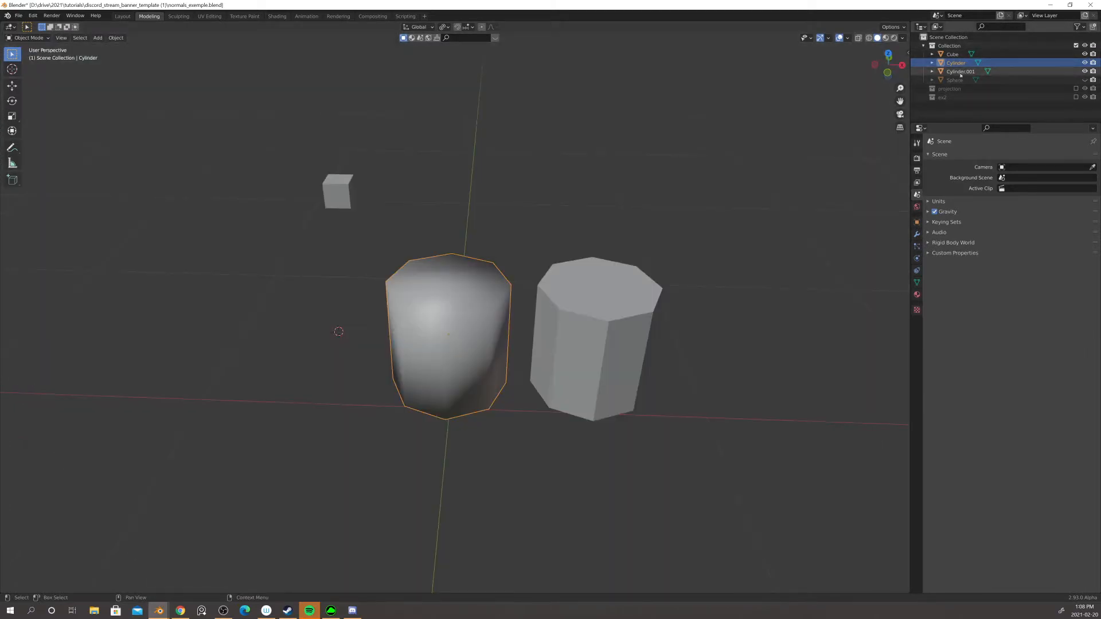
click(1076, 97)
middle_drag(631, 177, 540, 203)
- Inspect the normals on the smooth-shaded ring of thin columns (Cylinder.002) in Edit Mode, then return to Object Mode
click(445, 283)
scroll(441, 280, up, 4)
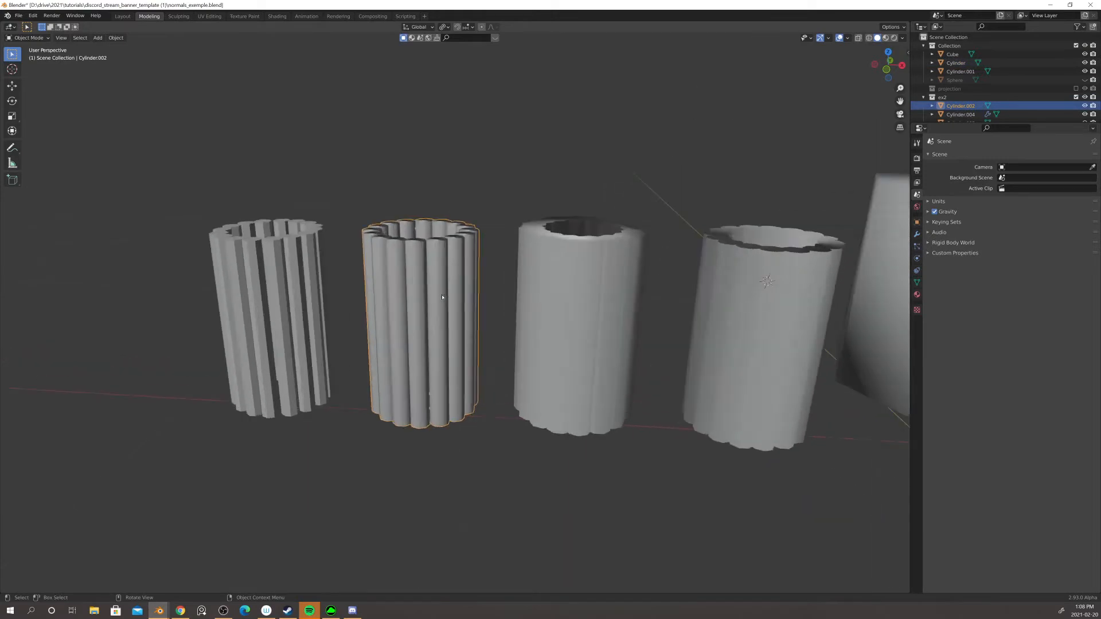
shift+middle_drag(439, 276, 453, 259)
scroll(459, 312, up, 4)
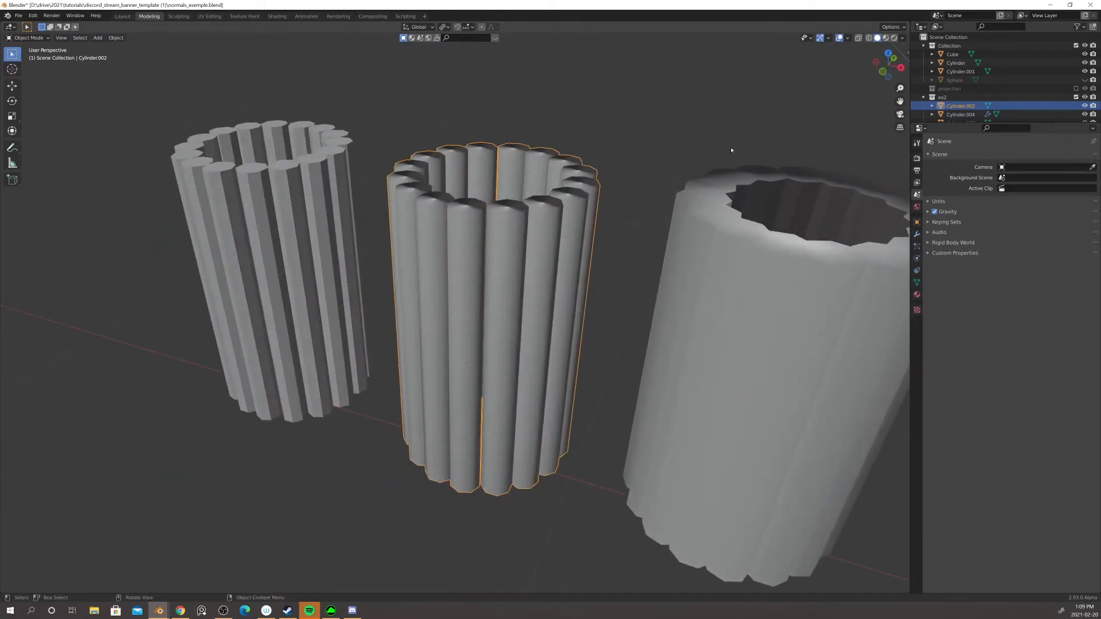
key(Tab)
middle_drag(511, 278, 468, 236)
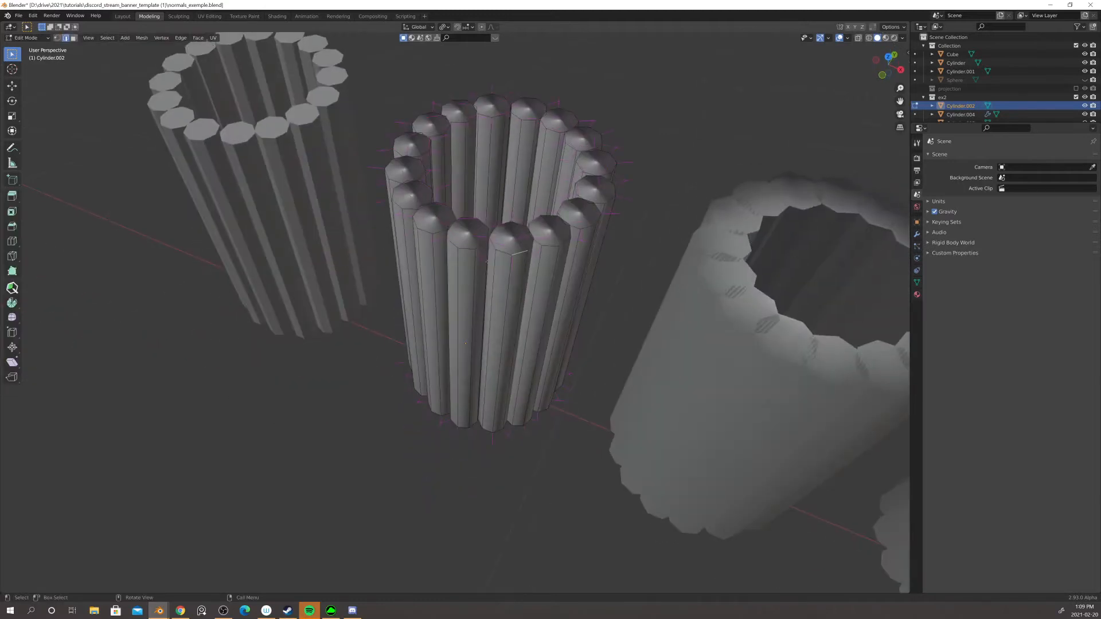
middle_drag(465, 343, 467, 292)
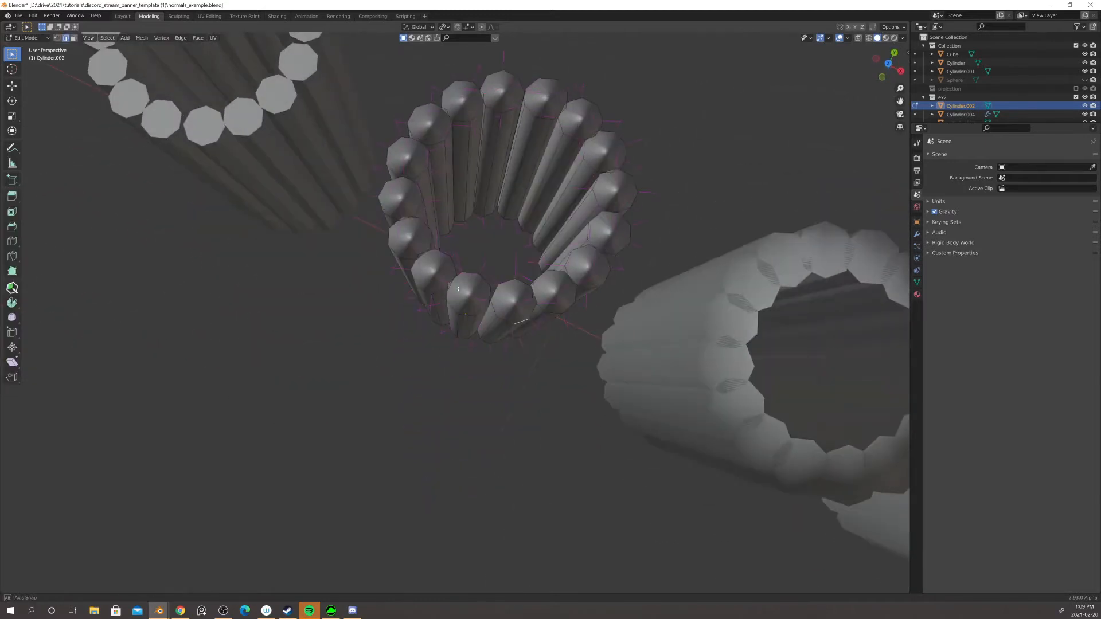
middle_drag(410, 274, 337, 212)
key(Tab)
- Inspect the normals on the flat-shaded ring of columns (Cylinder.005) in Edit Mode, then compare the whole row of cylinders
scroll(363, 277, down, 2)
click(332, 268)
key(Tab)
scroll(361, 268, up, 3)
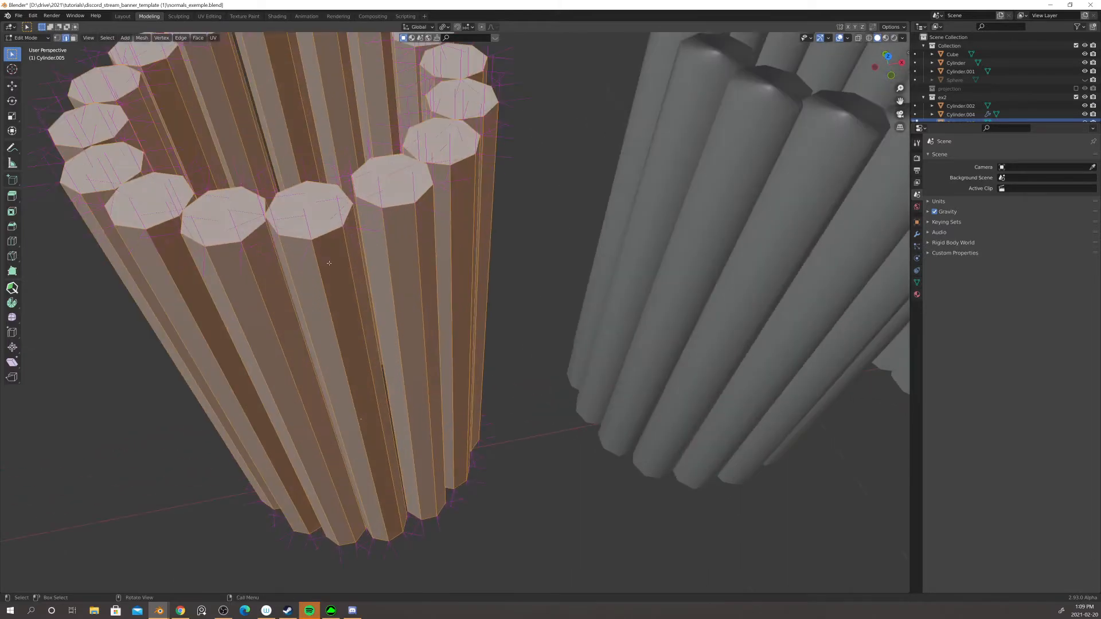
key(Tab)
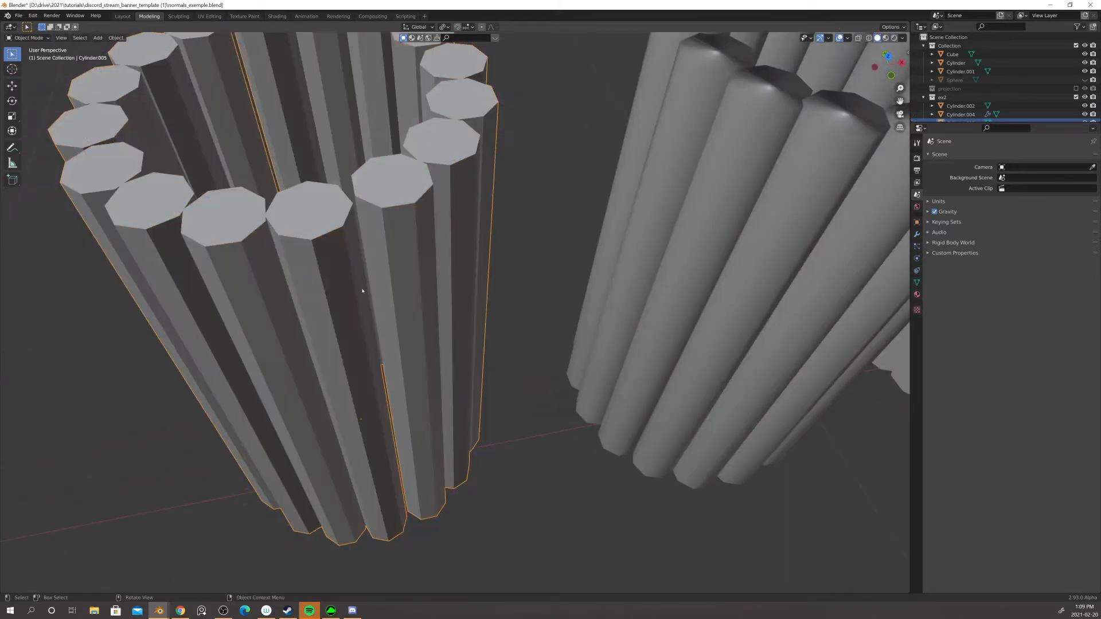
scroll(364, 290, down, 3)
middle_drag(364, 290, 360, 251)
scroll(408, 309, down, 4)
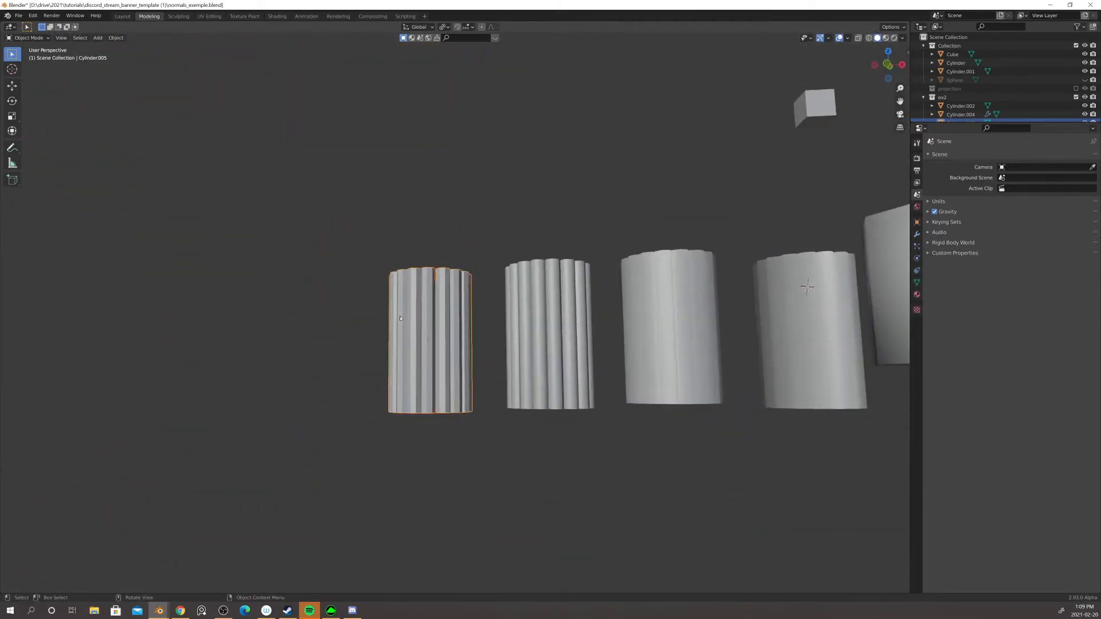
scroll(354, 303, down, 3)
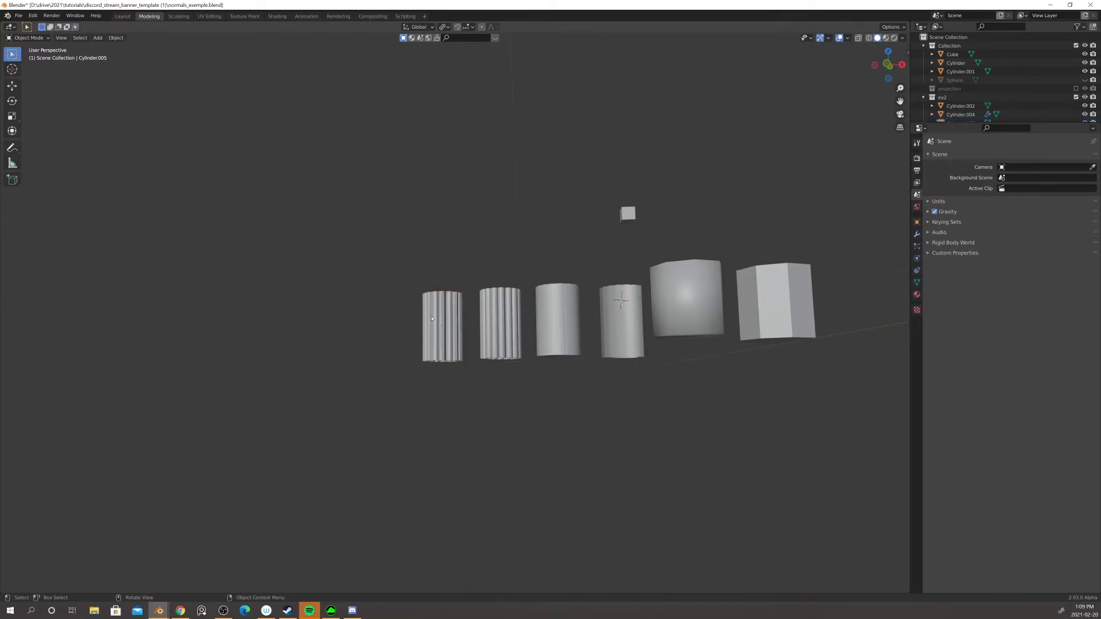
- Compare the two rings of thin columns with the smoother cylinder beside them (Cylinder.014), selecting it and viewing it from several angles
scroll(491, 337, up, 6)
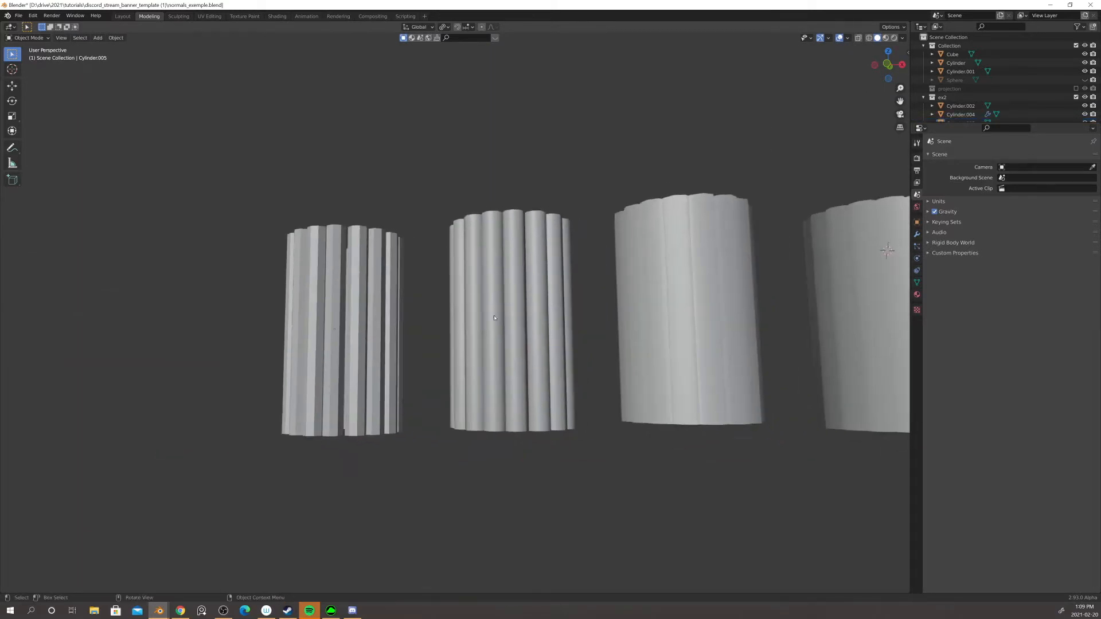
shift+middle_drag(510, 338, 324, 299)
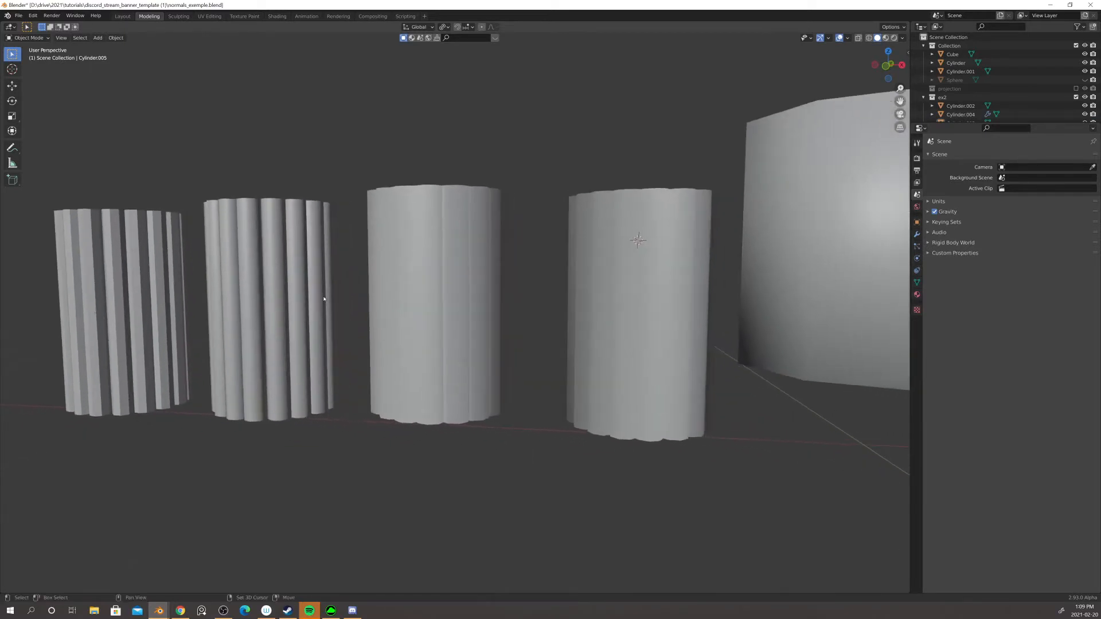
click(428, 273)
middle_drag(429, 273, 458, 296)
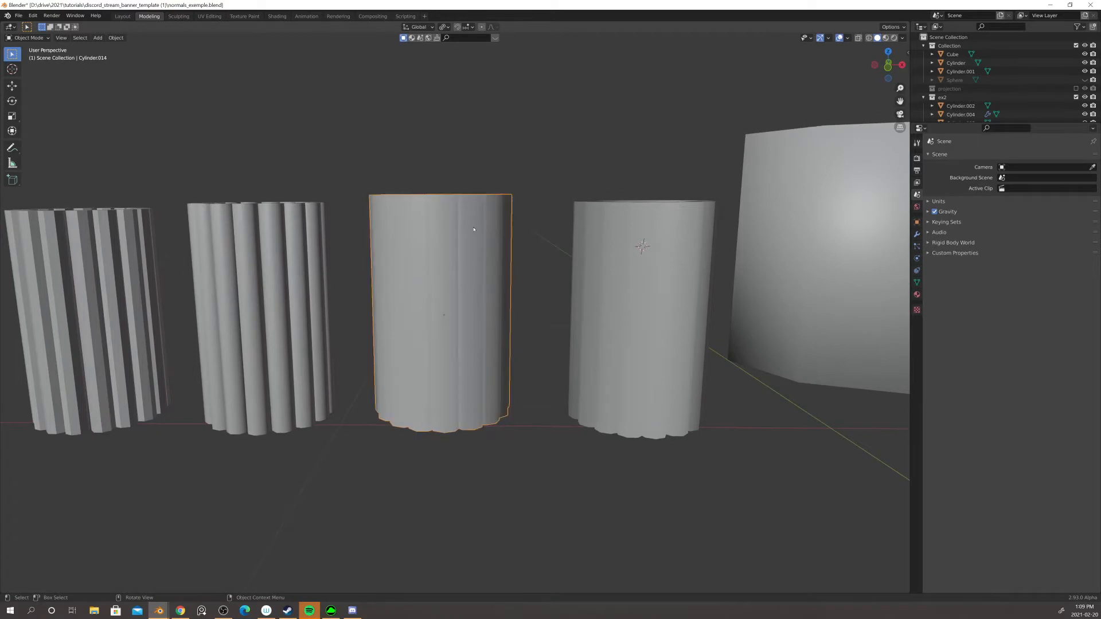
middle_drag(507, 176, 479, 244)
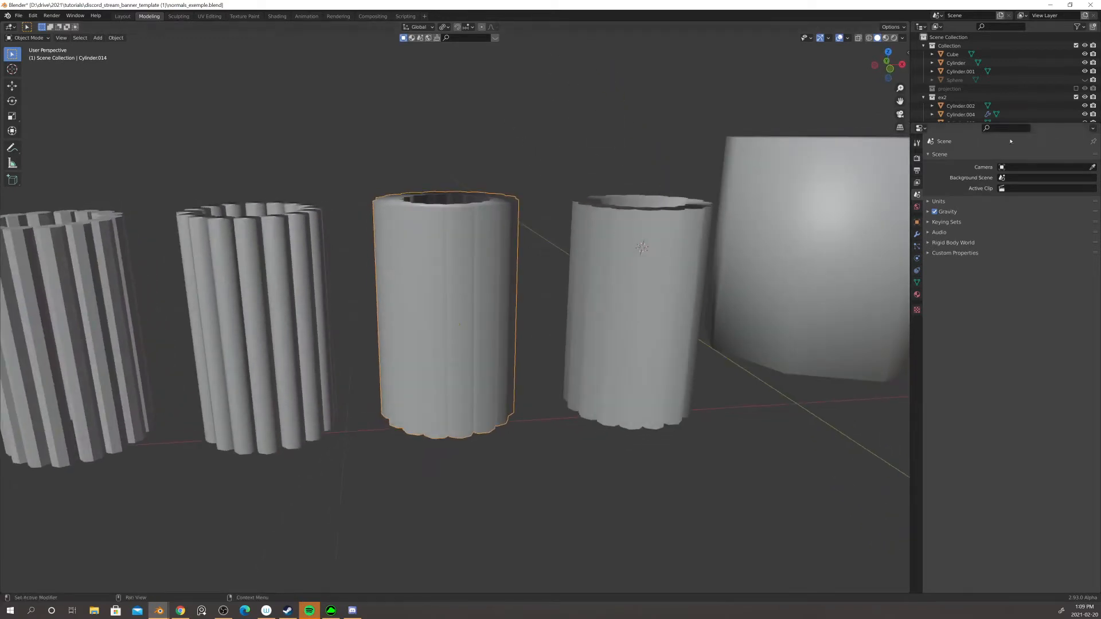
- Enable the projection collection, inspect the rounded solid cylinder (Cylinder.003) from above, then disable the collection
click(1076, 89)
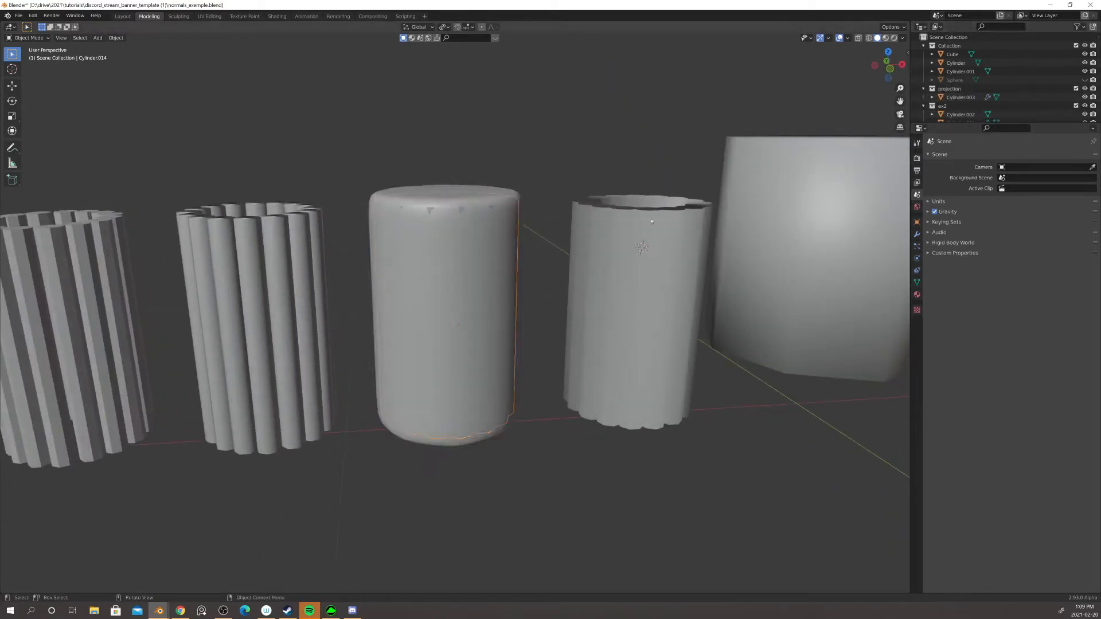
click(483, 191)
middle_drag(484, 191, 526, 202)
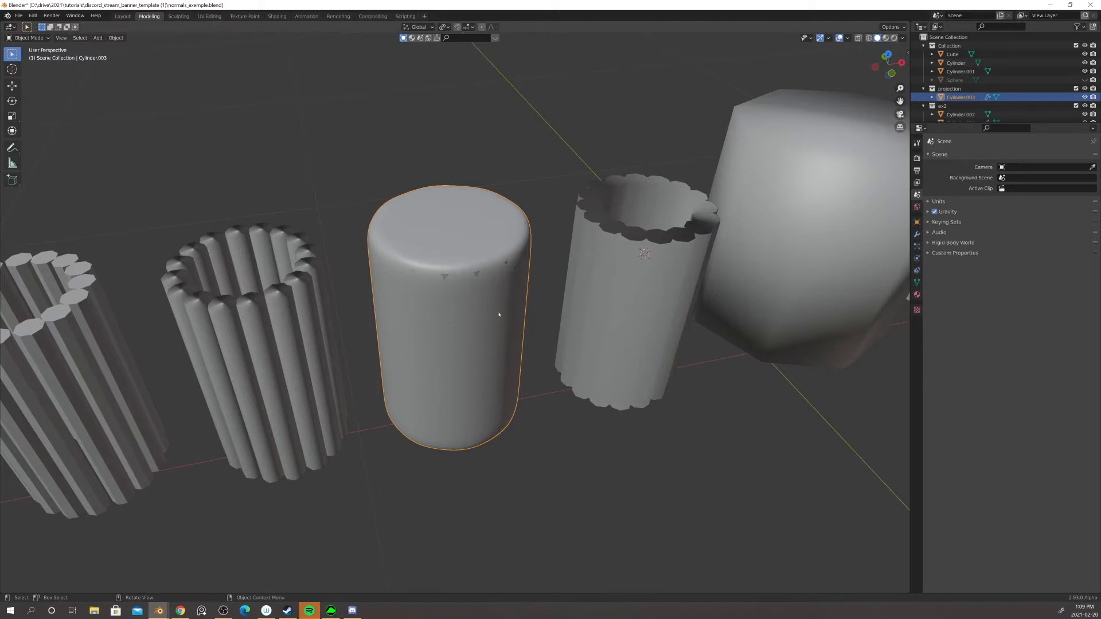
click(1075, 89)
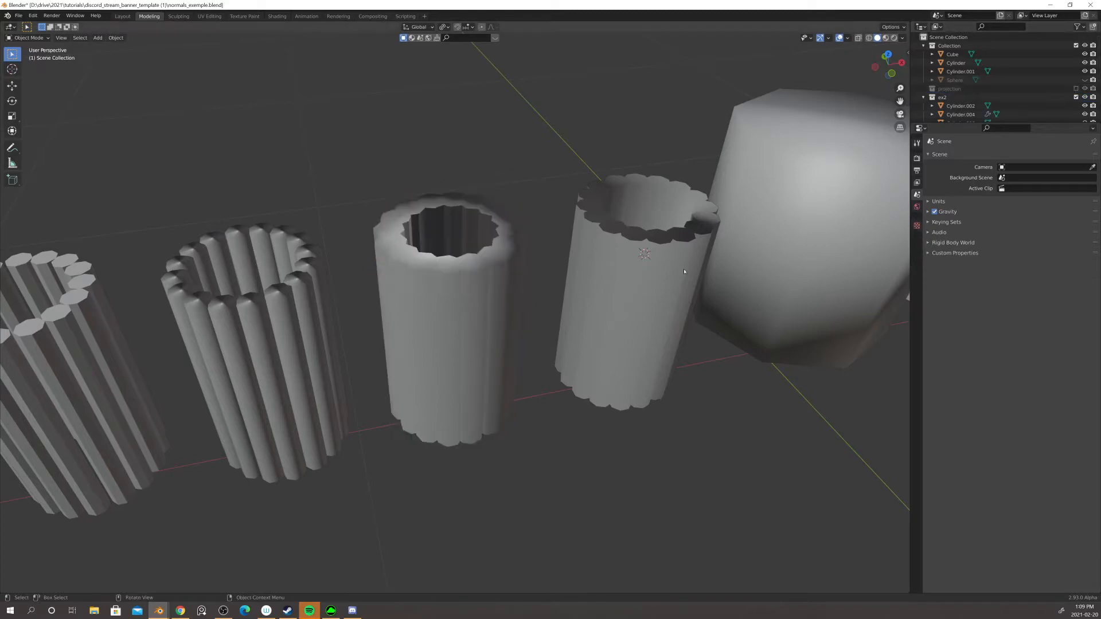
- Examine the open rims and outer shading of Cylinder.014 and Cylinder.004 from above and the side, then select Cylinder.004
middle_drag(636, 321, 664, 258)
scroll(489, 235, up, 5)
middle_drag(462, 212, 444, 324)
scroll(484, 291, down, 6)
scroll(484, 268, down, 2)
scroll(448, 278, up, 4)
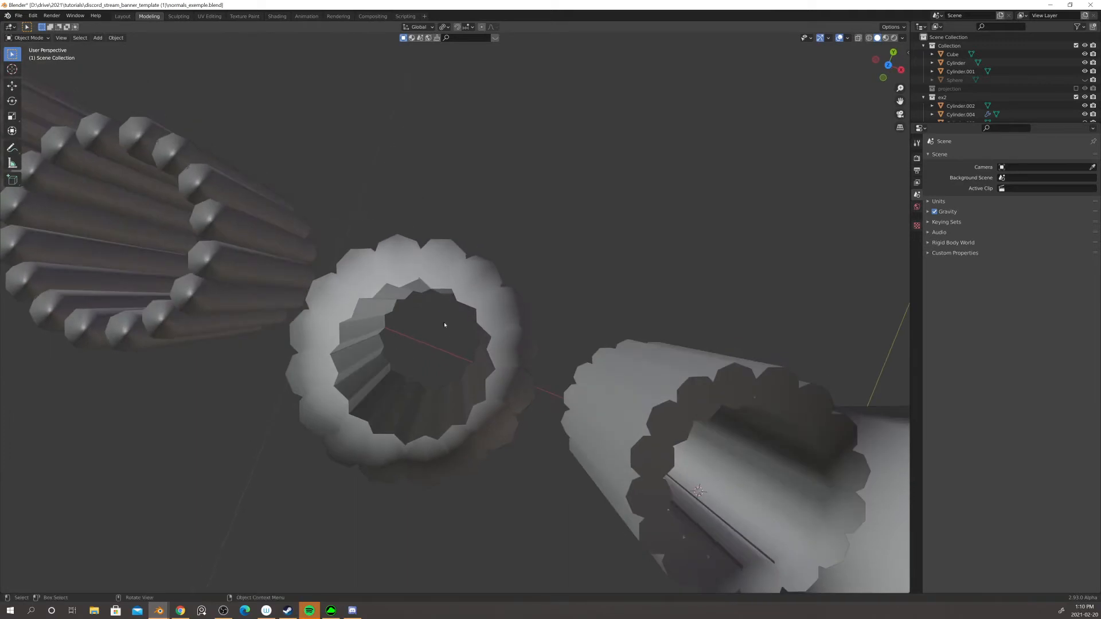
middle_drag(410, 246, 479, 179)
scroll(421, 217, down, 3)
click(480, 308)
scroll(435, 317, up, 2)
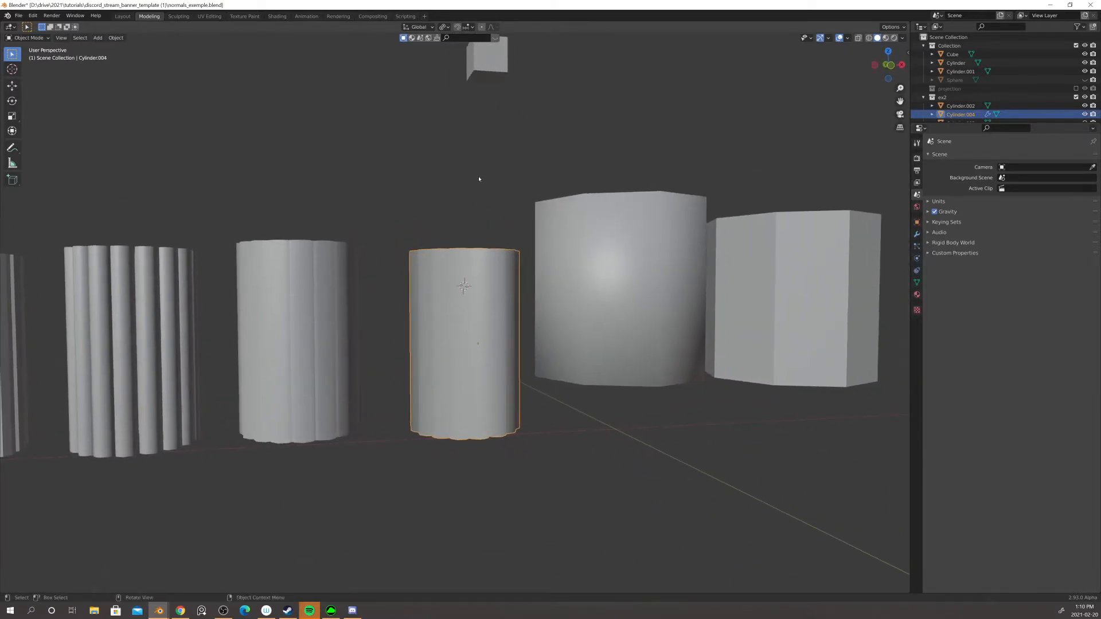
- Lower the floating cube about 0.2 m towards the top of Cylinder.004
click(492, 72)
shift+middle_drag(512, 197, 510, 196)
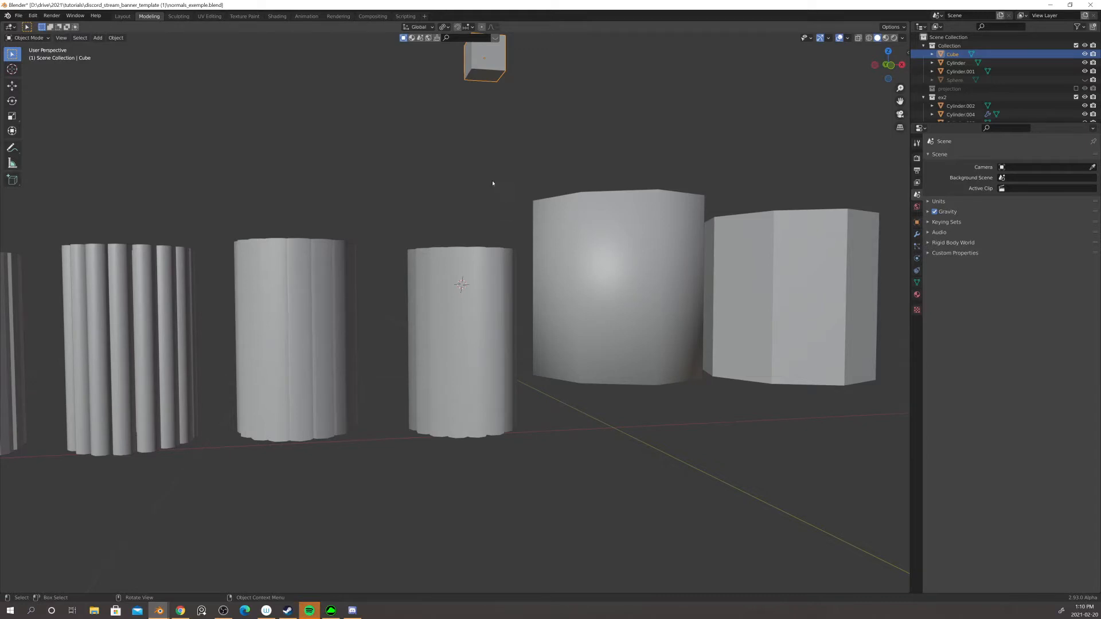
middle_drag(492, 183, 481, 191)
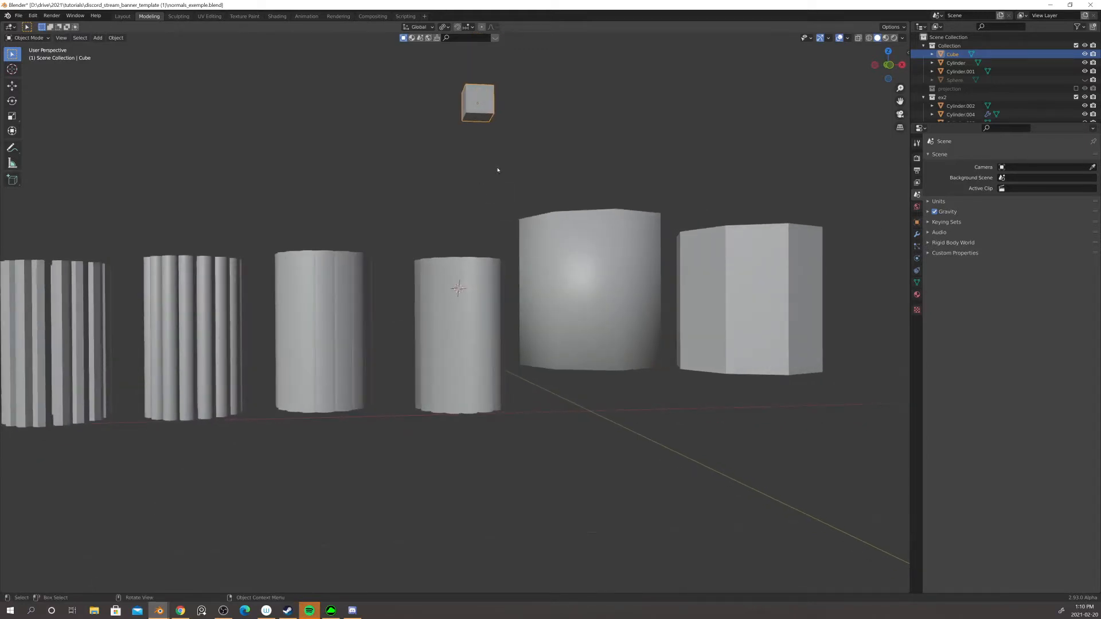
key(g)
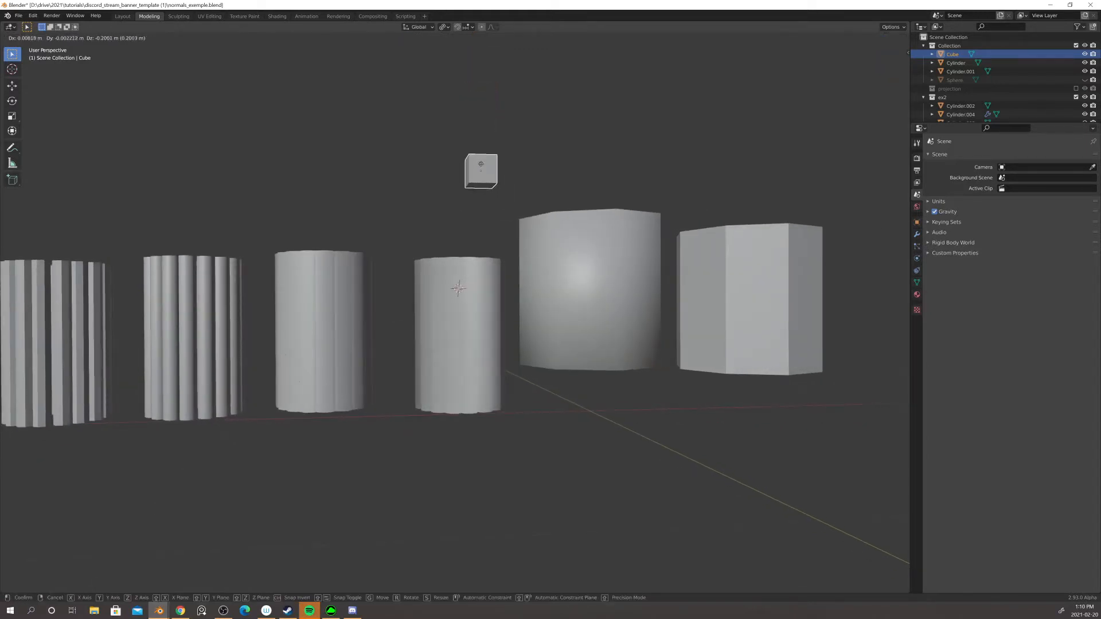
click(479, 171)
- Check Cylinder.004 from the front, then reposition the cube above it to test its effect on the shading
click(480, 278)
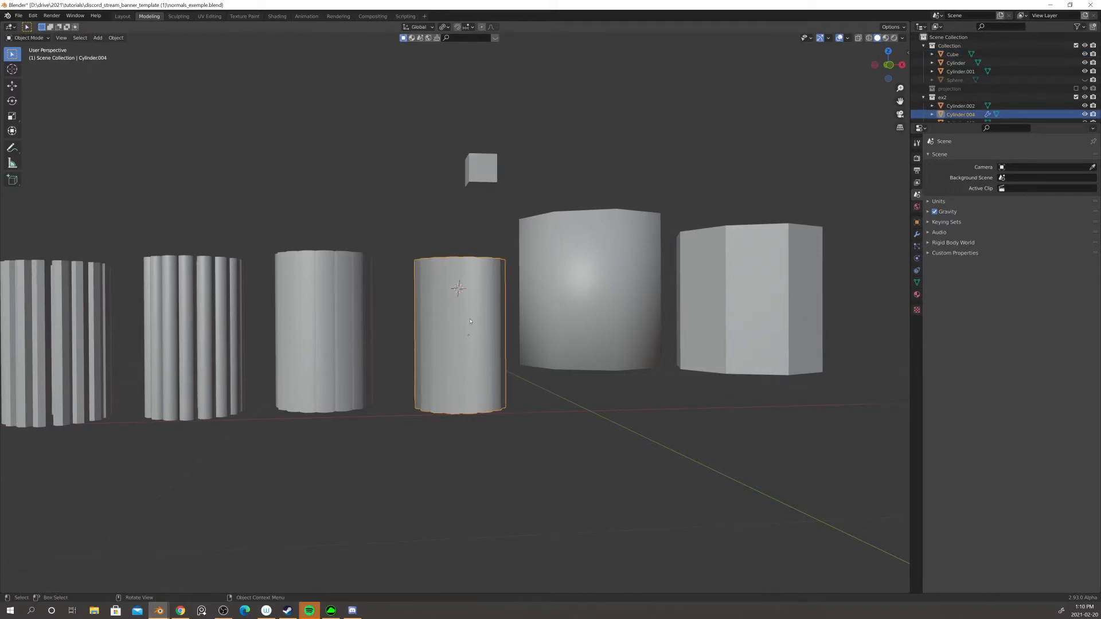
scroll(473, 316, down, 2)
middle_drag(466, 308, 454, 281)
click(476, 219)
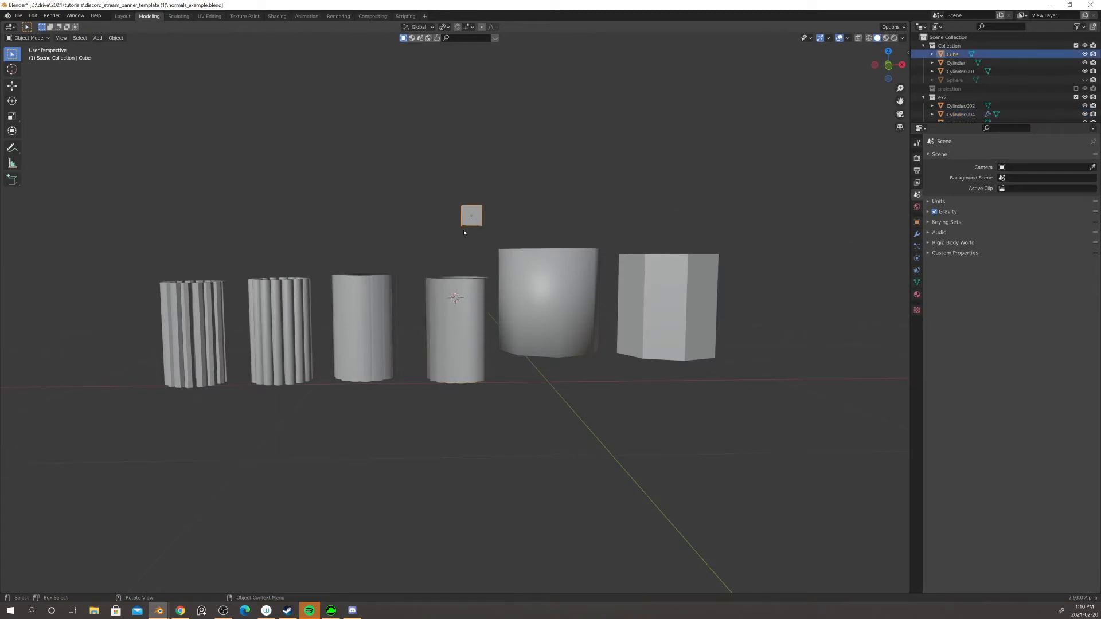
middle_drag(464, 232, 494, 230)
key(g)
click(500, 235)
- Move the cube around above Cylinder.004 and the large smooth cylinder while viewing the row at an angle
middle_drag(509, 268, 607, 235)
scroll(482, 241, up, 2)
key(g)
click(462, 224)
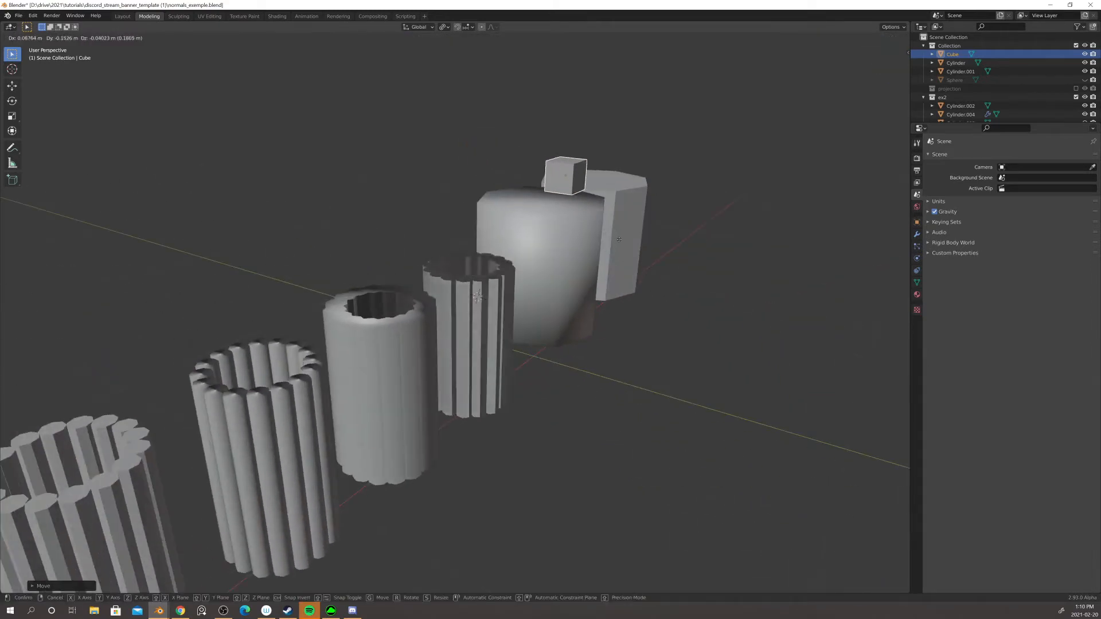
key(g)
click(466, 230)
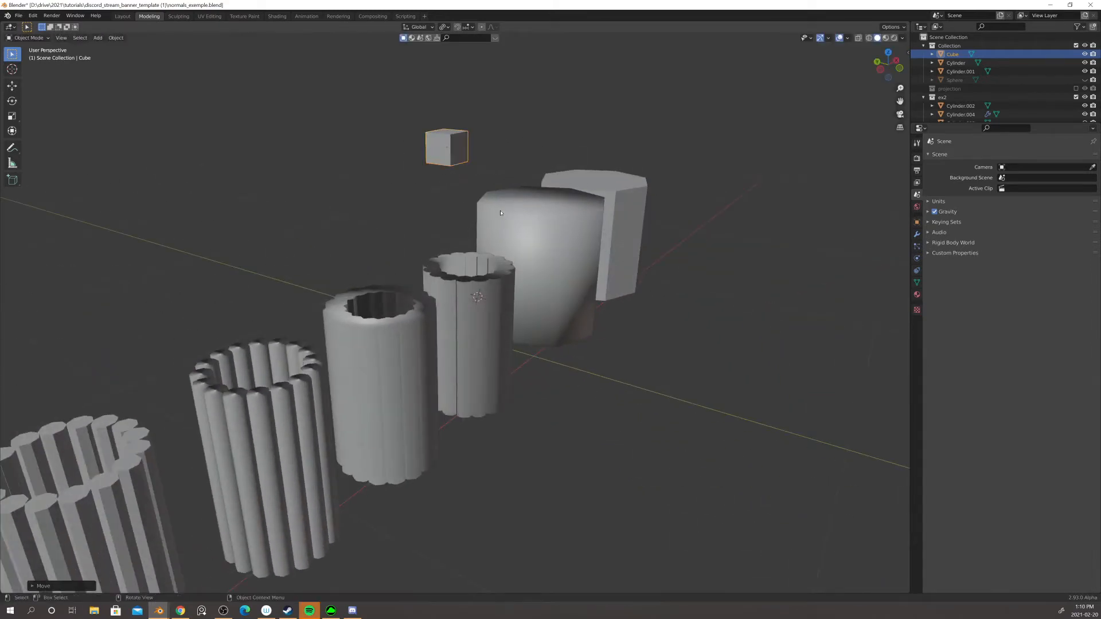
- Shift the cube sideways above the row in front view and watch how Cylinder.004's shading responds
mouse_move(466, 230)
middle_down()
mouse_move(476, 226)
mouse_move(430, 229)
mouse_move(463, 228)
middle_up()
key(g)
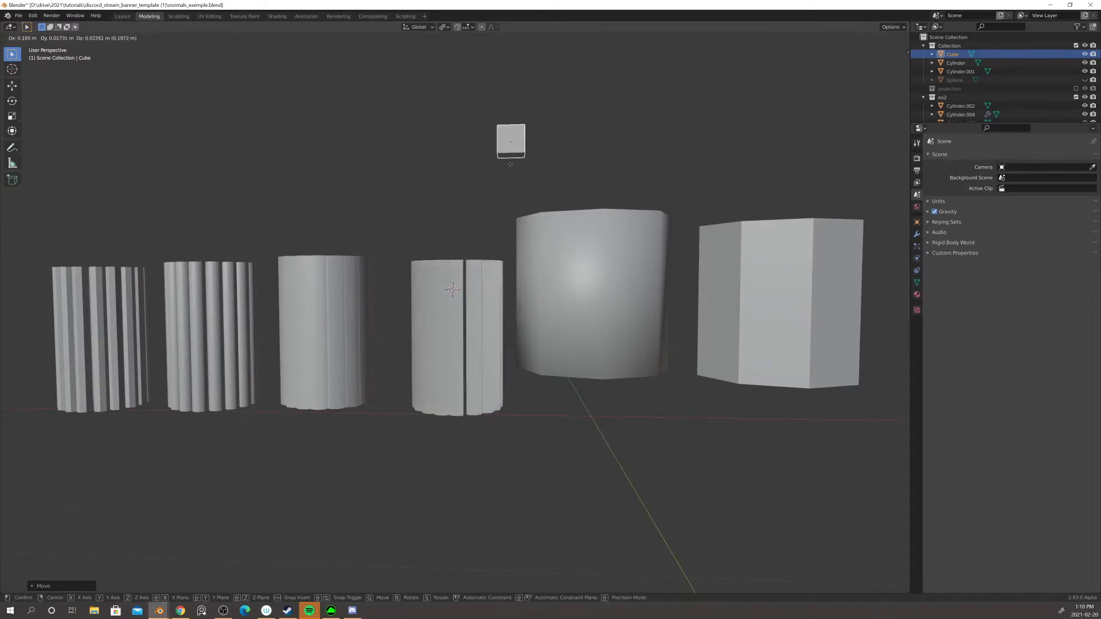
click(430, 165)
middle_drag(430, 165, 409, 206)
key(g)
click(585, 186)
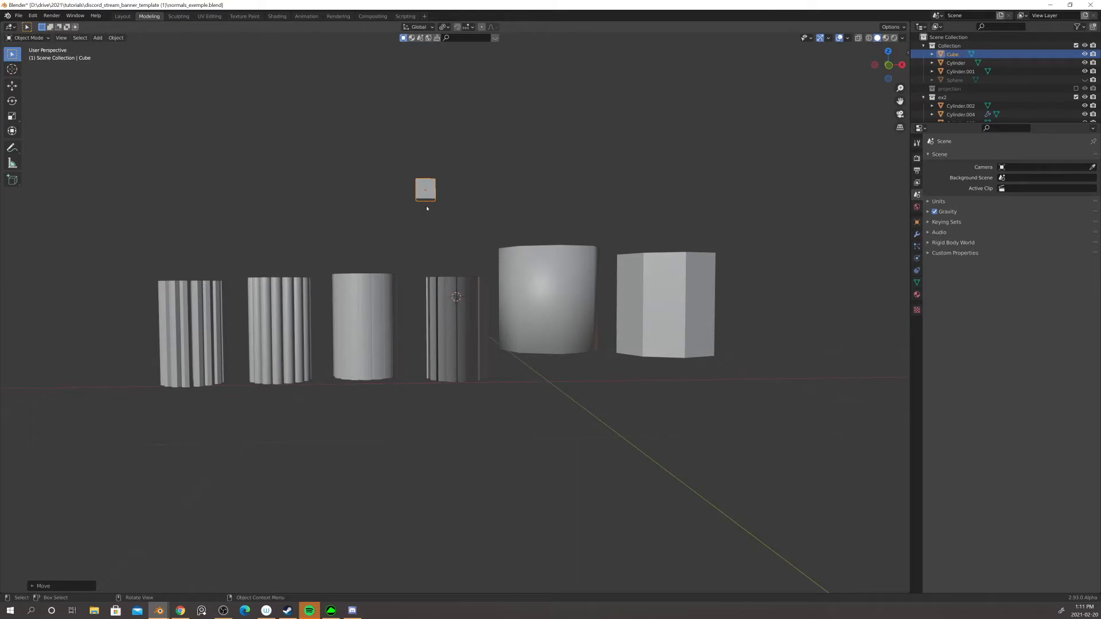
- Move the cube towards the centre of Cylinder.004, then out towards Cylinder.014, to vary the shading
key(g)
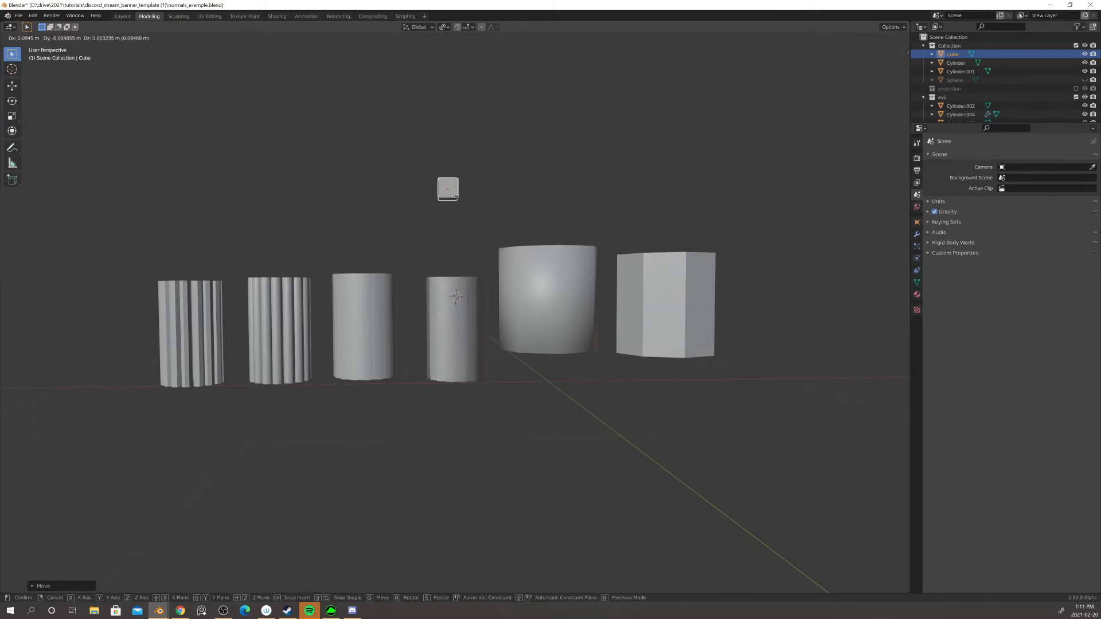
click(457, 198)
middle_drag(470, 224, 408, 192)
key(g)
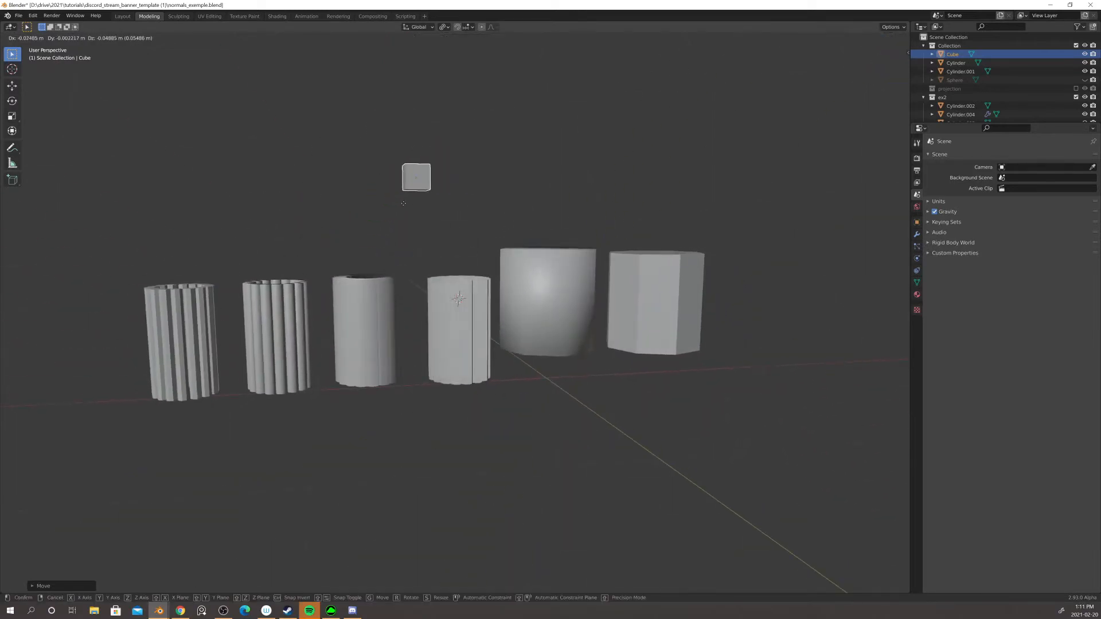
click(372, 198)
- Bring the cube back across the top of Cylinder.004 from the opposite viewing angle
middle_drag(372, 198, 445, 239)
key(g)
click(471, 225)
key(g)
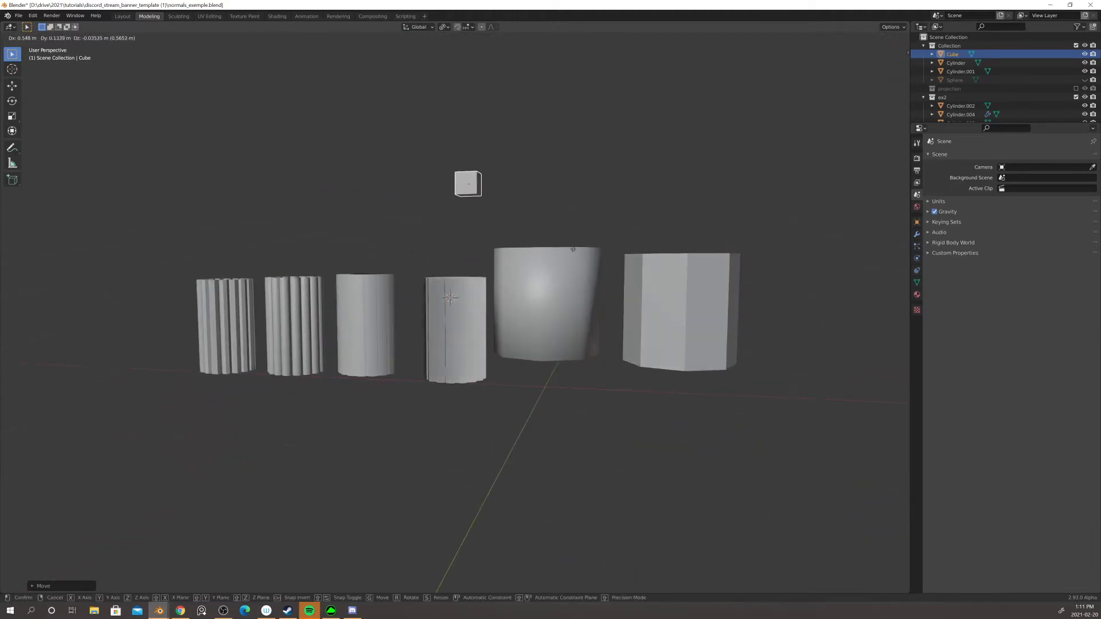
click(562, 267)
- Inspect Cylinder.004's shading seams up close, then reposition the cube twice above the cylinder
scroll(548, 307, up, 4)
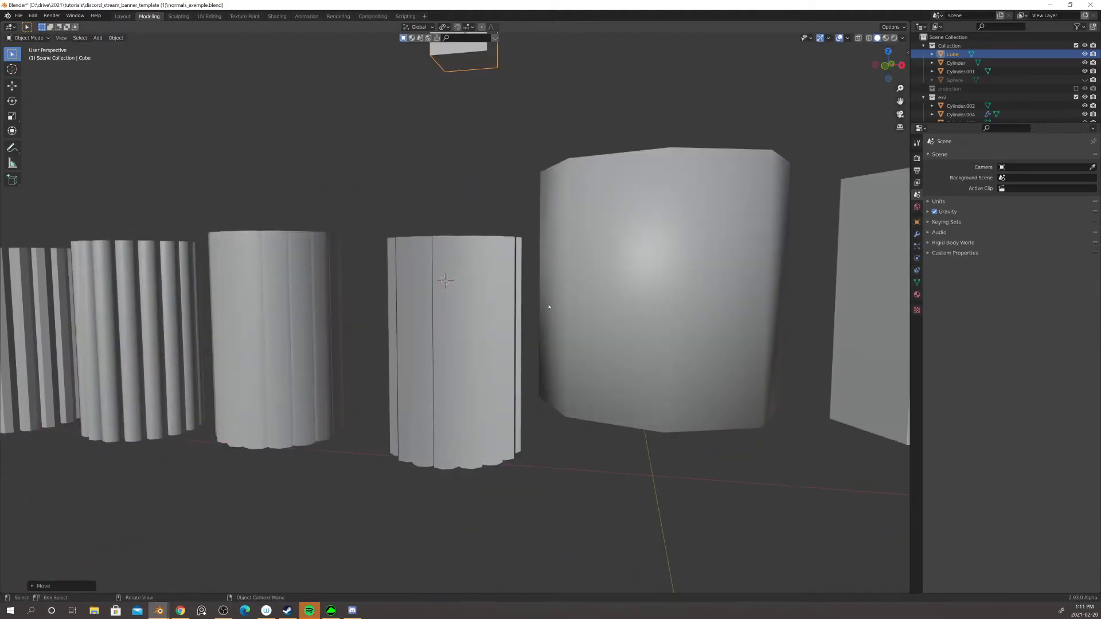
scroll(543, 305, down, 3)
shift+middle_drag(495, 294, 462, 250)
key(g)
click(473, 252)
key(g)
click(417, 212)
- Examine Cylinder.004's rim and side shading, then adjust the cube's position above it and review the whole row
scroll(449, 310, down, 3)
scroll(465, 307, up, 5)
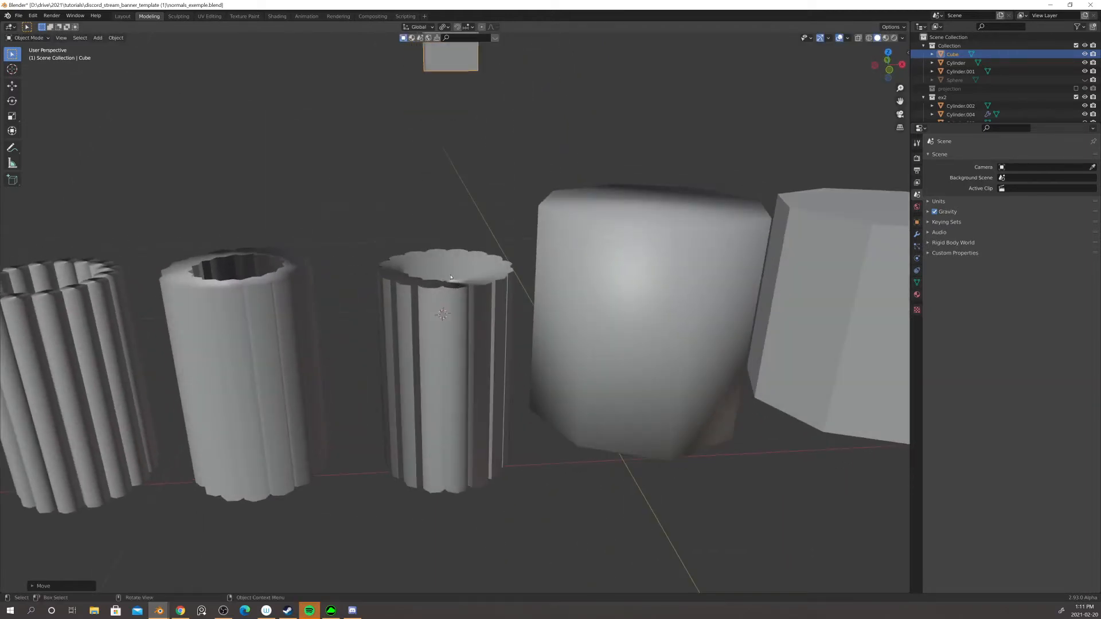
scroll(450, 278, down, 5)
key(g)
click(455, 221)
key(g)
click(457, 221)
scroll(460, 248, down, 3)
scroll(462, 250, up, 3)
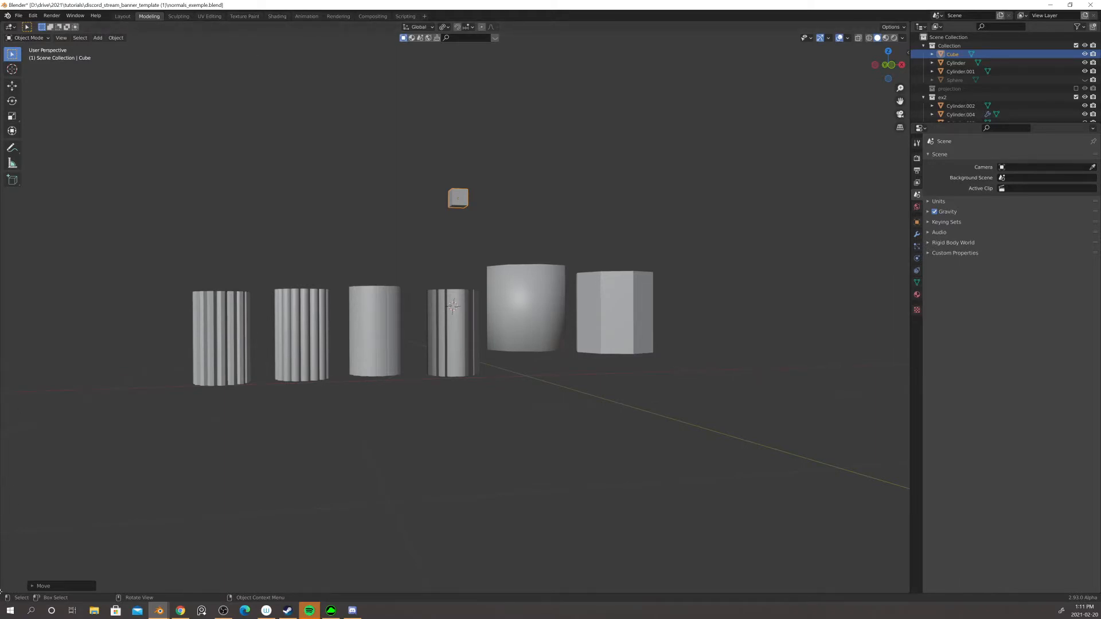
- Split the 3D viewport vertically and switch the new narrow area to the Shader Editor
drag(2, 590, 250, 567)
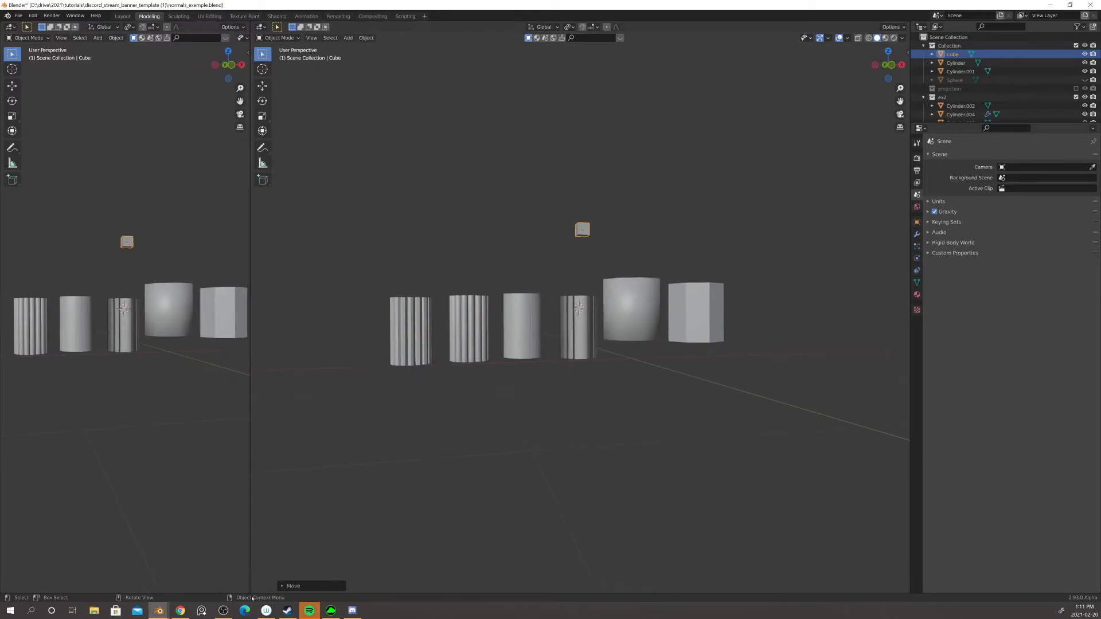
click(10, 26)
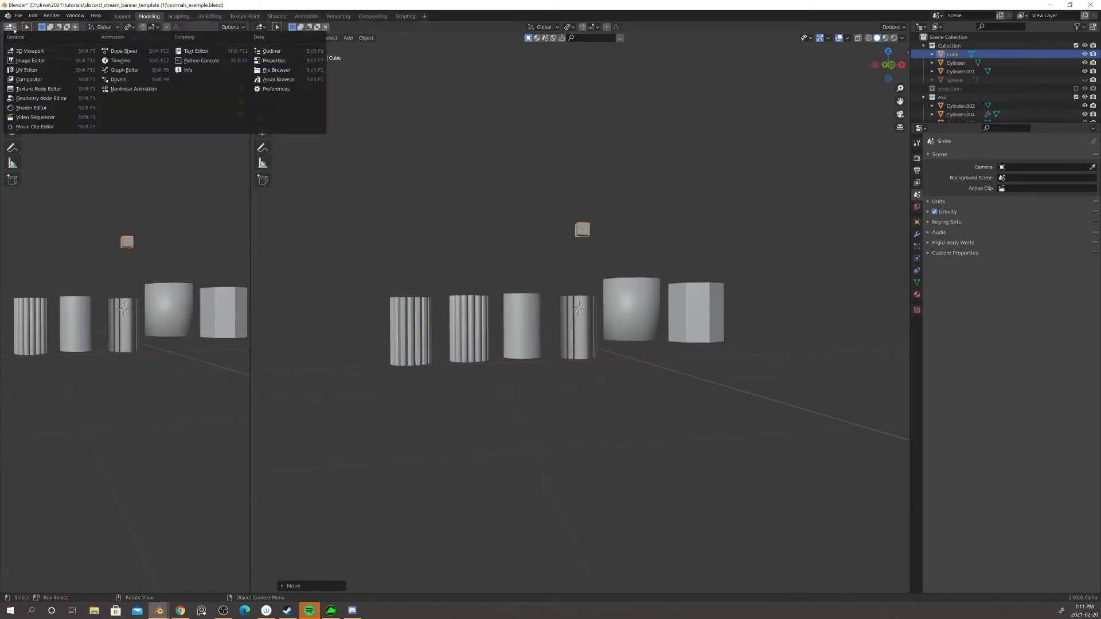
click(32, 108)
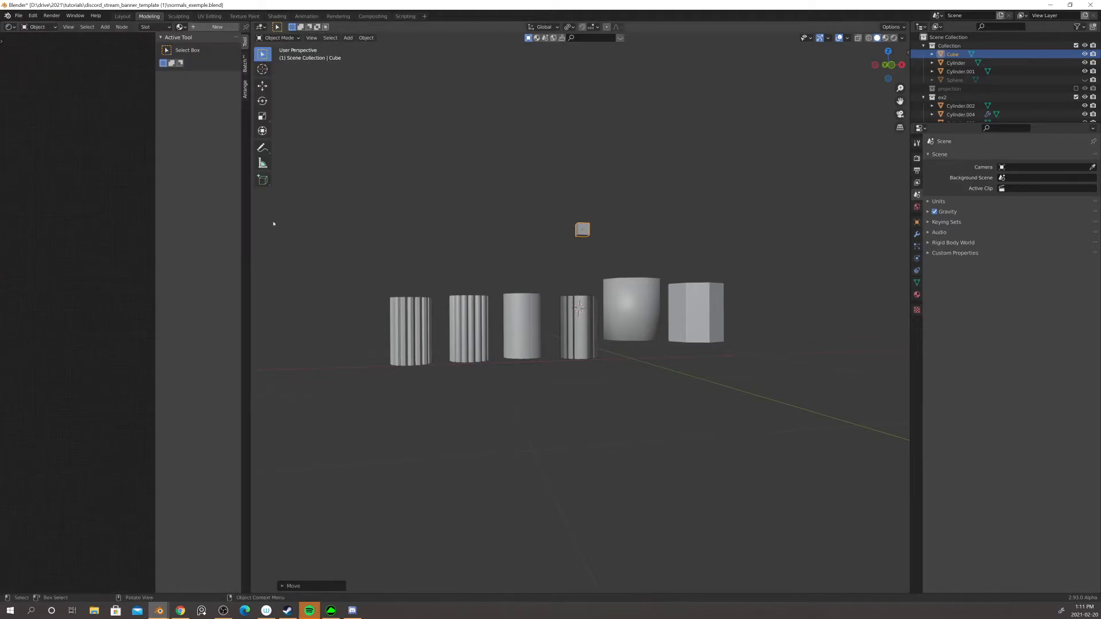
- Select Cylinder.014 and display its material properties
middle_drag(634, 302, 518, 313)
click(518, 313)
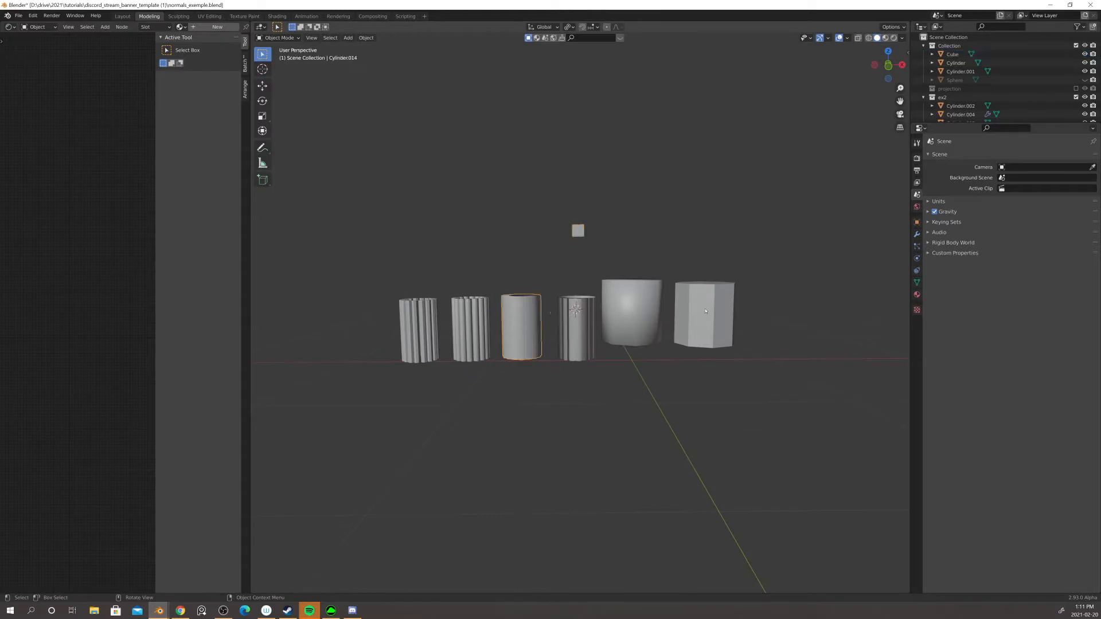
click(918, 295)
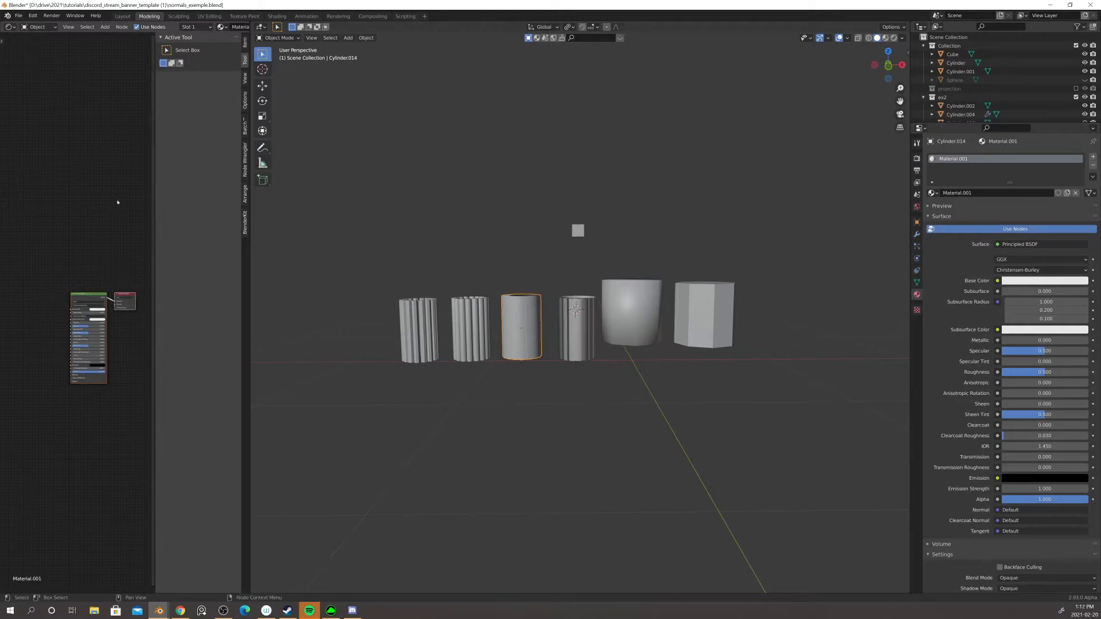
- Hide the Shader Editor's sidebar, check Cylinder.002 for a material, and reselect Cylinder.014
key(t)
key(t)
key(n)
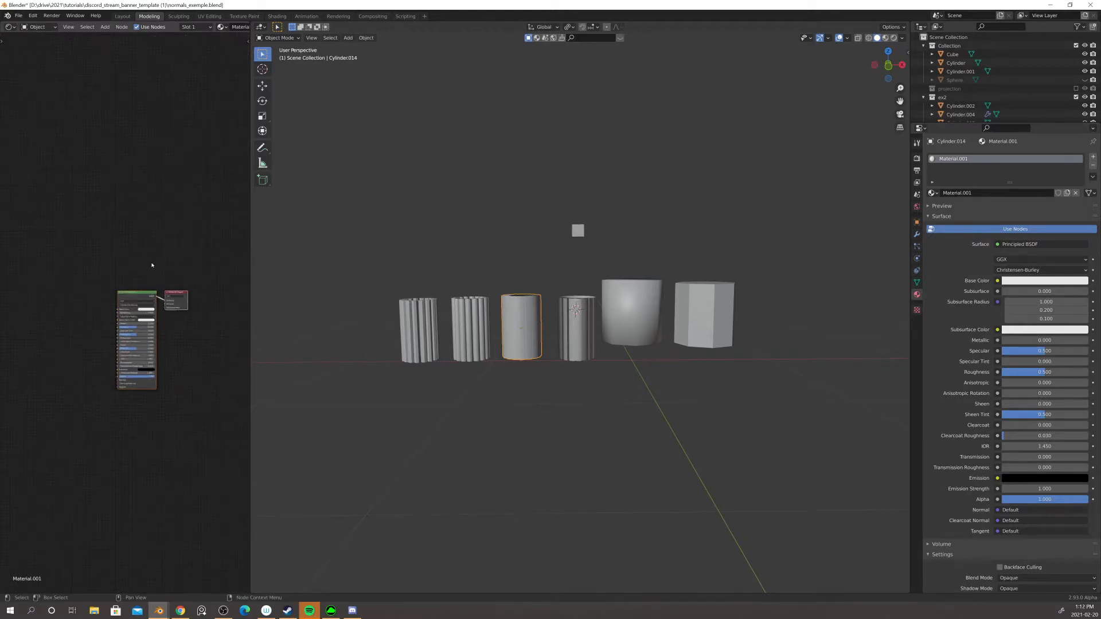
click(470, 329)
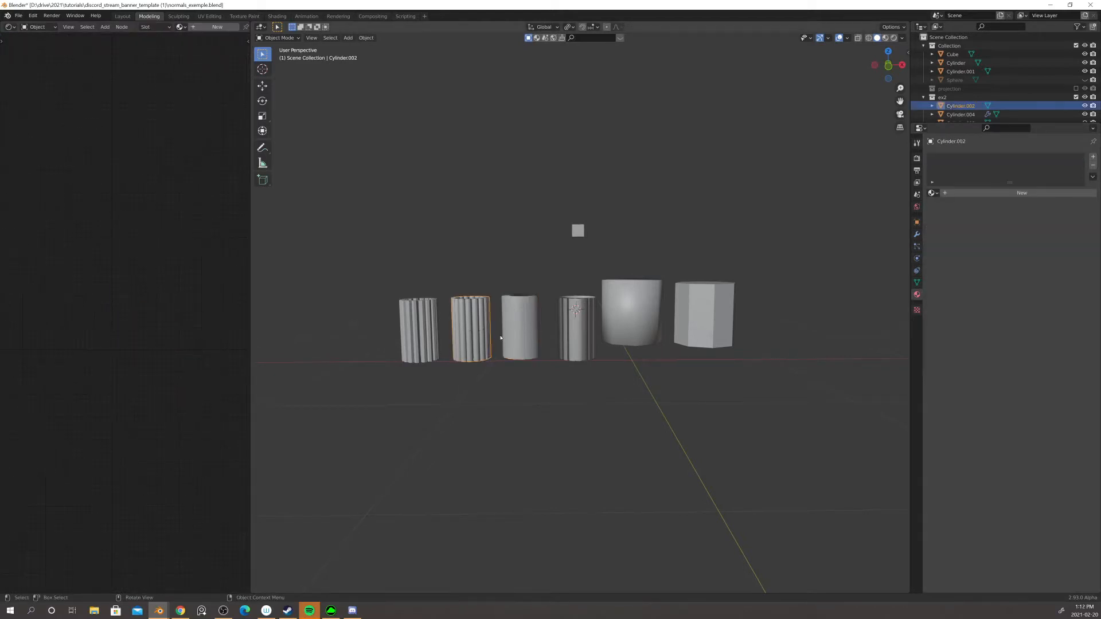
click(520, 326)
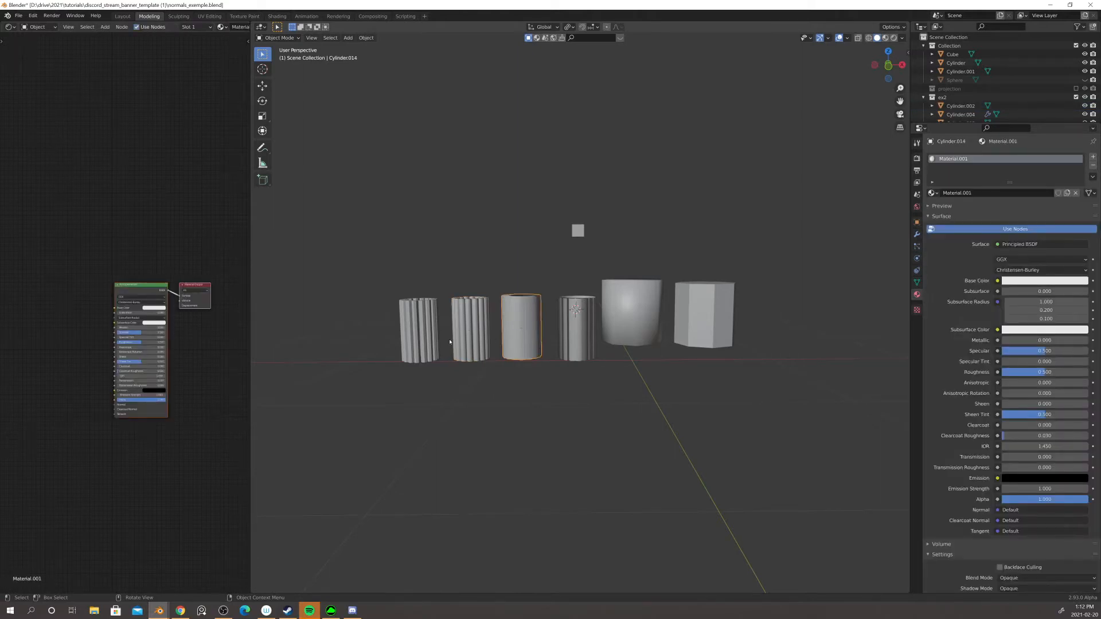
- Inspect the ridged cylinders up close, viewing Cylinder.002's mesh in Edit Mode before returning to Object Mode
scroll(452, 338, up, 6)
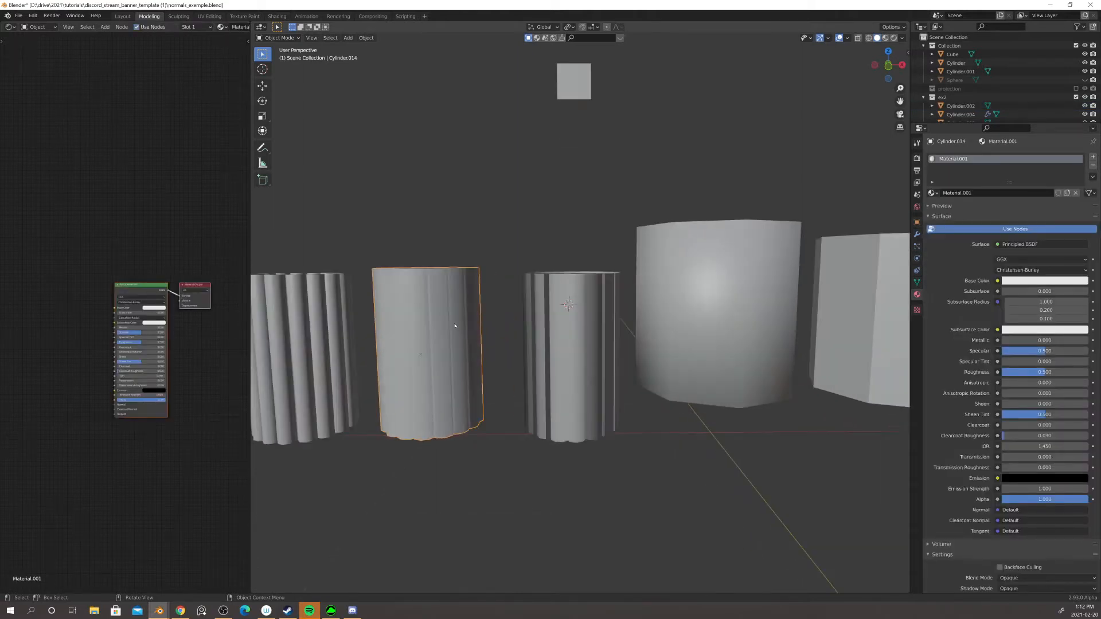
shift+middle_drag(455, 324, 487, 369)
scroll(487, 330, up, 1)
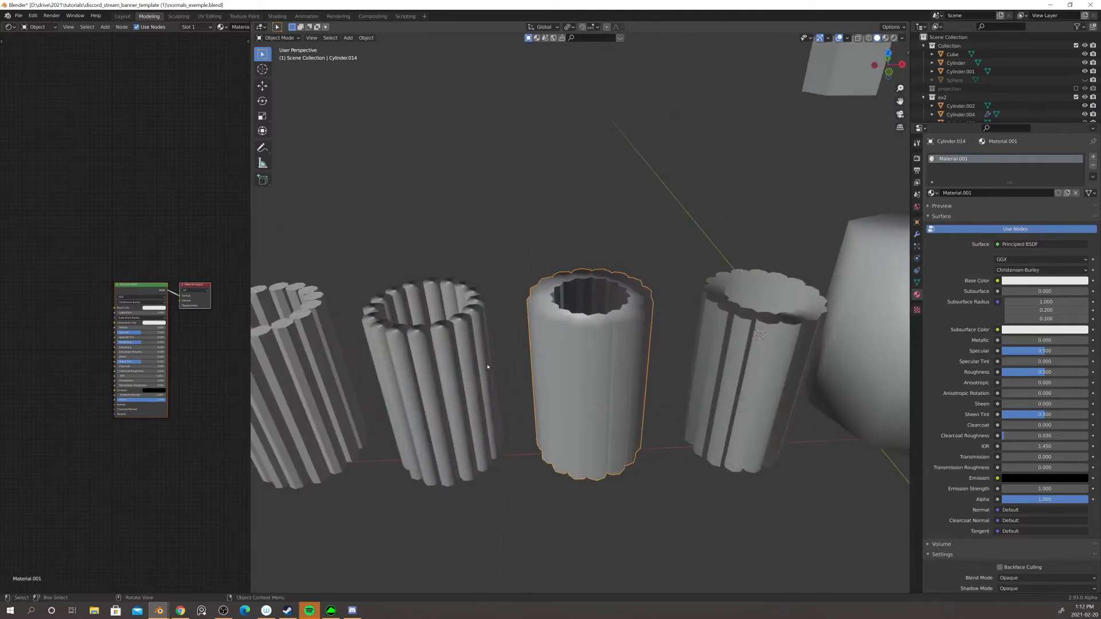
scroll(411, 347, up, 3)
shift+middle_drag(411, 347, 533, 344)
scroll(442, 358, up, 1)
click(442, 358)
key(Tab)
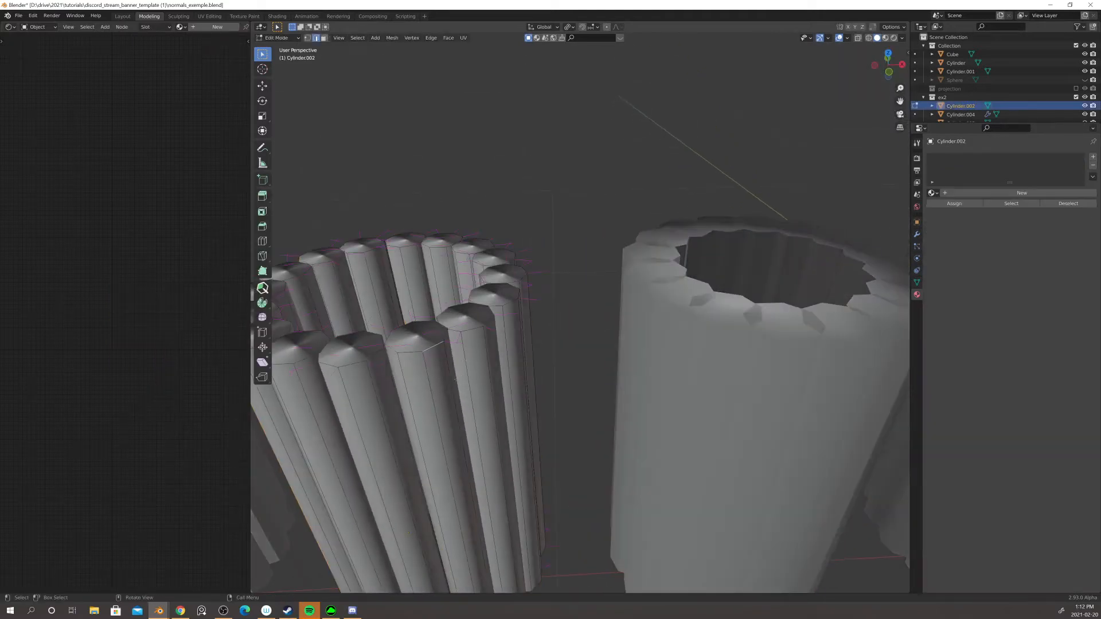
middle_drag(455, 379, 410, 367)
scroll(449, 316, down, 3)
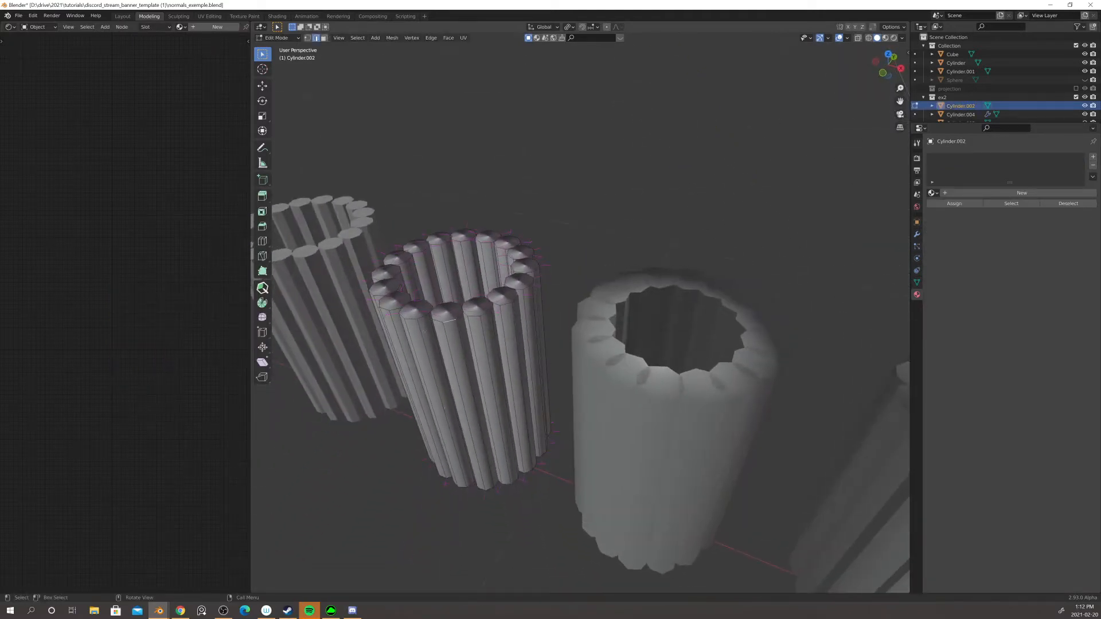
key(Tab)
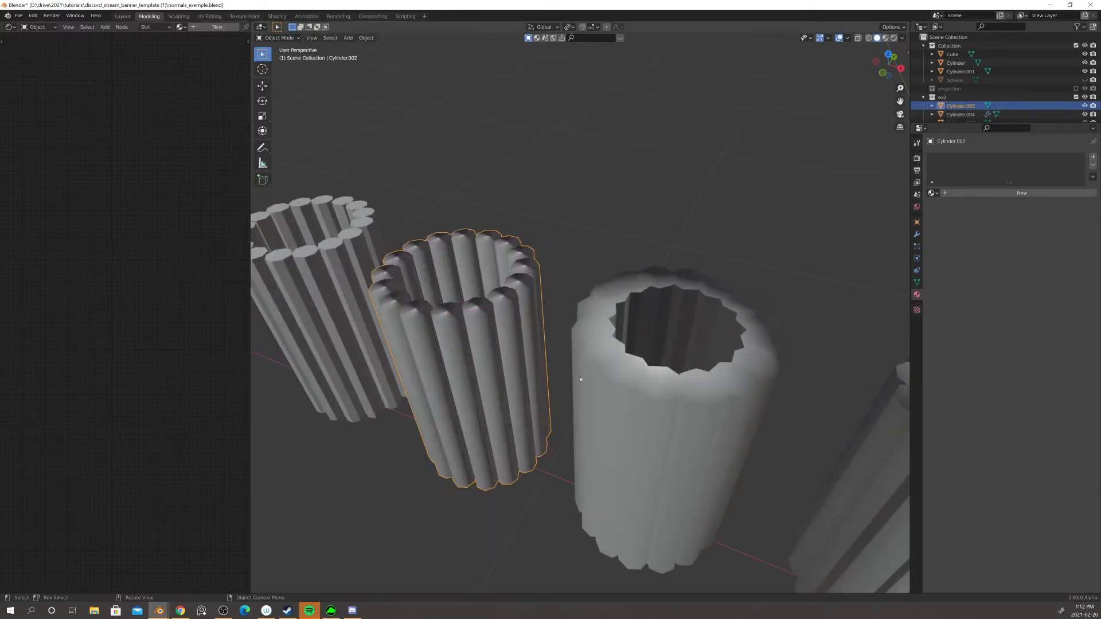
- Reselect Cylinder.014 and compare its shading with the neighbouring cylinders from low and high angles
click(603, 381)
scroll(379, 377, down, 2)
middle_drag(531, 402, 525, 372)
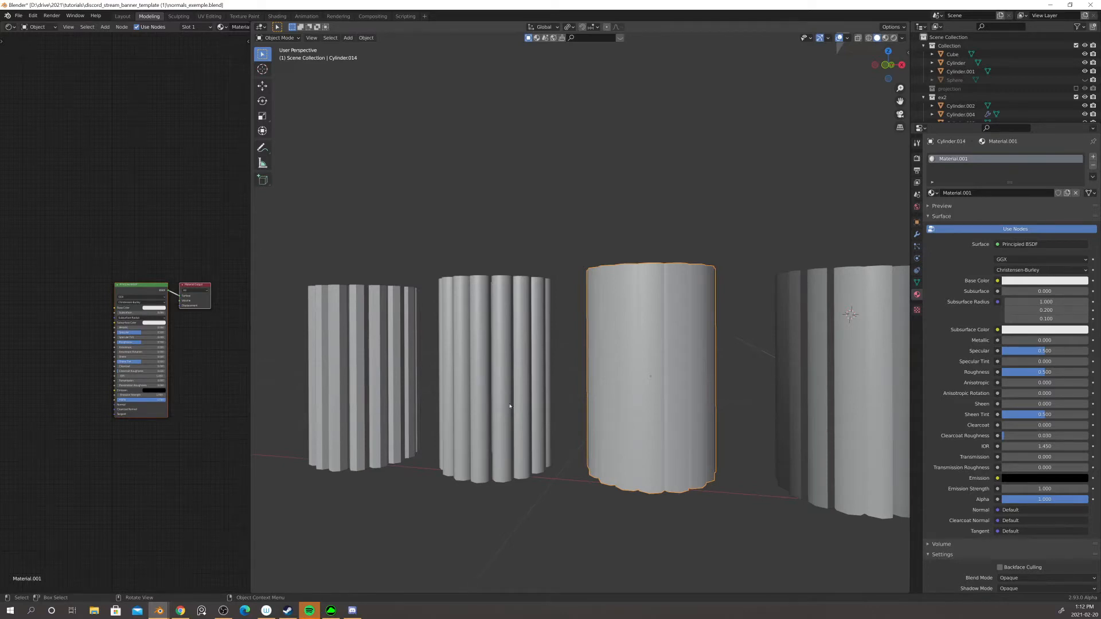
scroll(510, 406, down, 3)
middle_drag(515, 394, 552, 423)
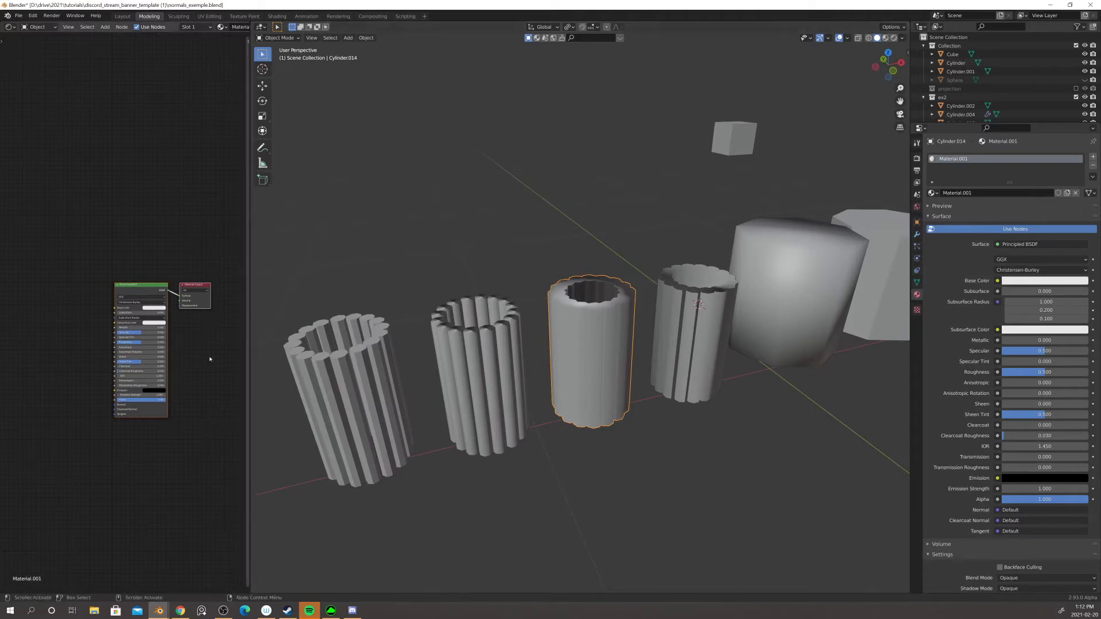
- Switch the 3D viewport to rendered shading and display the Normal render pass
scroll(140, 321, up, 2)
middle_drag(149, 285, 138, 276)
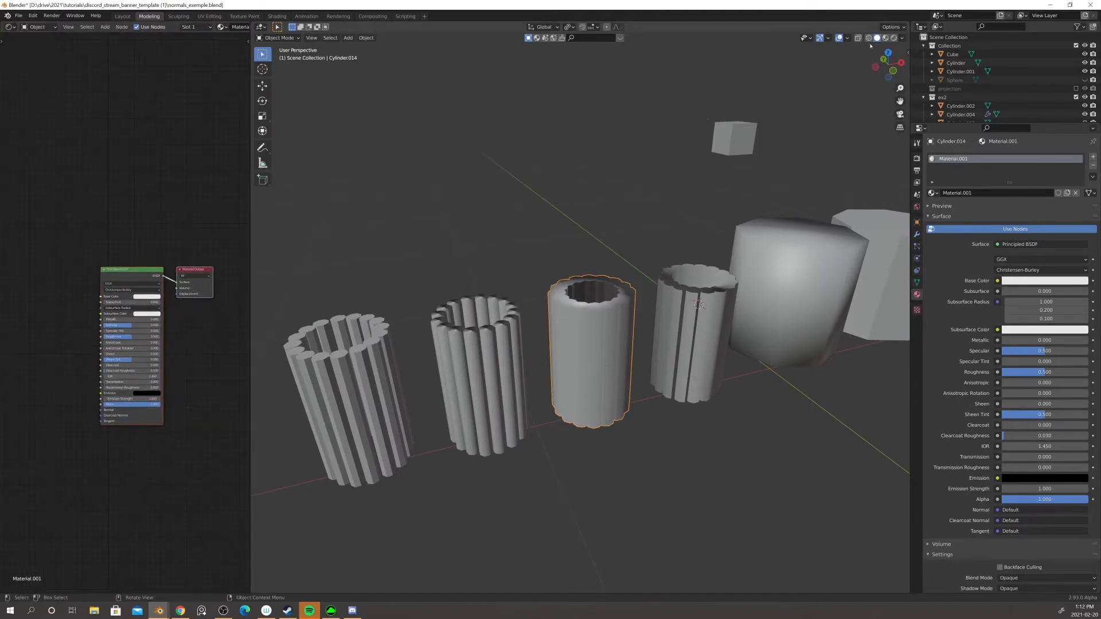
click(893, 37)
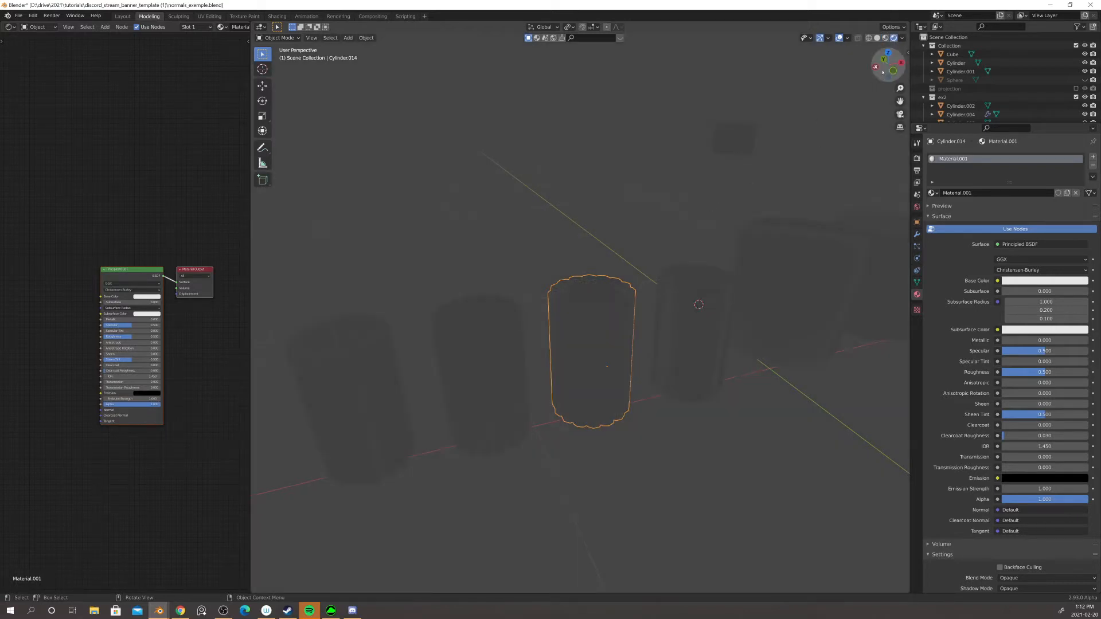
click(902, 38)
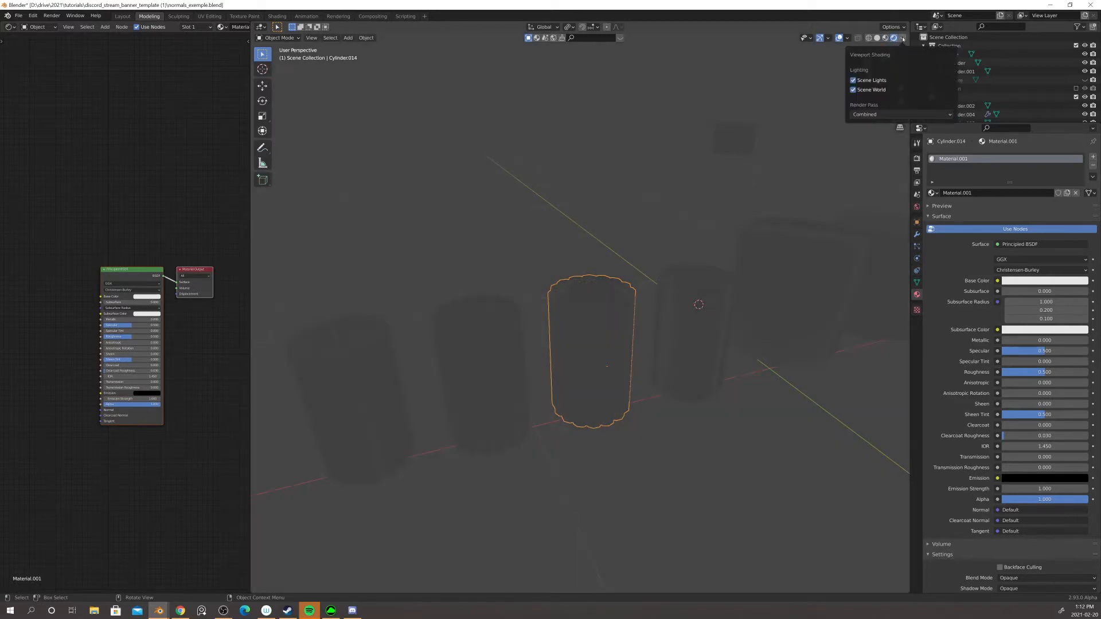
click(900, 114)
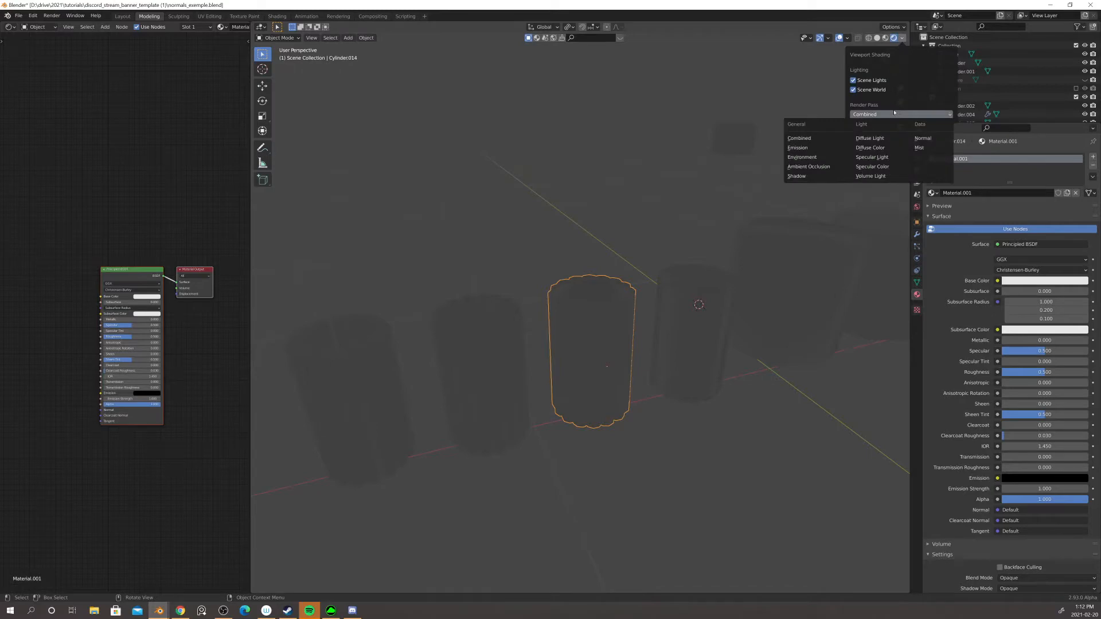
click(924, 138)
- Examine the normal colours on the row of cylinders from several angles and select Cylinder.004
middle_drag(716, 241, 637, 275)
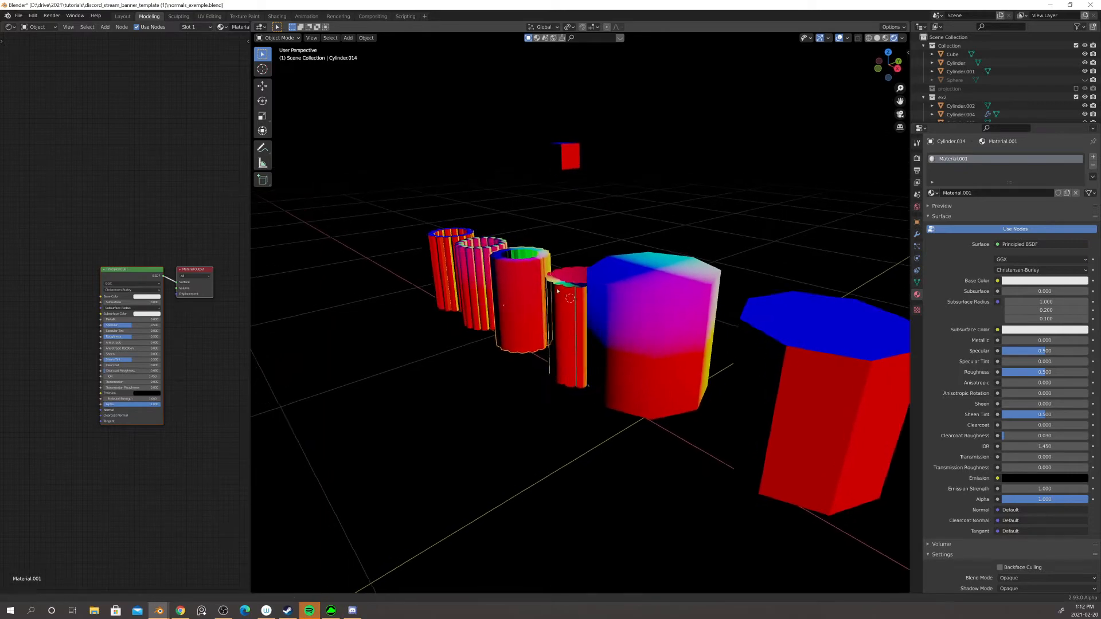
scroll(569, 288, up, 3)
middle_drag(569, 288, 611, 267)
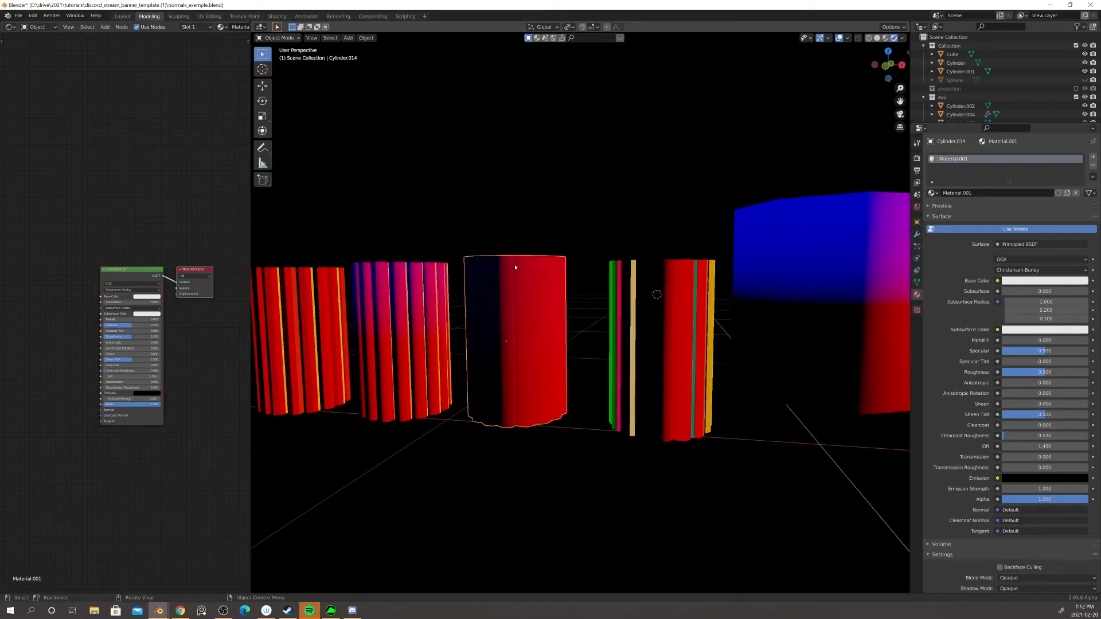
mouse_move(515, 267)
middle_down()
mouse_move(505, 306)
mouse_move(516, 303)
mouse_move(490, 299)
mouse_move(515, 277)
middle_up()
click(672, 305)
scroll(665, 309, down, 3)
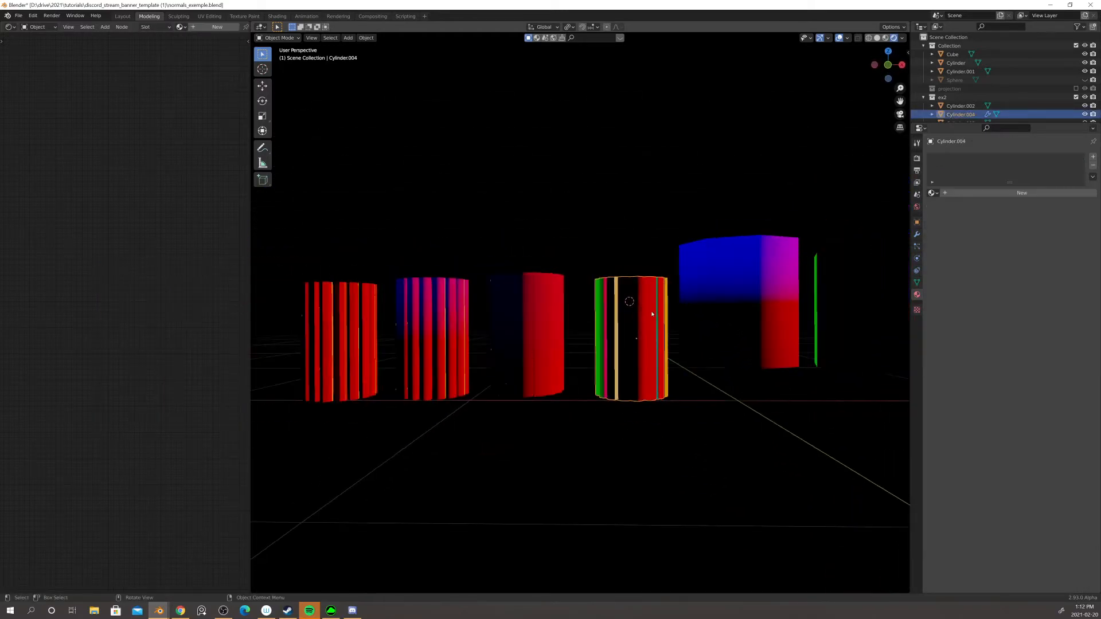
scroll(652, 314, down, 2)
- Move the cube freely above the row to alter Cylinder.004's normals, then select Cylinder.004 and check its sides
middle_drag(651, 313, 639, 174)
click(639, 174)
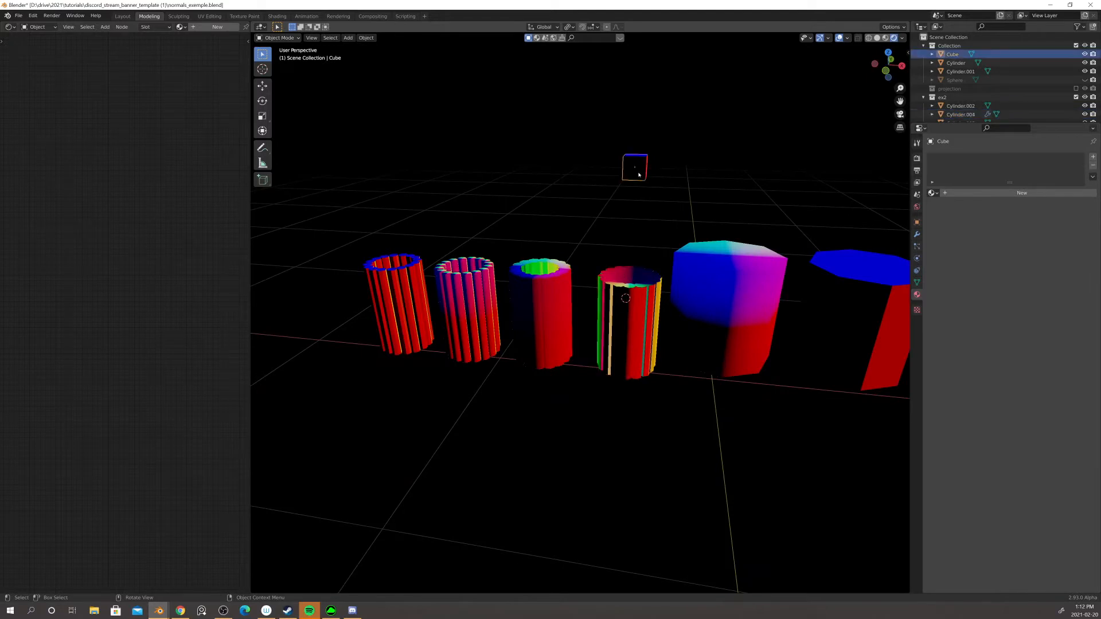
key(g)
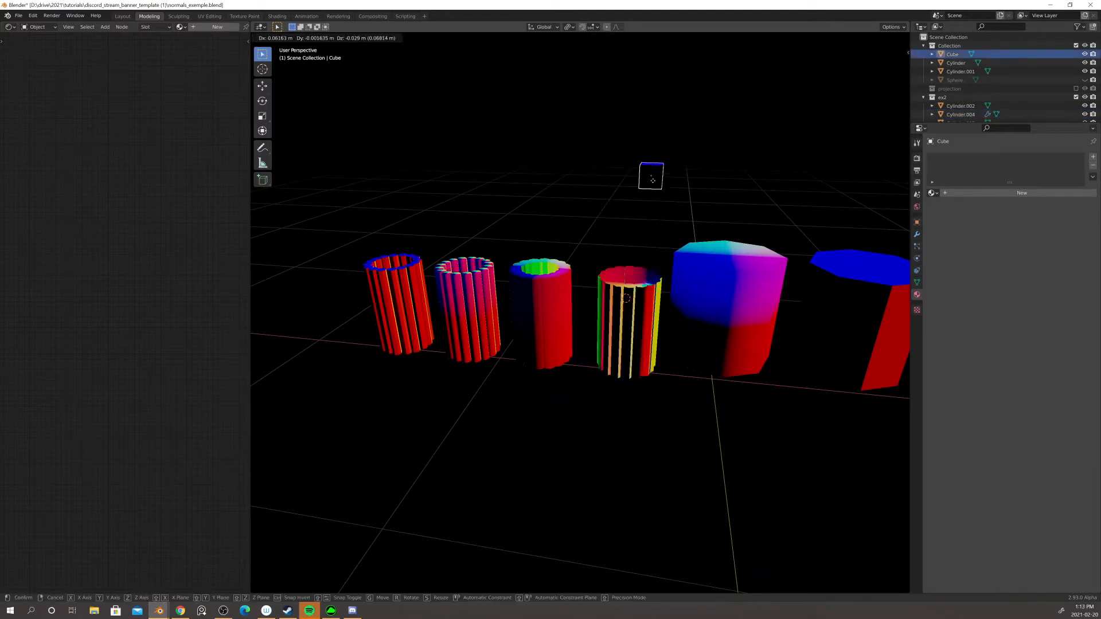
click(606, 176)
middle_drag(603, 262, 632, 219)
click(613, 325)
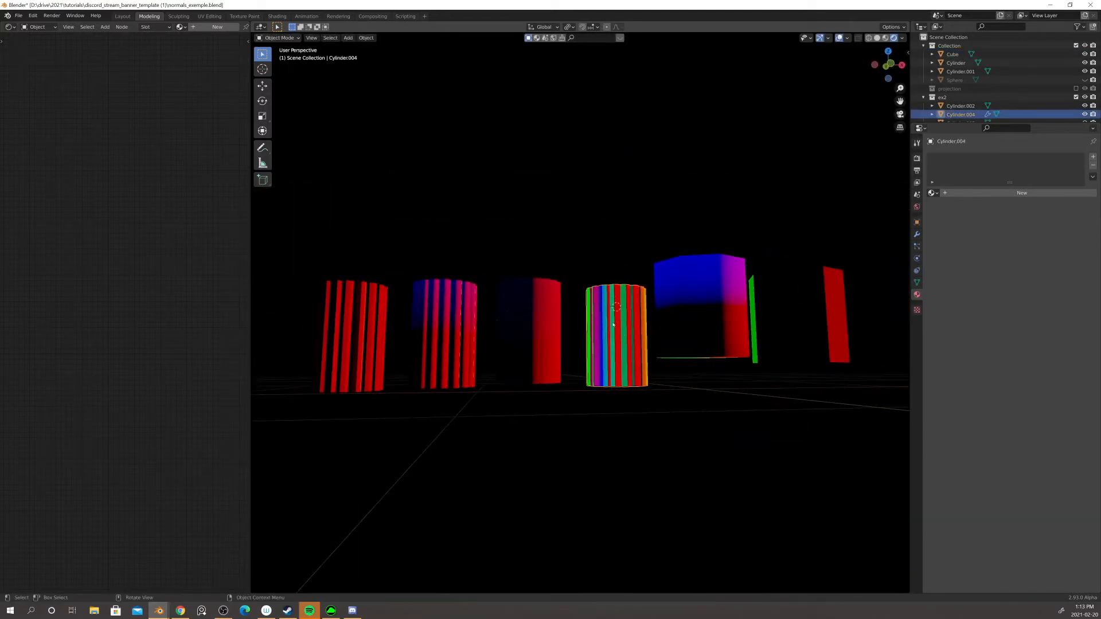
- Add a Normal node to Cylinder.014's material and connect its Normal output to the Principled BSDF's Normal input
click(543, 316)
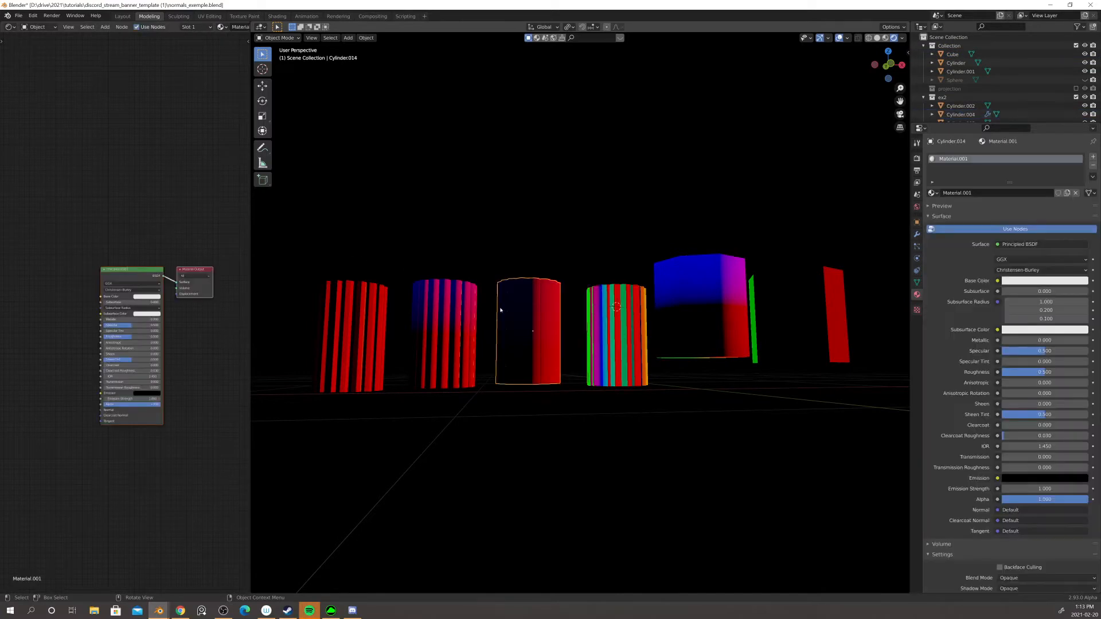
scroll(199, 335, up, 3)
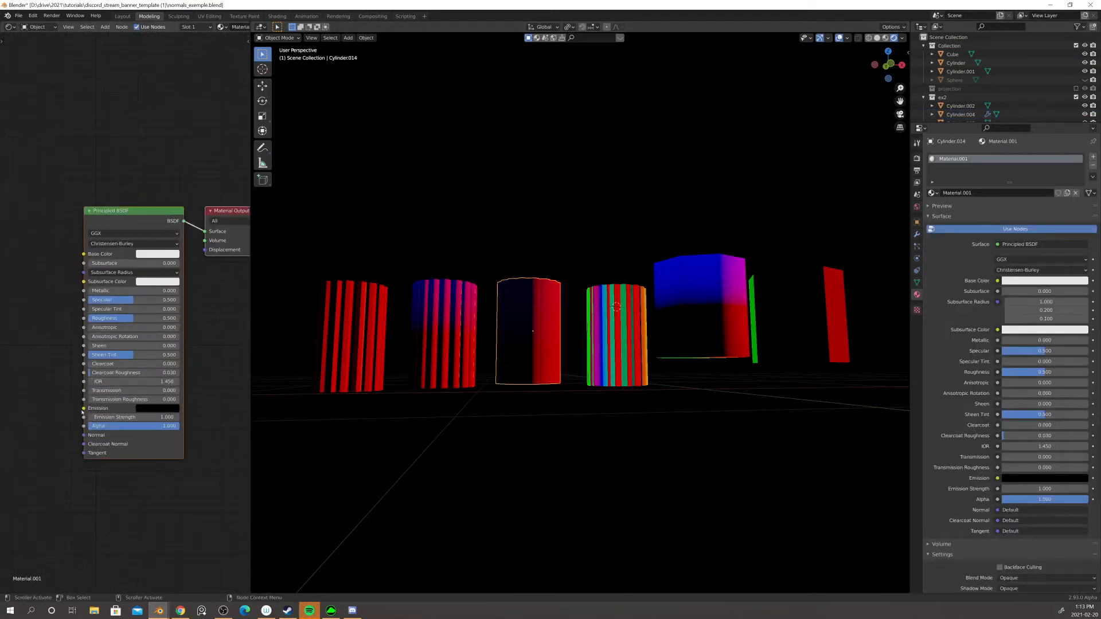
middle_drag(63, 367, 87, 348)
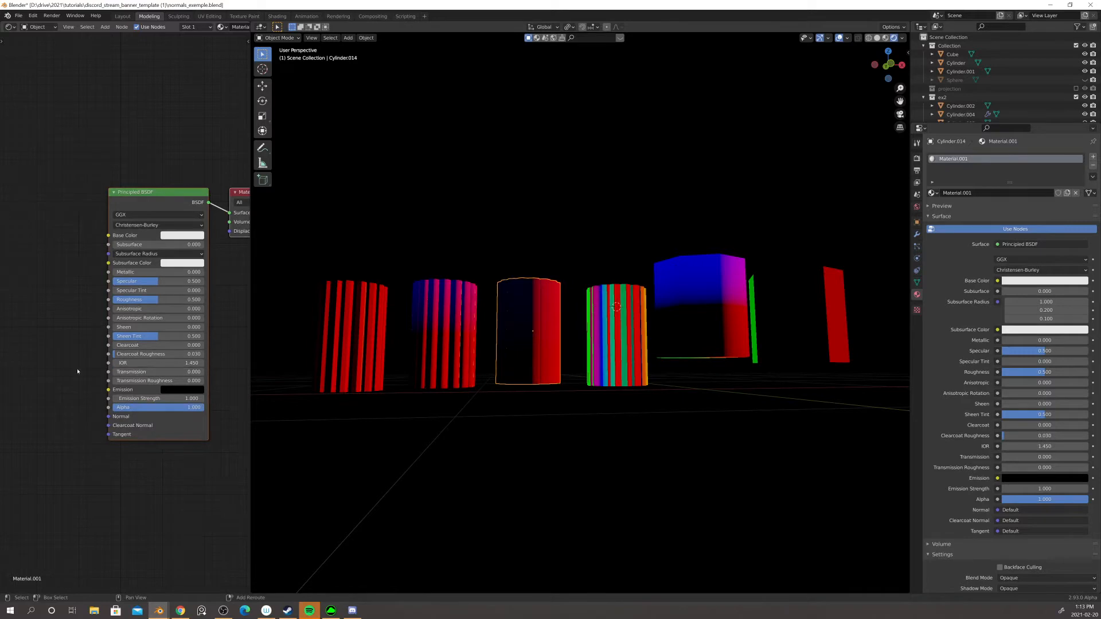
key(shift+a)
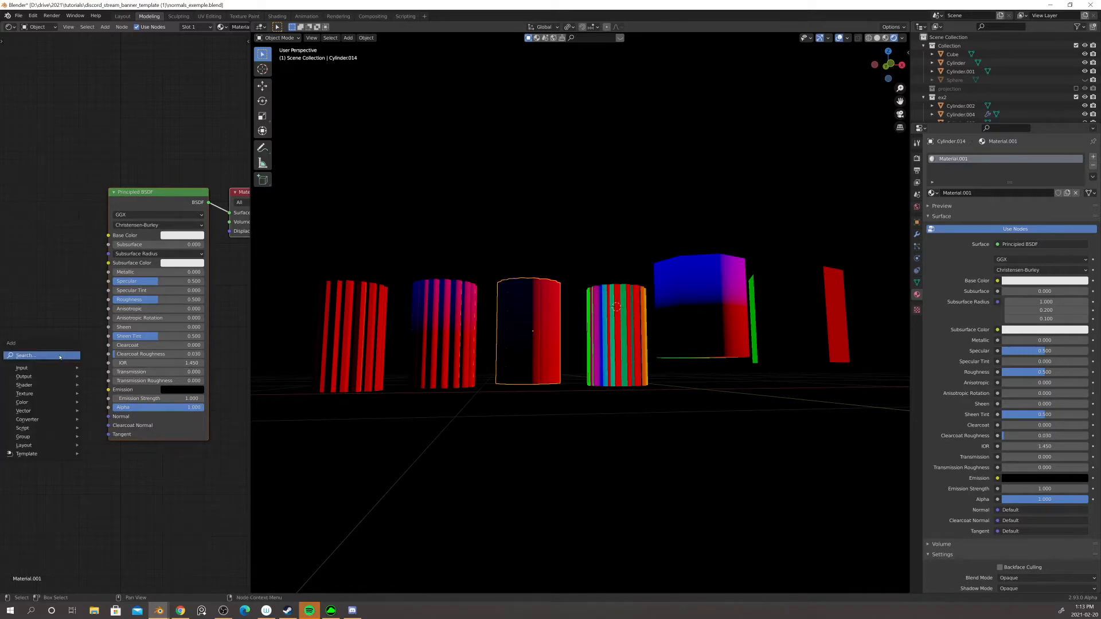
click(63, 357)
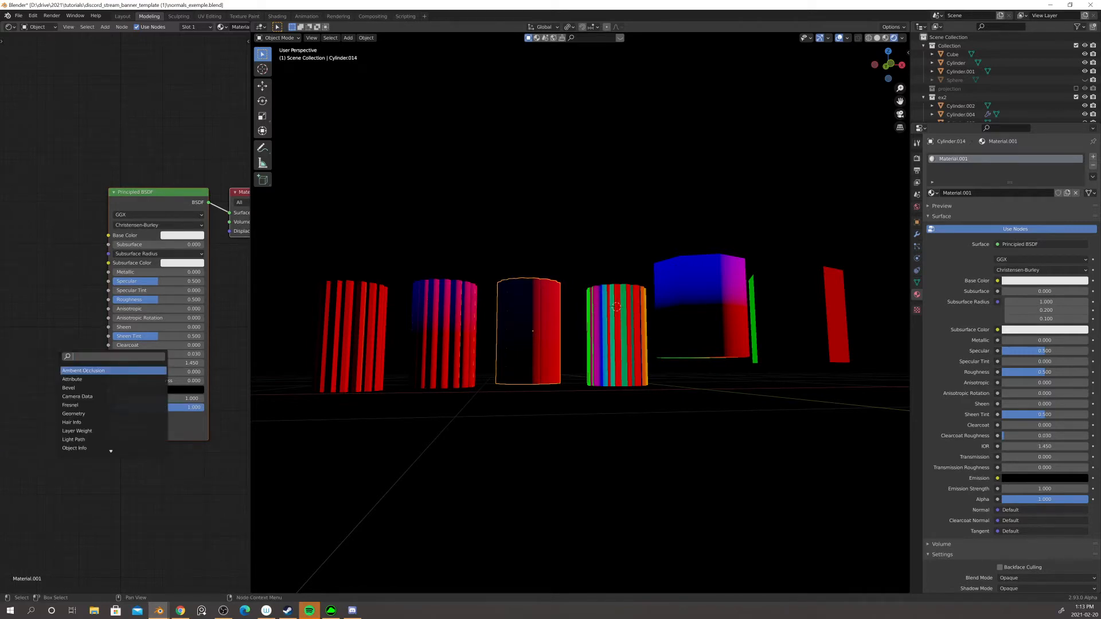
text(nor)
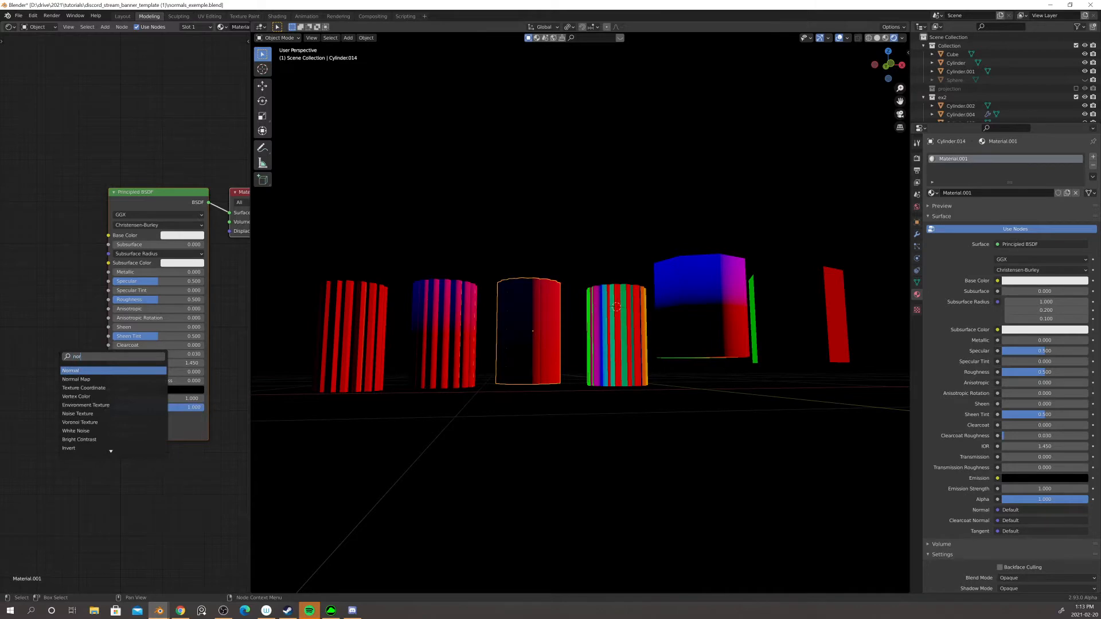
key(Return)
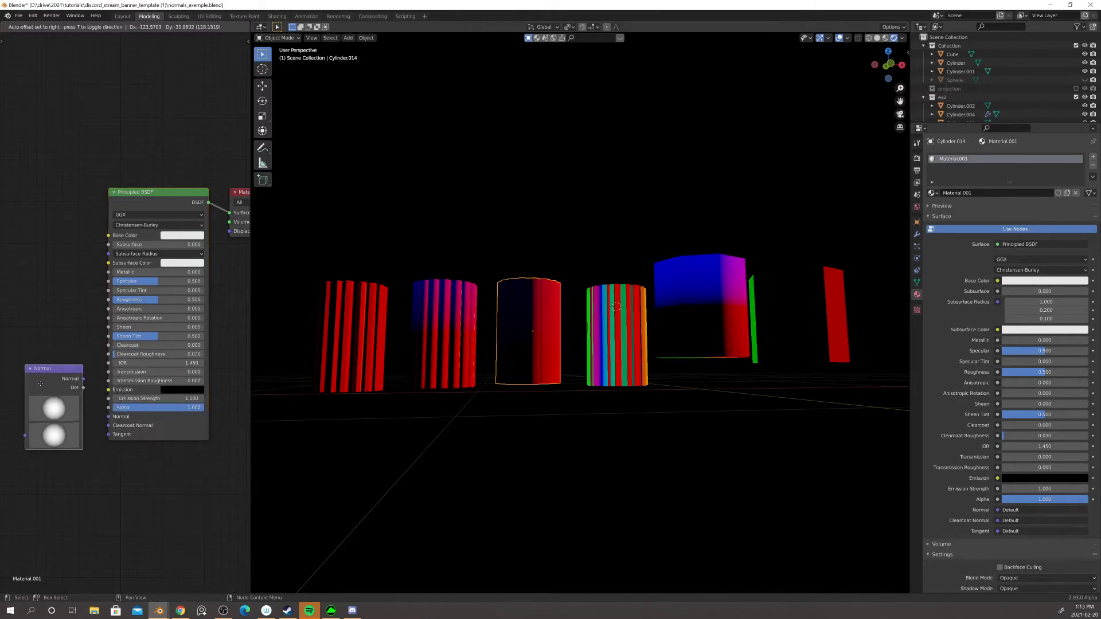
click(84, 403)
drag(83, 398, 108, 416)
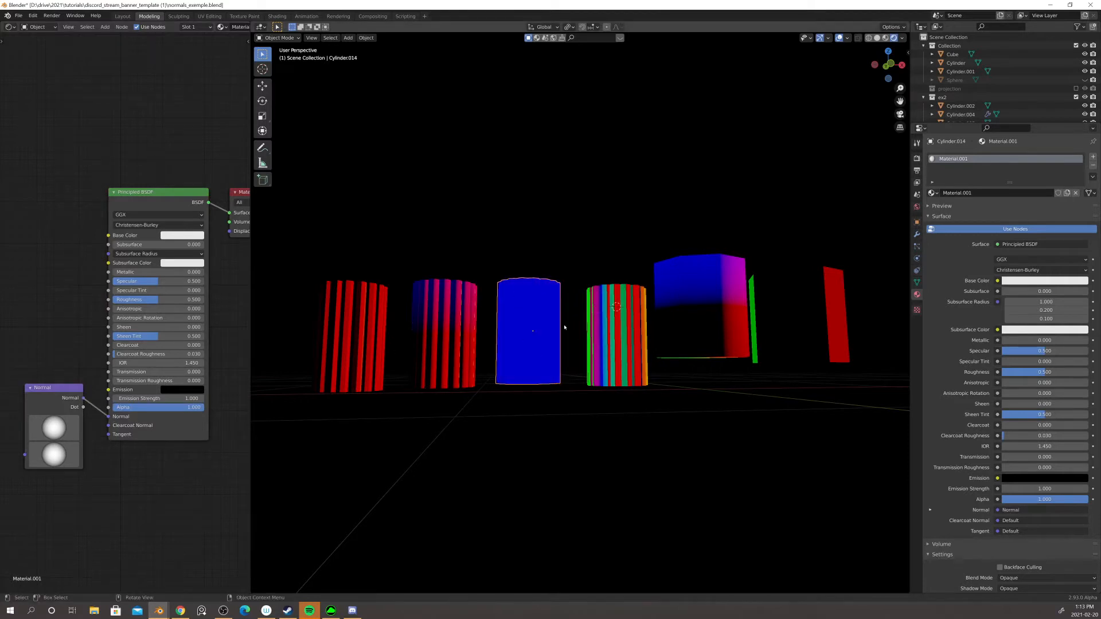
- Rotate the Normal node's direction sphere sideways and upward, finish with it tilted slightly upward, and shift the node slightly down
middle_drag(511, 299, 532, 327)
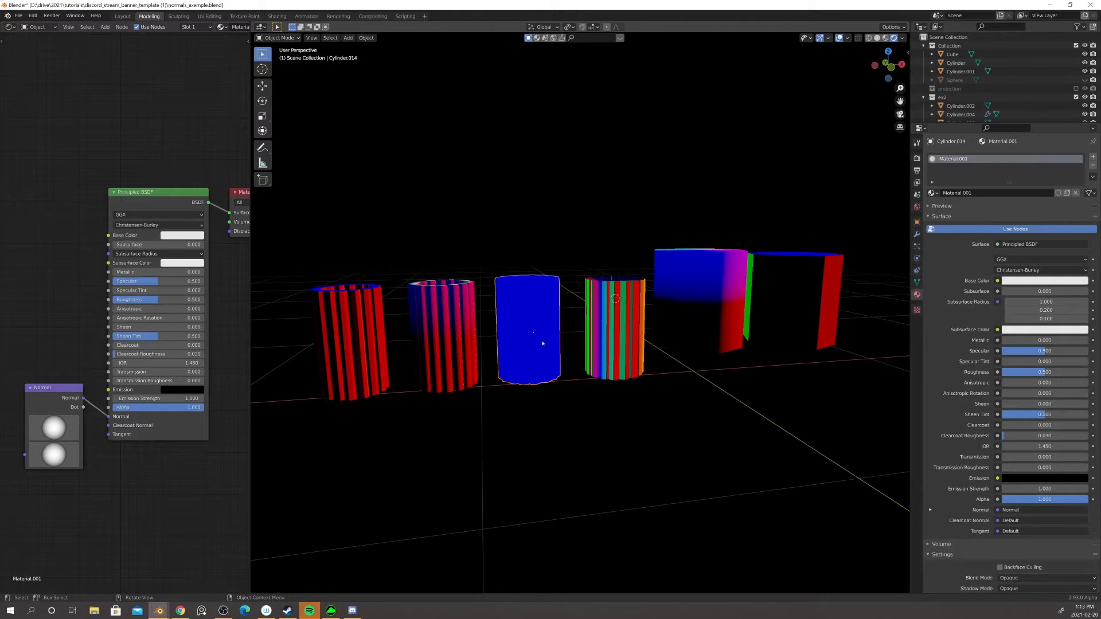
middle_drag(507, 310, 509, 309)
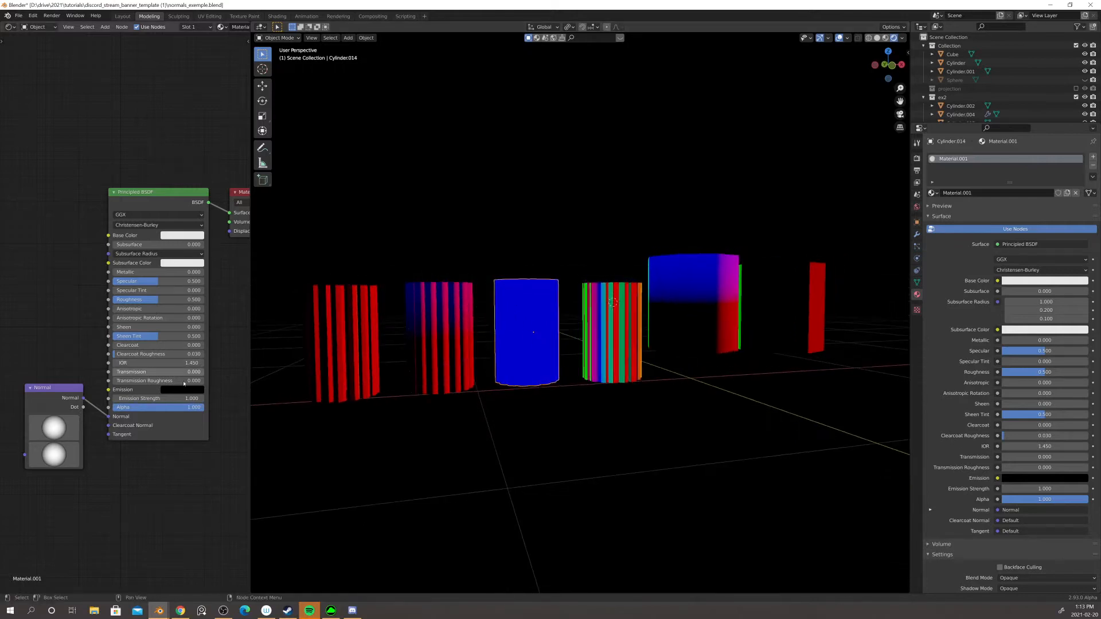
mouse_move(54, 429)
mouse_down()
mouse_move(61, 410)
mouse_move(42, 411)
mouse_move(43, 429)
mouse_move(100, 426)
mouse_up()
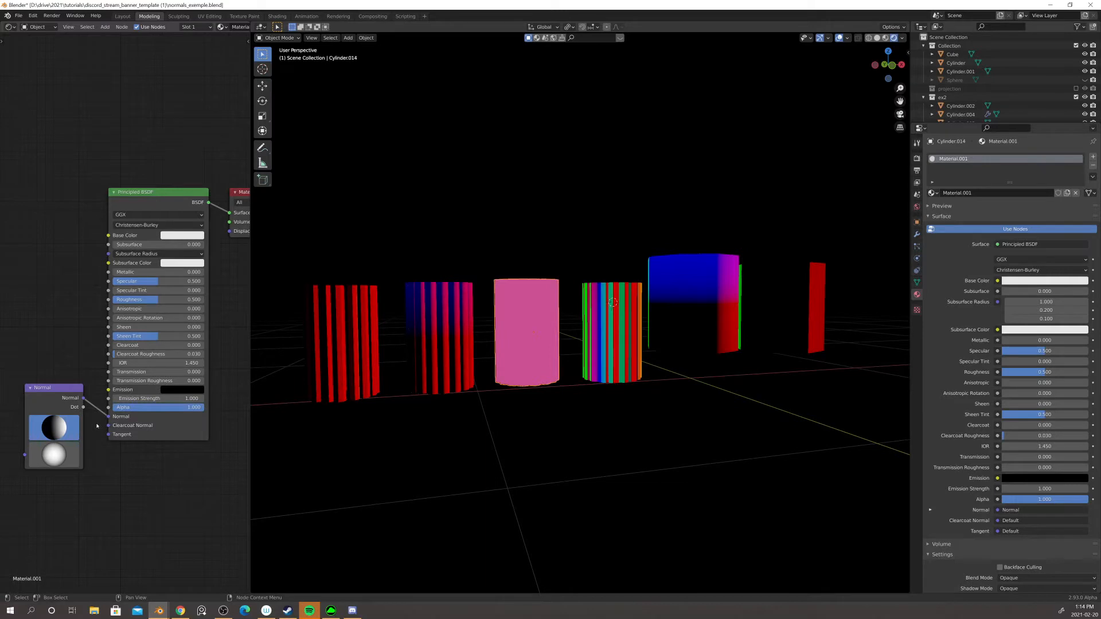
drag(24, 420, 54, 422)
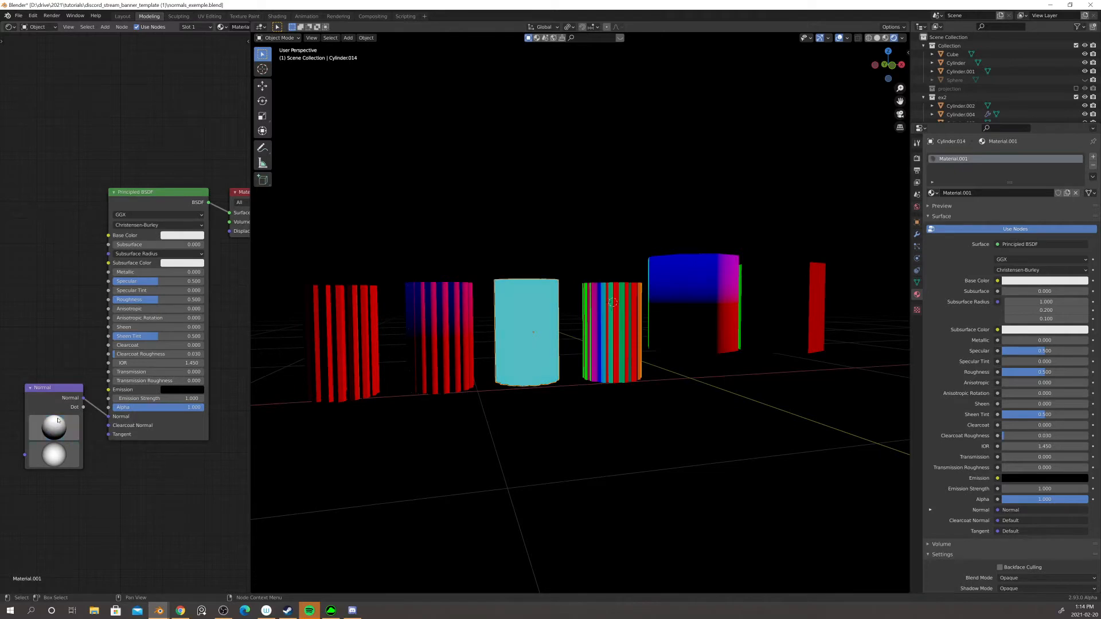
drag(54, 423, 56, 440)
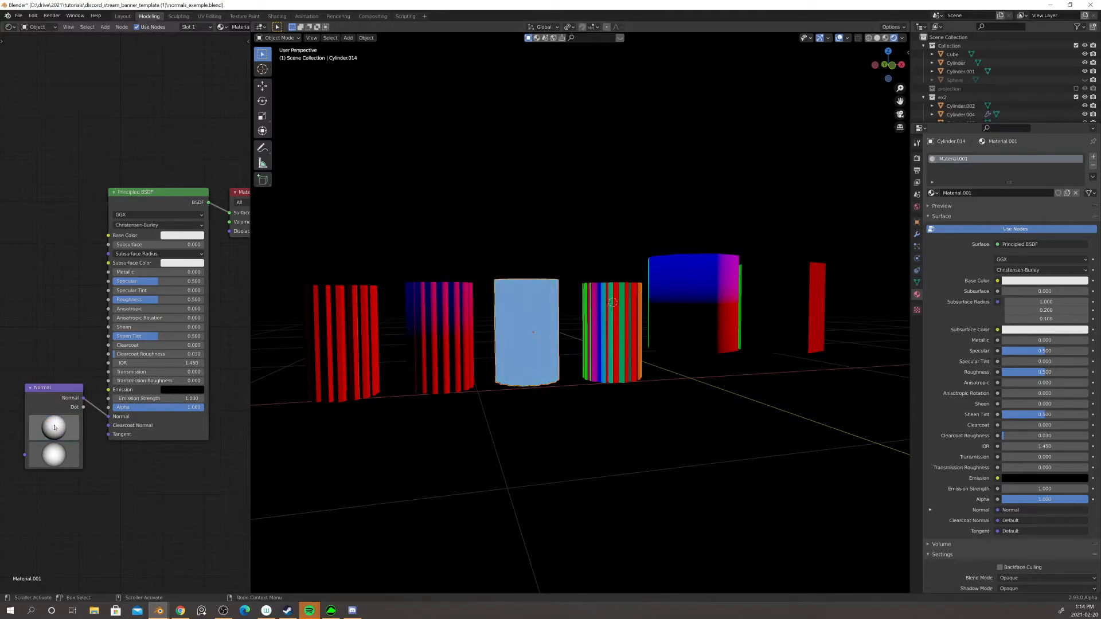
drag(56, 411, 58, 425)
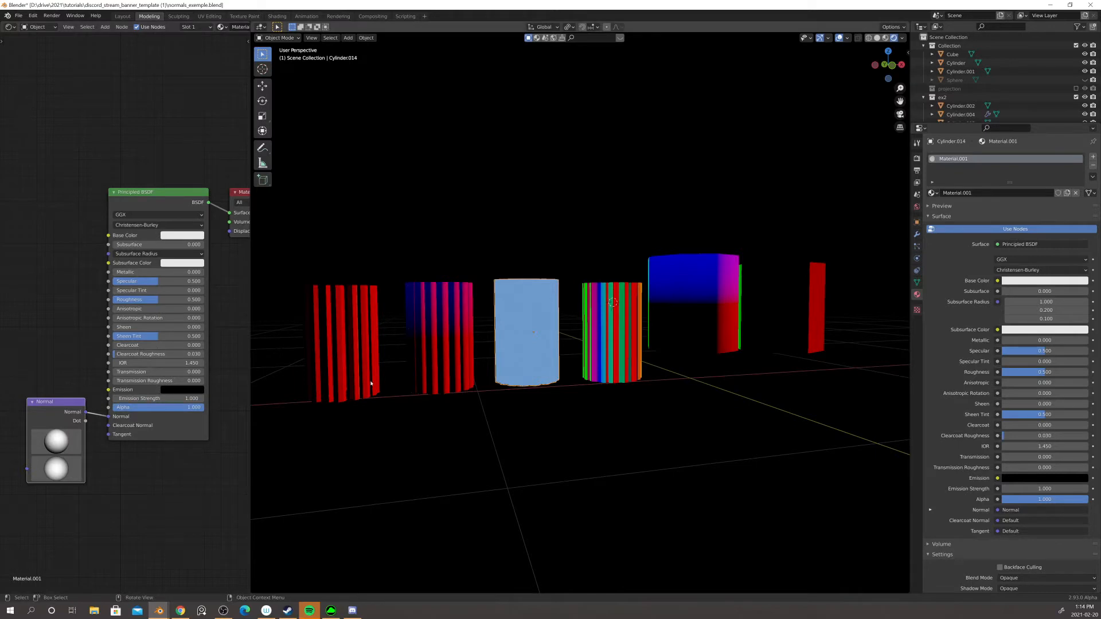
- Examine Cylinder.014's overridden normal colour from above against the other cylinders, and inspect the Normal node's connection up close
middle_drag(368, 386, 512, 417)
shift+middle_drag(519, 361, 522, 409)
scroll(523, 410, up, 2)
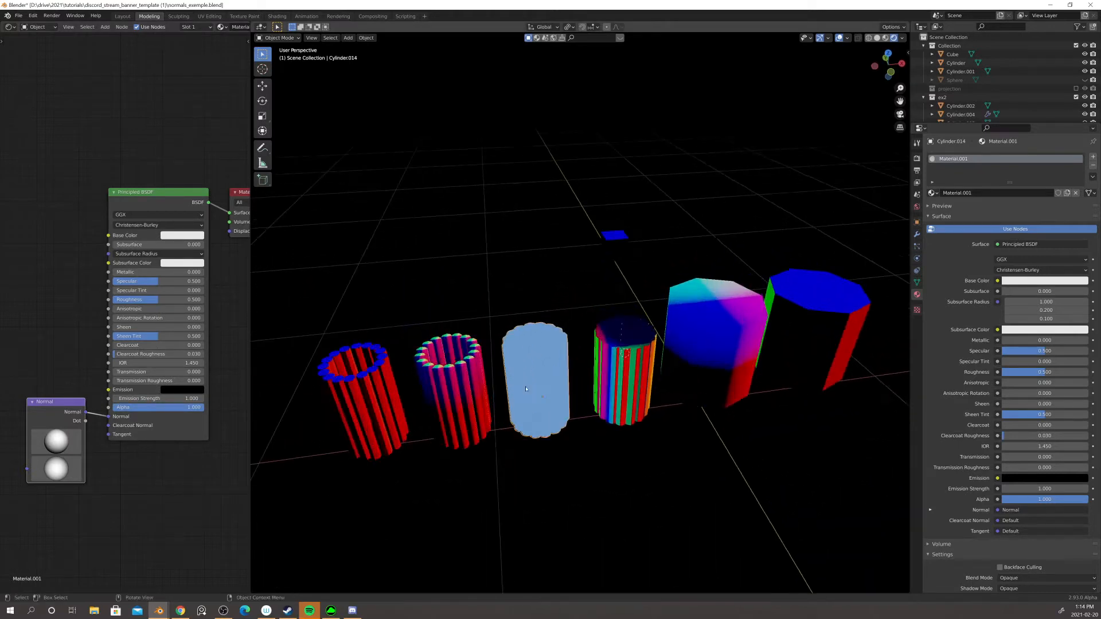
drag(63, 404, 58, 408)
scroll(126, 415, up, 2)
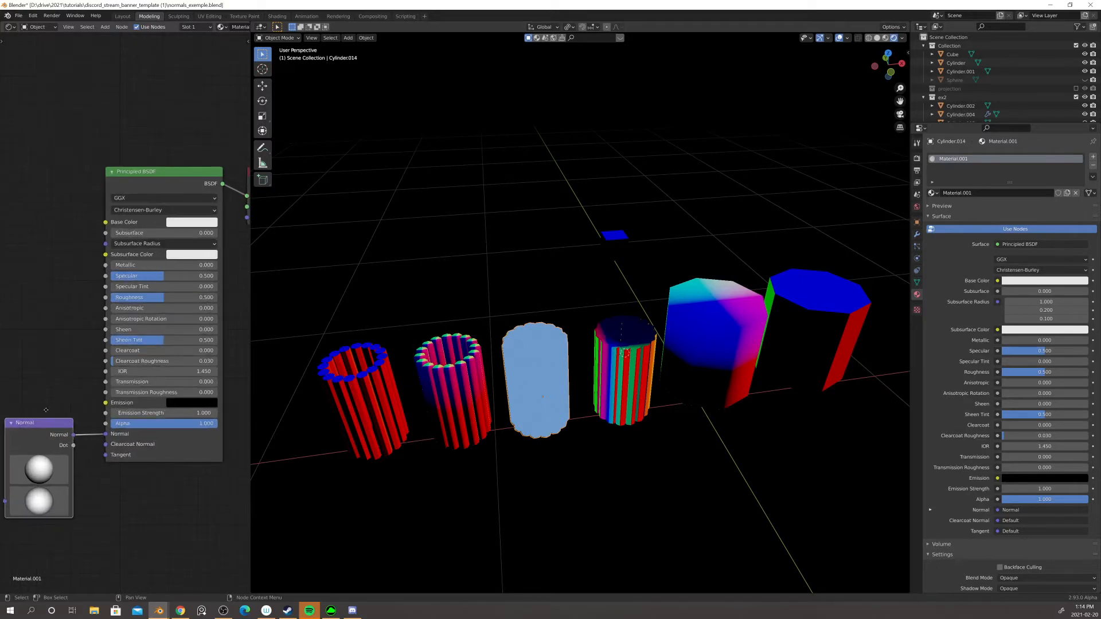
middle_drag(45, 416, 99, 337)
scroll(99, 337, up, 2)
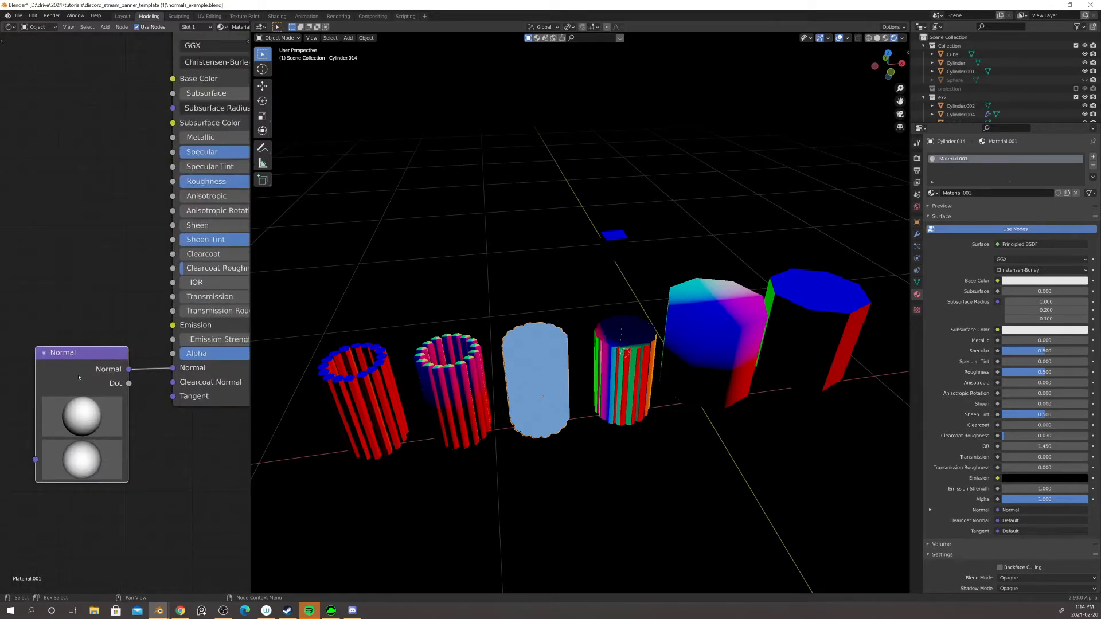
scroll(97, 369, up, 2)
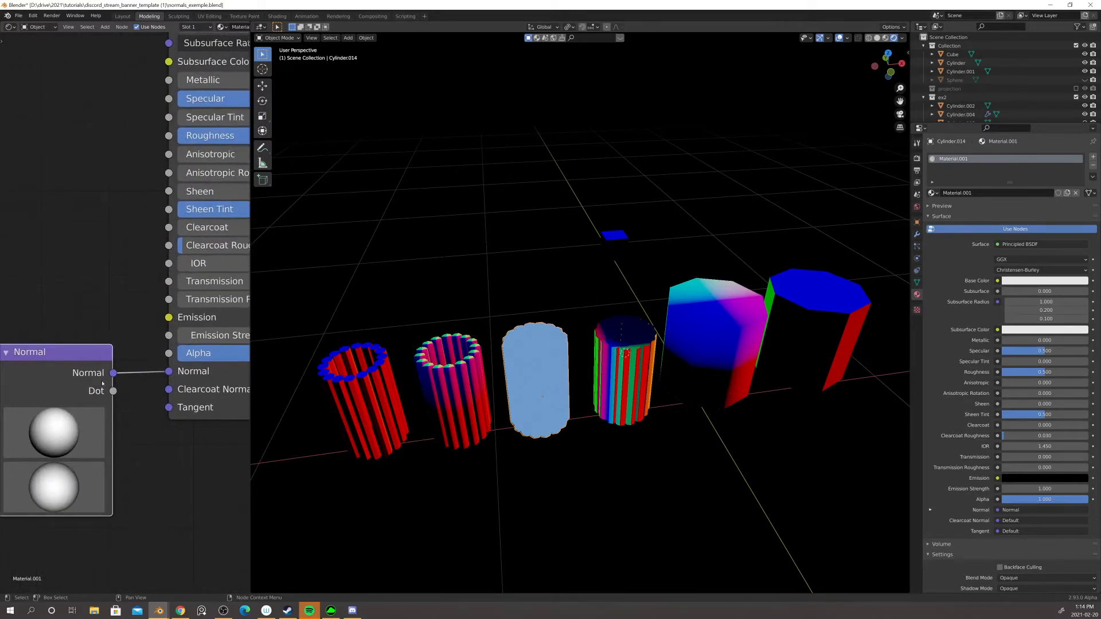
- Rotate the Normal node's direction sphere further upward for Cylinder.014, select the small cube, and select Cylinder.014 again
scroll(102, 383, down, 2)
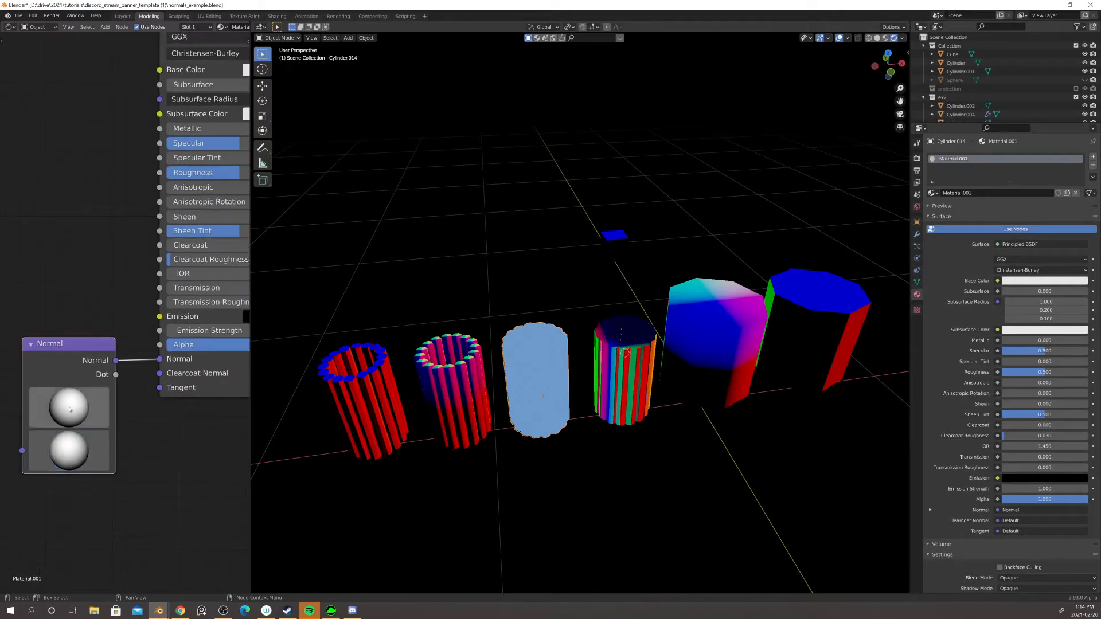
mouse_move(69, 409)
mouse_down()
mouse_move(89, 389)
mouse_move(64, 404)
mouse_up()
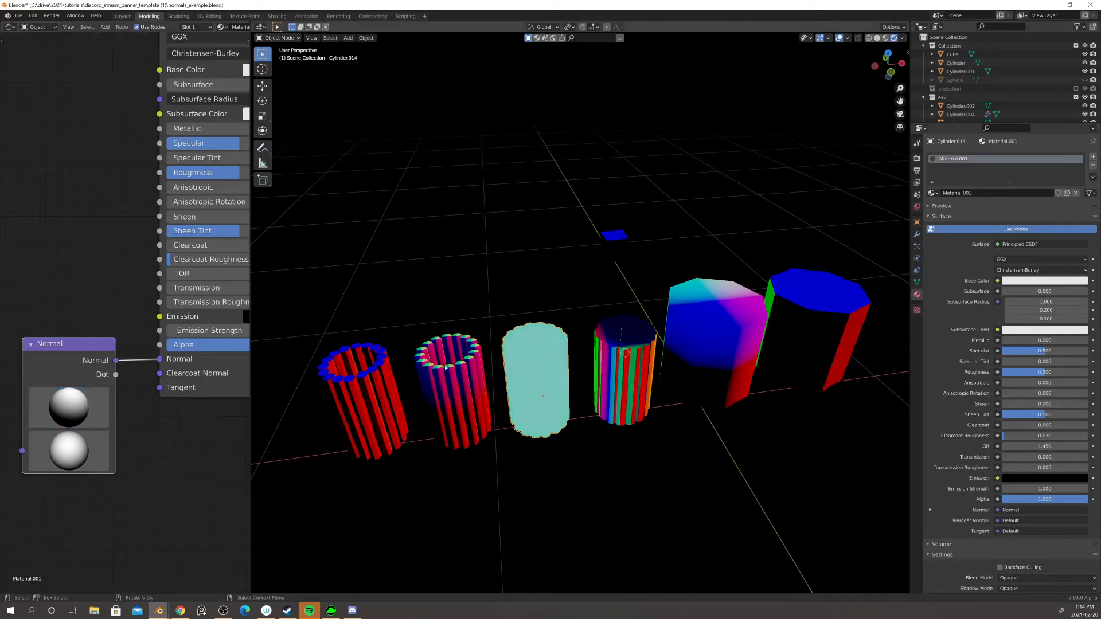
click(625, 264)
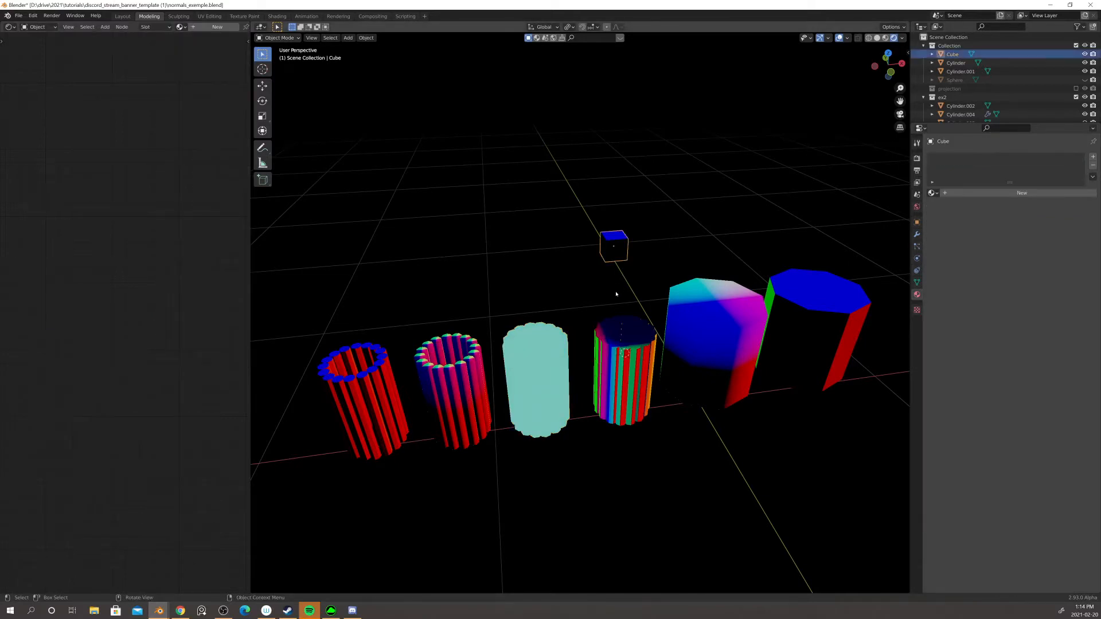
scroll(615, 294, down, 1)
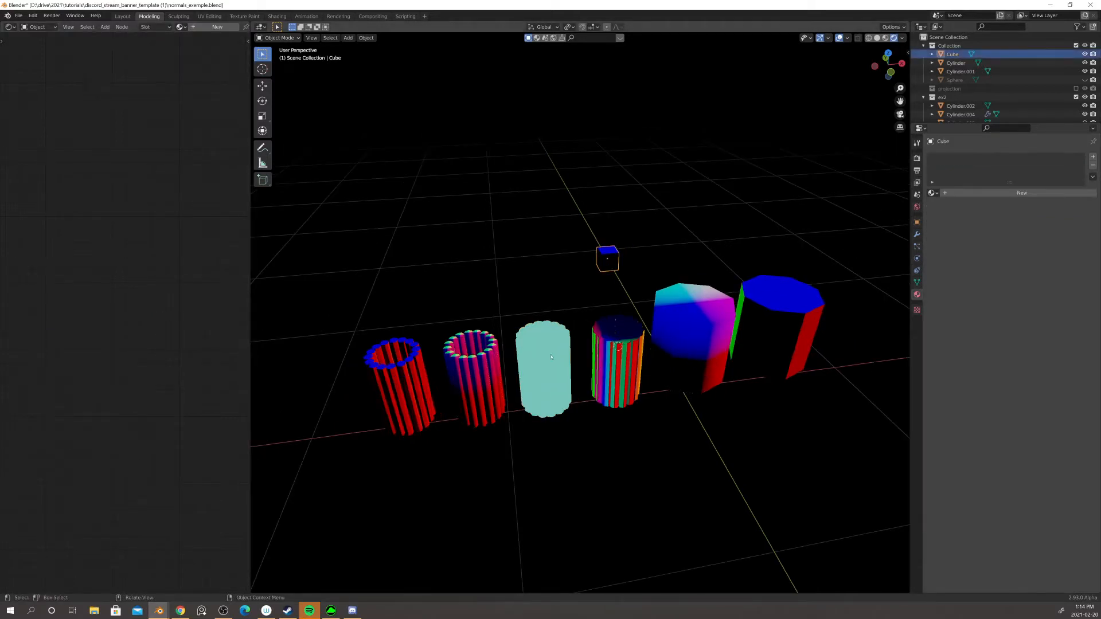
click(551, 356)
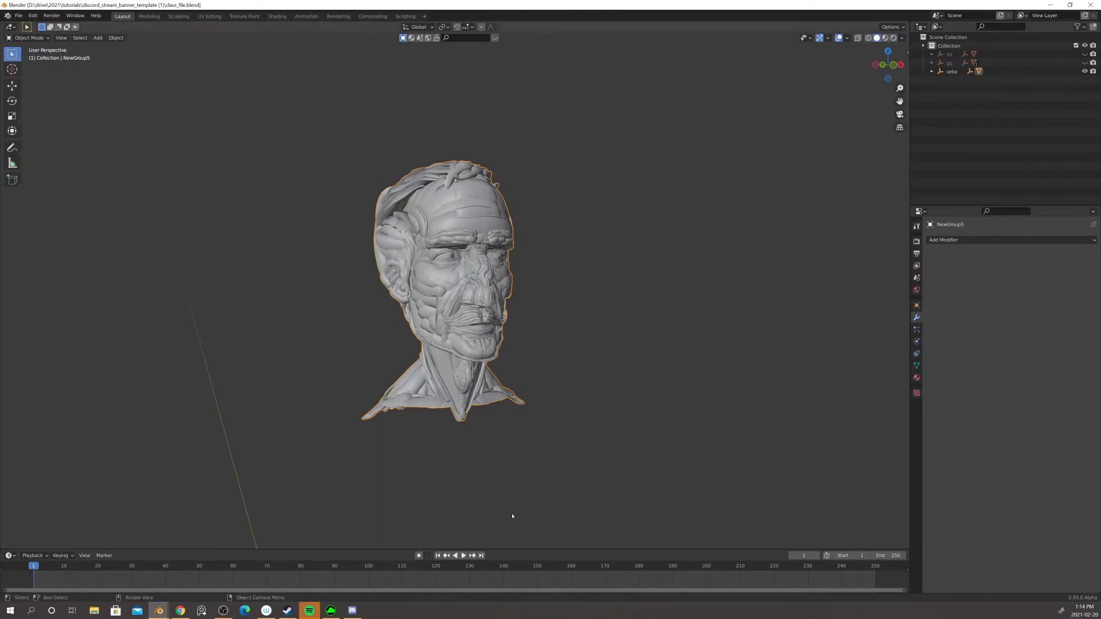
- Examine the sculpted head in class_file.blend from both sides and up close
mouse_move(532, 453)
middle_down()
mouse_move(567, 484)
mouse_move(474, 477)
middle_up()
scroll(409, 400, up, 2)
middle_drag(394, 397, 517, 392)
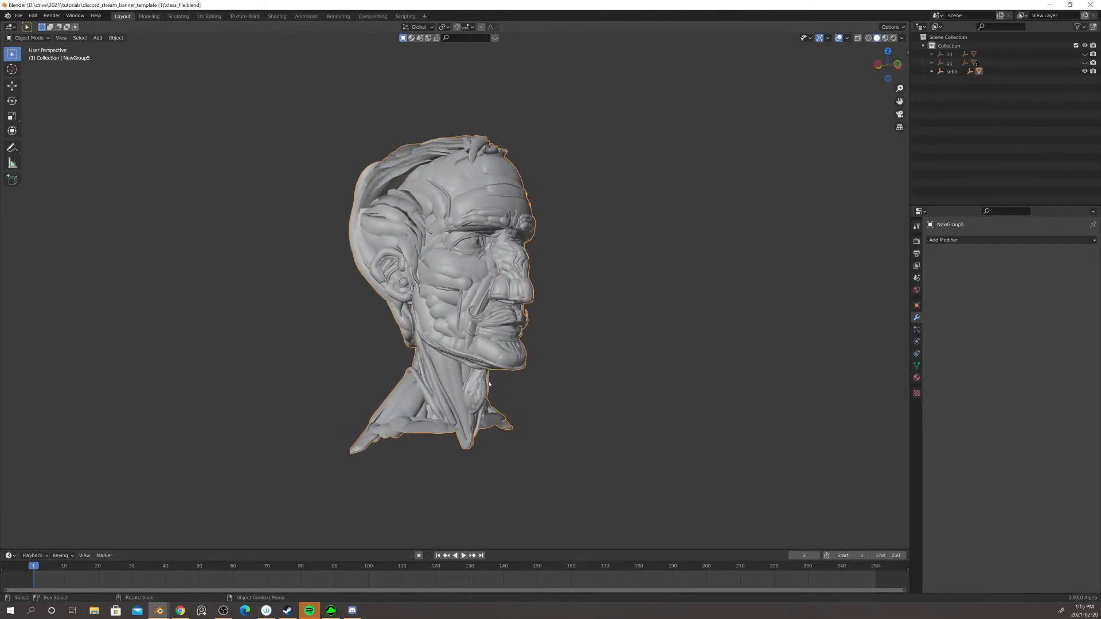
middle_drag(500, 284, 369, 298)
scroll(453, 291, up, 2)
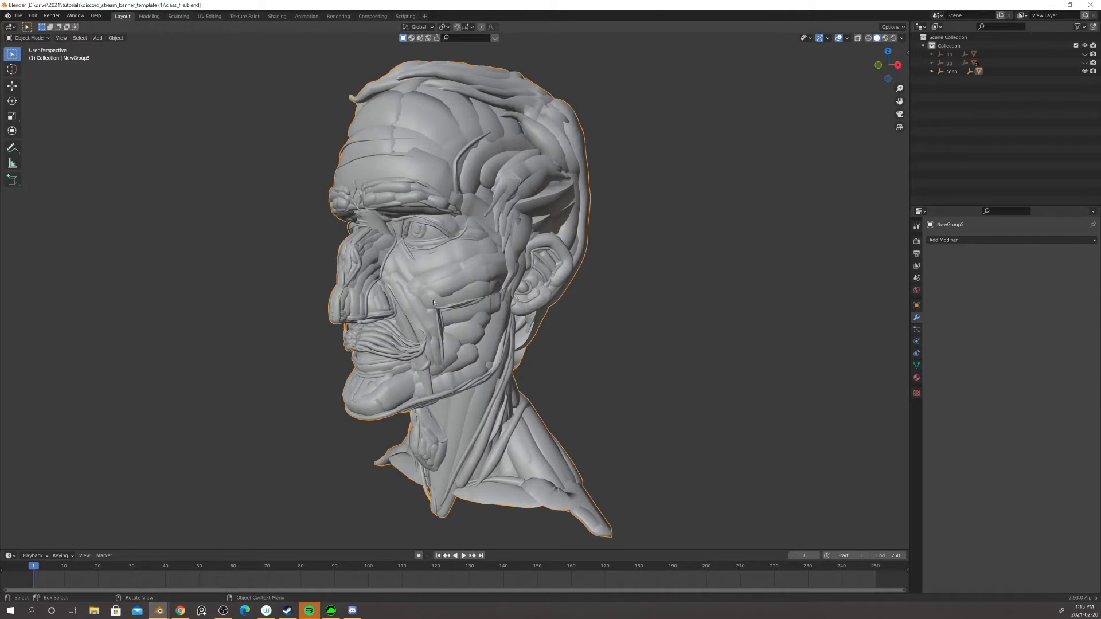
middle_drag(427, 294, 486, 297)
scroll(490, 298, down, 2)
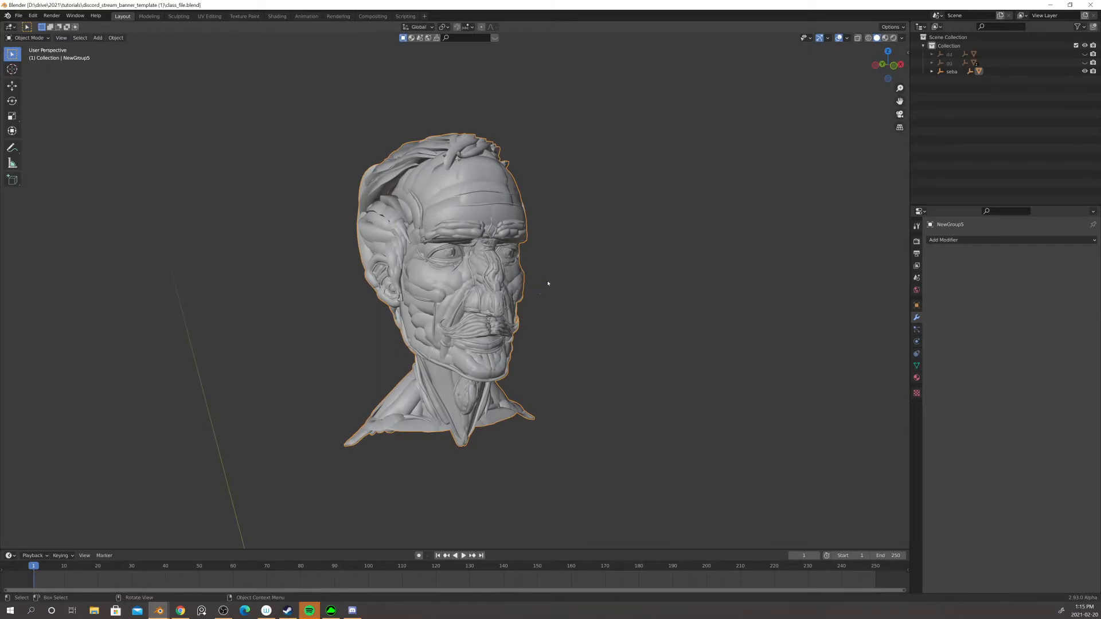
- Set the solid viewport shading to Vertex colour with Flat lighting
click(902, 40)
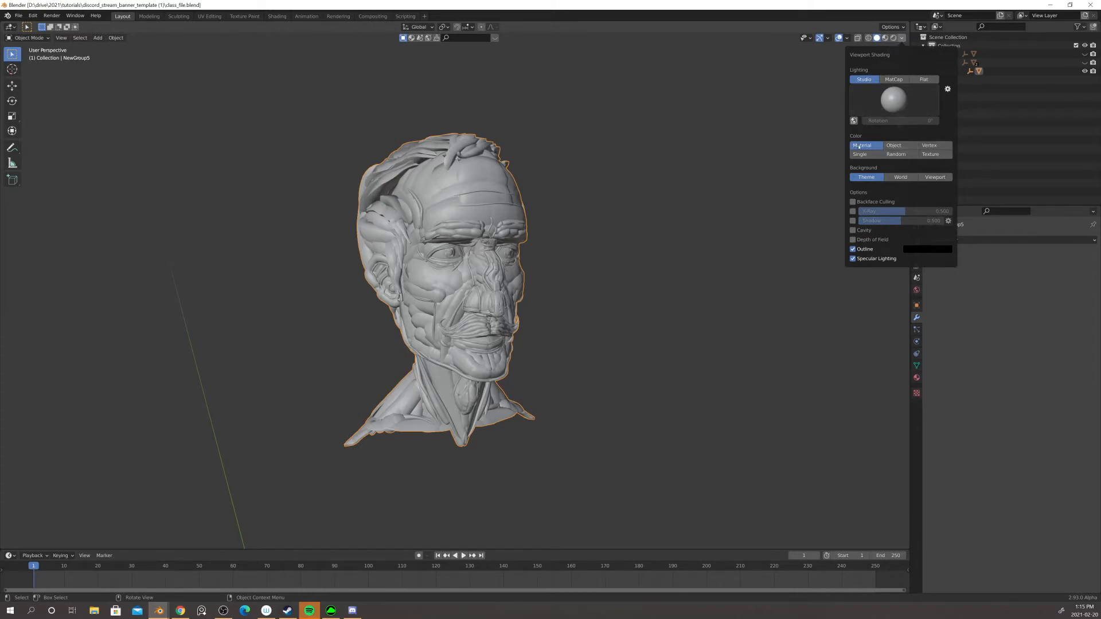
click(930, 146)
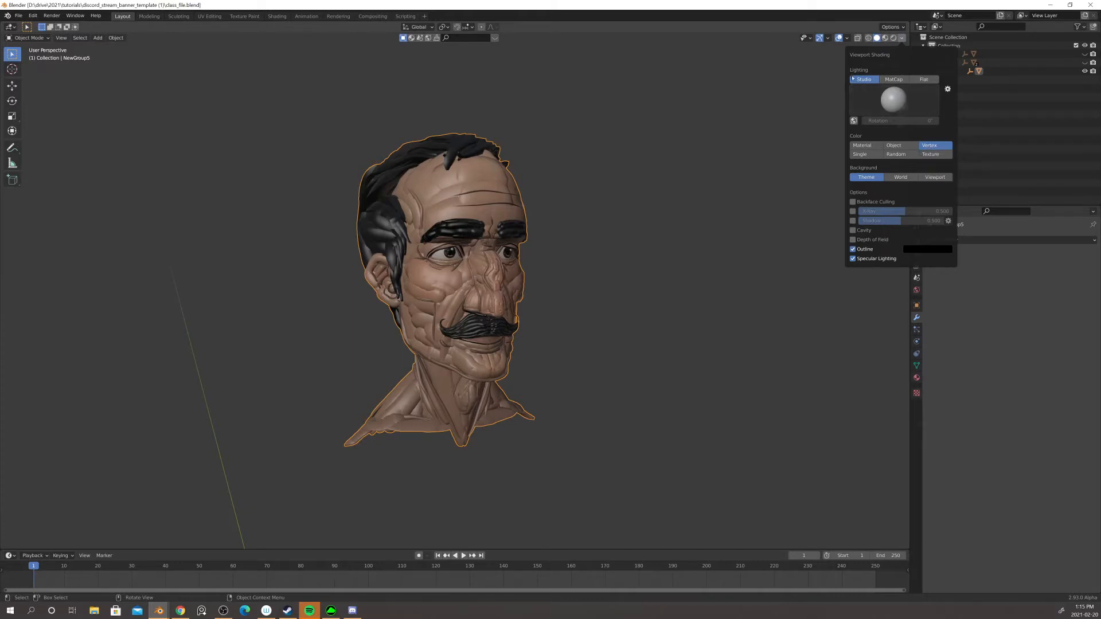
click(924, 80)
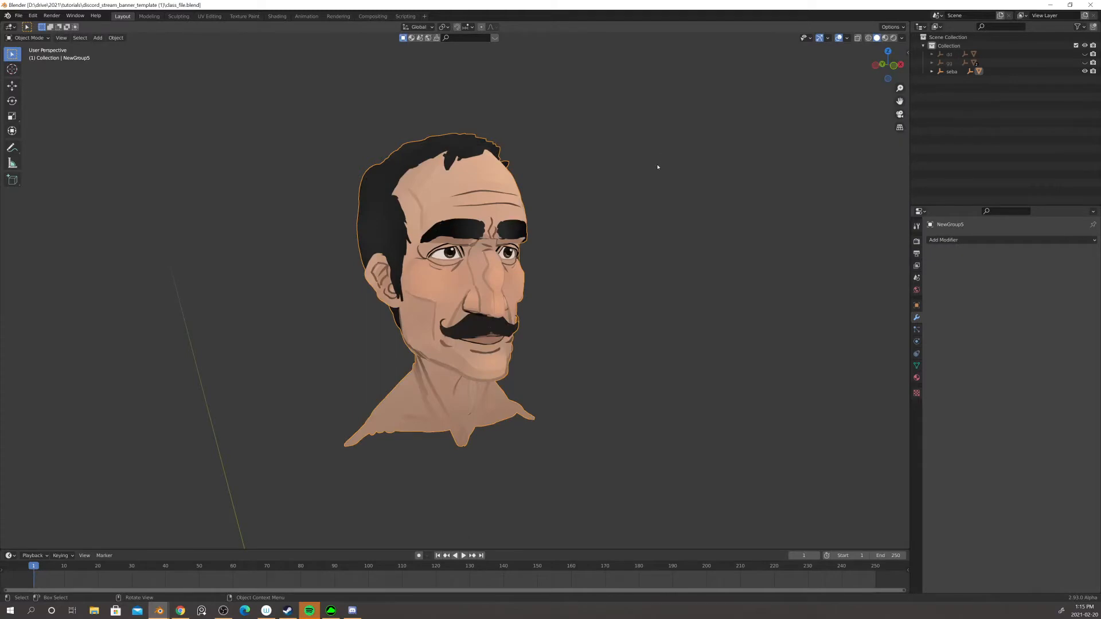
- Examine the flat-lit, vertex-coloured head from the front and three-quarter angles
mouse_move(657, 167)
middle_down()
mouse_move(538, 160)
mouse_move(666, 166)
middle_up()
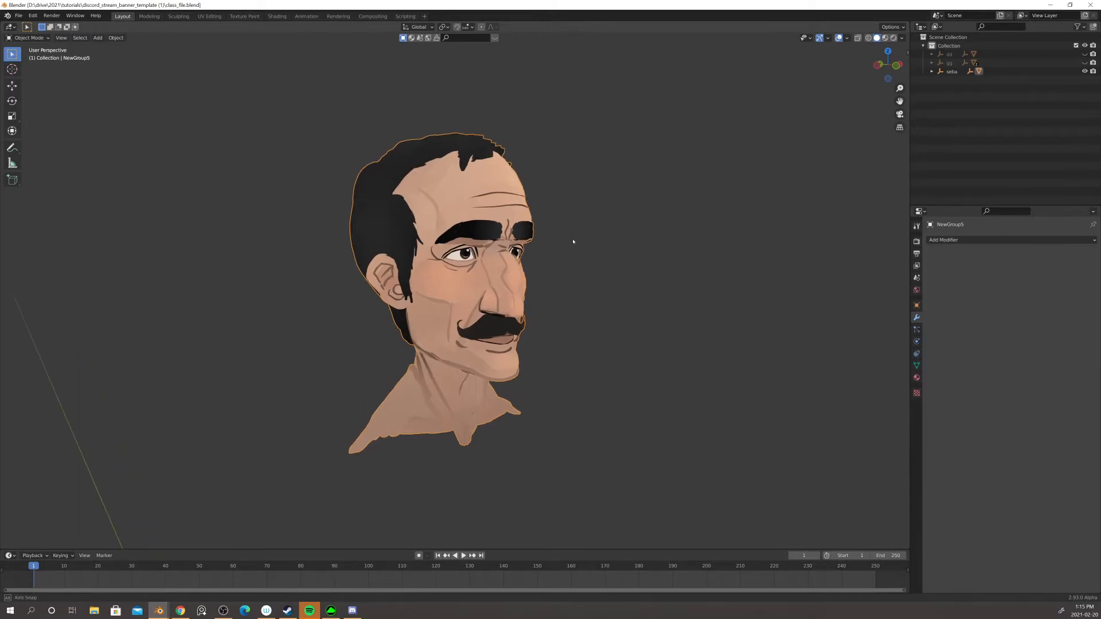
scroll(570, 241, down, 2)
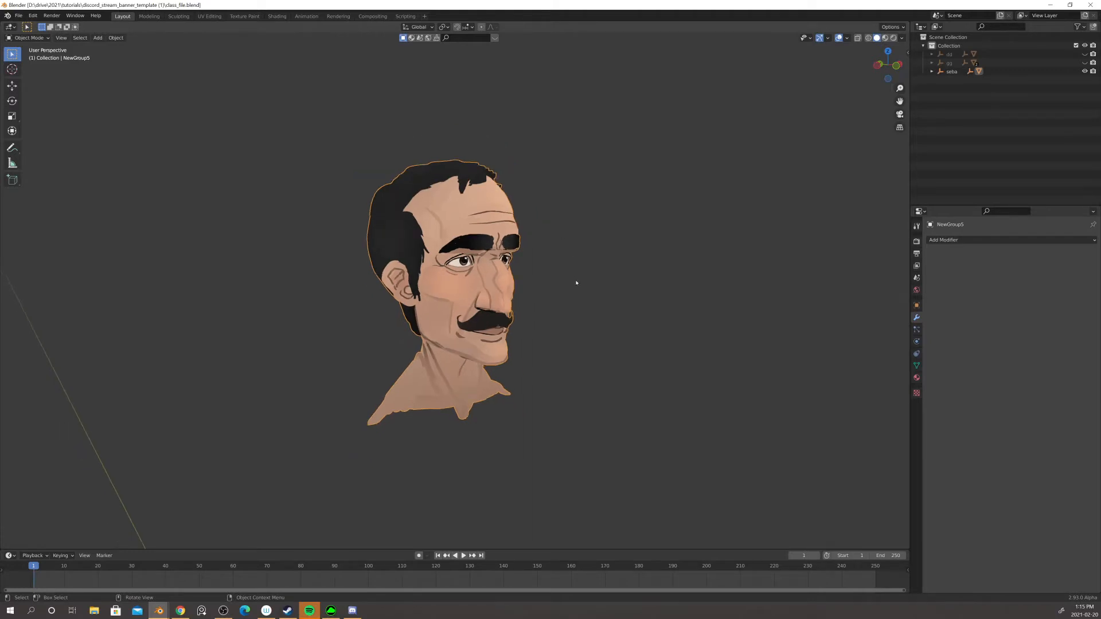
middle_drag(576, 282, 563, 287)
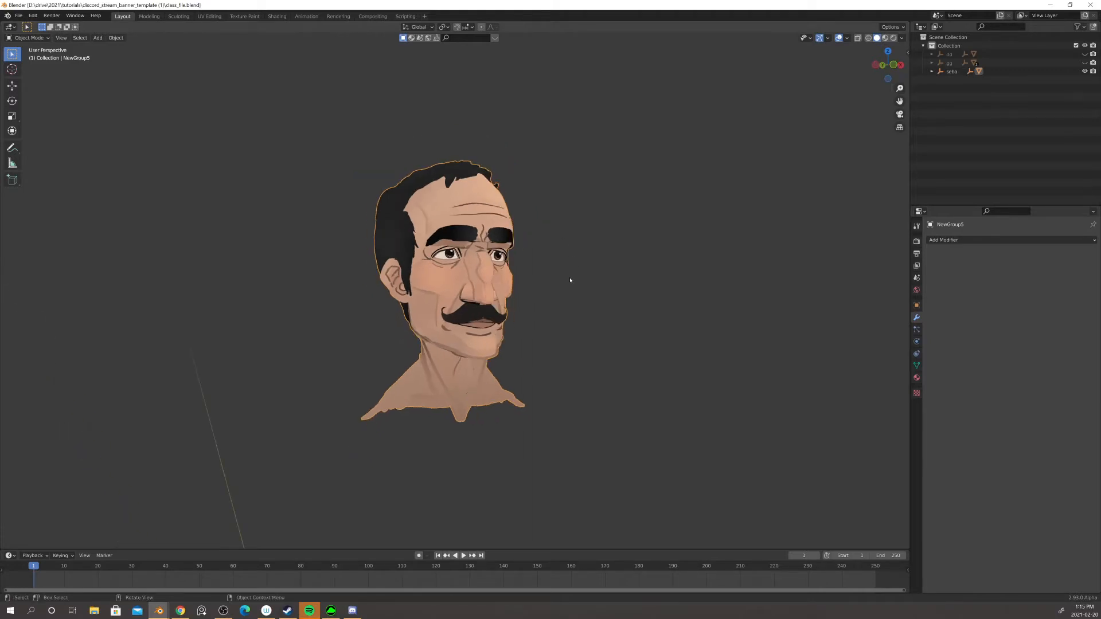
middle_drag(498, 297, 503, 294)
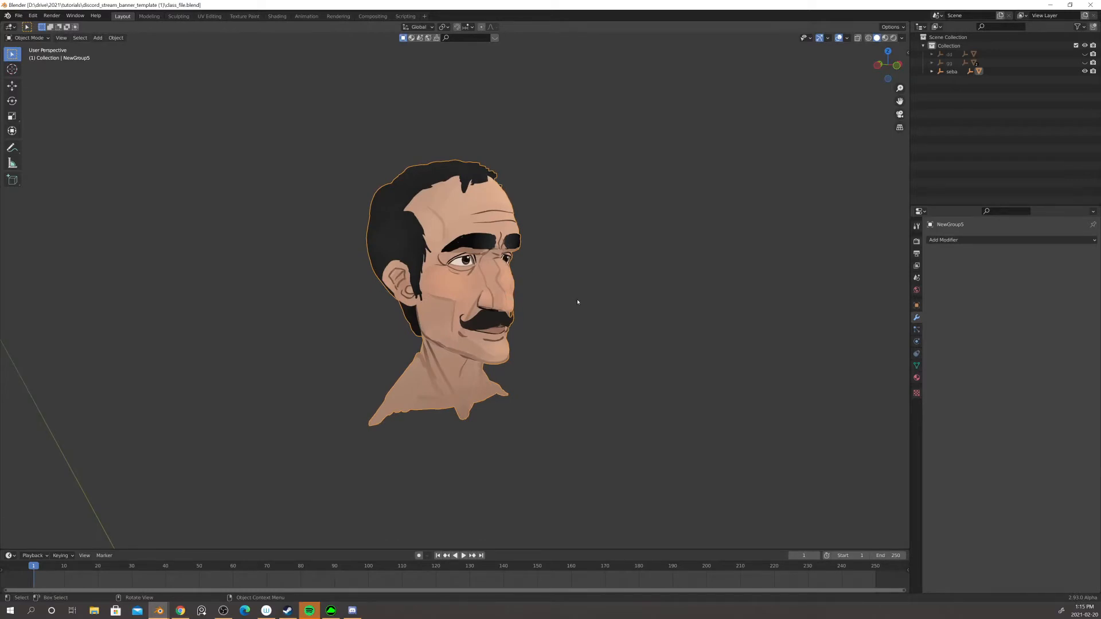
middle_drag(578, 301, 537, 298)
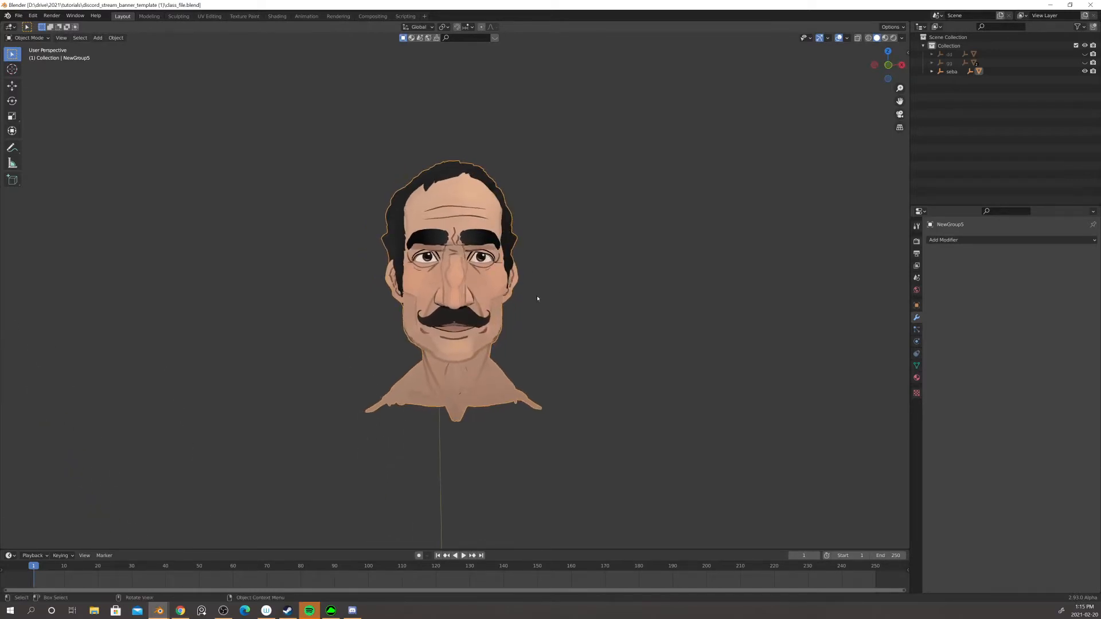
middle_drag(442, 285, 492, 291)
scroll(492, 290, up, 1)
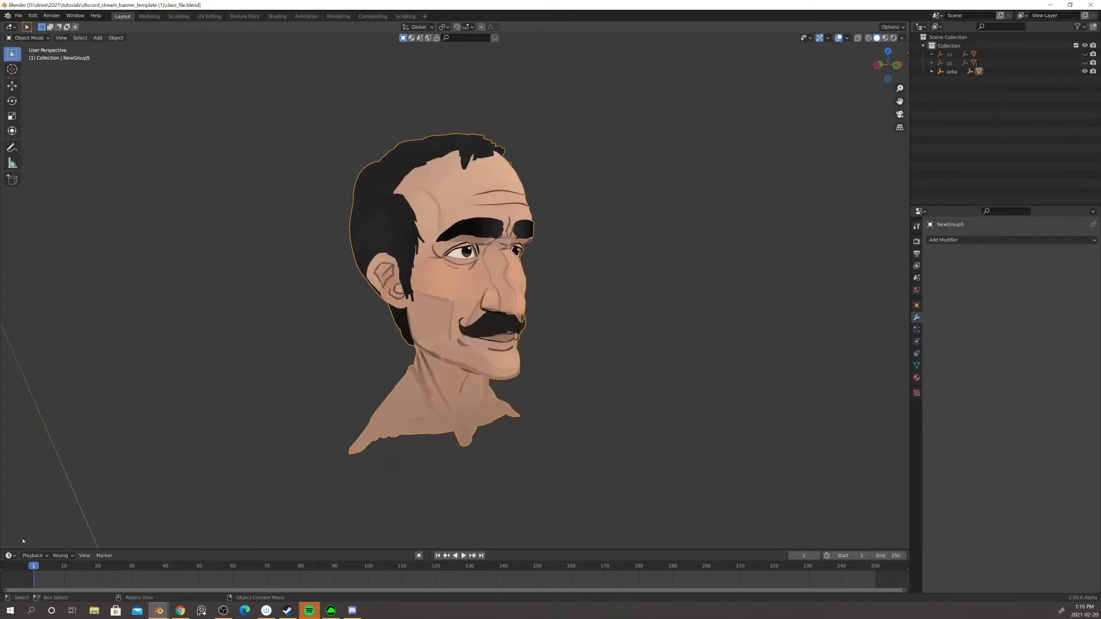
- Split the 3D viewport side by side and turn the new narrow area into a Shader Editor with its sidebar hidden
drag(2, 547, 313, 559)
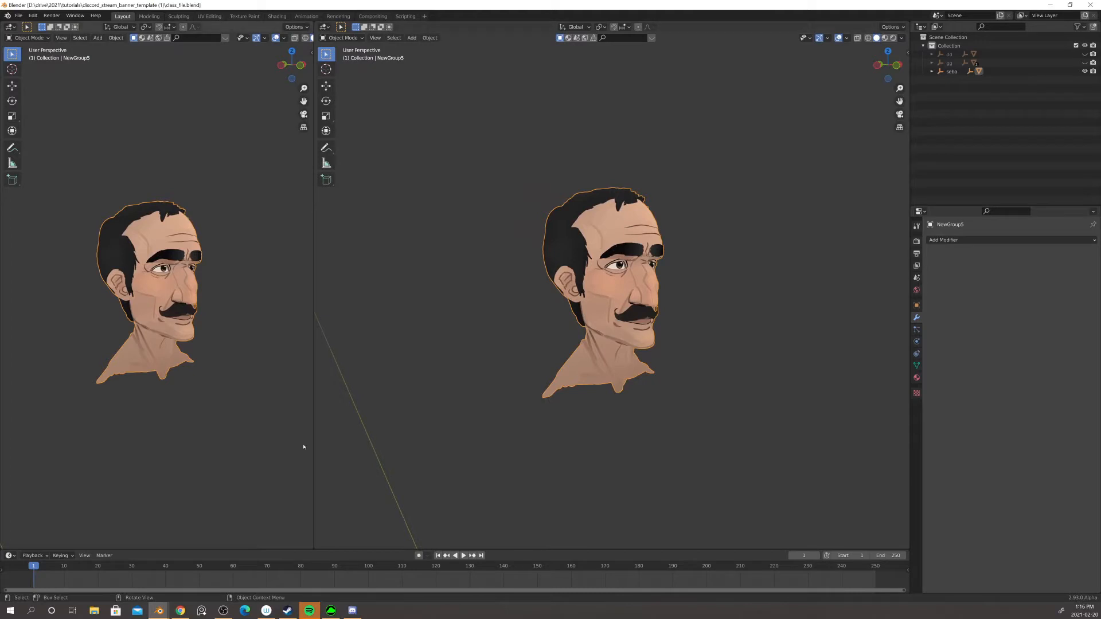
middle_drag(361, 411, 405, 386)
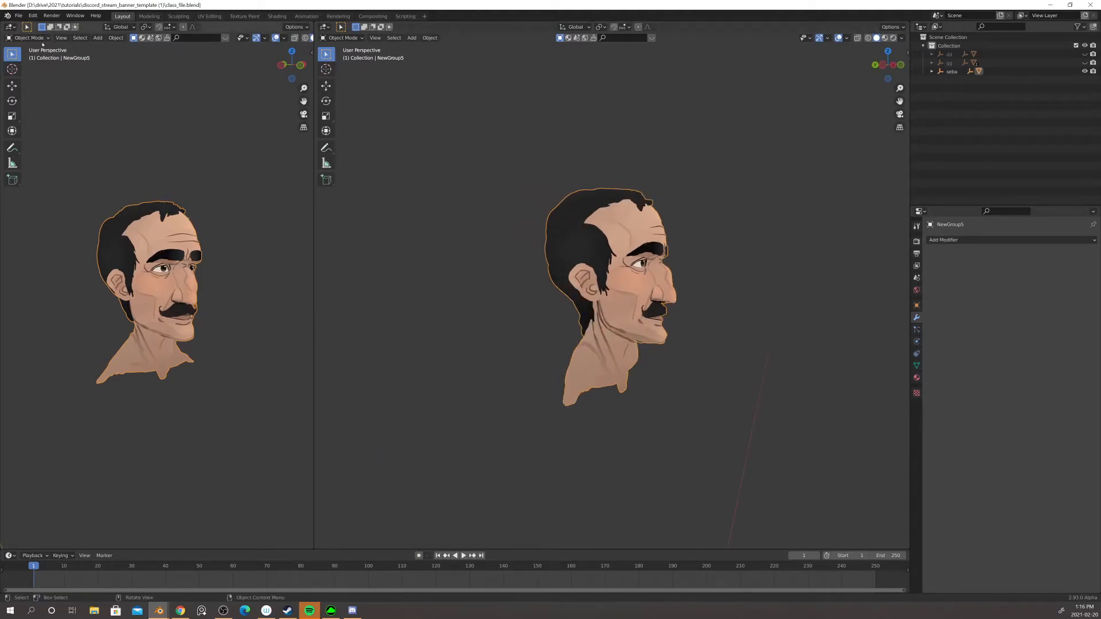
click(17, 38)
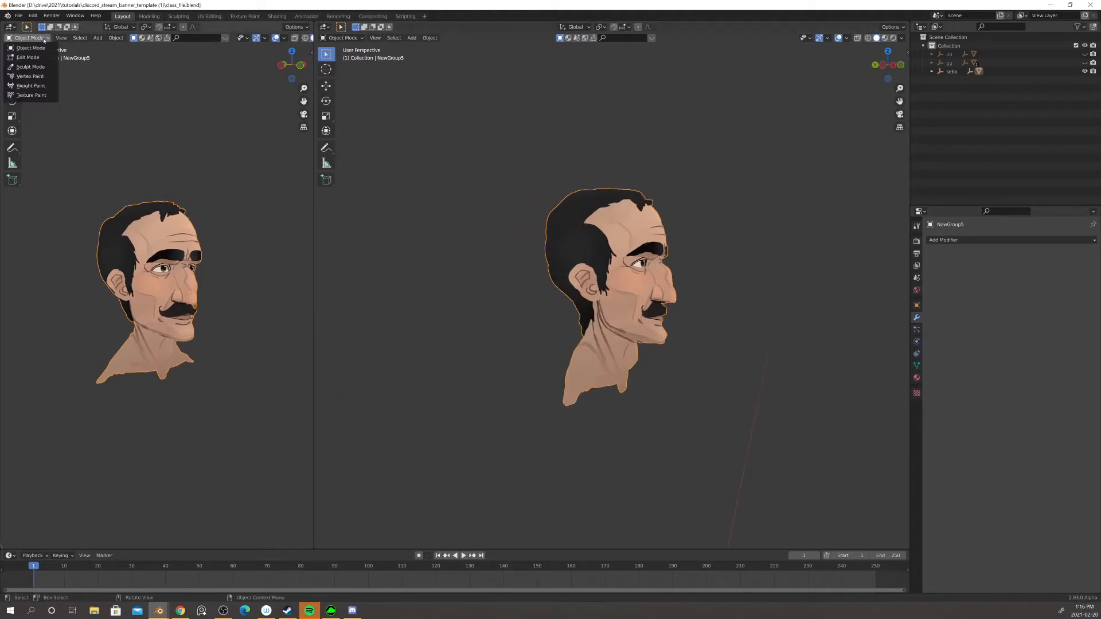
click(10, 26)
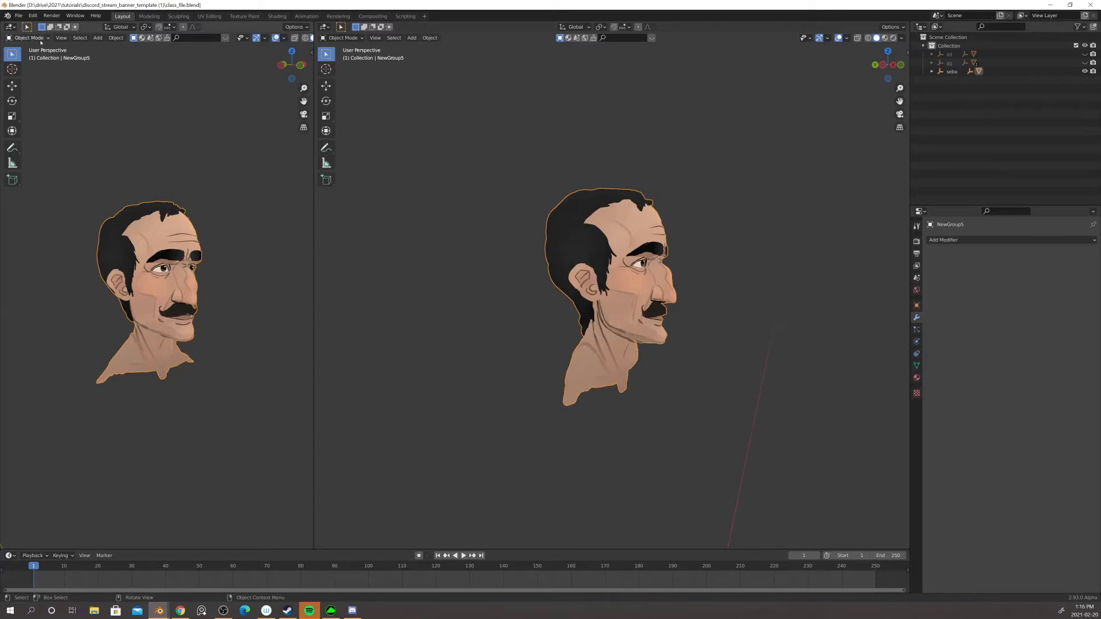
click(12, 28)
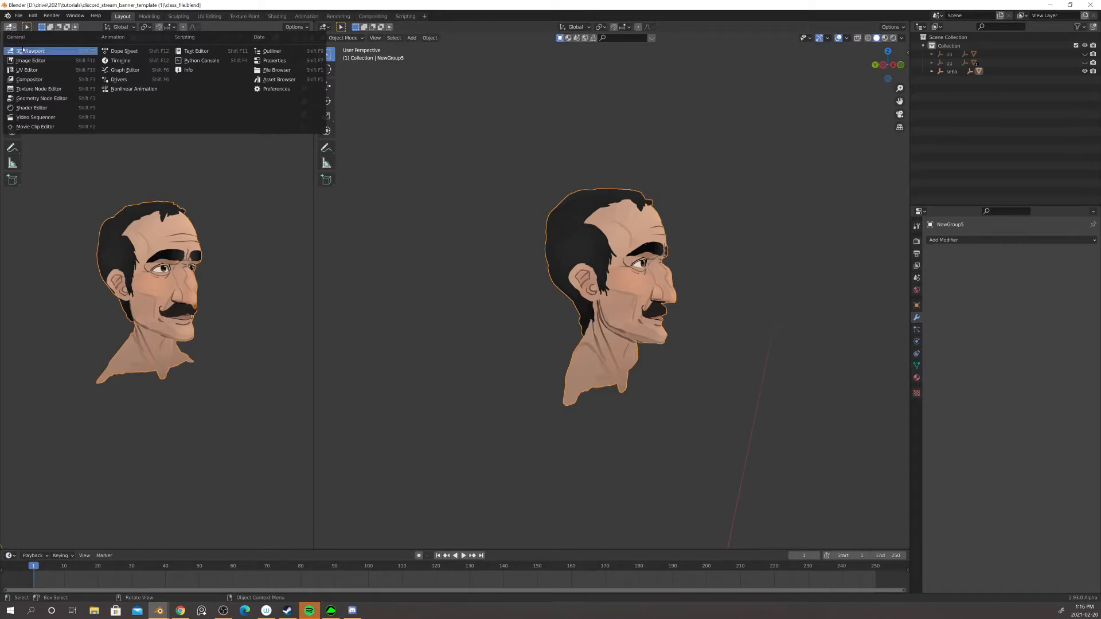
click(42, 107)
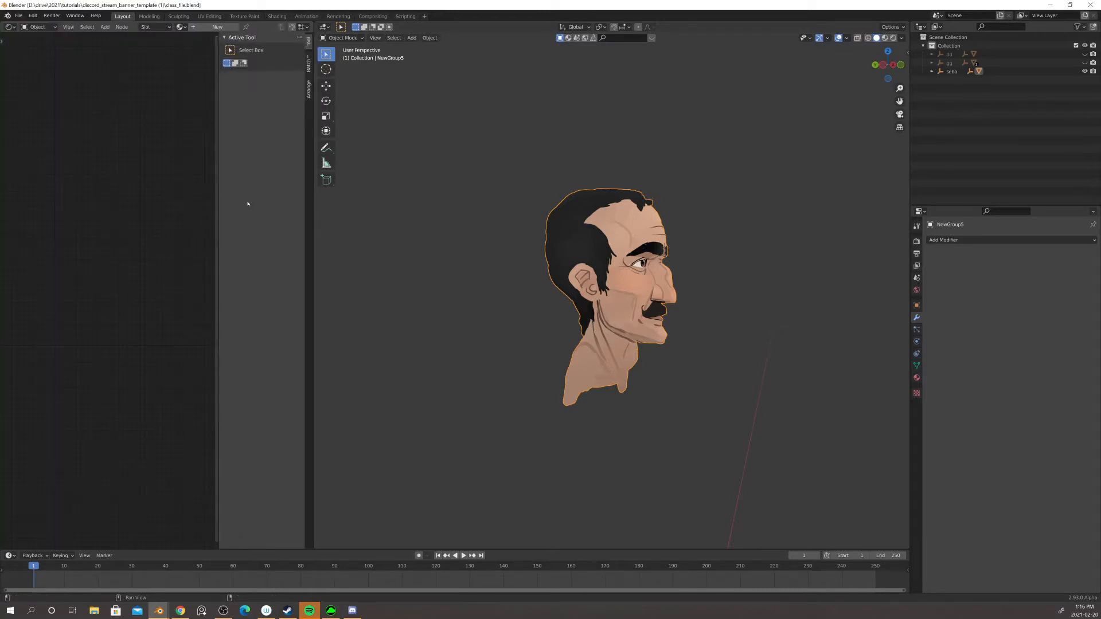
key(n)
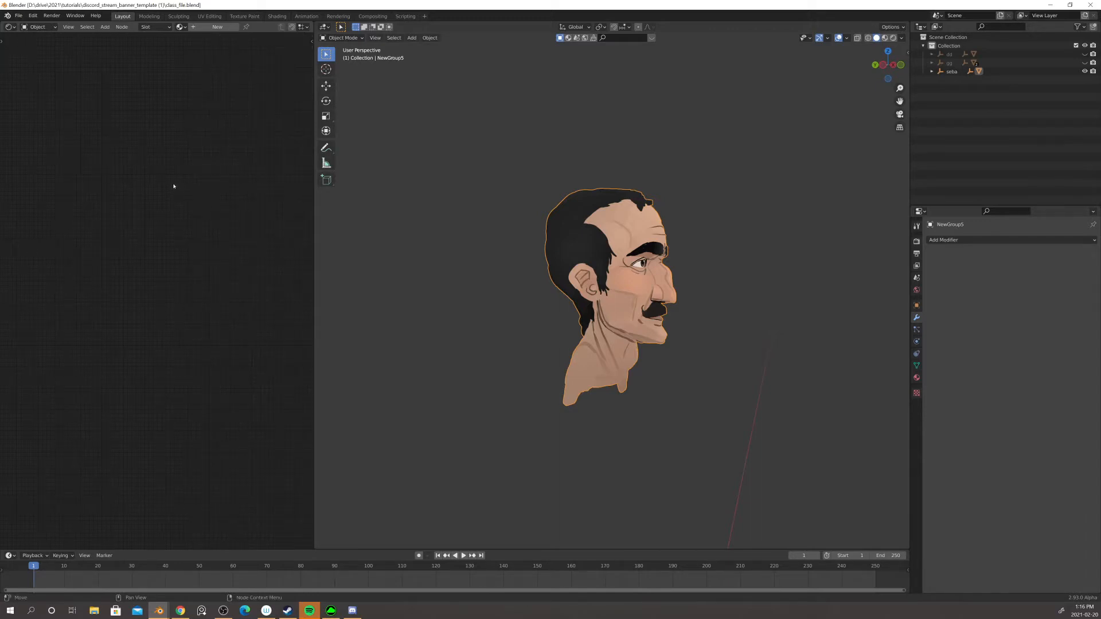
key(n)
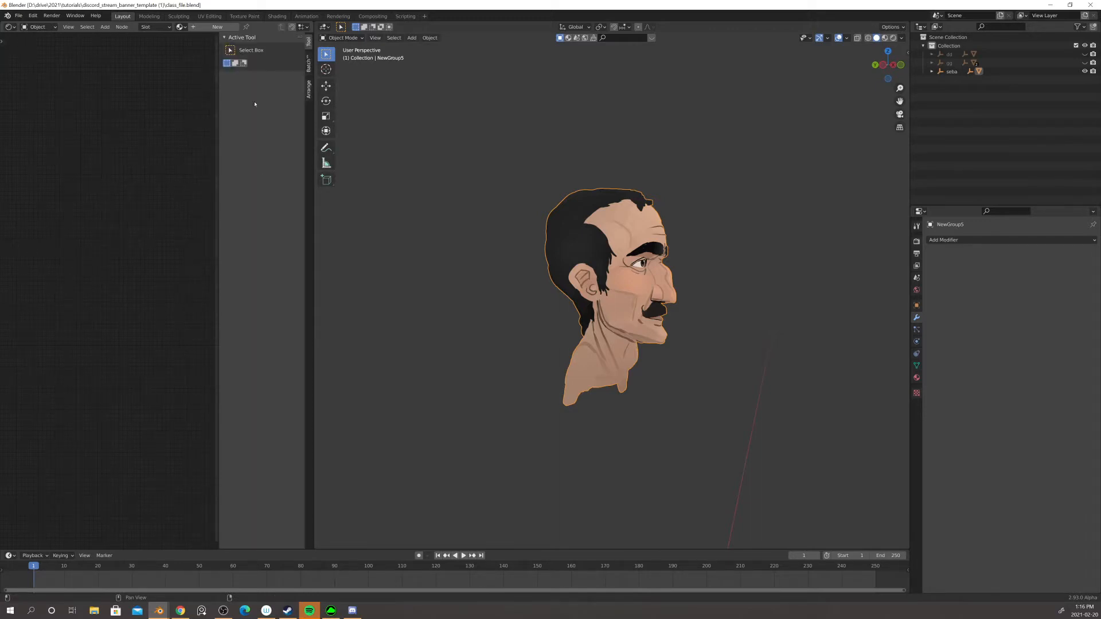
key(n)
right_click(122, 176)
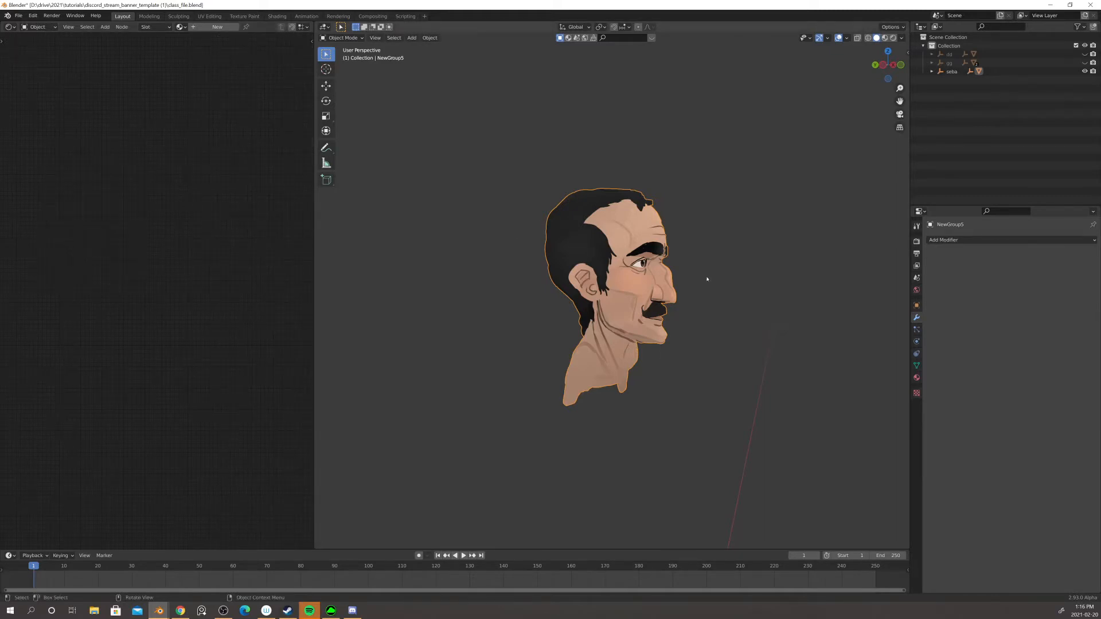
- Add a material slot to the head and create a new material in it
click(946, 239)
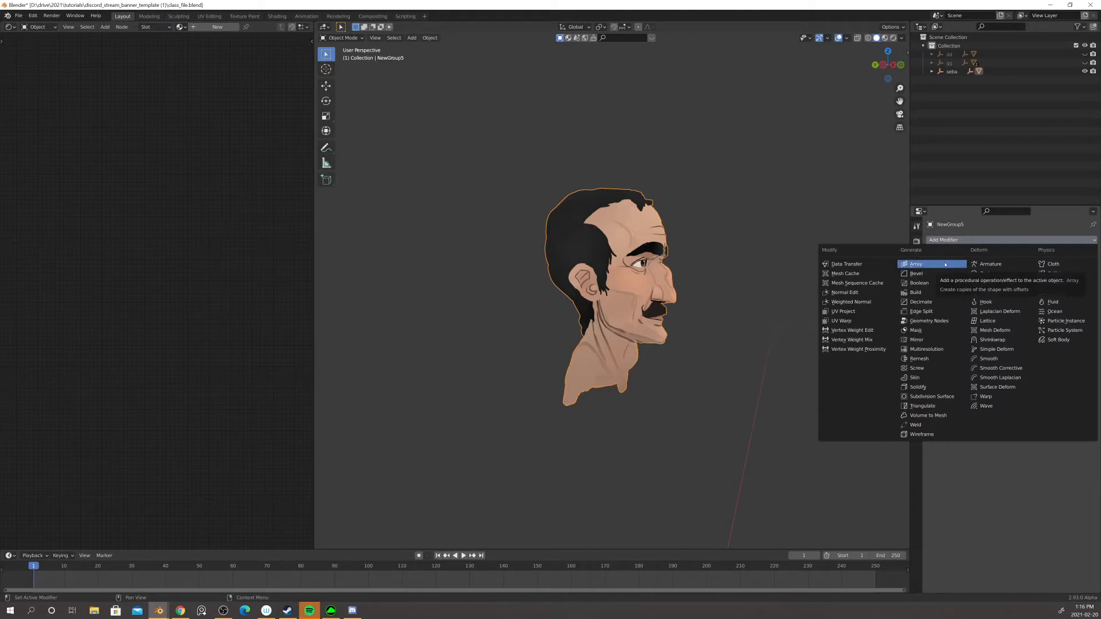
middle_drag(808, 264, 796, 264)
click(916, 290)
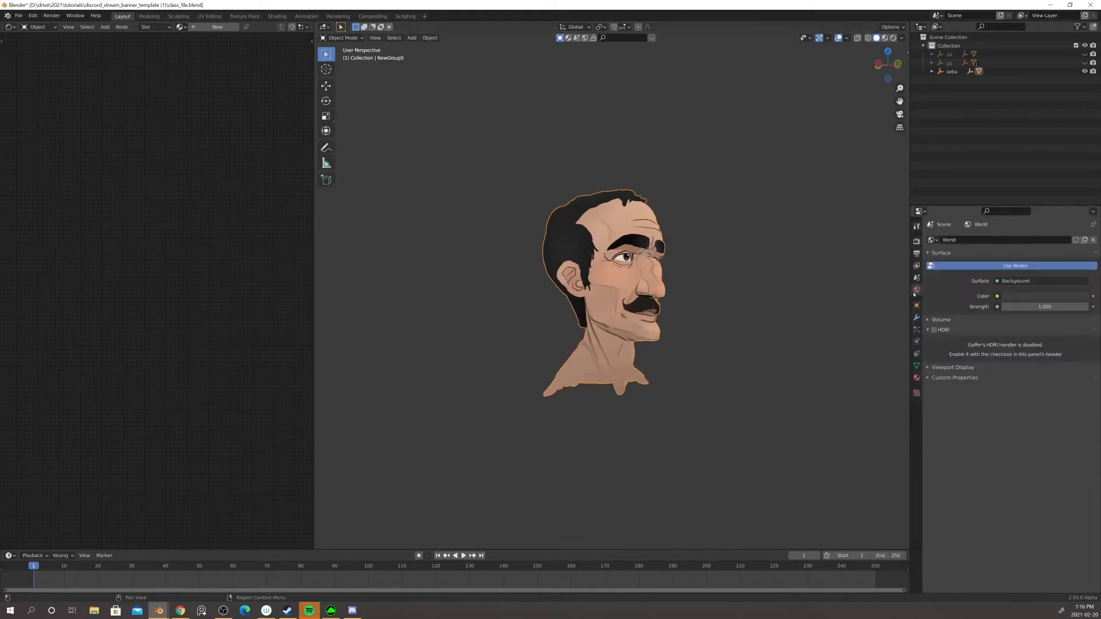
click(916, 377)
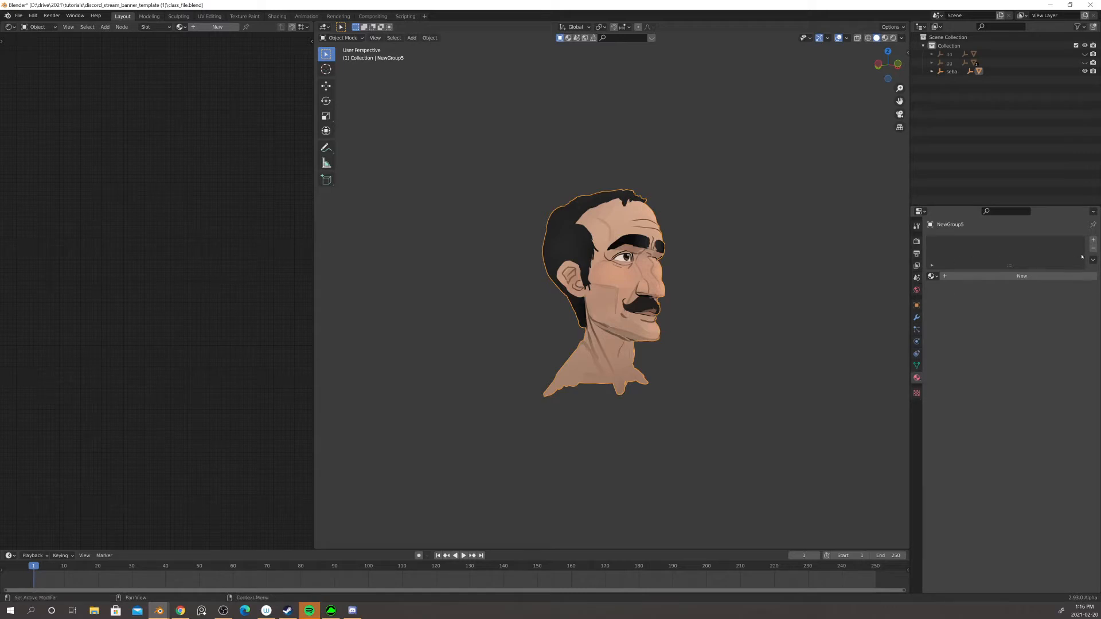
click(1092, 239)
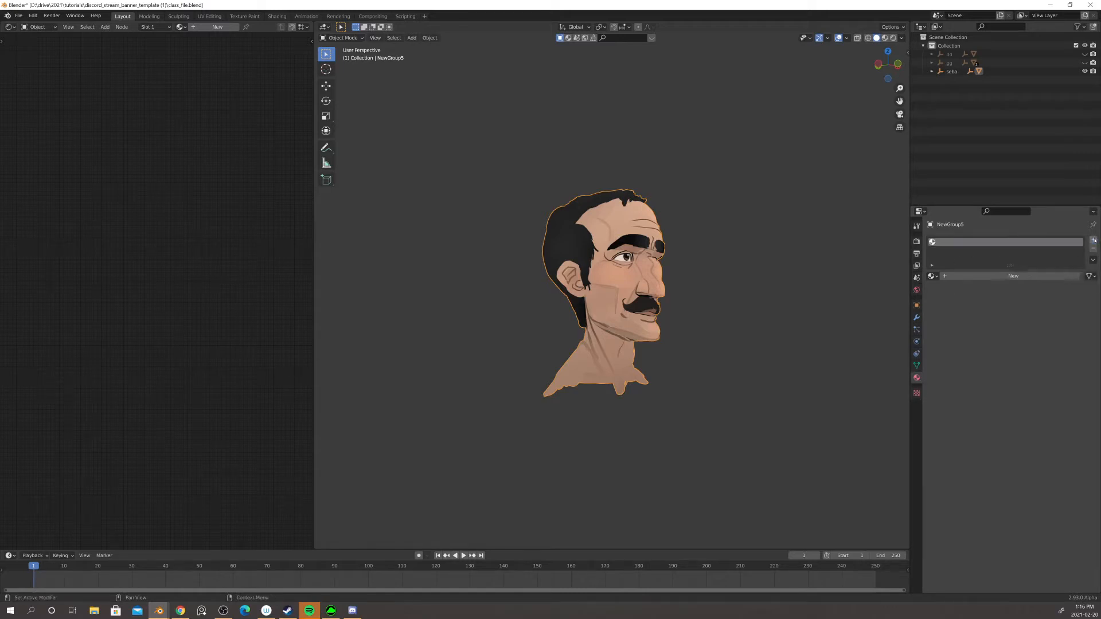
click(945, 277)
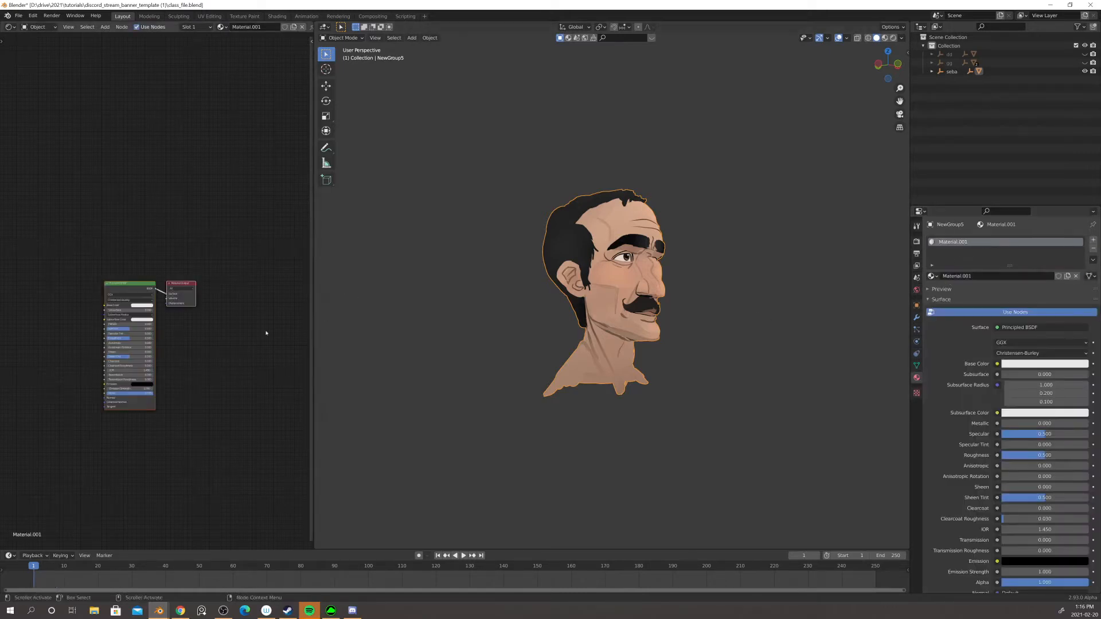
- Frame the new material's nodes, switch the 3D viewport to Rendered shading, and check the head from the side
scroll(160, 304, up, 4)
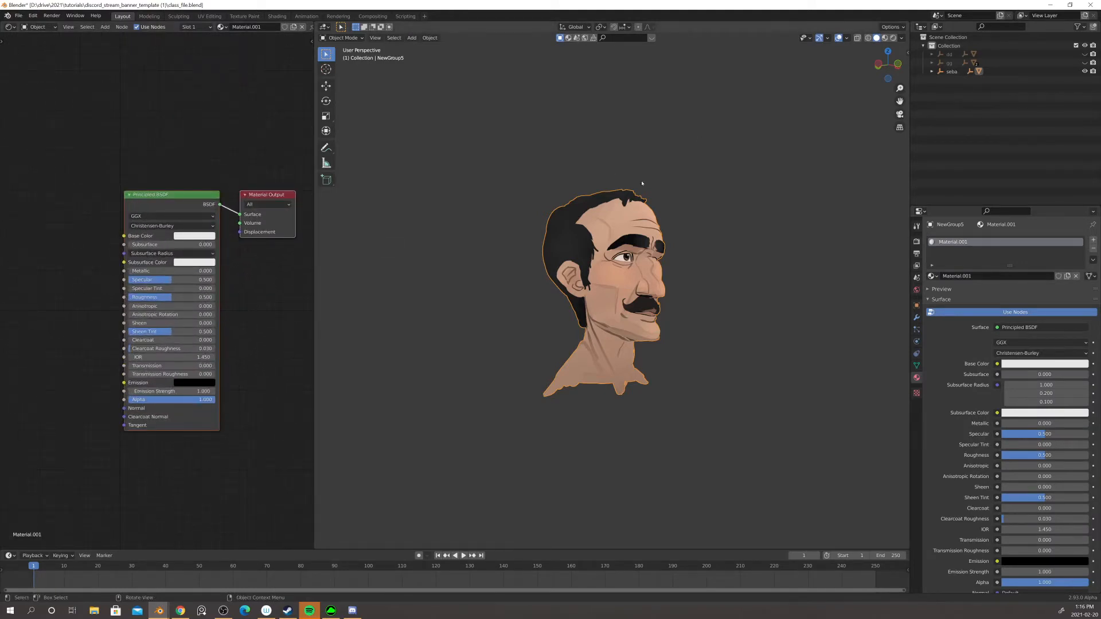
middle_drag(726, 222, 705, 228)
scroll(705, 228, up, 2)
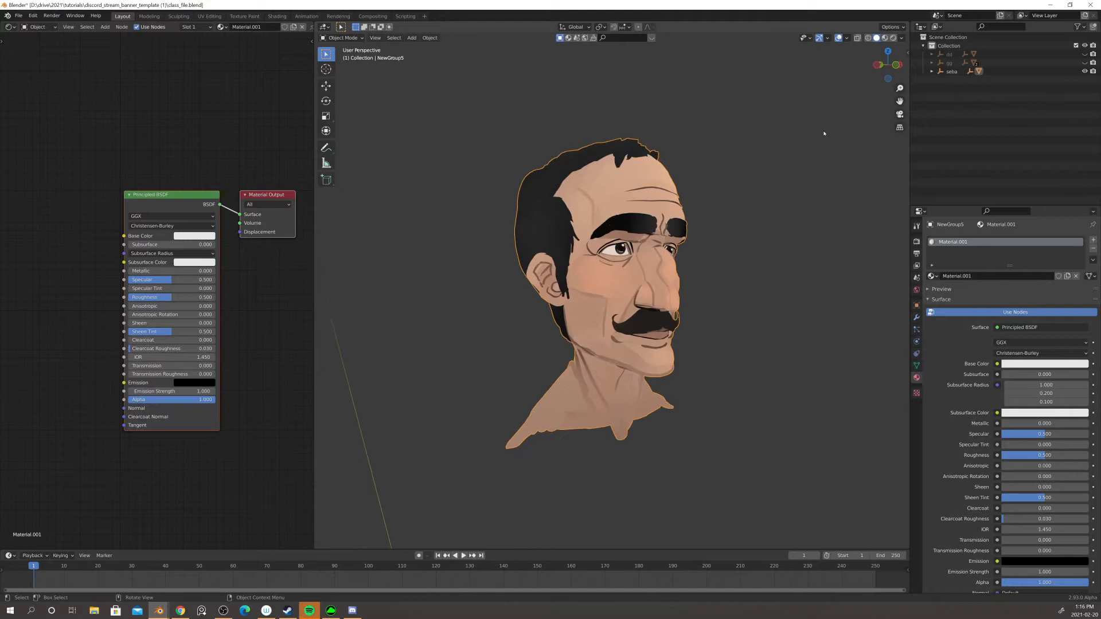
click(893, 38)
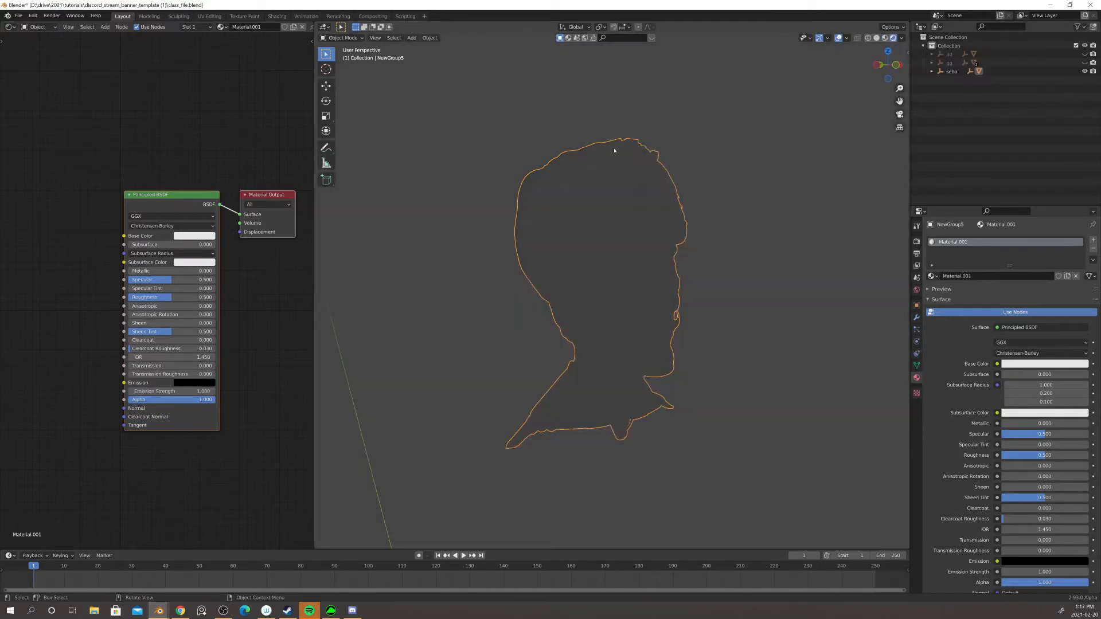
scroll(670, 284, down, 3)
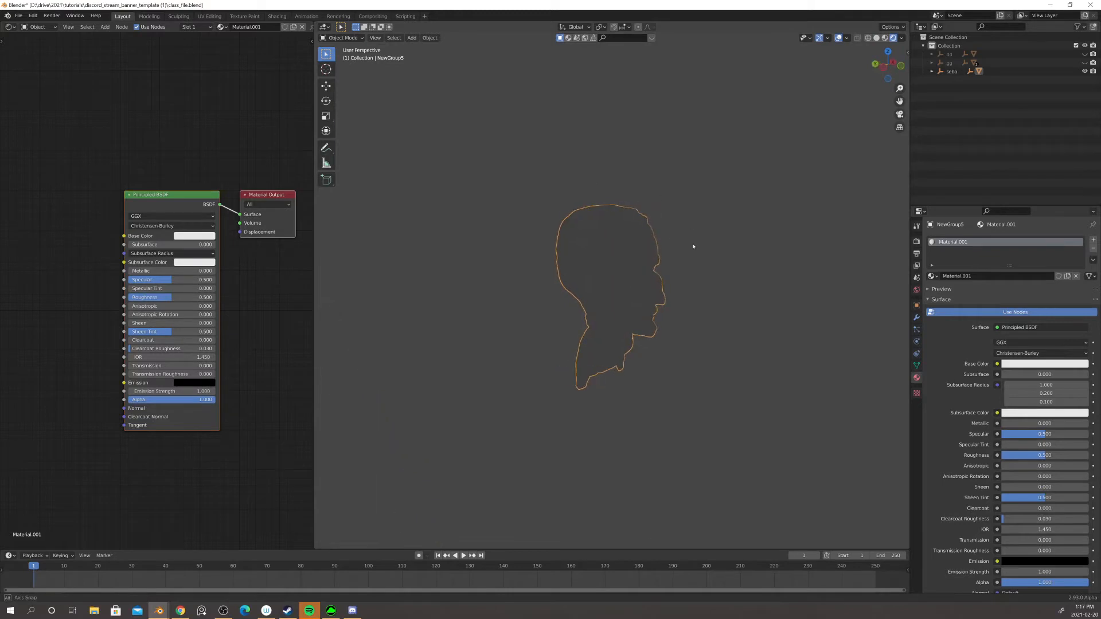
- Add a Sun light to the scene and move it up above the head
scroll(695, 243, down, 2)
key(shift+a)
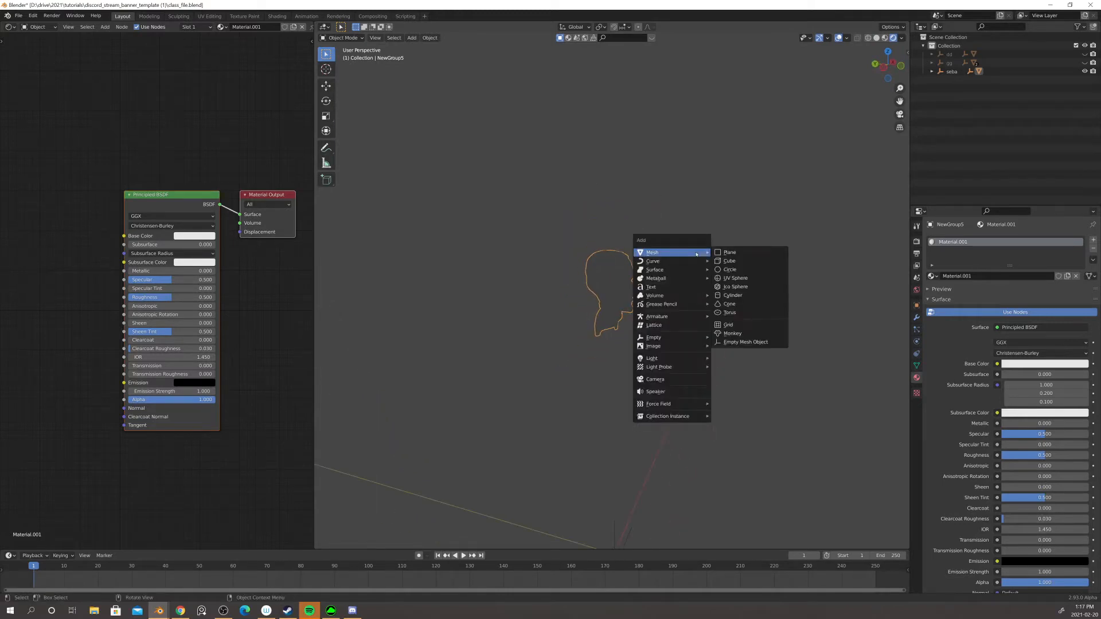
mouse_move(660, 359)
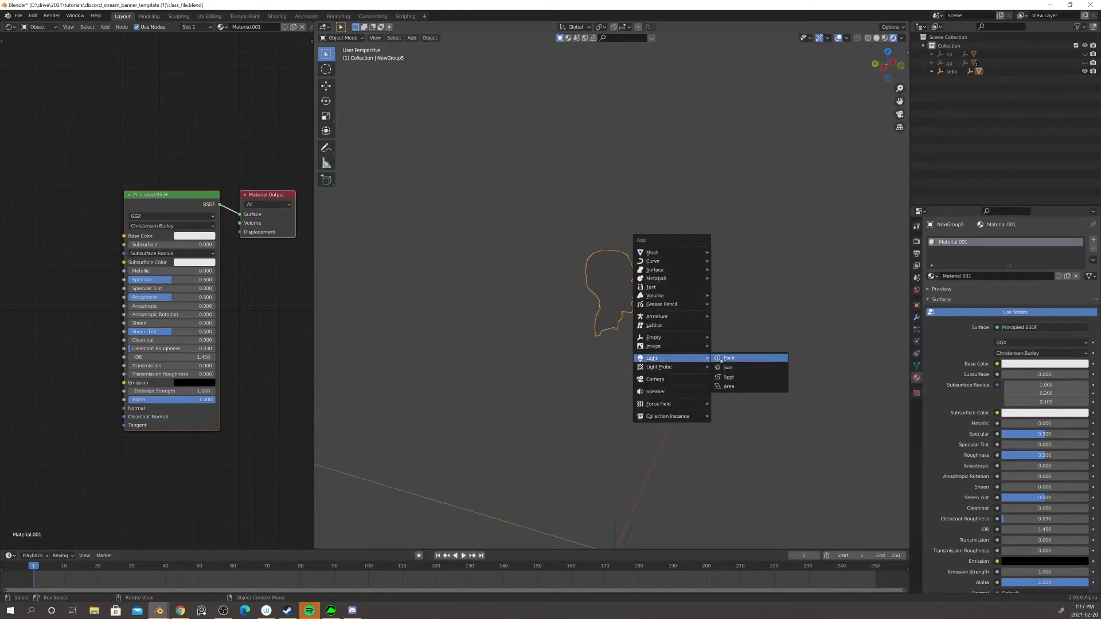
click(732, 371)
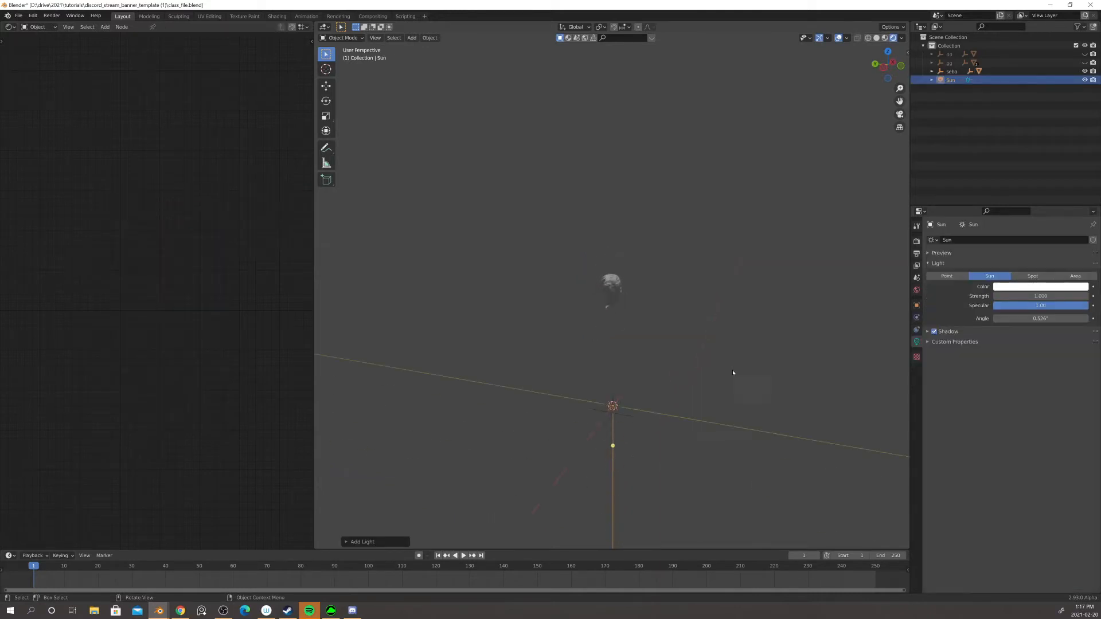
key(g)
click(684, 162)
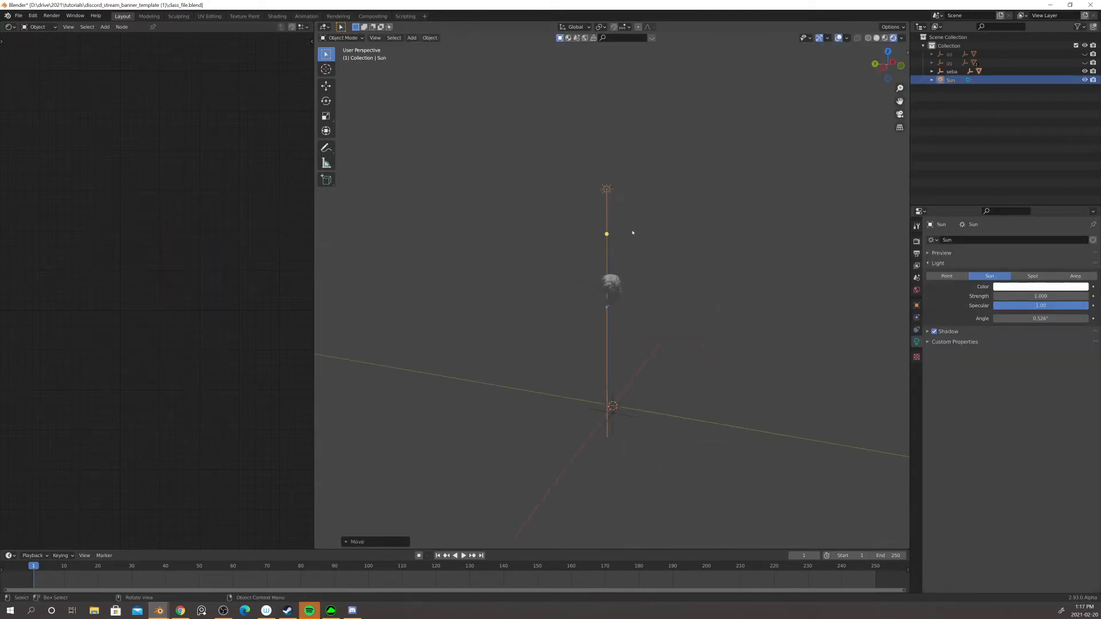
middle_drag(631, 233, 685, 252)
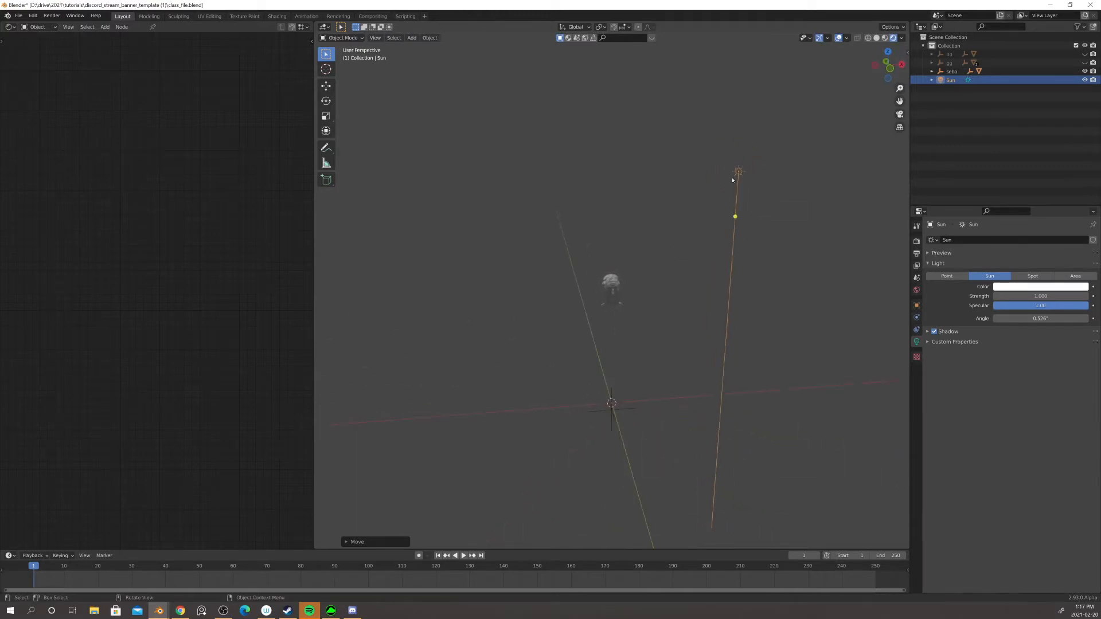
middle_drag(746, 215, 738, 247)
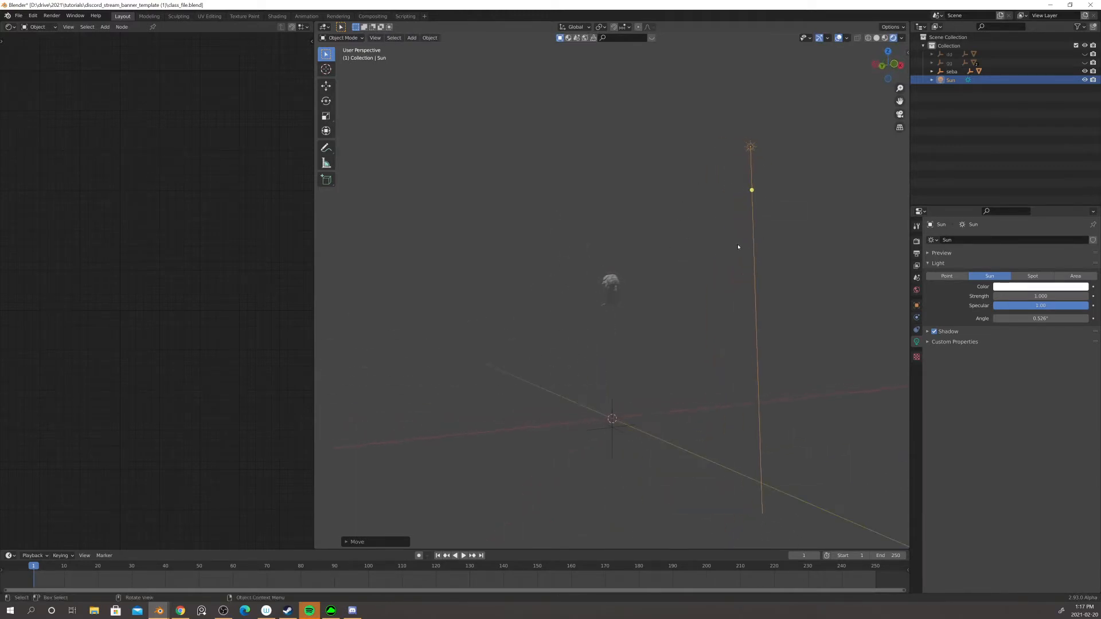
key(r)
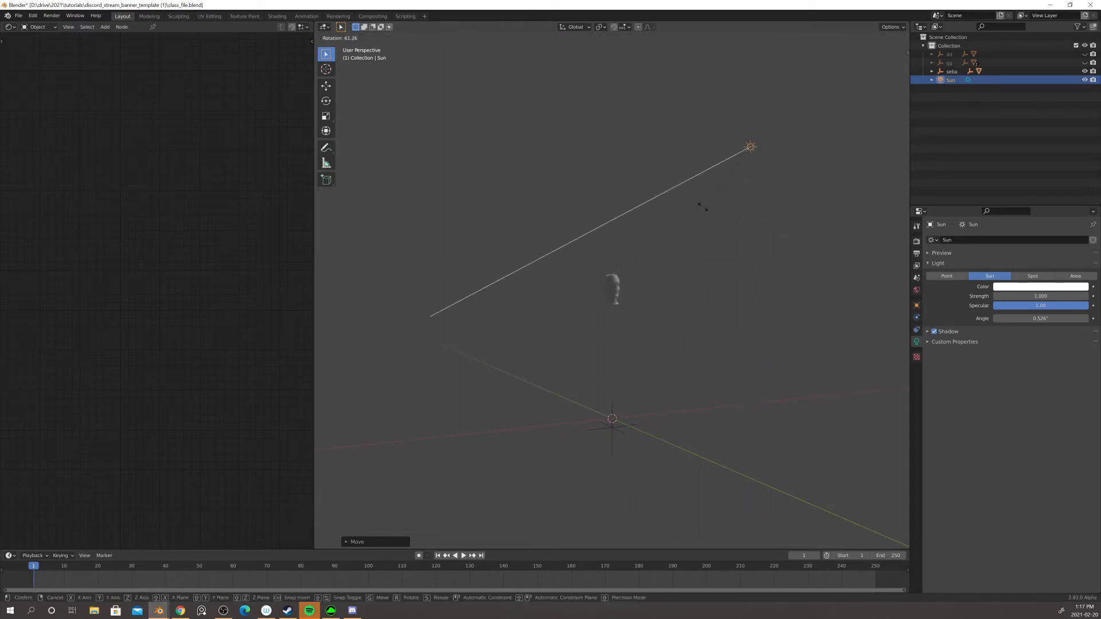
key(Escape)
- Place the 3D cursor on the front of the head and add a Plain Axes empty there
middle_drag(746, 214, 784, 266)
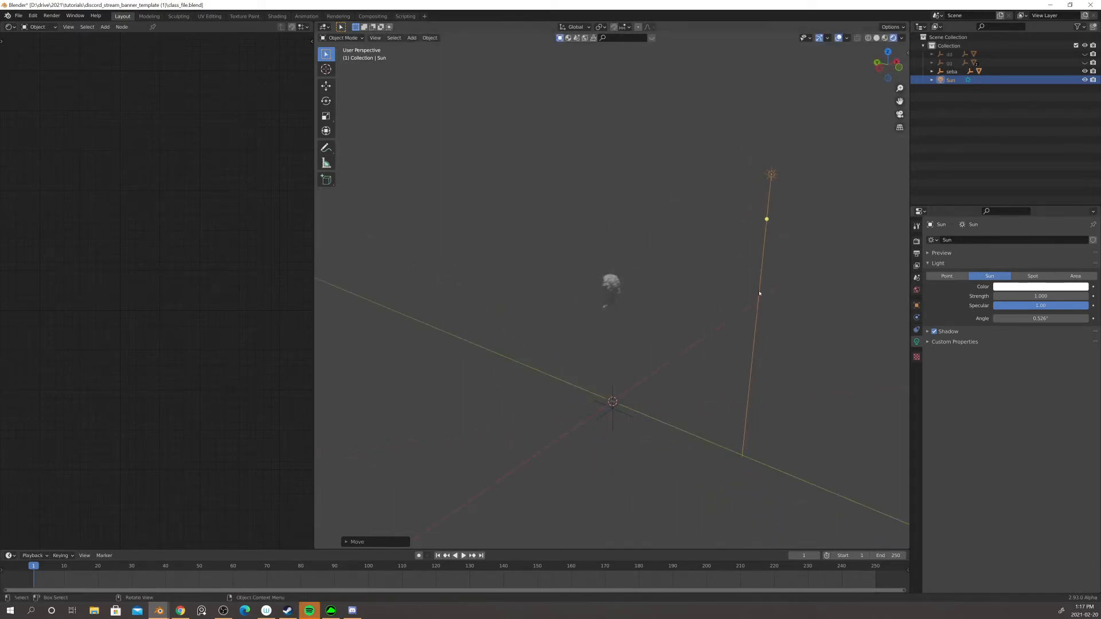
middle_drag(748, 282, 699, 296)
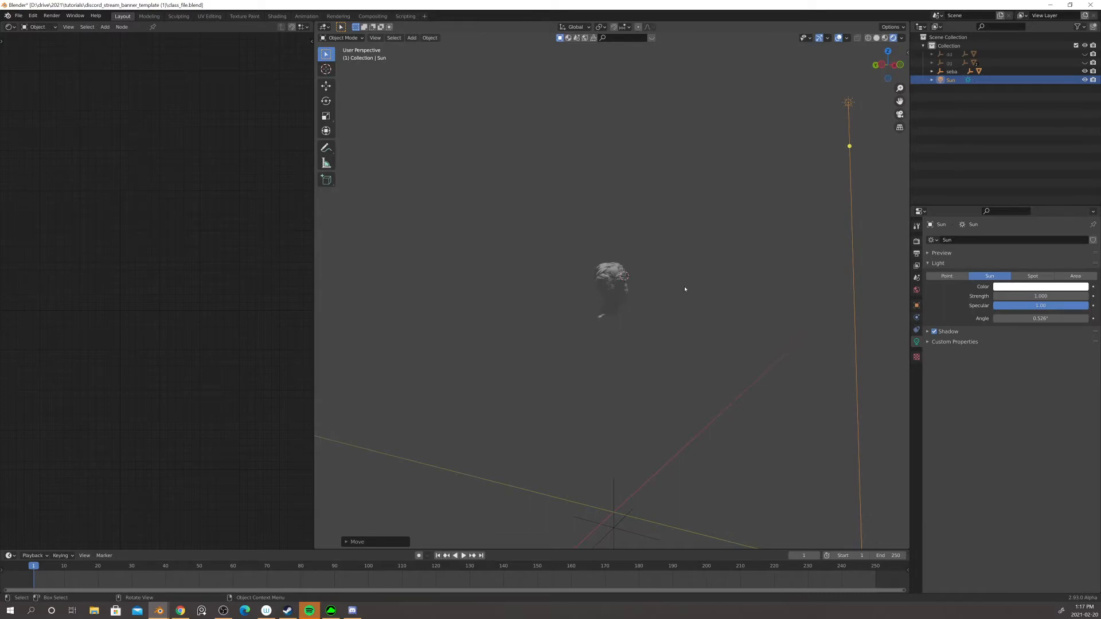
key(shift+a)
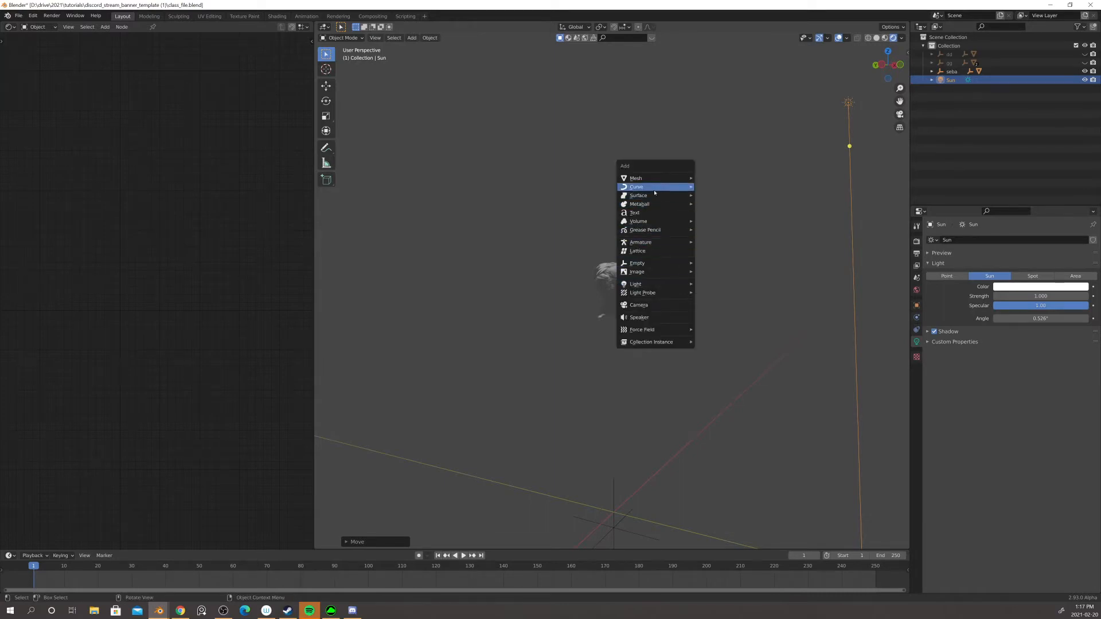
mouse_move(655, 243)
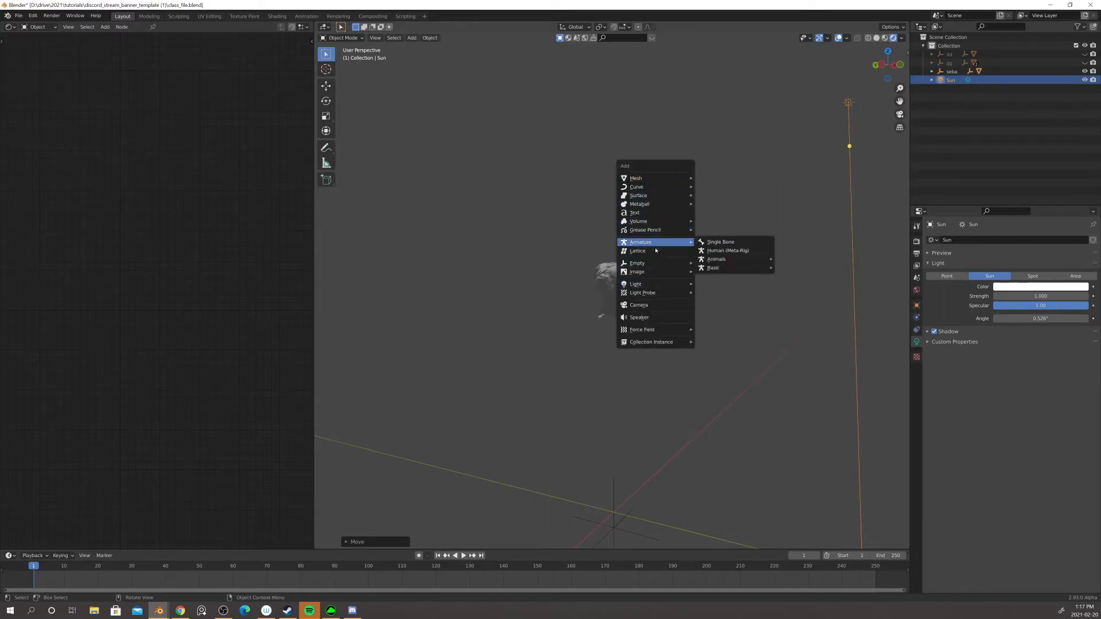
mouse_move(656, 265)
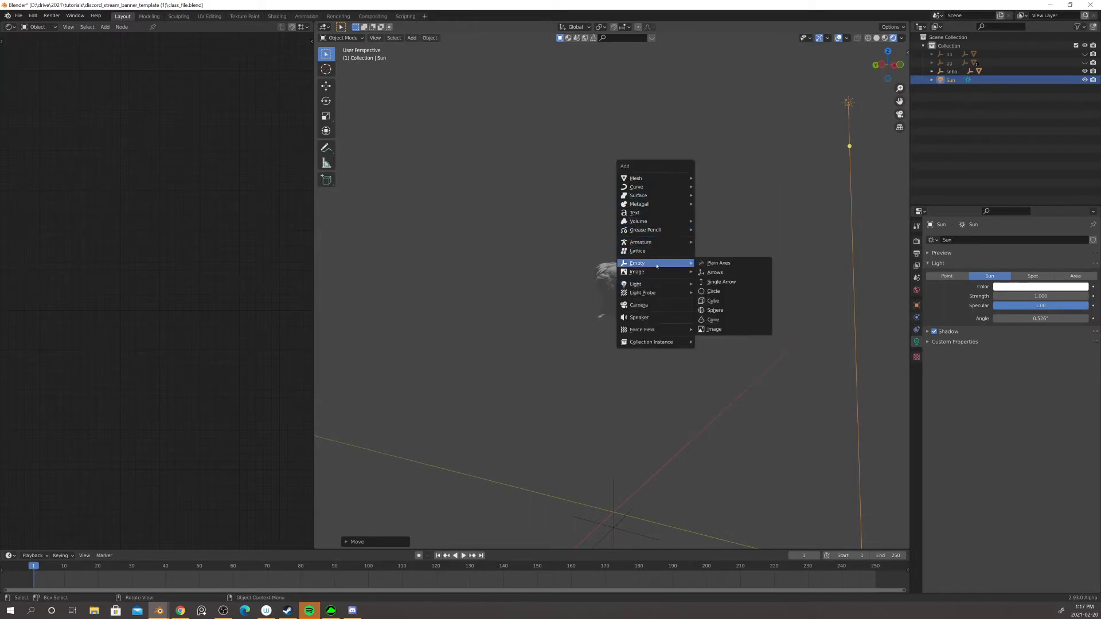
click(725, 263)
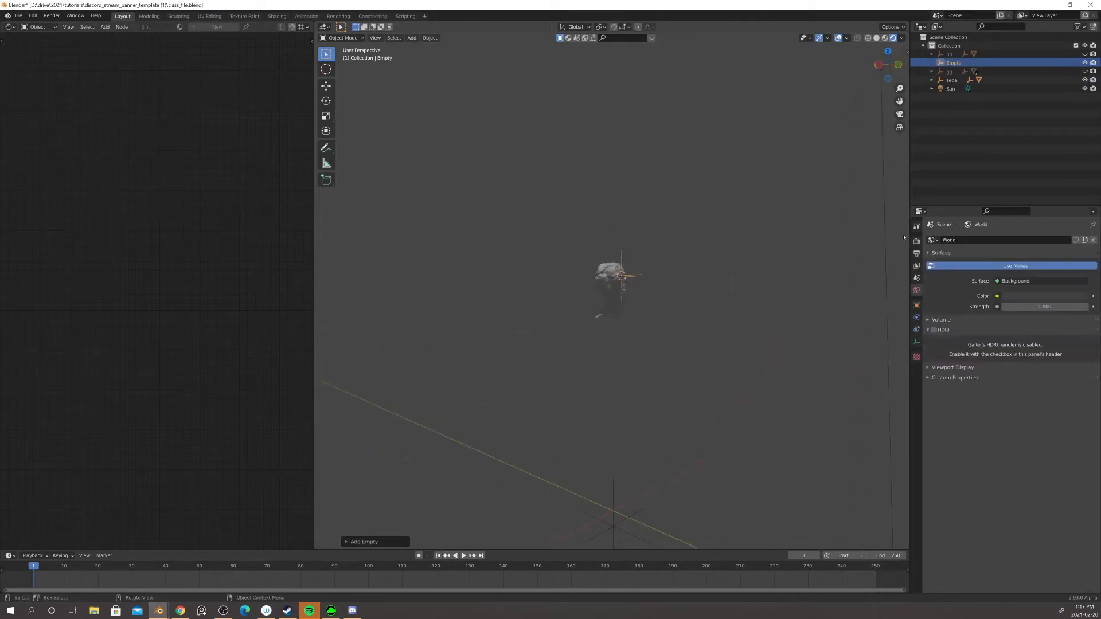
- Add a Track To constraint to the sun light with the Empty as its target
shift+middle_drag(848, 178, 816, 212)
click(846, 109)
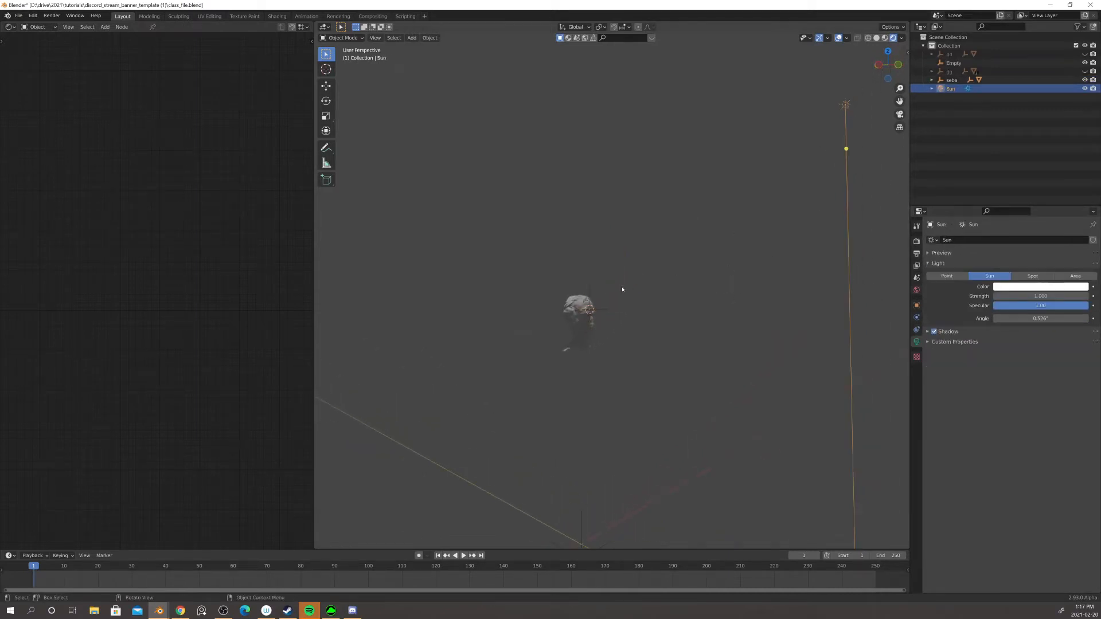
click(916, 330)
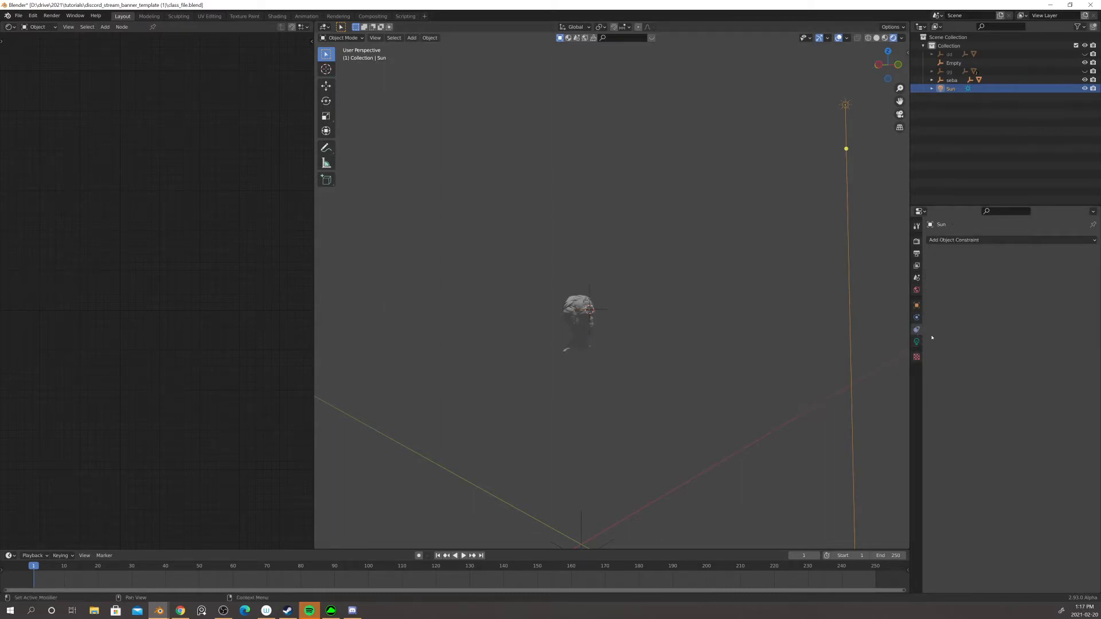
click(981, 243)
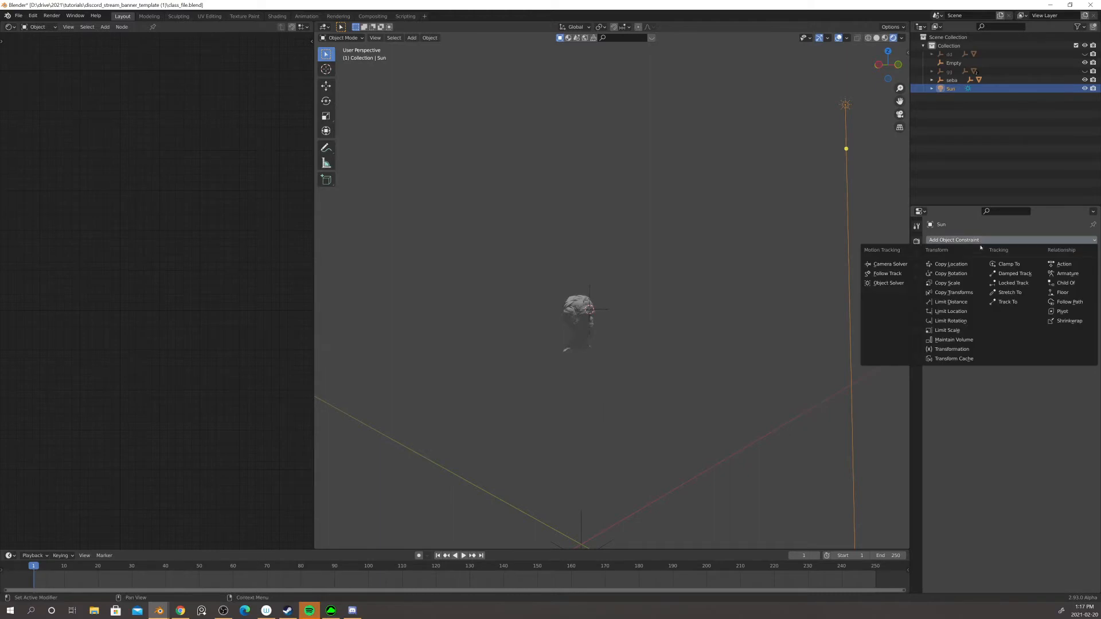
click(1002, 302)
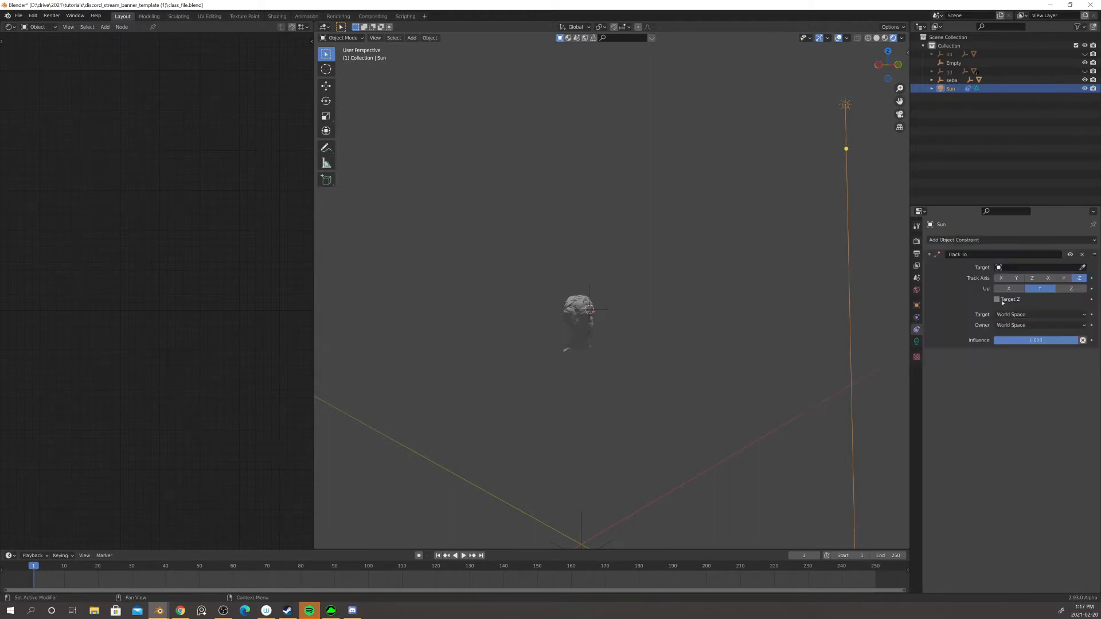
click(1047, 267)
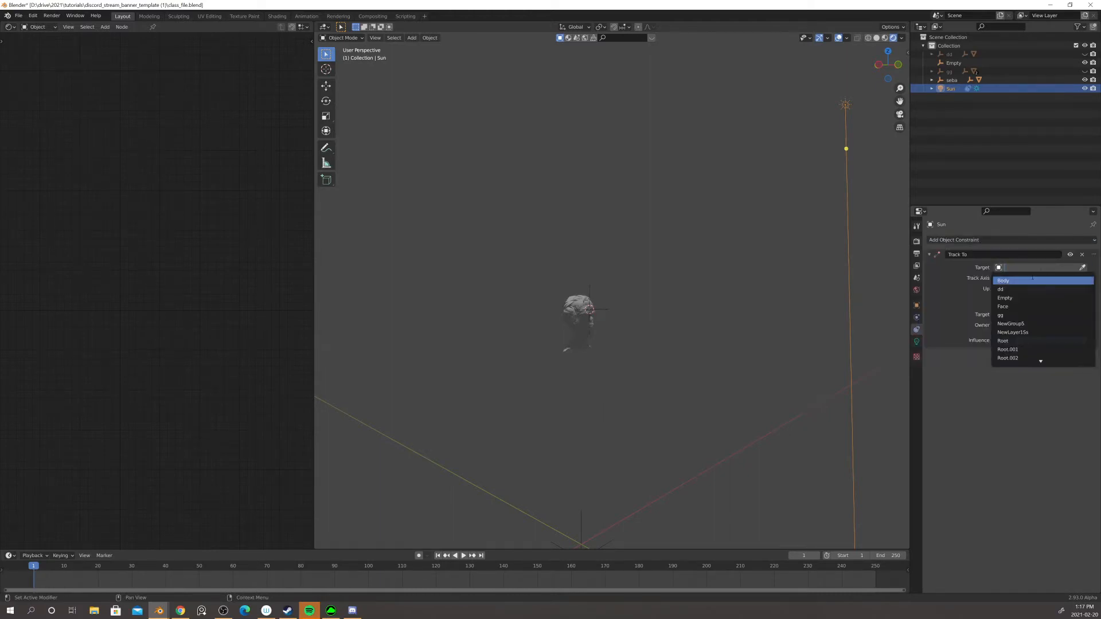
click(1004, 298)
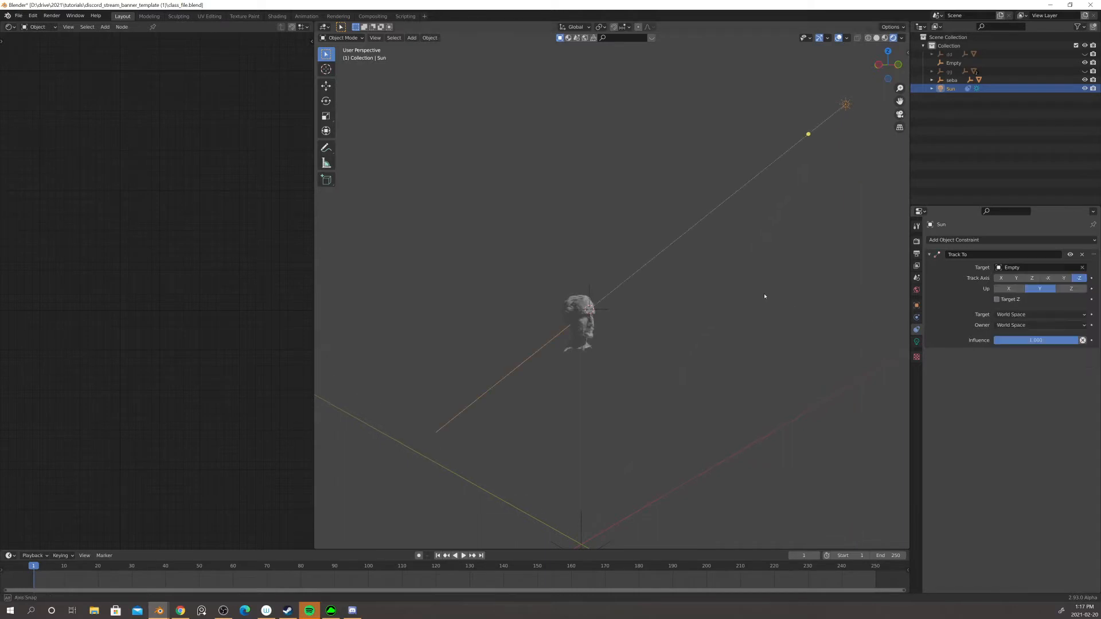
- Reposition the tracked sun around the head in two free moves so its light falls on the face
middle_drag(762, 297, 706, 237)
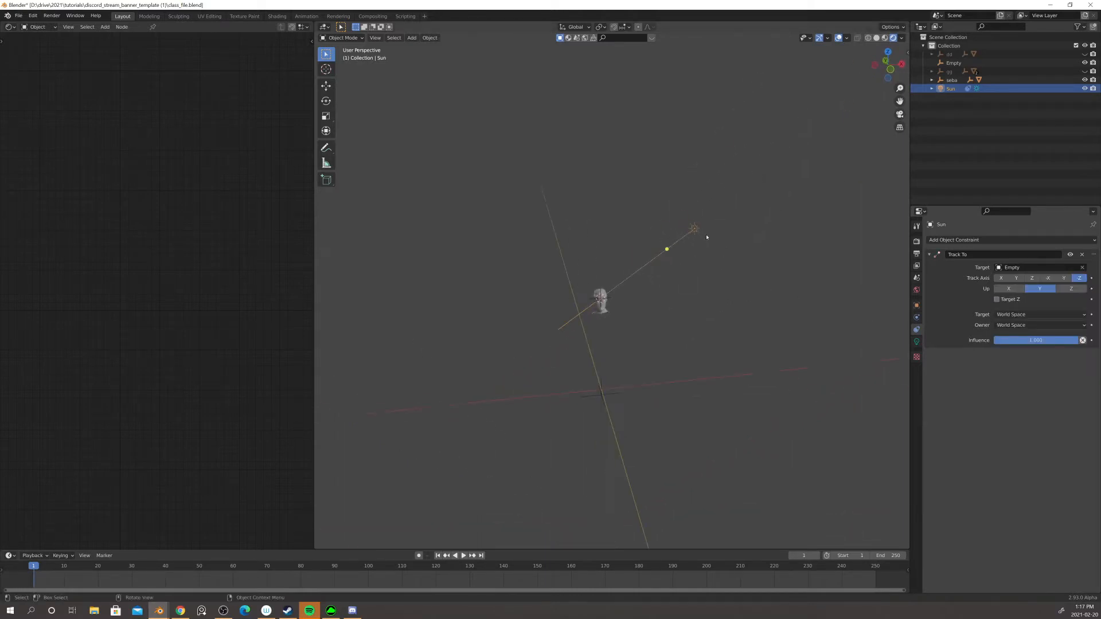
key(g)
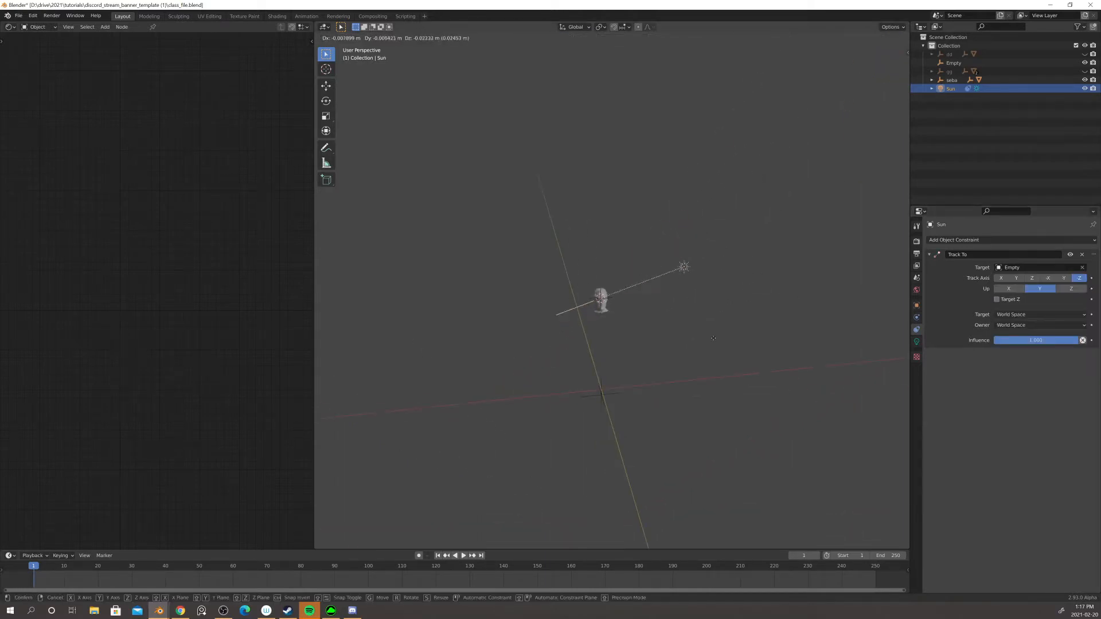
click(663, 290)
middle_drag(664, 290, 673, 343)
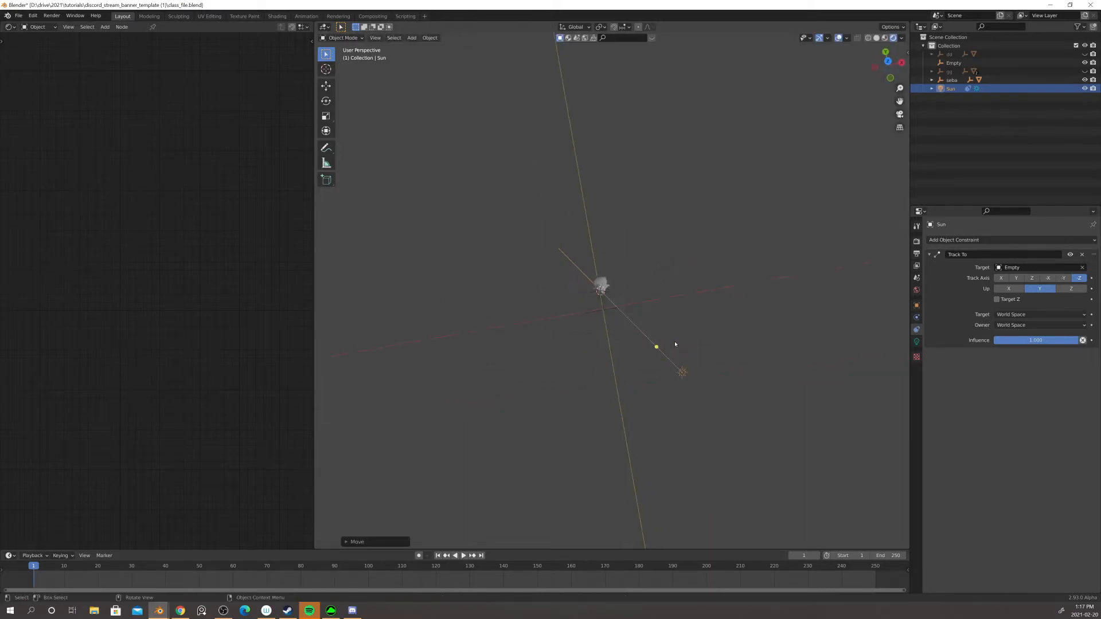
key(g)
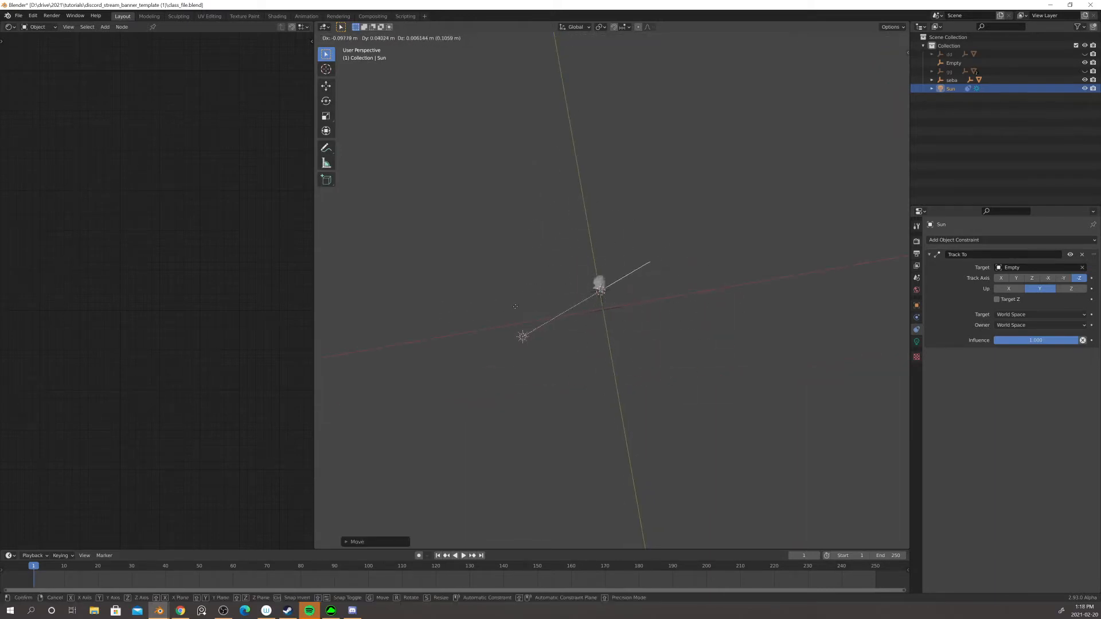
click(573, 357)
- Adjust the sun's height along the global Z axis and shift it sideways to light the face diagonally
middle_drag(573, 358, 631, 266)
key(g)
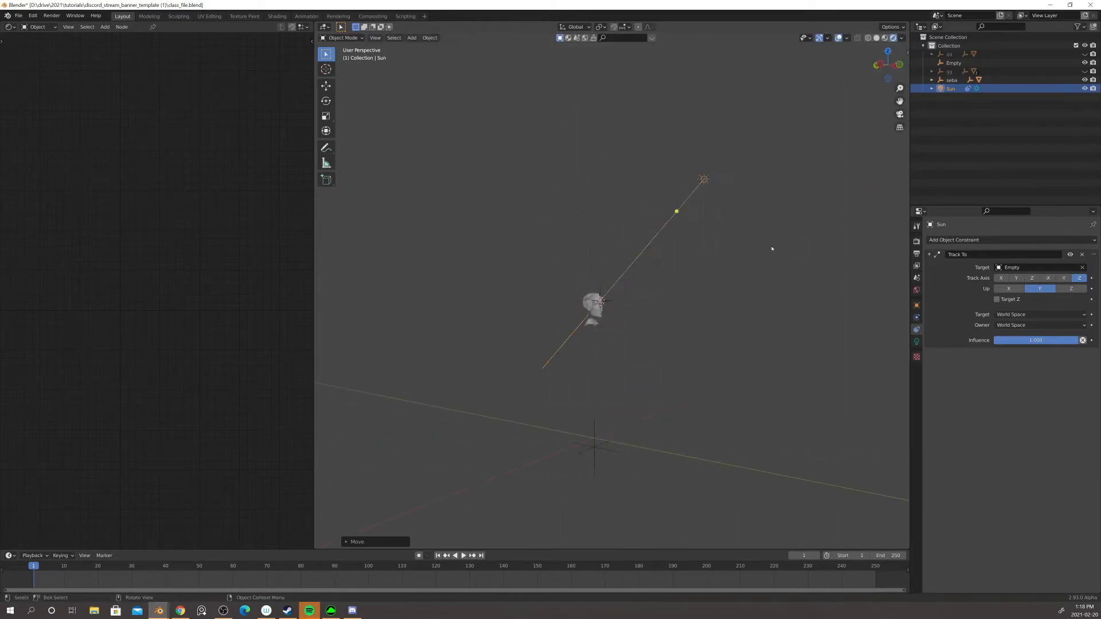
key(z)
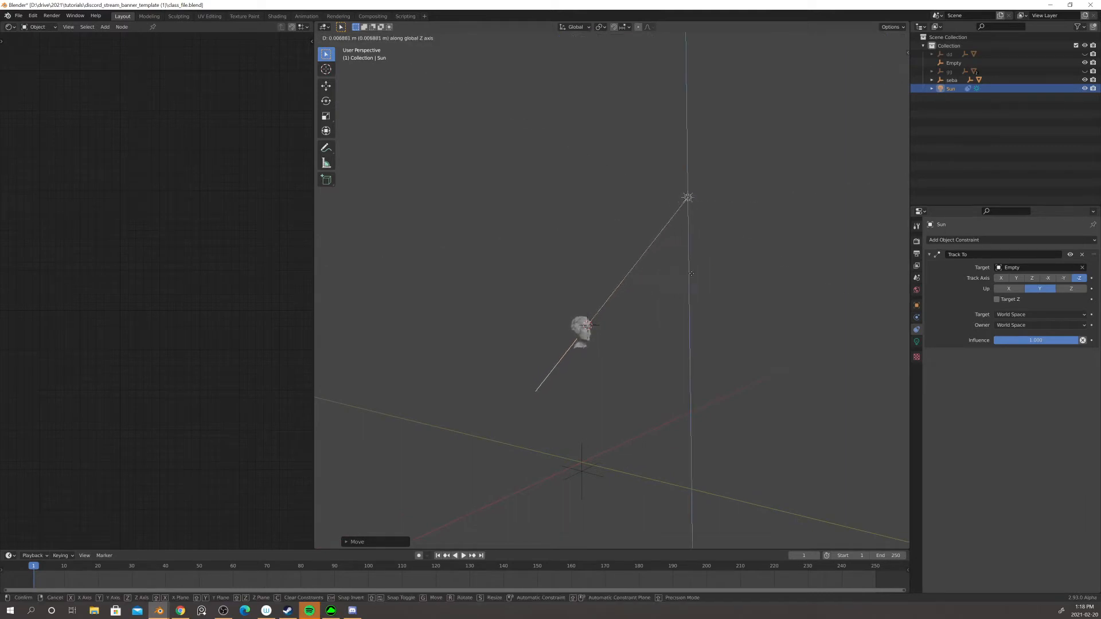
click(693, 278)
middle_drag(695, 277, 623, 278)
key(g)
click(746, 306)
- Inspect the sun's lighting on the head up close and select the head
middle_drag(711, 309, 672, 325)
scroll(673, 325, up, 7)
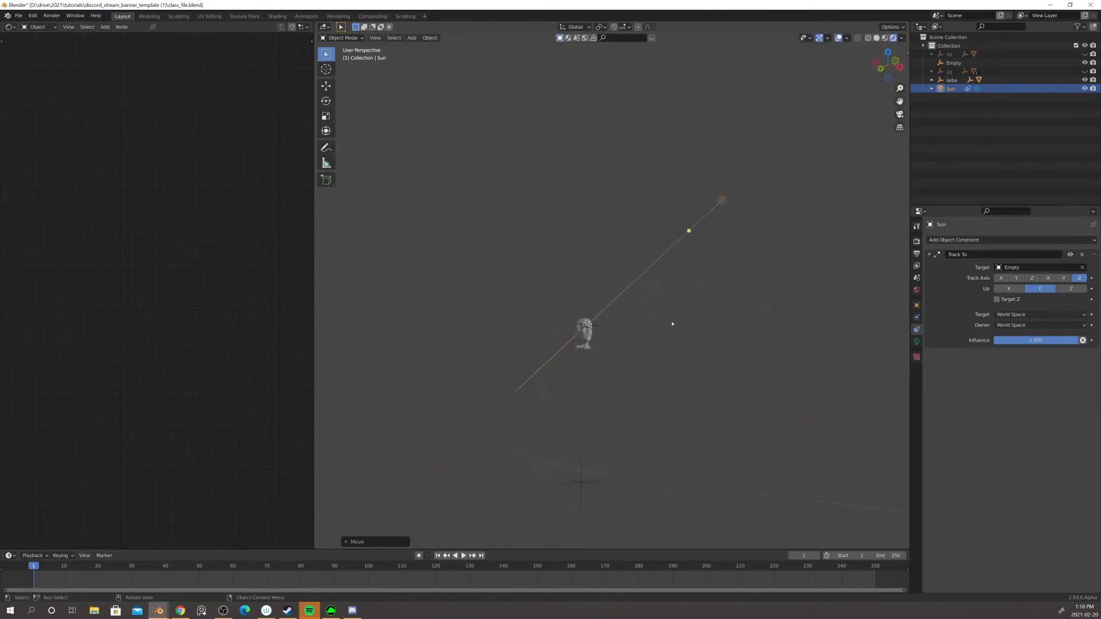
shift+middle_drag(602, 386, 668, 252)
scroll(659, 269, up, 5)
middle_drag(610, 330, 664, 343)
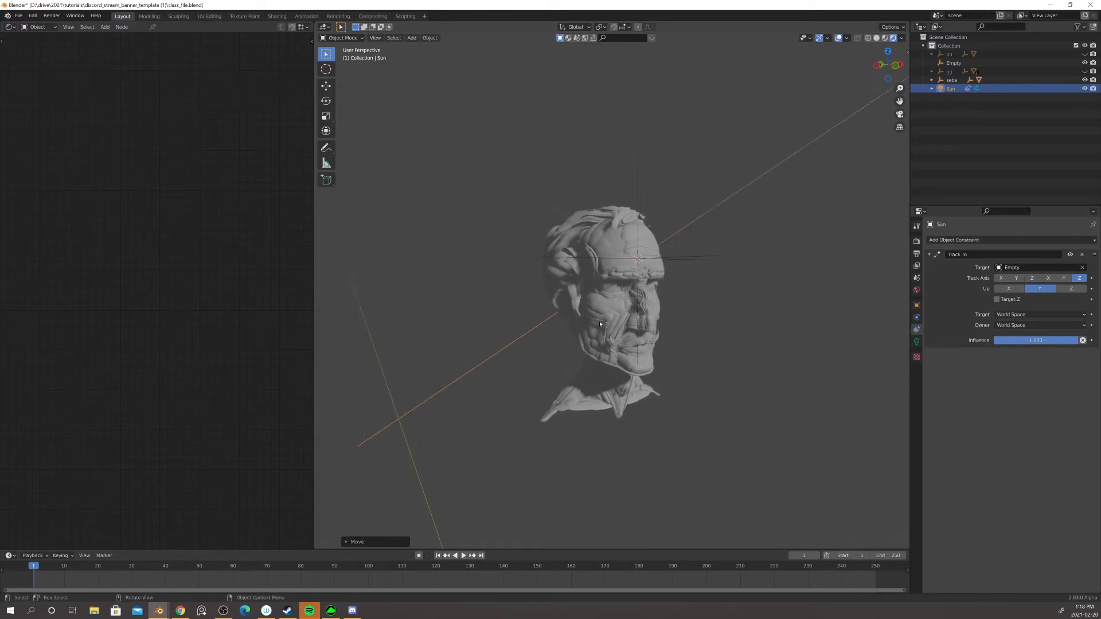
scroll(613, 325, up, 2)
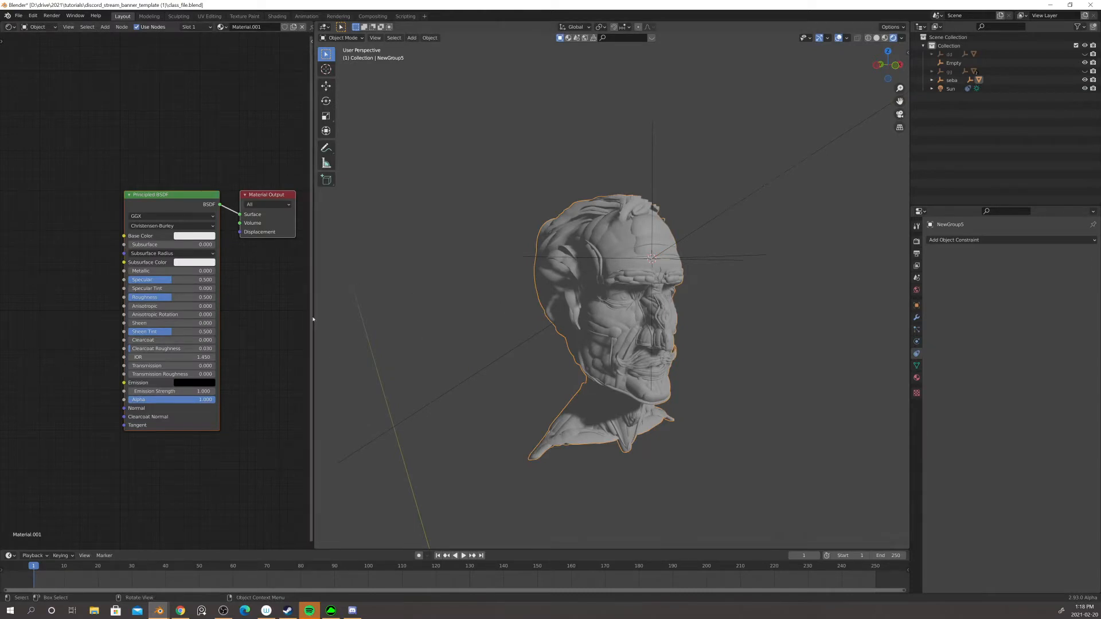
- Add an Attribute node to the head's material and connect its Color output to the Principled BSDF's Base Color
click(80, 283)
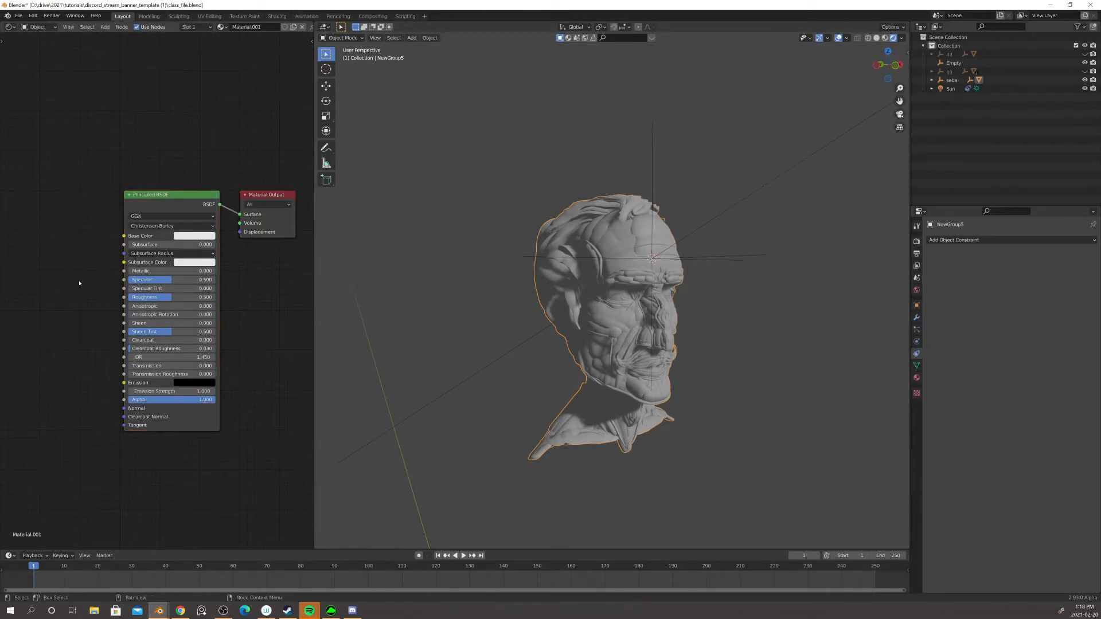
key(shift+a)
click(79, 283)
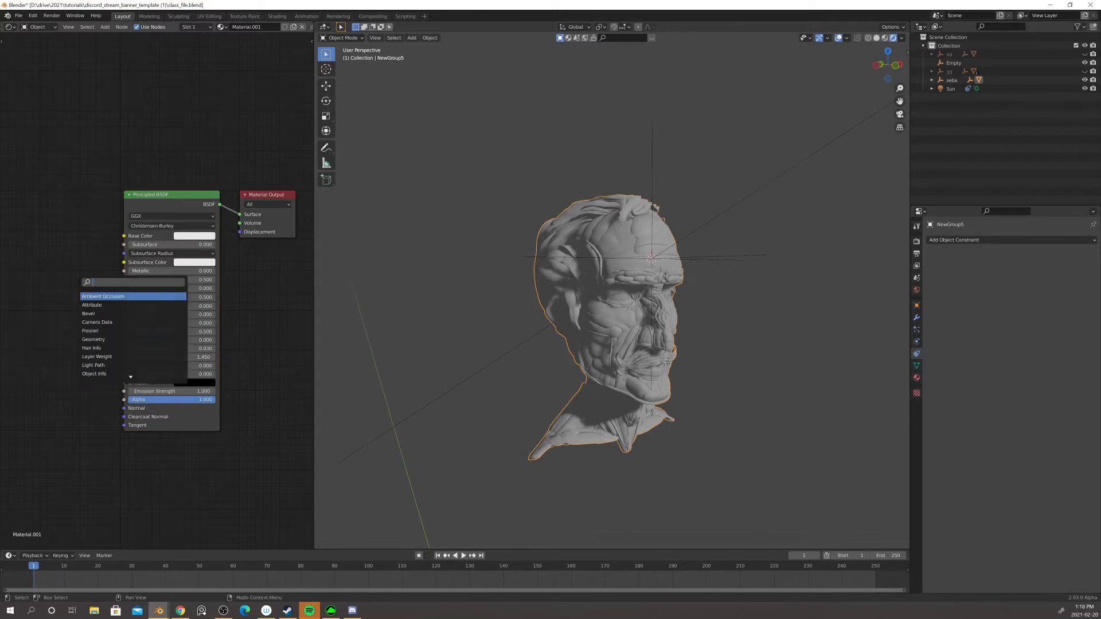
key(Down)
click(102, 306)
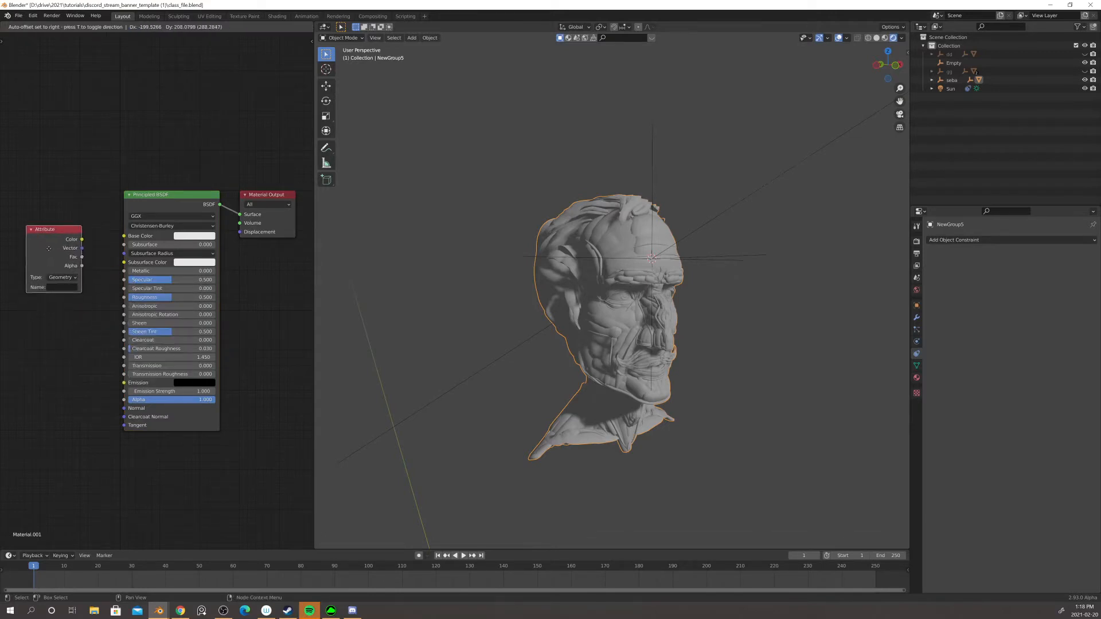
click(50, 227)
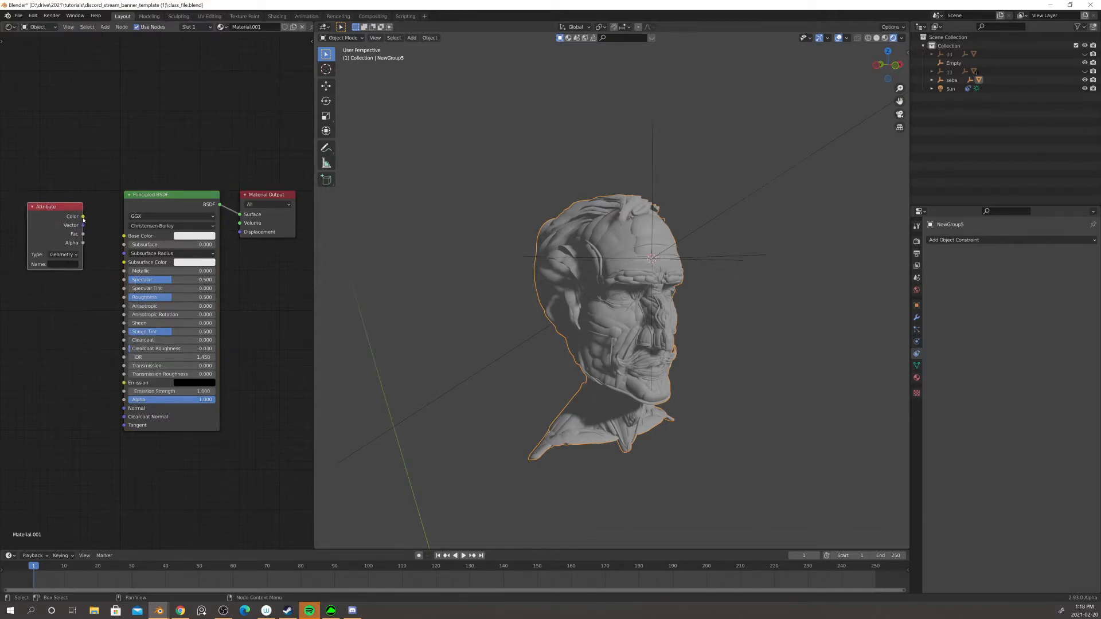
drag(83, 216, 123, 236)
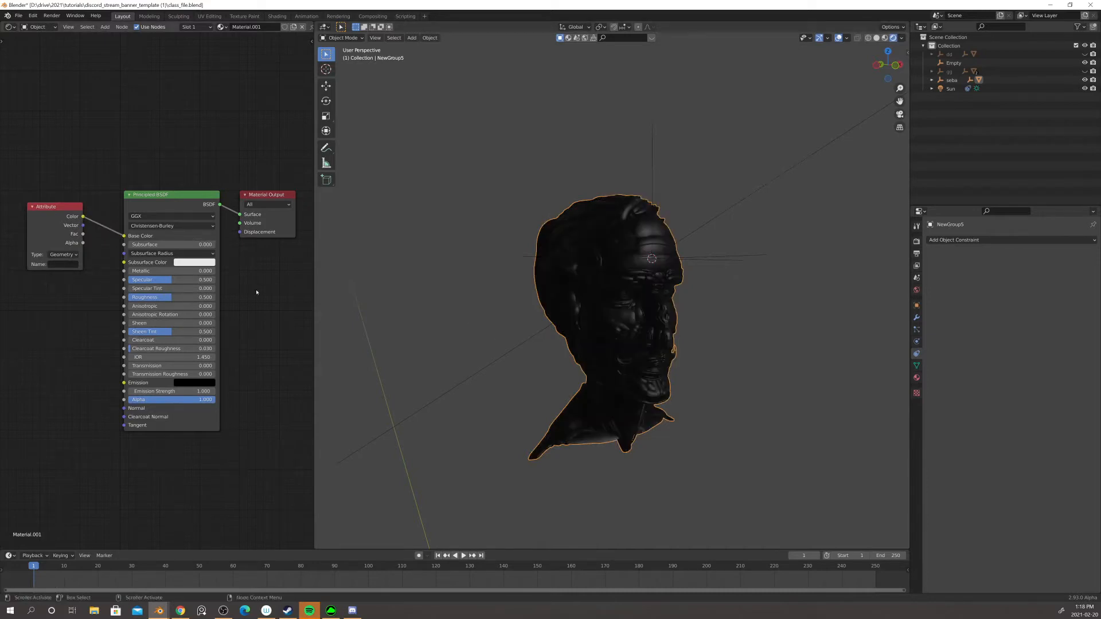
- Set the Attribute node's name to rgba and check the vertex colours on the head from the other side
click(70, 265)
text(rgba)
key(Return)
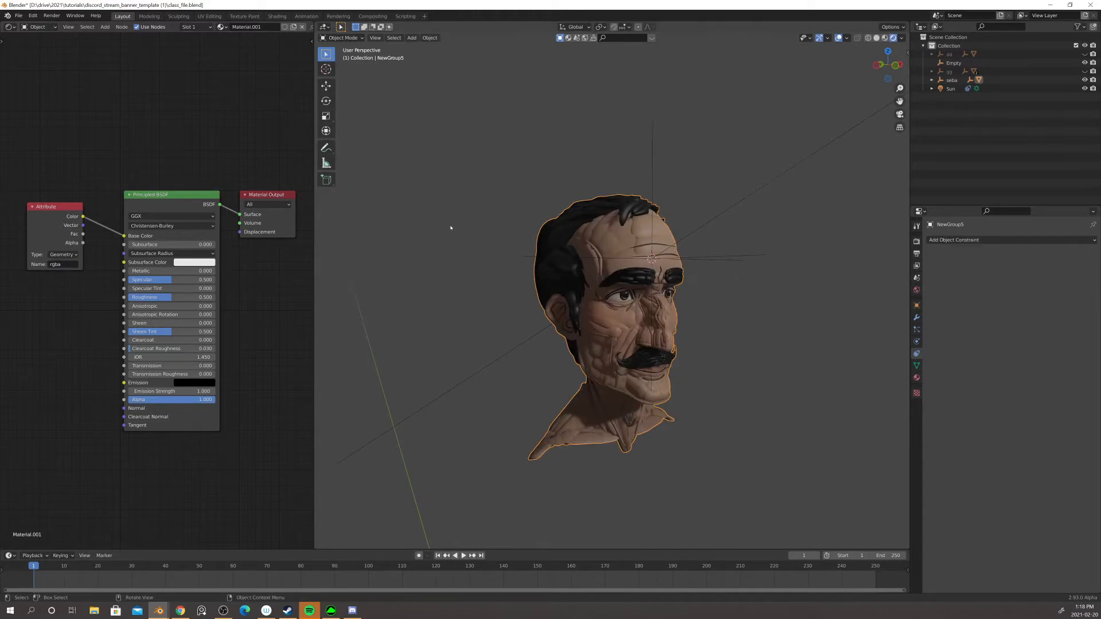
middle_drag(603, 300, 529, 279)
scroll(529, 279, up, 4)
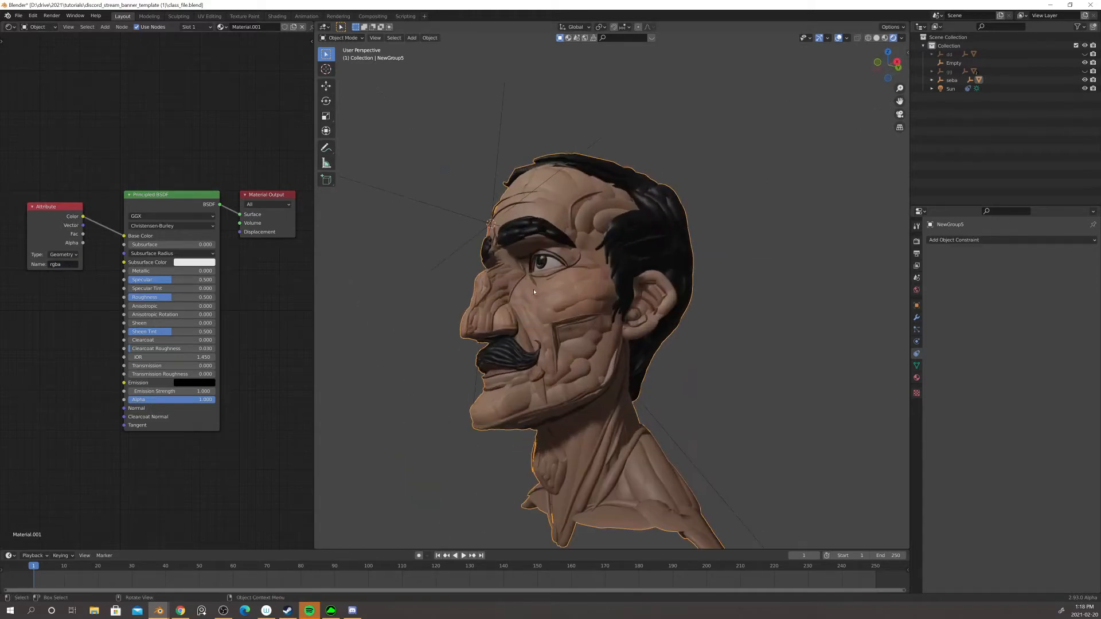
- Add a Normal node to the head's material and connect its Normal output to the Principled BSDF's Normal input
middle_drag(480, 334, 622, 332)
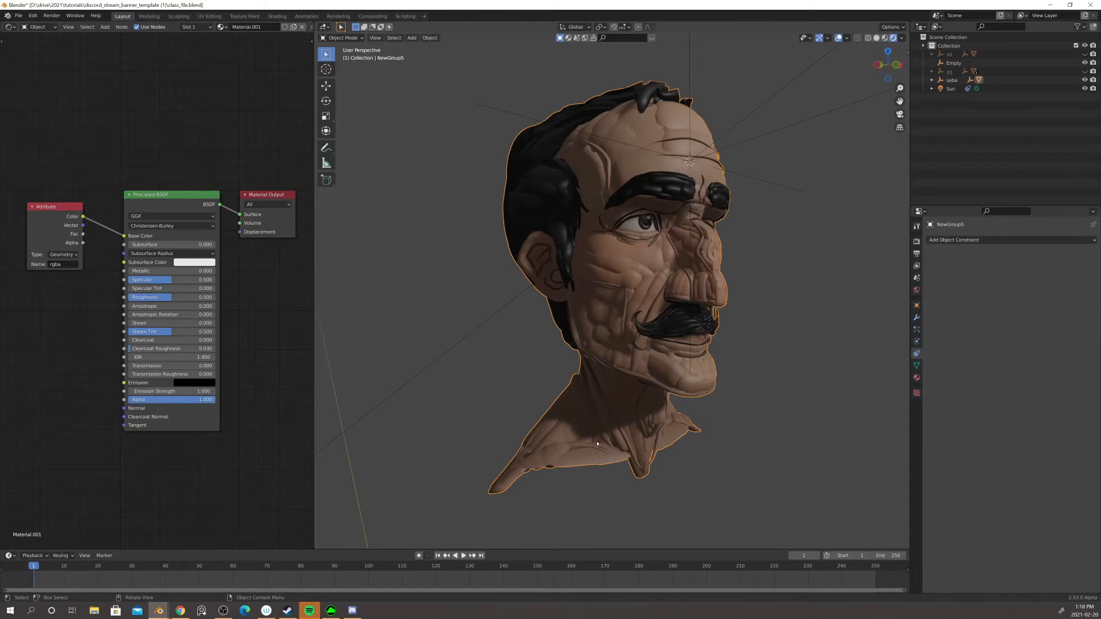
scroll(601, 439, down, 2)
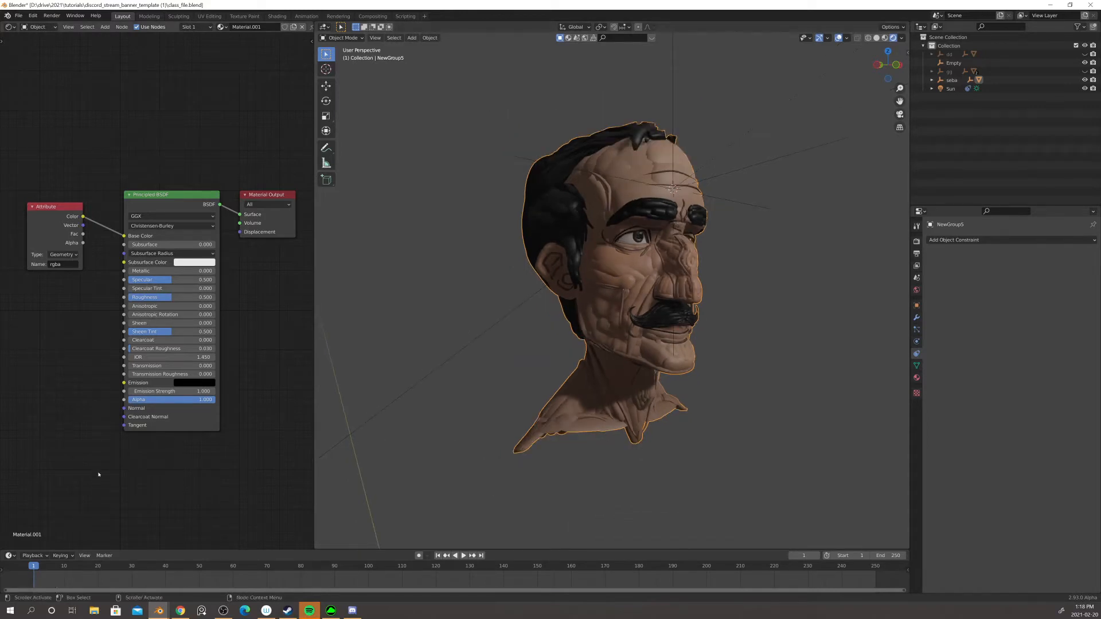
key(shift+a)
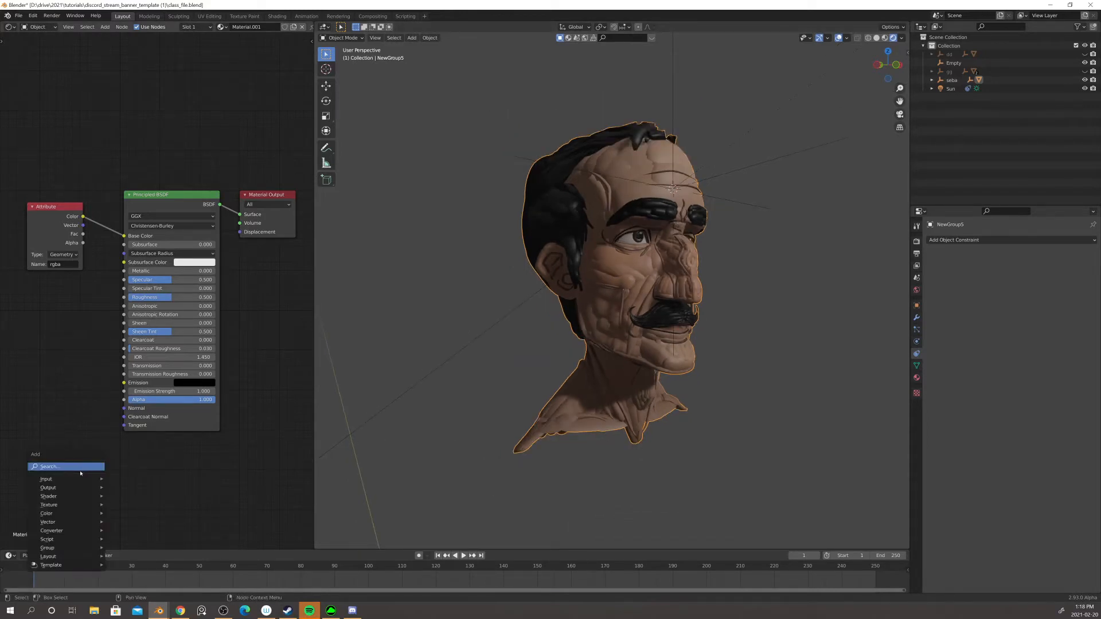
click(81, 467)
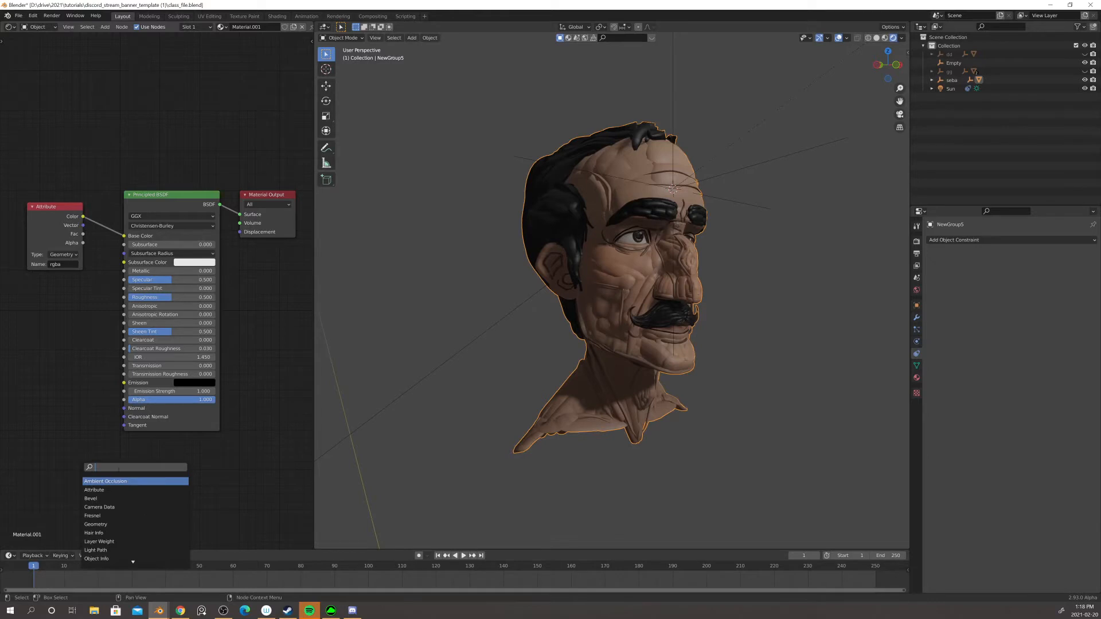
text(no)
key(Down)
key(Down)
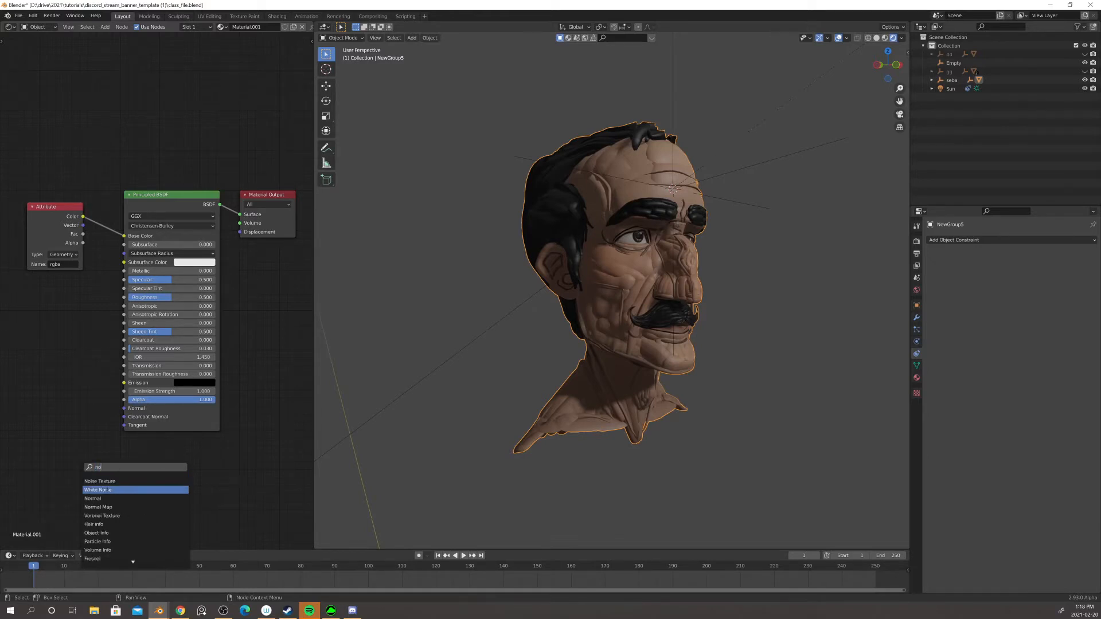
key(Return)
click(80, 403)
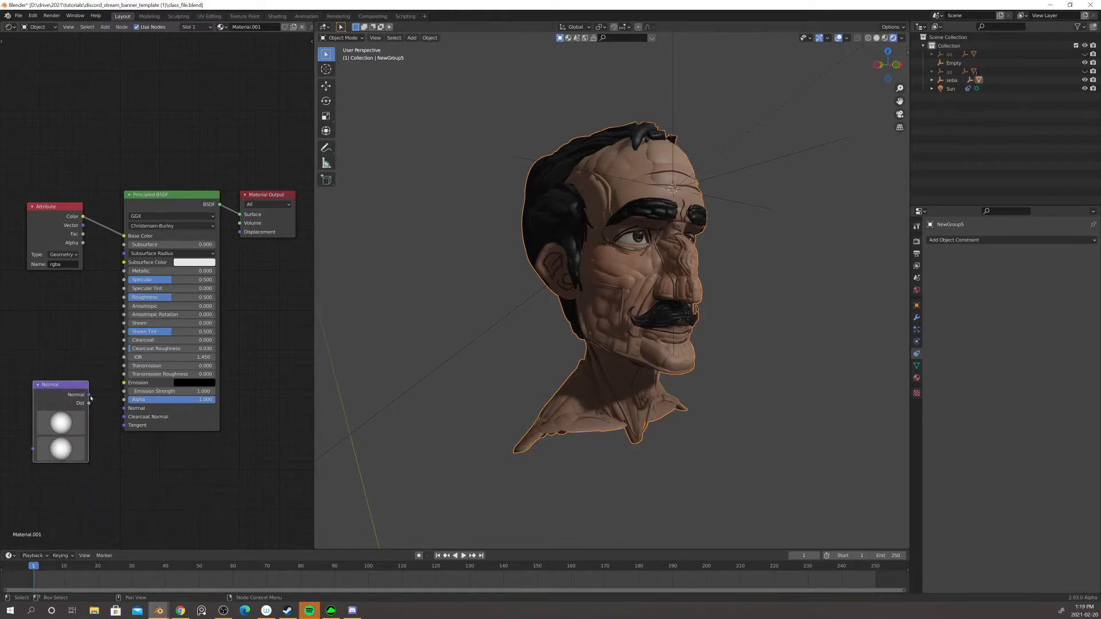
drag(89, 395, 122, 409)
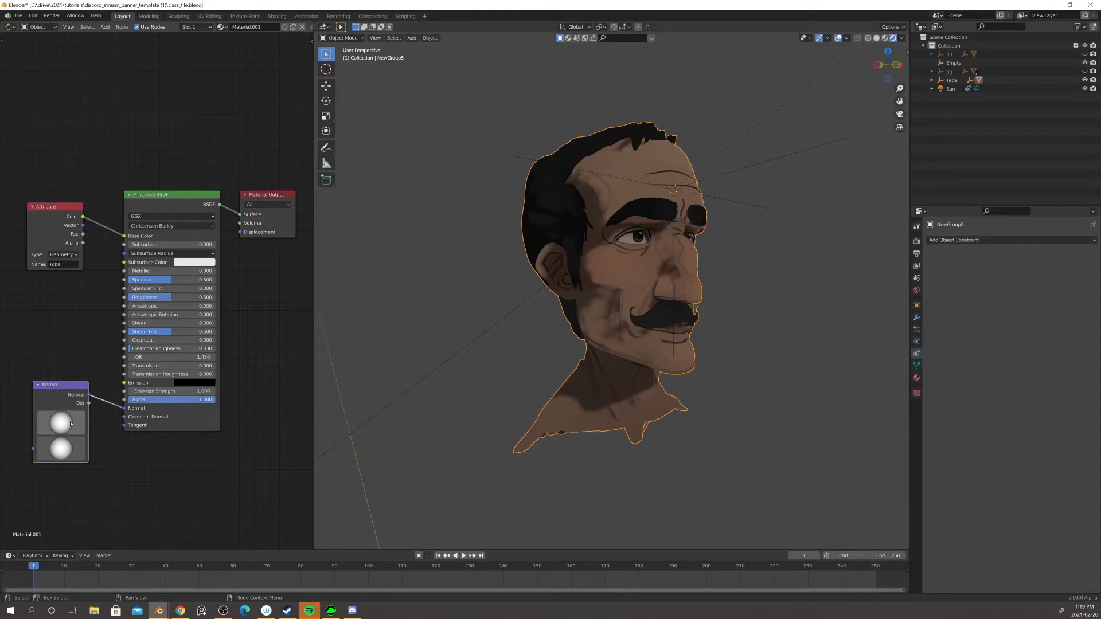
- Adjust the Normal node's direction sphere to relight the head, and reposition the Attribute node slightly lower in the material graph
drag(61, 422, 70, 416)
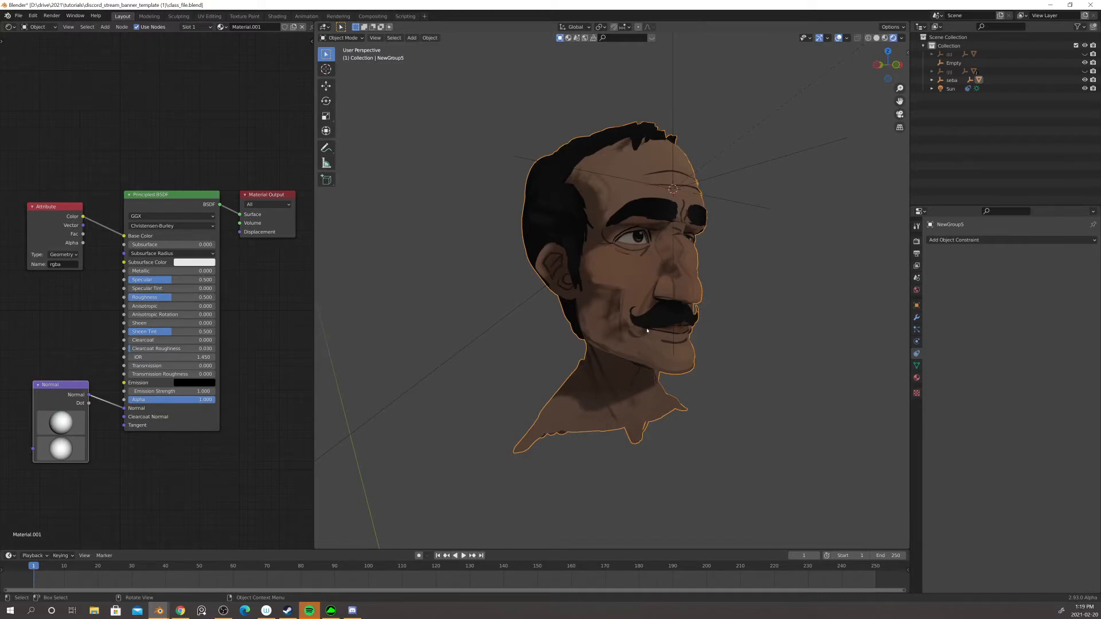
scroll(647, 330, down, 5)
mouse_move(656, 336)
middle_down()
mouse_move(607, 336)
mouse_move(649, 329)
middle_up()
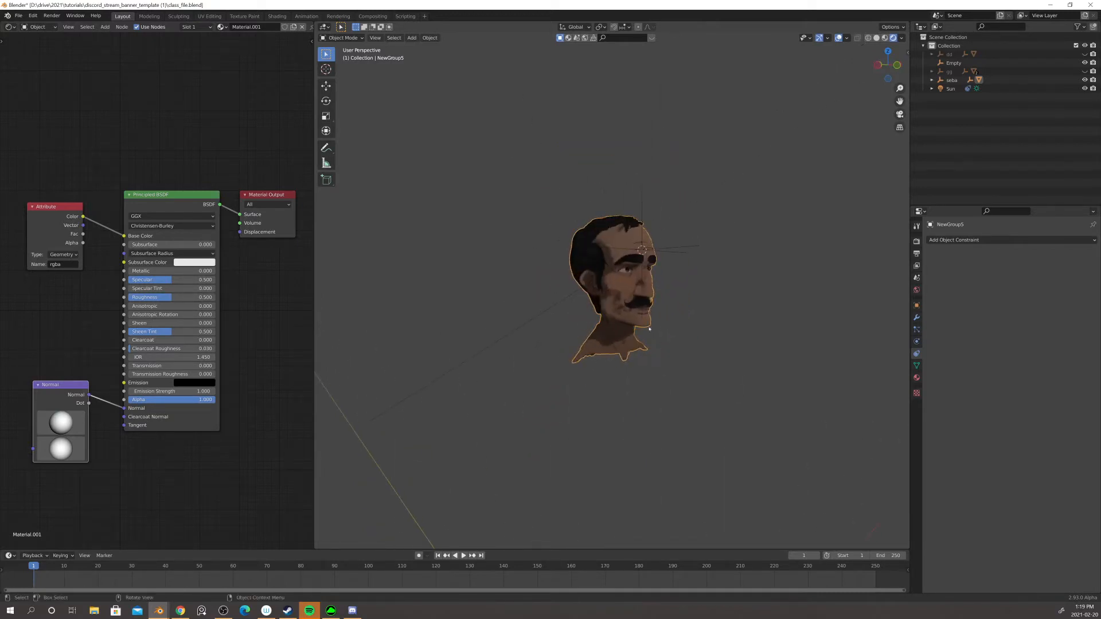
scroll(645, 318, up, 3)
drag(62, 422, 73, 424)
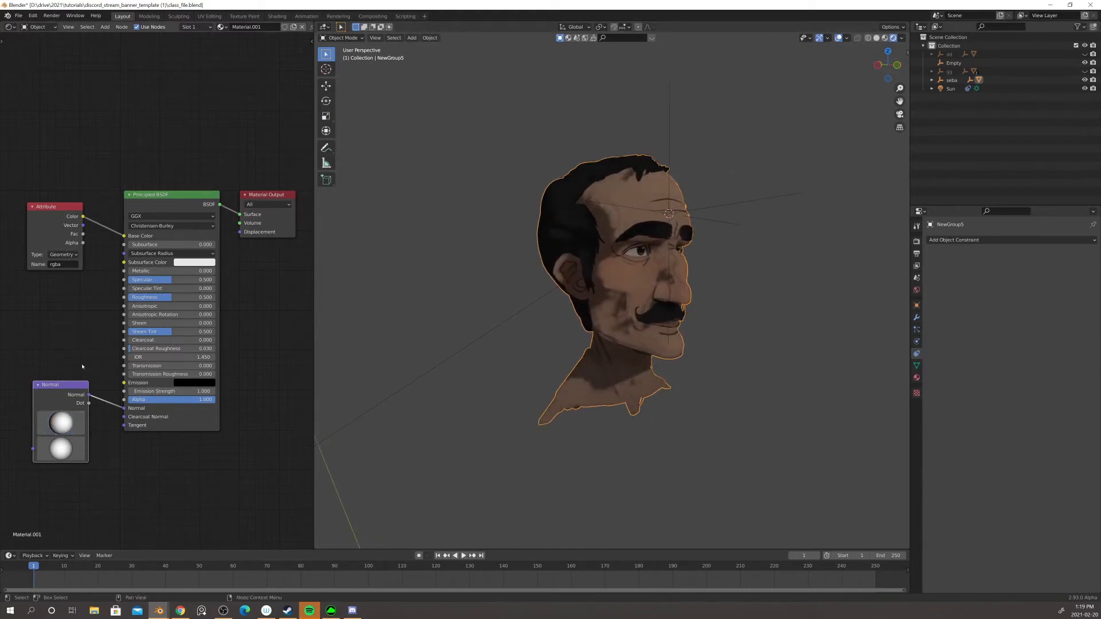
drag(57, 232, 52, 247)
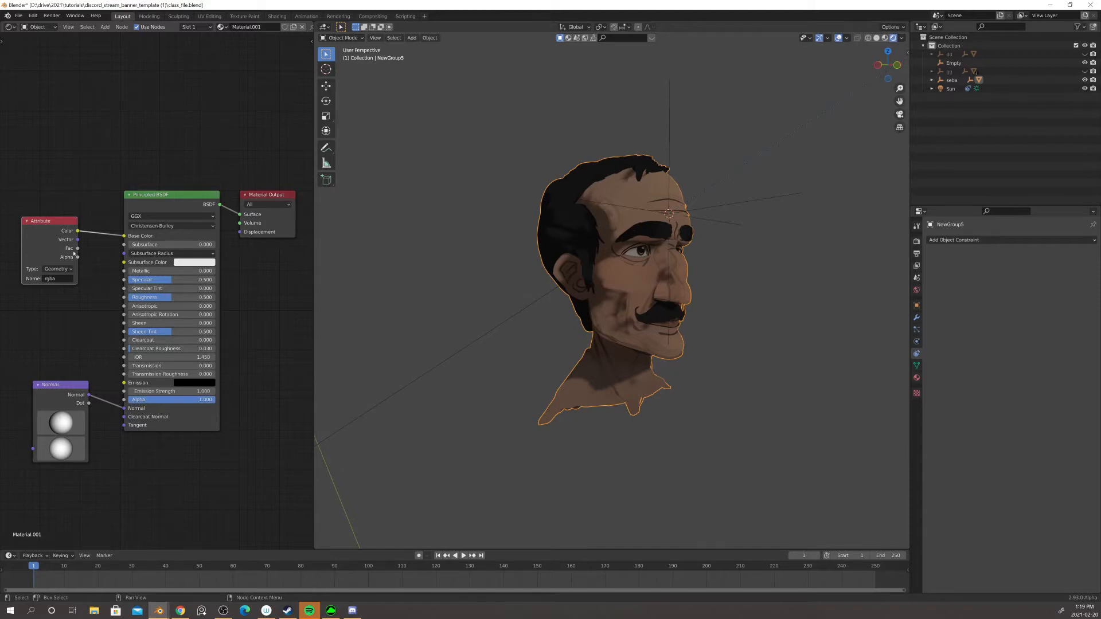
click(67, 310)
middle_drag(335, 381, 467, 373)
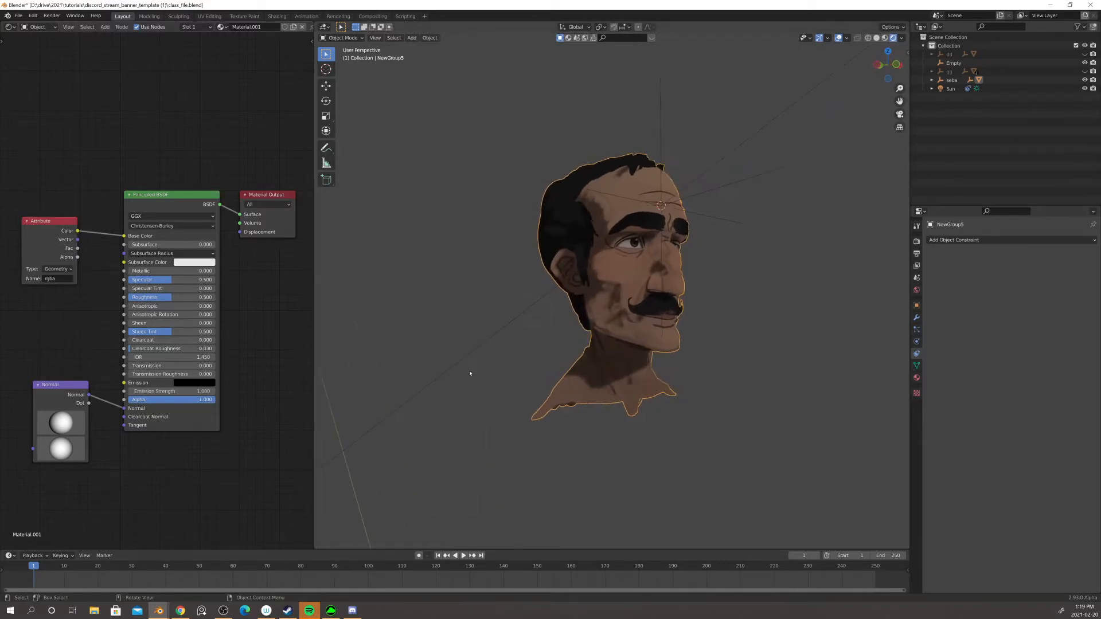
- Delete the Normal node to compare with the mesh's own normals, and undo the deletion
click(59, 393)
key(x)
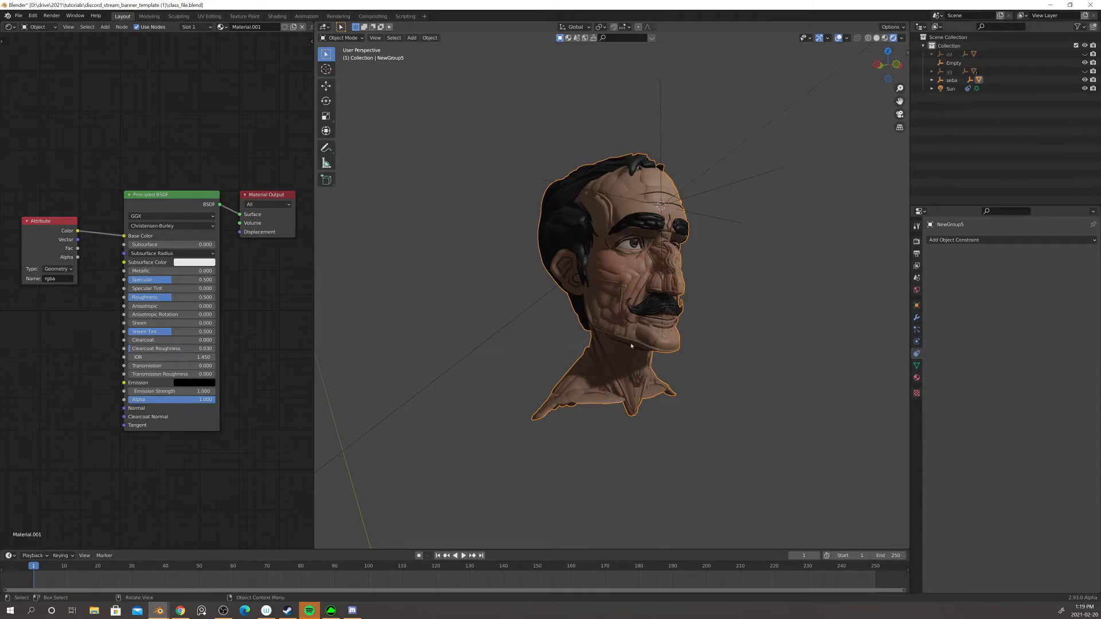
key(ctrl+z)
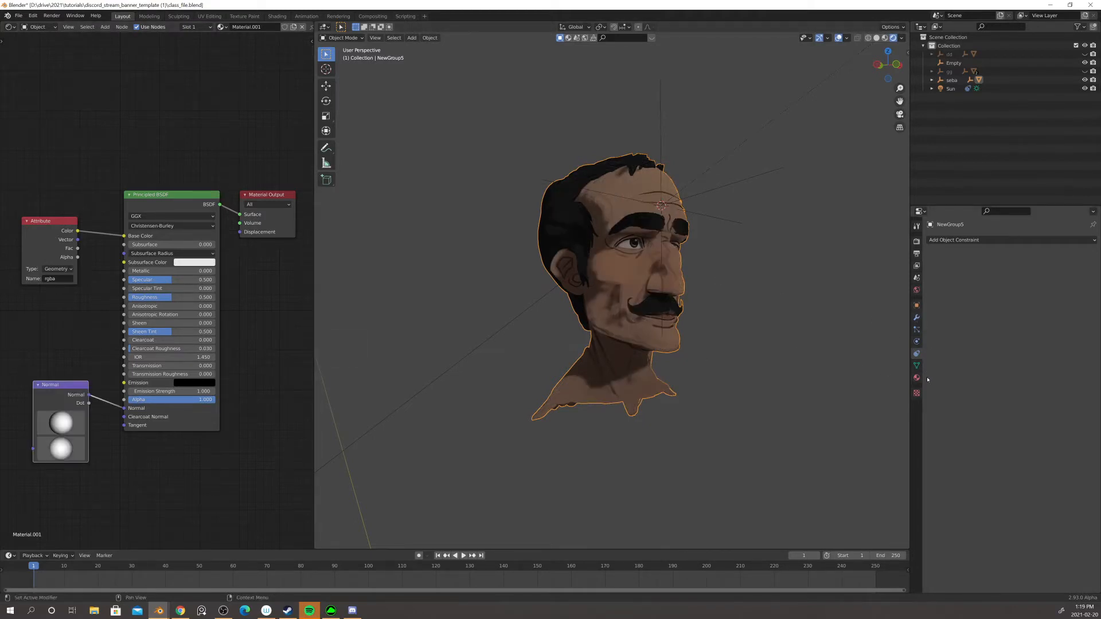
- Select the sun and enable Contact Shadows in its shadow settings
scroll(697, 227, down, 5)
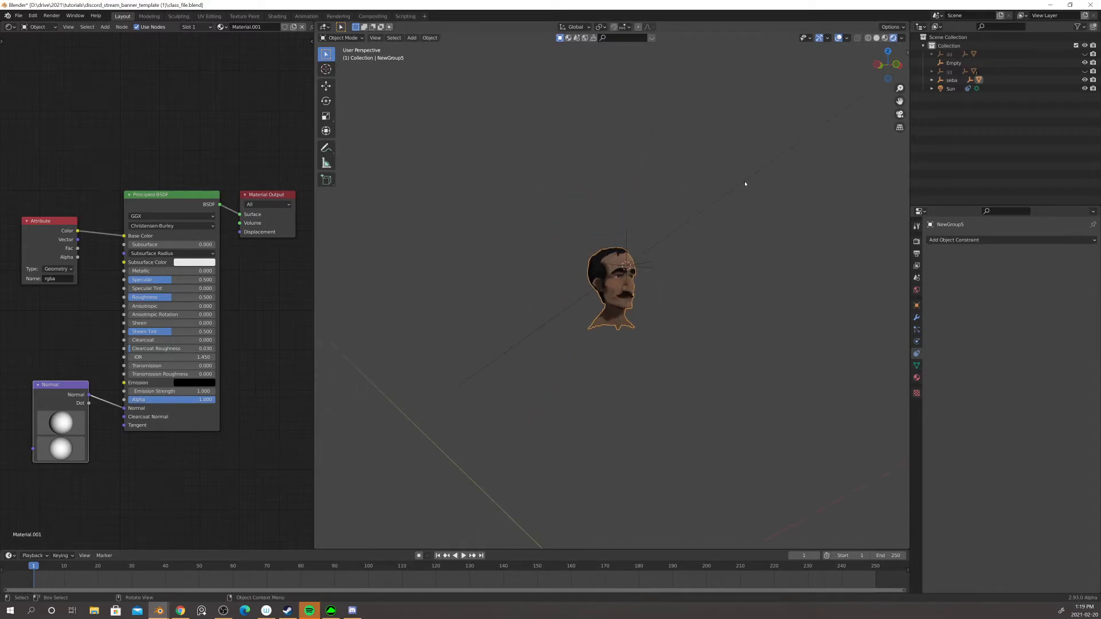
click(745, 183)
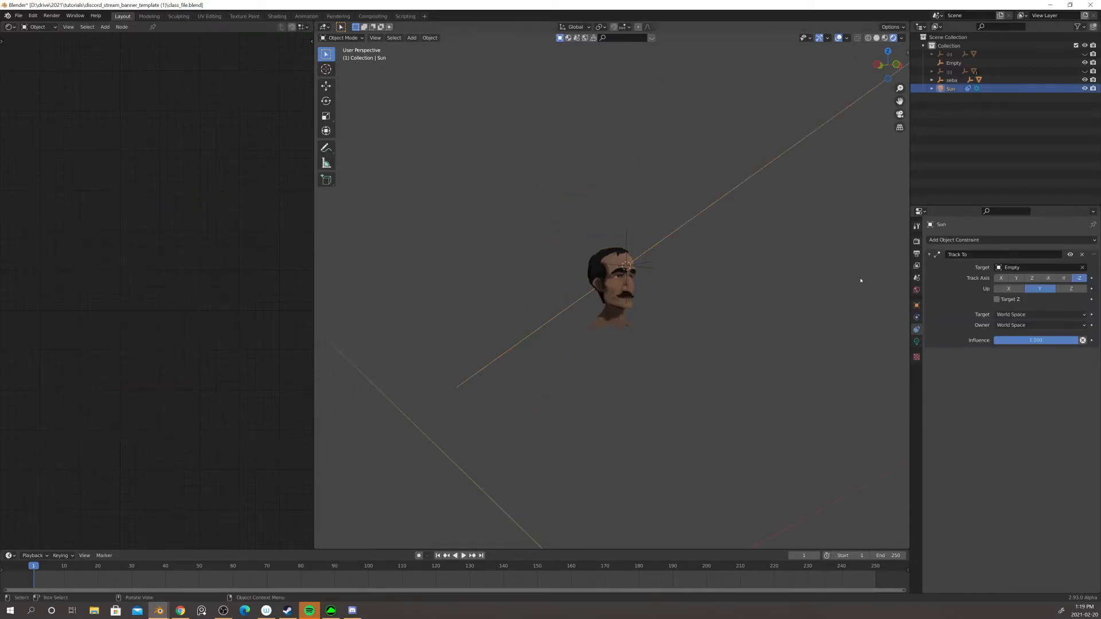
scroll(860, 282, down, 3)
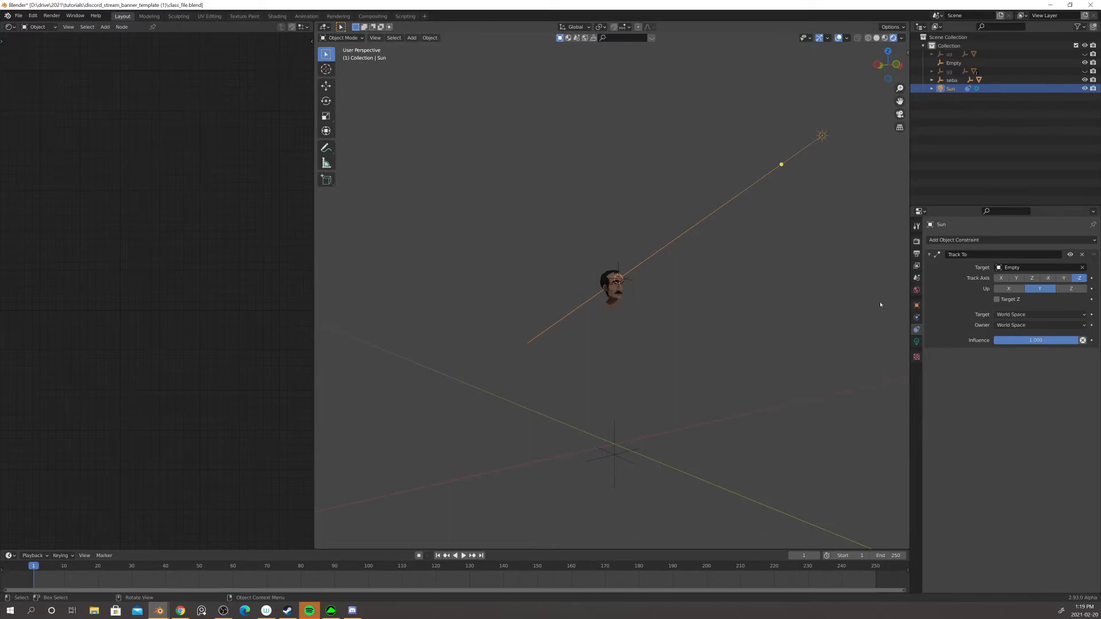
click(915, 341)
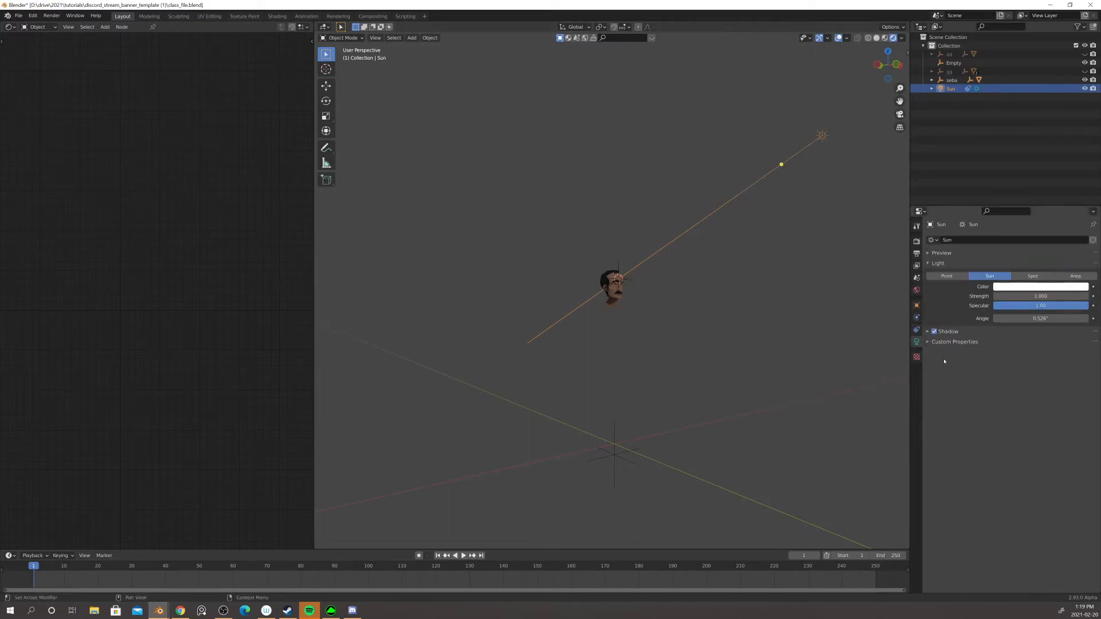
click(928, 331)
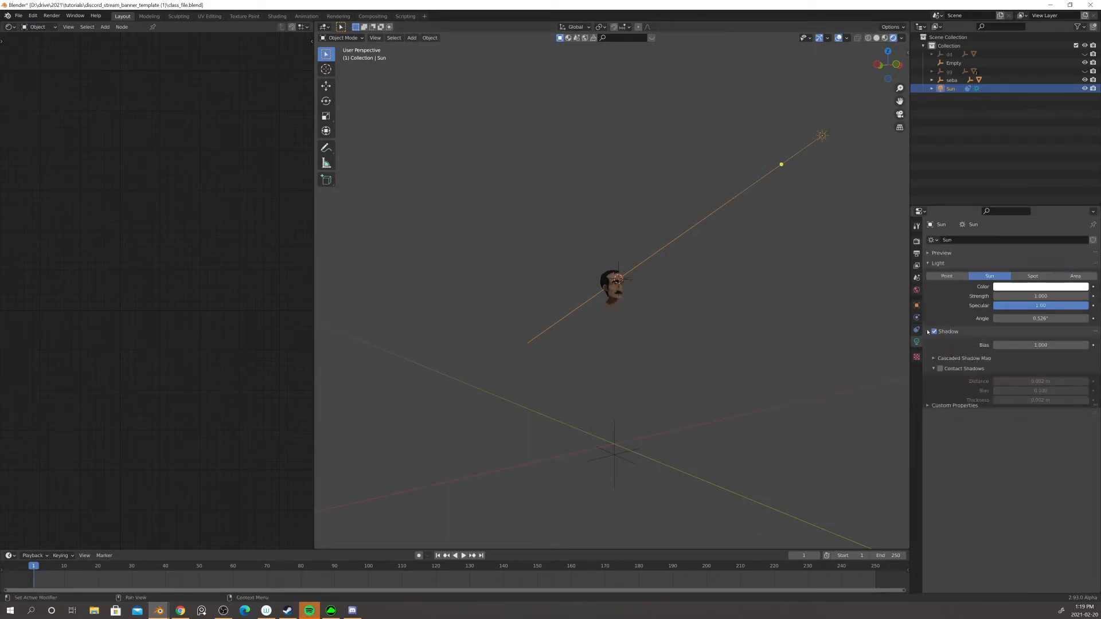
click(939, 368)
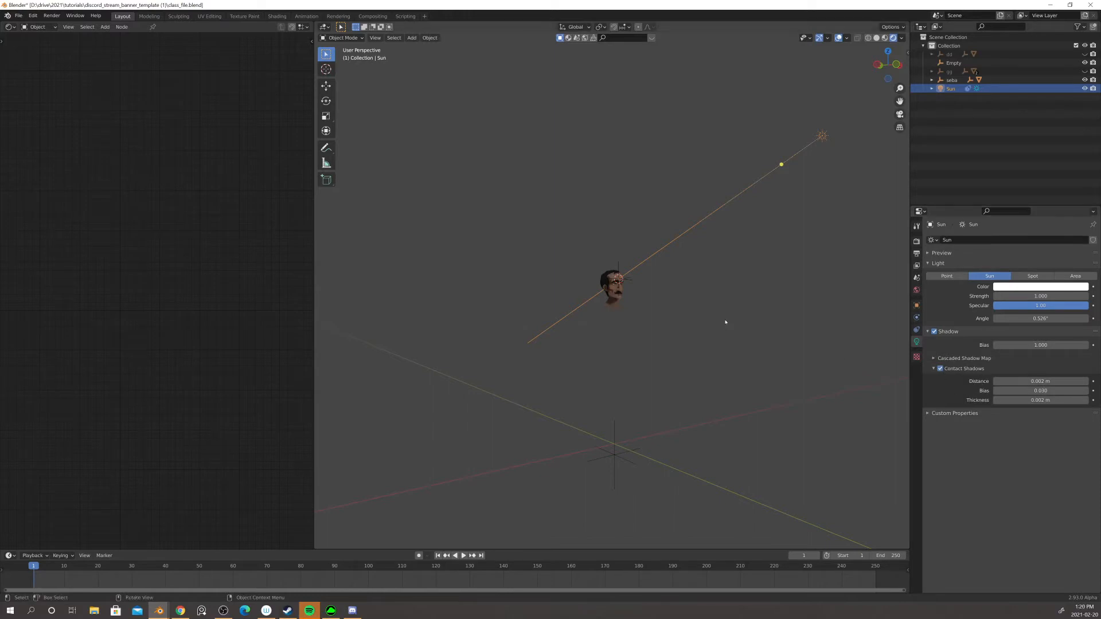
- Toggle the sun's Contact Shadows off and on to compare the shadows on the face, leaving them enabled
scroll(633, 304, up, 5)
scroll(642, 310, up, 3)
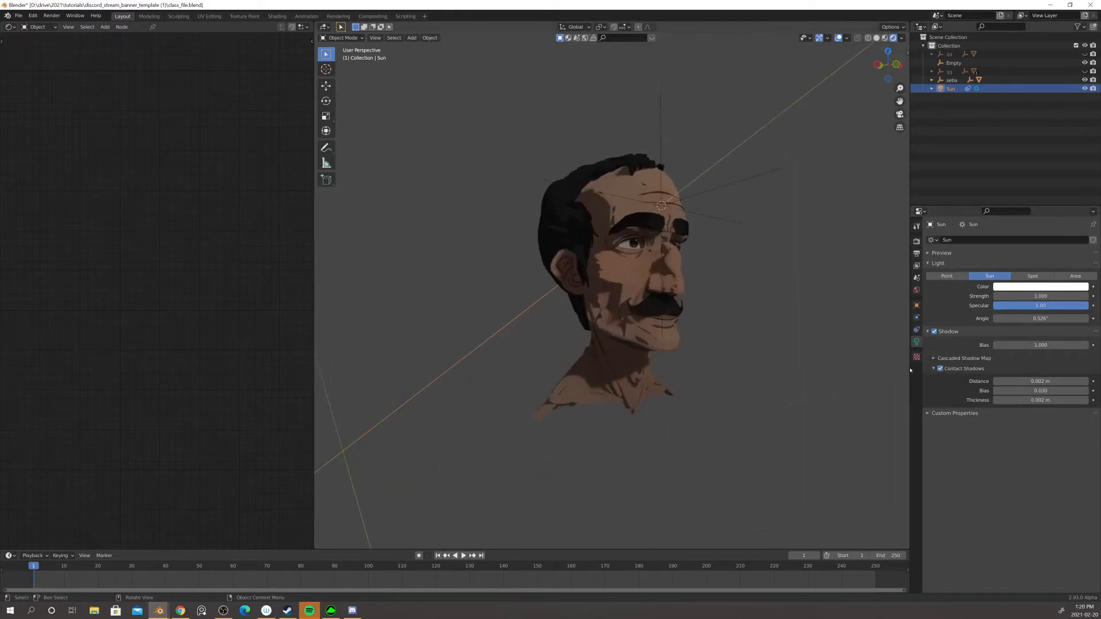
click(940, 370)
click(941, 370)
click(941, 370)
click(941, 370)
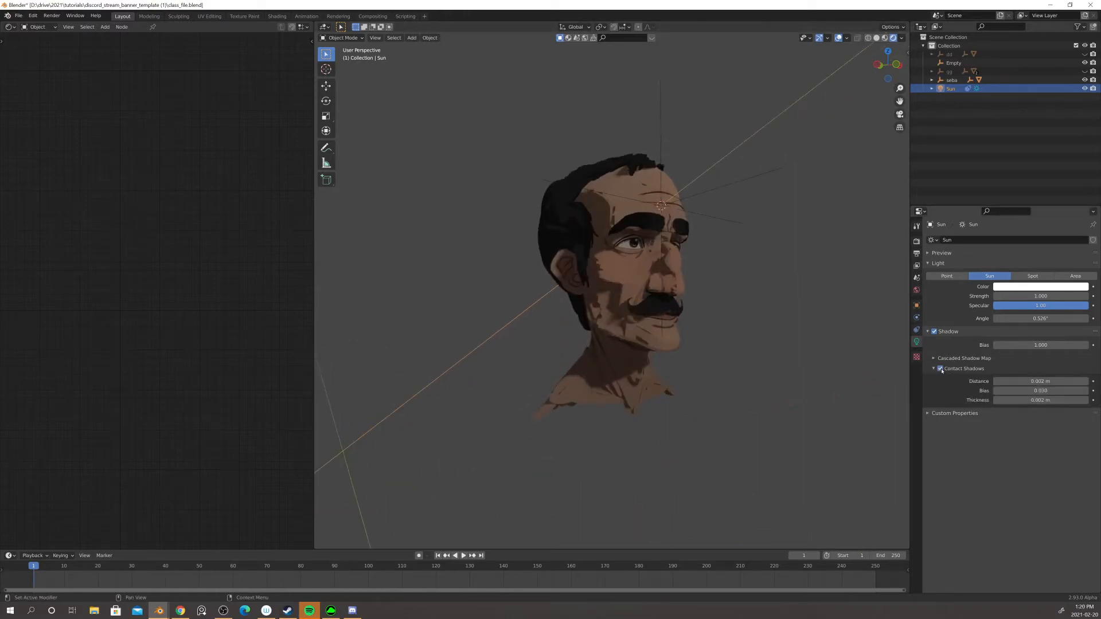
click(934, 413)
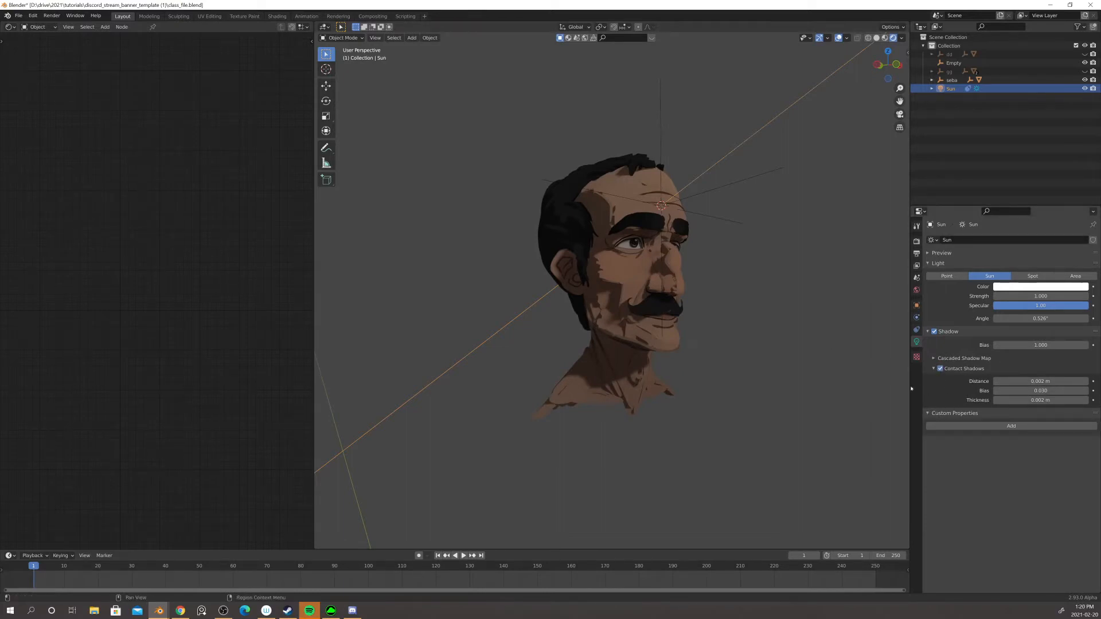
- Enable High Bit Depth for the Eevee shadows and set Cube Size to 1024 px and Cascade Size to 2048 px
click(916, 242)
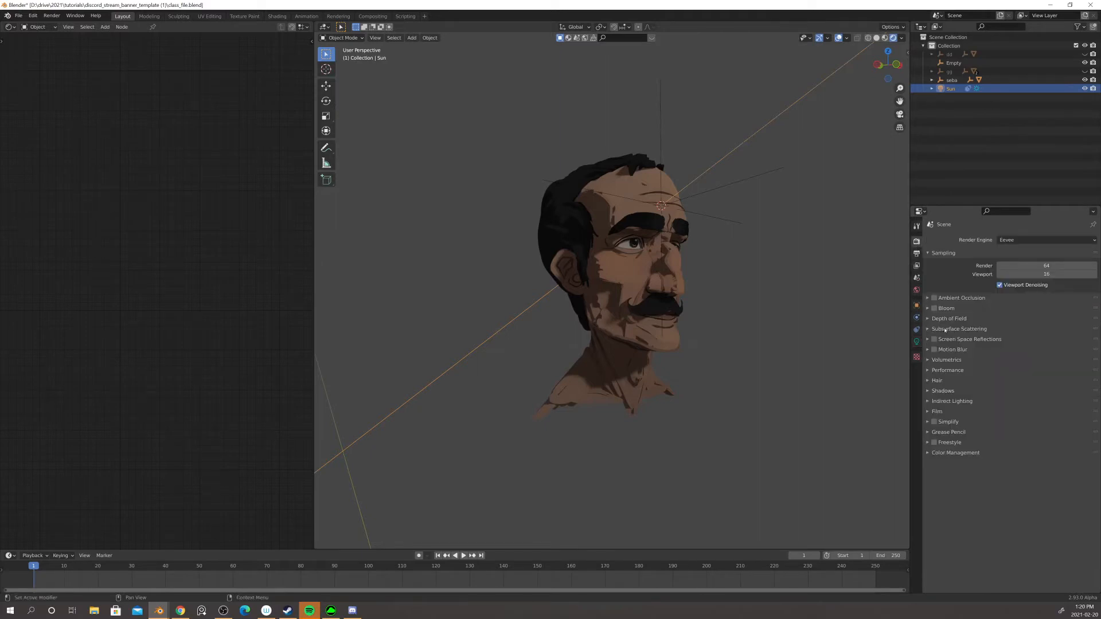
click(943, 391)
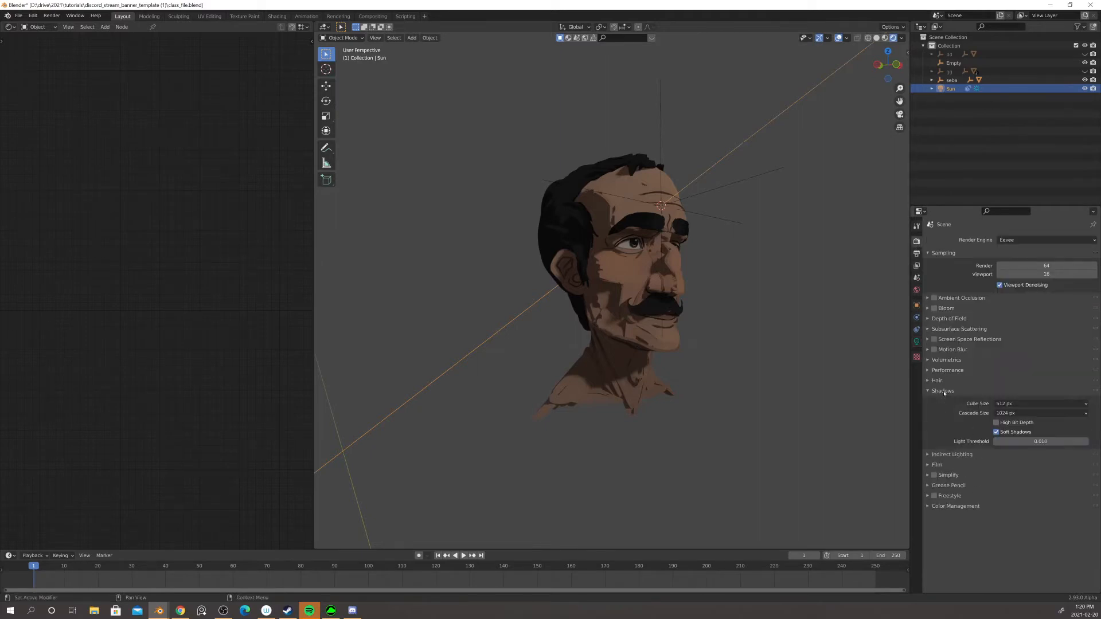
click(1013, 426)
click(1037, 404)
click(1023, 452)
click(1021, 414)
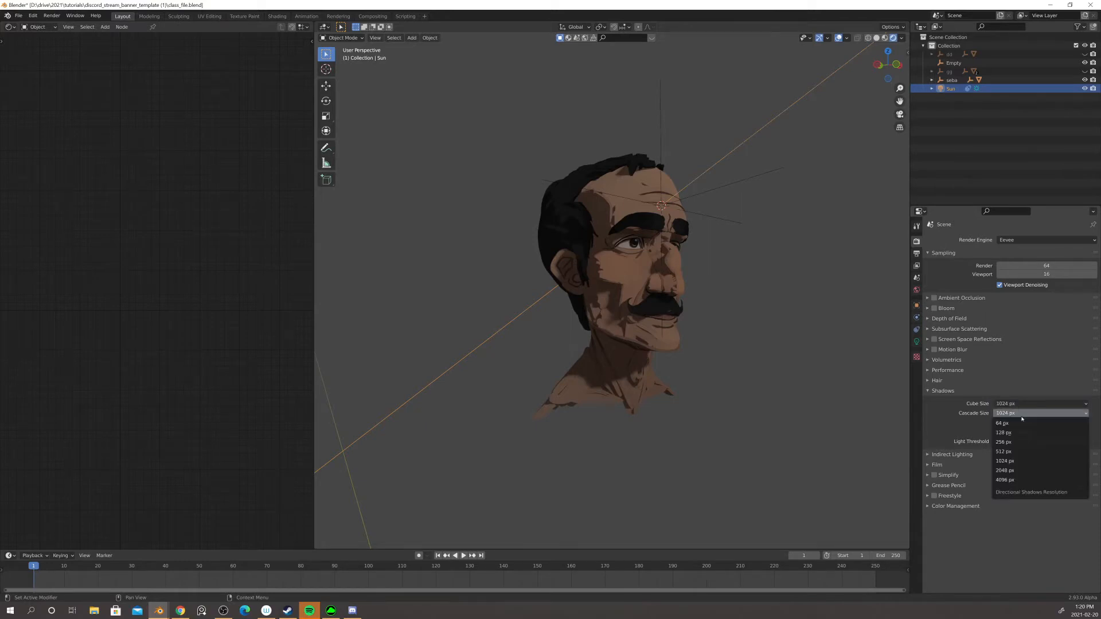
click(1022, 470)
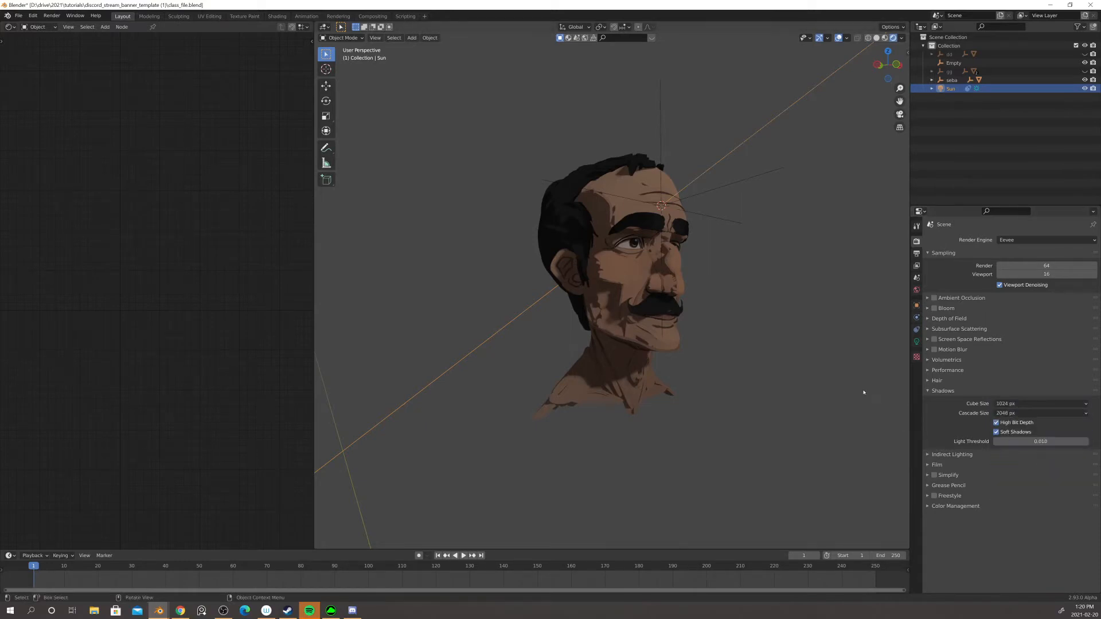
- Check the refined shadows up close, select the head and turn its Normal node's direction to change the lighting
middle_drag(862, 391, 876, 393)
scroll(634, 343, up, 4)
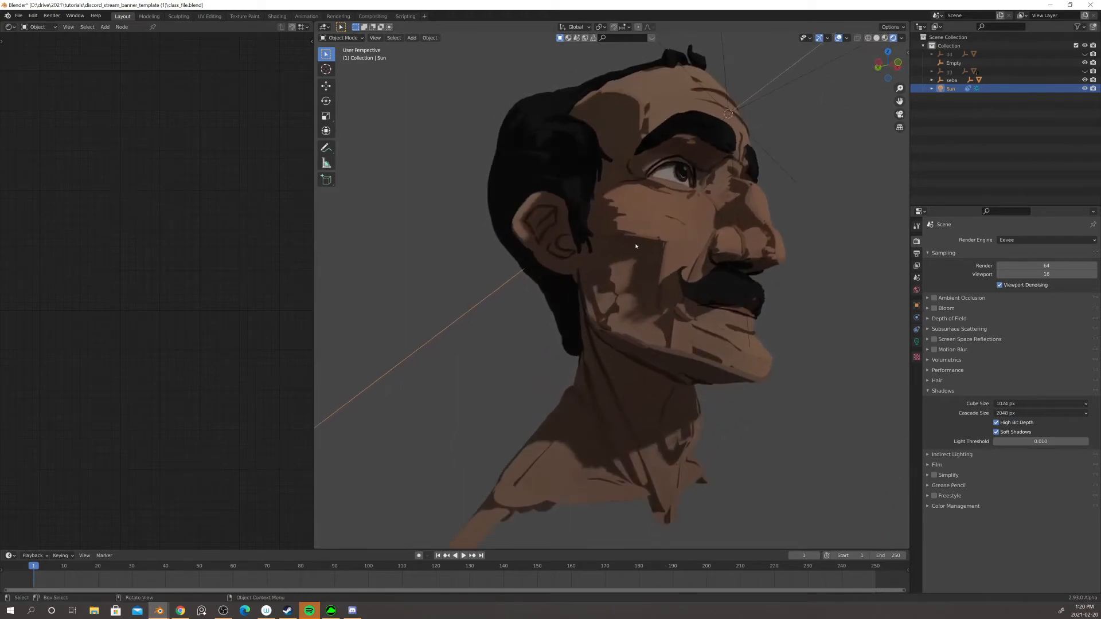
scroll(627, 267, up, 5)
scroll(621, 296, down, 6)
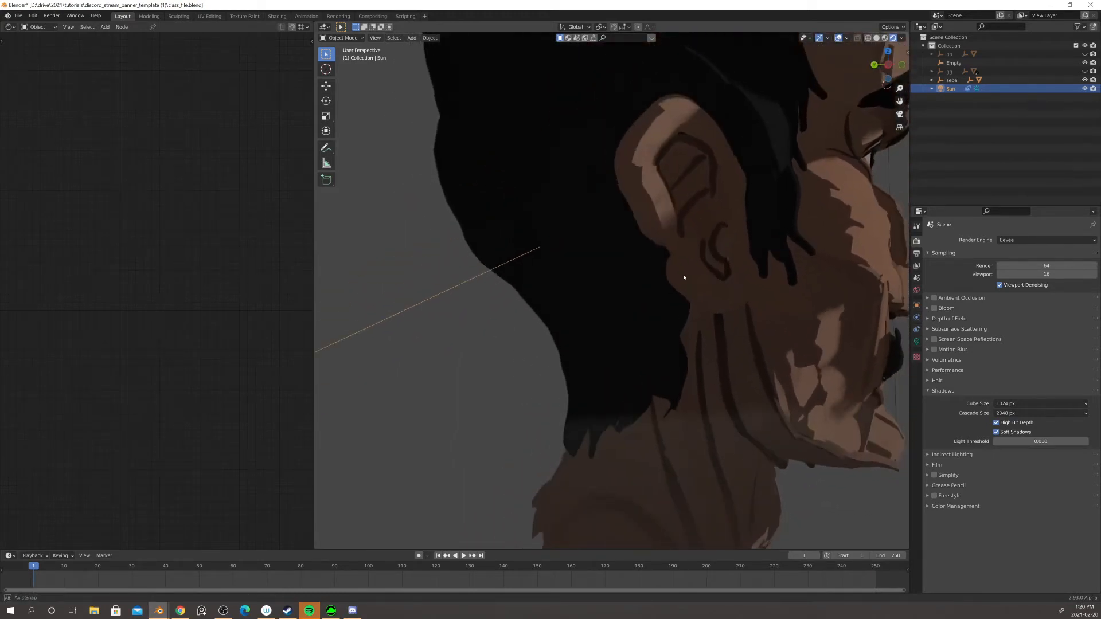
scroll(653, 302, down, 5)
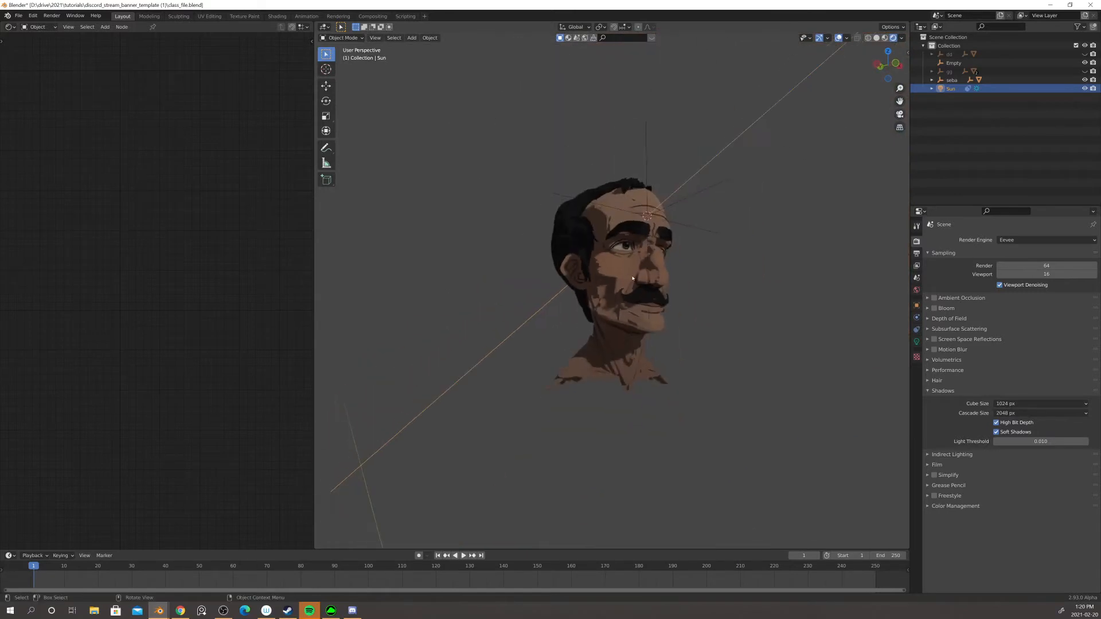
click(632, 275)
mouse_move(57, 422)
mouse_down()
mouse_move(48, 414)
mouse_move(82, 420)
mouse_up()
click(82, 420)
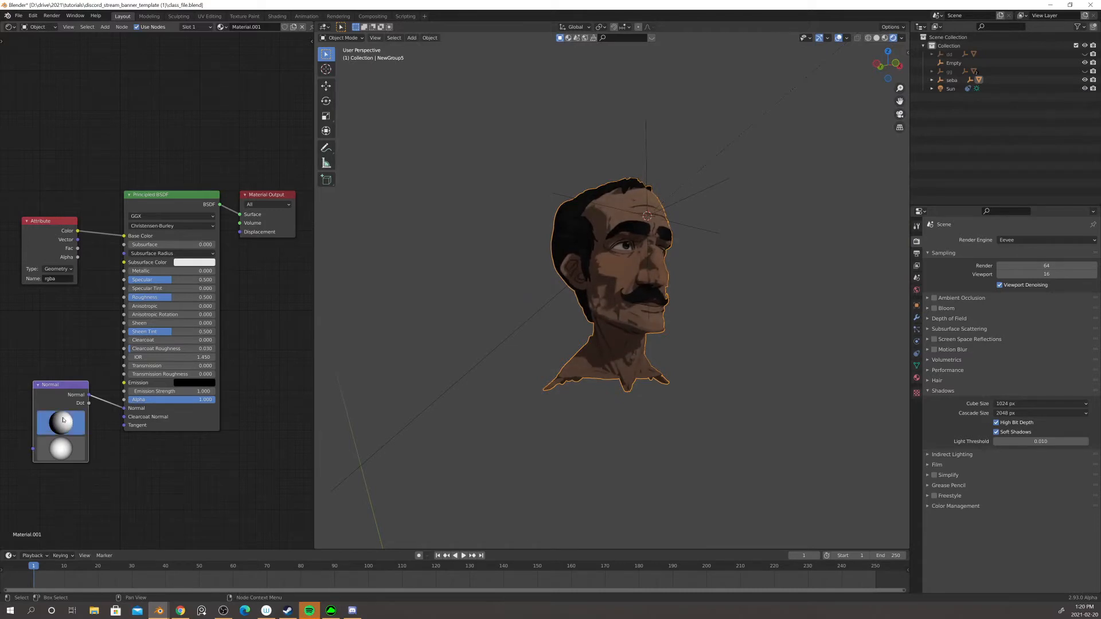
- Readjust the Normal node's direction while viewing the other side of the face, and check the shading from both sides
scroll(500, 370, down, 1)
middle_drag(501, 370, 359, 373)
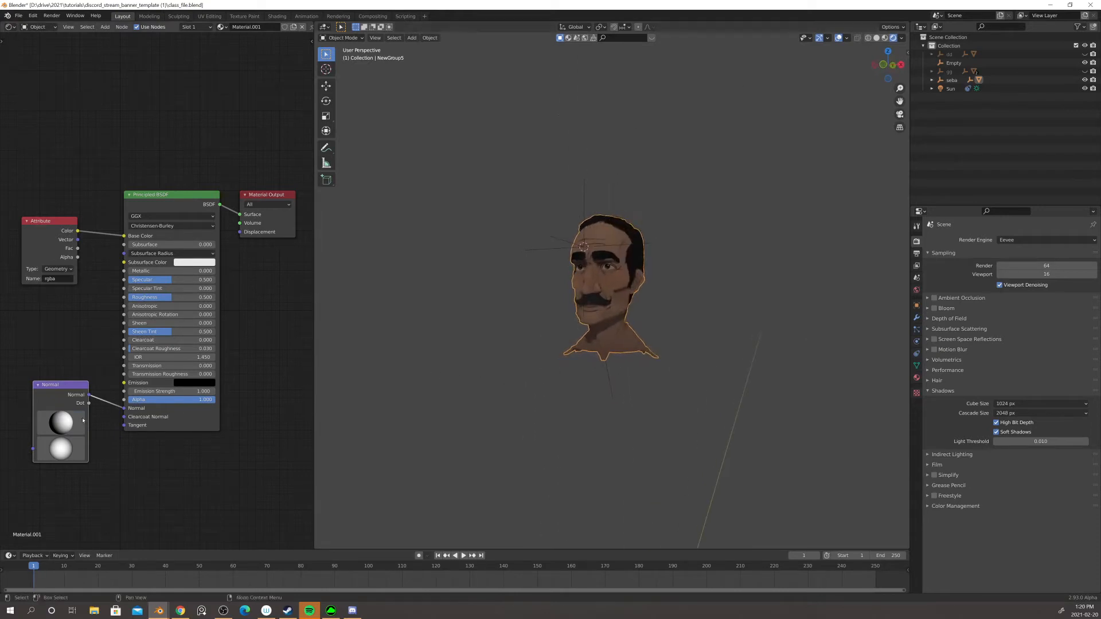
drag(58, 423, 56, 421)
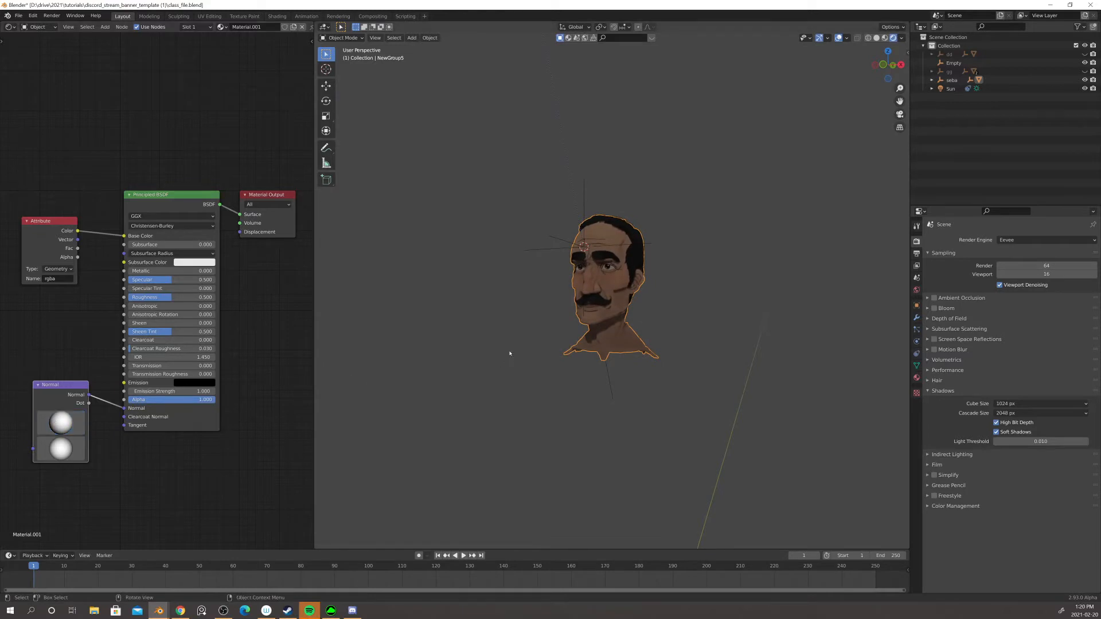
middle_drag(508, 351, 612, 353)
scroll(586, 351, up, 3)
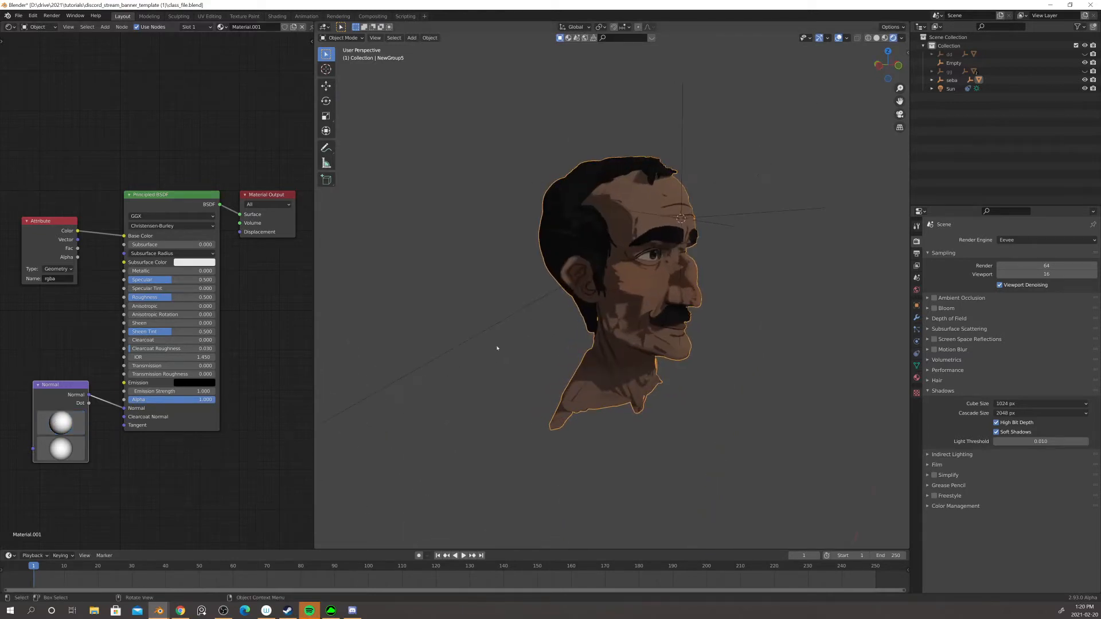
click(69, 393)
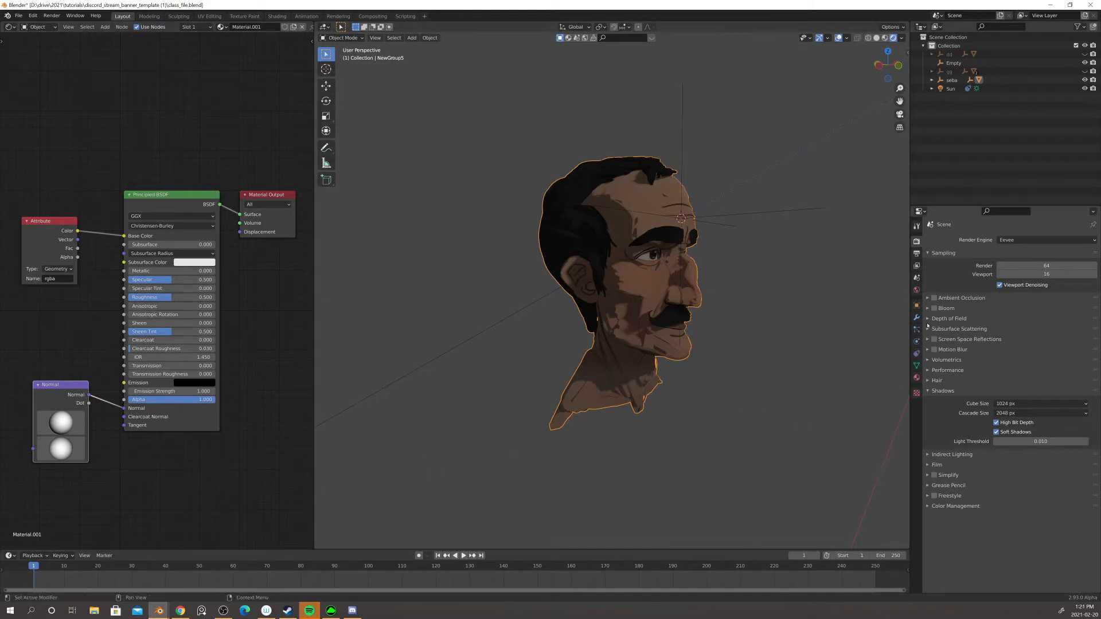
- Delete the Normal node from the head's material after viewing the face from a three-quarter angle
middle_drag(794, 326, 698, 341)
scroll(703, 339, up, 4)
scroll(635, 347, down, 1)
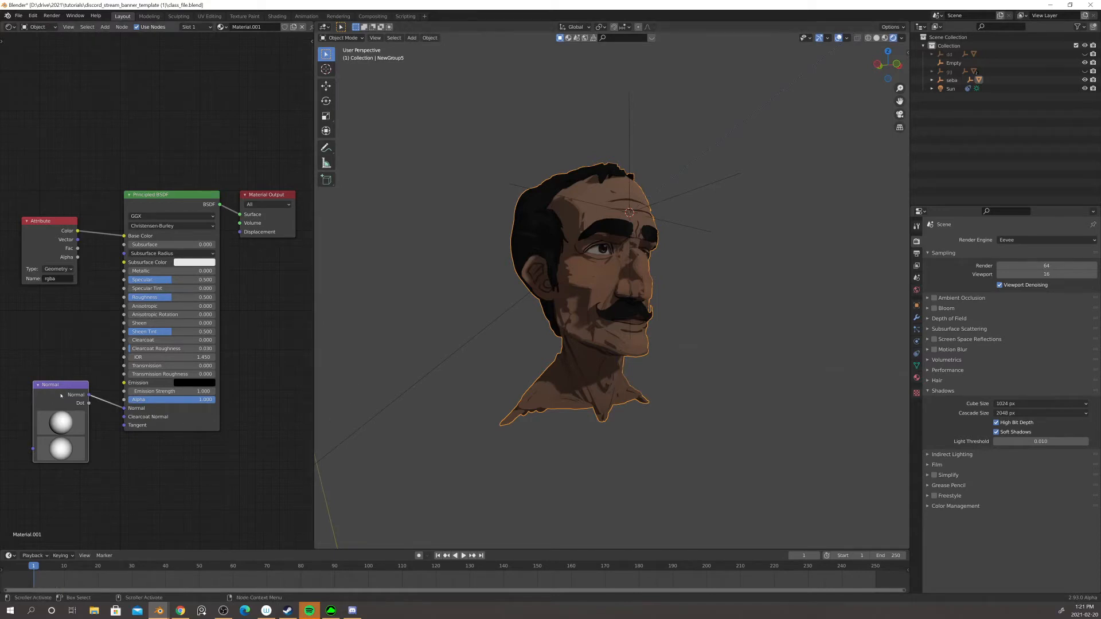
key(x)
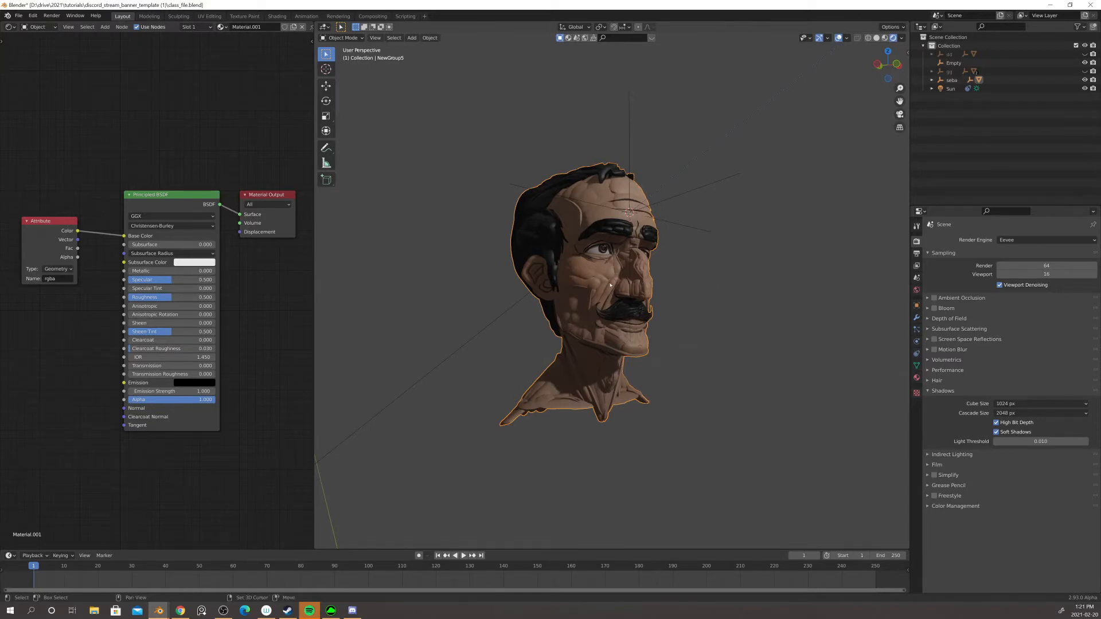
- Duplicate the head in place and move the copy into a new collection named "projection"
key(shift+d)
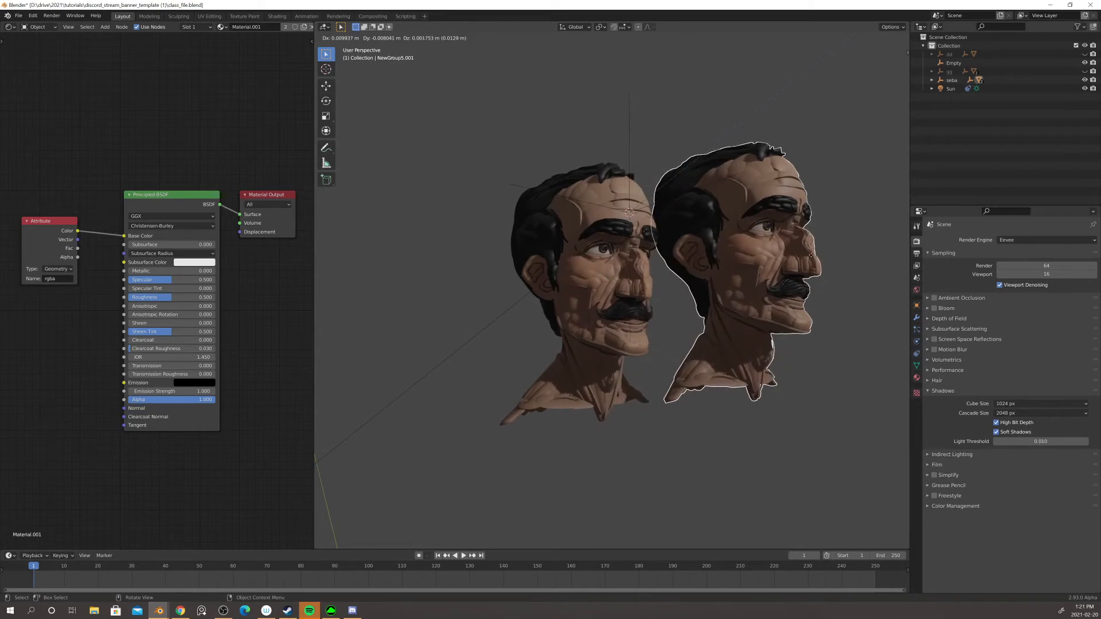
right_click(811, 256)
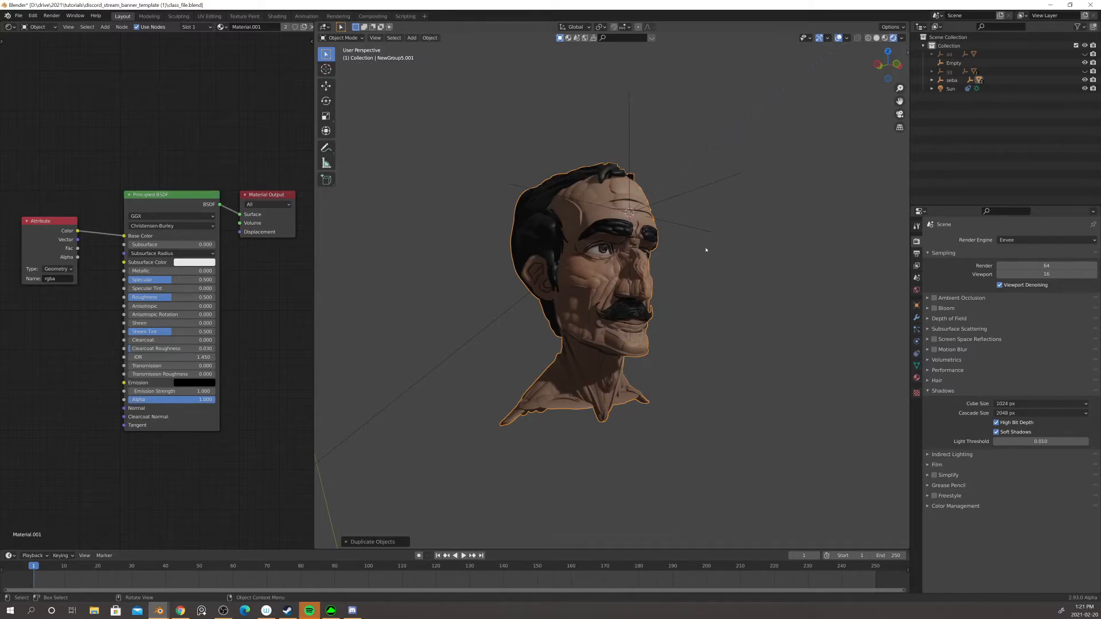
key(m)
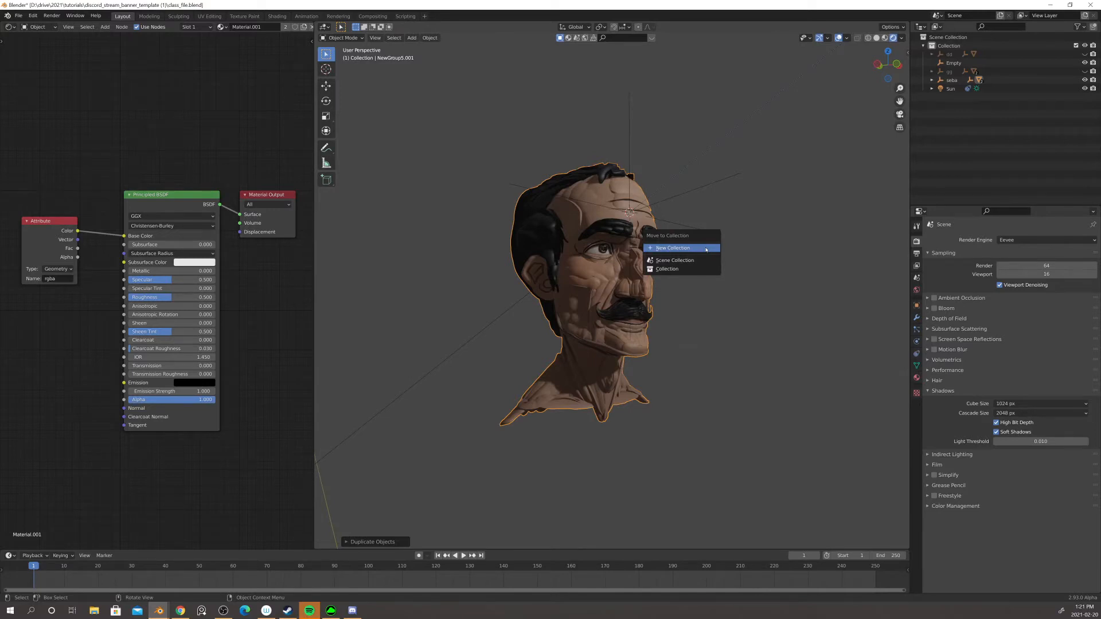
click(682, 248)
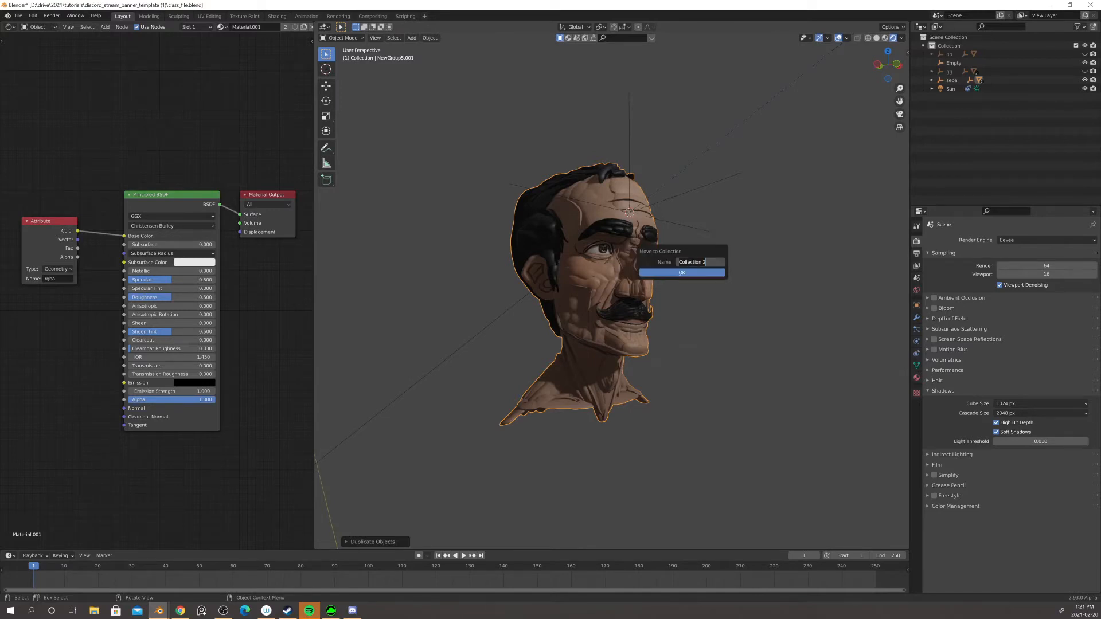
text(proj)
click(676, 272)
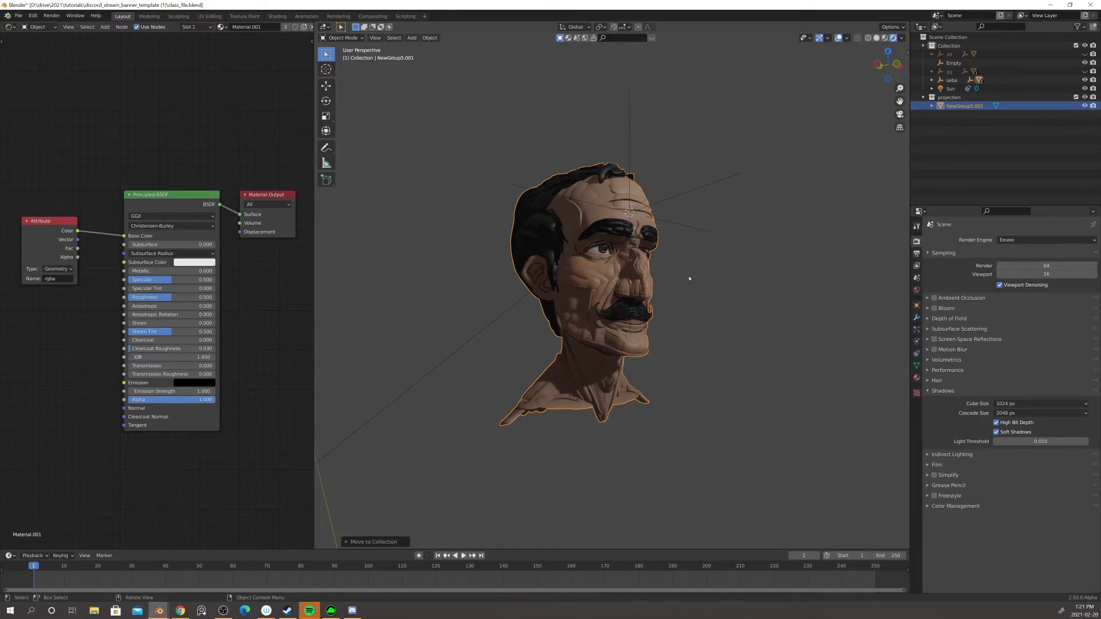
- Select the duplicate head in the projection collection and isolate it in local view
click(953, 98)
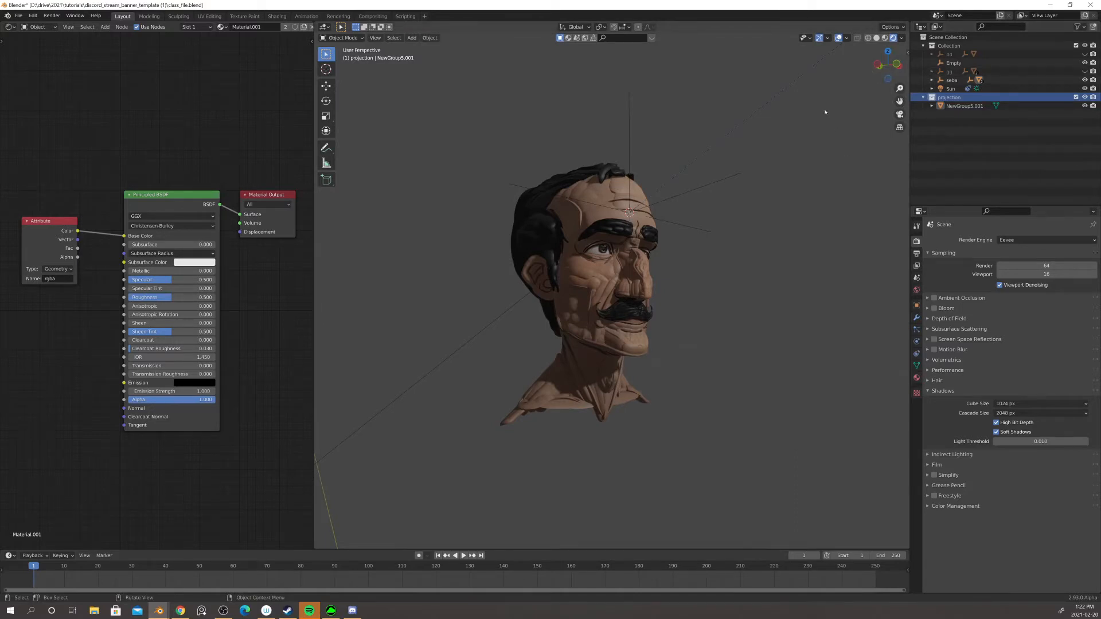
middle_drag(622, 175, 744, 207)
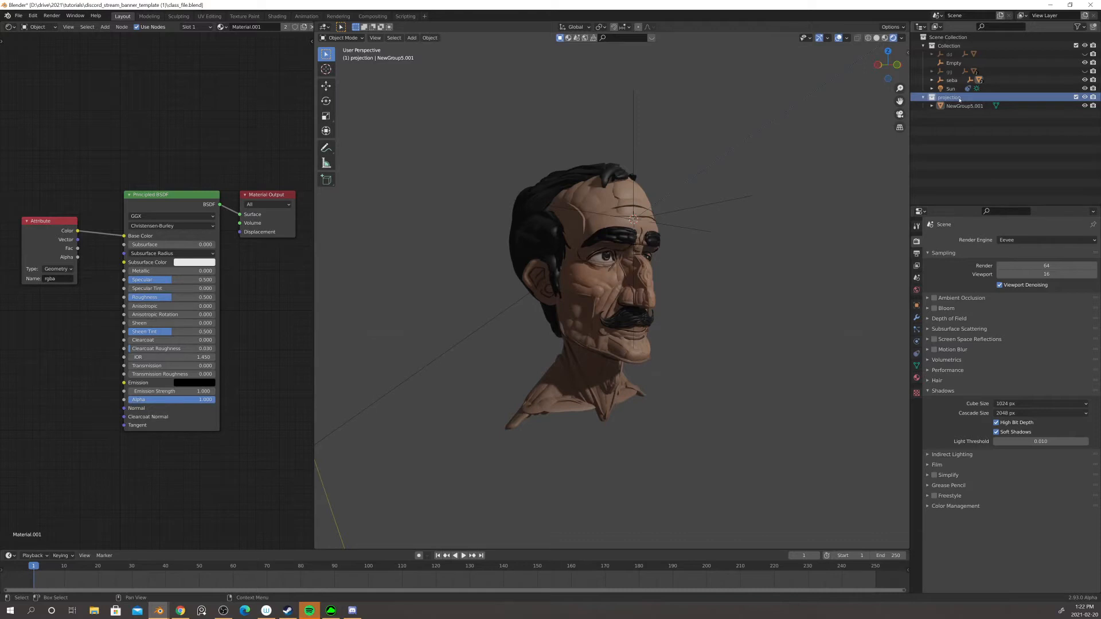
middle_drag(877, 180, 602, 239)
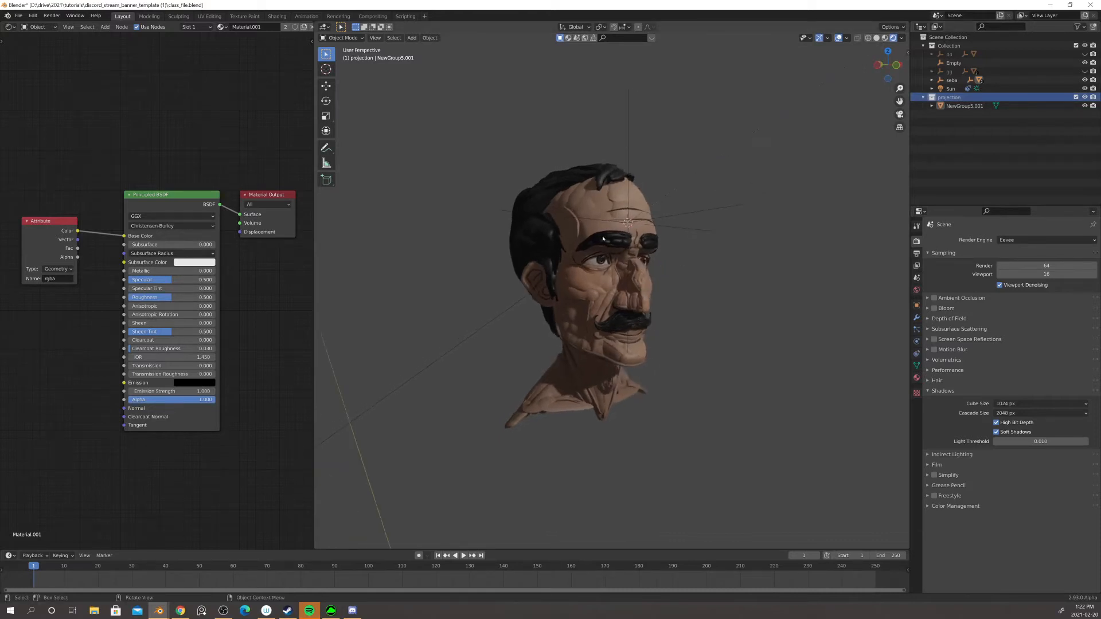
click(964, 105)
middle_drag(716, 247, 716, 247)
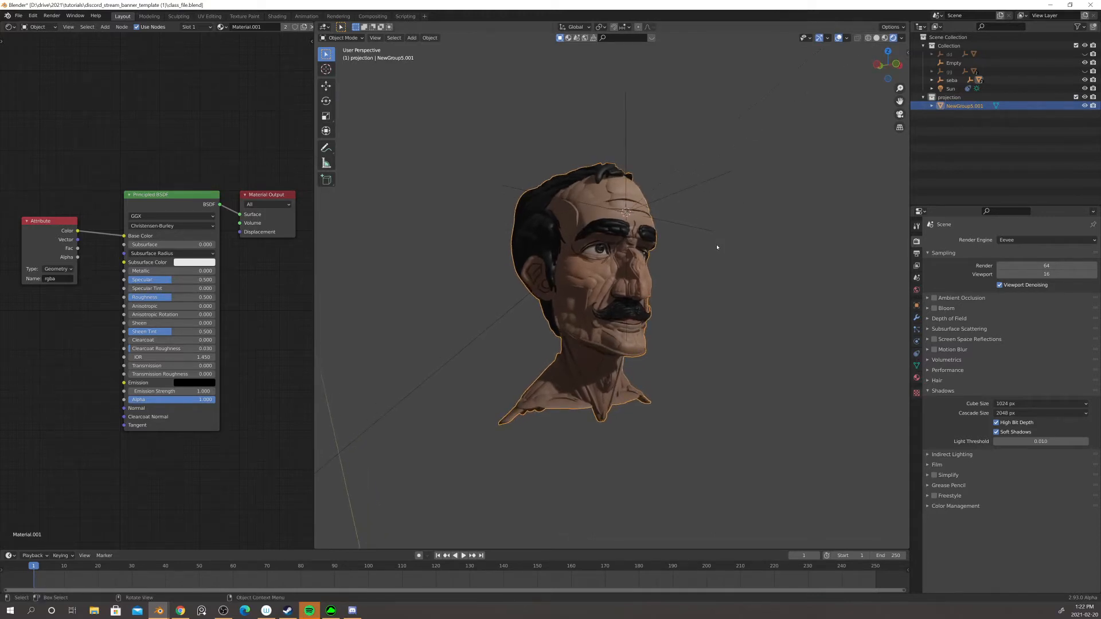
key(KP_Divide)
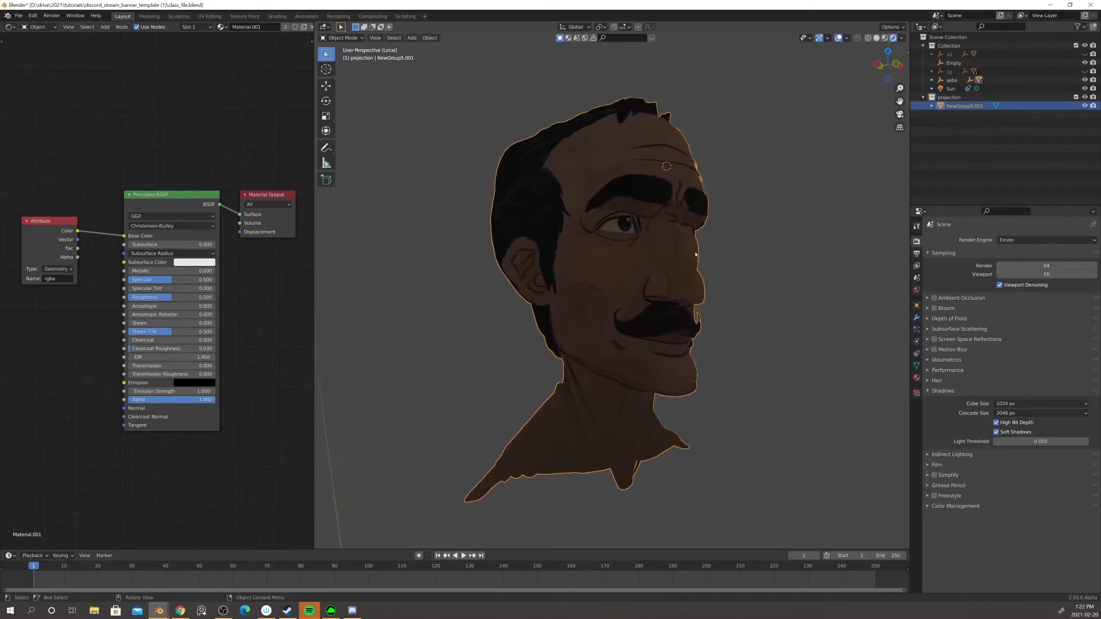
mouse_move(695, 254)
middle_down()
mouse_move(682, 252)
mouse_move(711, 258)
mouse_move(685, 262)
mouse_move(705, 268)
middle_up()
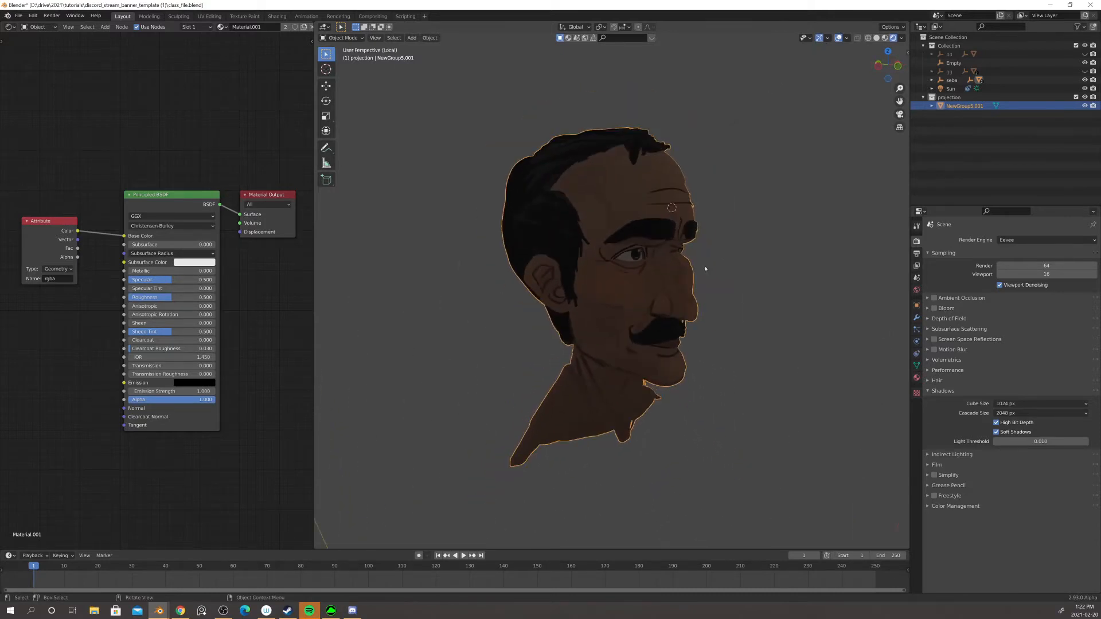
scroll(711, 264, down, 2)
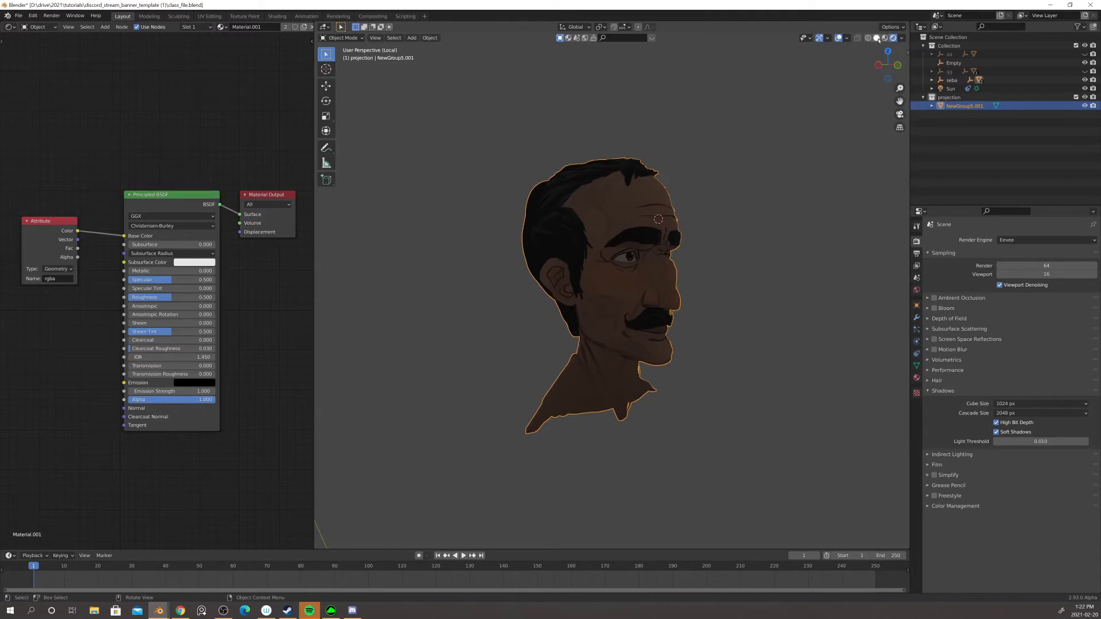
- Switch the viewport to Solid shading and replace its flat lighting with one that reveals the surface relief of the isolated head
click(876, 38)
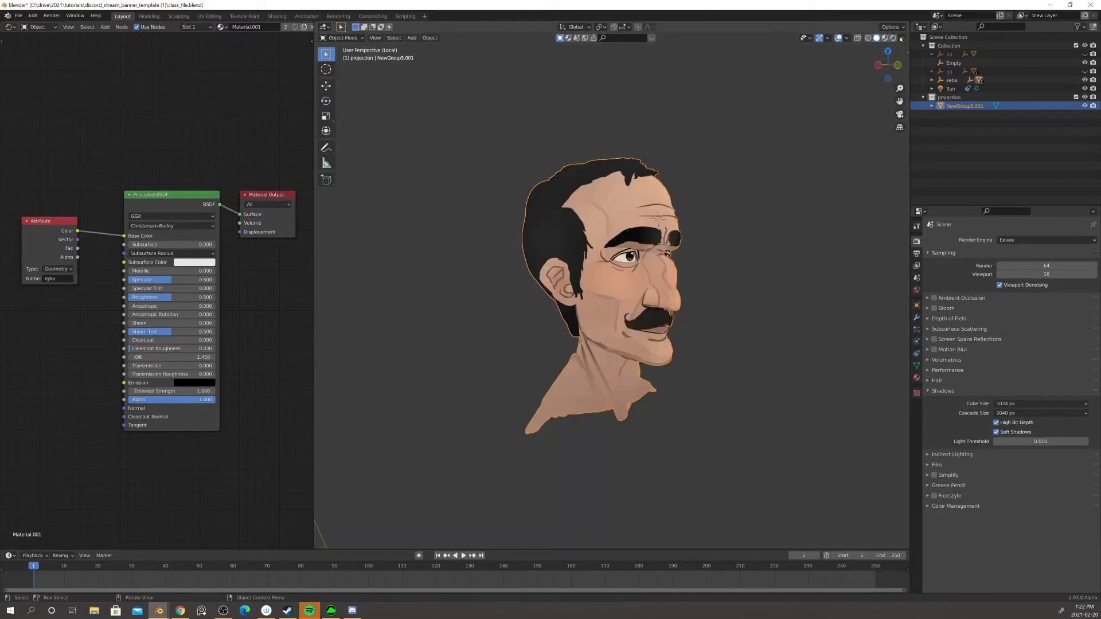
click(900, 38)
click(893, 79)
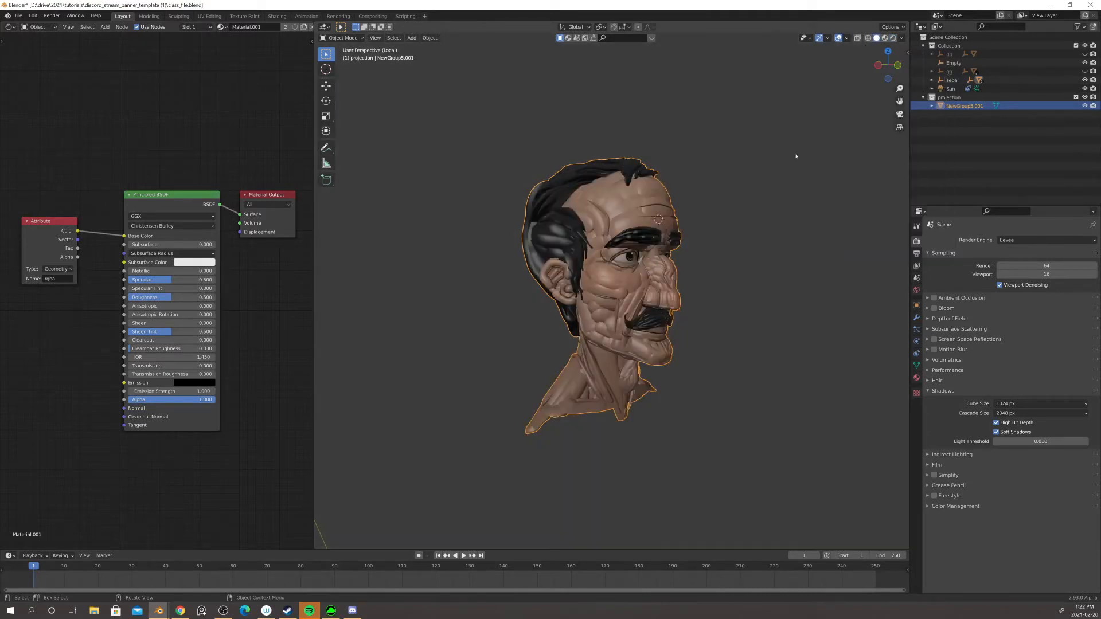
scroll(639, 229, up, 4)
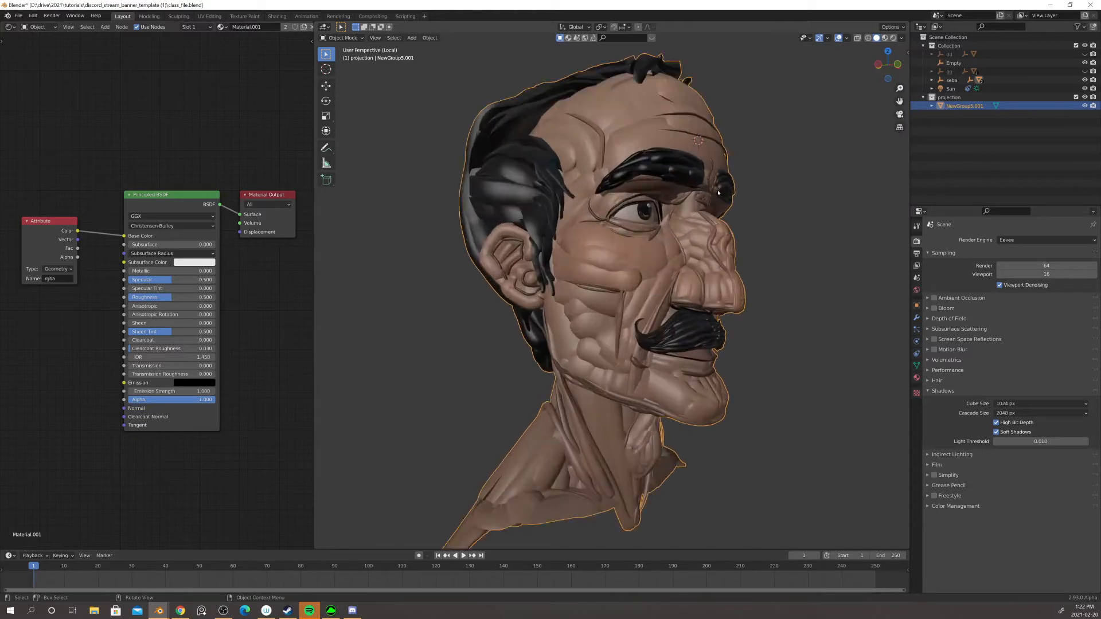
middle_drag(596, 188, 709, 213)
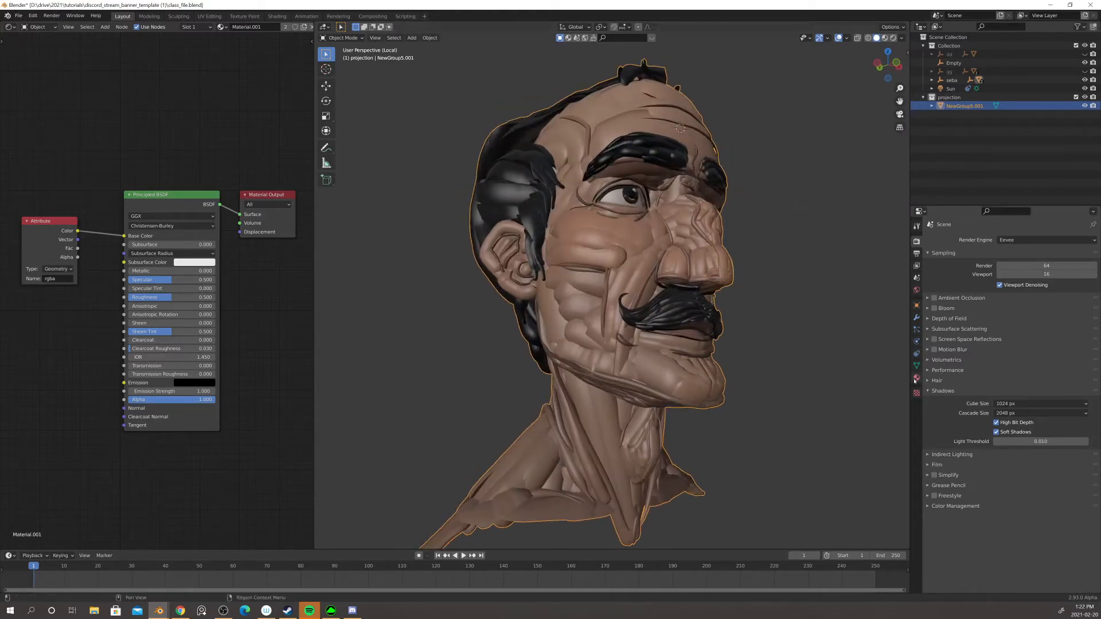
- Add a Subdivision Surface modifier to the duplicate head
click(915, 317)
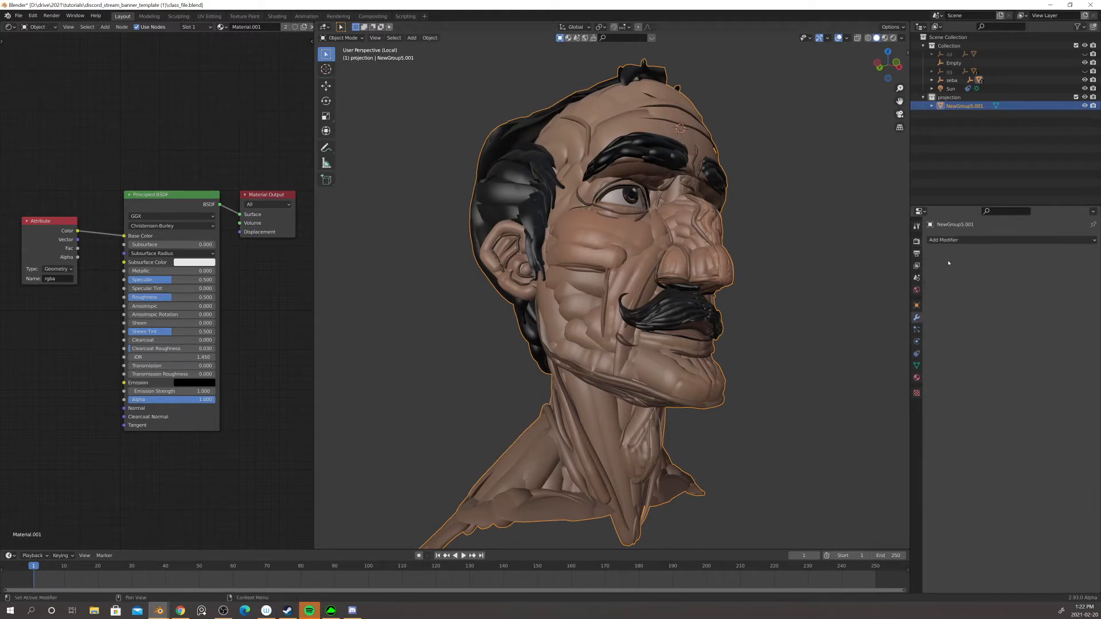
middle_drag(782, 308, 807, 291)
click(808, 290)
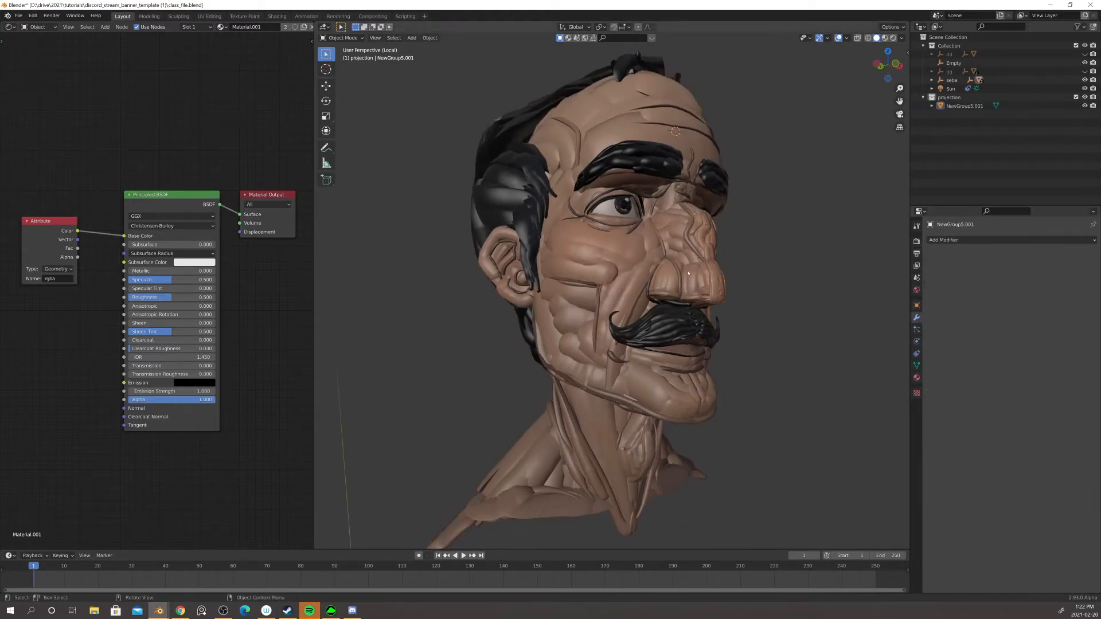
click(688, 273)
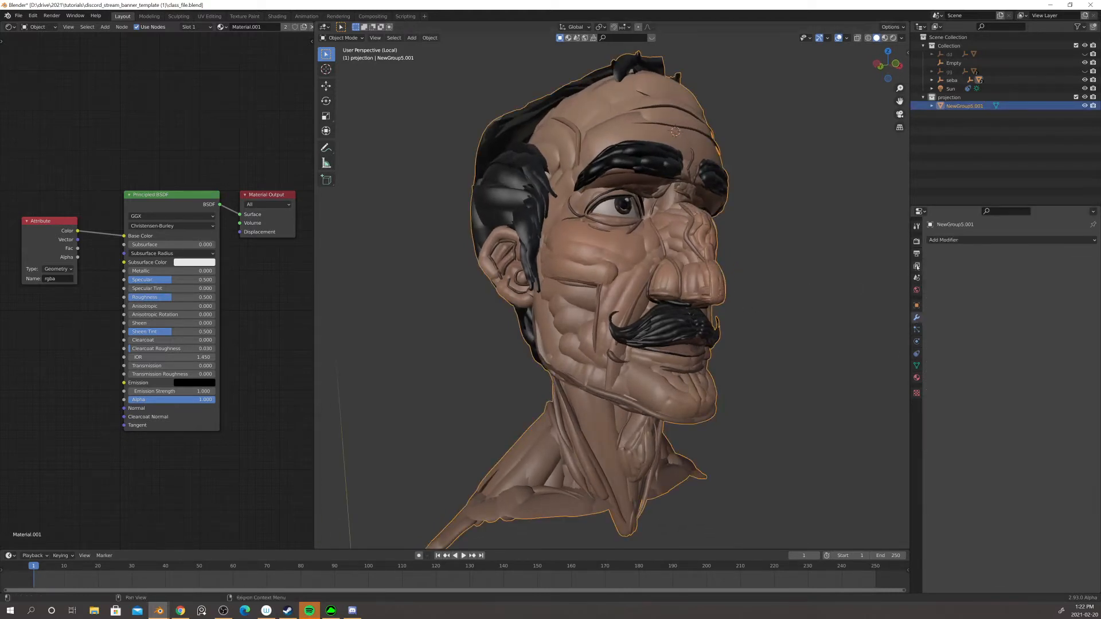
click(947, 241)
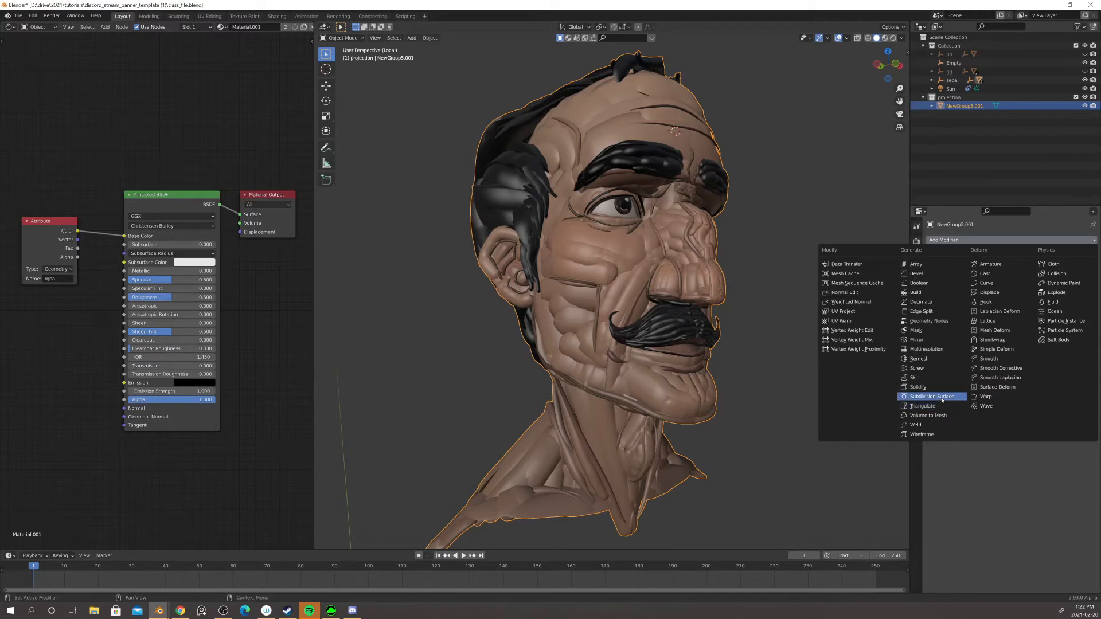
click(931, 396)
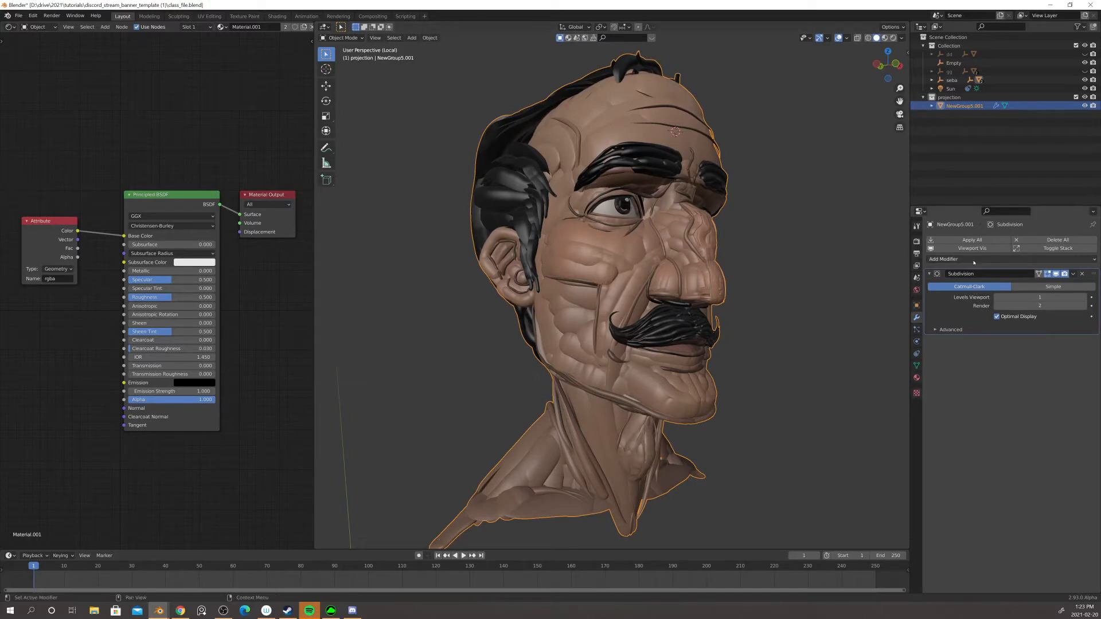
- Examine the subdivided brush-stroke geometry up close on the cheek, forehead and eyebrow
mouse_move(761, 315)
middle_down()
mouse_move(791, 318)
mouse_move(818, 302)
mouse_move(810, 263)
mouse_move(814, 296)
mouse_move(773, 312)
middle_up()
scroll(648, 295, up, 2)
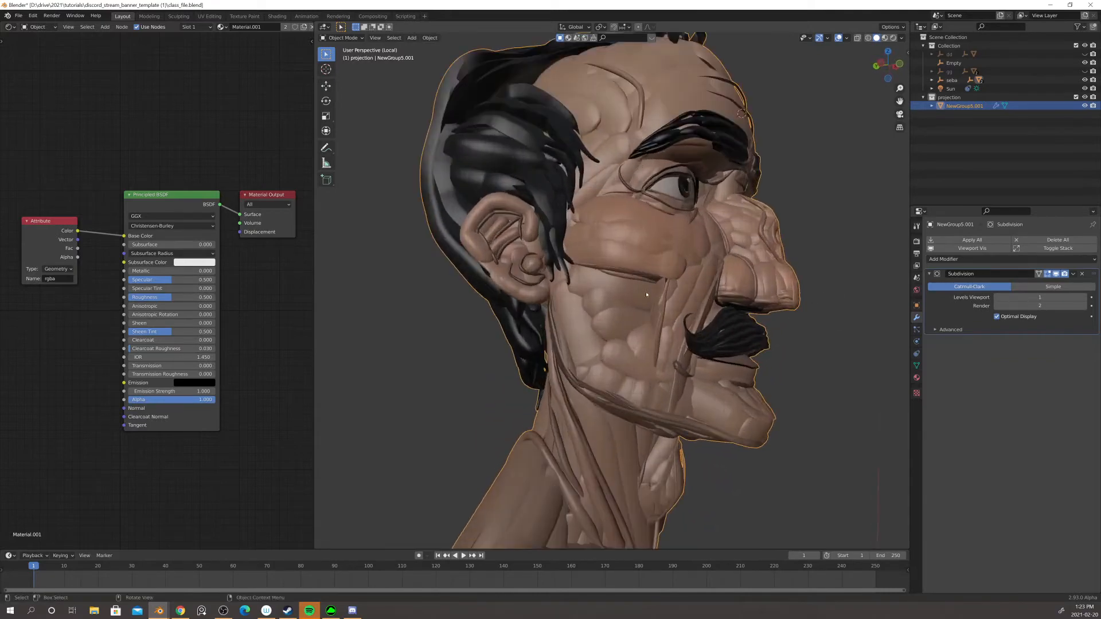
middle_drag(645, 293, 614, 279)
scroll(614, 280, up, 4)
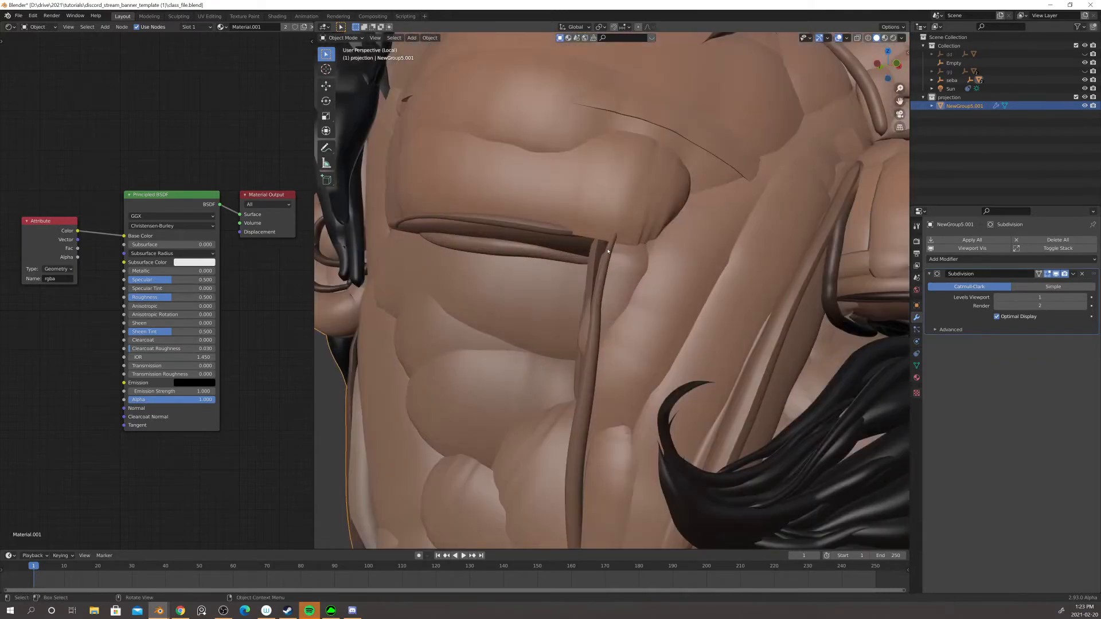
scroll(608, 250, down, 5)
middle_drag(659, 252, 585, 252)
scroll(581, 250, up, 3)
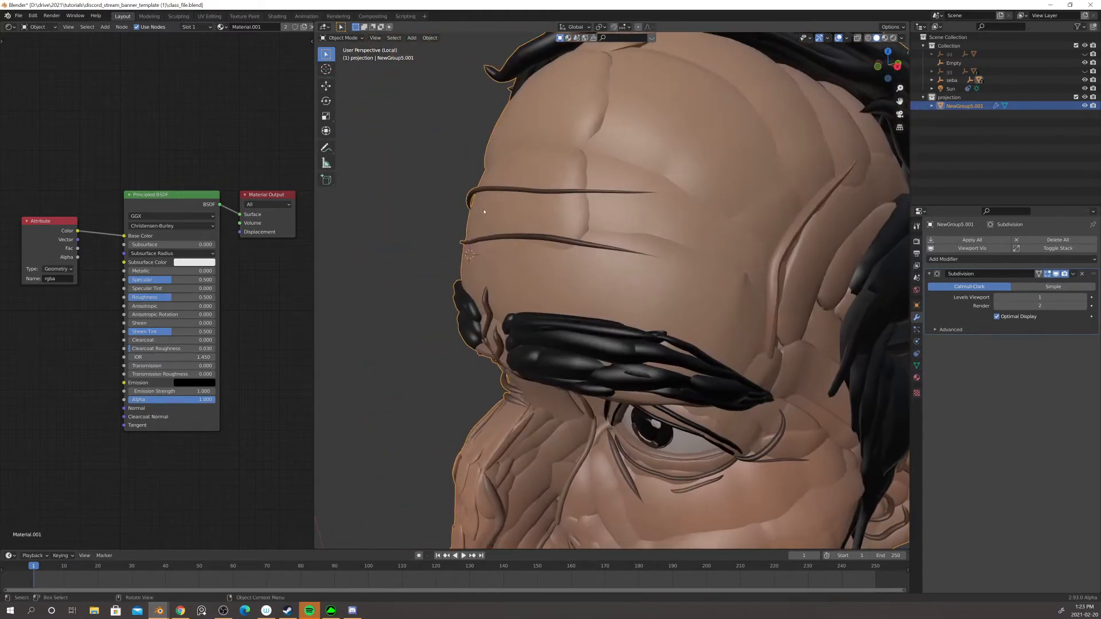
middle_drag(484, 212, 486, 198)
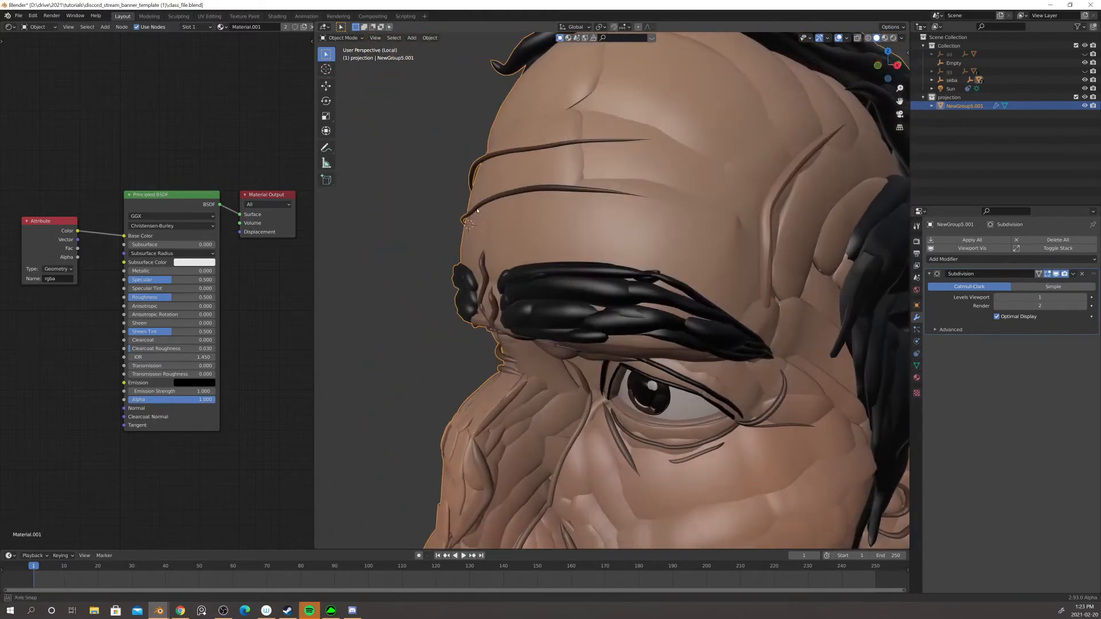
- Add a Displace modifier after the Subdivision modifier on the duplicate head and view the whole displaced shape
click(956, 261)
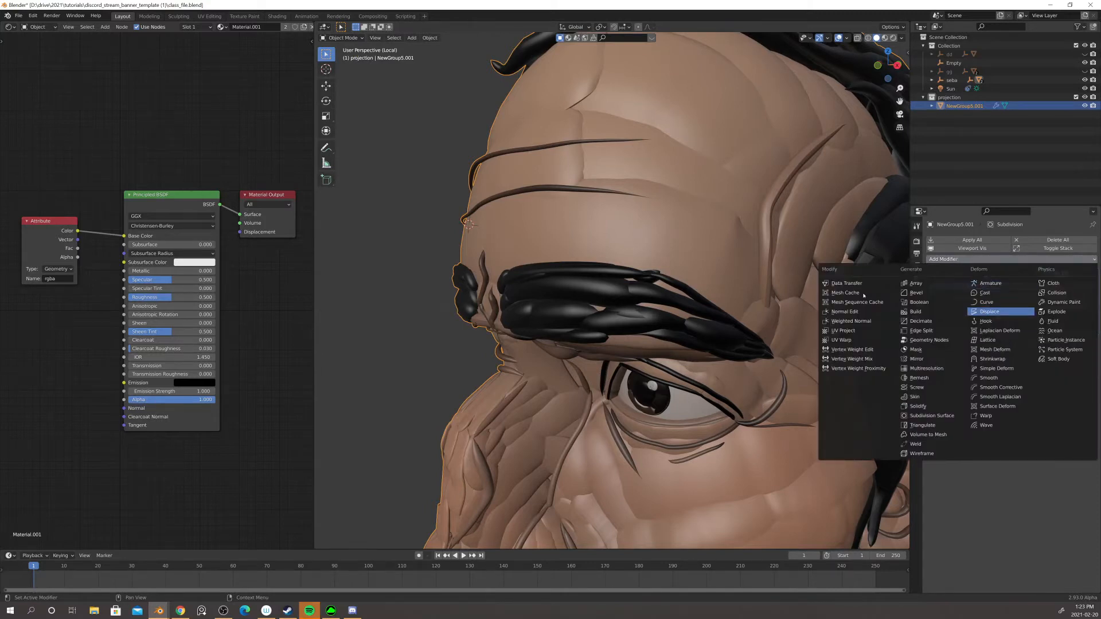
click(990, 311)
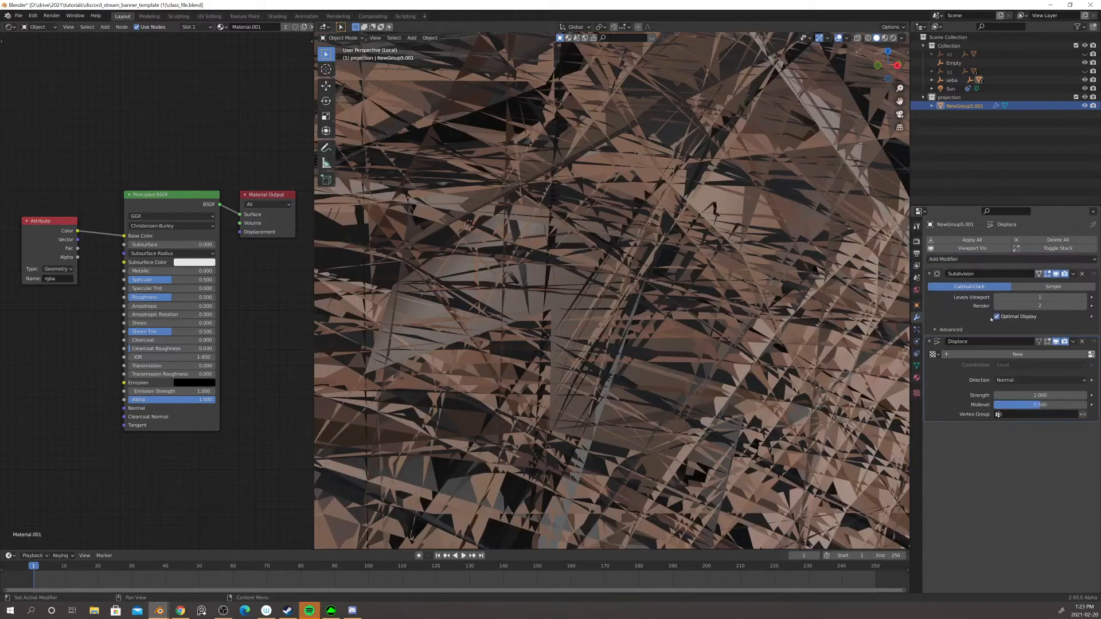
scroll(769, 307, down, 8)
scroll(768, 308, down, 4)
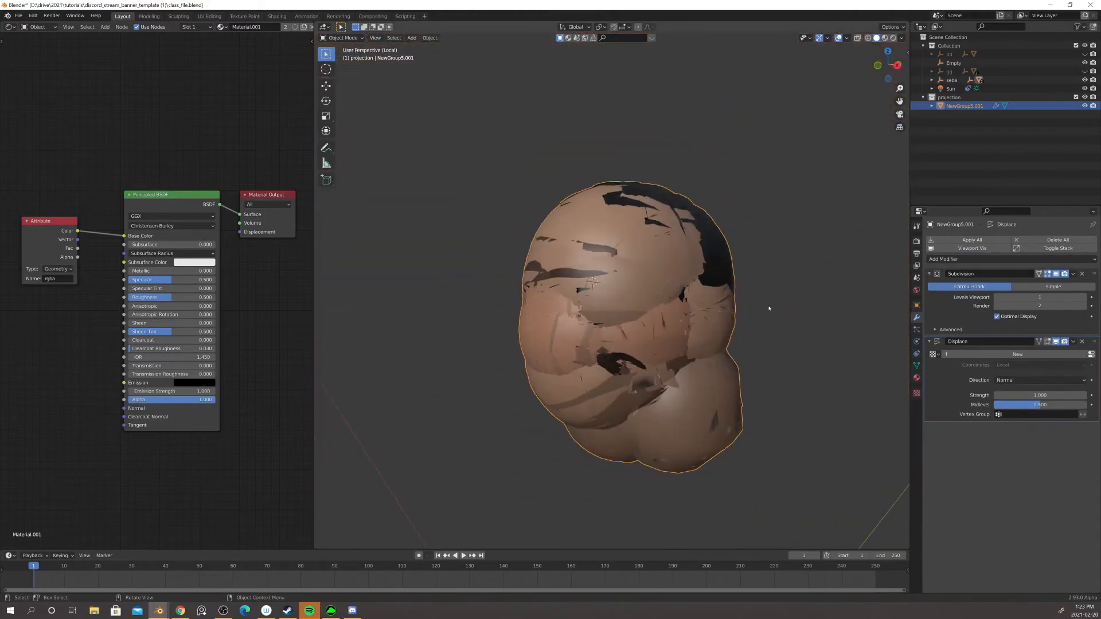
middle_drag(769, 307, 871, 312)
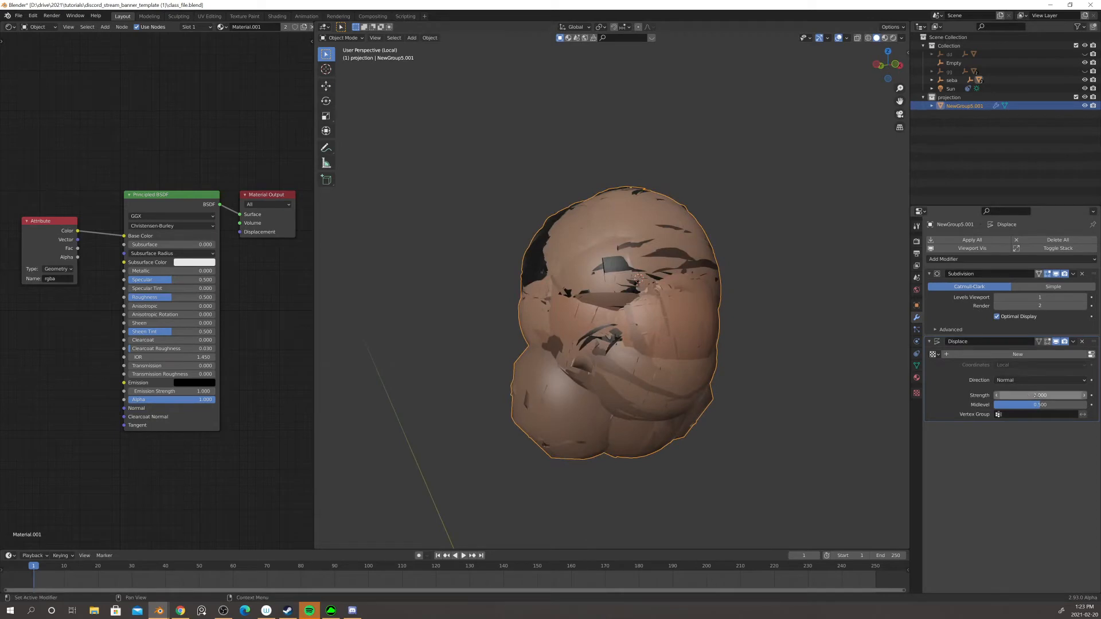
- Set the Displace modifier's strength to 0.1
click(1036, 395)
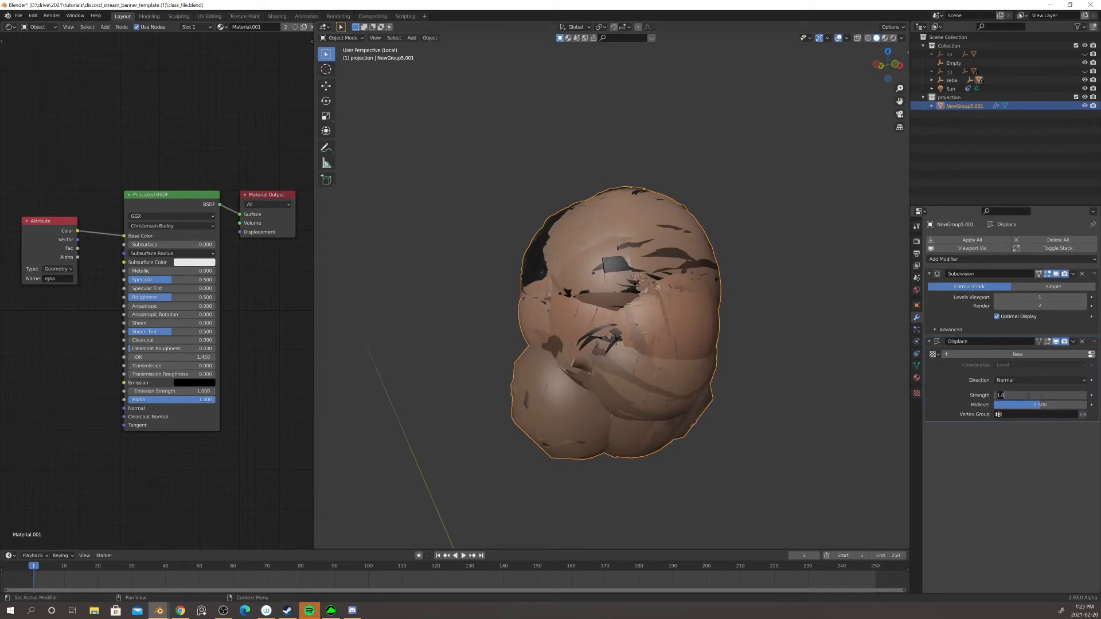
key(BackSpace)
text(.1)
key(Return)
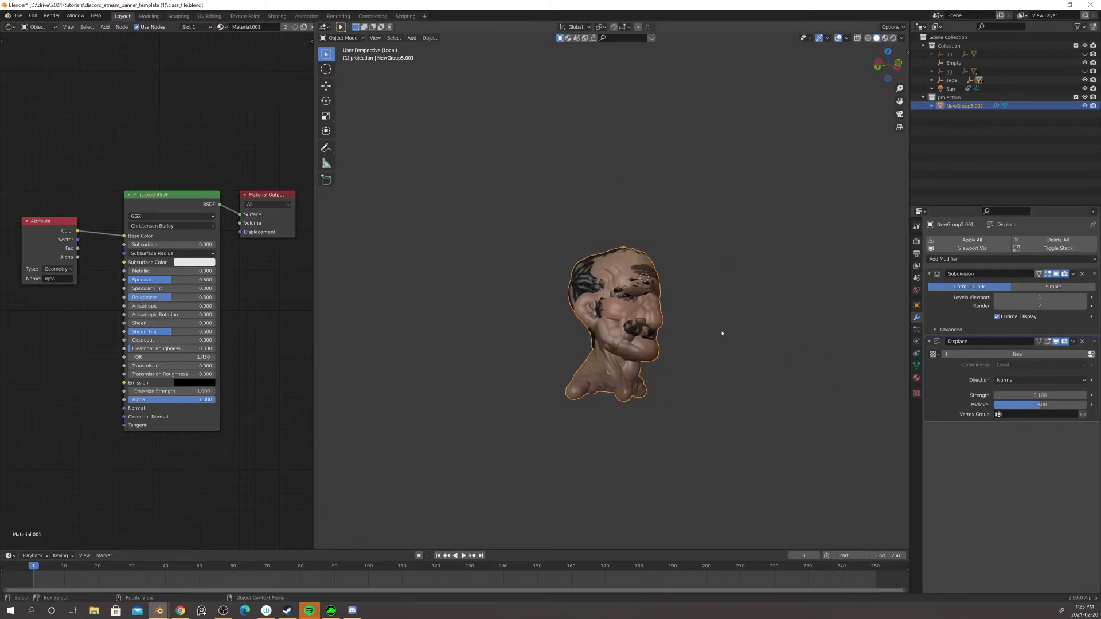
- Set the Displace modifier's strength to 0.02 on the duplicate head
scroll(720, 332, up, 3)
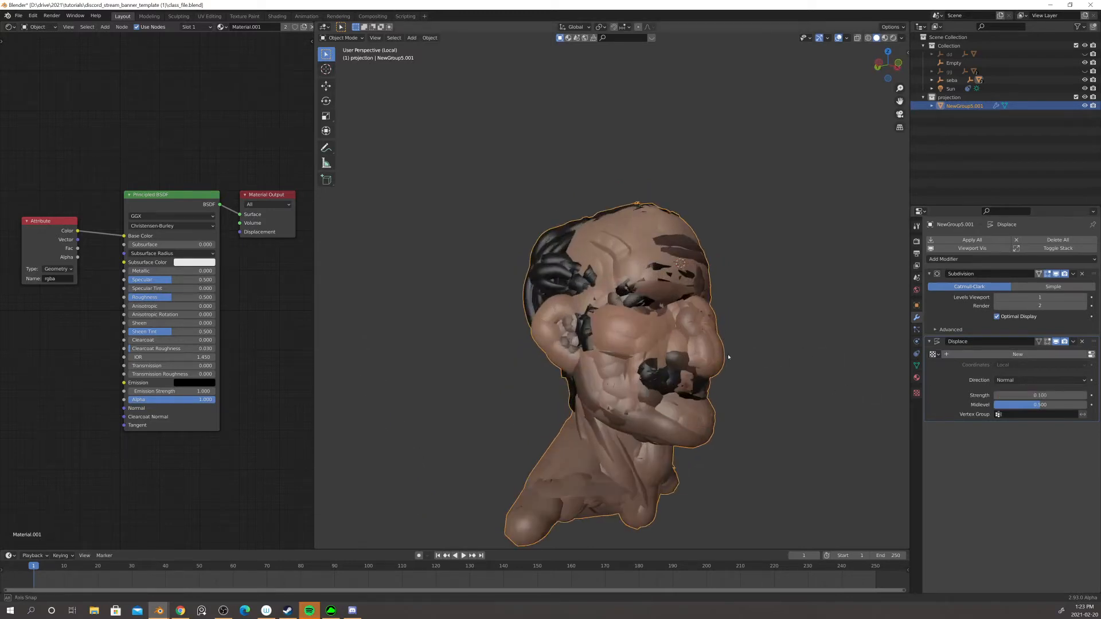
click(1028, 395)
text(0)
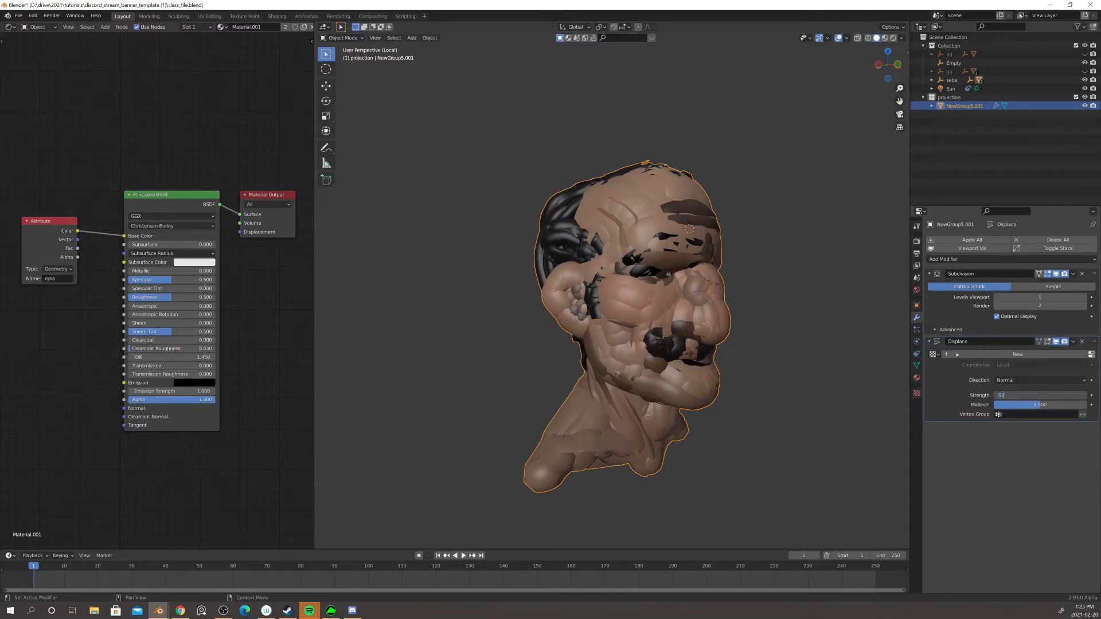
text(.02)
key(Return)
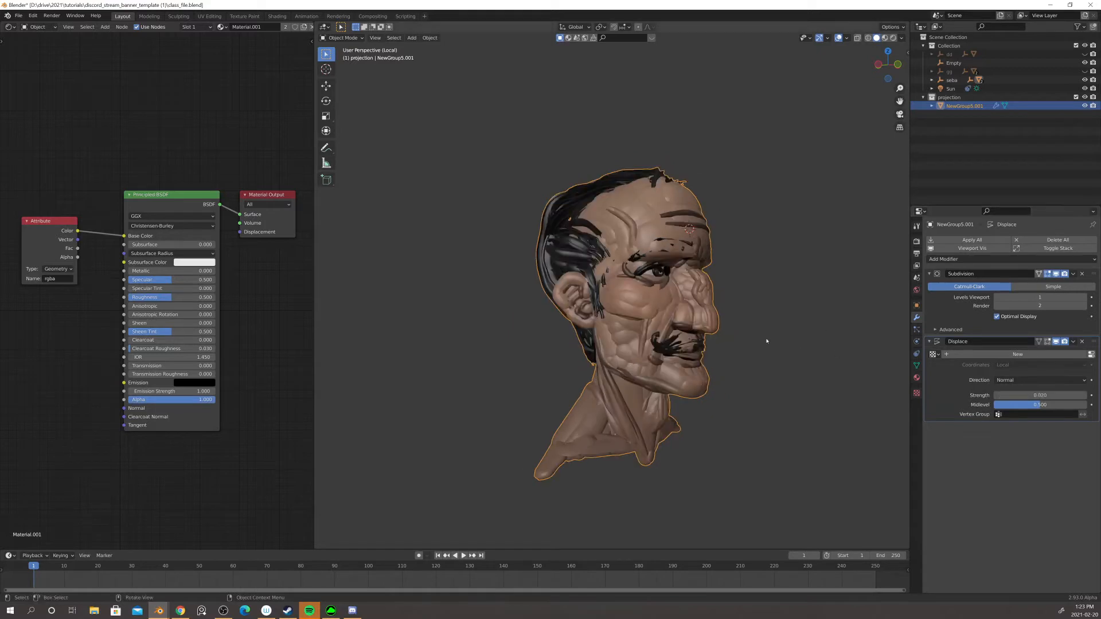
- Reduce the Displace modifier's strength to 0.005
mouse_move(767, 344)
middle_down()
mouse_move(737, 336)
mouse_move(744, 321)
mouse_move(774, 348)
mouse_move(737, 347)
mouse_move(695, 309)
mouse_move(746, 319)
middle_up()
scroll(696, 310, up, 2)
click(1030, 396)
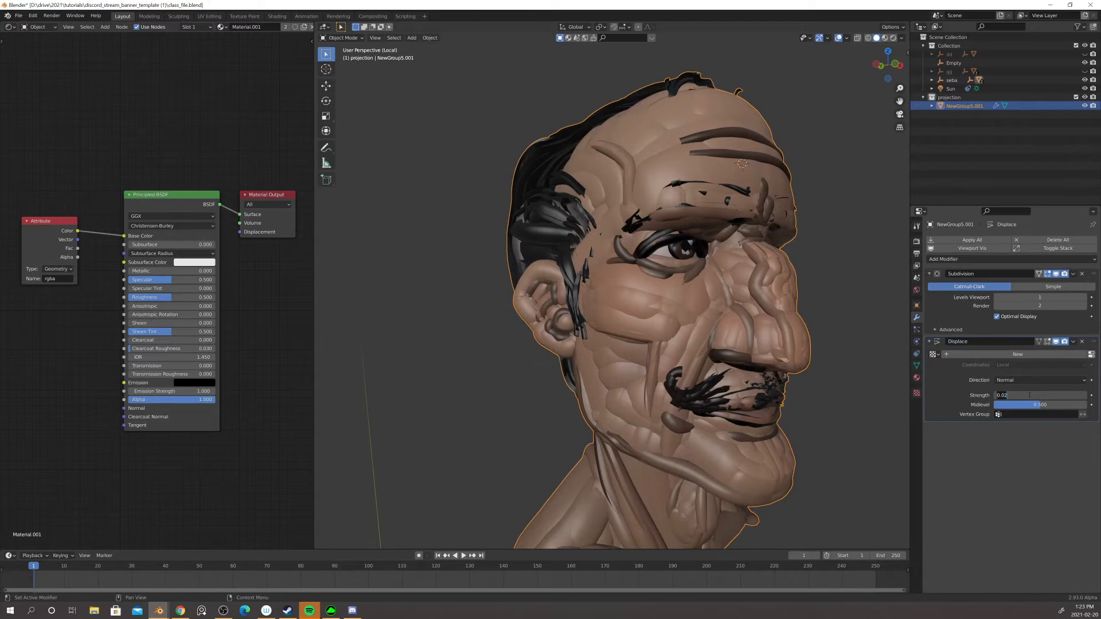
key(BackSpace)
key(Return)
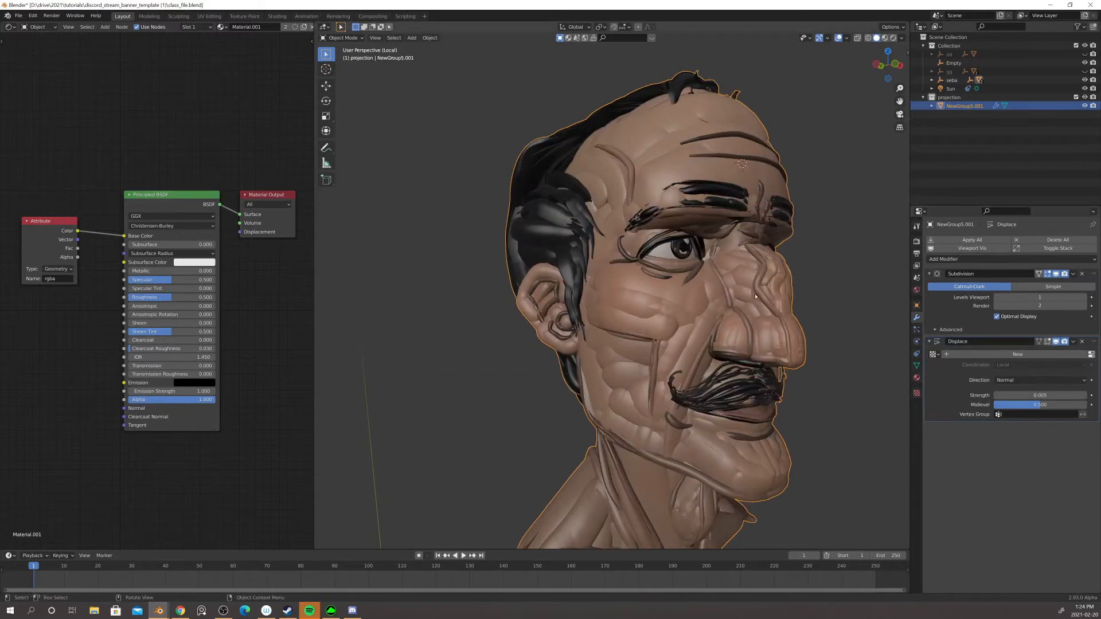
- Add a Remesh modifier after the Displace modifier on the duplicate head
middle_drag(786, 246, 497, 336)
scroll(716, 275, down, 2)
scroll(650, 325, up, 4)
scroll(491, 333, up, 4)
scroll(497, 336, down, 8)
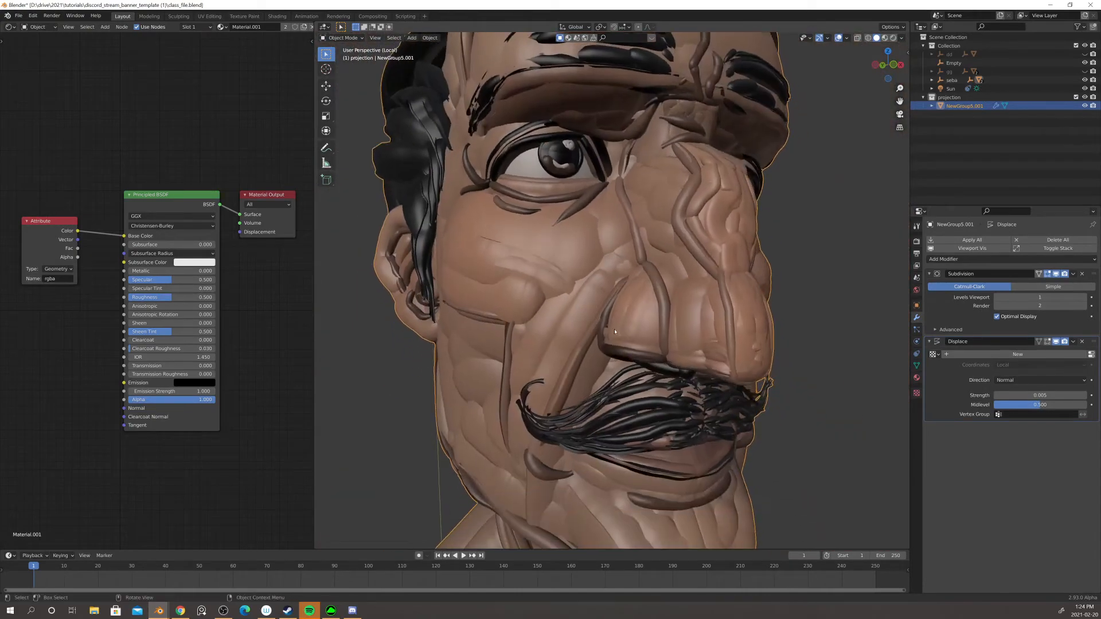
click(941, 259)
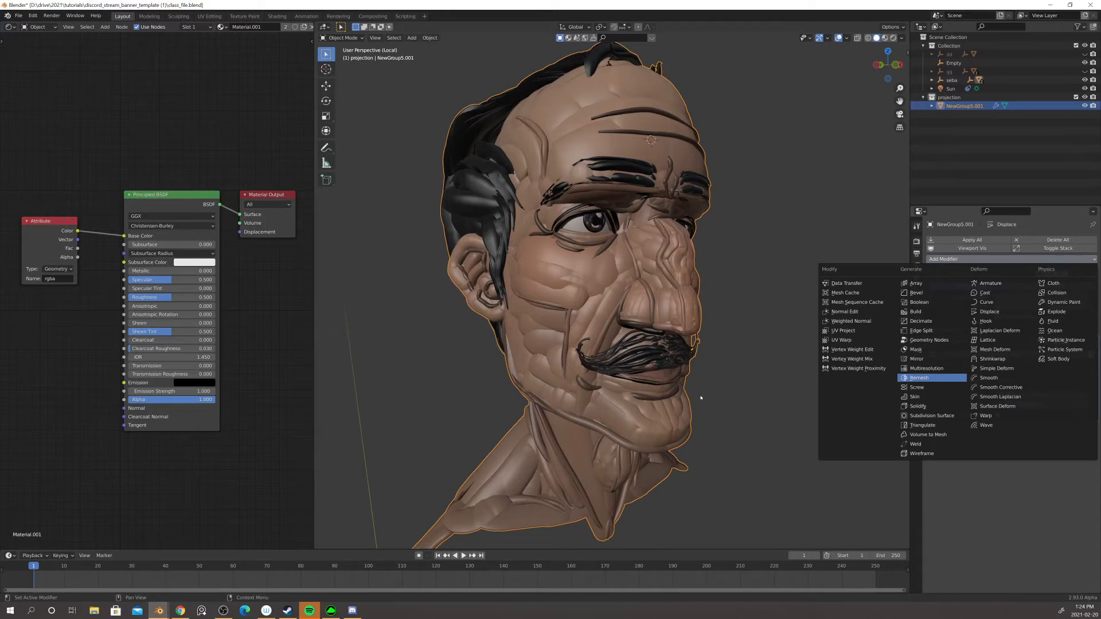
click(916, 381)
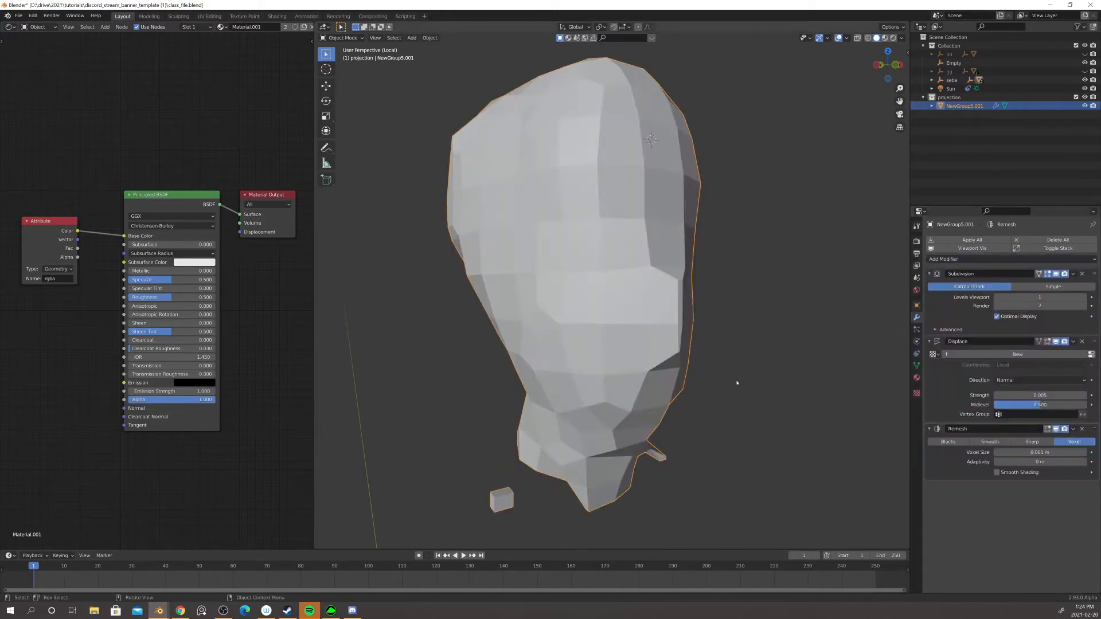
mouse_move(737, 383)
middle_down()
mouse_move(747, 387)
mouse_move(737, 385)
middle_up()
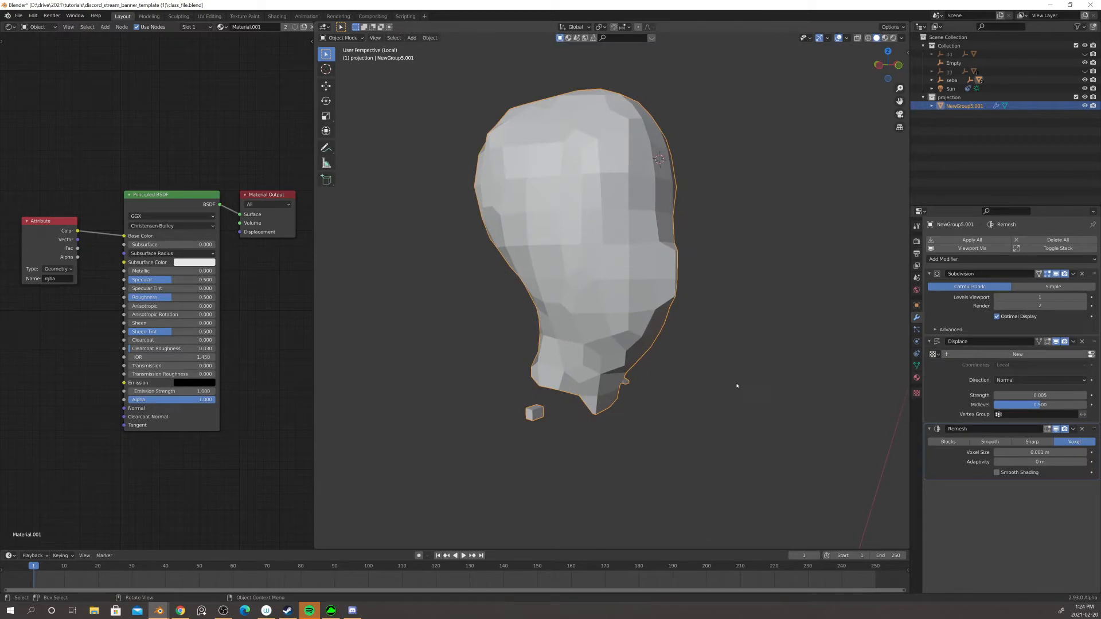
- Set the Remesh modifier's voxel size to 0.0001 m and view the remeshed head
click(1045, 452)
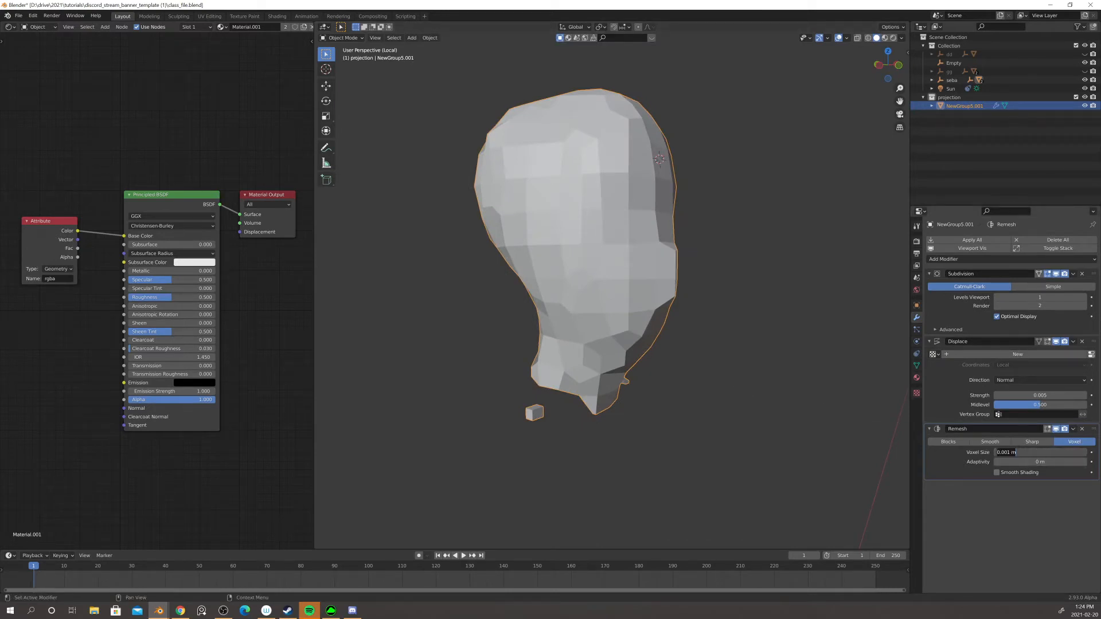
key(Return)
text(0)
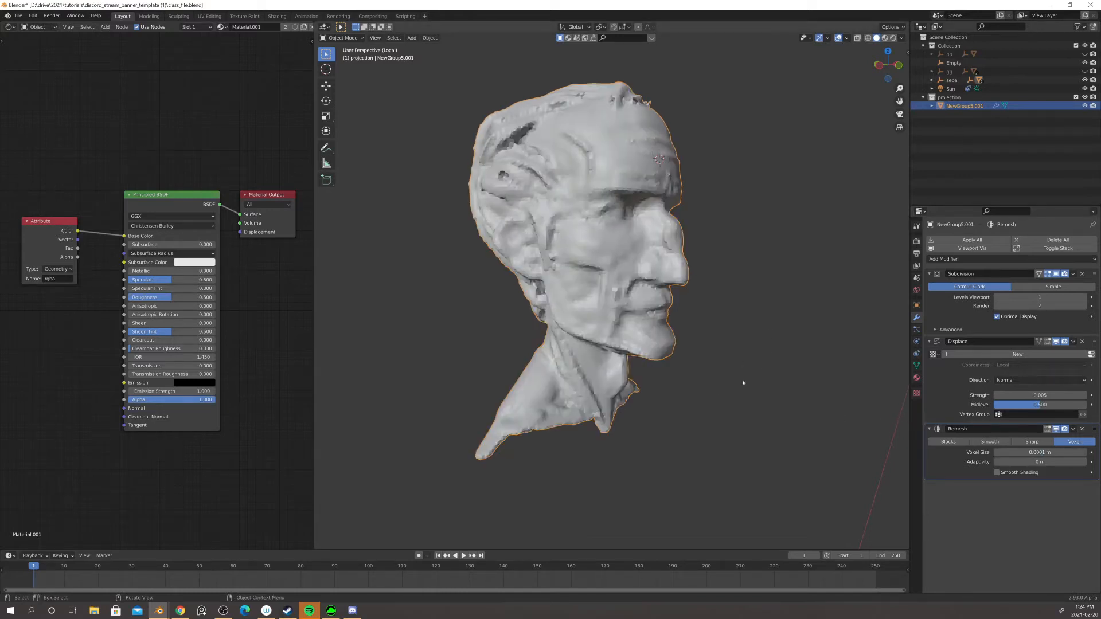
mouse_move(742, 383)
middle_down()
mouse_move(677, 386)
mouse_move(726, 390)
middle_up()
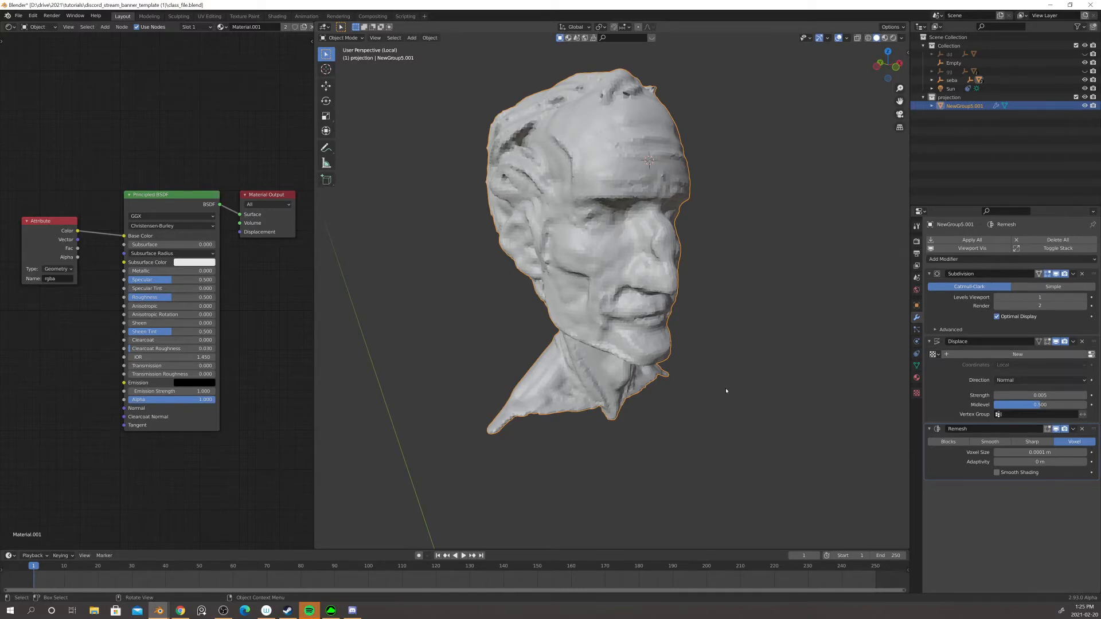
mouse_move(725, 391)
middle_down()
mouse_move(717, 352)
mouse_move(756, 361)
mouse_move(723, 370)
mouse_move(721, 346)
middle_up()
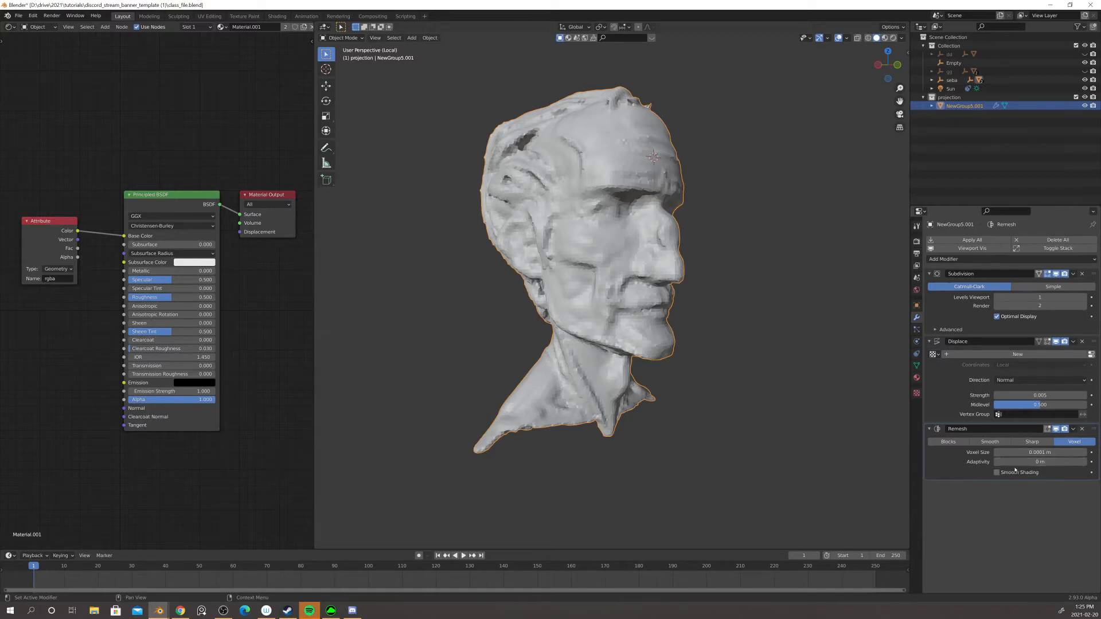
- Enable Smooth Shading on the Remesh modifier and check the smoothed head from several angles
middle_drag(811, 430, 806, 455)
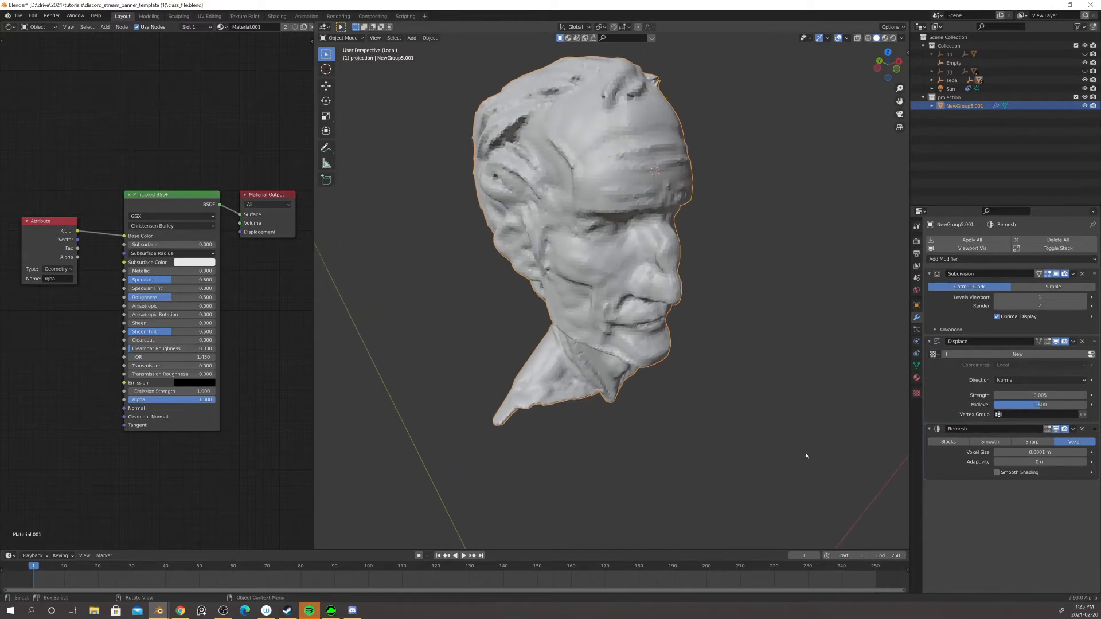
scroll(806, 456, down, 1)
scroll(806, 455, down, 1)
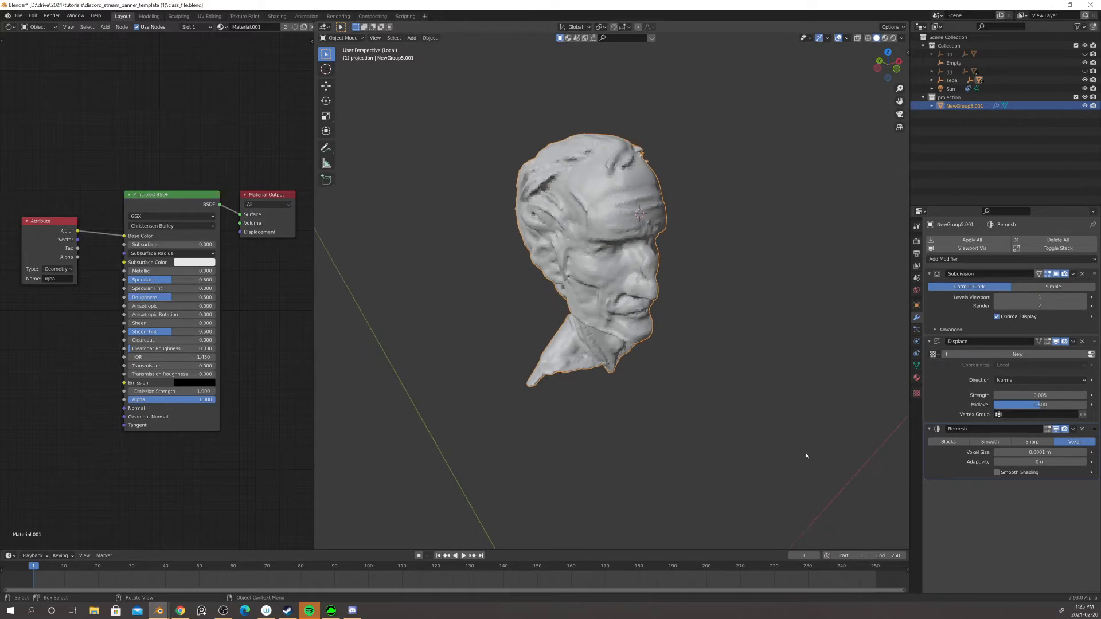
scroll(806, 455, up, 2)
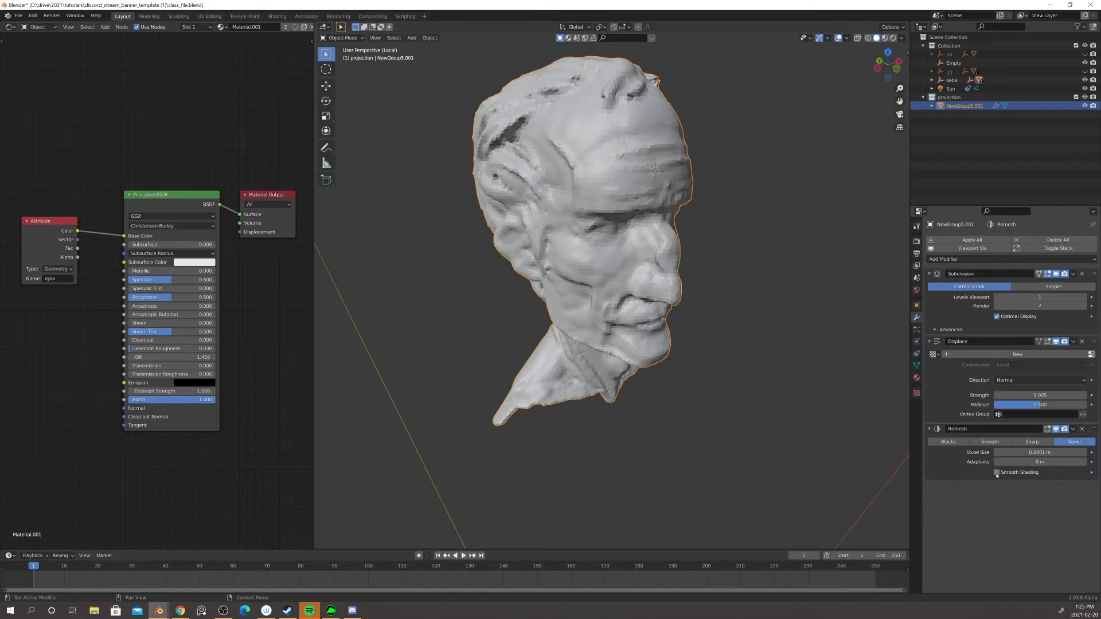
click(996, 473)
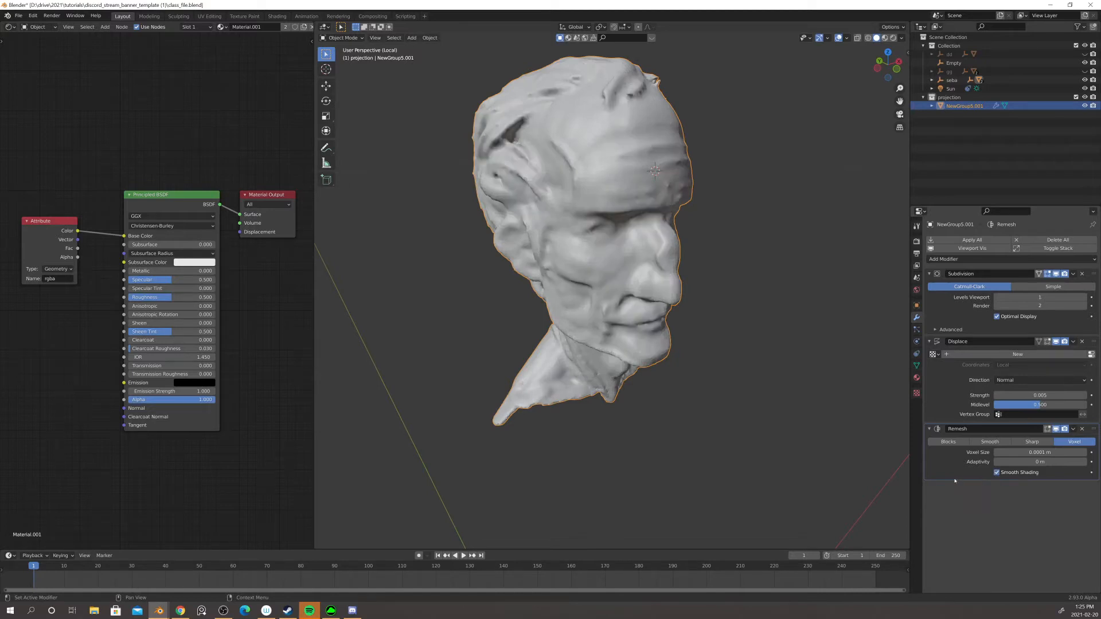
middle_drag(821, 444, 717, 401)
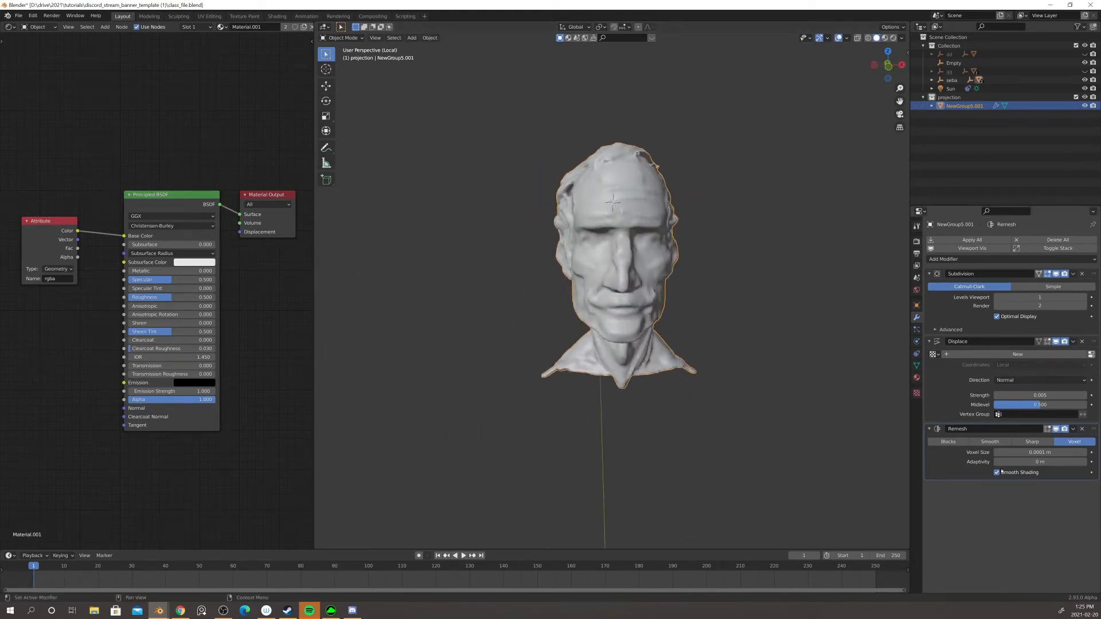
middle_drag(825, 413, 718, 308)
scroll(800, 375, up, 3)
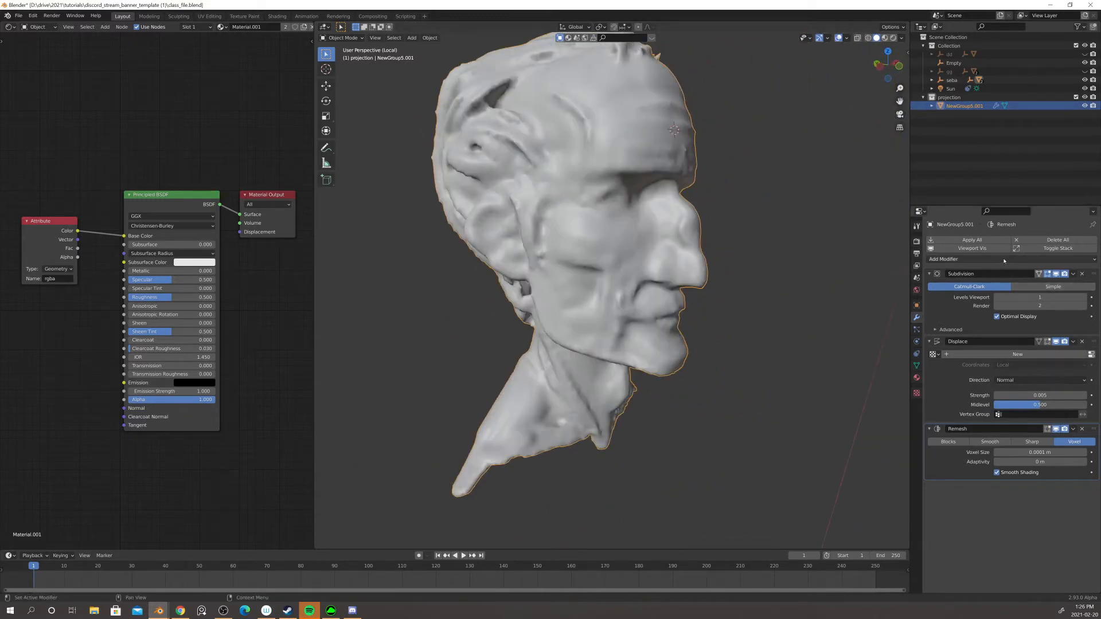
- Add a second Subdivision Surface modifier after Remesh and set its render level to 1
click(1032, 259)
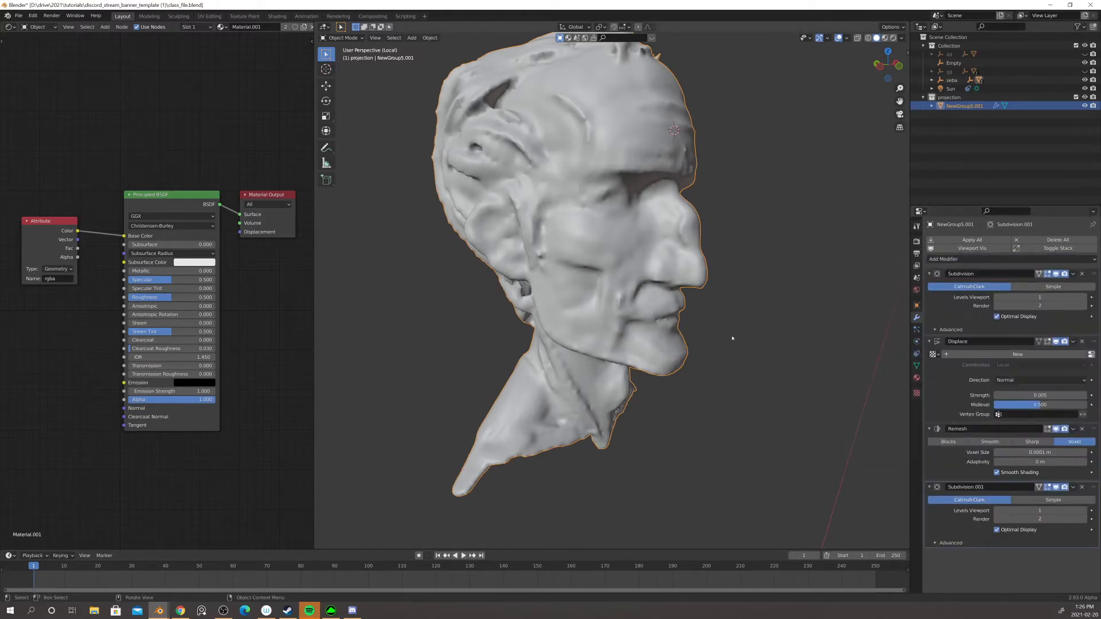
middle_drag(732, 339, 734, 367)
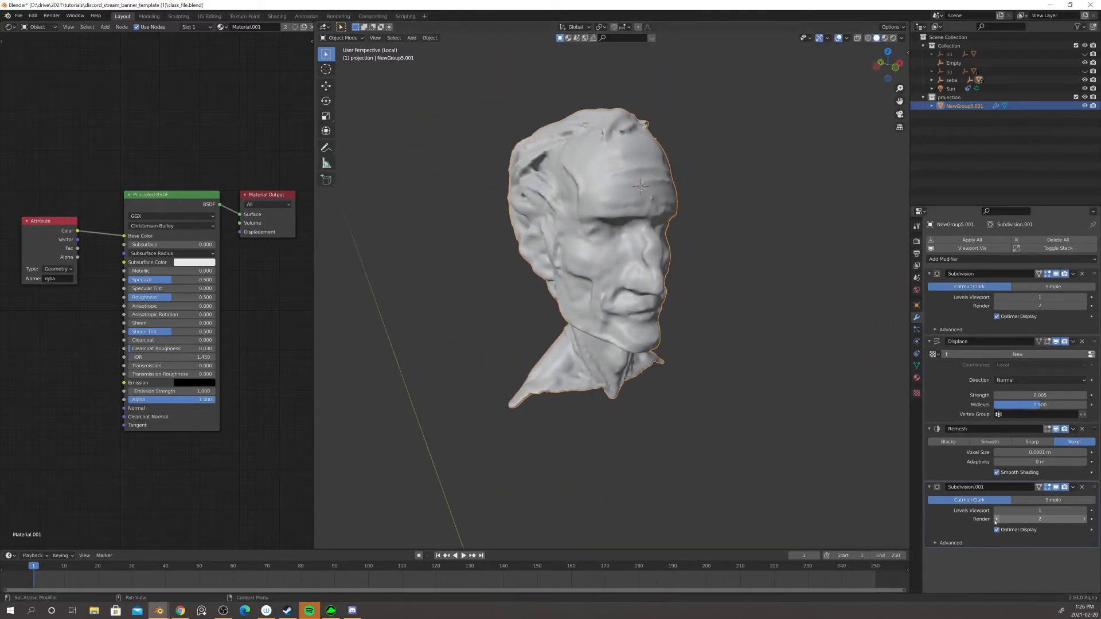
click(996, 519)
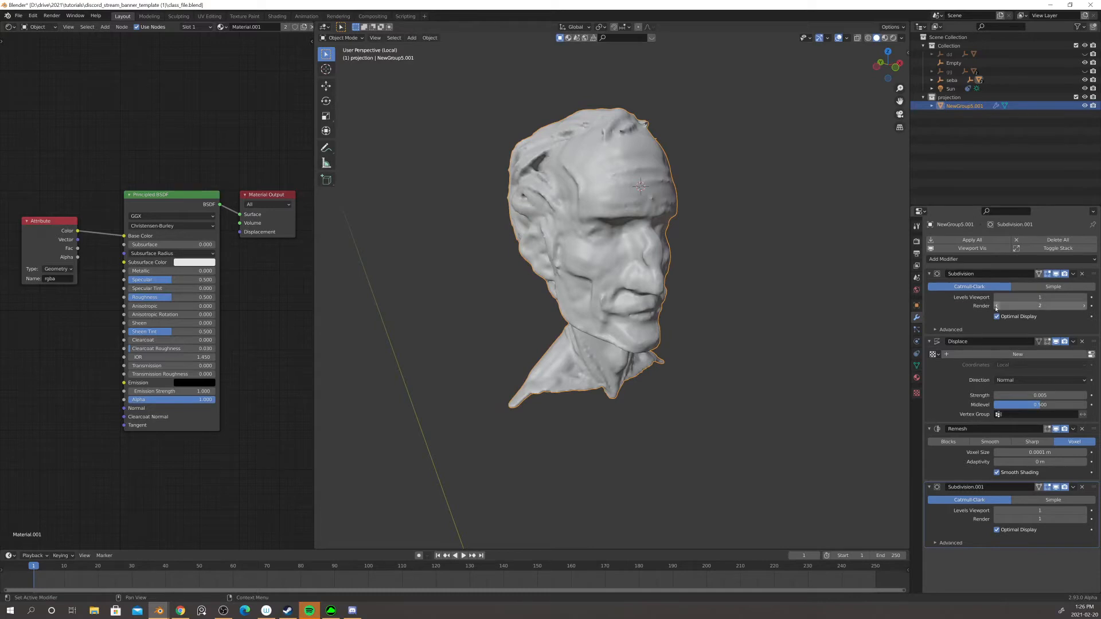
mouse_move(782, 393)
middle_down()
mouse_move(728, 388)
mouse_move(803, 389)
mouse_move(757, 387)
mouse_move(788, 380)
mouse_move(797, 387)
mouse_move(760, 395)
middle_up()
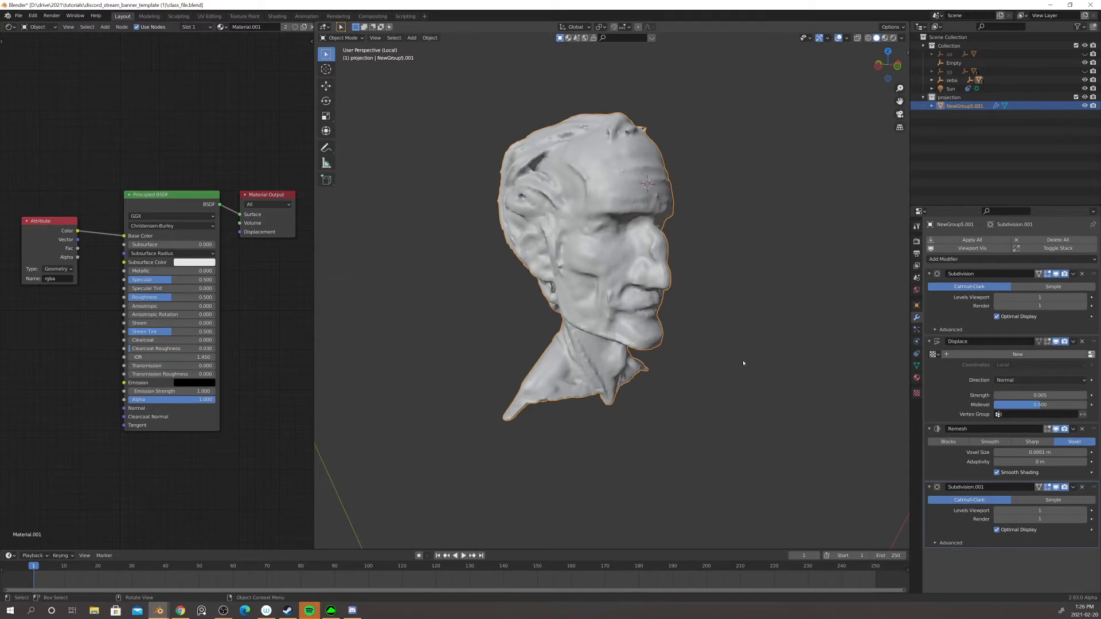
mouse_move(743, 363)
middle_down()
mouse_move(786, 352)
mouse_move(717, 364)
mouse_move(737, 364)
middle_up()
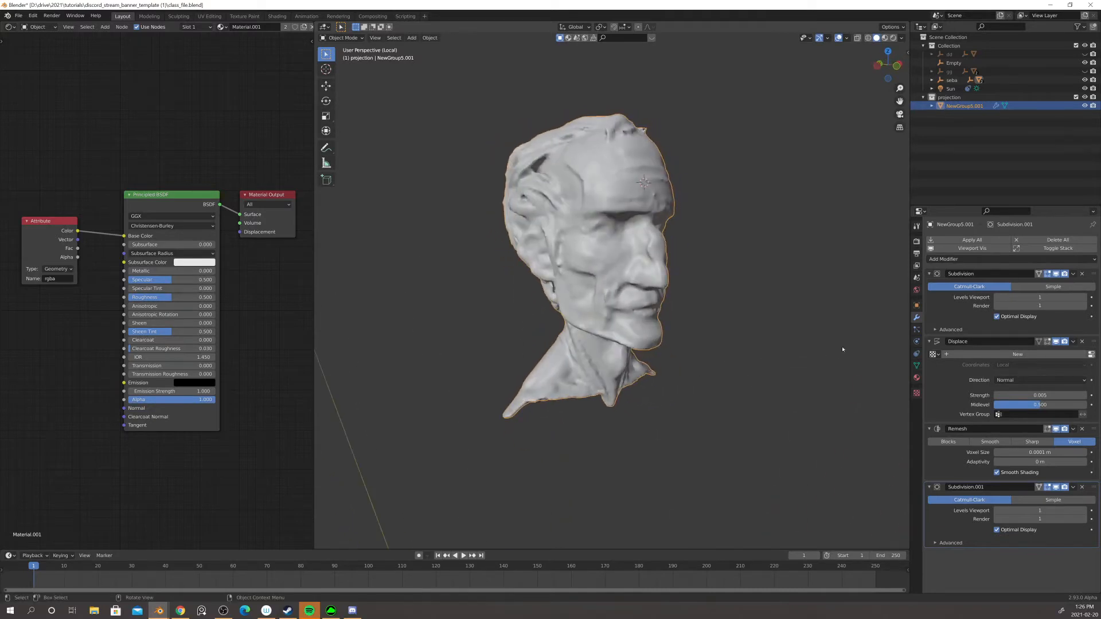
middle_drag(642, 226, 722, 243)
scroll(735, 253, up, 3)
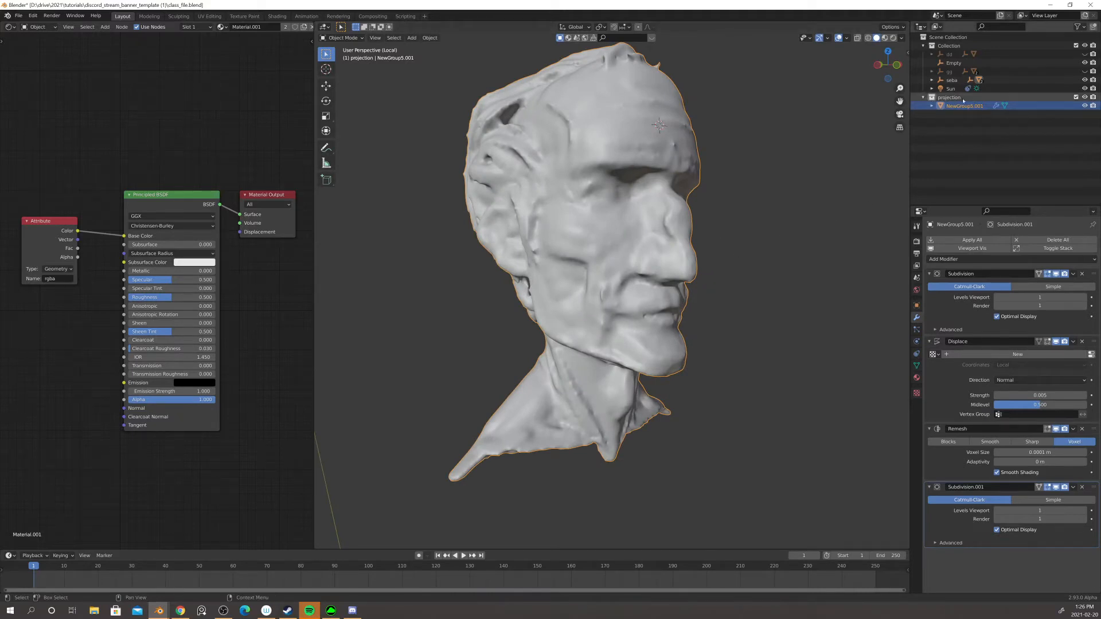
- Exclude the projection collection from the view layer and show the original head in rendered viewport shading outside local view
click(1075, 97)
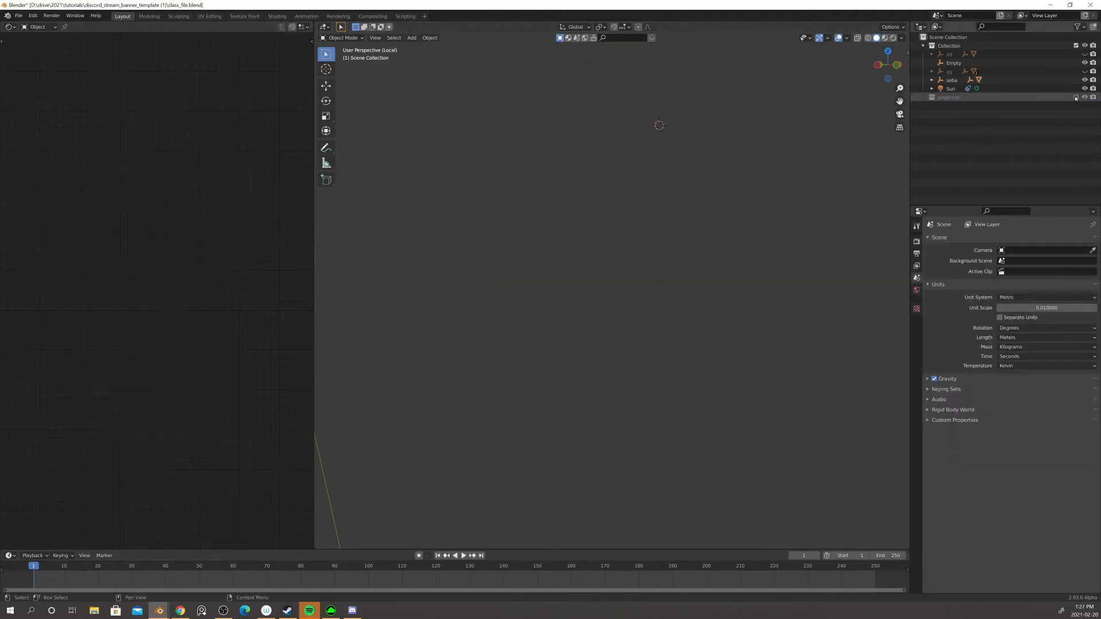
key(KP_Divide)
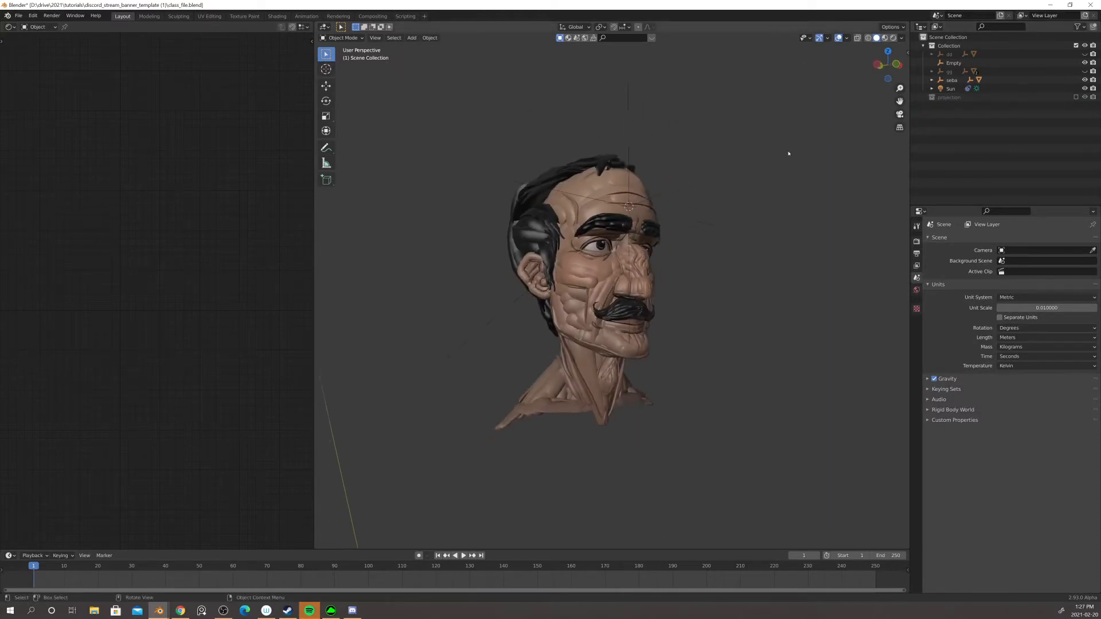
middle_drag(788, 155, 667, 261)
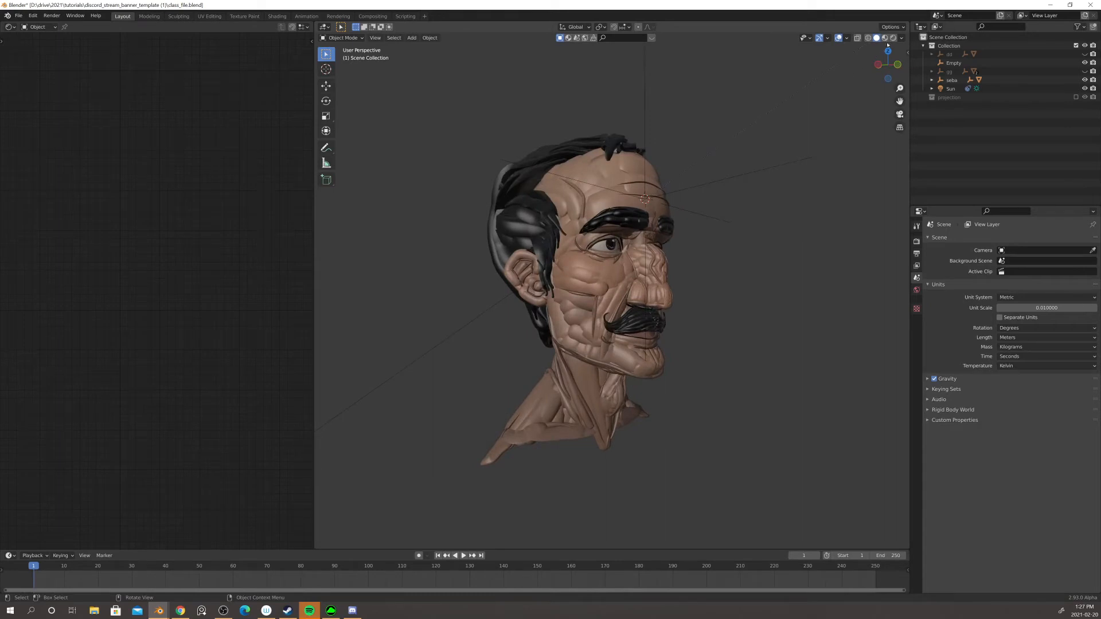
click(893, 38)
mouse_move(719, 221)
middle_down()
mouse_move(690, 236)
mouse_move(729, 233)
middle_up()
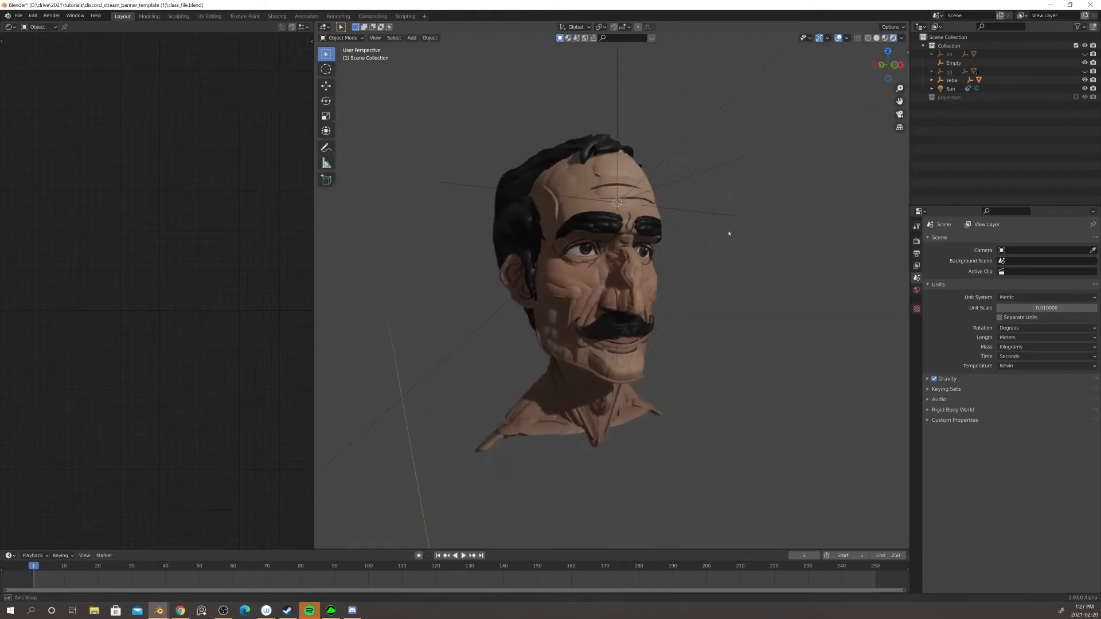
- Add a Data Transfer modifier to the original vertex-coloured head
click(583, 277)
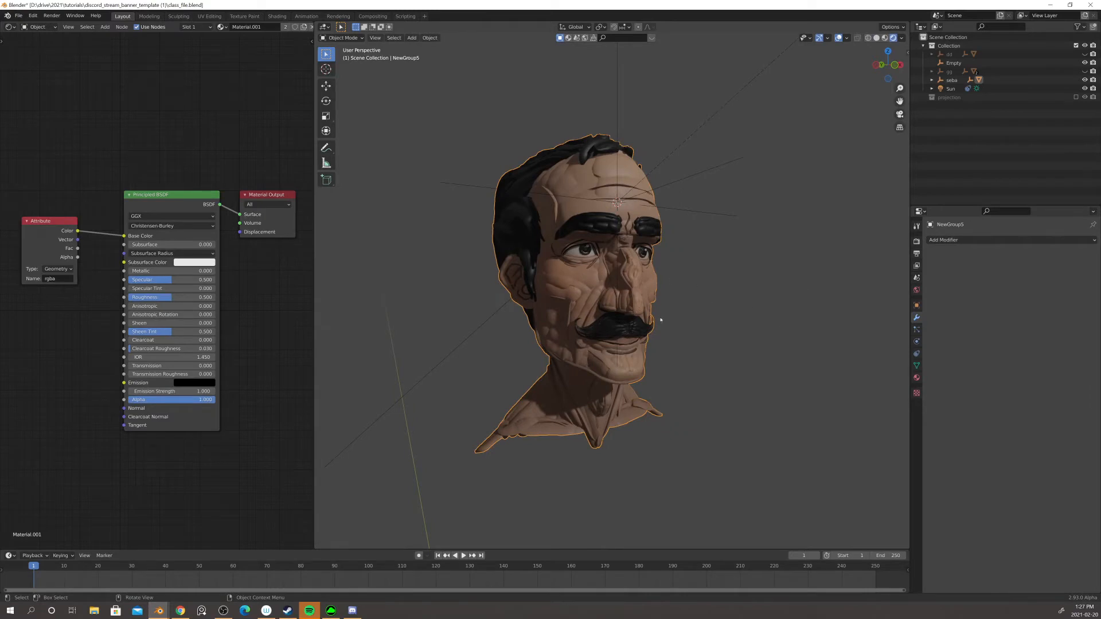
middle_drag(656, 273, 682, 275)
click(953, 239)
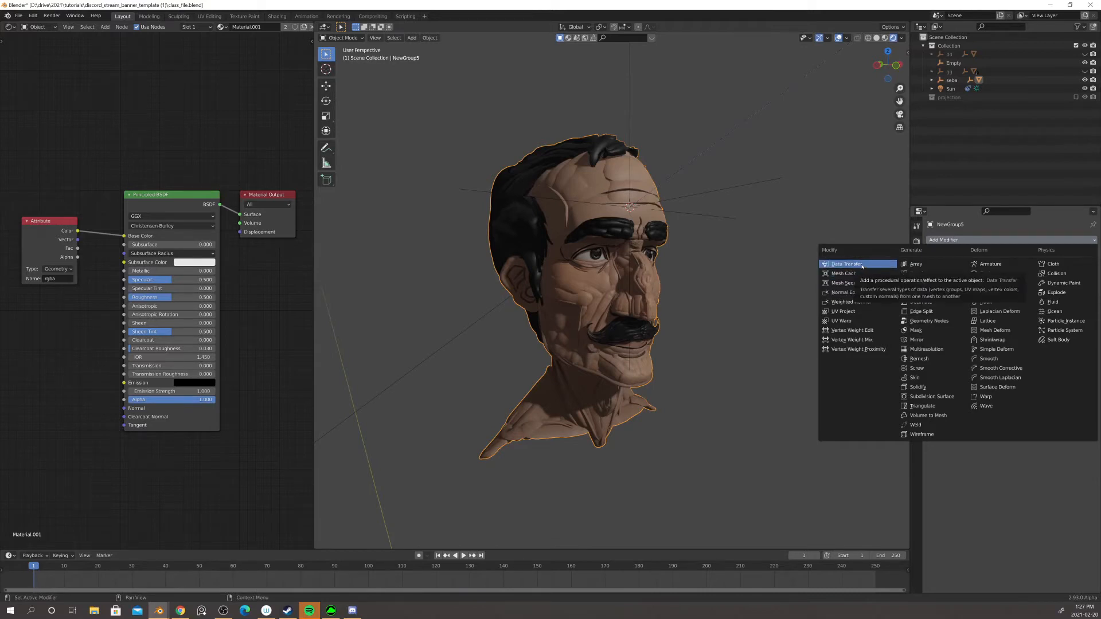
click(864, 265)
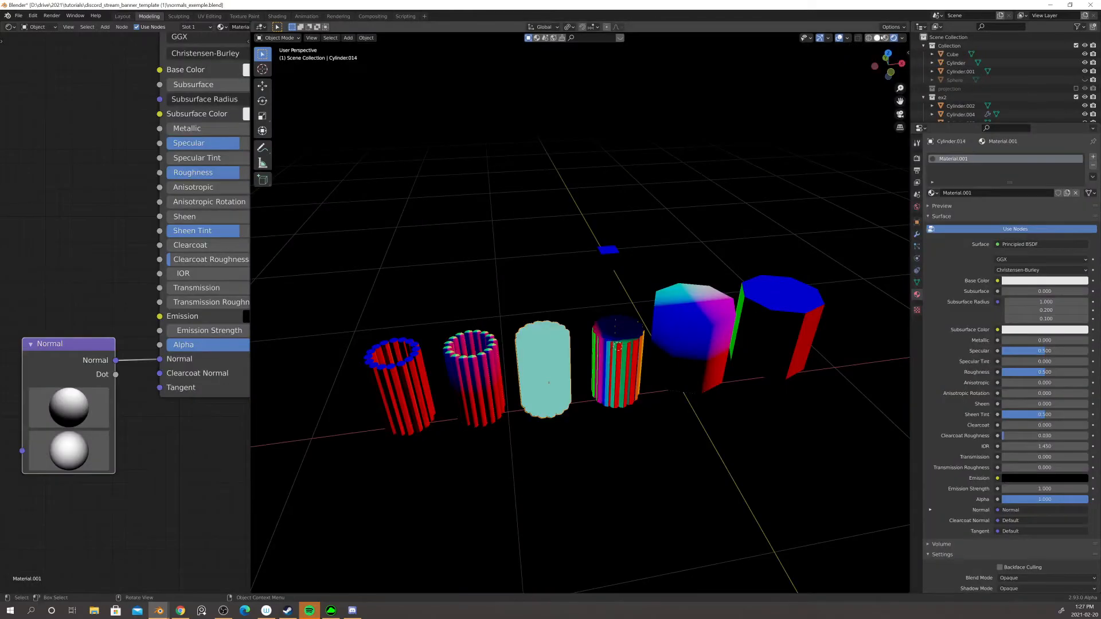
- In the normals example file, switch to solid shading and examine the vertex normals of the two large eight-sided cylinders in Edit Mode
click(878, 38)
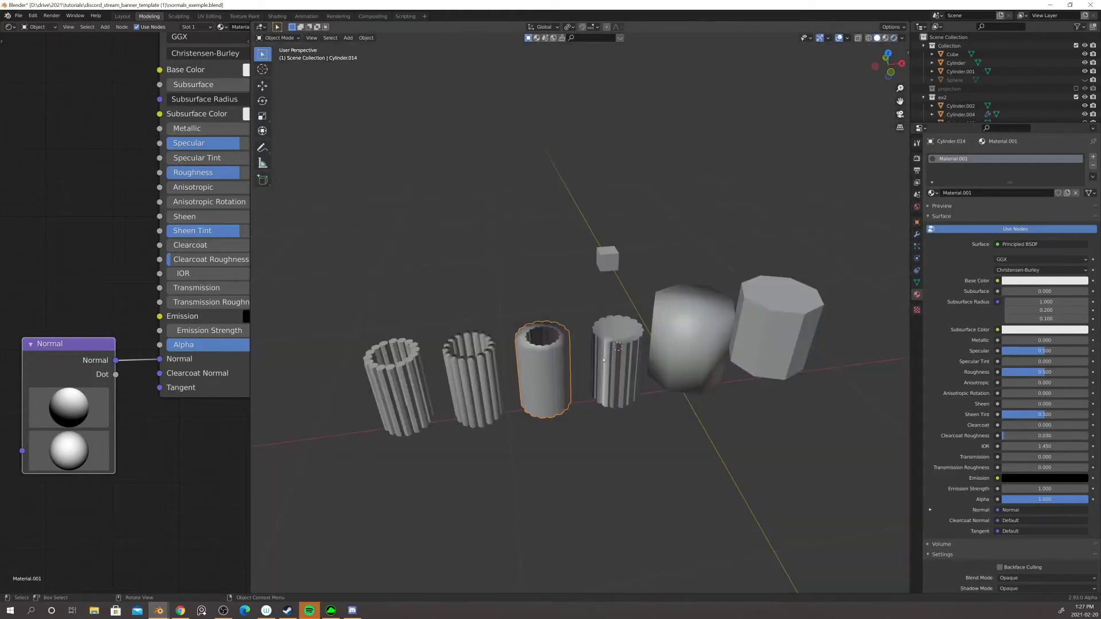
click(650, 357)
key(Tab)
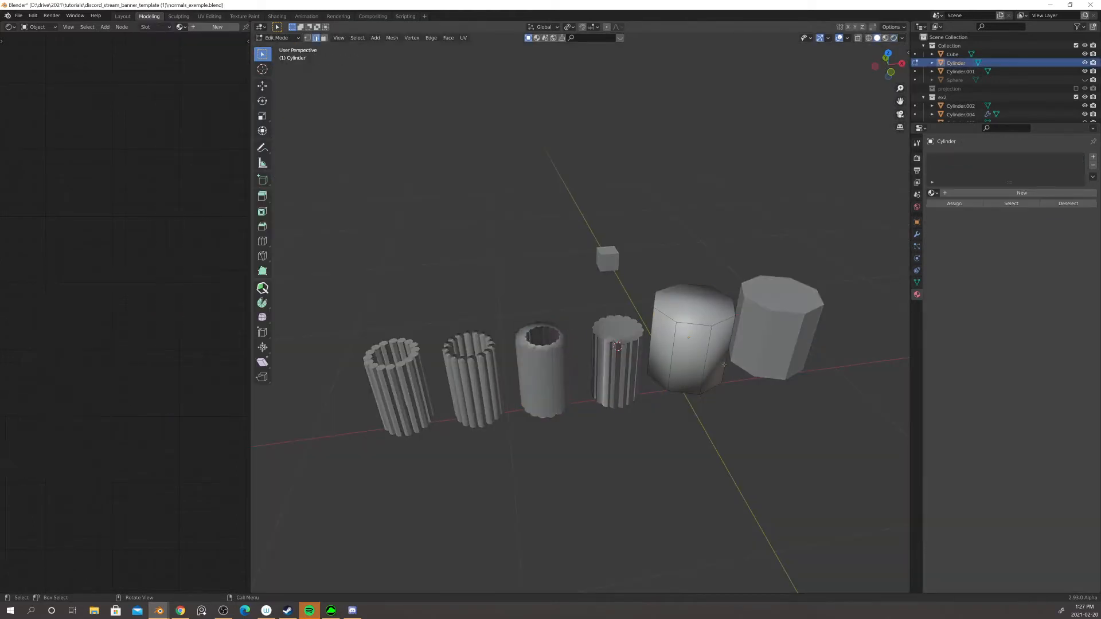
middle_drag(651, 357, 780, 394)
key(Tab)
click(810, 395)
key(Tab)
scroll(777, 394, up, 5)
key(KP_Decimal)
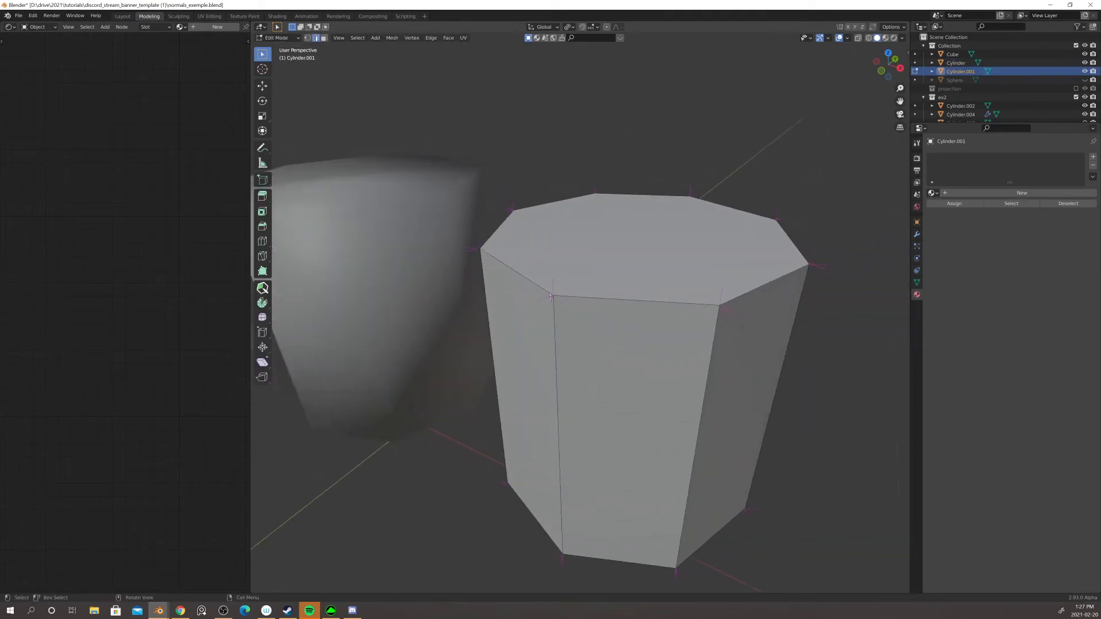
- Inspect the vertex normals around the upper rim of the eight-sided cylinder in the normals example file
scroll(560, 316, up, 4)
middle_drag(570, 343, 588, 373)
shift+middle_drag(594, 415, 593, 334)
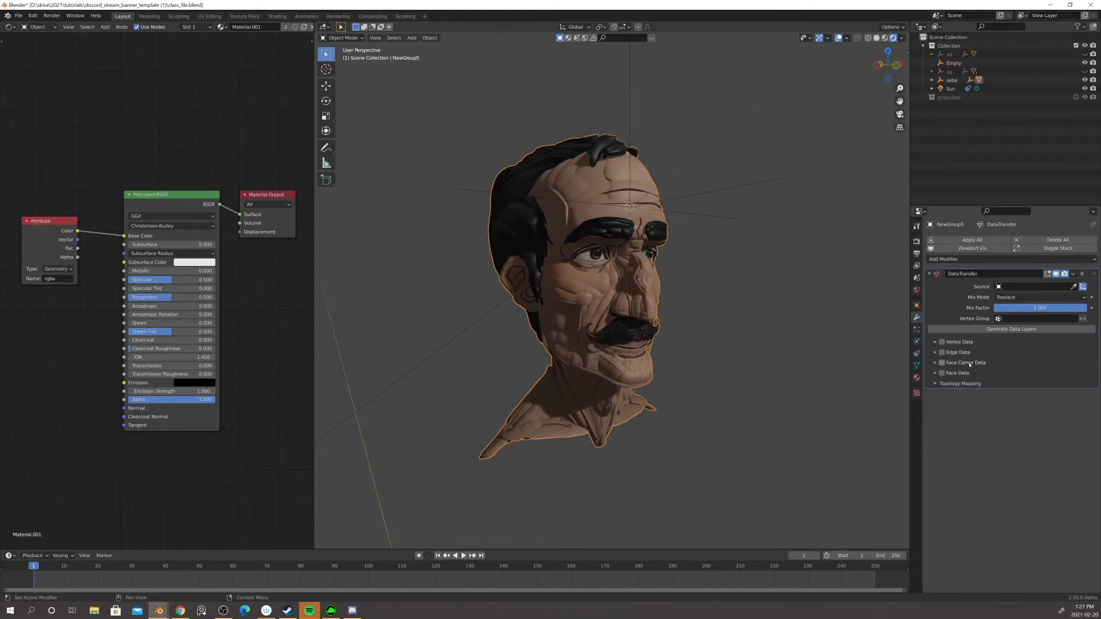
- In the head's Data Transfer modifier, enable Face Corner Data with Custom Normals and set the mapping to Projected Face Interpolated
click(935, 363)
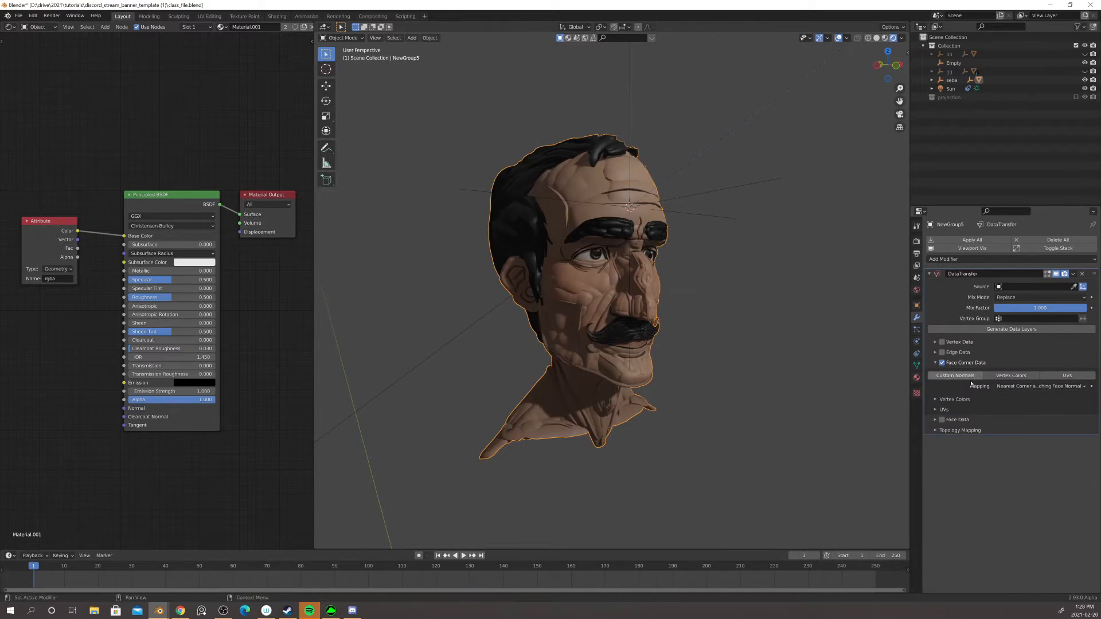
click(1018, 387)
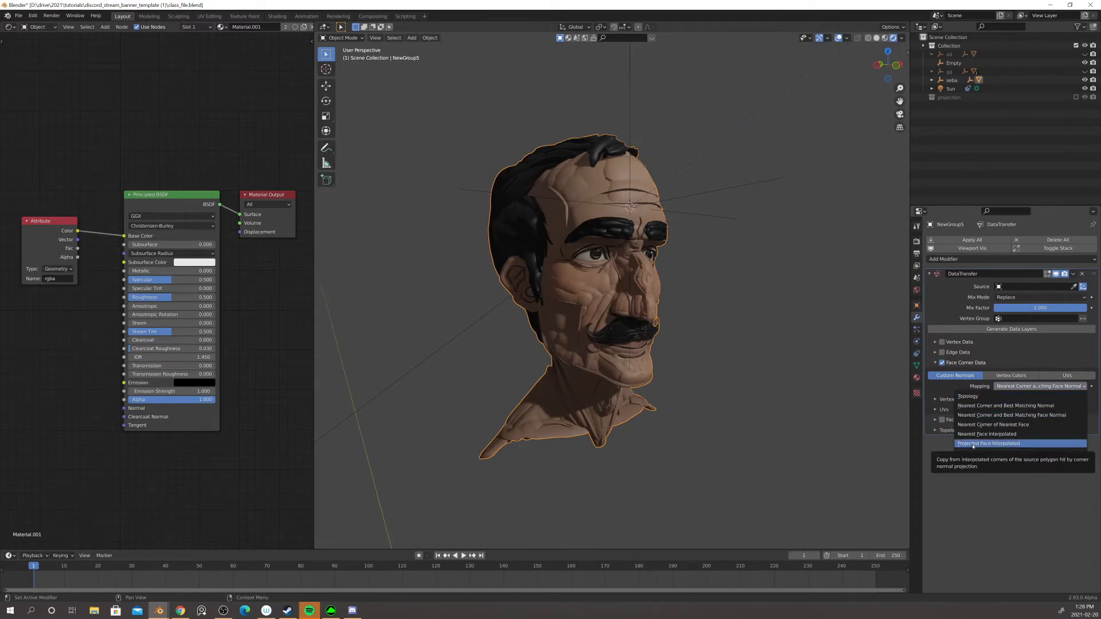
click(973, 445)
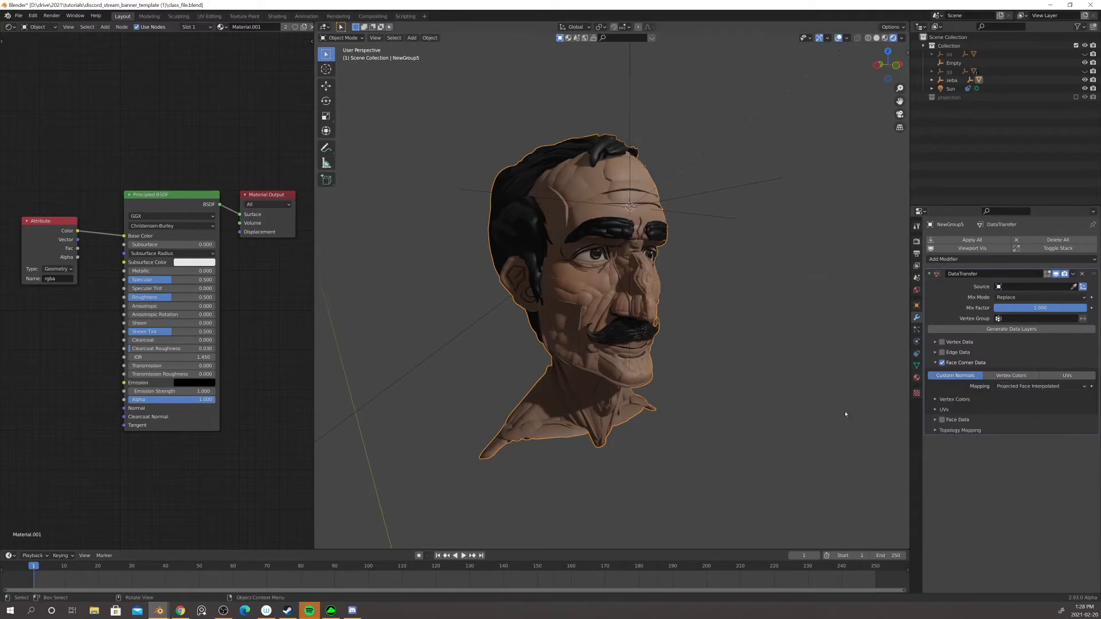
- Rename the remeshed duplicate in the projection collection to seba_projection and exclude that collection from the view layer again
click(1020, 287)
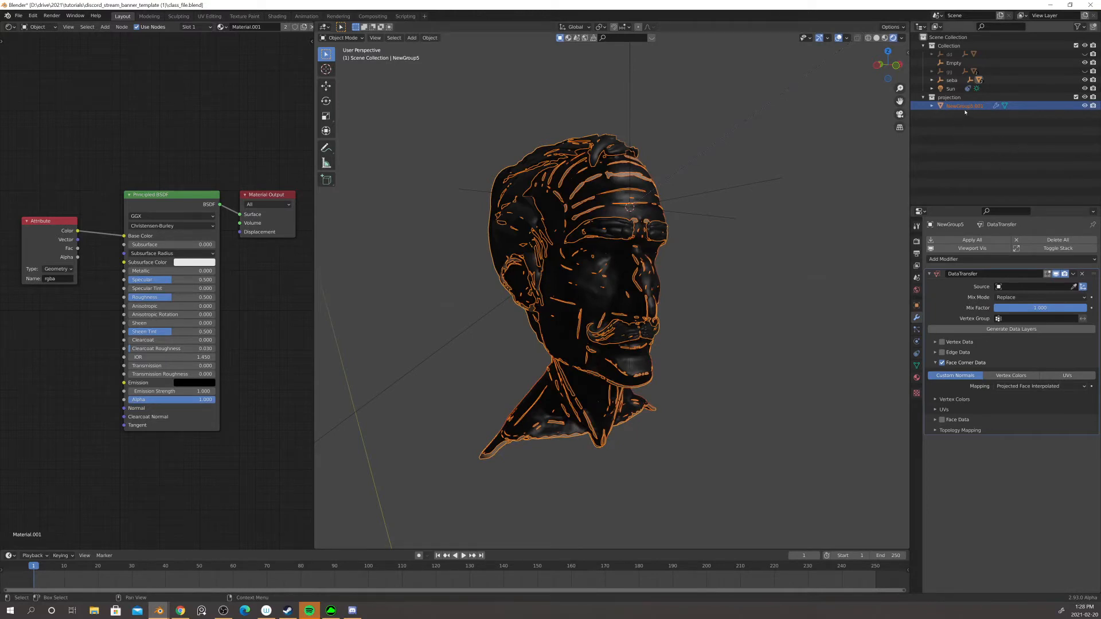
double_click(968, 107)
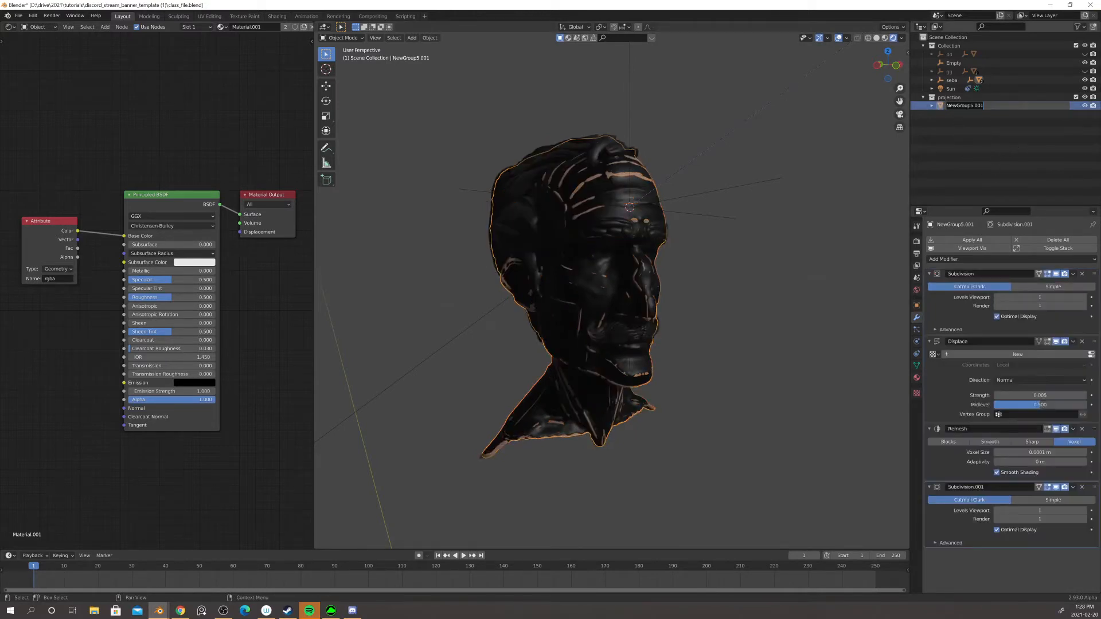
text(seba_projection)
key(Return)
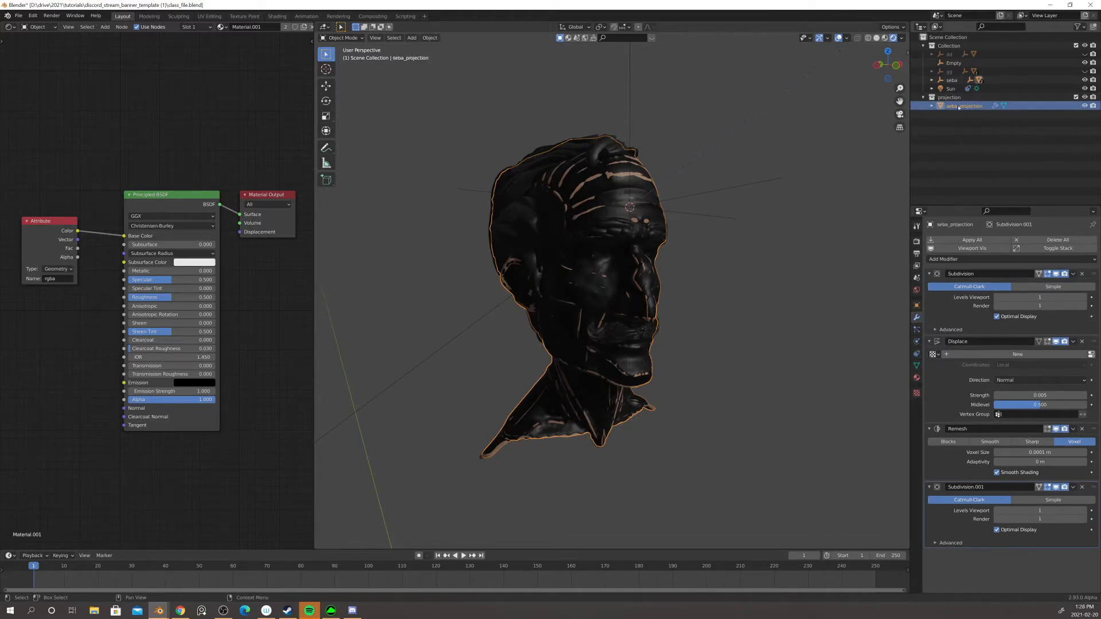
click(1075, 97)
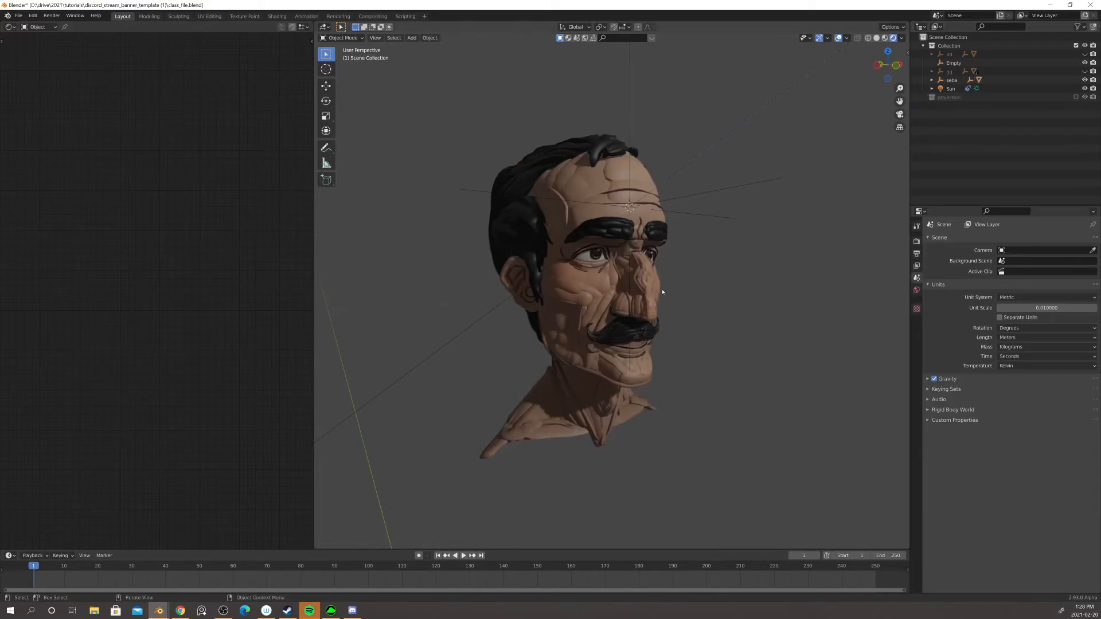
- Set seba_projection as the source of the original head's Data Transfer modifier and enable Auto Smooth on its mesh normals
click(597, 296)
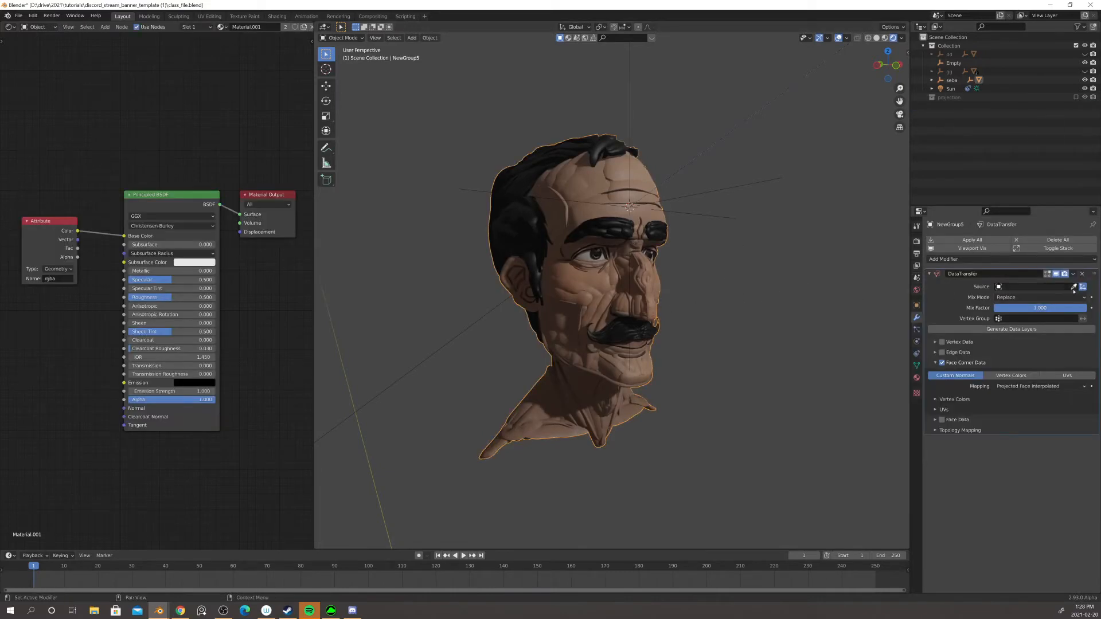
click(1040, 287)
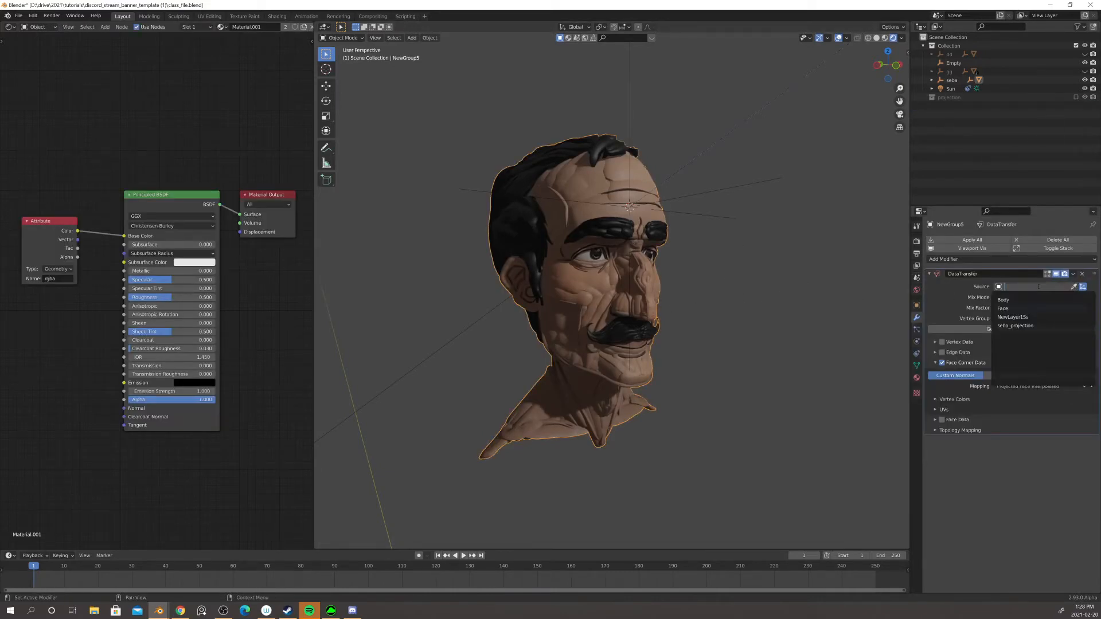
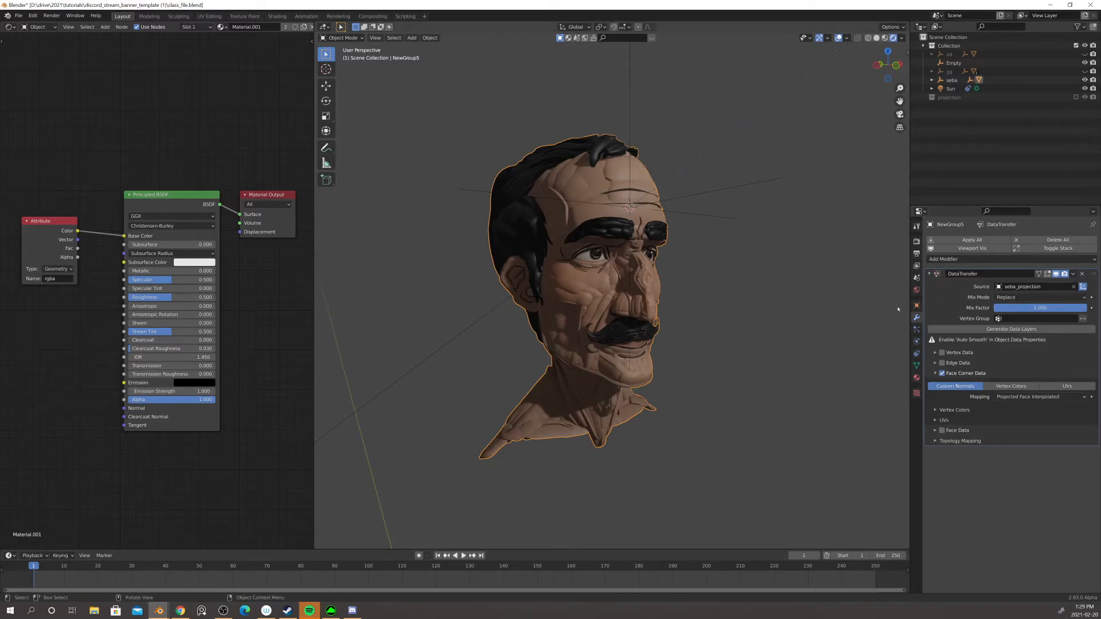
click(916, 366)
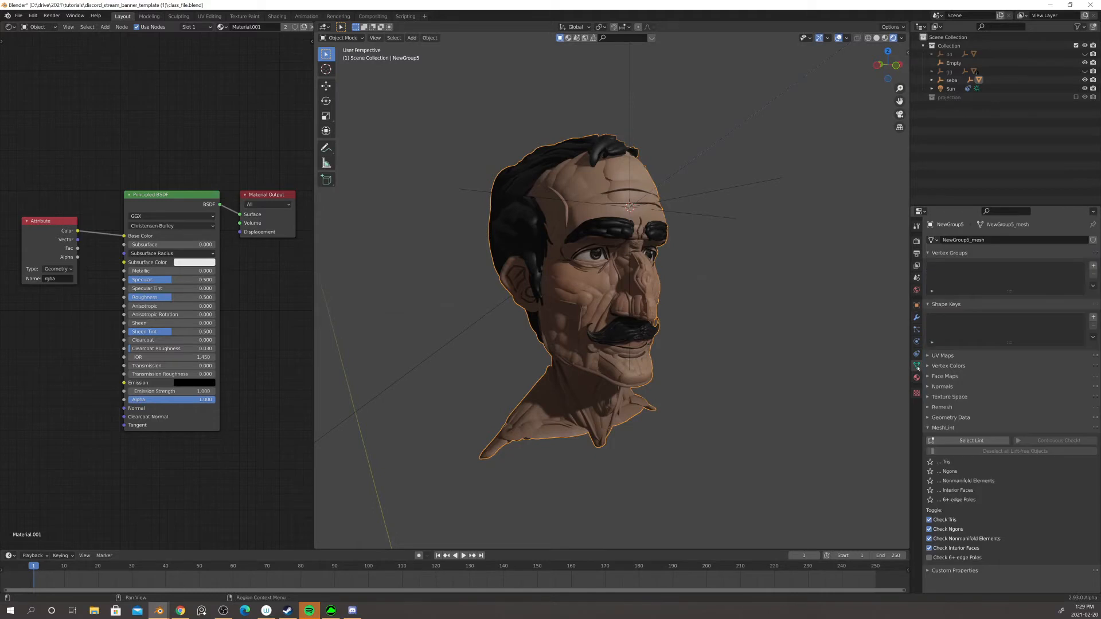
click(945, 388)
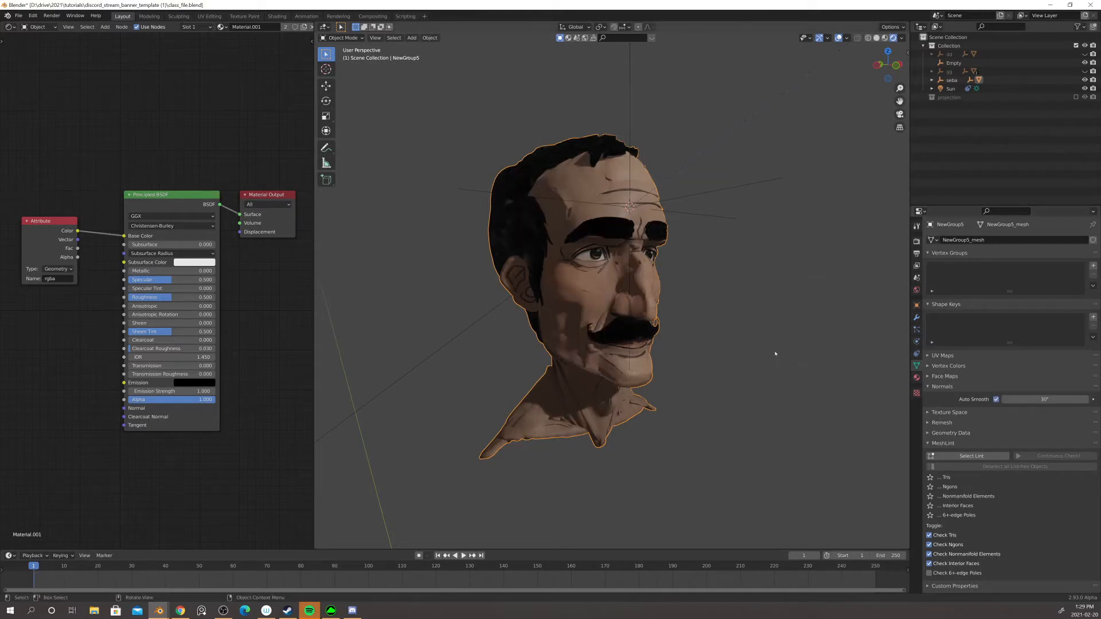
- Examine the shading from the transferred normals on the forehead, brow and eyes, up close and from several angles
middle_drag(765, 334, 723, 185)
scroll(642, 309, up, 5)
scroll(723, 186, up, 8)
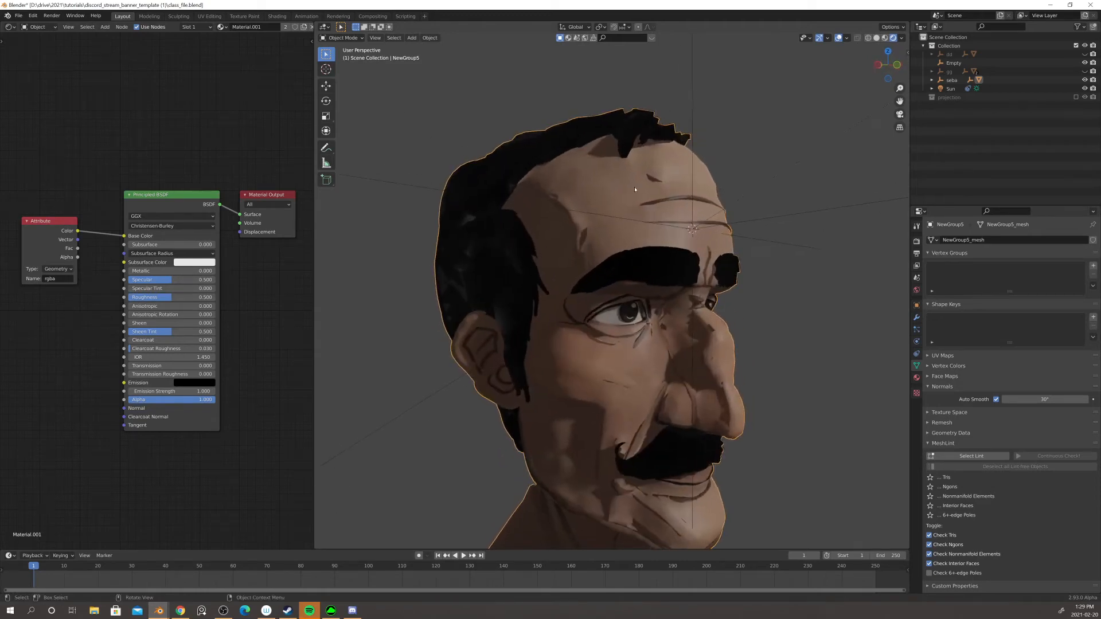
mouse_move(647, 206)
middle_down()
mouse_move(528, 205)
mouse_move(535, 184)
mouse_move(604, 228)
mouse_move(587, 194)
middle_up()
scroll(604, 228, up, 4)
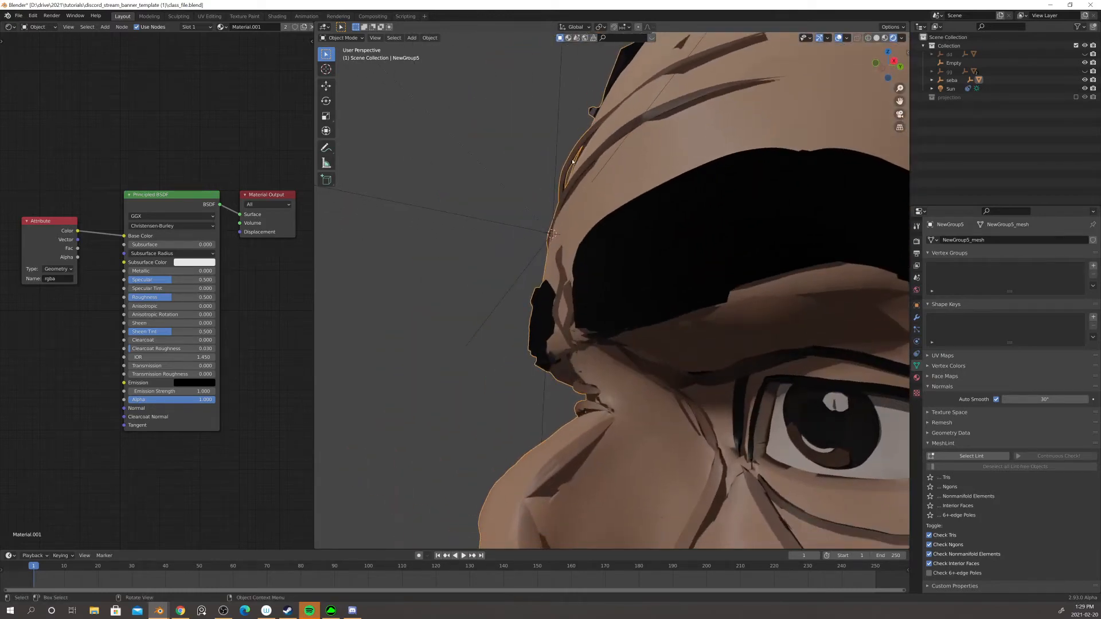
scroll(573, 164, down, 6)
middle_drag(575, 167, 701, 220)
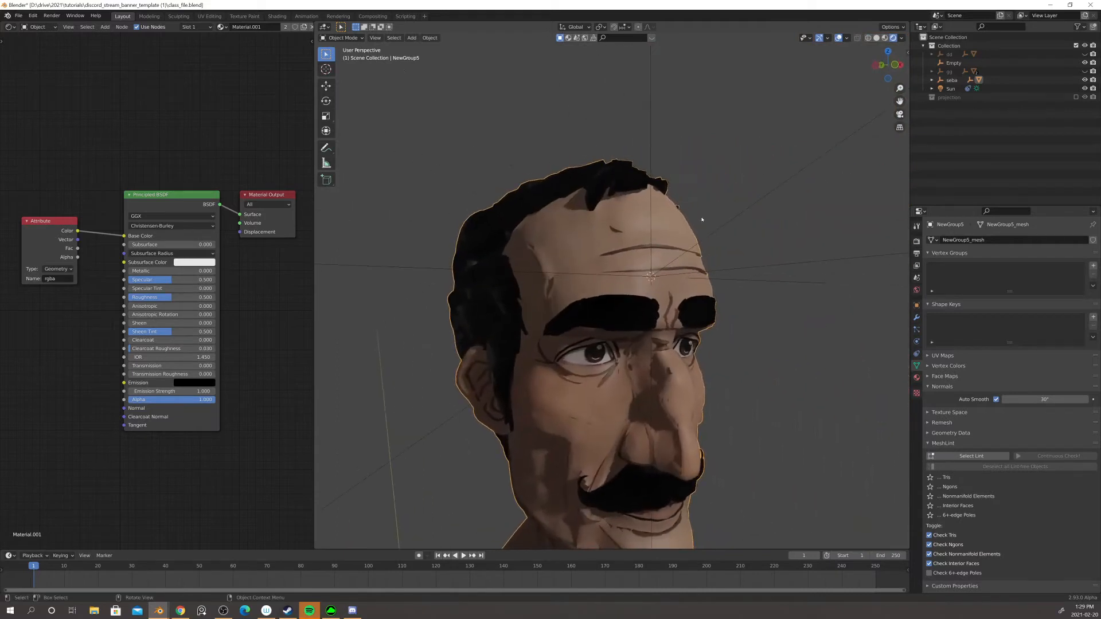
scroll(701, 219, down, 5)
middle_drag(688, 298, 702, 294)
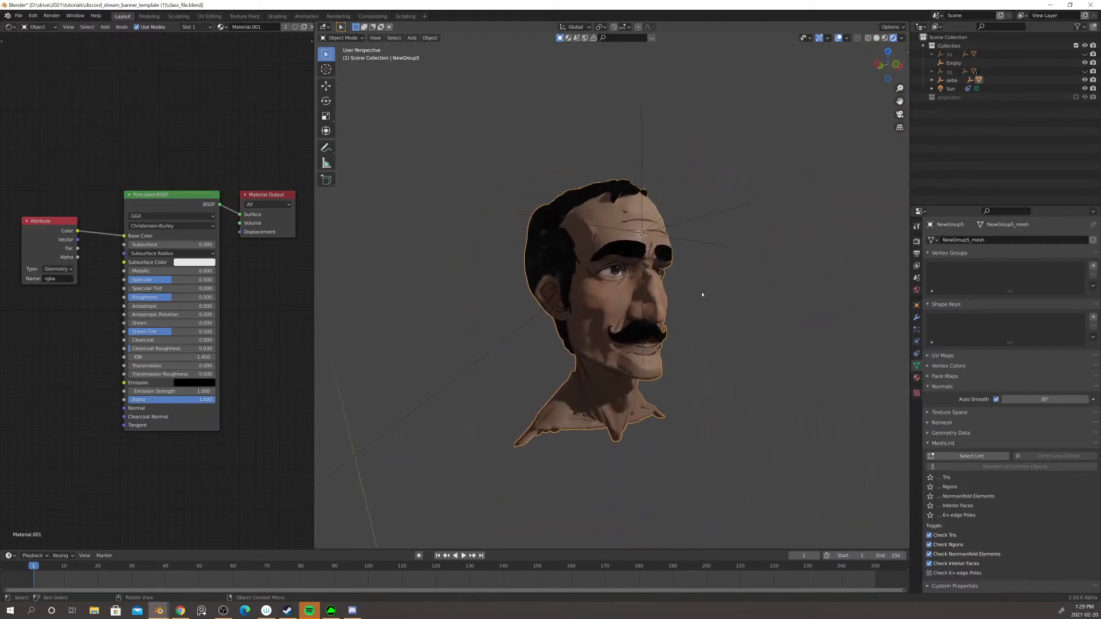
click(751, 296)
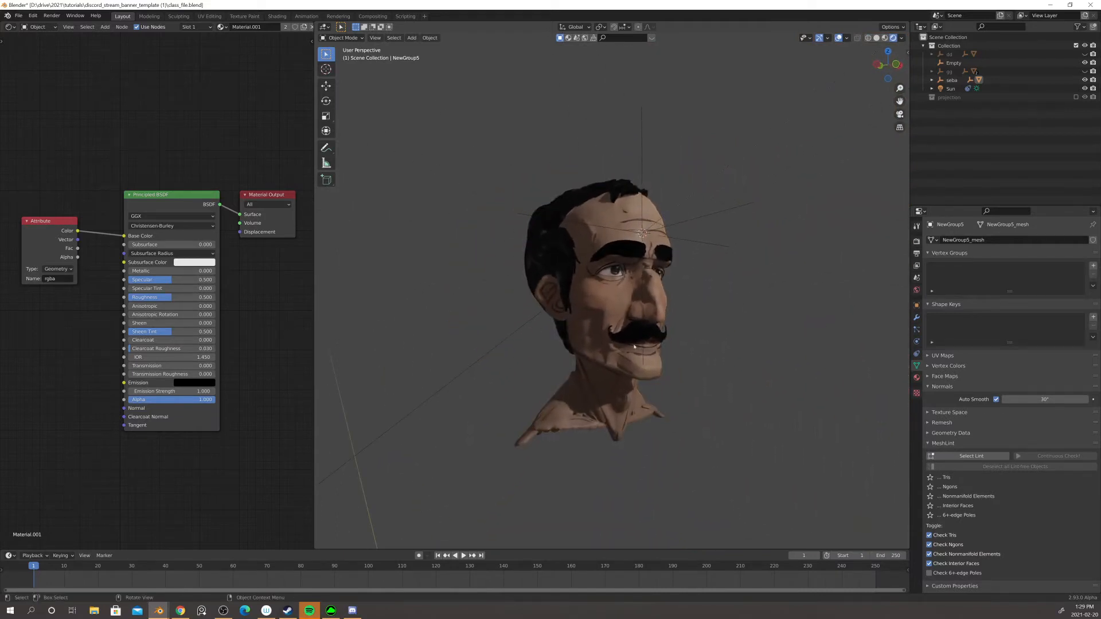
- Try the sun light at several positions around the head, finally placing it high in front of the face
middle_drag(634, 346, 705, 278)
scroll(705, 278, down, 6)
middle_drag(762, 246, 757, 256)
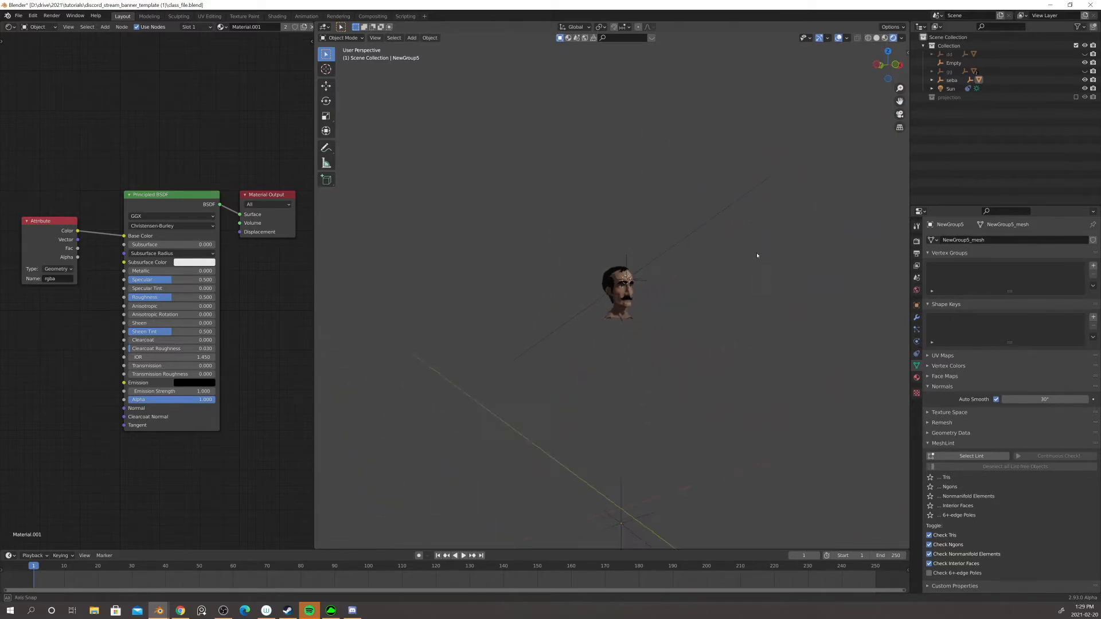
scroll(742, 252, down, 3)
click(742, 174)
key(g)
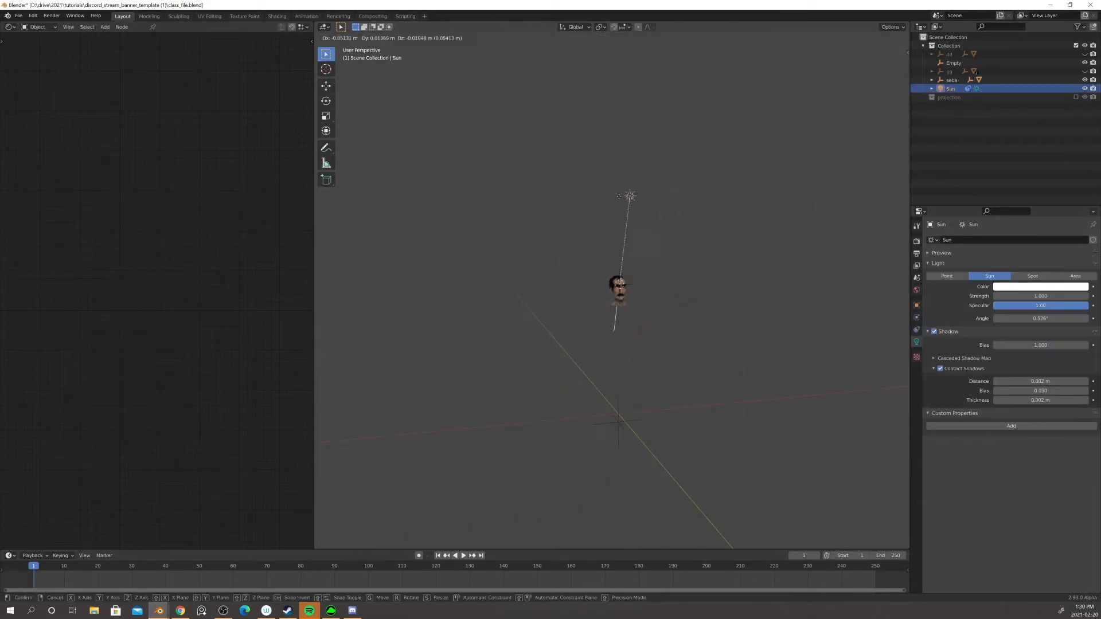
click(659, 218)
scroll(693, 269, up, 4)
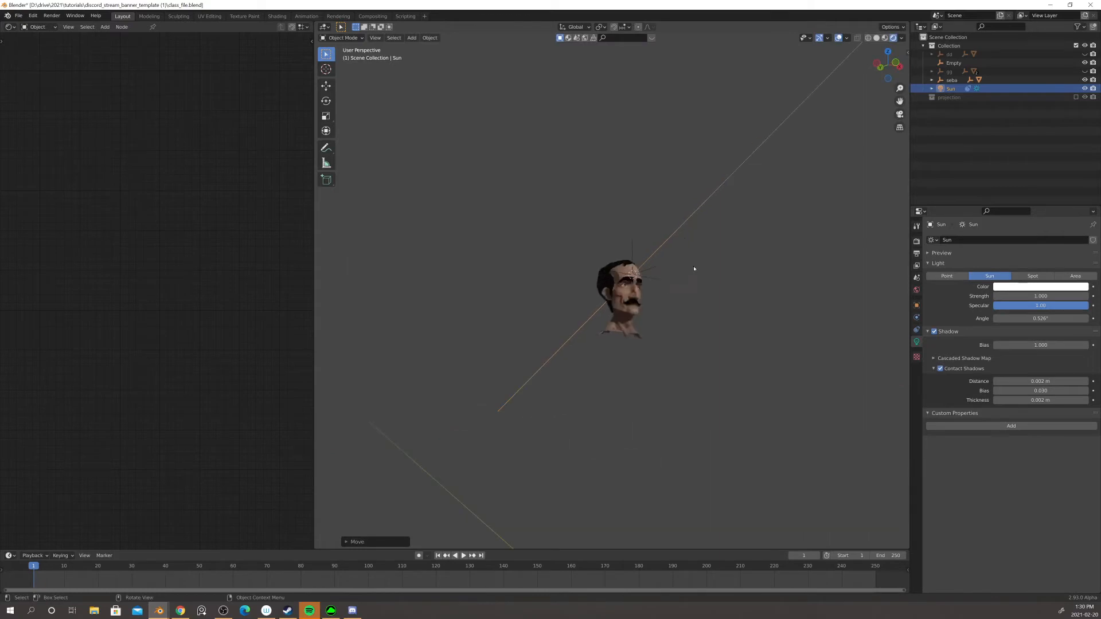
scroll(705, 271, down, 5)
key(g)
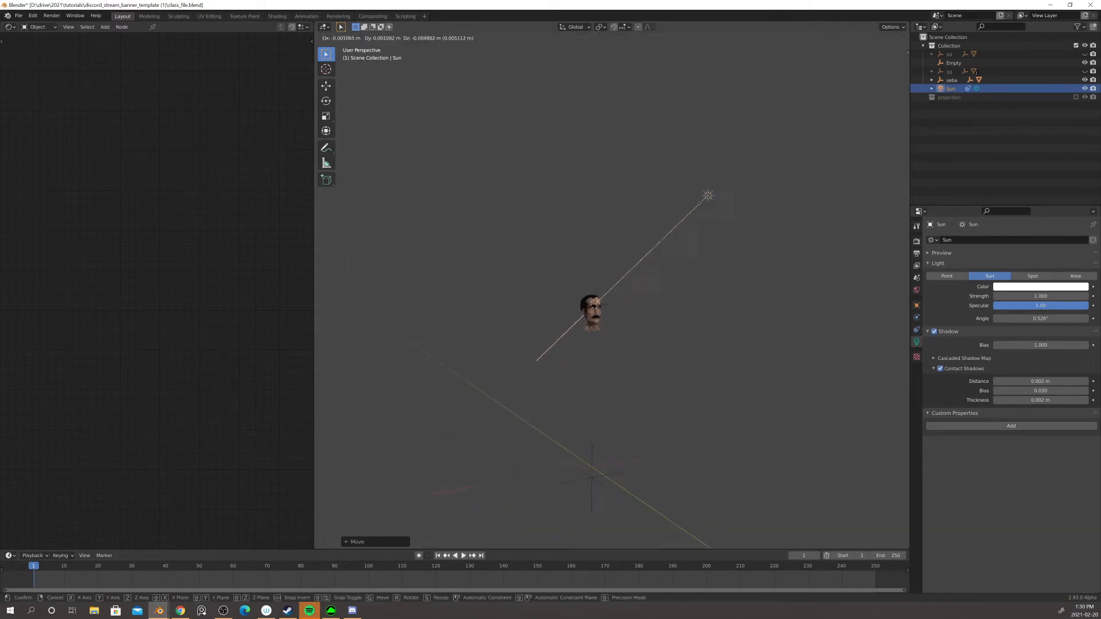
click(648, 318)
scroll(654, 320, up, 4)
key(g)
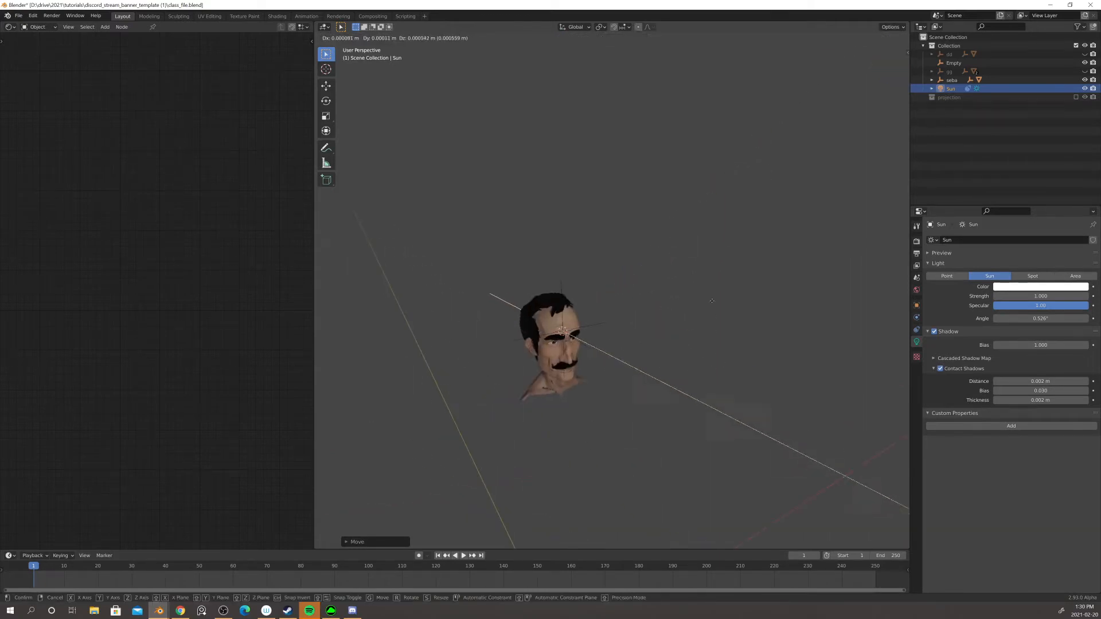
click(713, 231)
scroll(713, 231, down, 5)
middle_drag(730, 294, 752, 282)
key(g)
click(725, 342)
key(g)
click(772, 219)
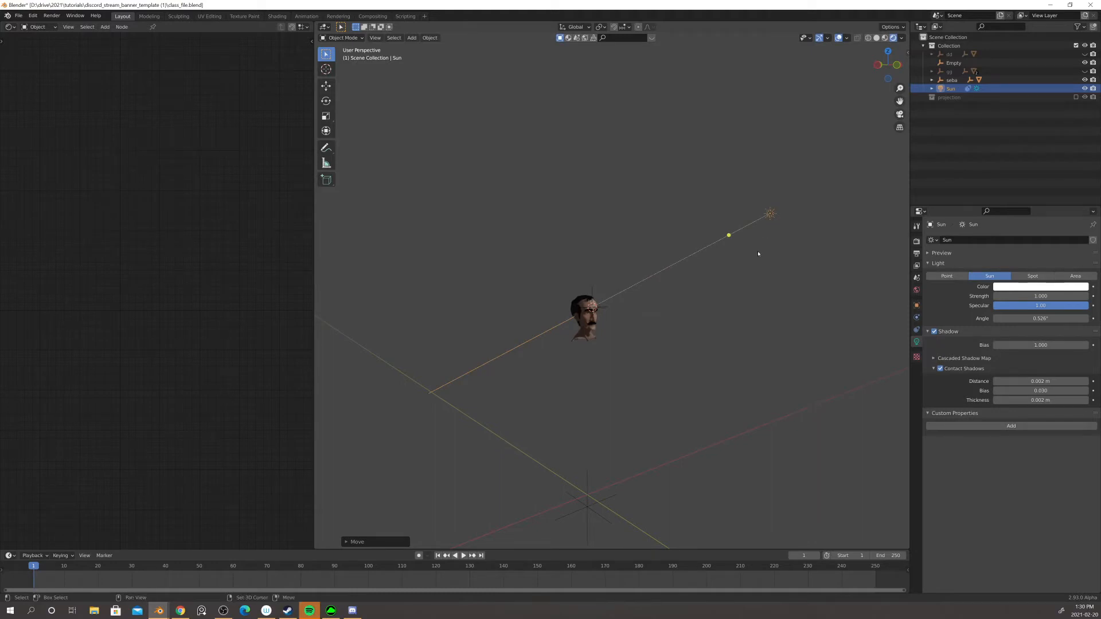
- Duplicate the sun light and place the copy above and behind the head as a second light
key(shift+d)
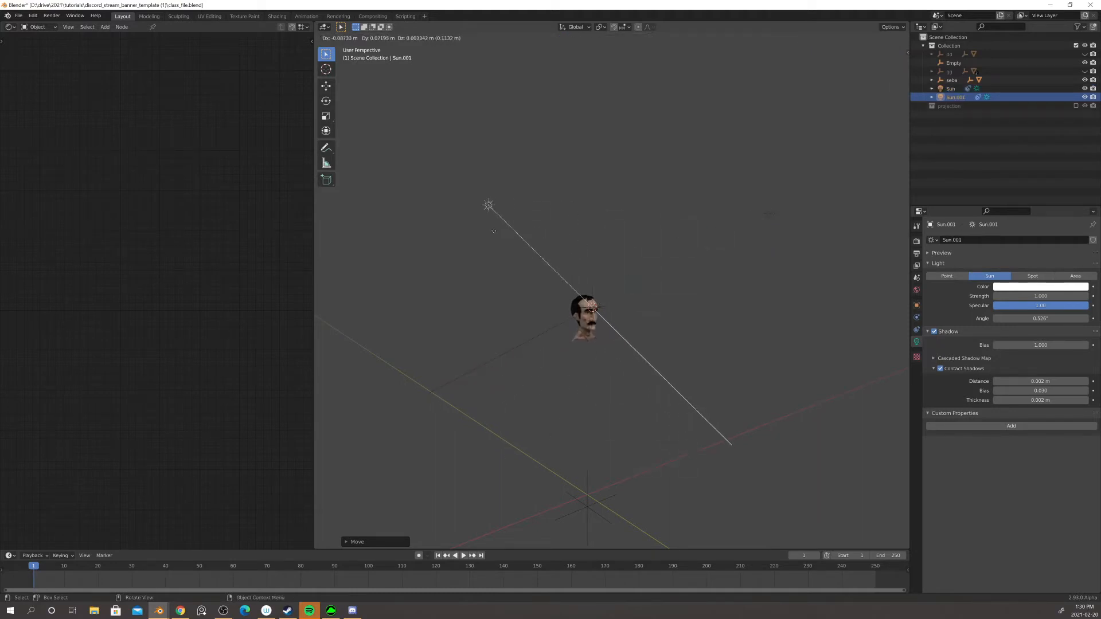
click(577, 250)
middle_drag(577, 249, 531, 335)
key(g)
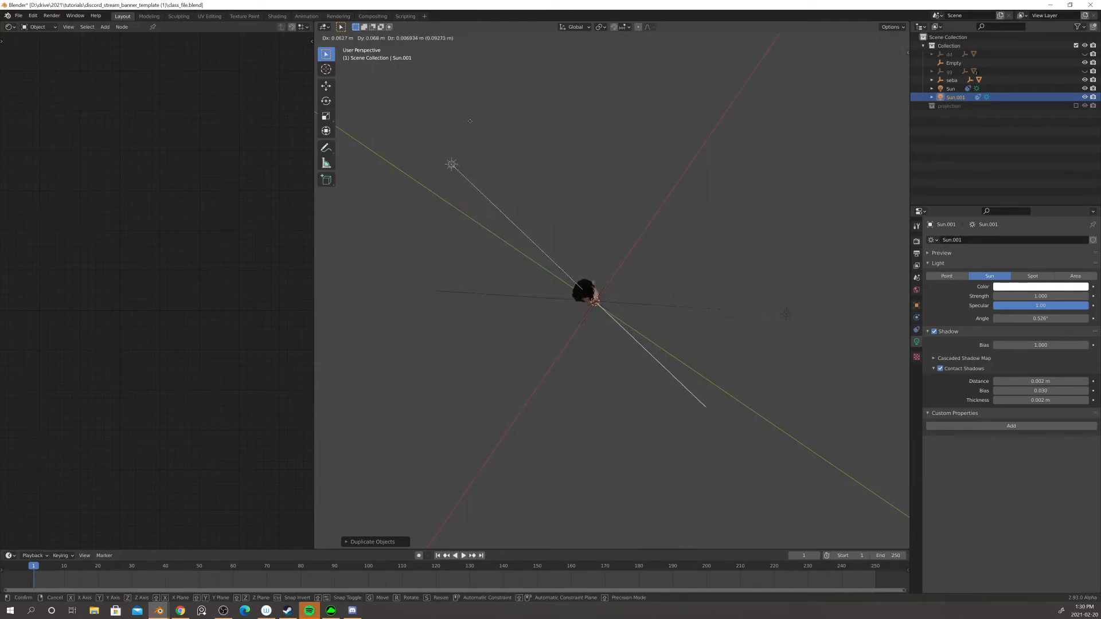
click(482, 110)
middle_drag(522, 236, 635, 254)
scroll(635, 254, up, 6)
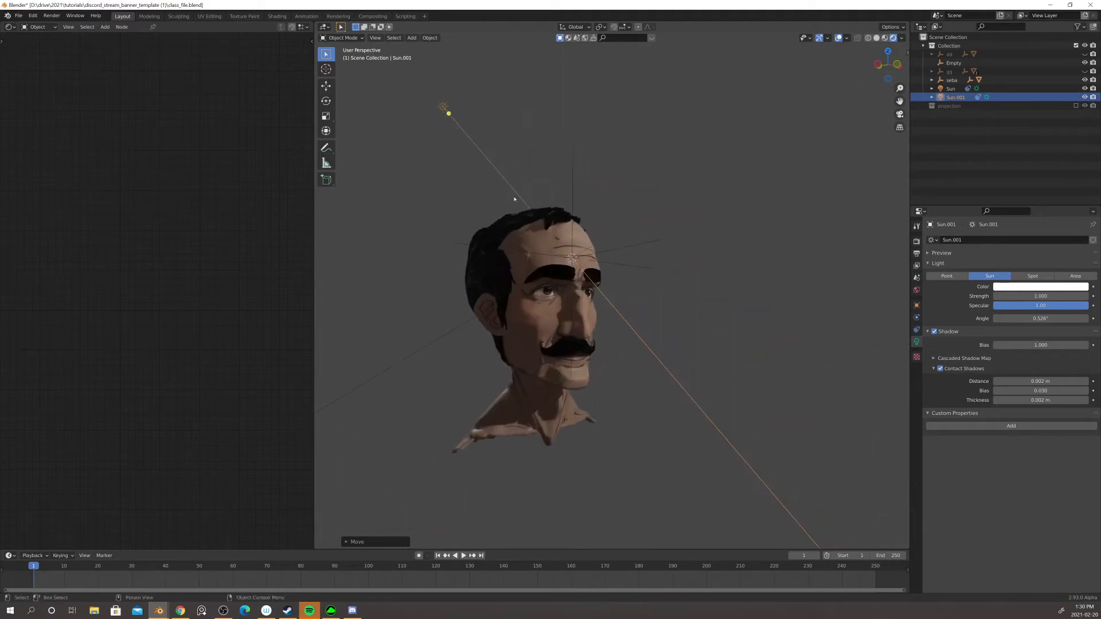
key(g)
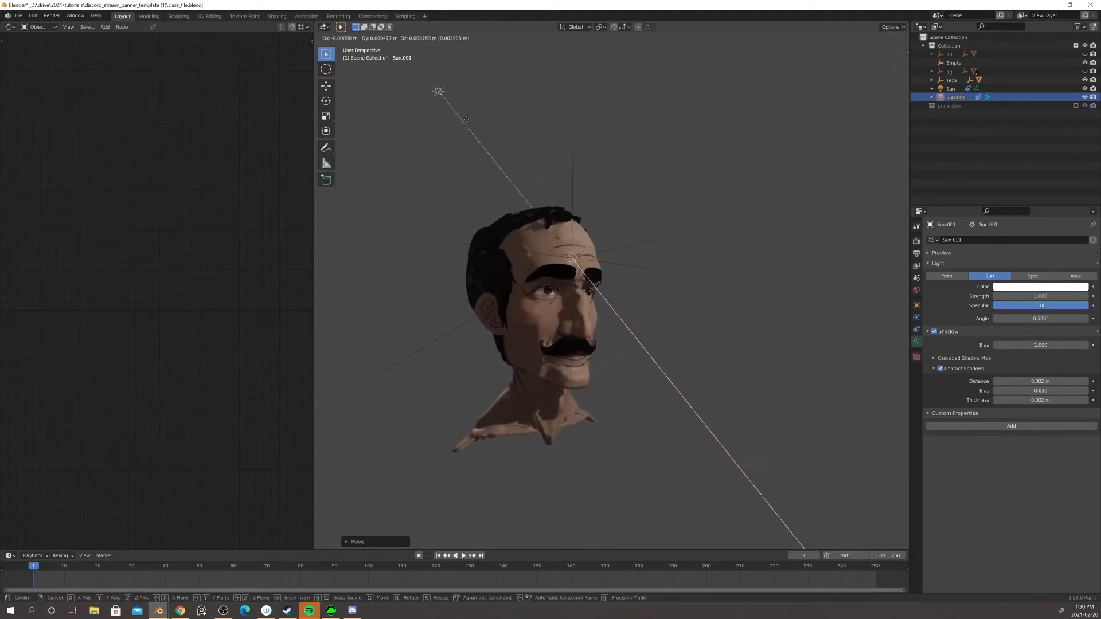
click(457, 118)
- Examine how the two sun lights shade the head from slightly different angles and distances
scroll(585, 243, down, 2)
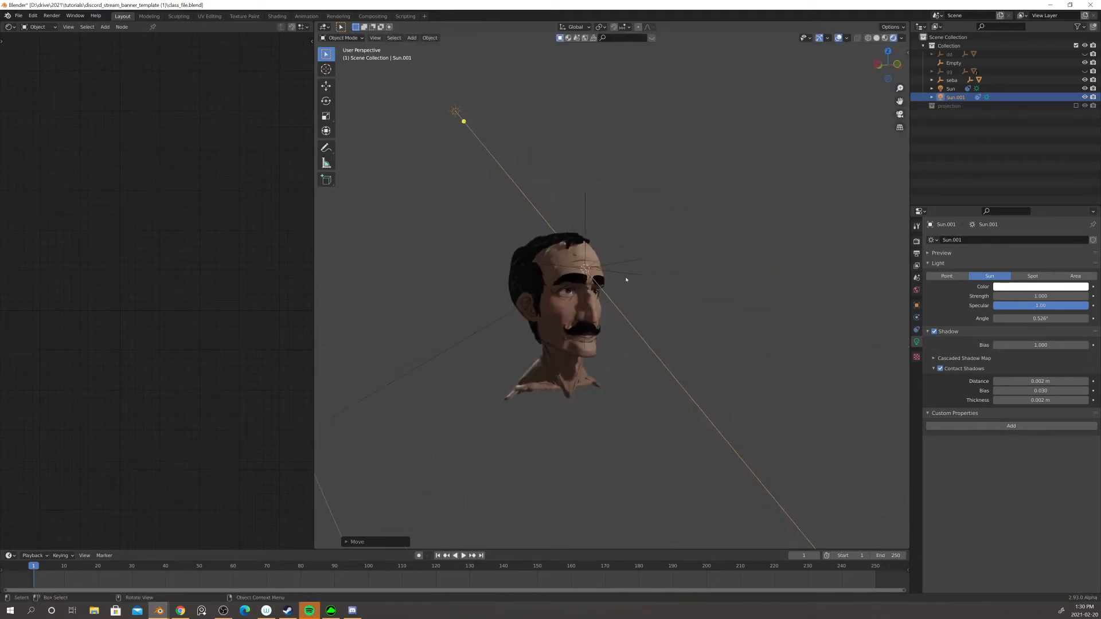
scroll(634, 280, up, 1)
middle_drag(668, 292, 701, 297)
scroll(702, 298, up, 1)
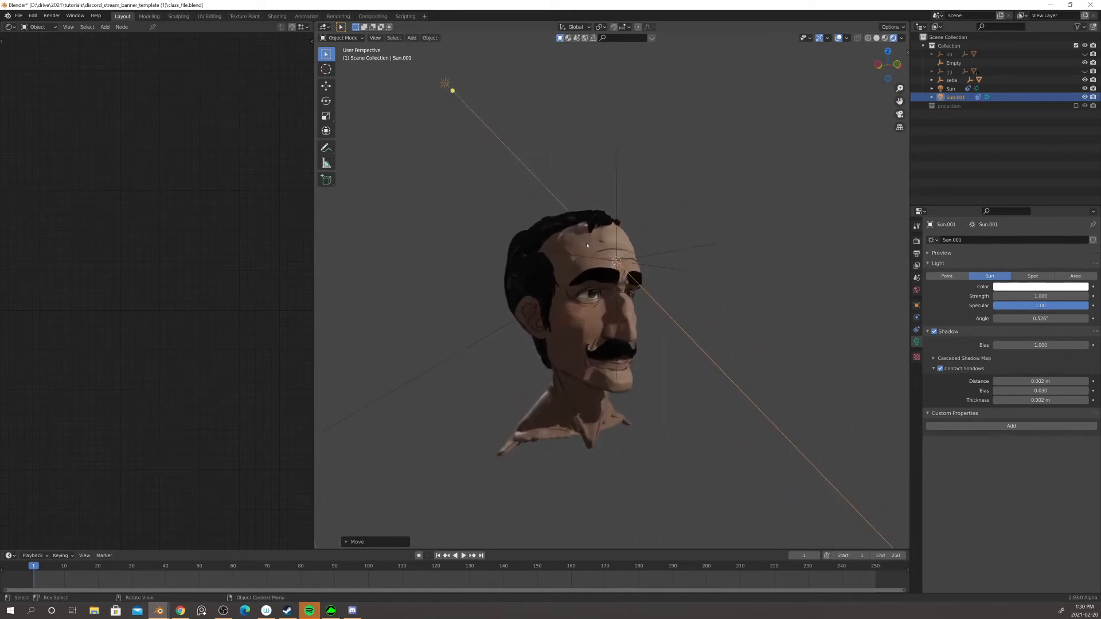
scroll(575, 218, down, 2)
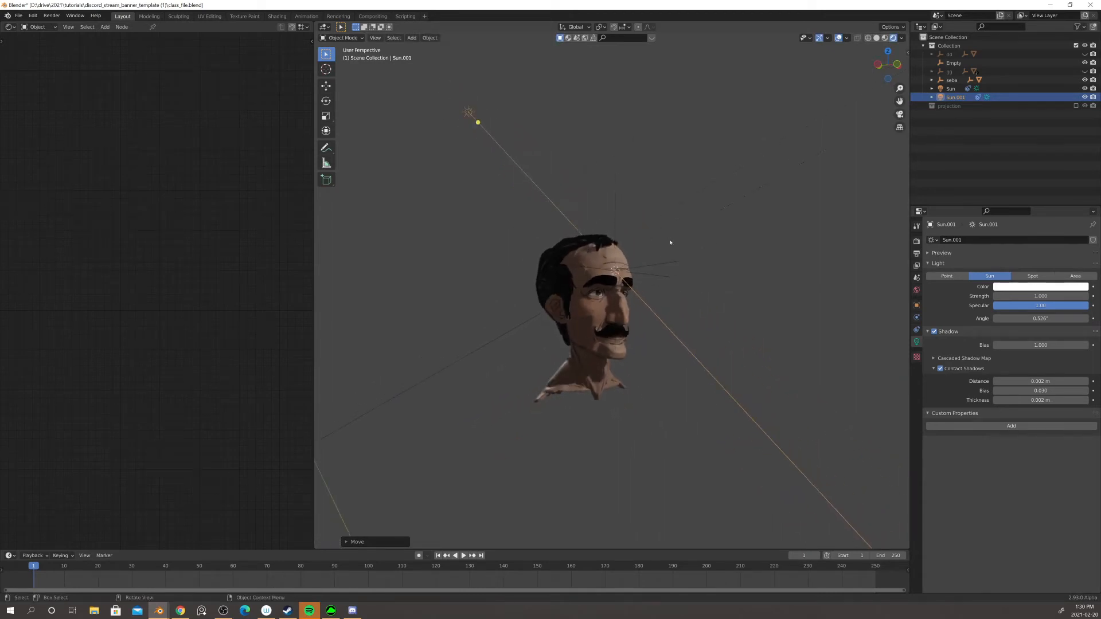
scroll(688, 255, down, 1)
middle_drag(710, 300, 686, 285)
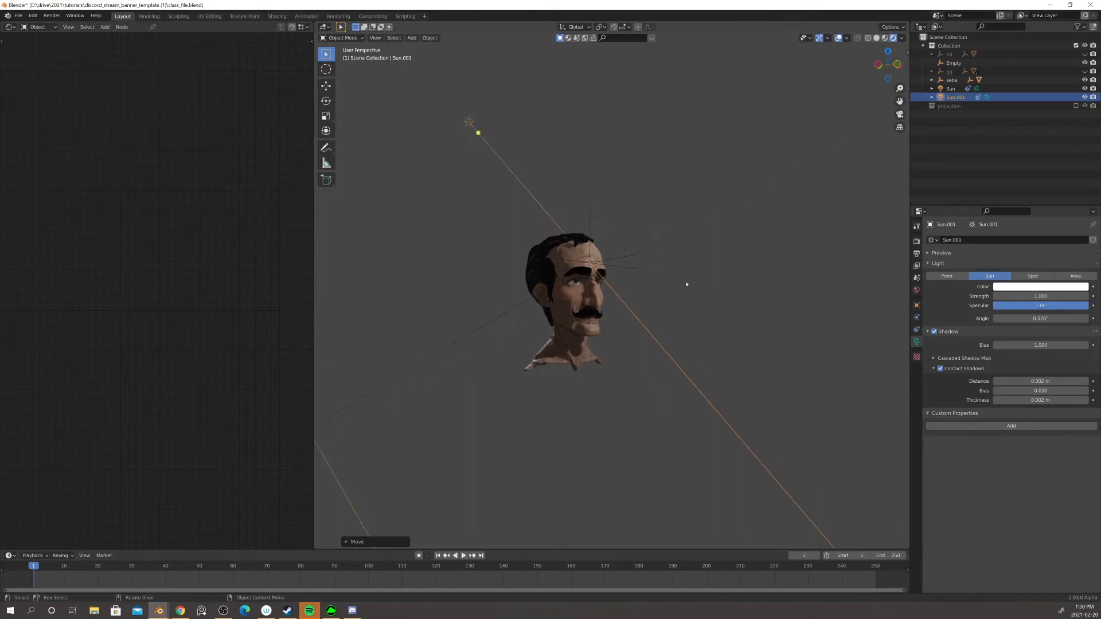
scroll(686, 284, down, 1)
scroll(657, 277, up, 2)
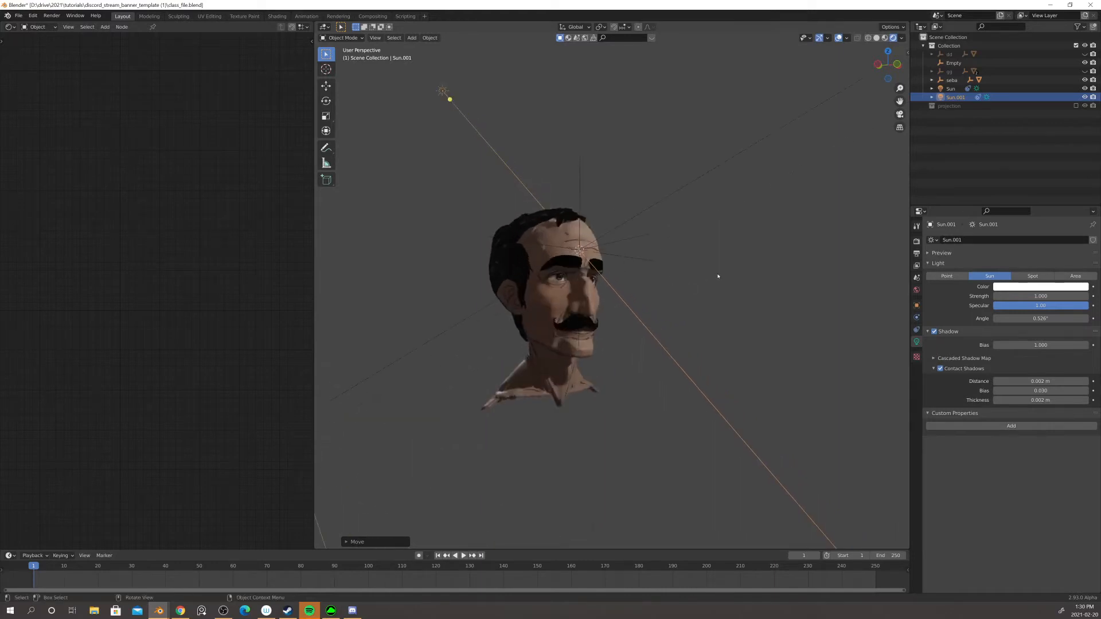
- Select the head and move the Attribute node of its material slightly closer to the Principled BSDF node
click(554, 311)
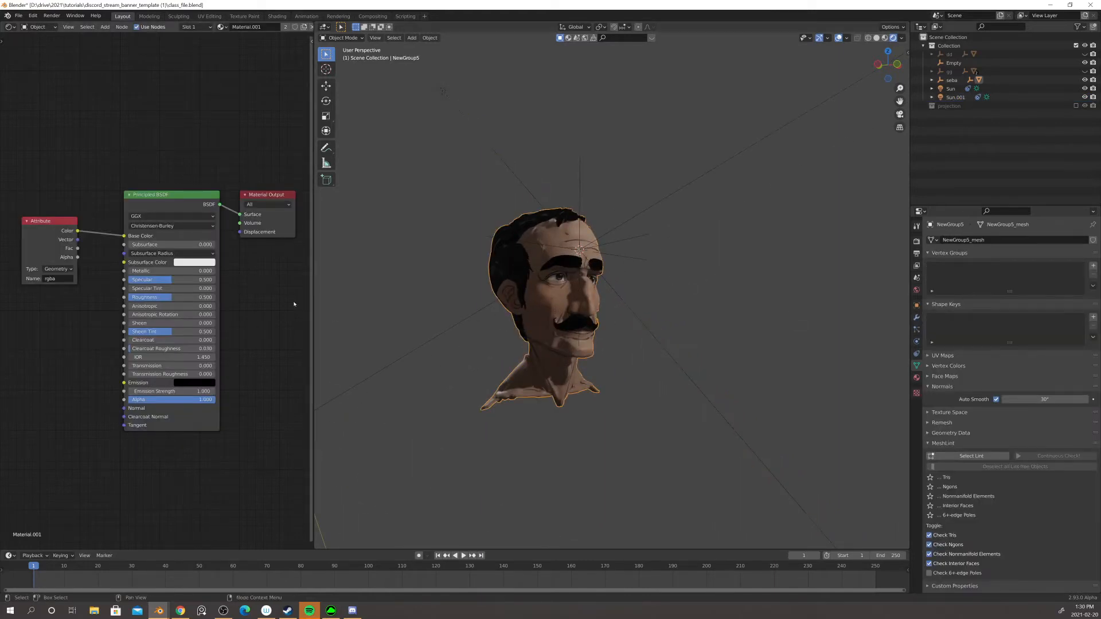
mouse_move(52, 224)
mouse_down()
mouse_move(30, 224)
mouse_move(55, 224)
mouse_up()
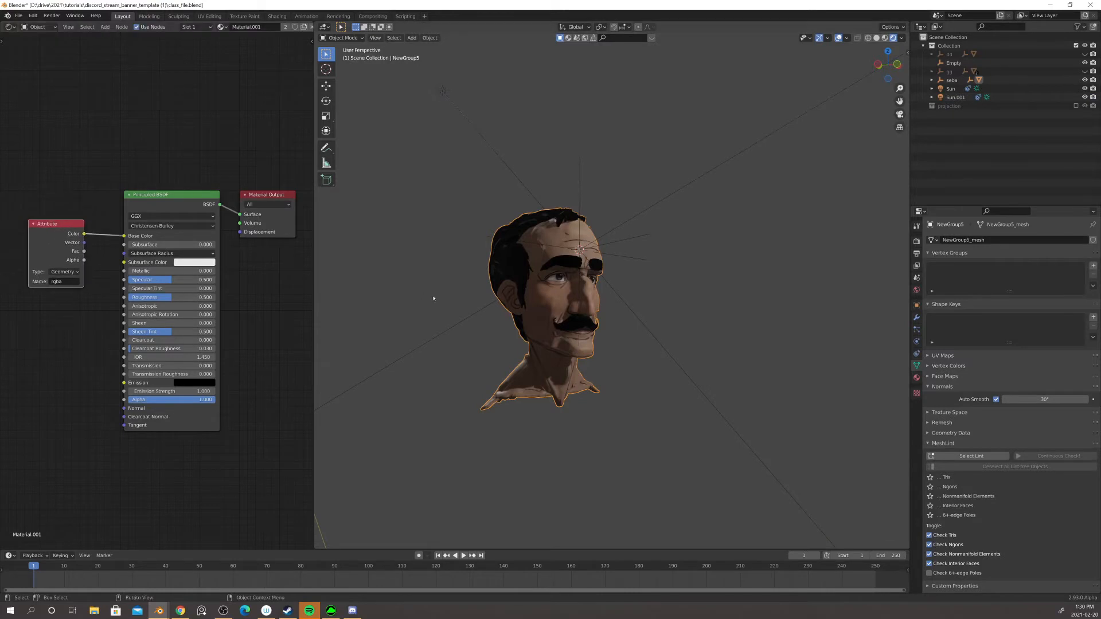
- Set the strength of the second sun light, Sun.001, to 10
click(442, 93)
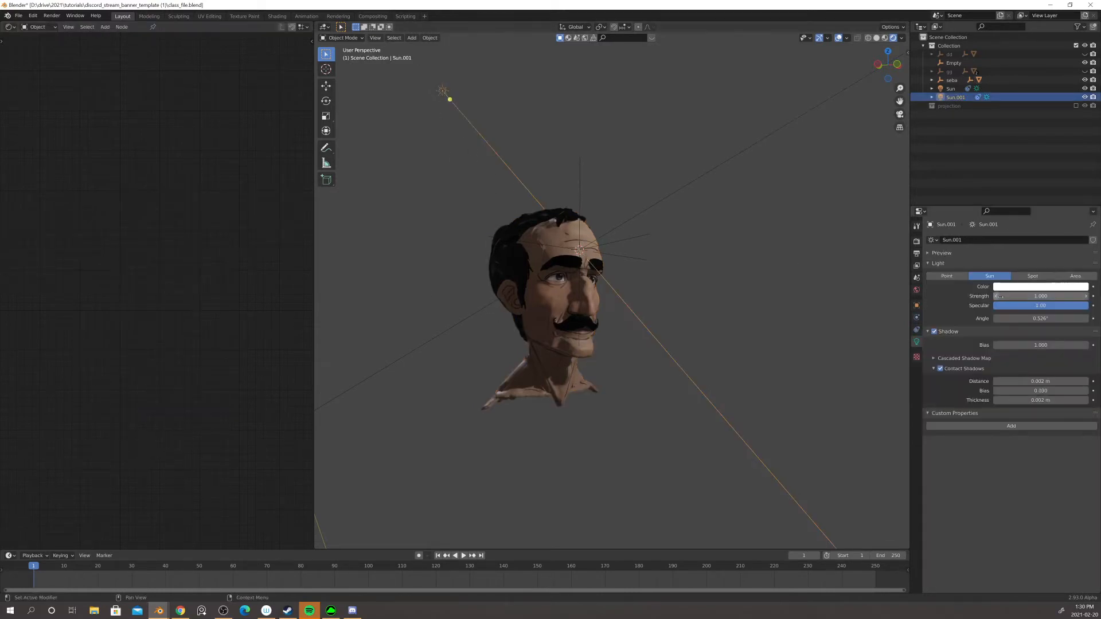
click(1020, 297)
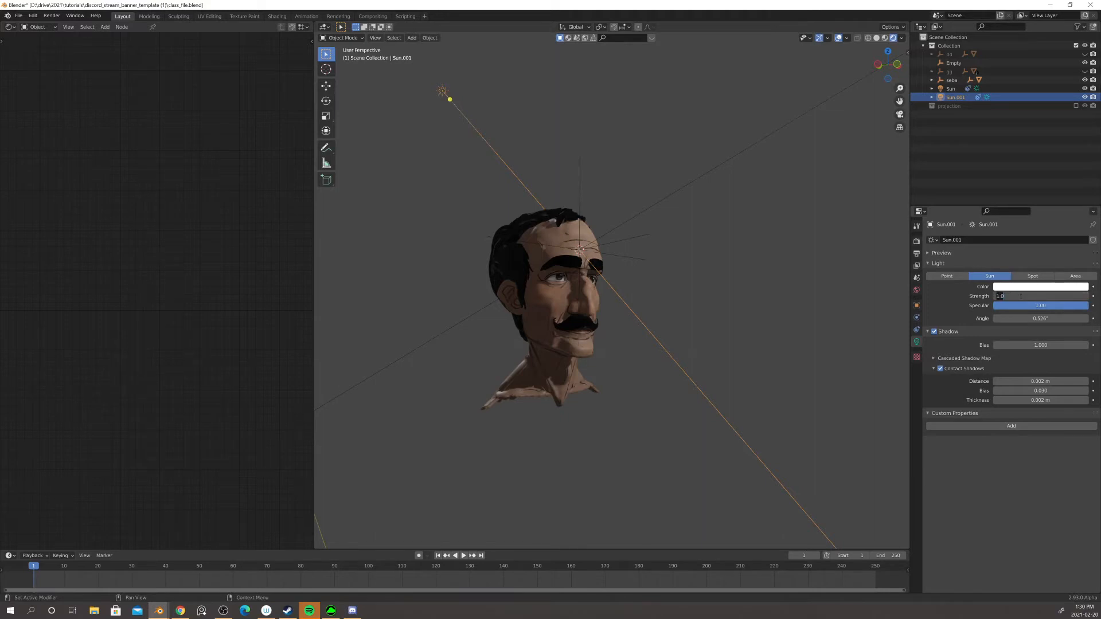
text(10)
key(Return)
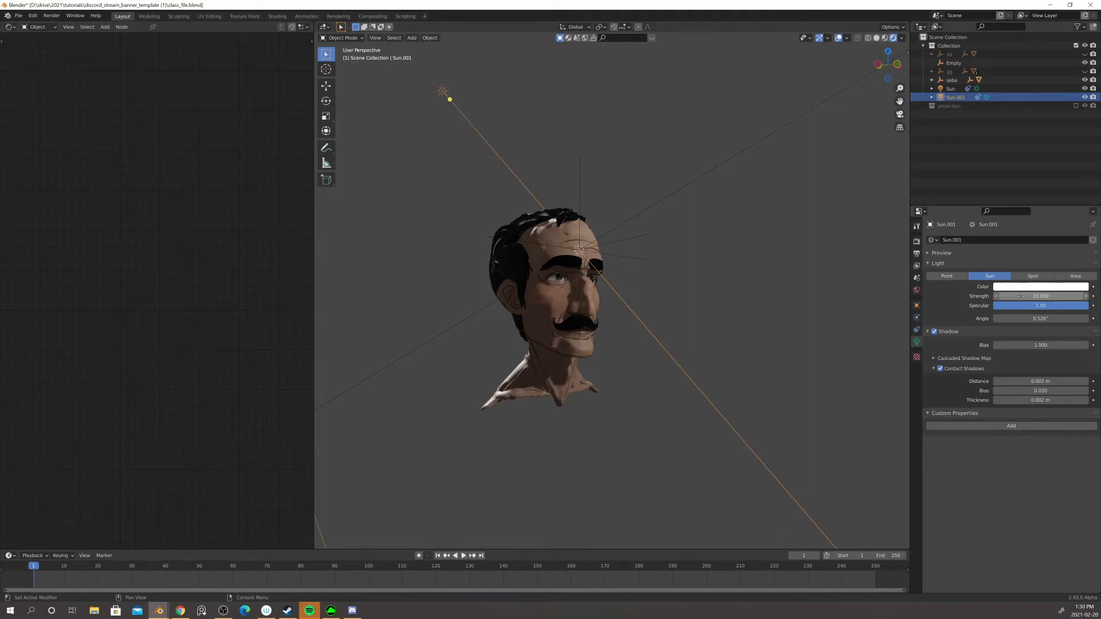
key(r)
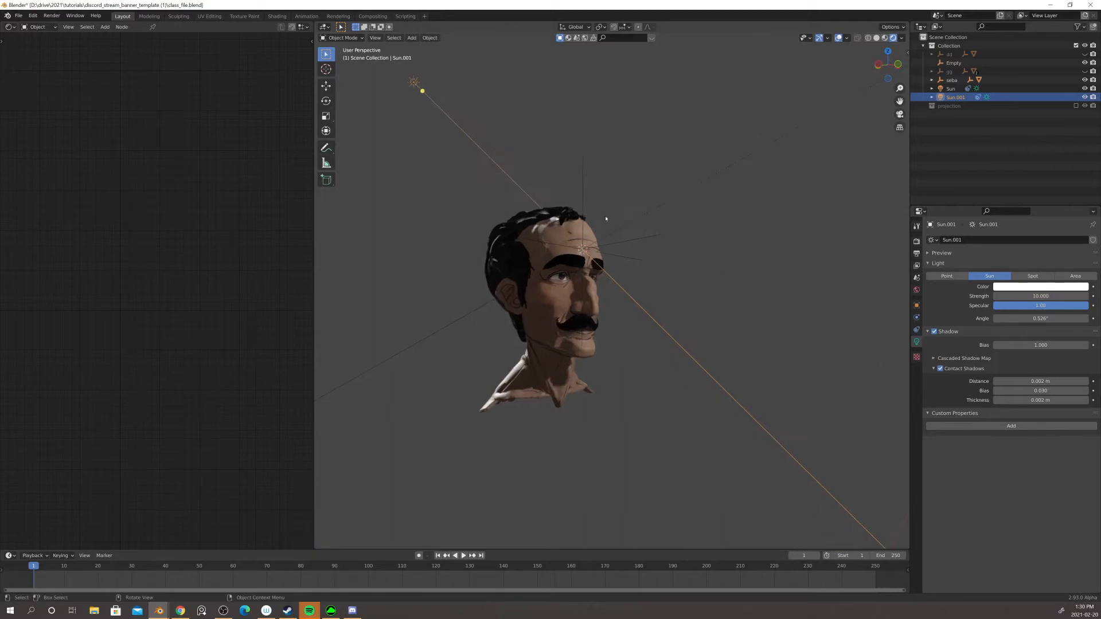
- Add a camera to the scene and look through it
middle_drag(557, 149, 559, 232)
scroll(560, 150, down, 2)
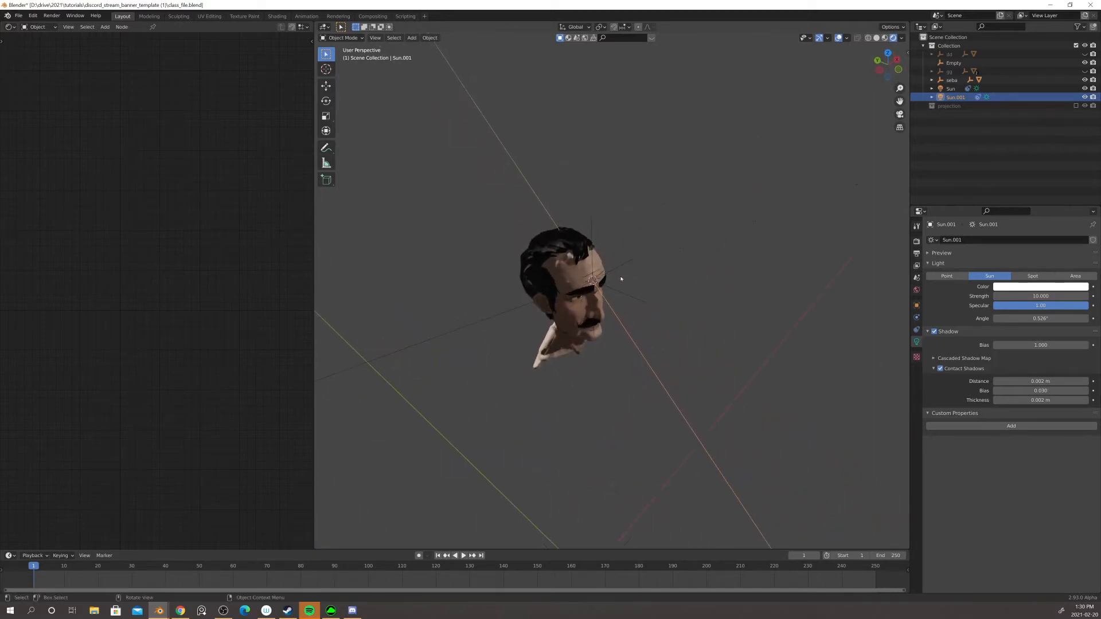
scroll(637, 350, down, 3)
middle_drag(638, 364, 617, 399)
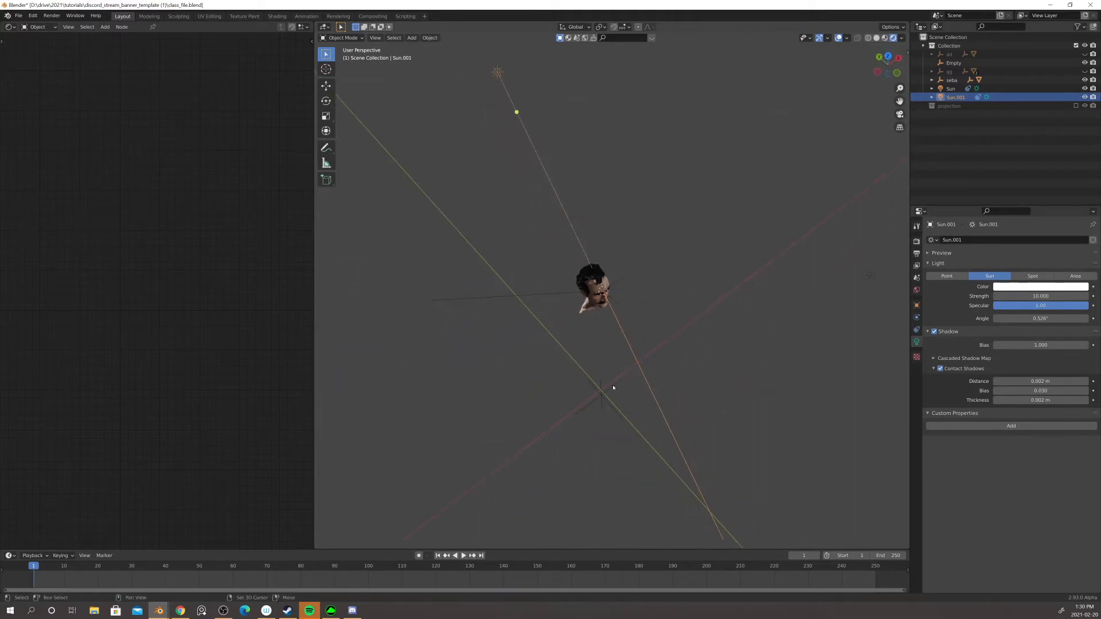
key(shift+a)
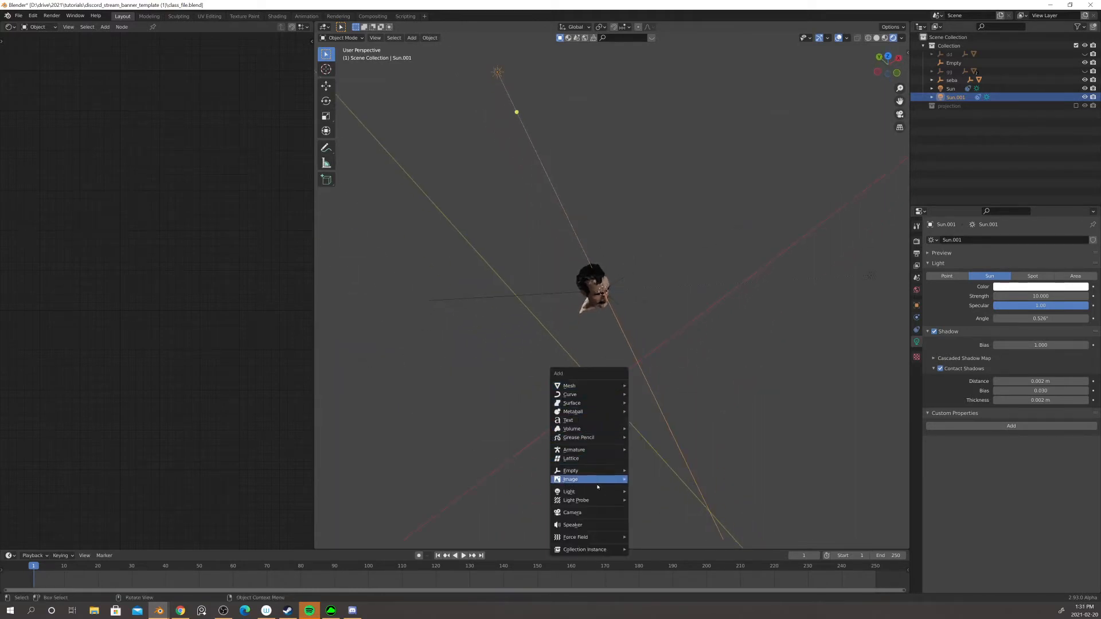
click(595, 513)
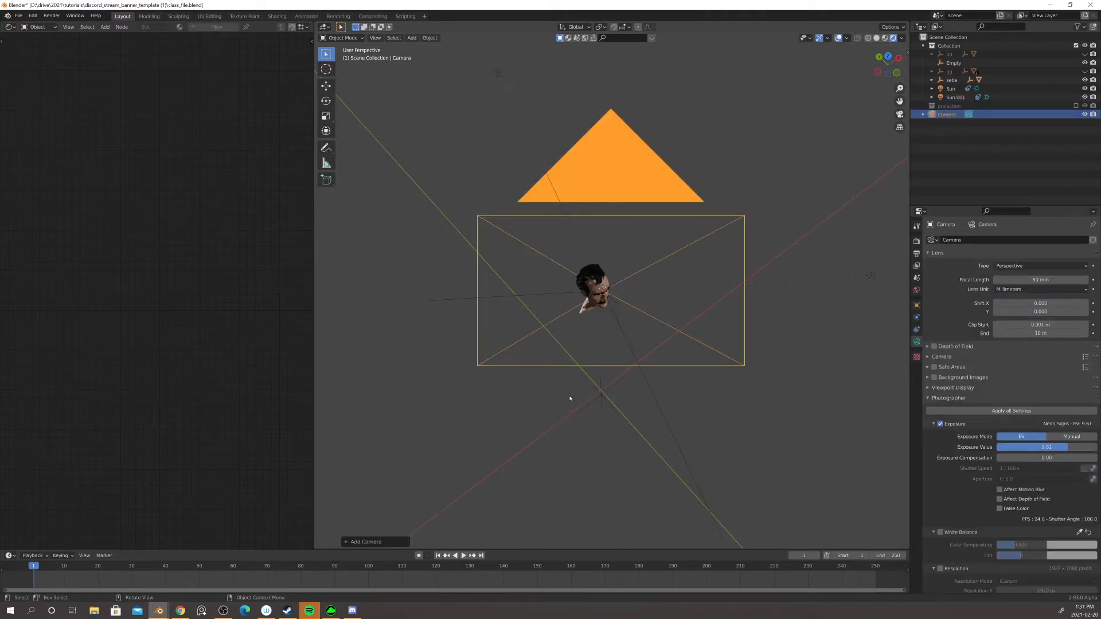
middle_drag(570, 397, 562, 373)
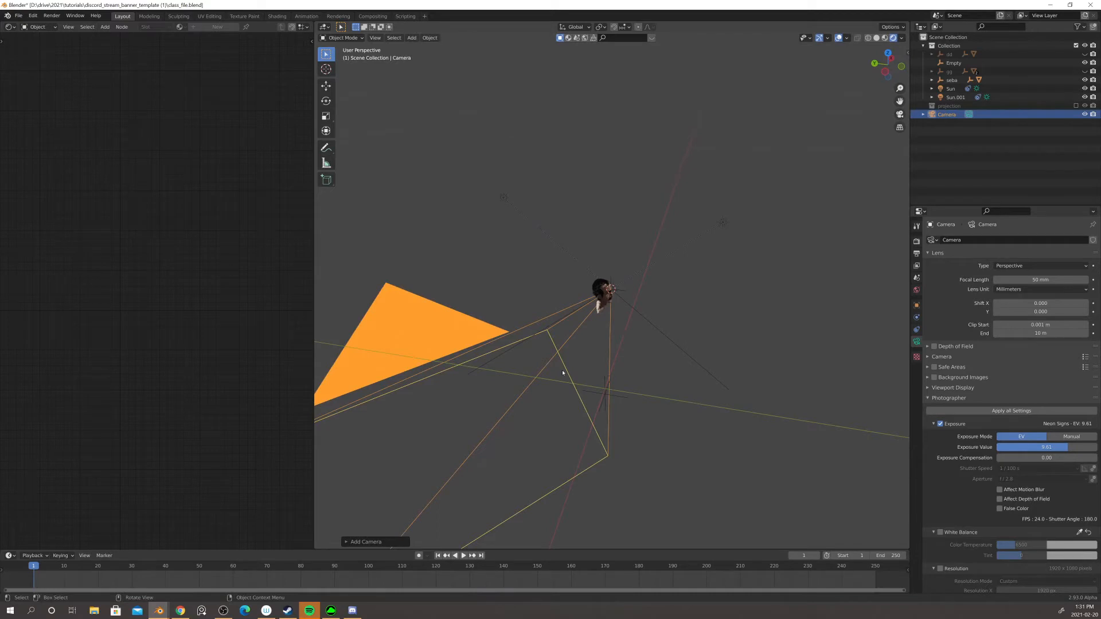
key(KP_0)
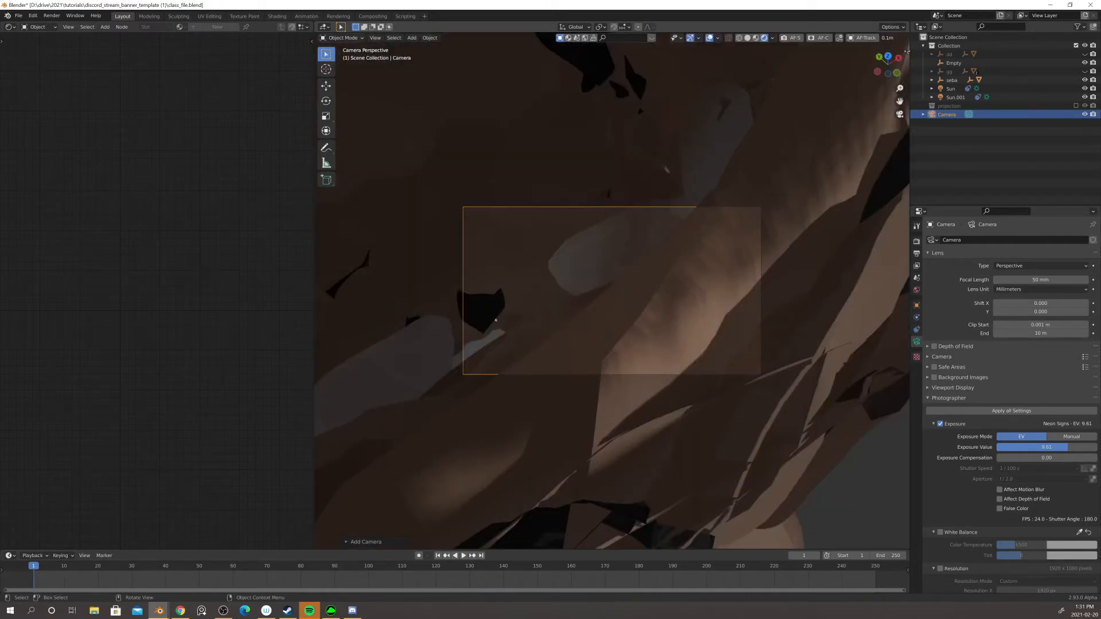
- Temporarily lock the camera to the view and frame the whole head and neck in a three-quarter view
key(n)
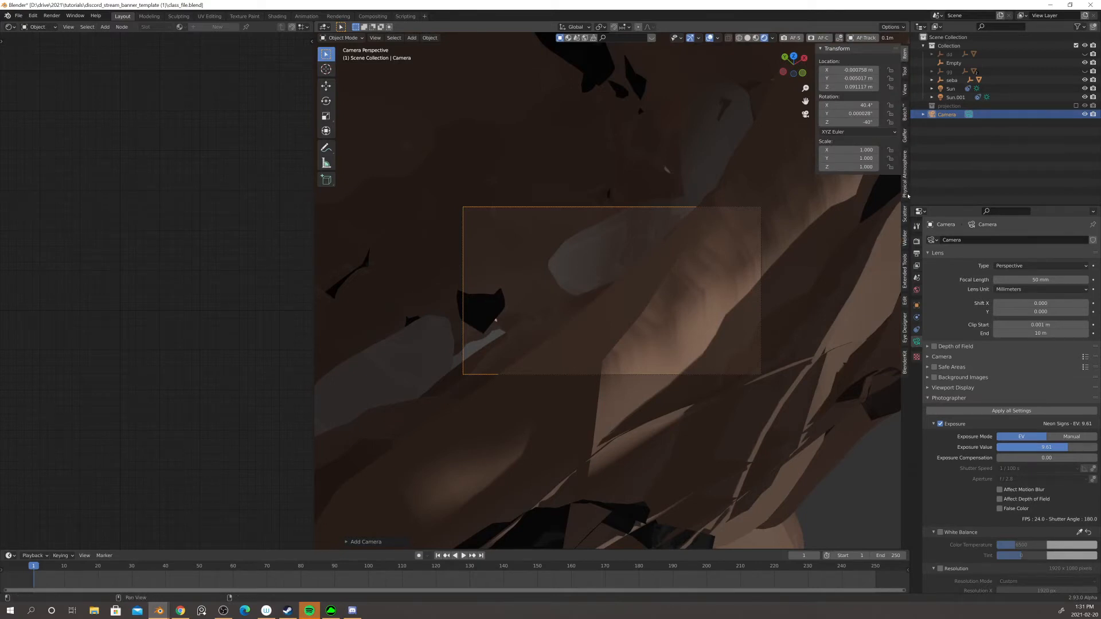
click(905, 90)
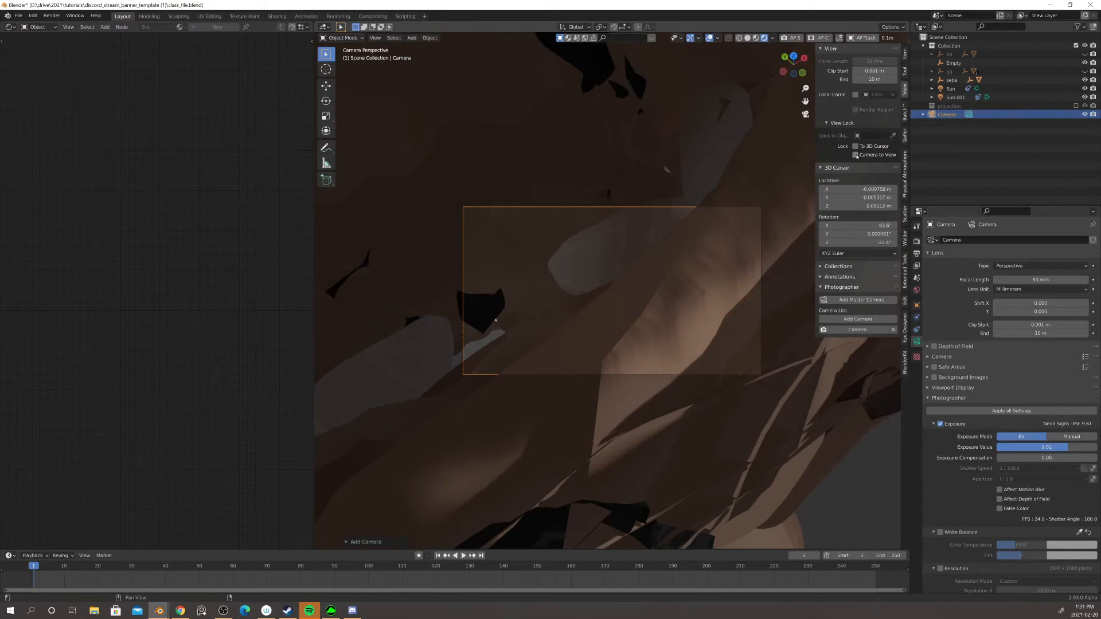
click(855, 155)
scroll(622, 264, down, 3)
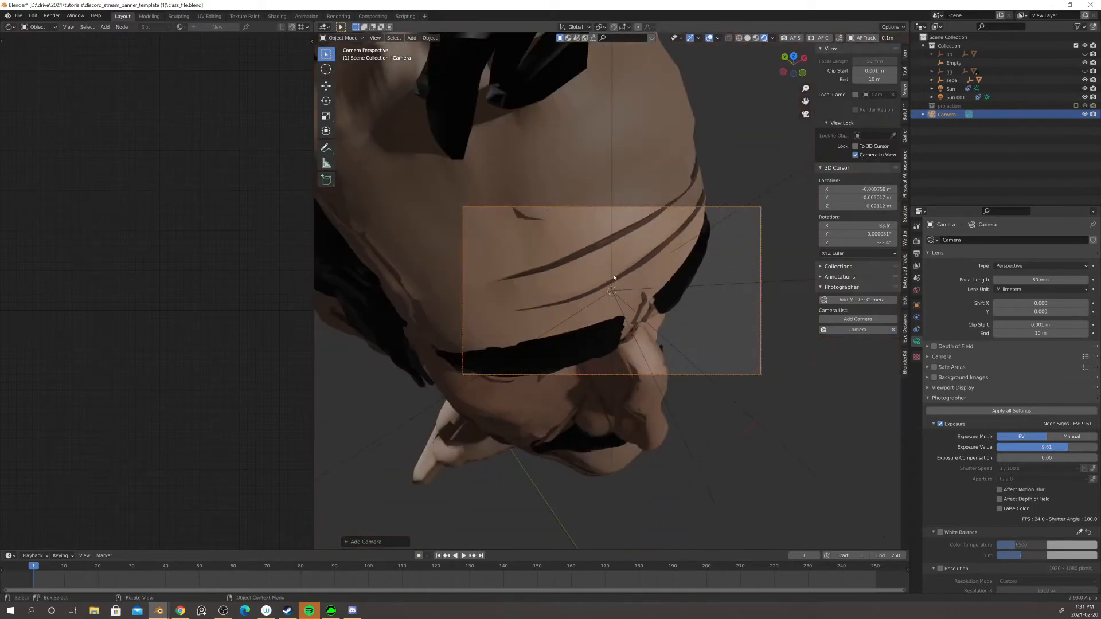
scroll(614, 277, down, 4)
middle_drag(614, 278, 611, 214)
scroll(602, 258, down, 2)
middle_drag(572, 319, 631, 310)
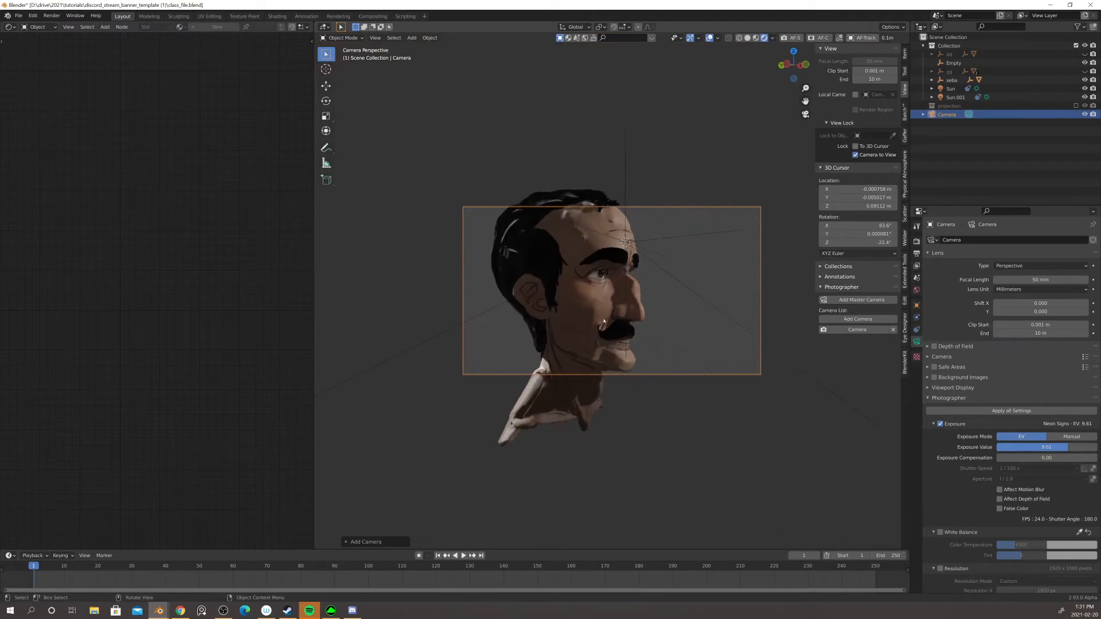
scroll(610, 294, down, 2)
scroll(590, 310, down, 1)
scroll(618, 312, down, 1)
scroll(632, 311, up, 1)
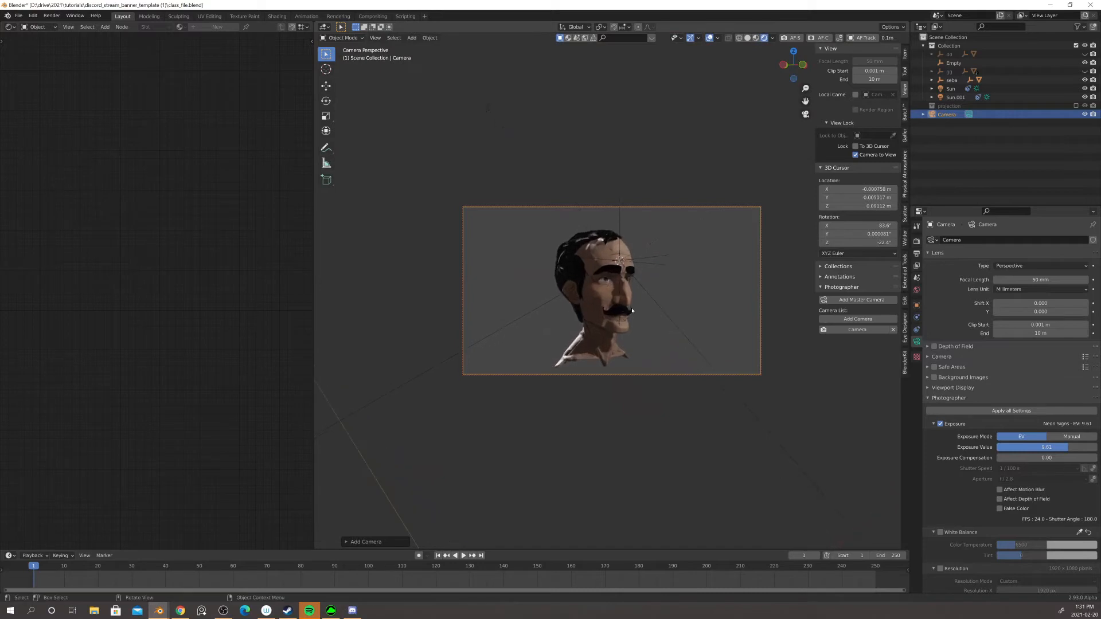
click(855, 155)
- Enlarge the camera frame in the viewport and enable depth of field for the camera
key(Home)
shift+middle_drag(622, 304, 624, 348)
scroll(623, 348, up, 1)
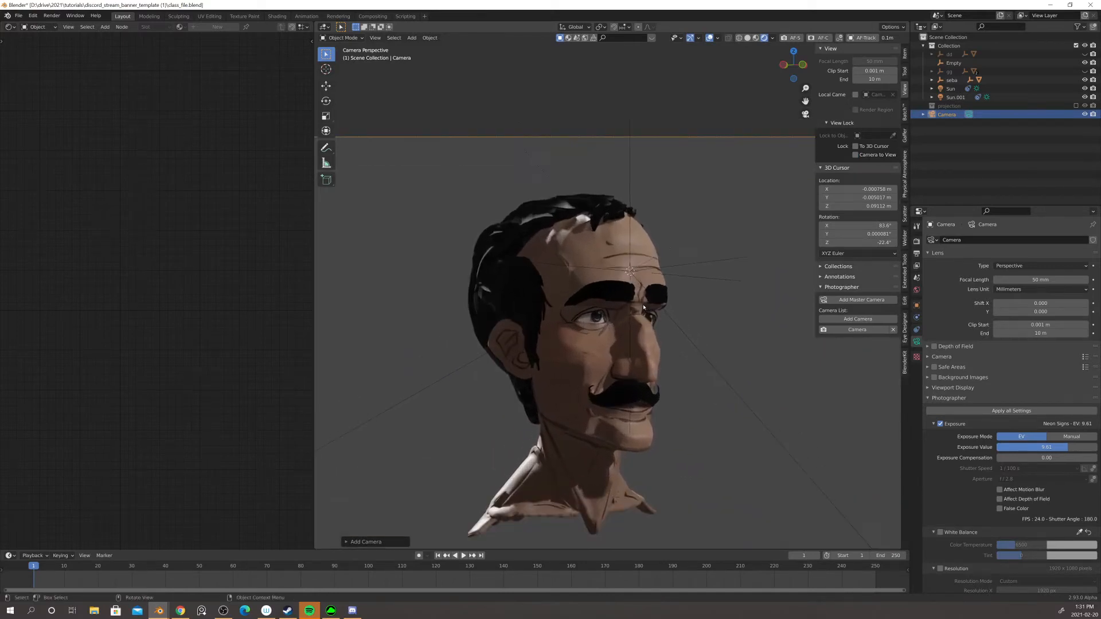
shift+middle_drag(647, 307, 647, 296)
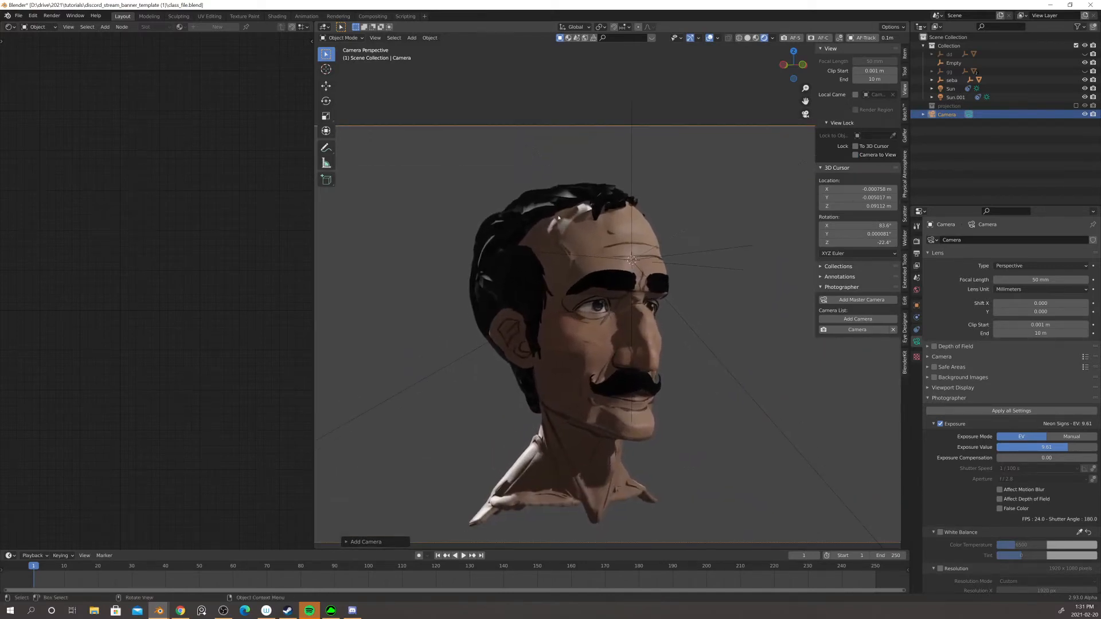
scroll(623, 262, down, 4)
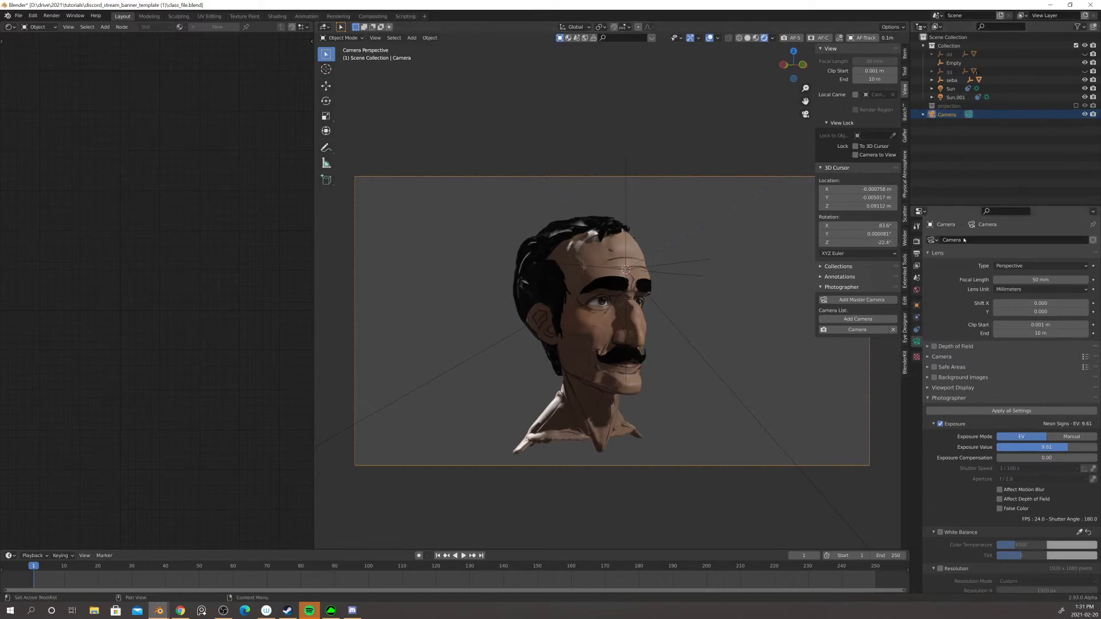
click(934, 347)
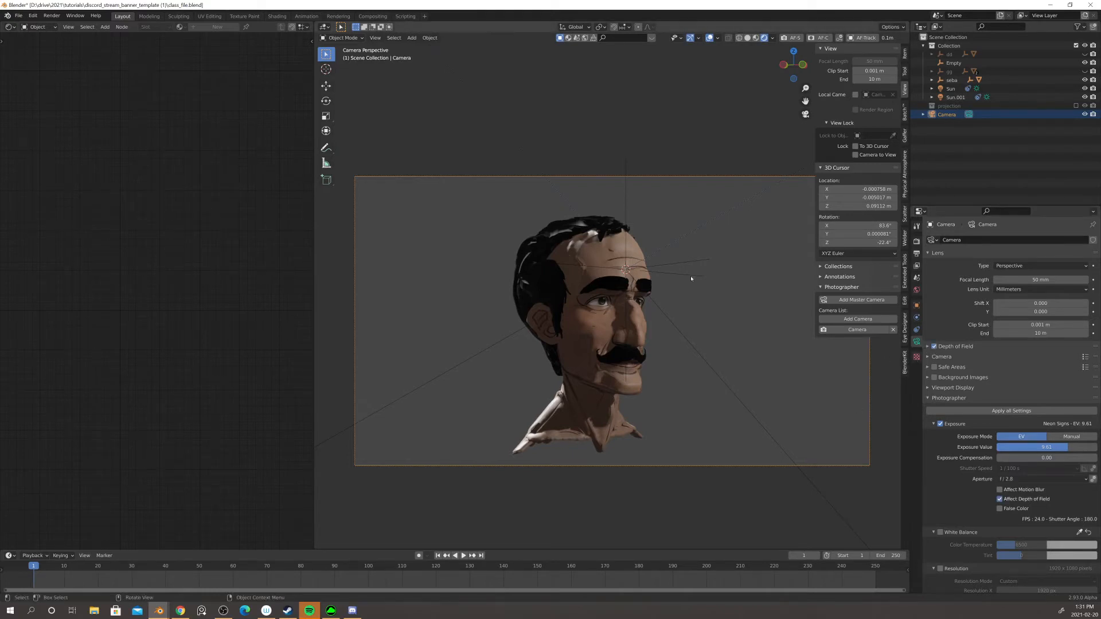
- Choose the Empty at the forehead as the focus object of the camera's depth of field
click(625, 218)
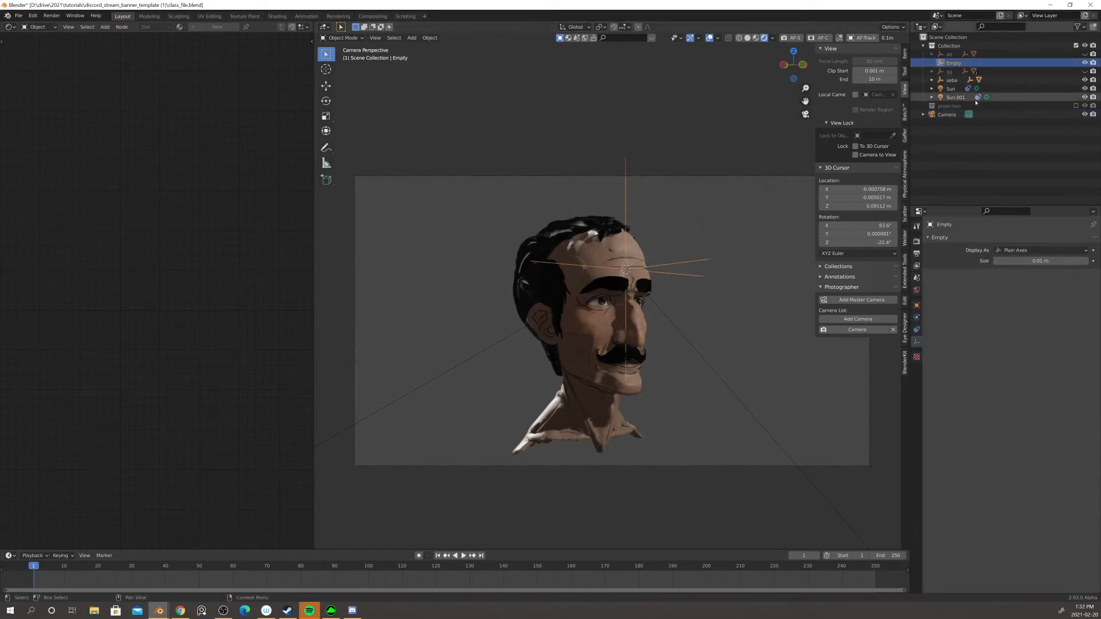
click(947, 115)
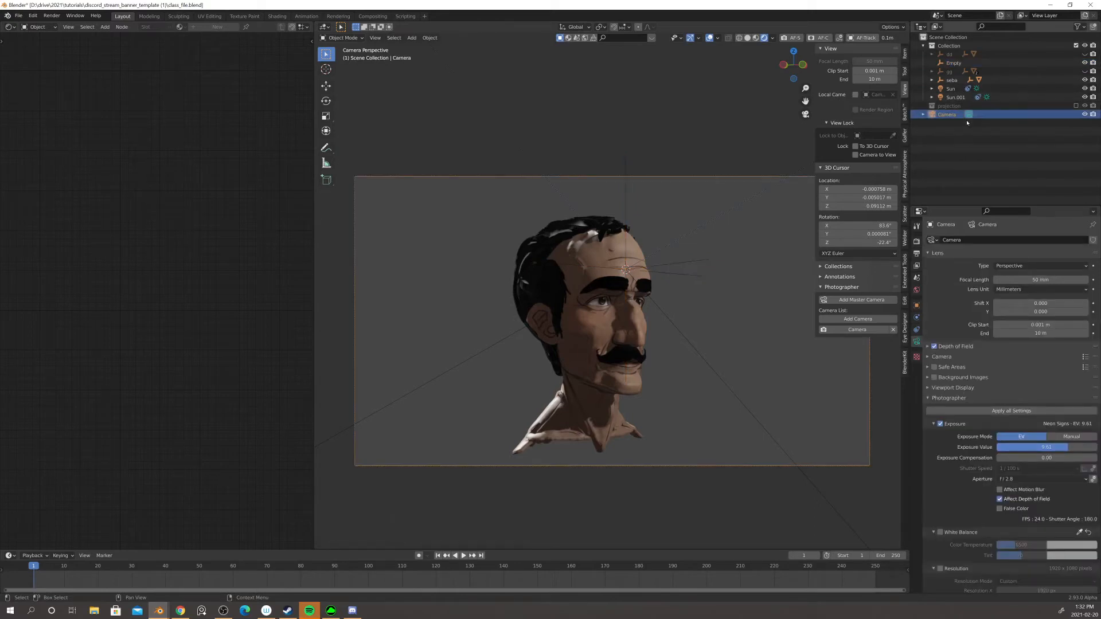
scroll(984, 458, down, 2)
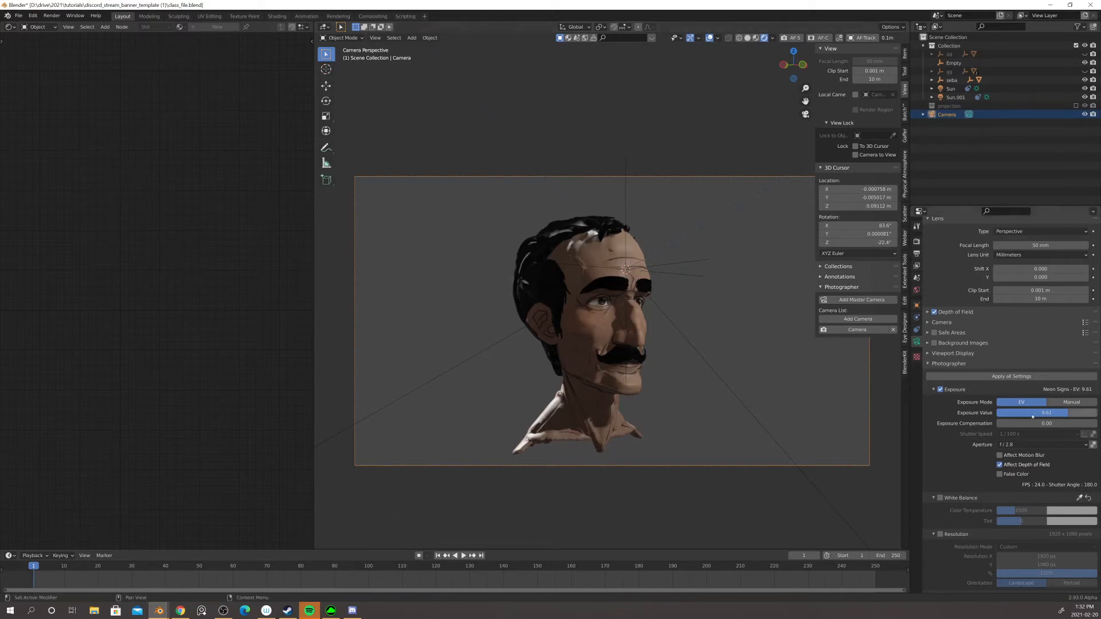
scroll(955, 451, down, 2)
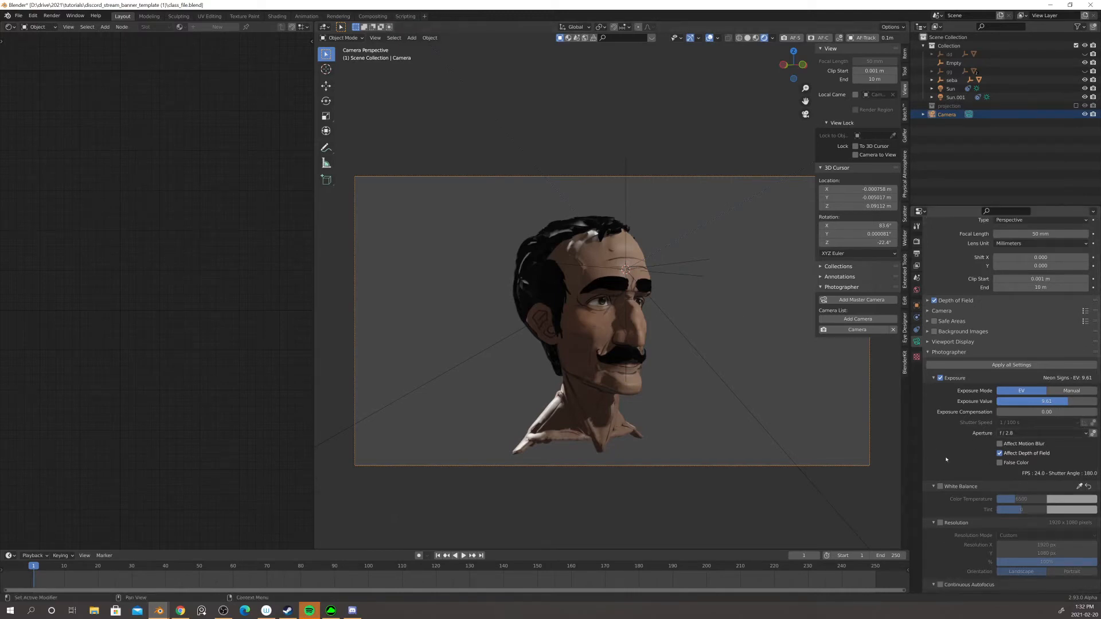
scroll(963, 438, up, 1)
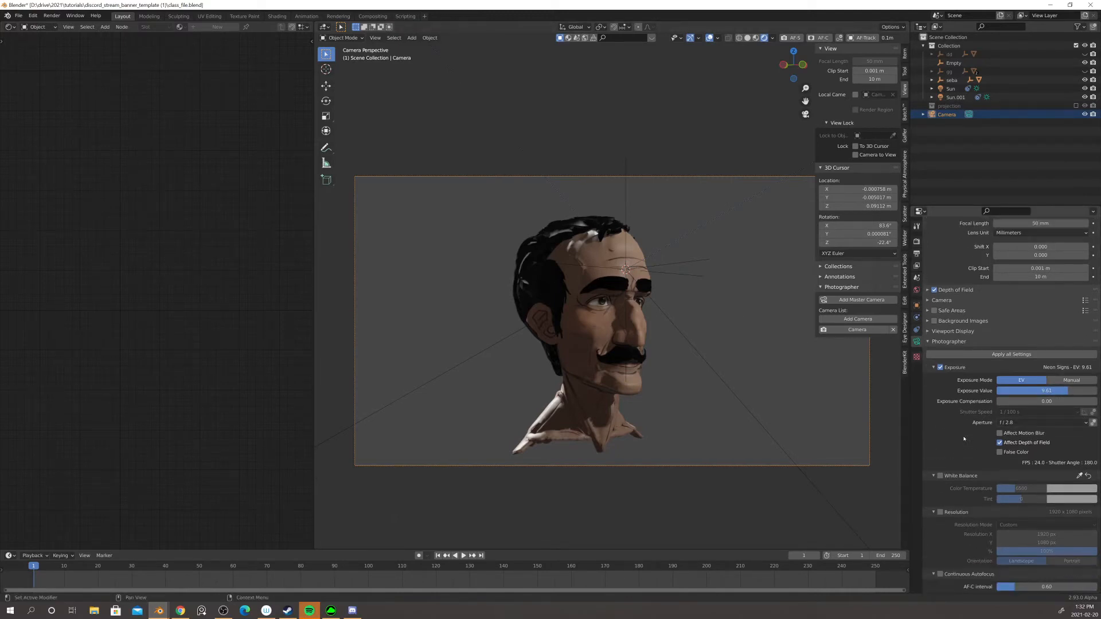
click(949, 342)
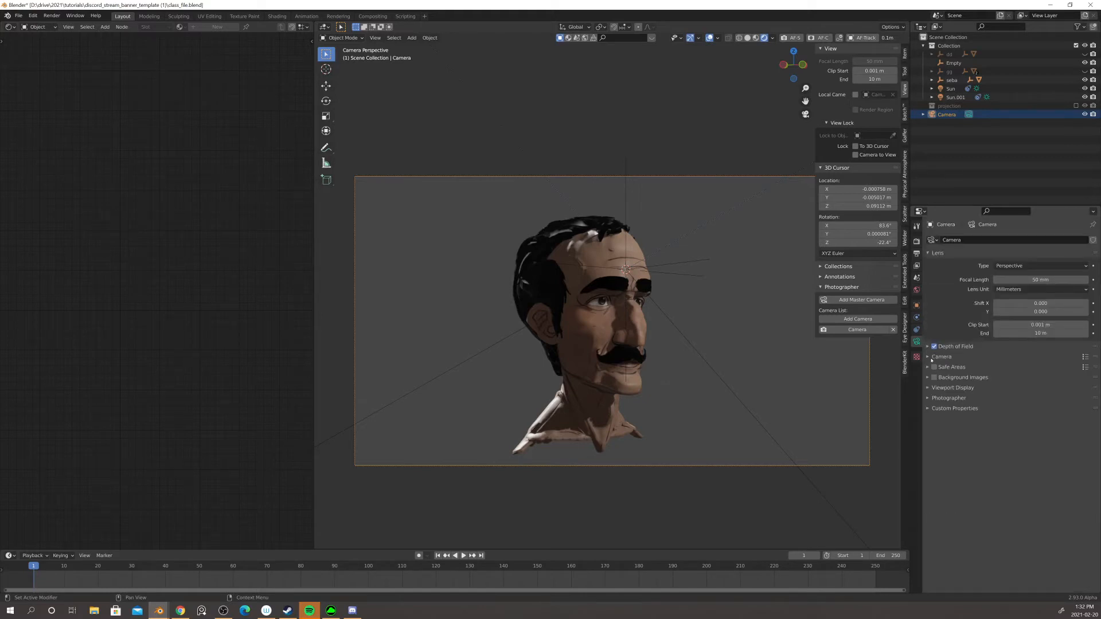
click(926, 346)
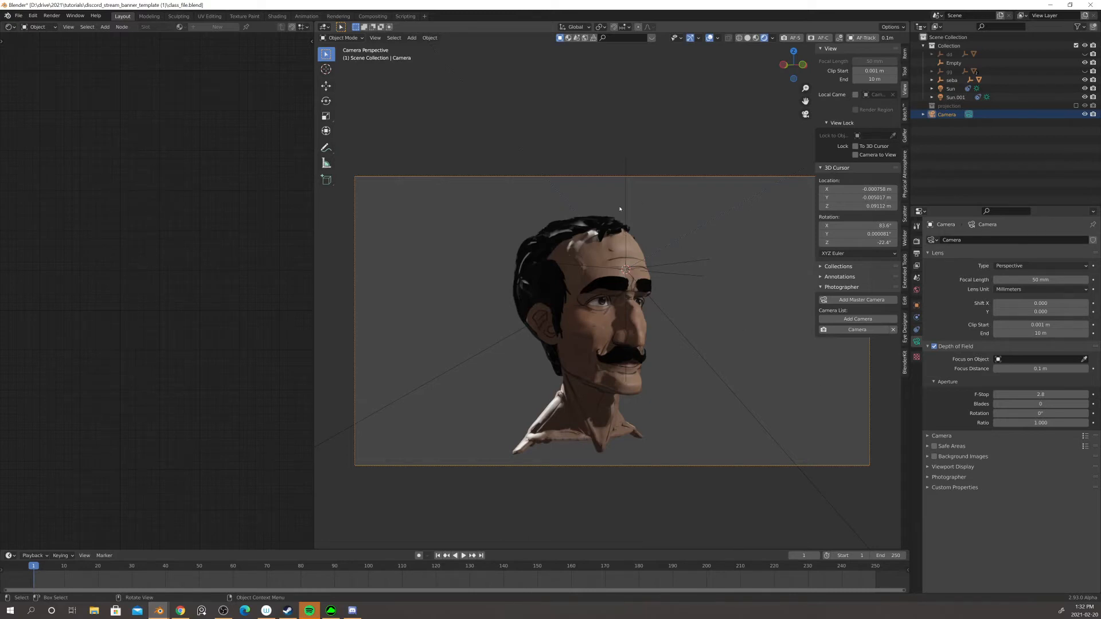
click(1041, 359)
click(1032, 360)
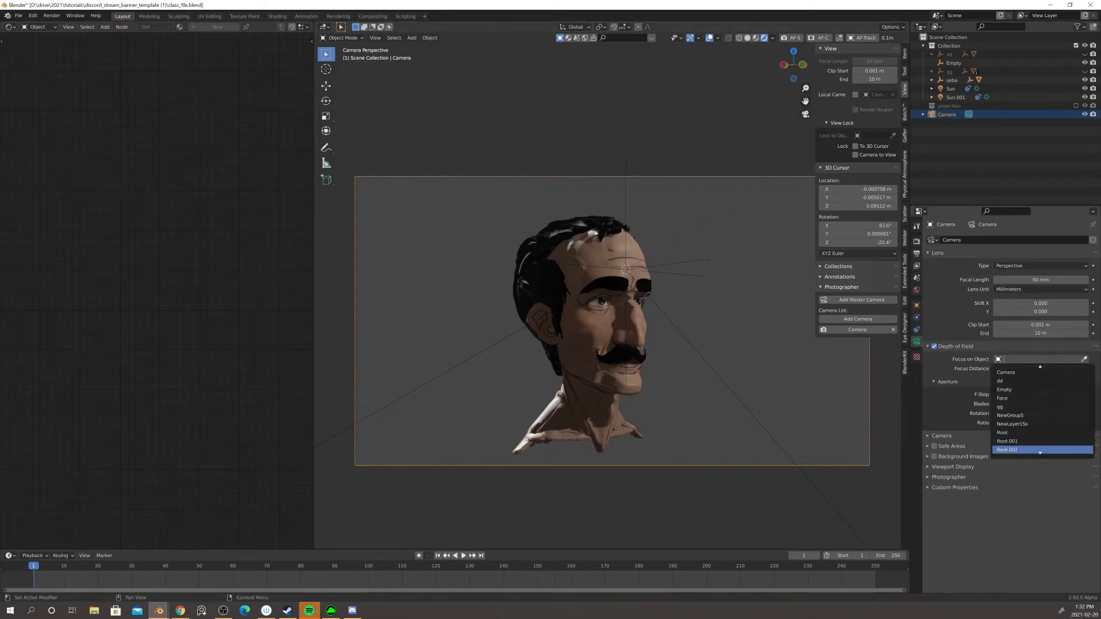
text(e)
click(1013, 373)
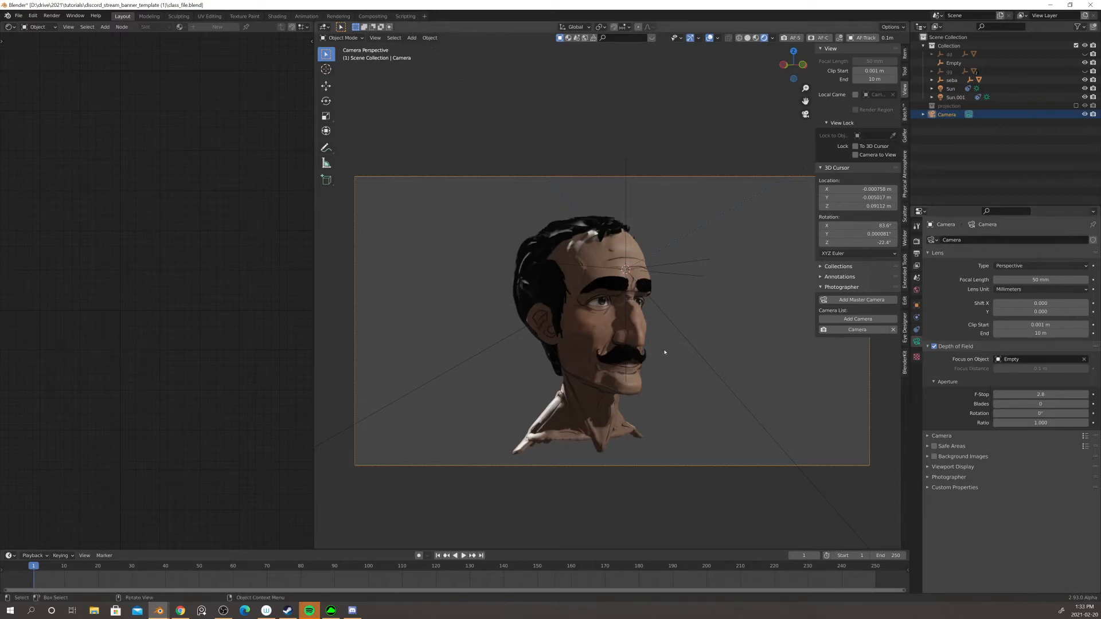
- Lower the camera's f-stop to 0.3 and then further, to blur the areas away from the face more strongly
click(1046, 394)
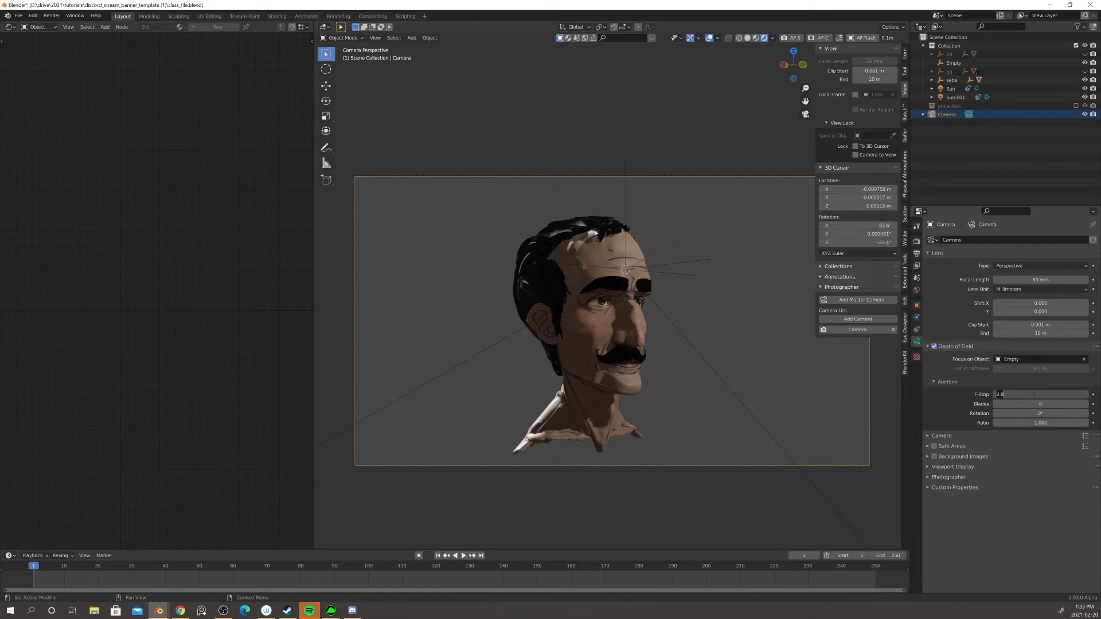
text(2)
key(Return)
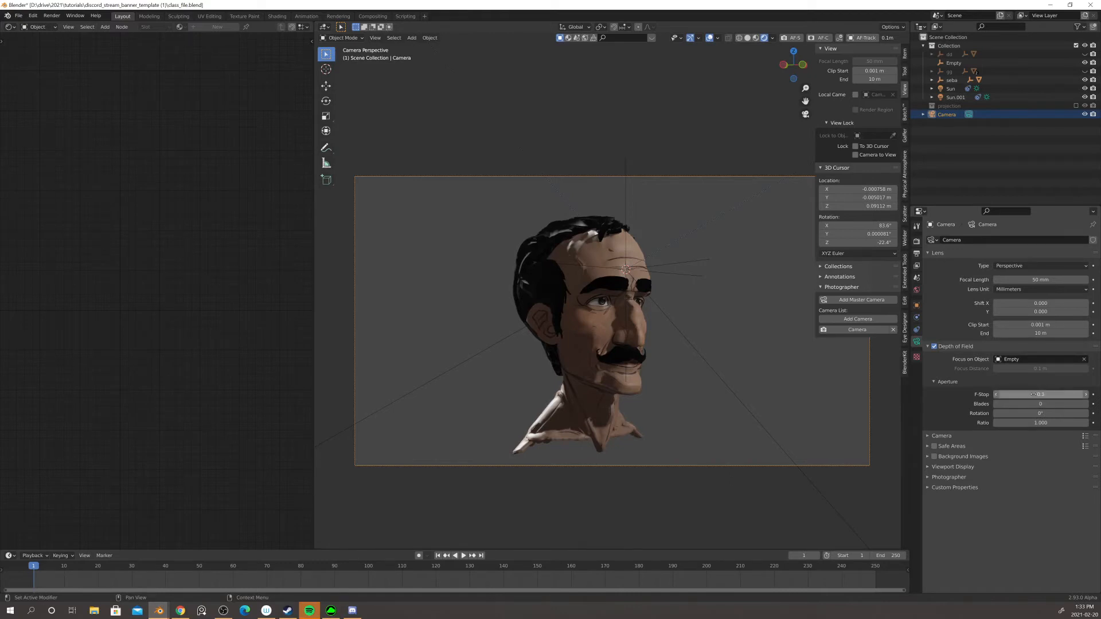
click(745, 316)
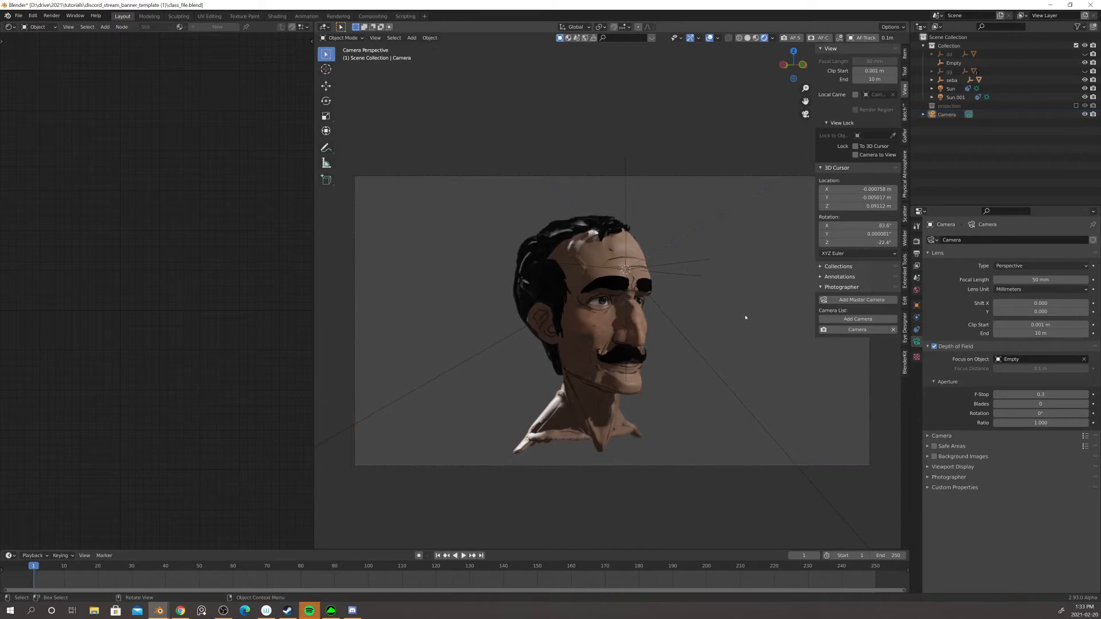
scroll(616, 348, up, 4)
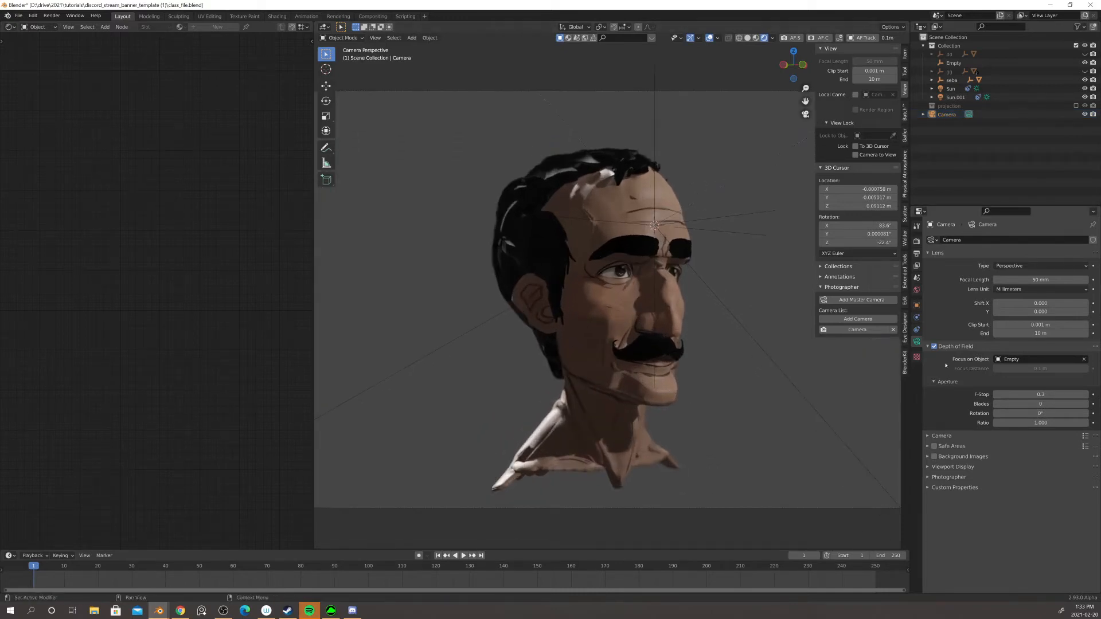
click(1031, 395)
key(BackSpace)
key(Return)
- Enable High Quality Slight Defocus in the Eevee render settings for depth of field
click(916, 242)
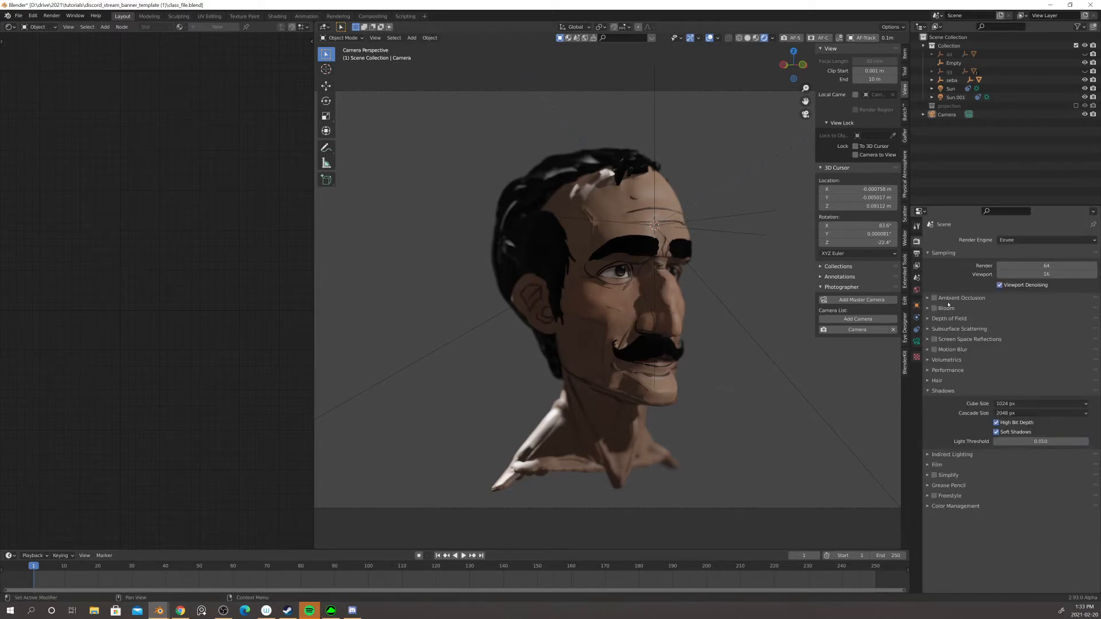
click(929, 319)
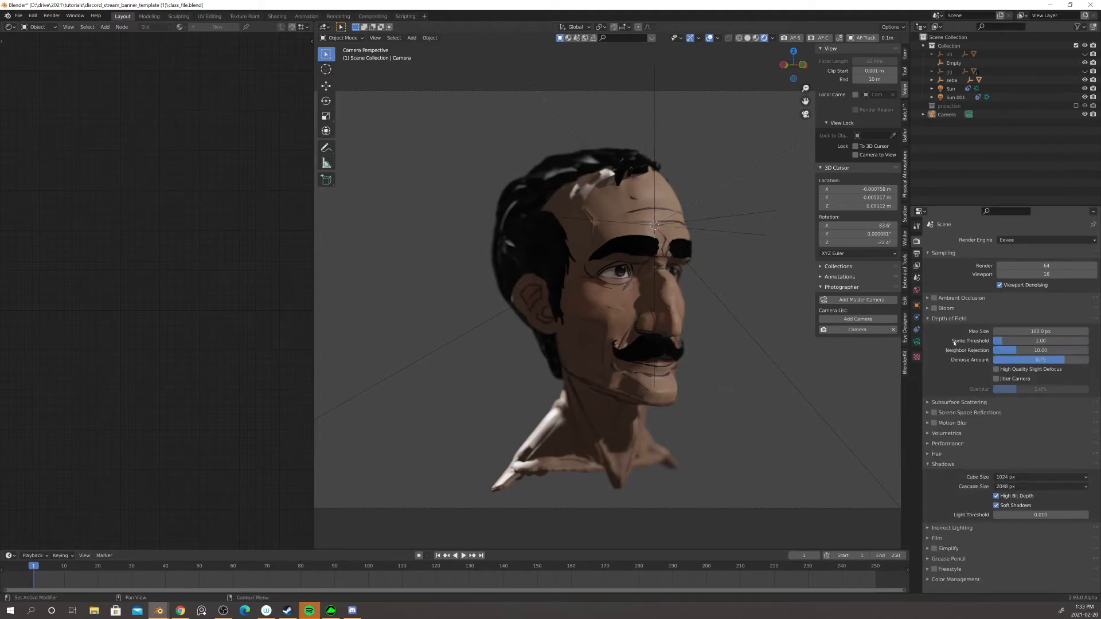
click(1017, 372)
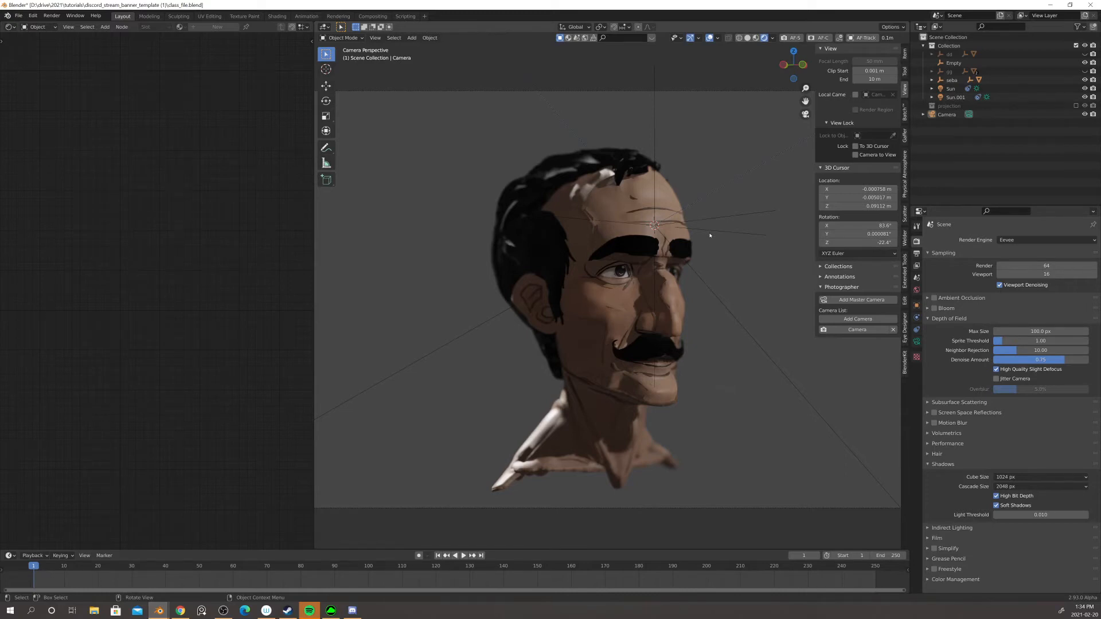
- Select the second sun light (Sun.001) above the head and shift it further to the side, then return to the camera view
click(709, 235)
scroll(700, 252, down, 2)
scroll(690, 266, up, 1)
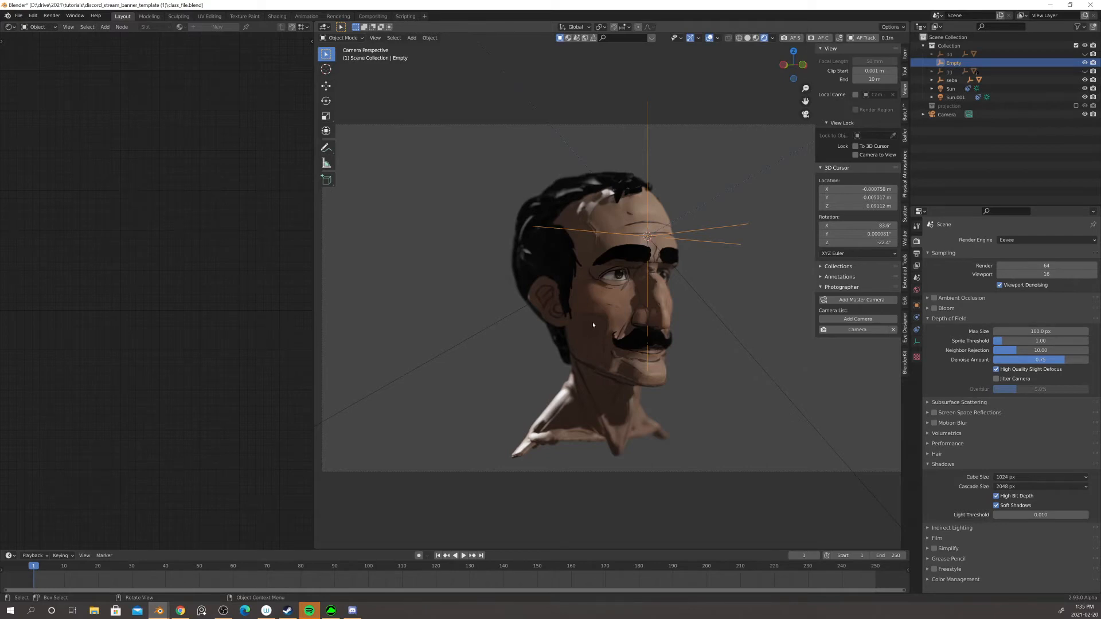
middle_drag(593, 325, 559, 294)
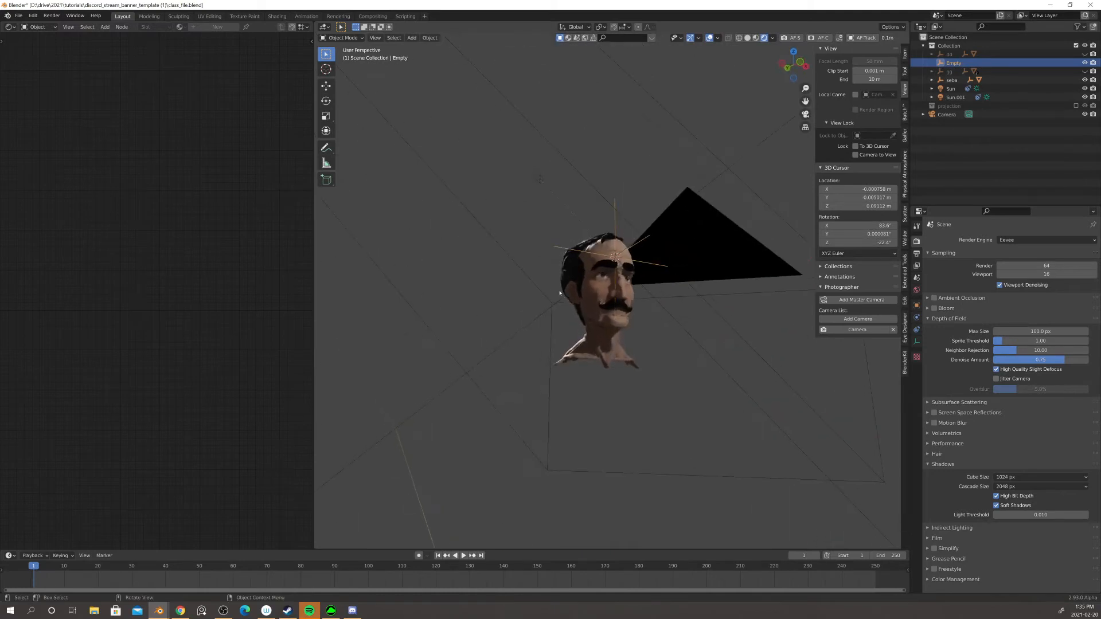
click(550, 191)
middle_drag(551, 192, 555, 262)
key(g)
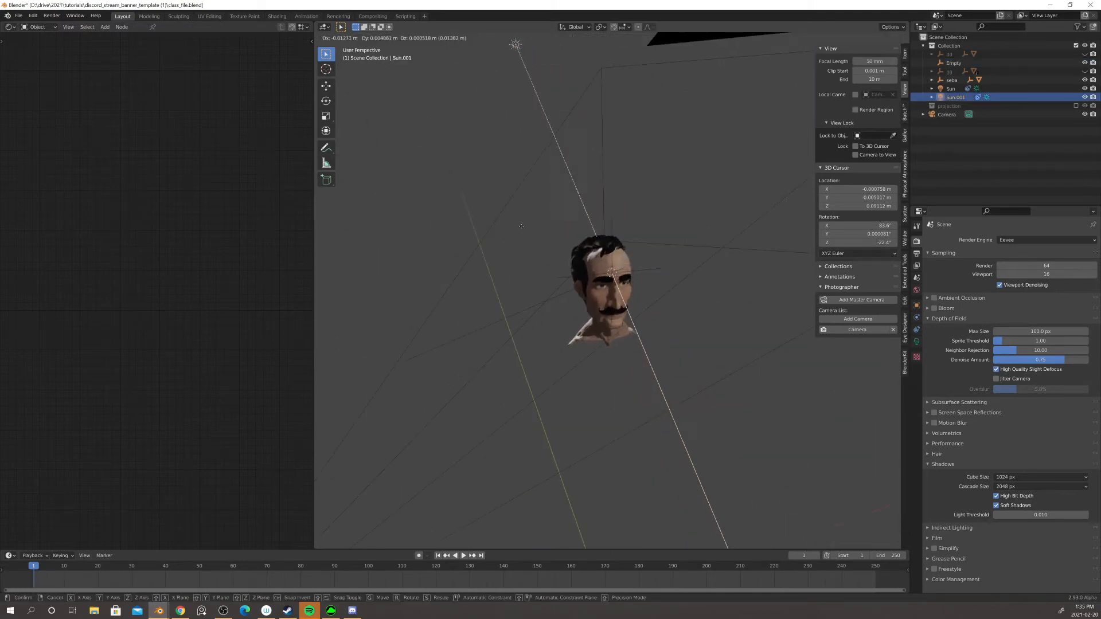
click(482, 231)
key(KP_0)
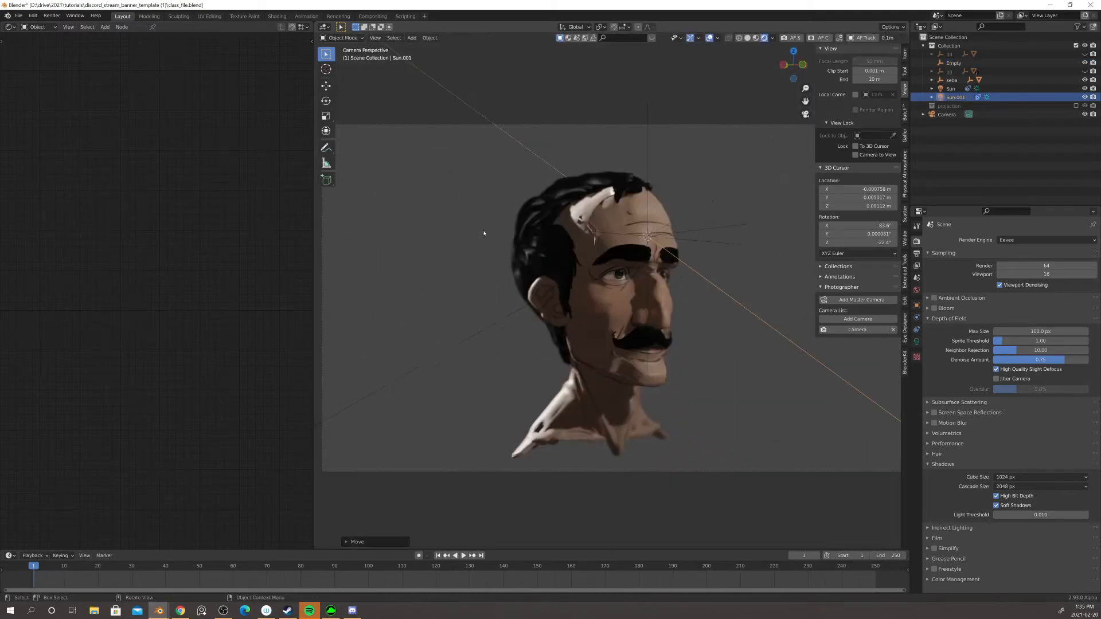
- Reposition the second sun light in the camera view to the upper area in front of the forehead, as a rim light on the face
key(g)
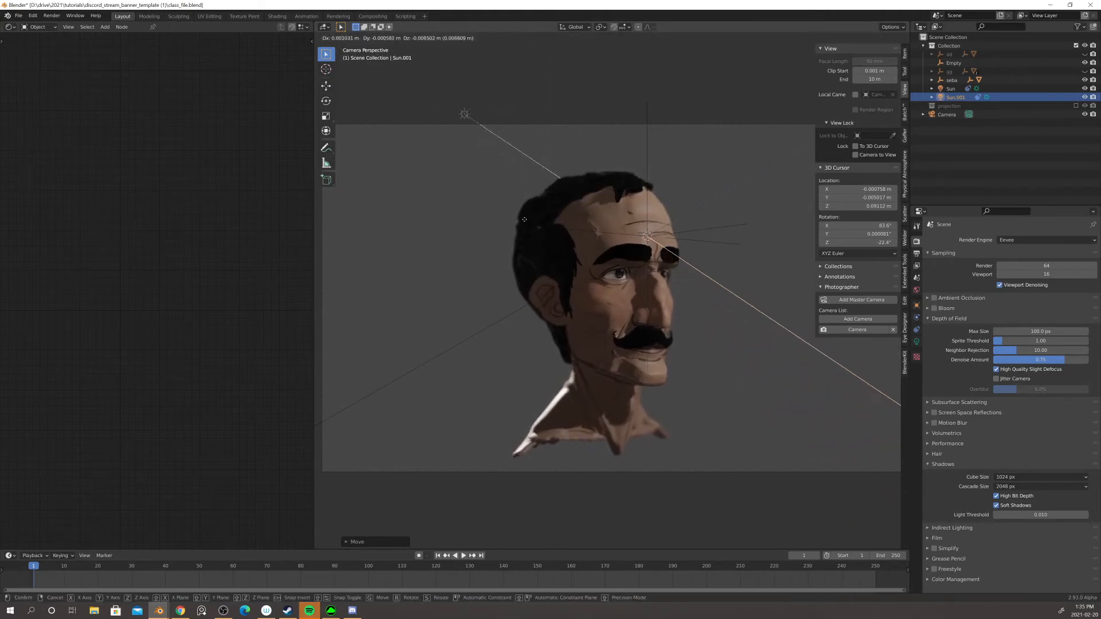
click(387, 117)
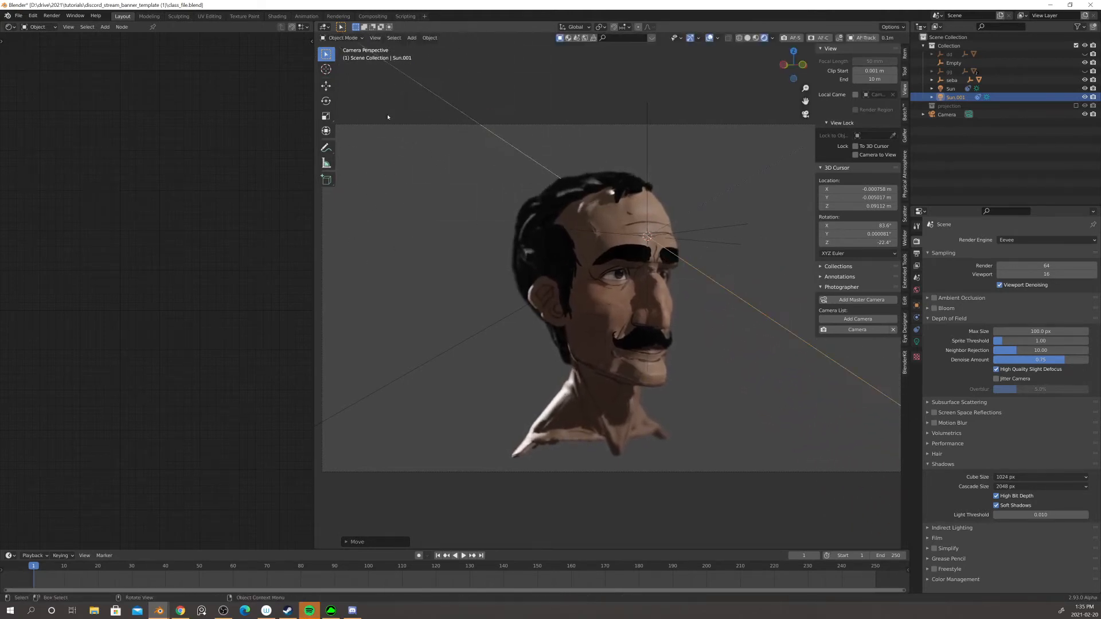
key(g)
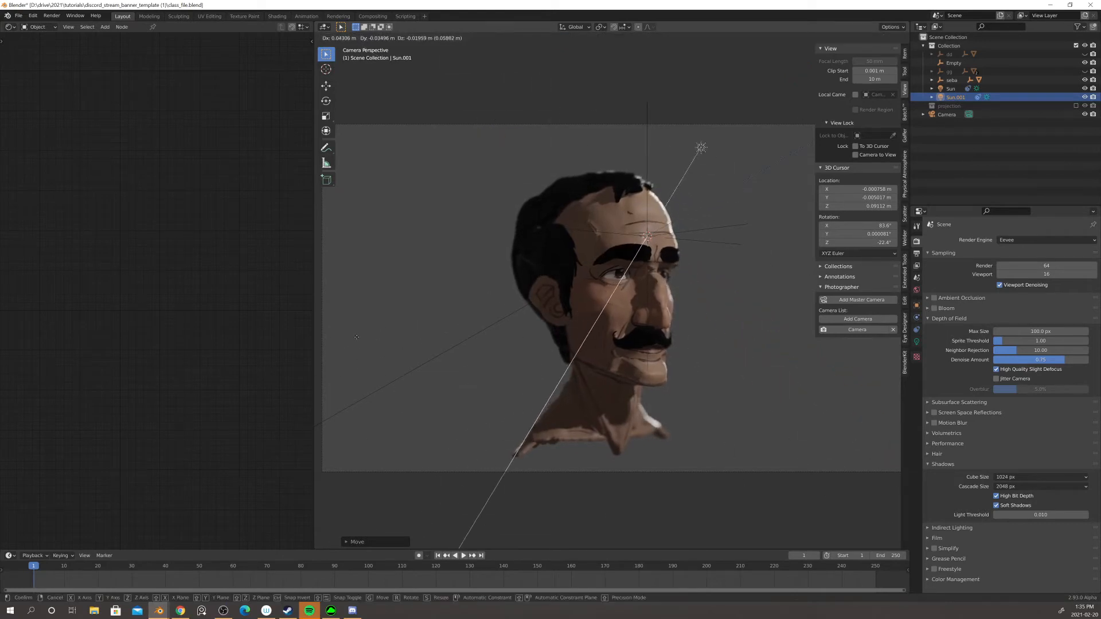
click(371, 339)
key(g)
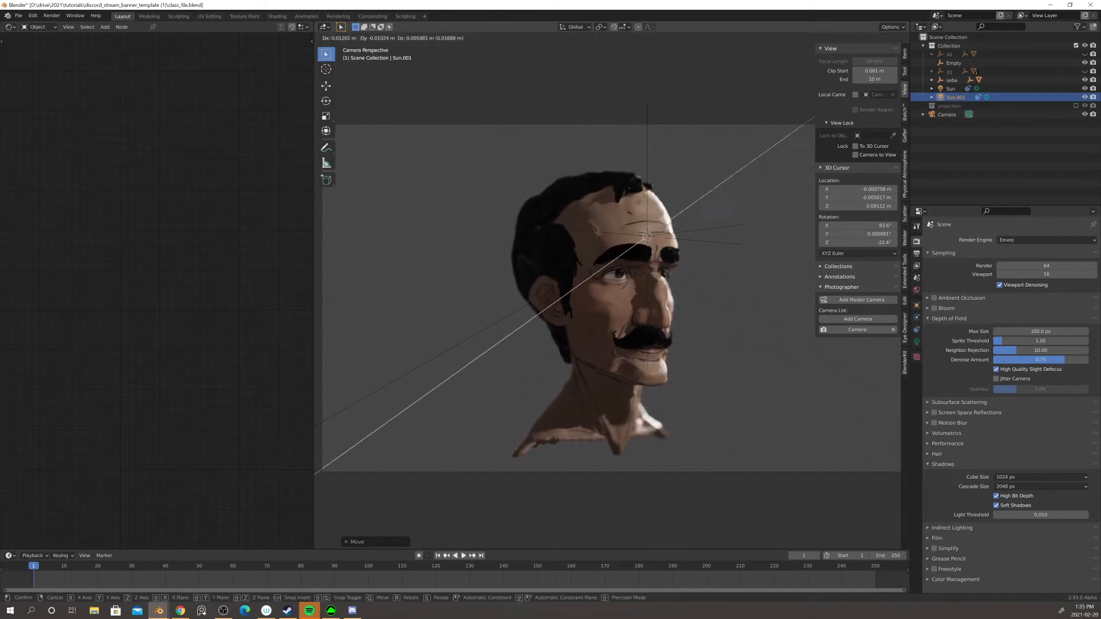
click(610, 197)
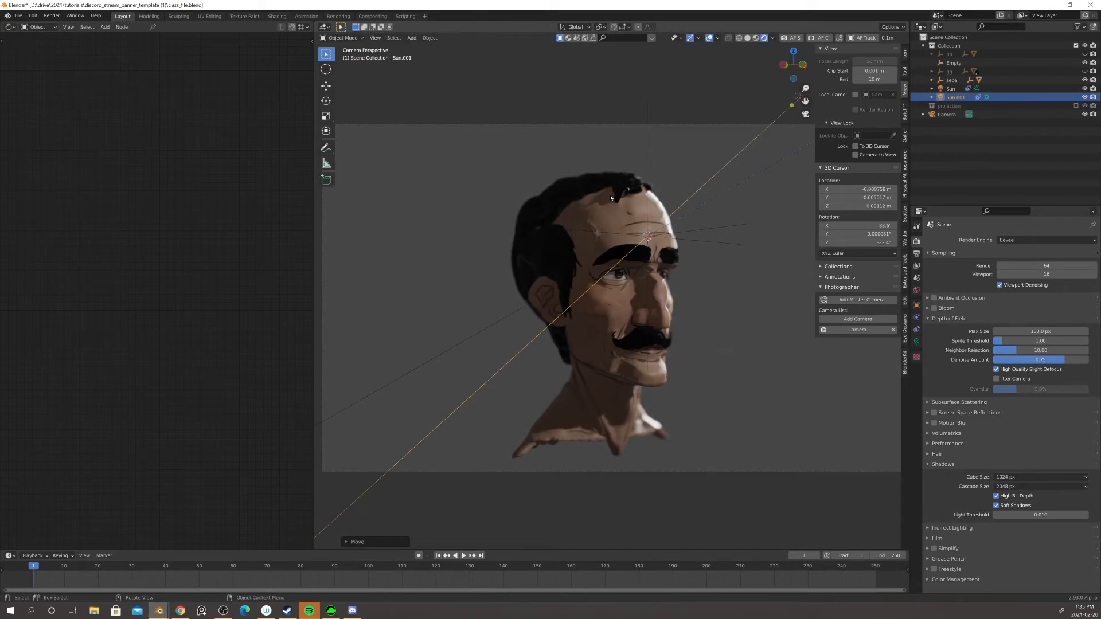
click(729, 307)
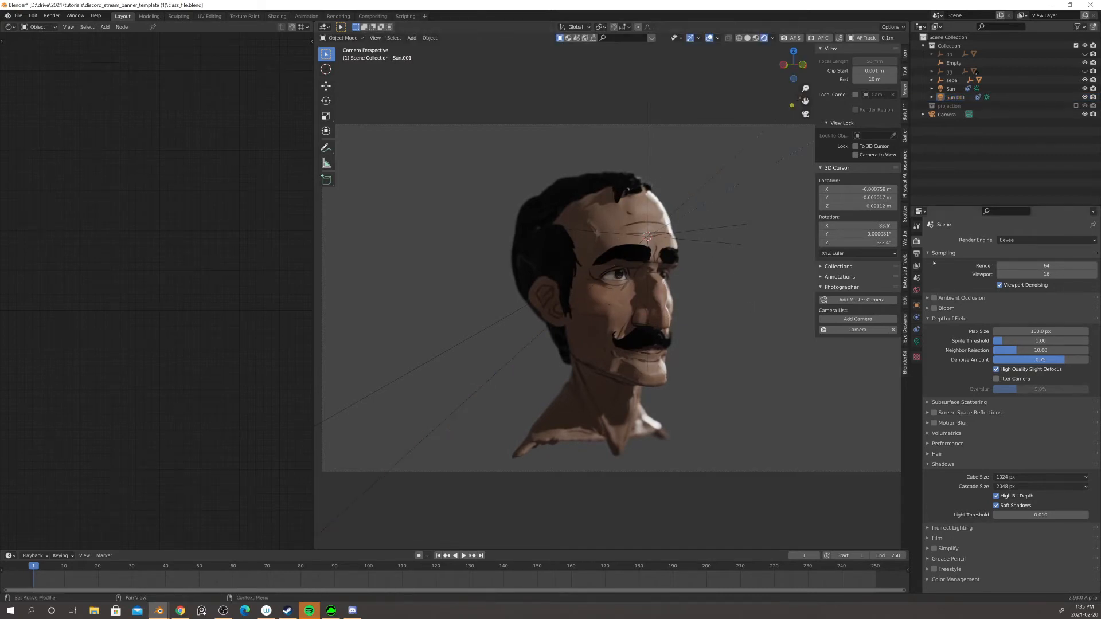
- Enable Bloom in the Eevee render settings and frame the head closer in the camera view
click(940, 310)
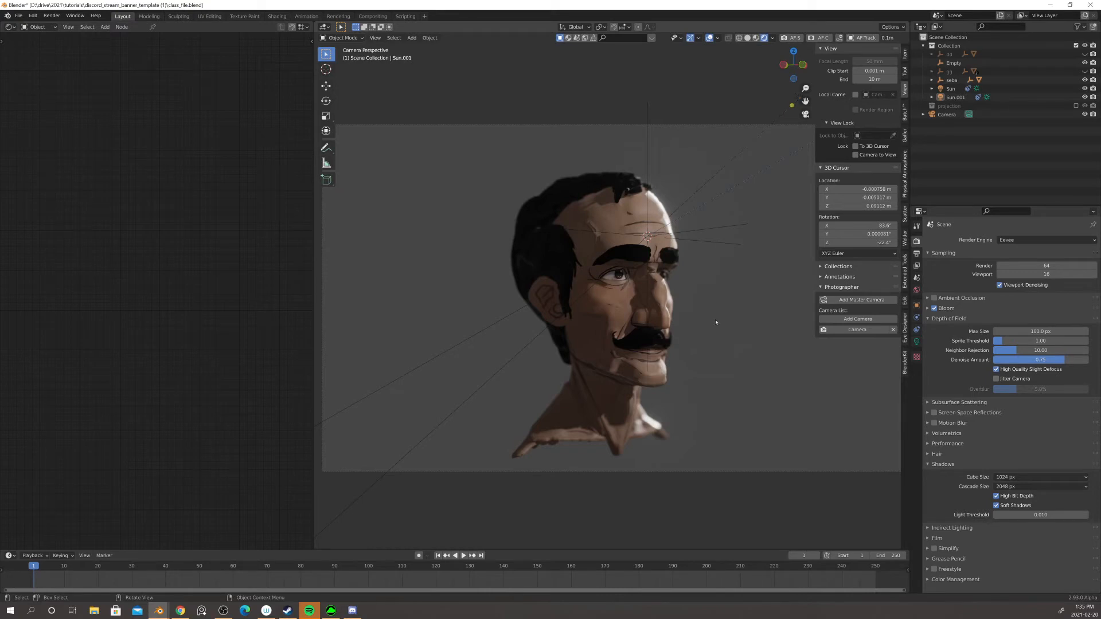
scroll(715, 321, up, 1)
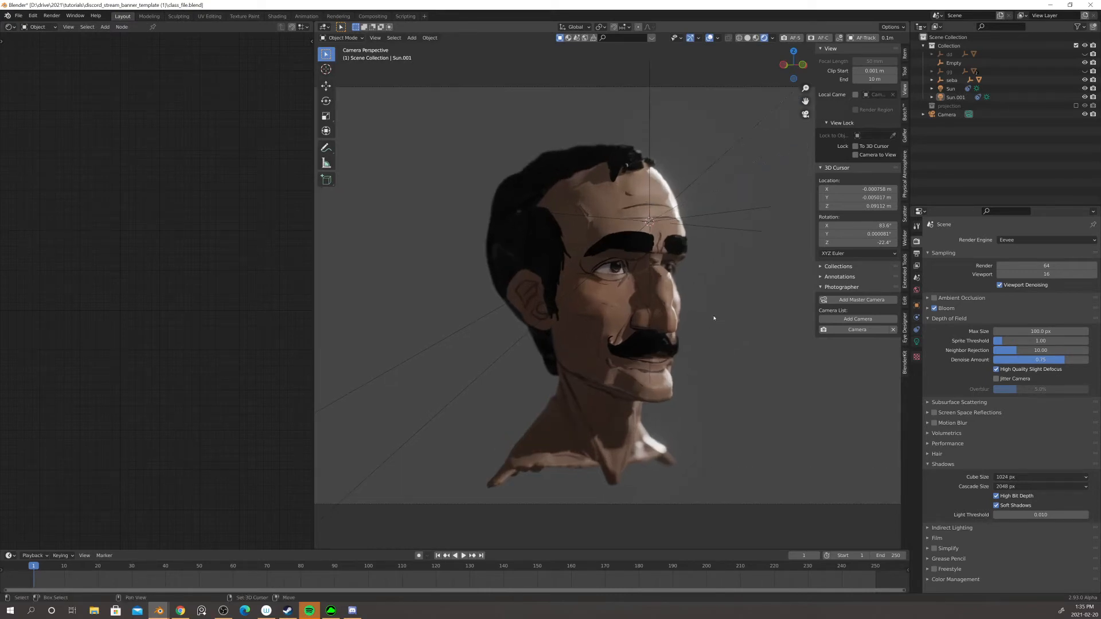
shift+middle_drag(714, 318, 724, 319)
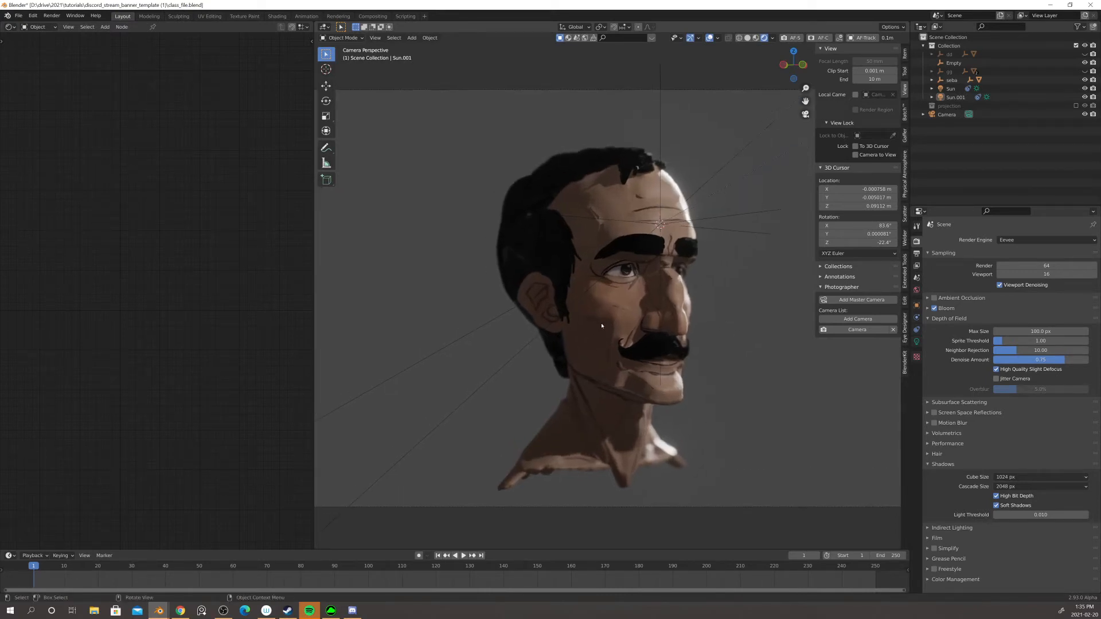
- Make room beside the Attribute node in the head's material and add an RGB Curves node before the Principled BSDF
click(613, 310)
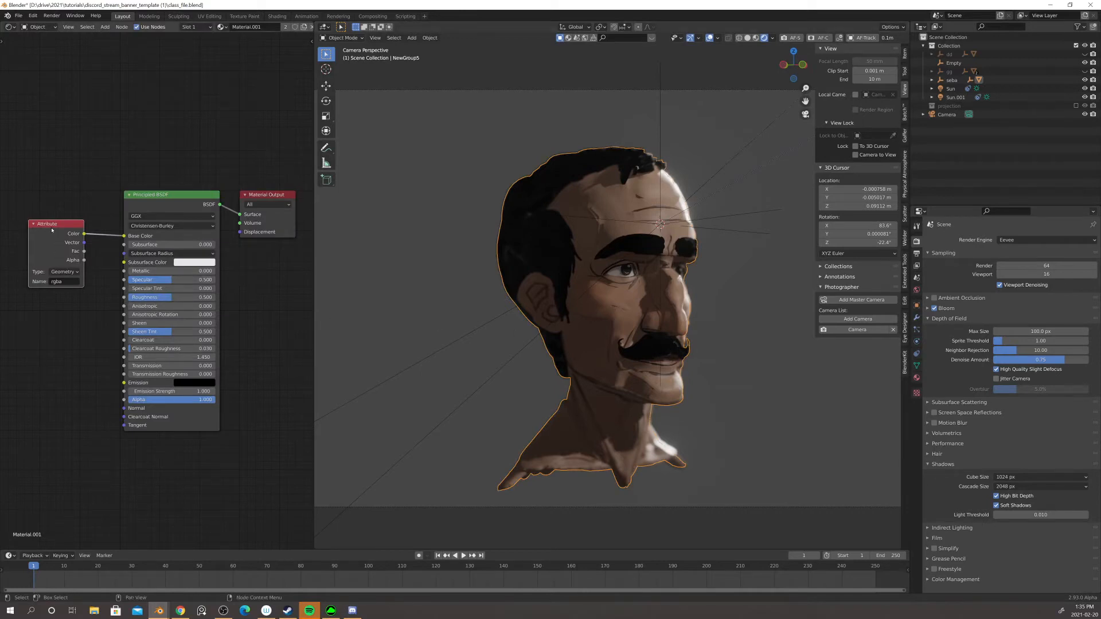
drag(51, 230, 0, 224)
middle_drag(253, 292, 267, 281)
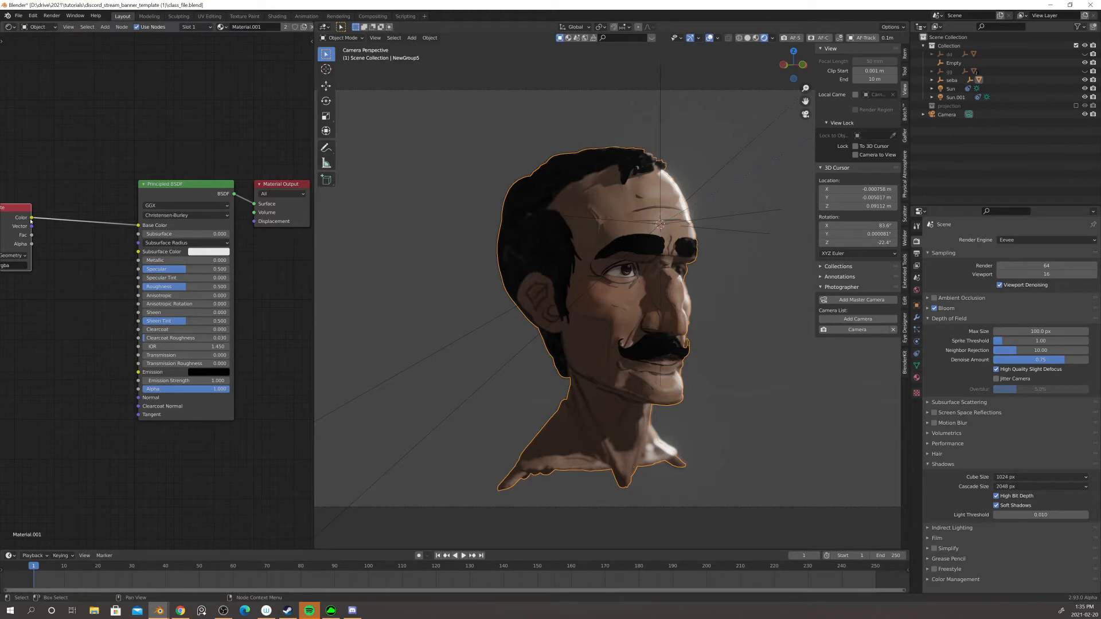
middle_drag(67, 245, 119, 247)
drag(69, 219, 56, 216)
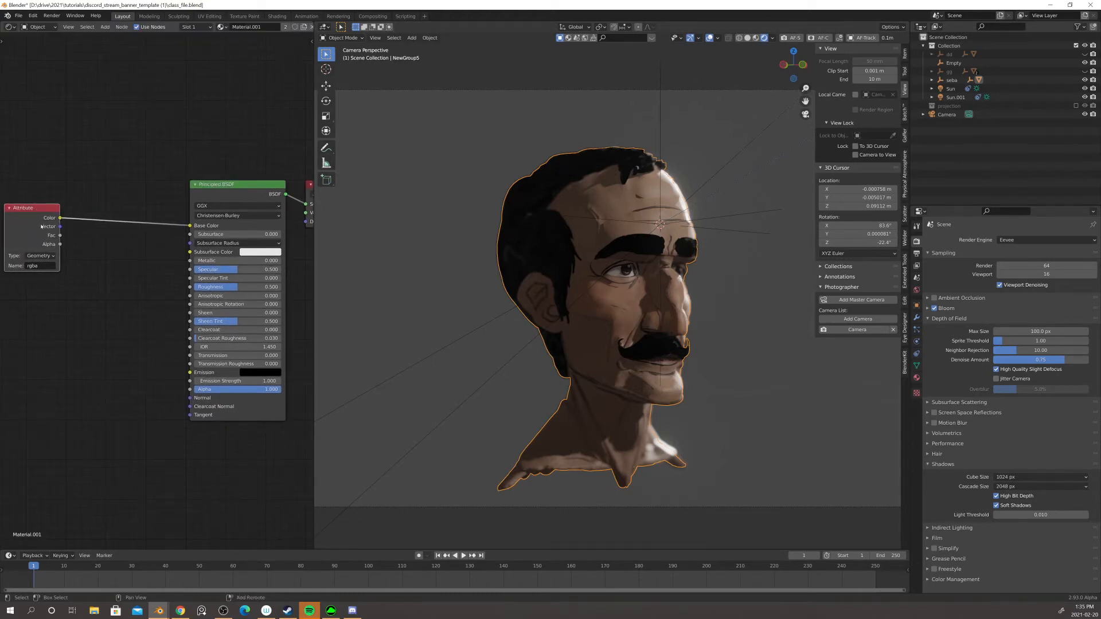
key(shift+a)
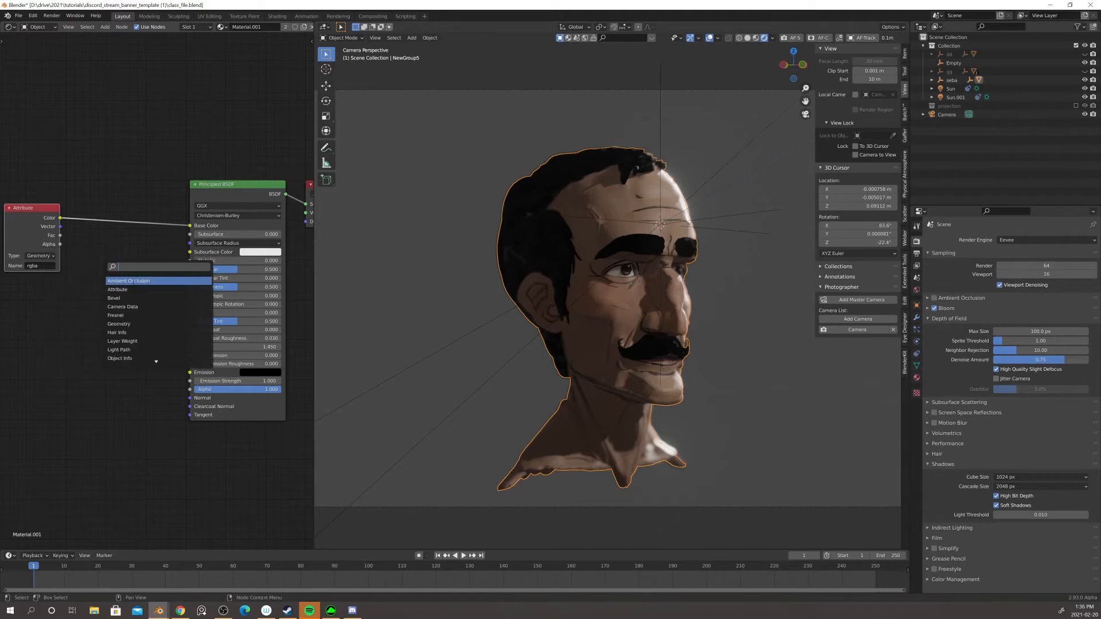
text(cur)
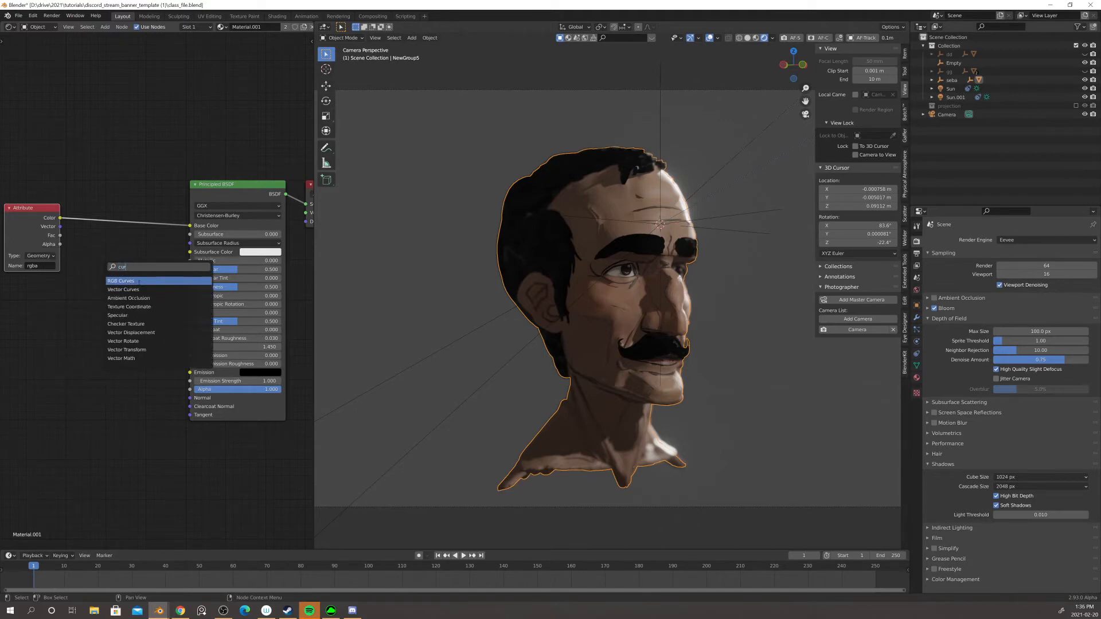
key(Return)
click(114, 262)
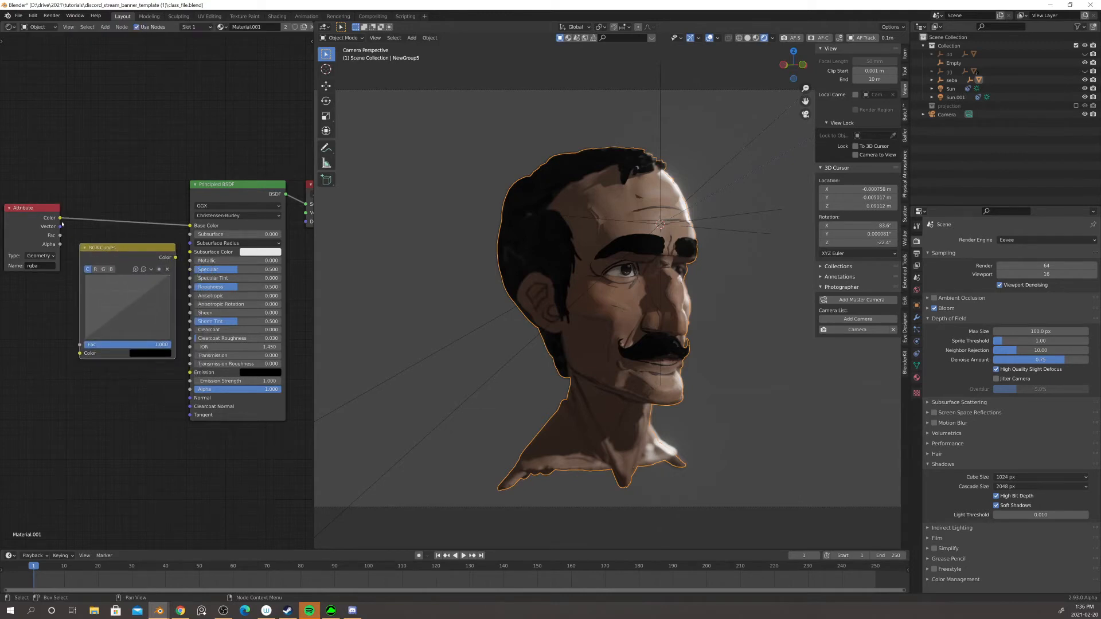
- Route the Attribute color through the RGB Curves node into Subsurface Color and set Subsurface to 0.152
drag(60, 218, 84, 334)
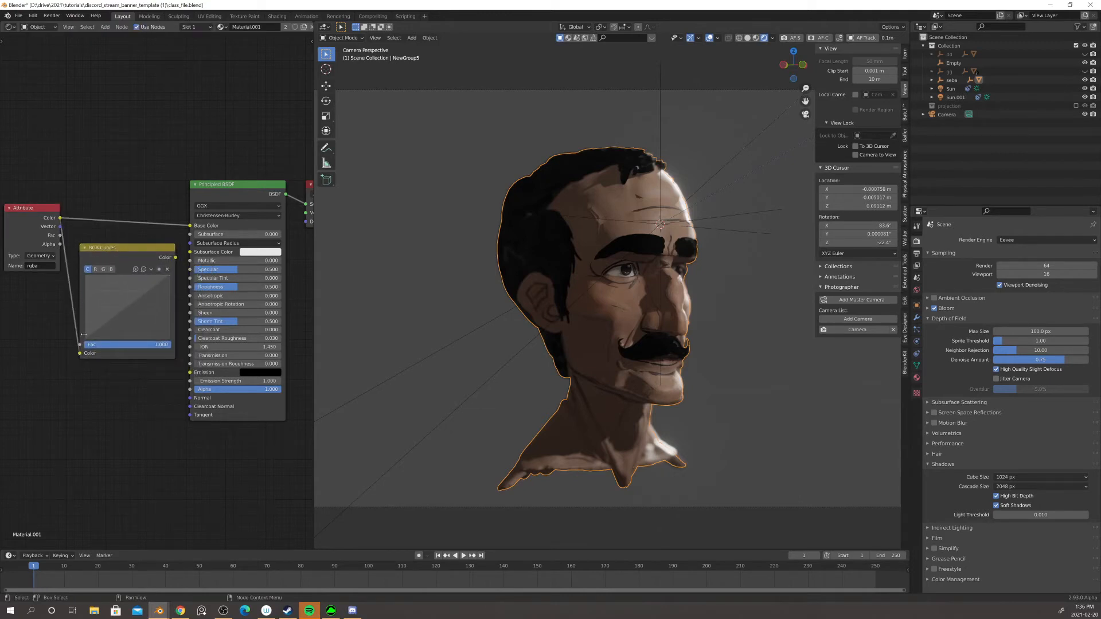
drag(176, 257, 191, 254)
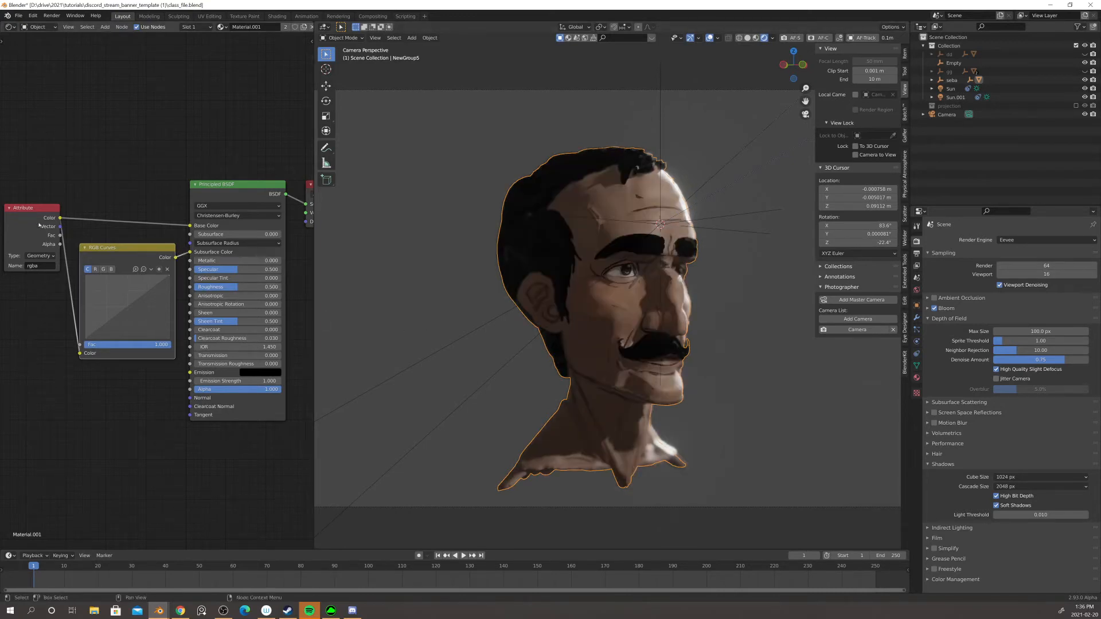
drag(202, 234, 217, 234)
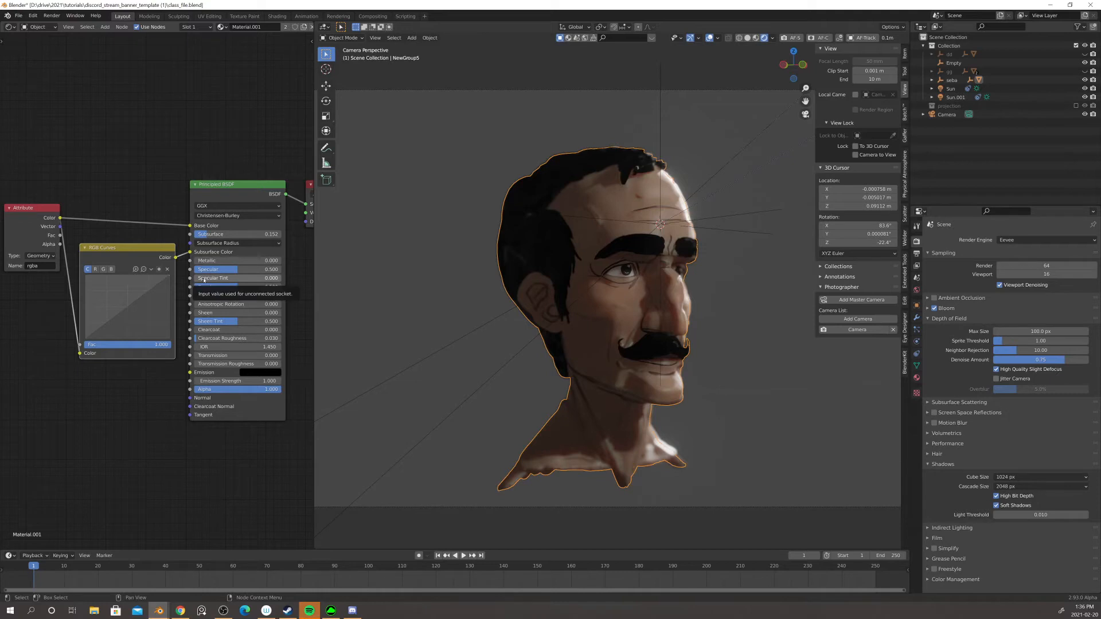
- Open the Subsurface Radius of the Principled BSDF and change its three values together to one common value
click(246, 247)
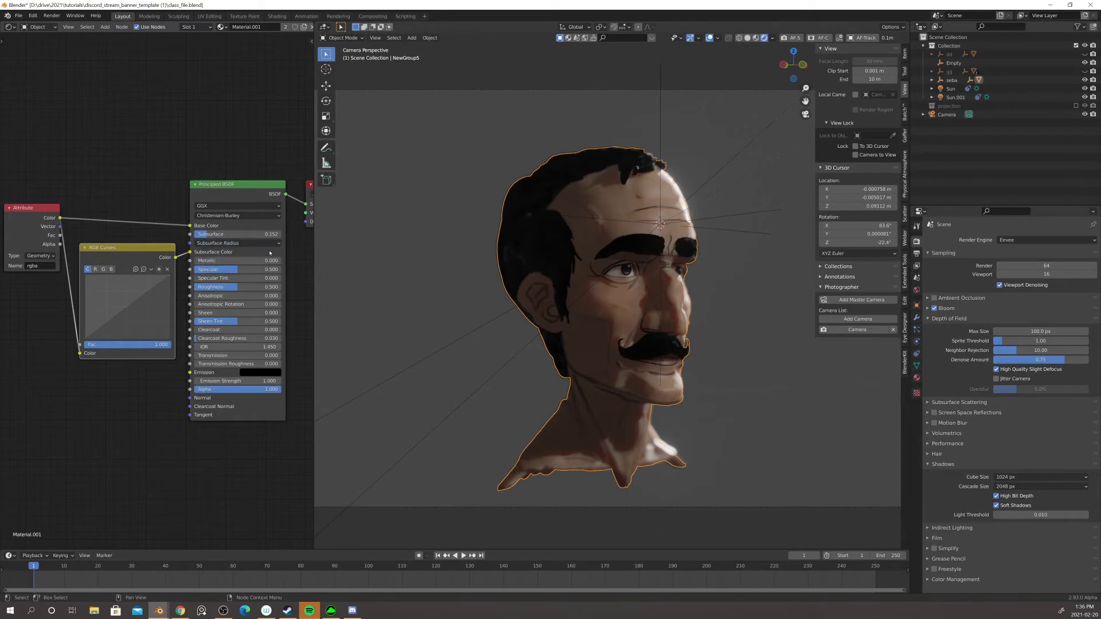
click(255, 245)
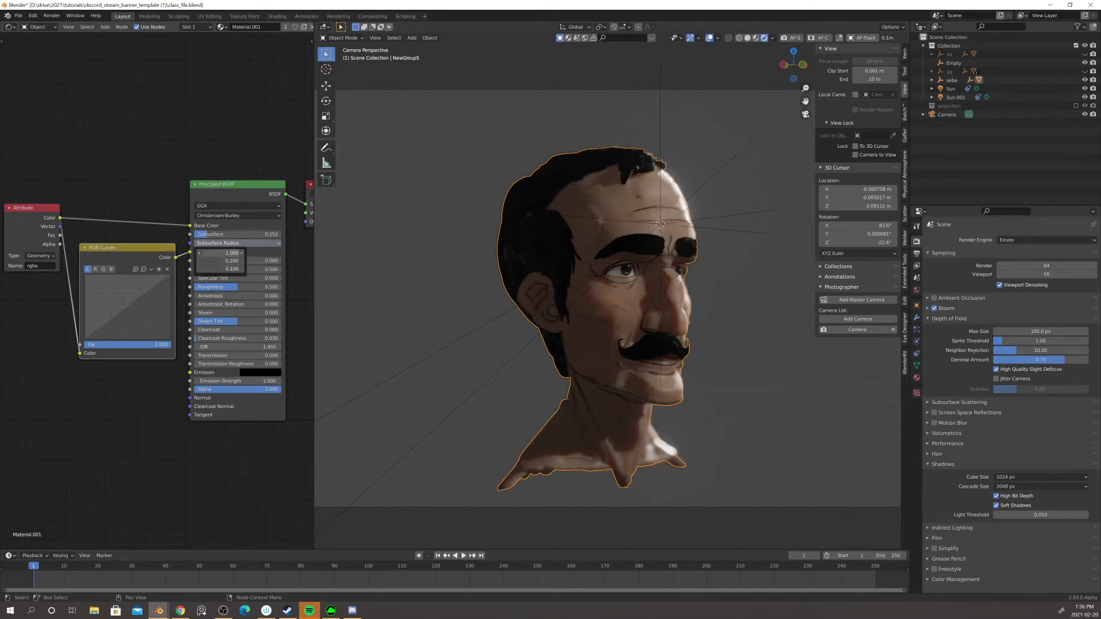
drag(230, 253, 230, 269)
key(Return)
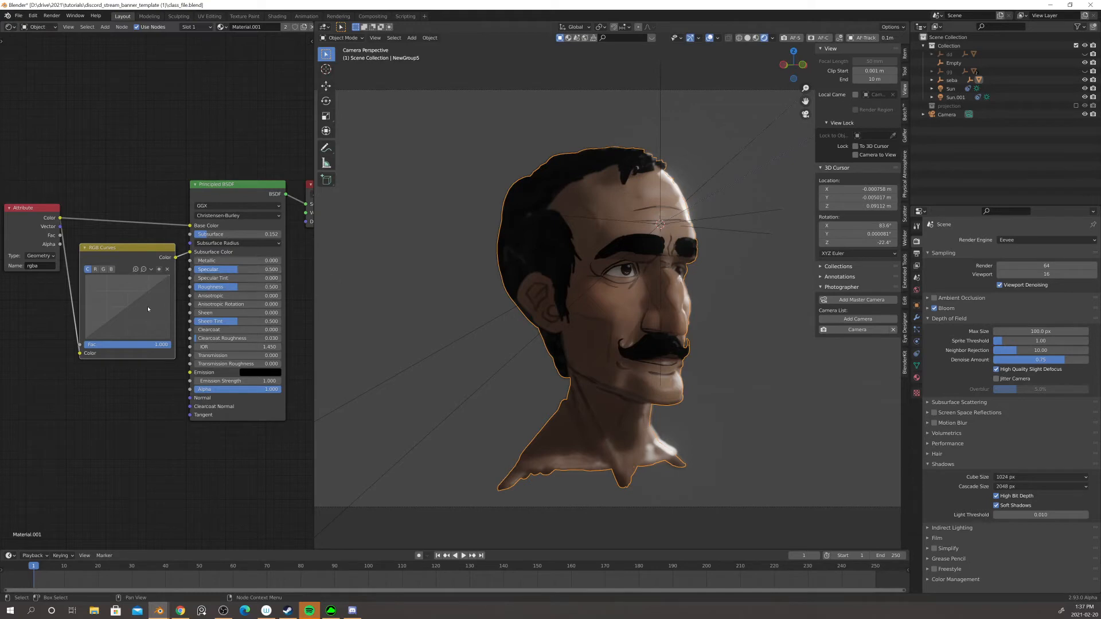
- Lower the RGB Curves node's combined curve to about 0.54, 0.42 and raise its red curve to about 0.45, 0.63
drag(118, 251, 114, 248)
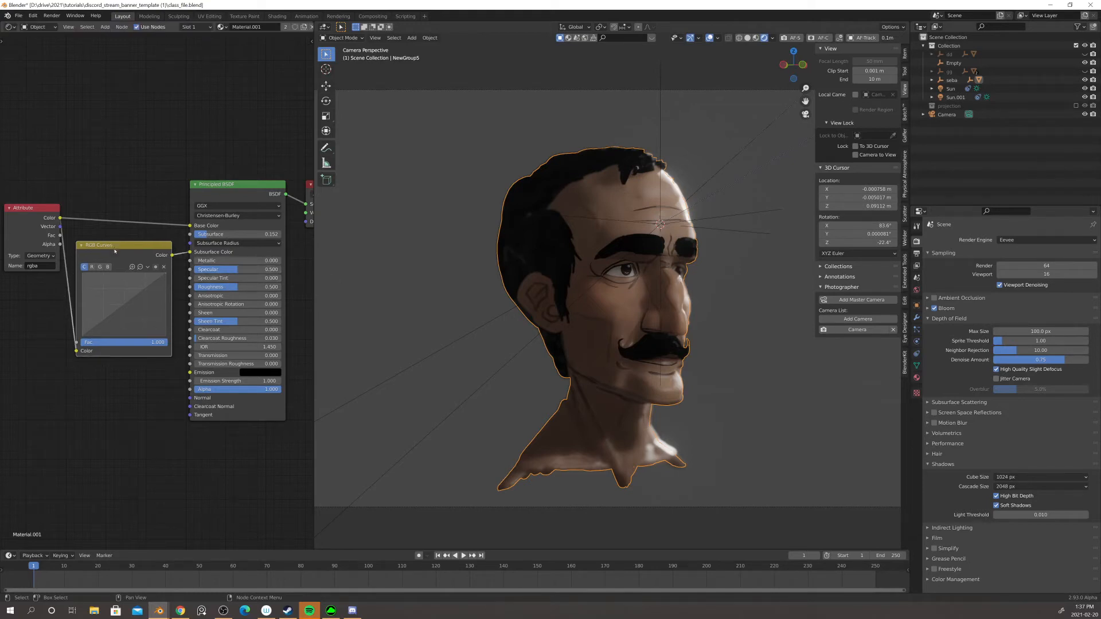
click(124, 308)
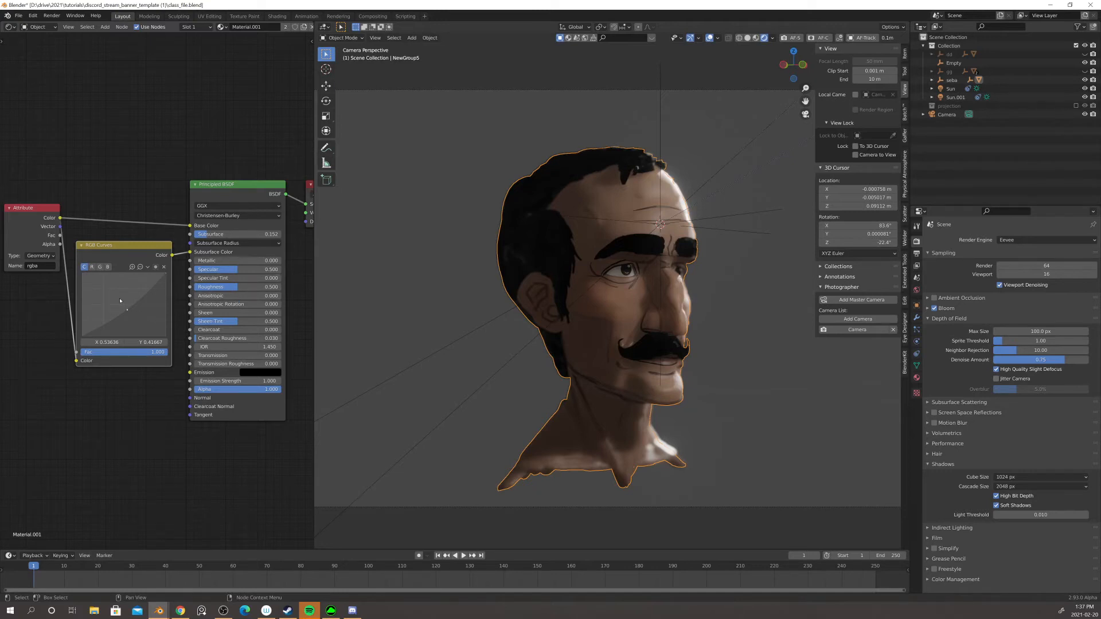
click(92, 268)
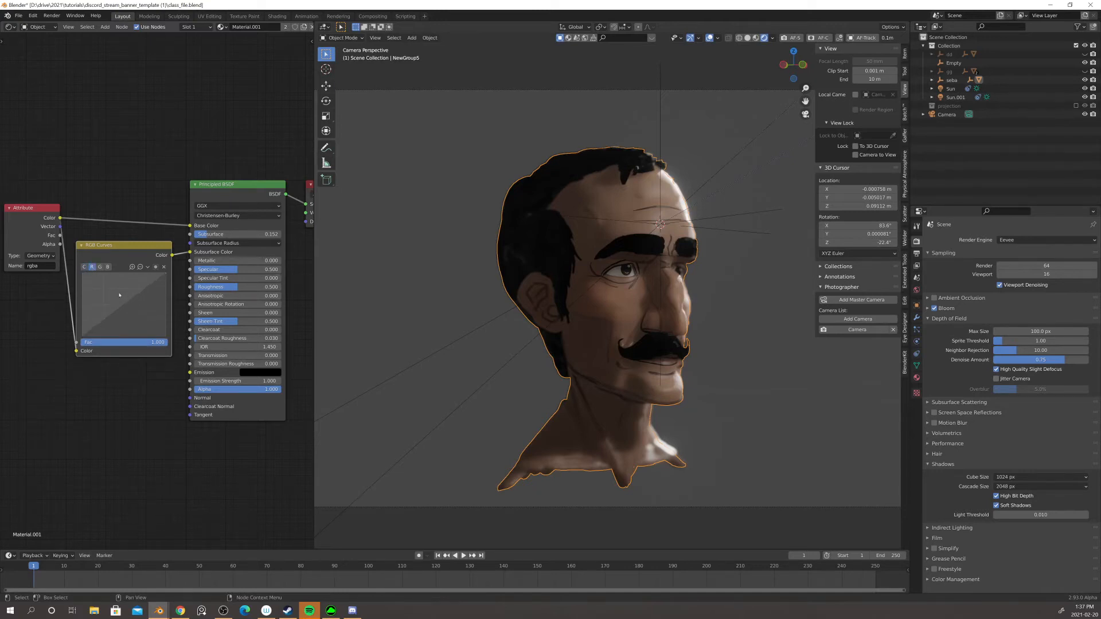
click(123, 303)
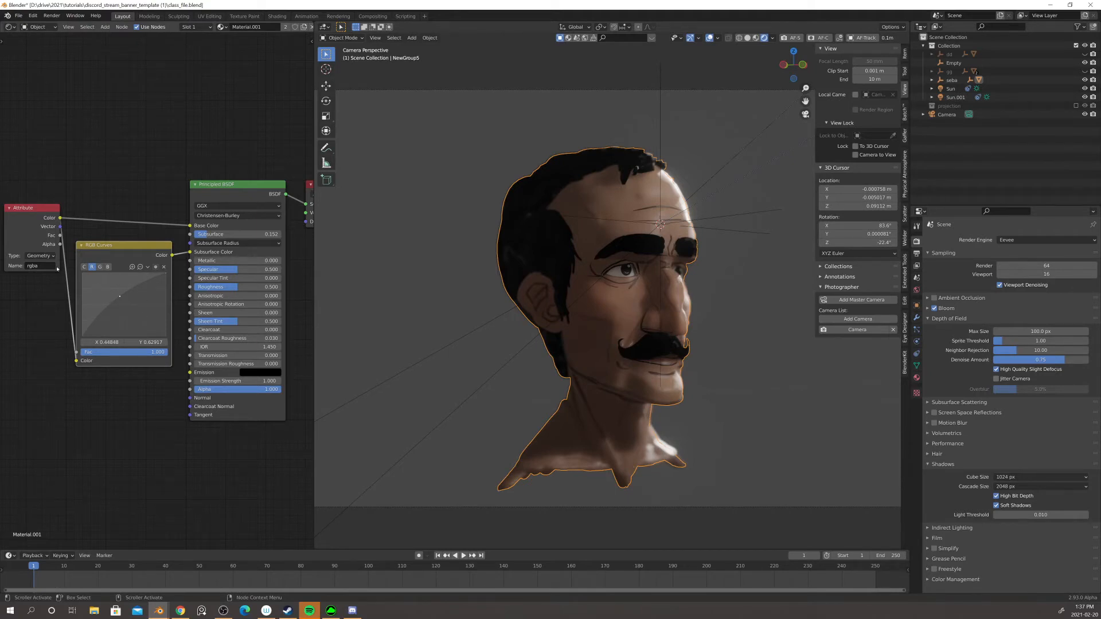
- Spread out the node layout by moving the Attribute and Material Output nodes outward, keeping the red curve shown
drag(26, 211, 13, 218)
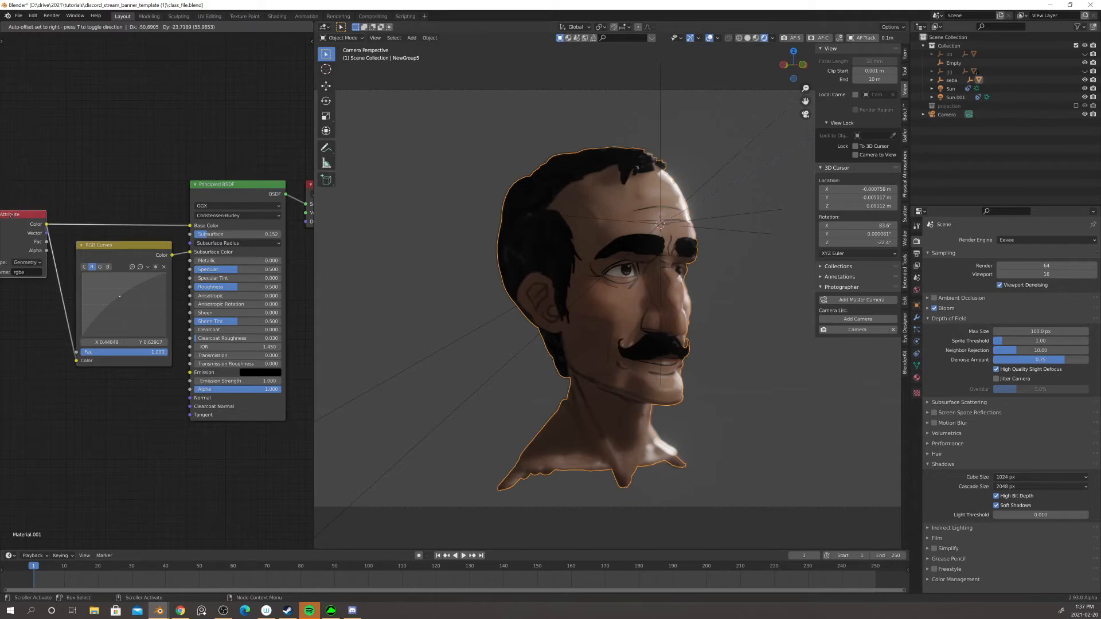
click(85, 268)
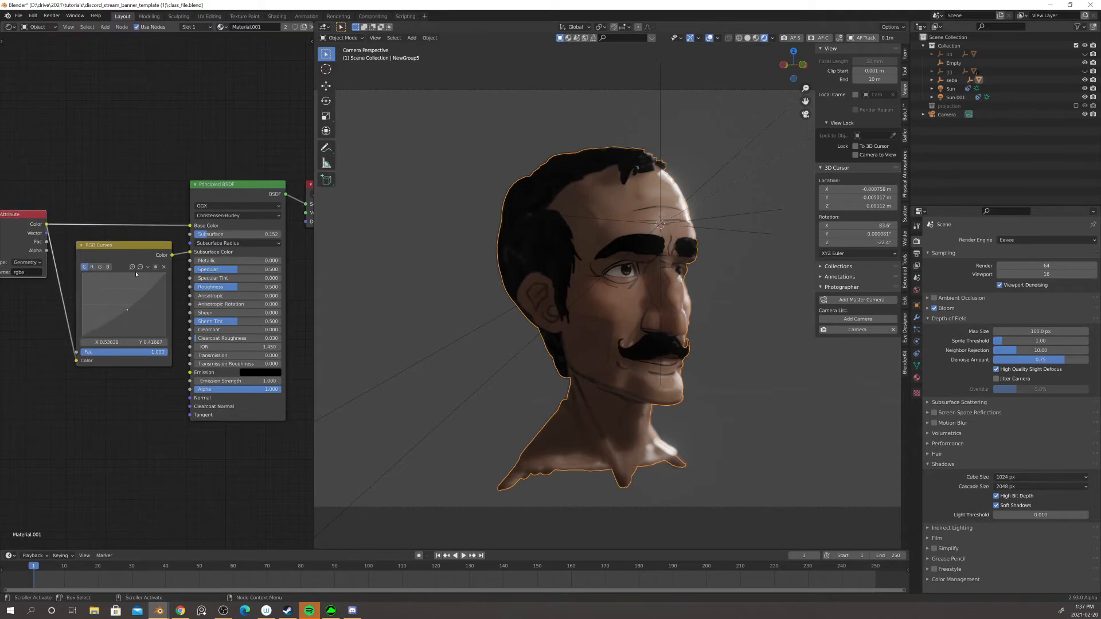
click(92, 267)
scroll(123, 289, down, 2)
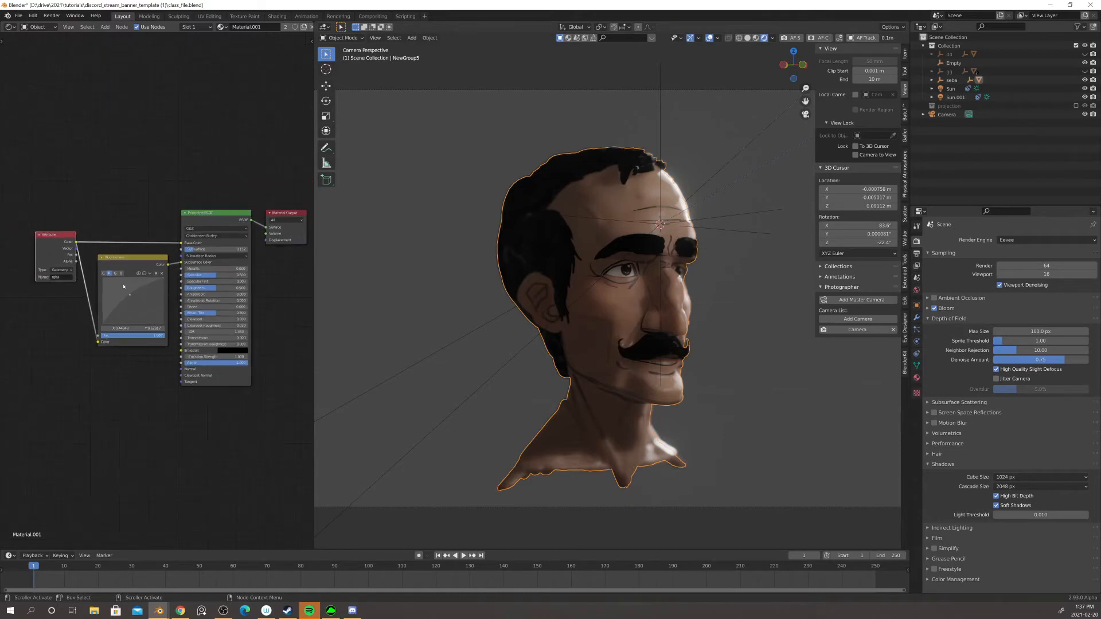
drag(285, 213, 301, 195)
scroll(260, 292, down, 1)
middle_drag(269, 283, 257, 284)
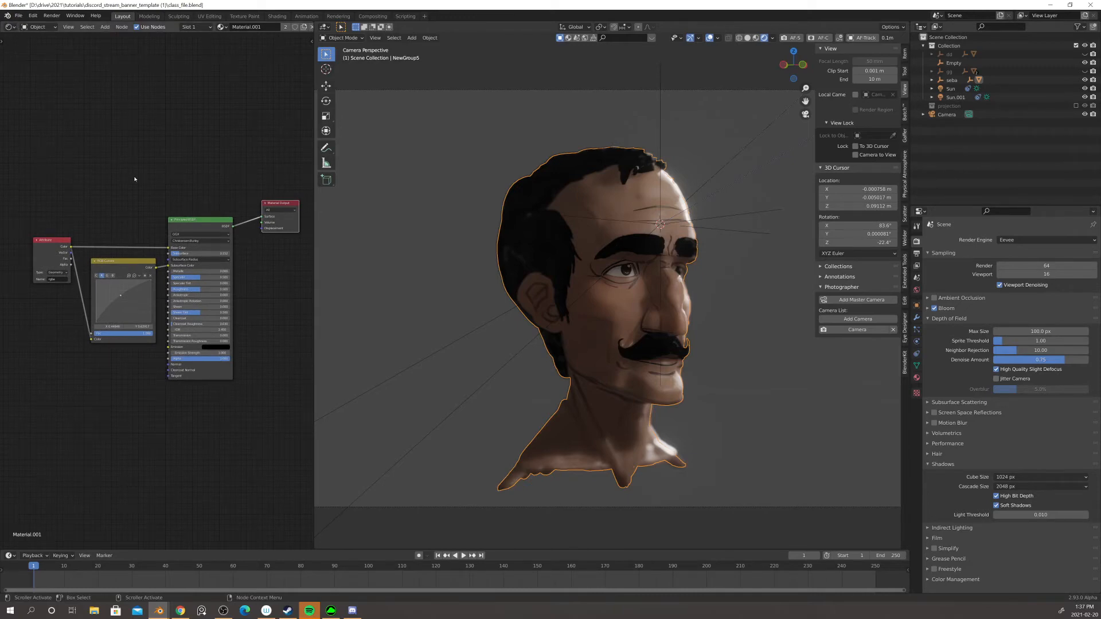
- Preview the RGB Curves node's color output directly on the head through a viewer node
click(33, 16)
ctrl+shift+click(120, 270)
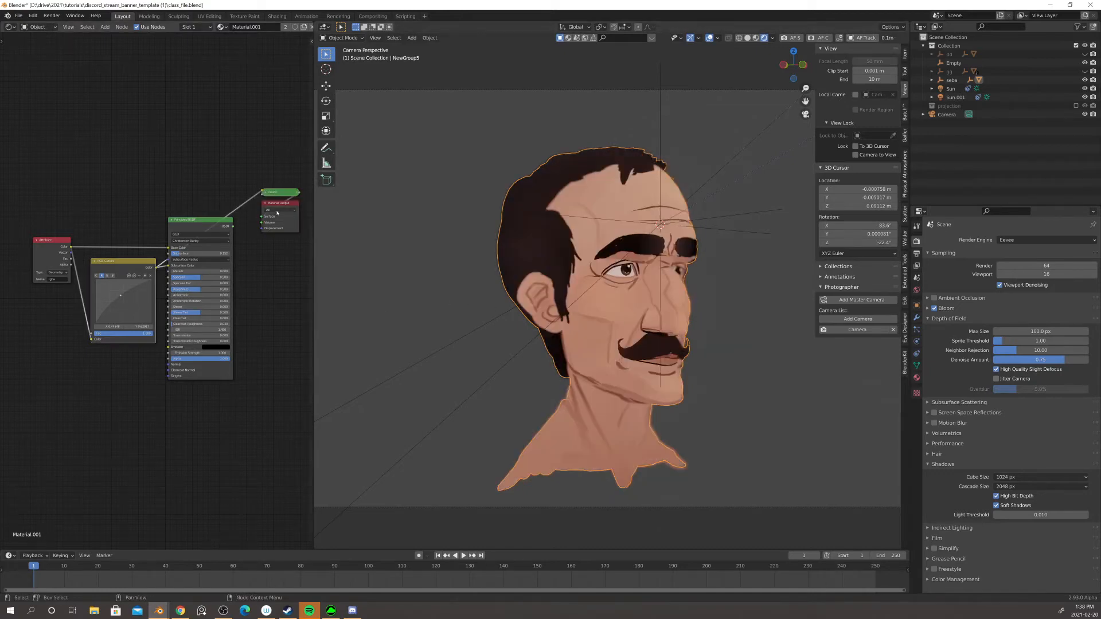
scroll(170, 290, up, 2)
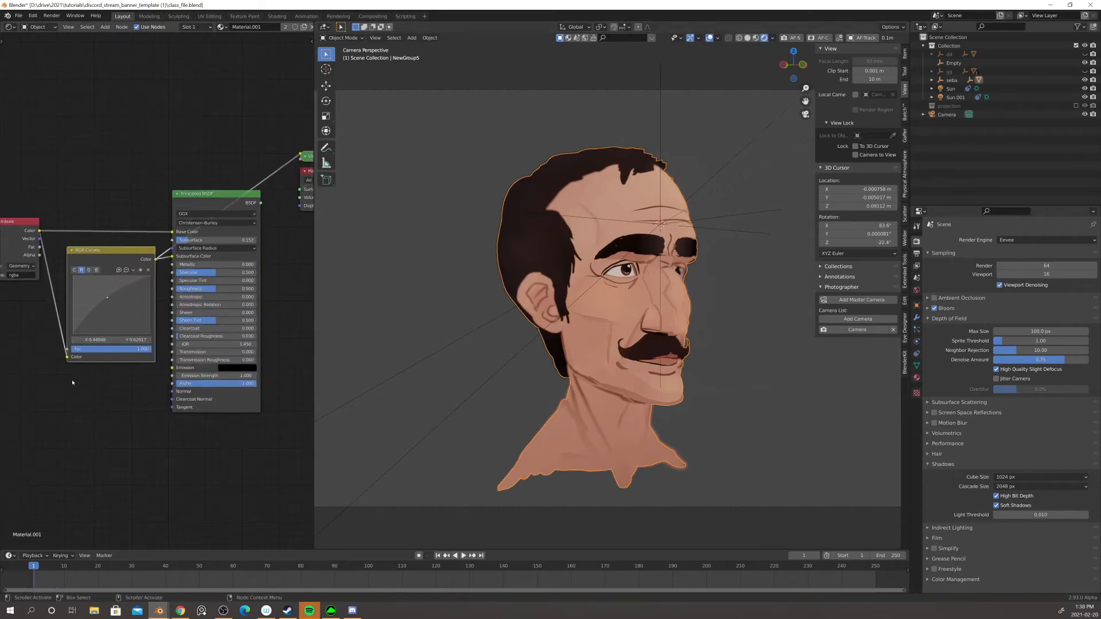
middle_drag(98, 315, 108, 307)
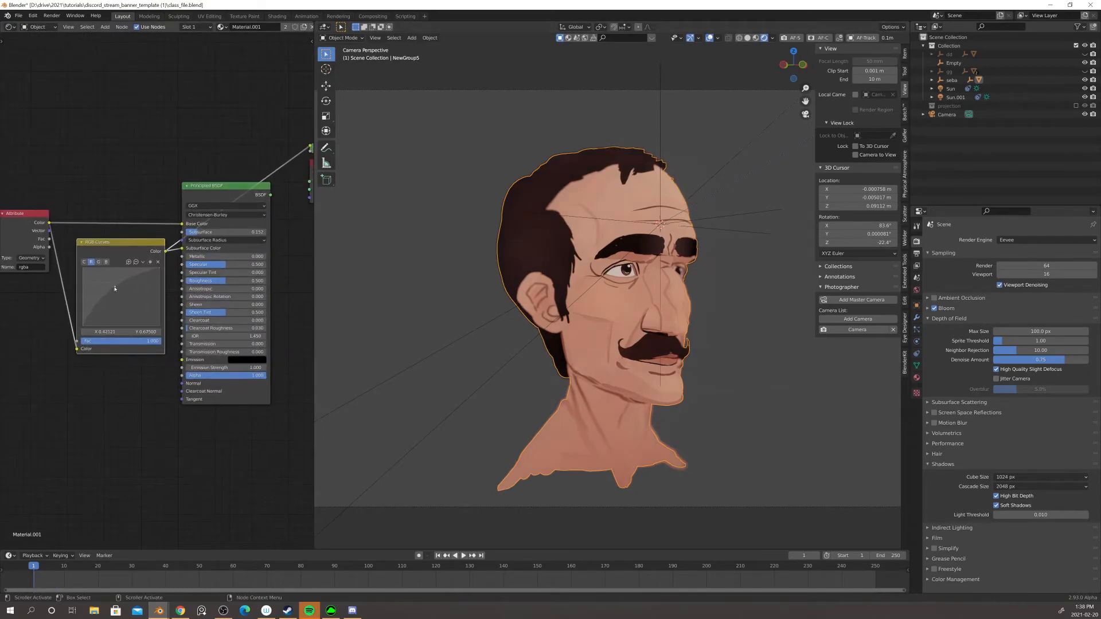
- Raise the red curve further, lower the combined curve to about 0.55, 0.33, and send the Principled BSDF back to the material output
drag(115, 286, 115, 284)
click(85, 264)
drag(122, 300, 126, 309)
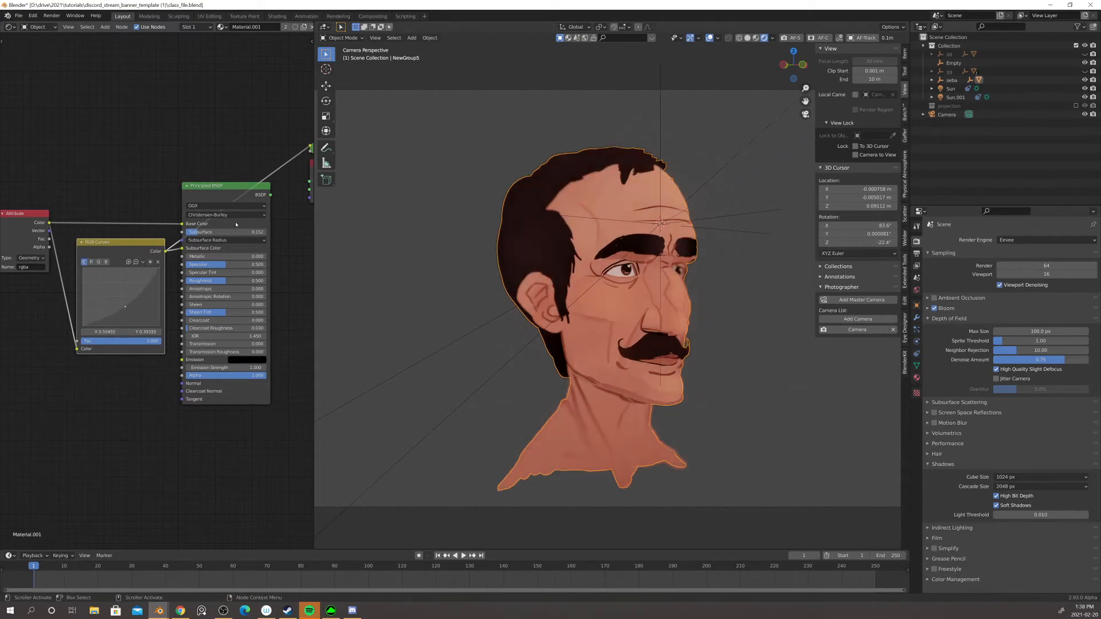
ctrl+shift+click(213, 197)
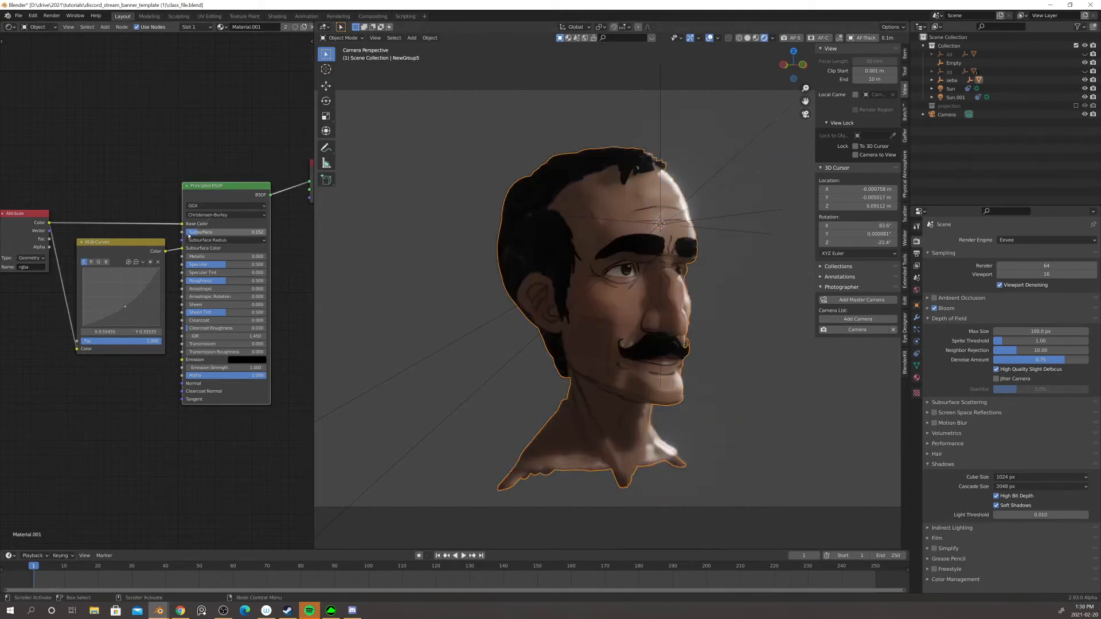
- Raise the Principled BSDF's Subsurface to 0.352 and ease the red curve point to about 0.47, 0.61
drag(196, 233, 212, 233)
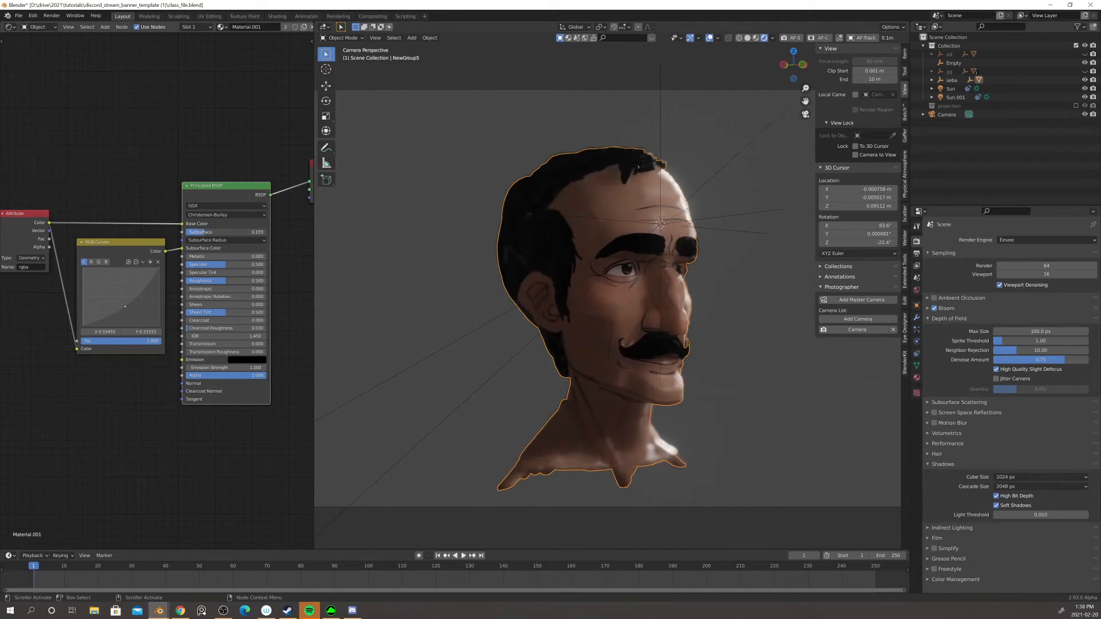
mouse_move(212, 232)
mouse_down()
mouse_move(266, 232)
mouse_move(187, 232)
mouse_move(260, 235)
mouse_move(215, 232)
mouse_up()
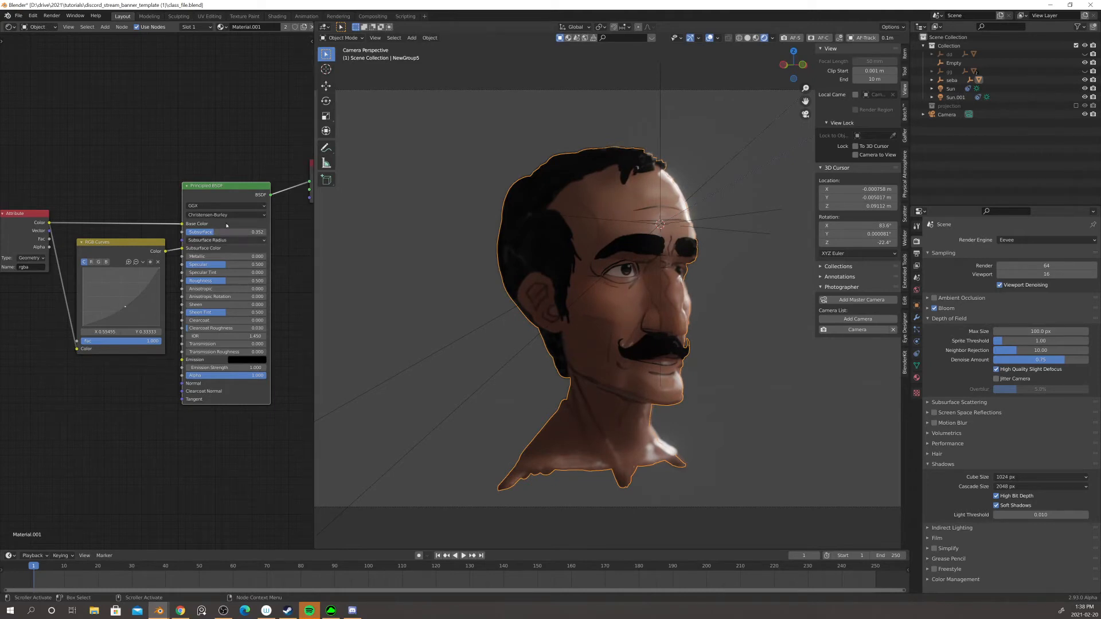
click(91, 262)
drag(116, 289, 118, 294)
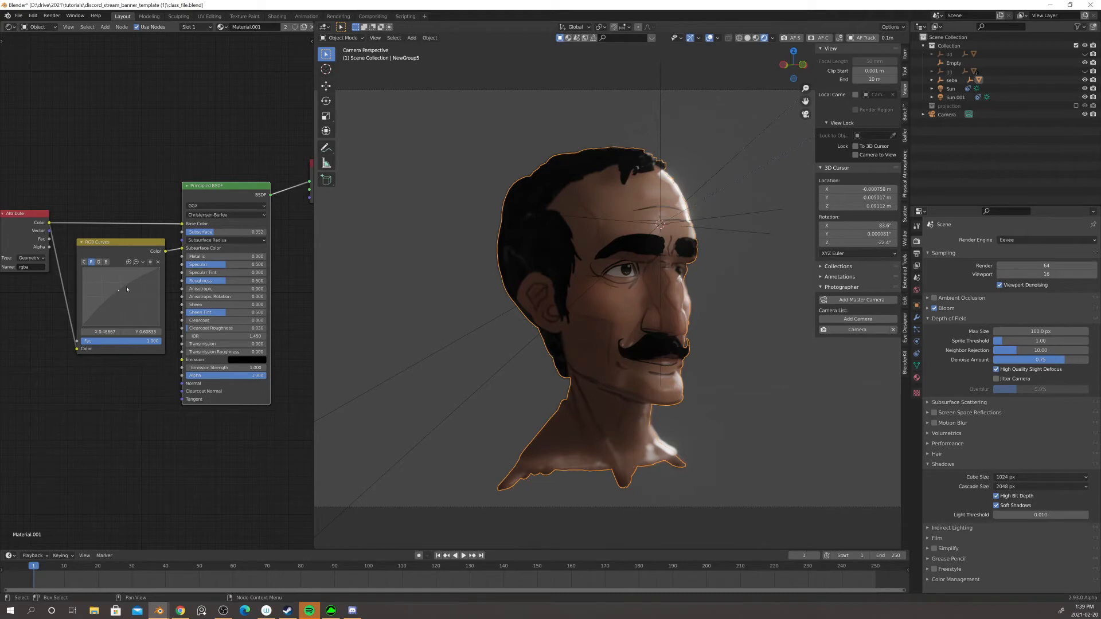
- Tidy the node tree by repositioning the RGB Curves, Attribute, Principled BSDF and Material Output nodes with clear spacing
drag(130, 252, 124, 248)
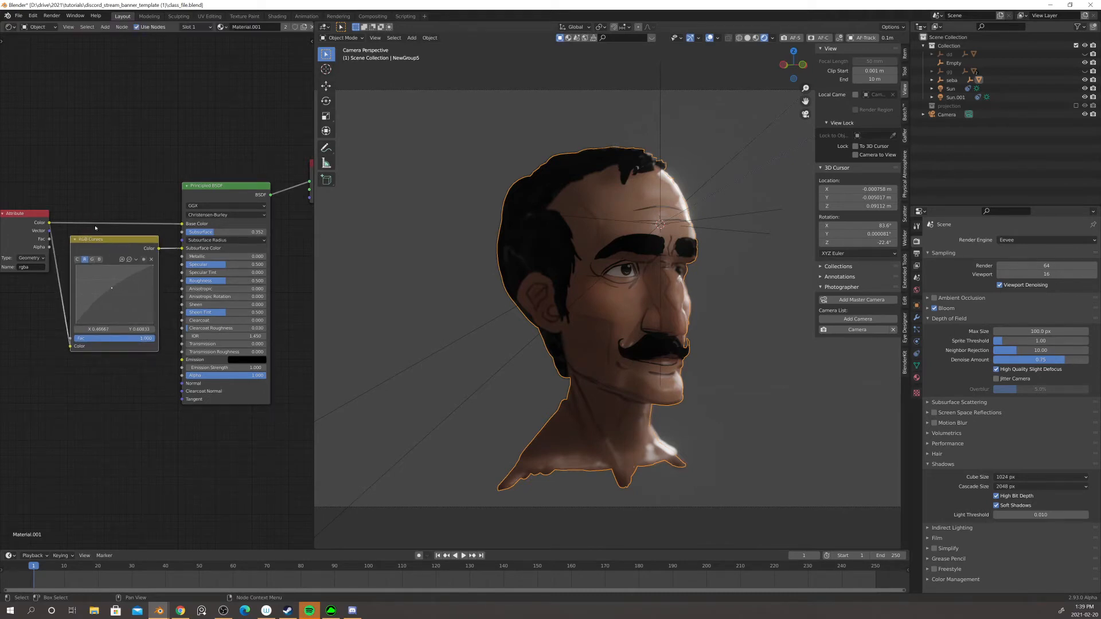
drag(28, 222, 13, 215)
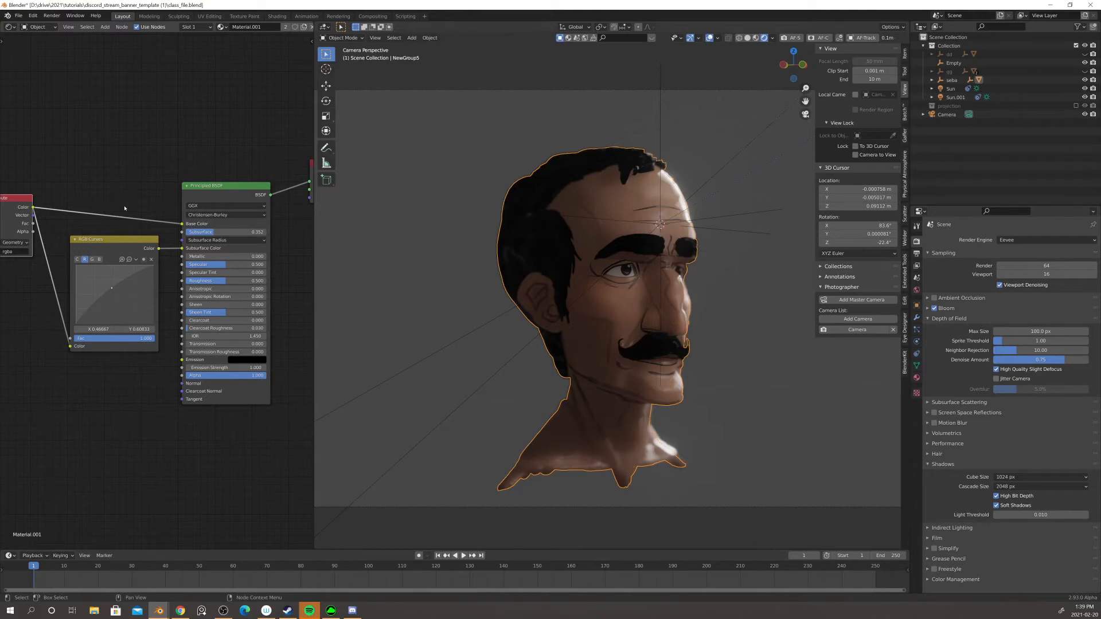
drag(125, 247, 126, 259)
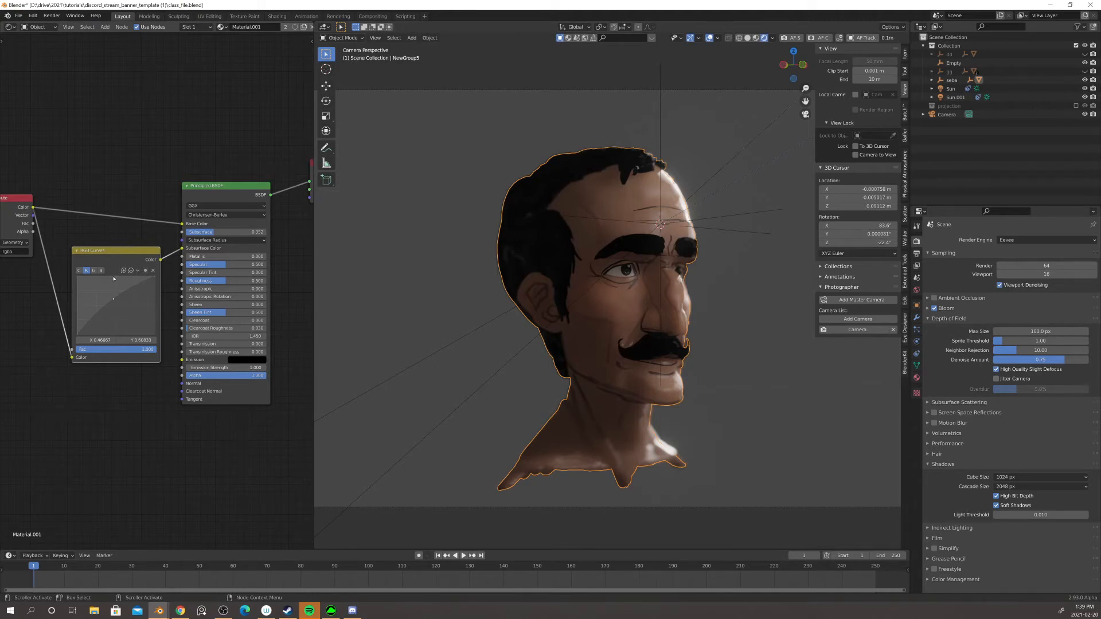
scroll(114, 279, down, 2)
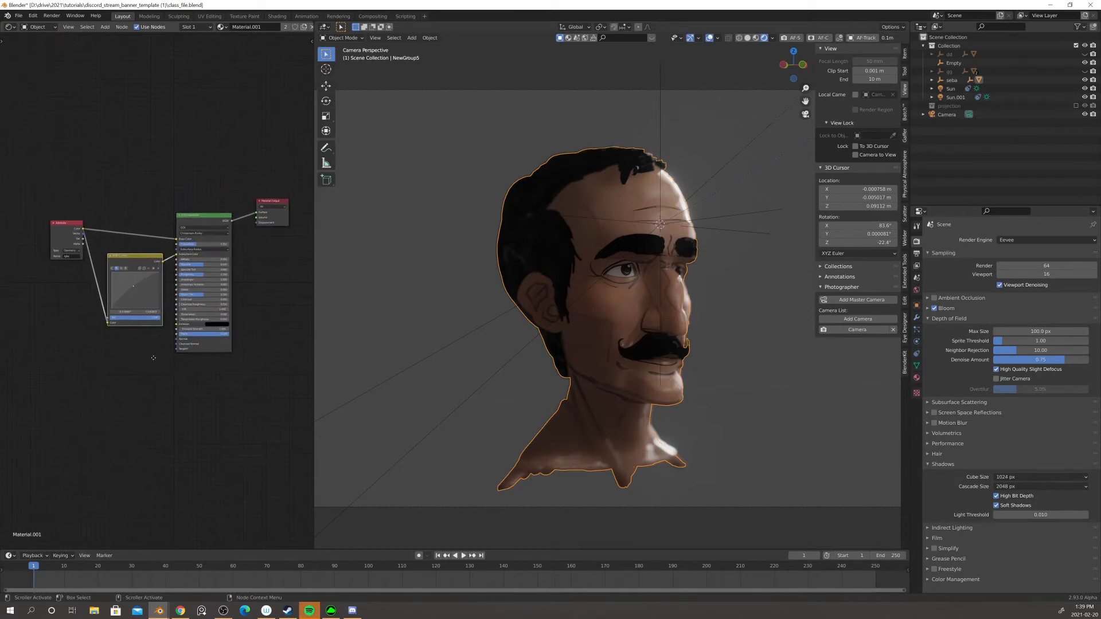
drag(198, 223, 206, 226)
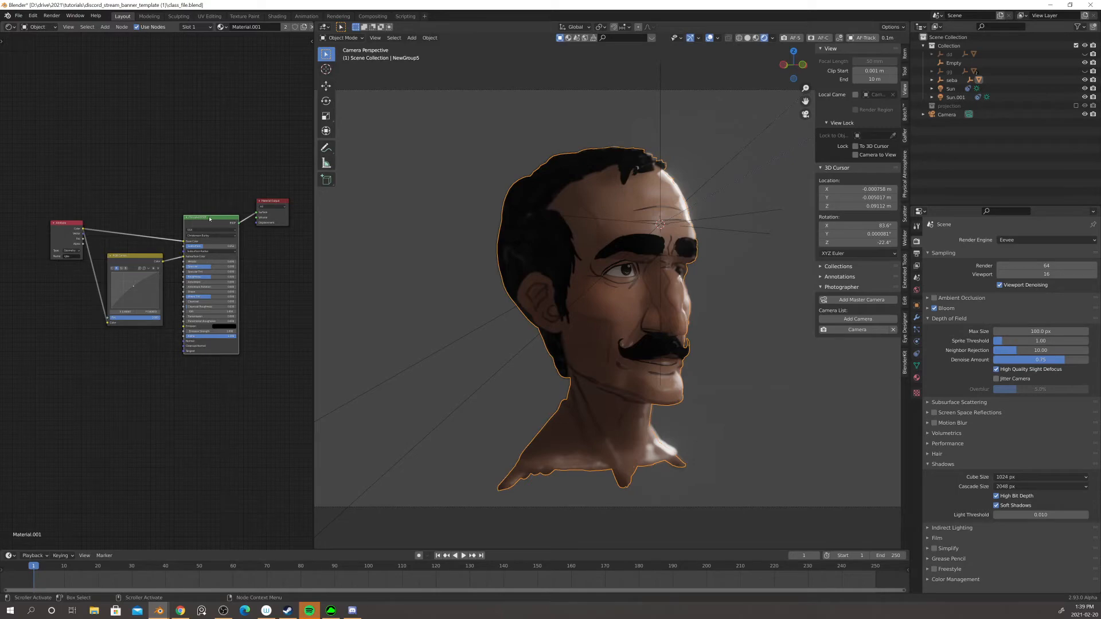
drag(210, 218, 214, 209)
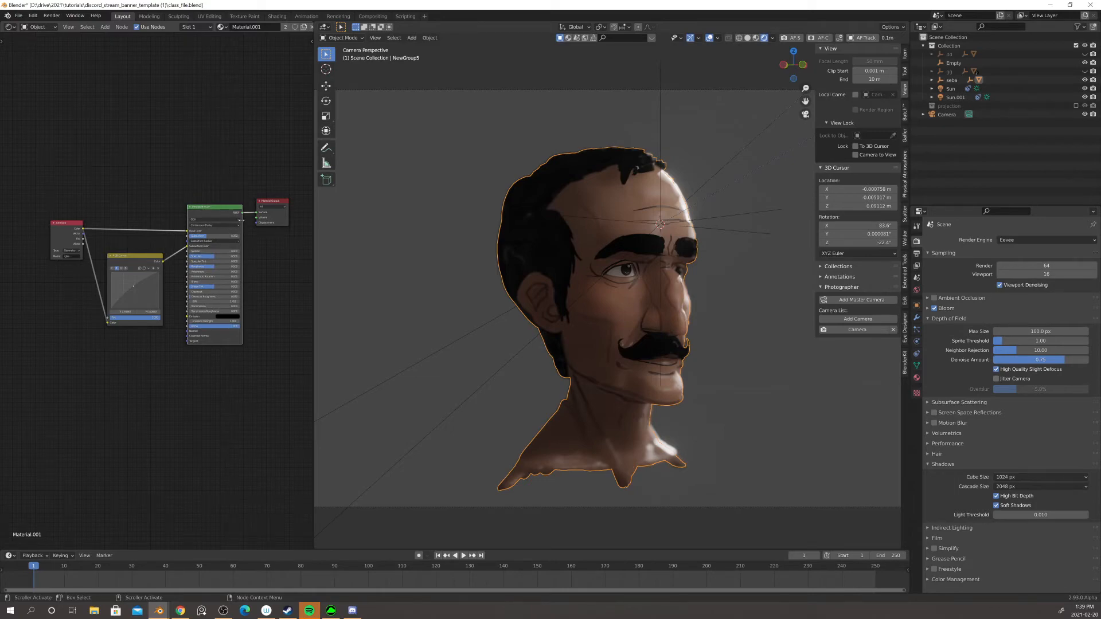
drag(267, 205, 285, 202)
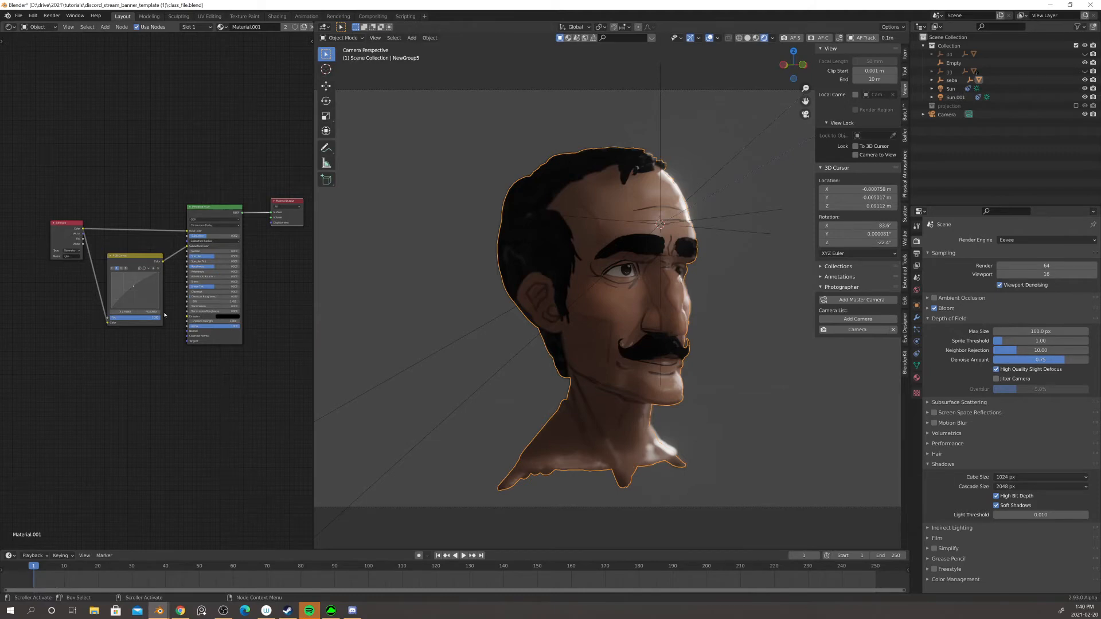
- Try small Roughness and Specular changes on the Principled BSDF and reset Specular to 0.5
scroll(201, 317, up, 1)
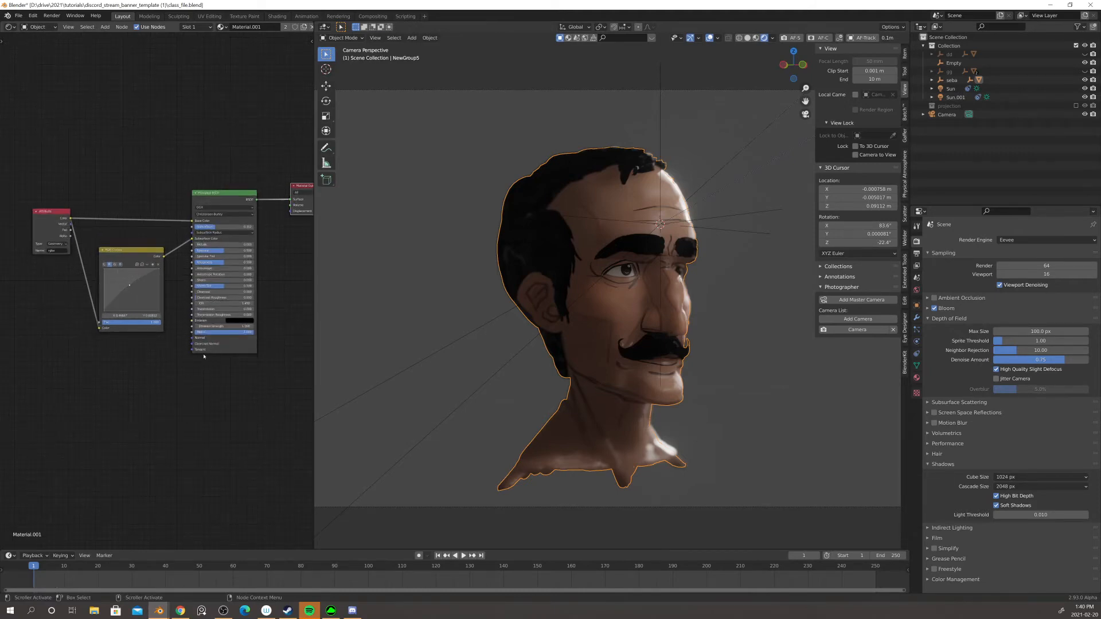
middle_drag(202, 350, 157, 352)
scroll(156, 292, up, 5)
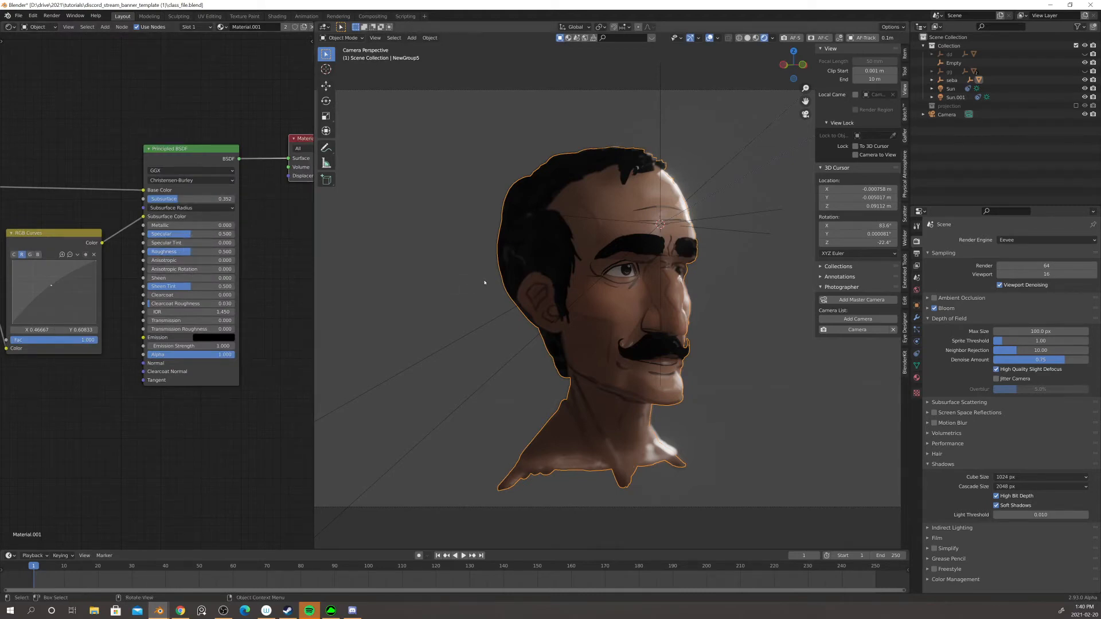
mouse_move(189, 254)
mouse_down()
mouse_move(235, 254)
mouse_move(170, 254)
mouse_move(234, 234)
mouse_move(195, 236)
mouse_up()
click(196, 234)
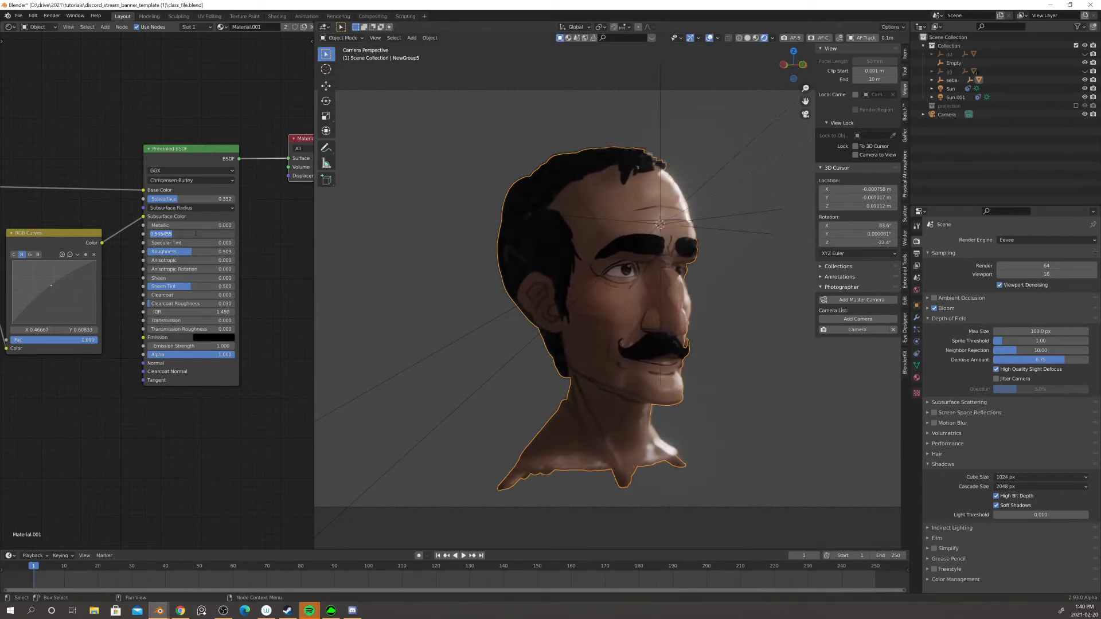
key(BackSpace)
text(.5)
key(Return)
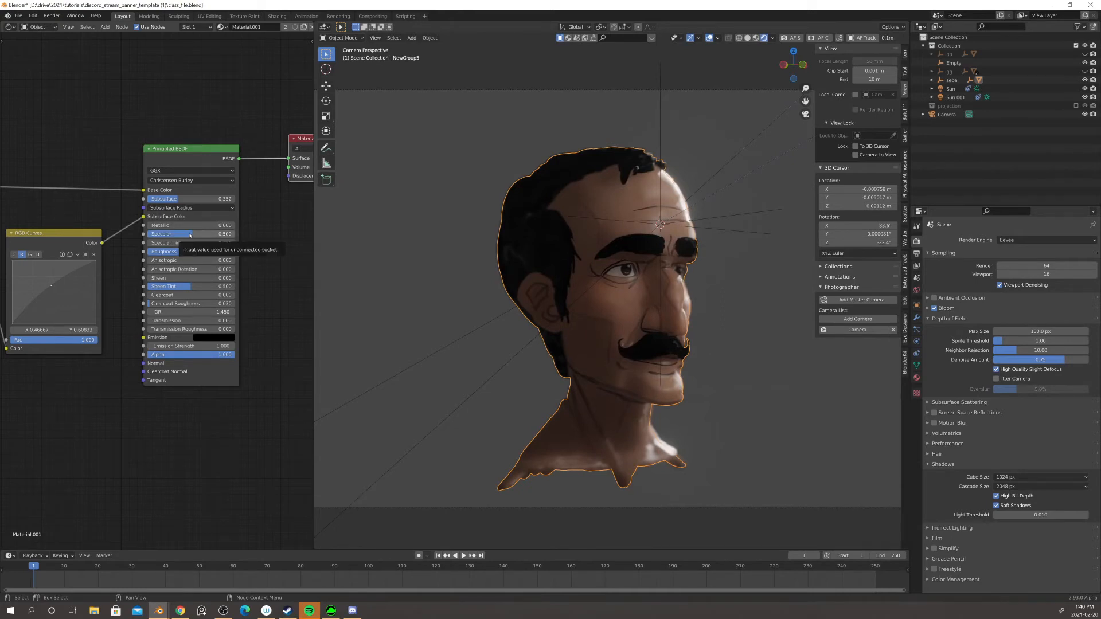
- Reduce the skin's shine by setting the Principled BSDF's Specular to 0.197 and Roughness to 0.603
drag(190, 234, 164, 234)
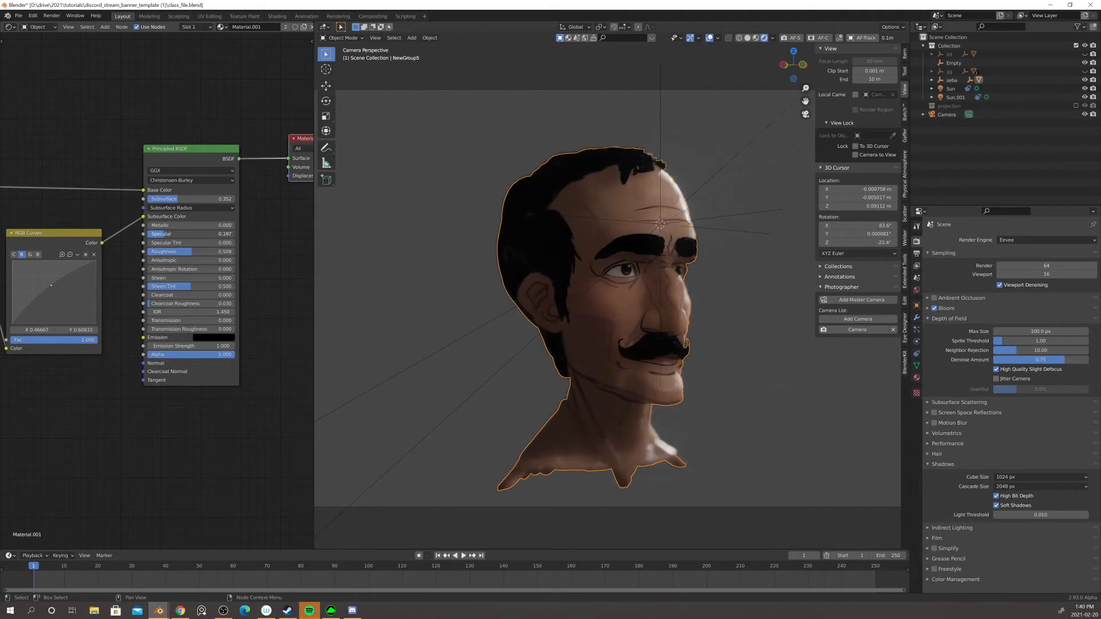
drag(191, 253, 199, 253)
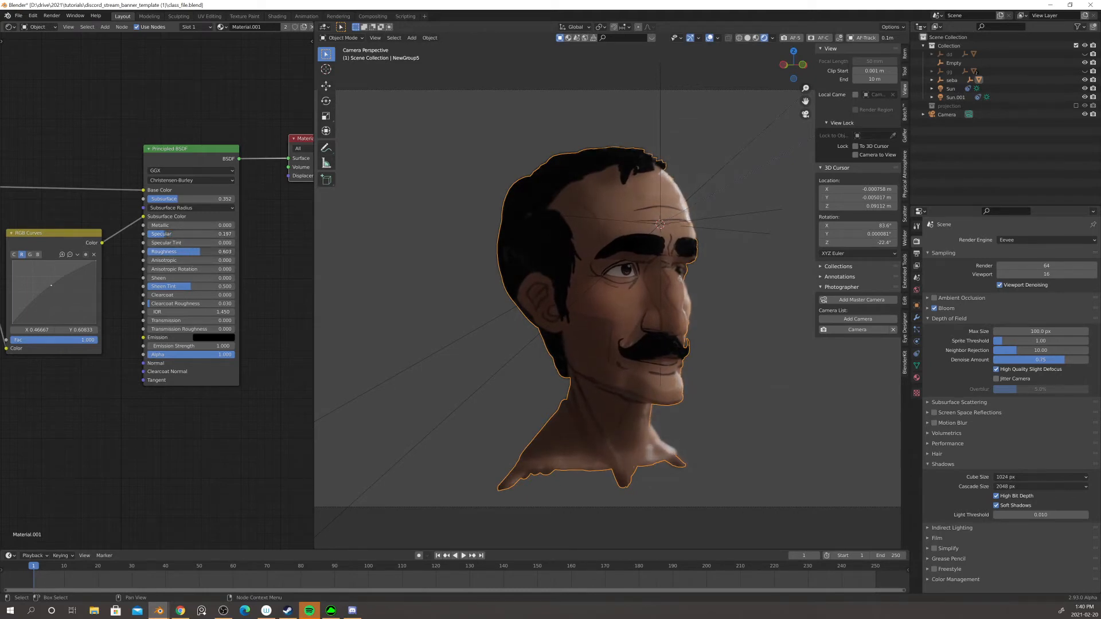
- Deselect the head and hide the viewport overlays for a clean view of the render
click(409, 245)
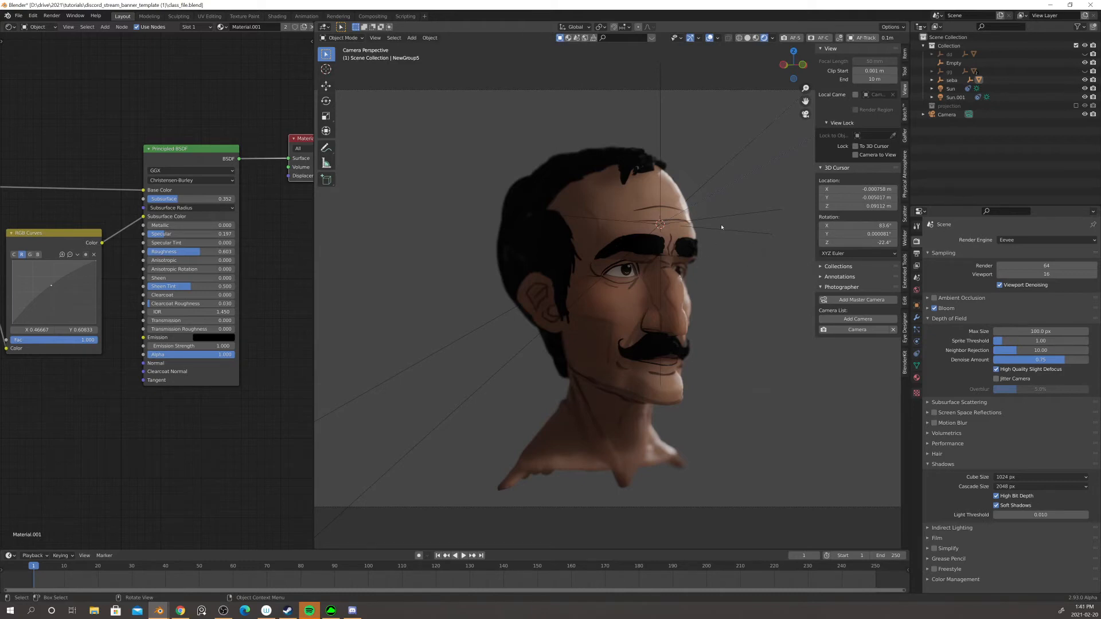
click(710, 39)
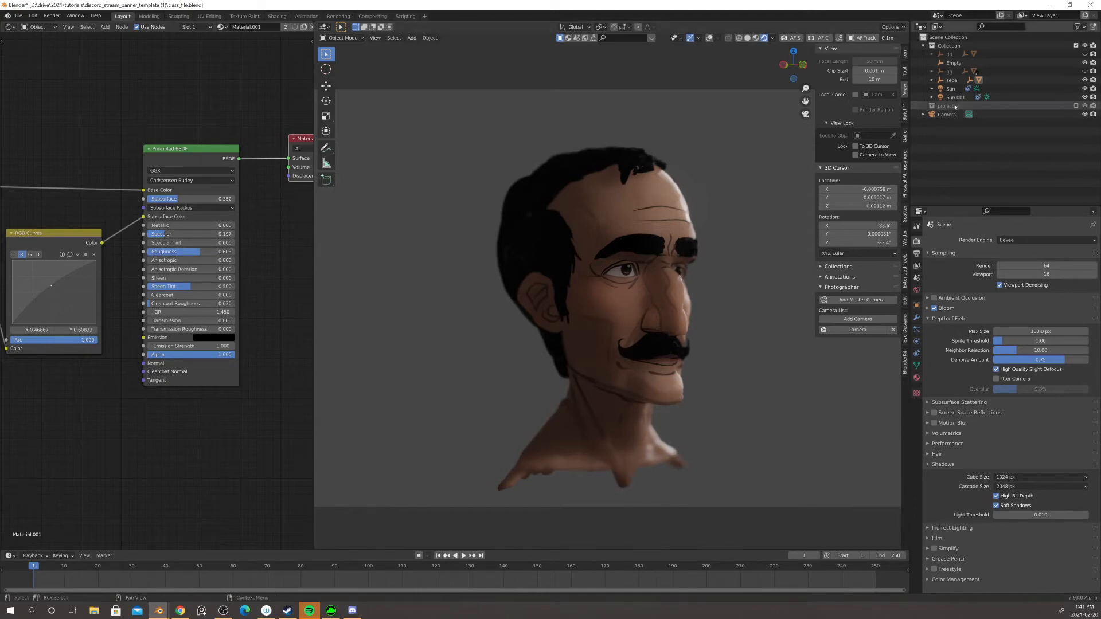
- Change the color of the Sun.001 light from white to a pale warm yellow
click(985, 97)
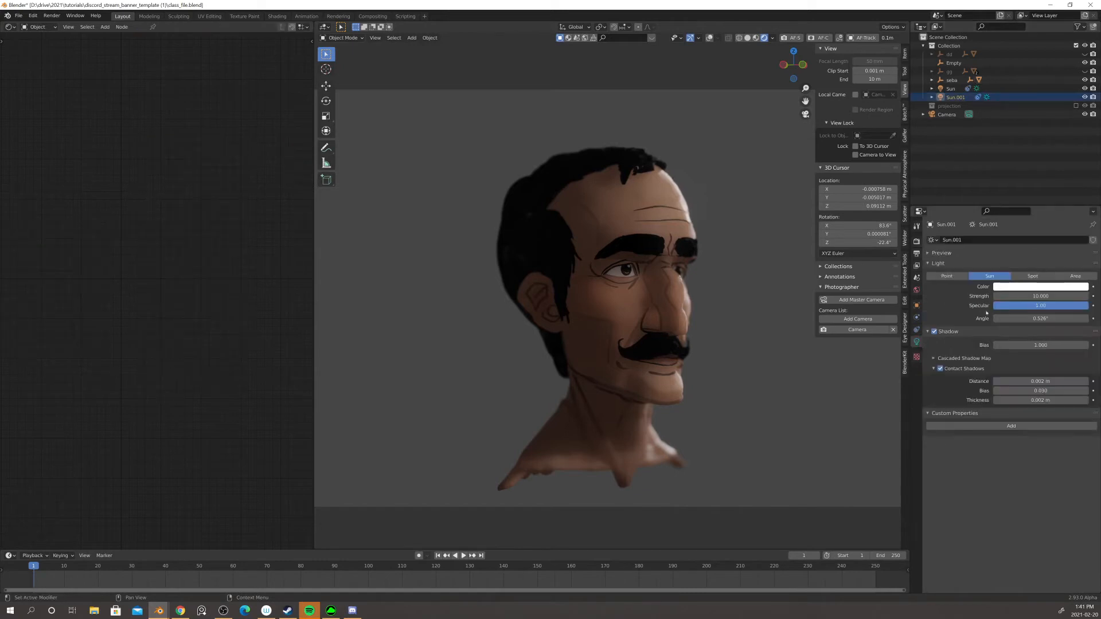
click(1040, 286)
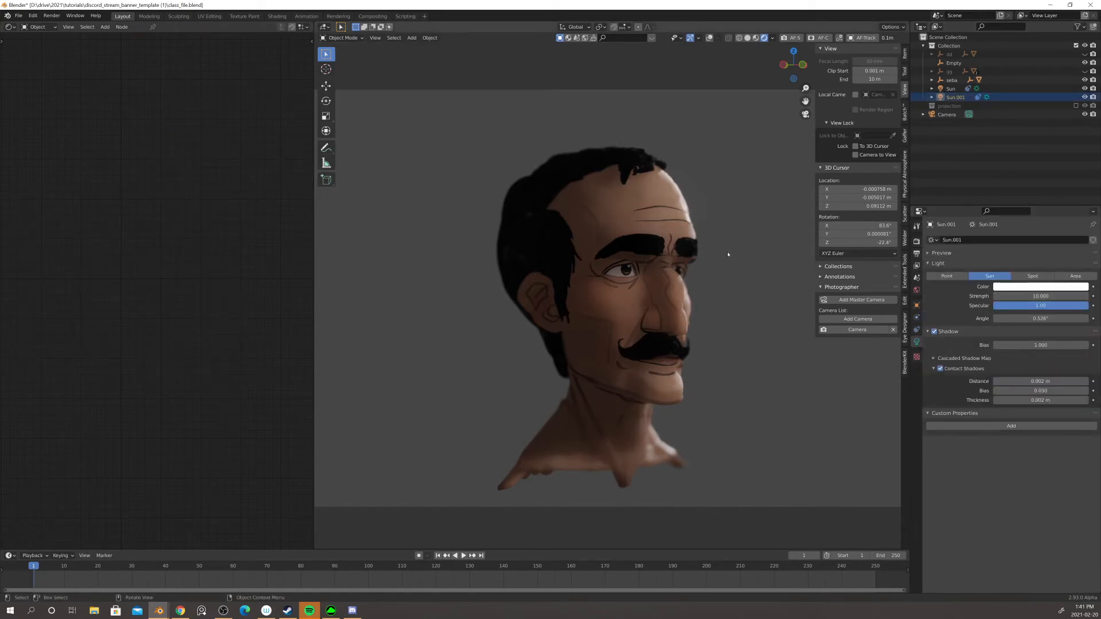
click(1008, 286)
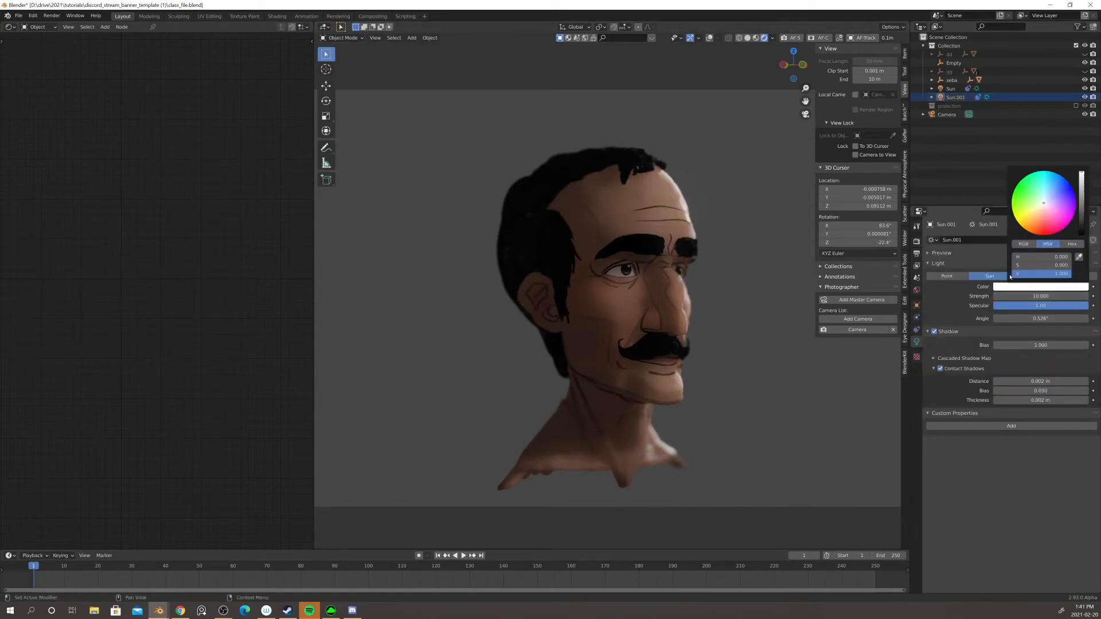
click(1040, 209)
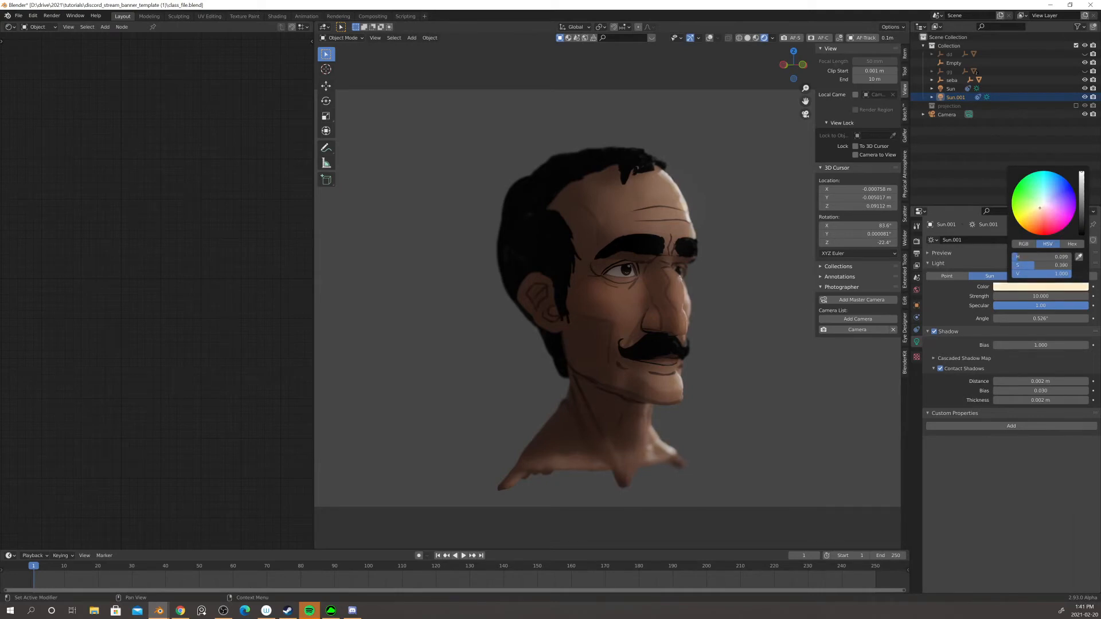
- Shift the Sun.001 light's color to a warmer peach orange and set its strength to 20
drag(1039, 209, 1037, 215)
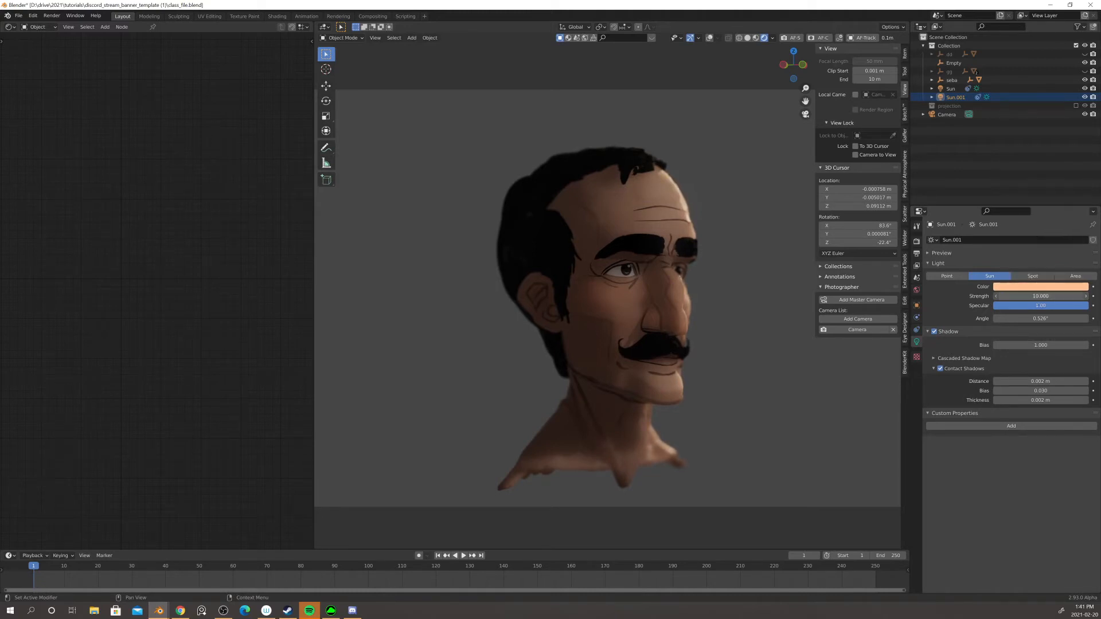
click(1040, 296)
text(20)
key(Return)
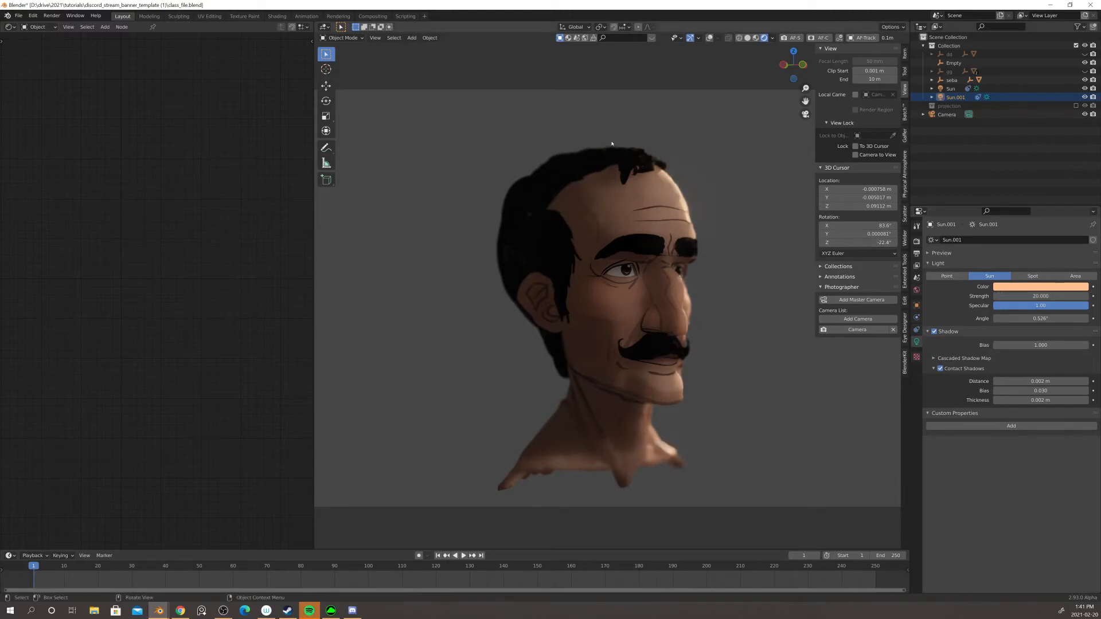
- Select the head and tidy its material nodes by moving the Principled BSDF and RGB Curves nodes slightly upward
click(589, 295)
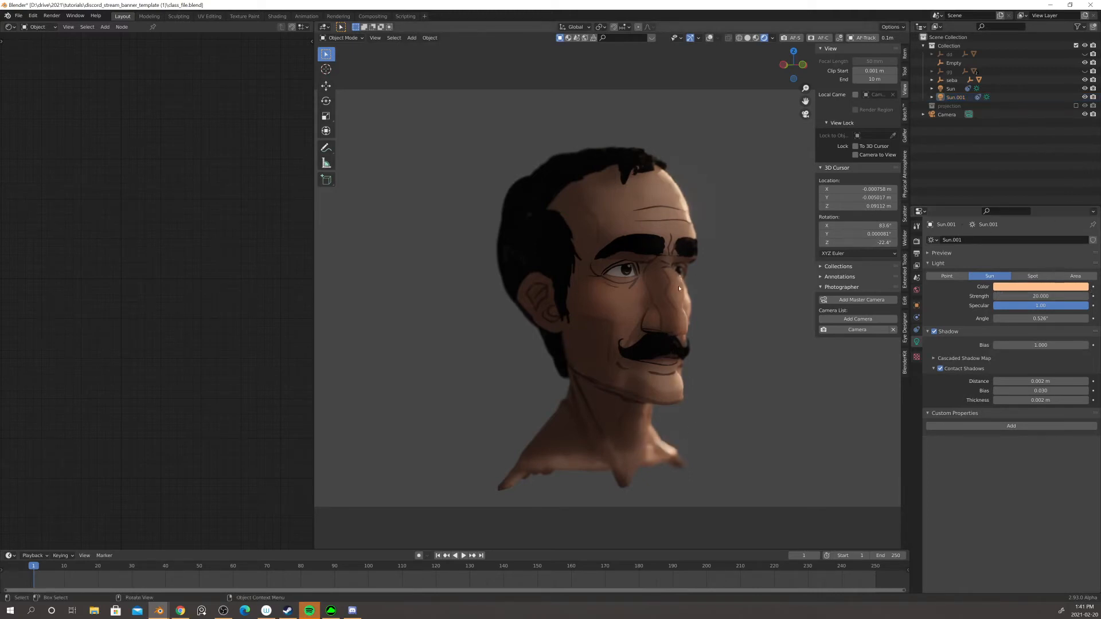
click(576, 300)
scroll(236, 274, down, 3)
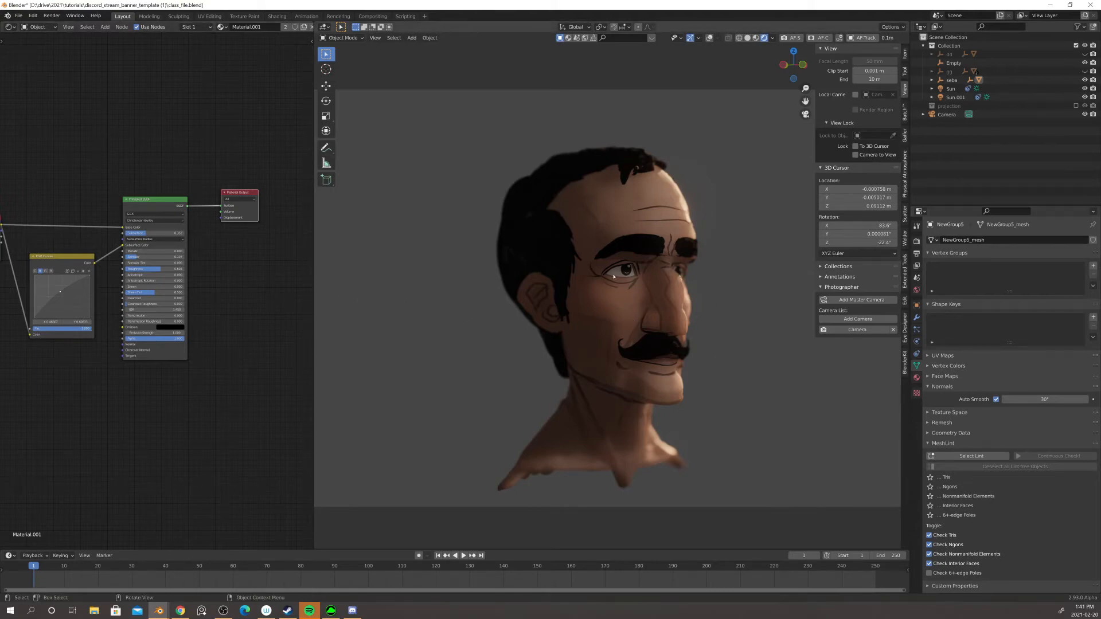
middle_drag(134, 380, 191, 346)
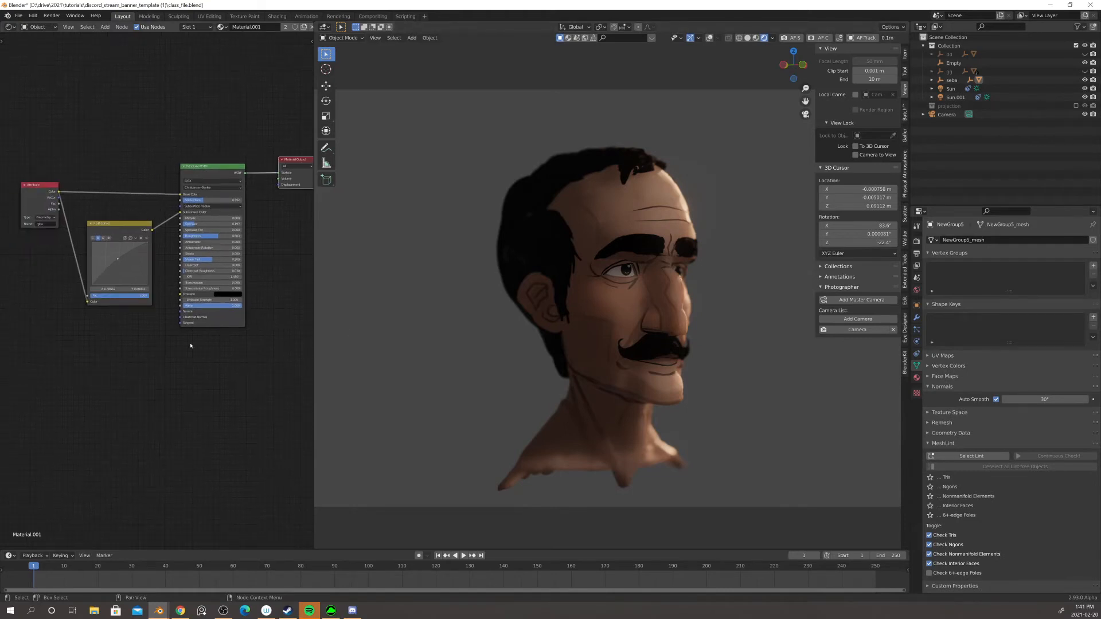
scroll(193, 338, down, 2)
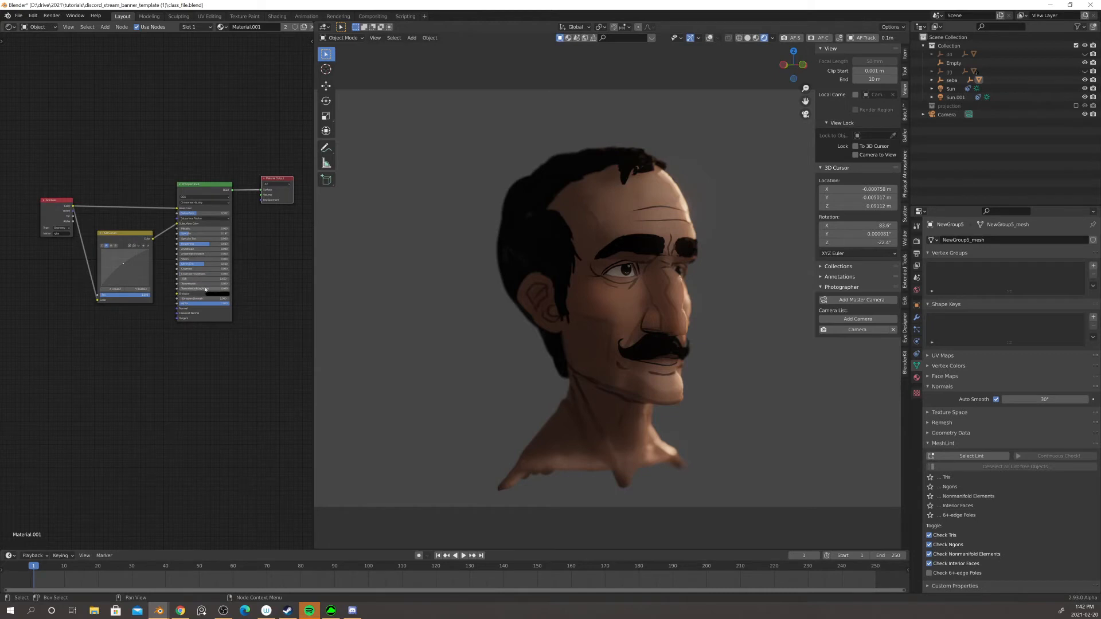
drag(206, 185, 208, 177)
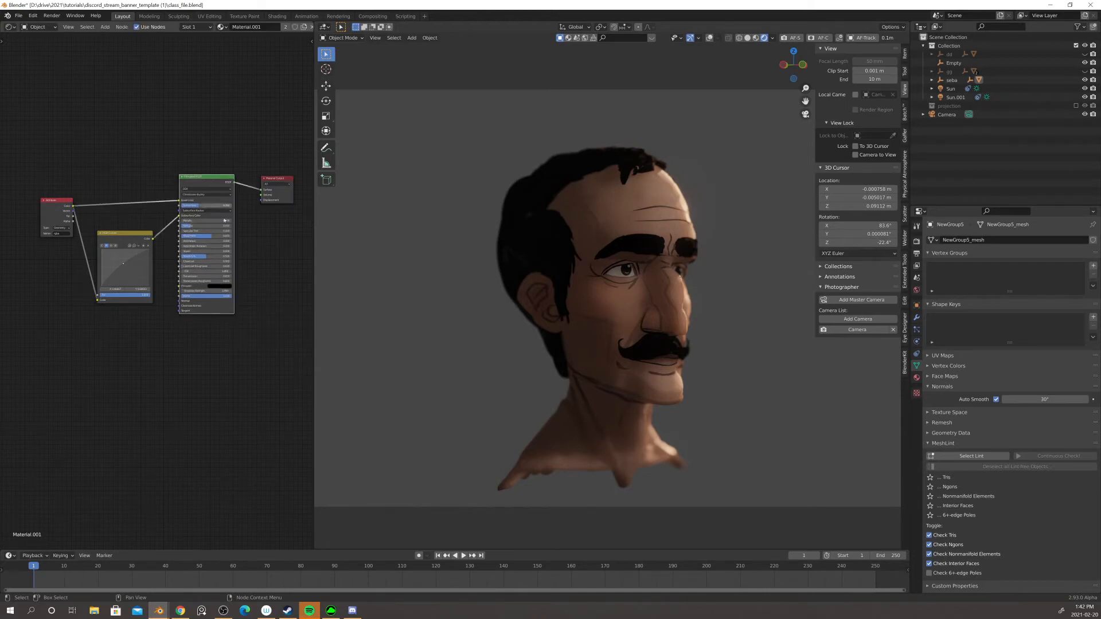
drag(152, 292, 146, 275)
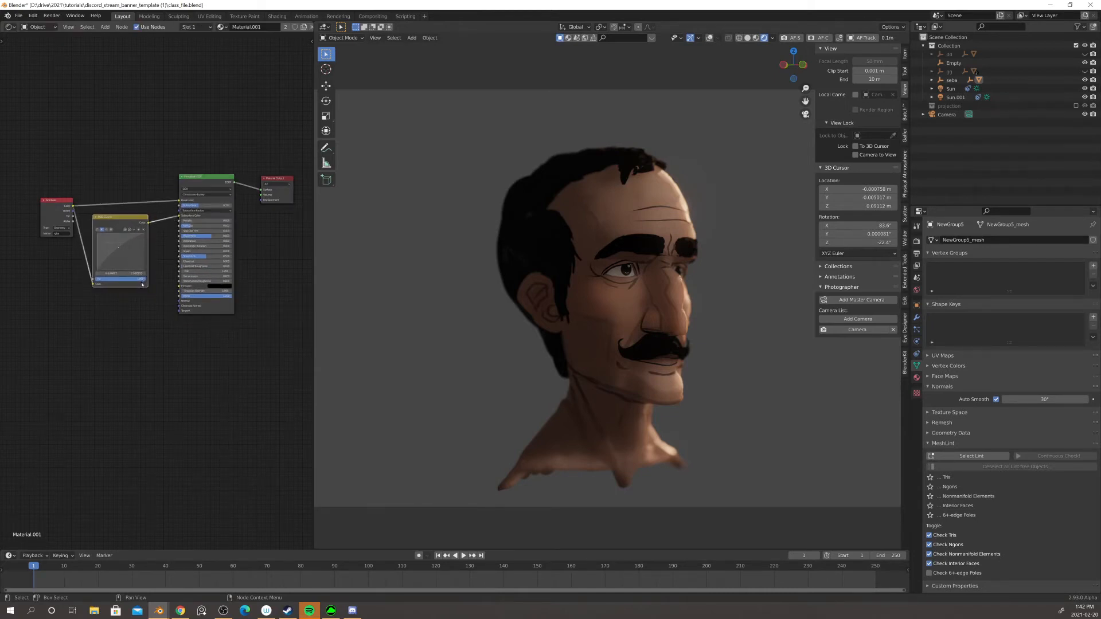
- Duplicate the Attribute, RGB Curves and Principled BSDF nodes below the originals and move the Material Output farther from the shaders
drag(40, 159, 235, 358)
click(99, 162)
drag(29, 165, 210, 332)
key(shift+d)
click(189, 491)
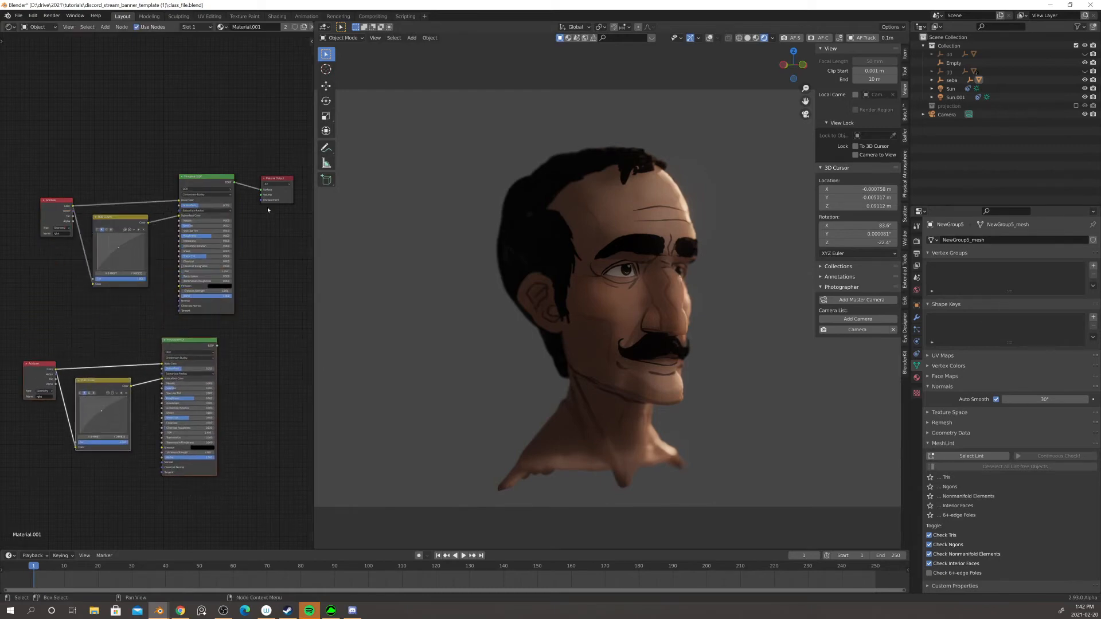
drag(272, 189, 307, 187)
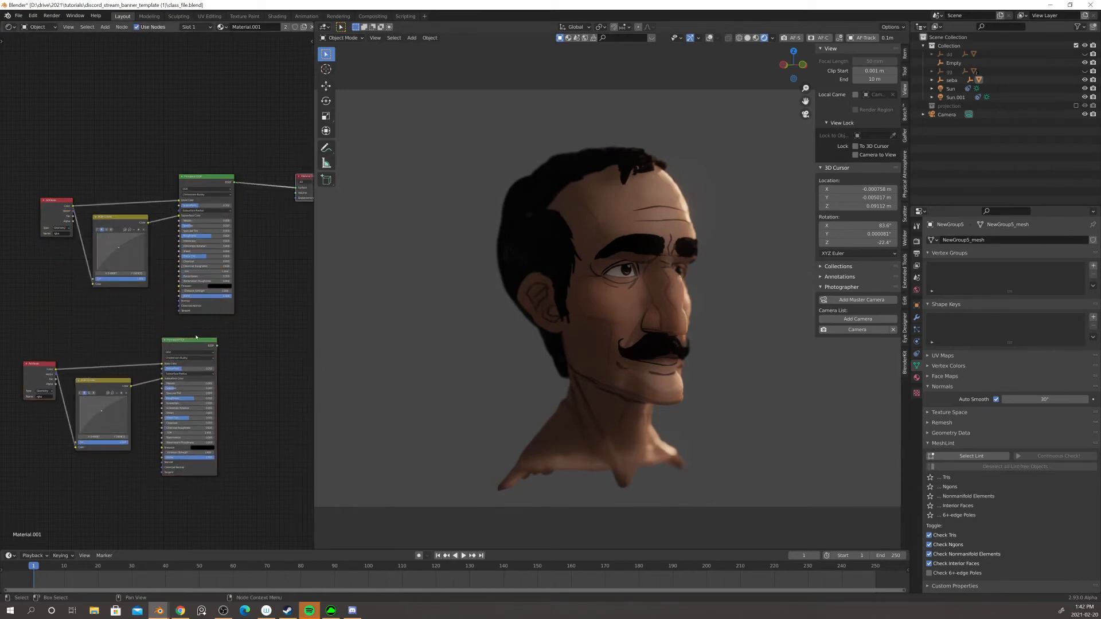
- Duplicate the copied Attribute, RGB Curves and Principled BSDF group once more and place it as a third row underneath
mouse_move(239, 332)
middle_down()
mouse_move(205, 326)
mouse_move(223, 354)
mouse_move(234, 339)
middle_up()
scroll(162, 360, down, 2)
drag(221, 300, 43, 451)
key(shift+d)
click(43, 480)
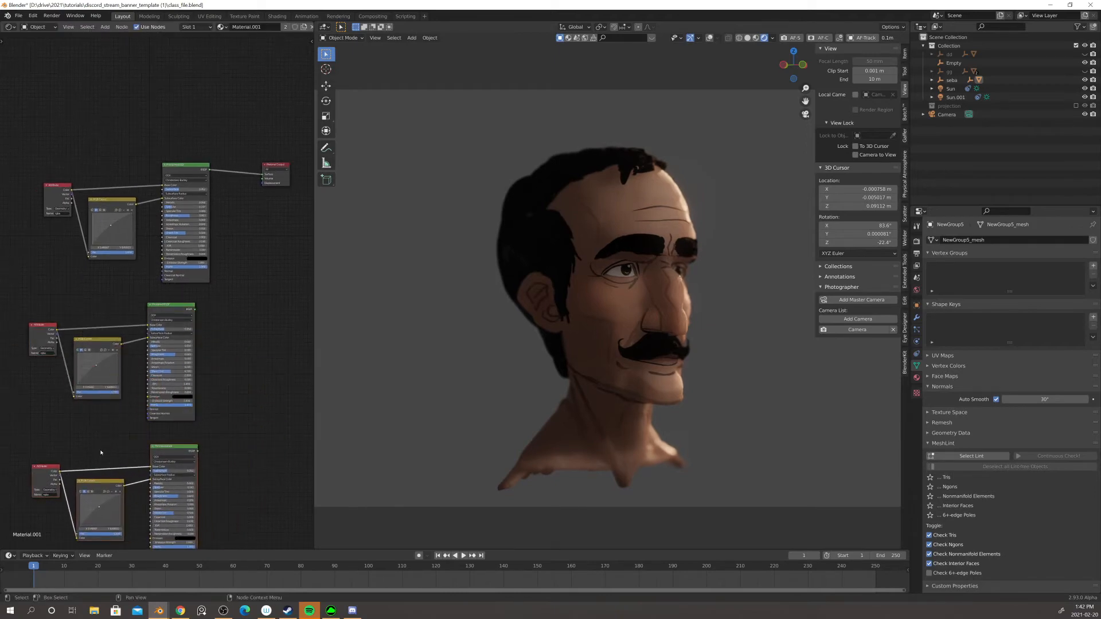
middle_drag(102, 452, 103, 364)
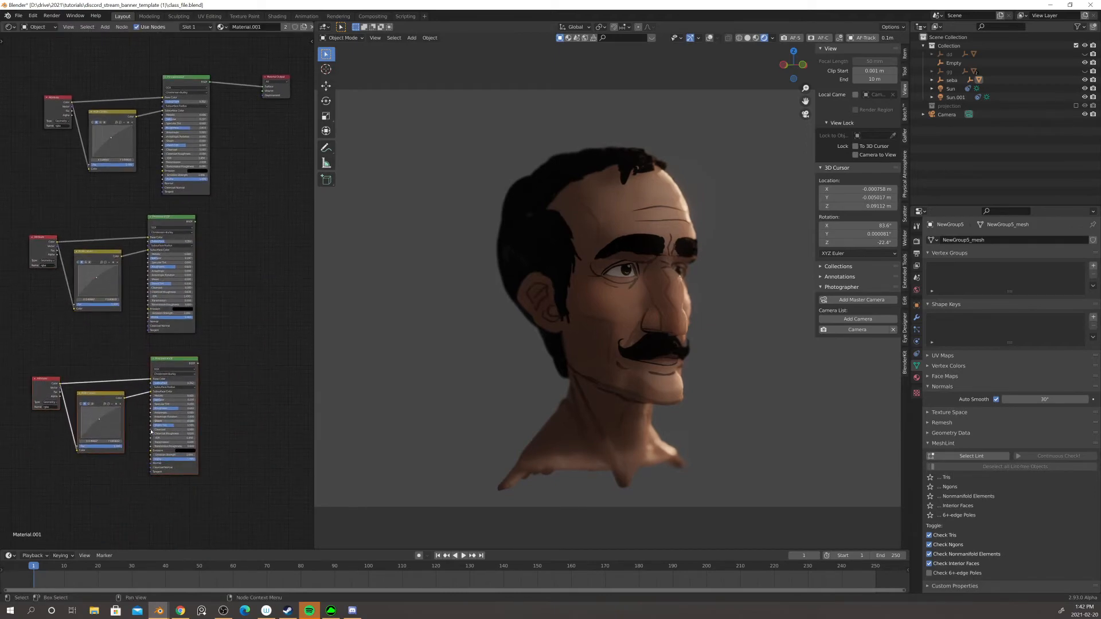
scroll(118, 273, up, 2)
- Delete the middle group's RGB Curves and Attribute nodes and connect its plain Principled BSDF to the Material Output
click(116, 250)
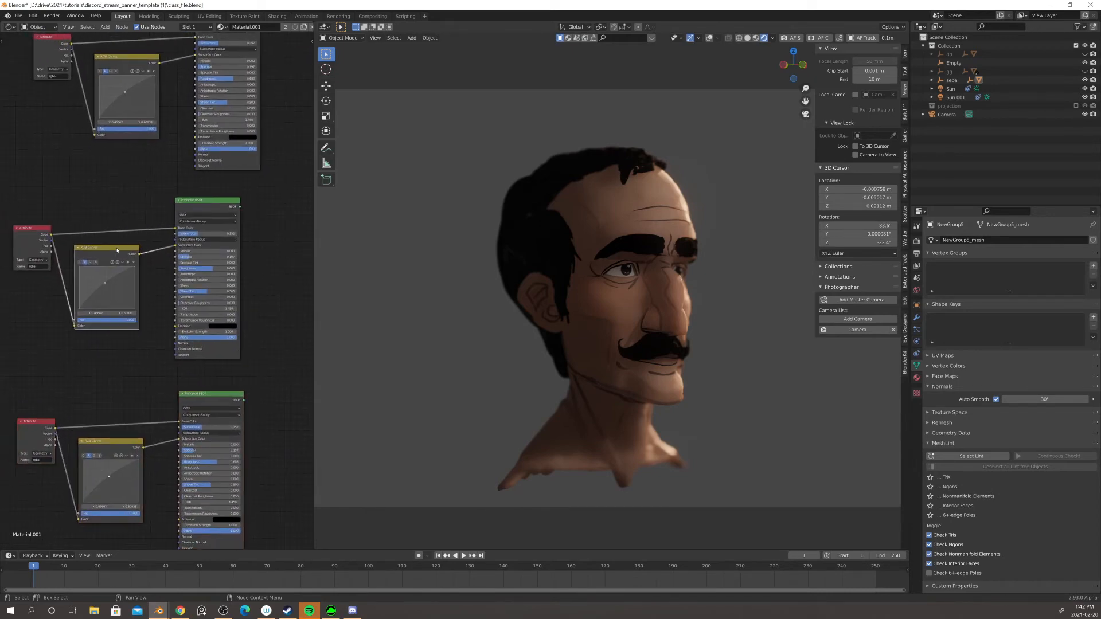
key(x)
click(31, 228)
key(x)
middle_drag(150, 249, 120, 273)
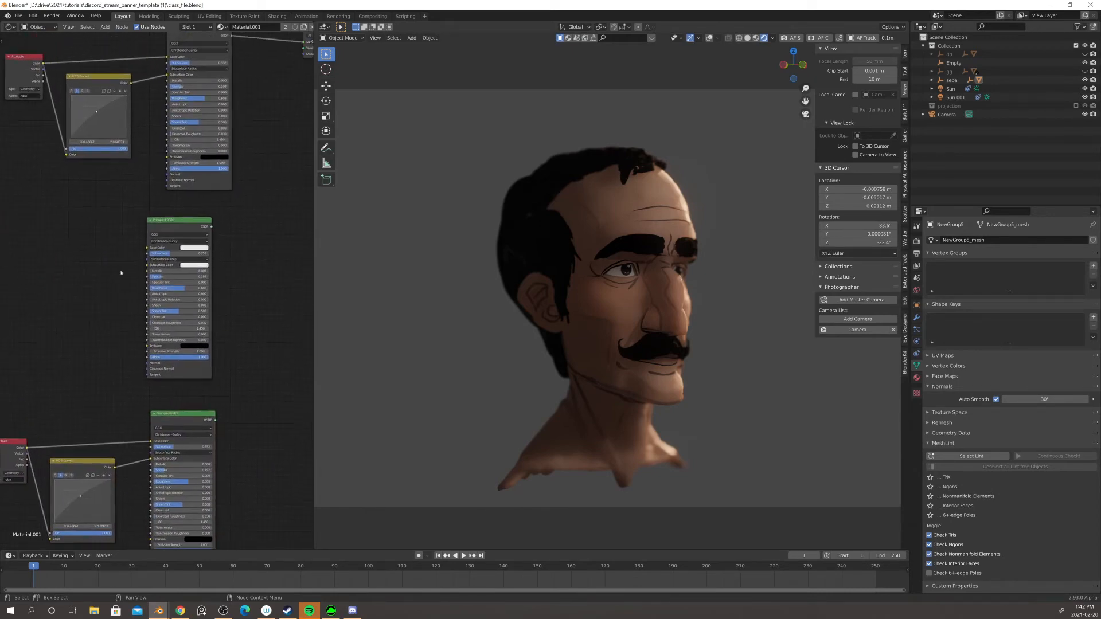
ctrl+shift+click(168, 227)
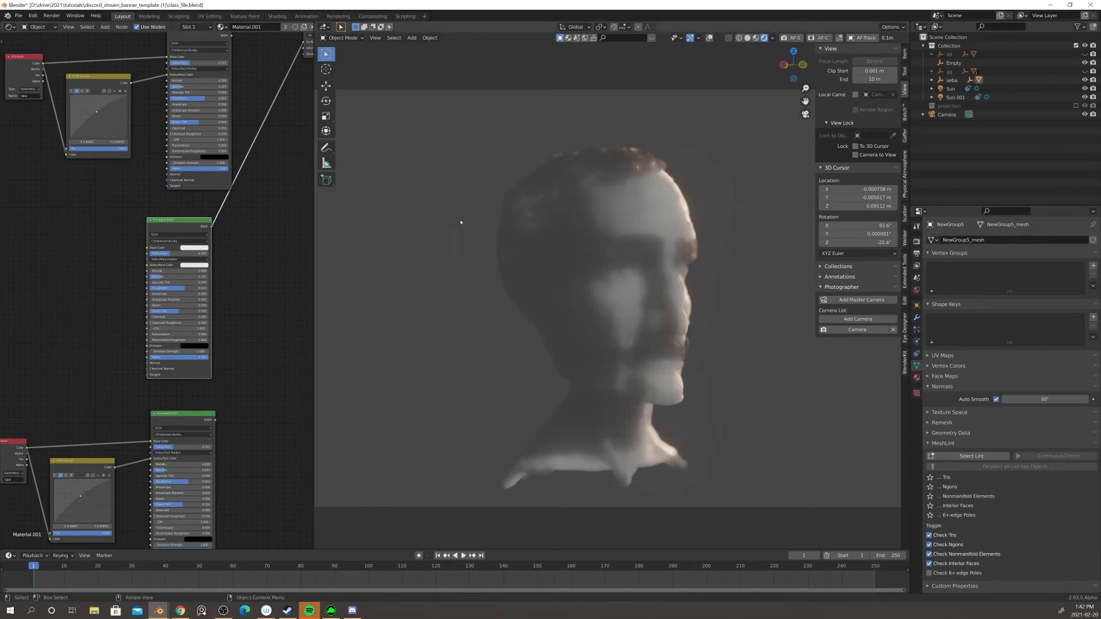
- Set the middle Principled BSDF's Specular to 0.985 and Roughness to 0.545 for stronger highlights
scroll(166, 275, up, 3)
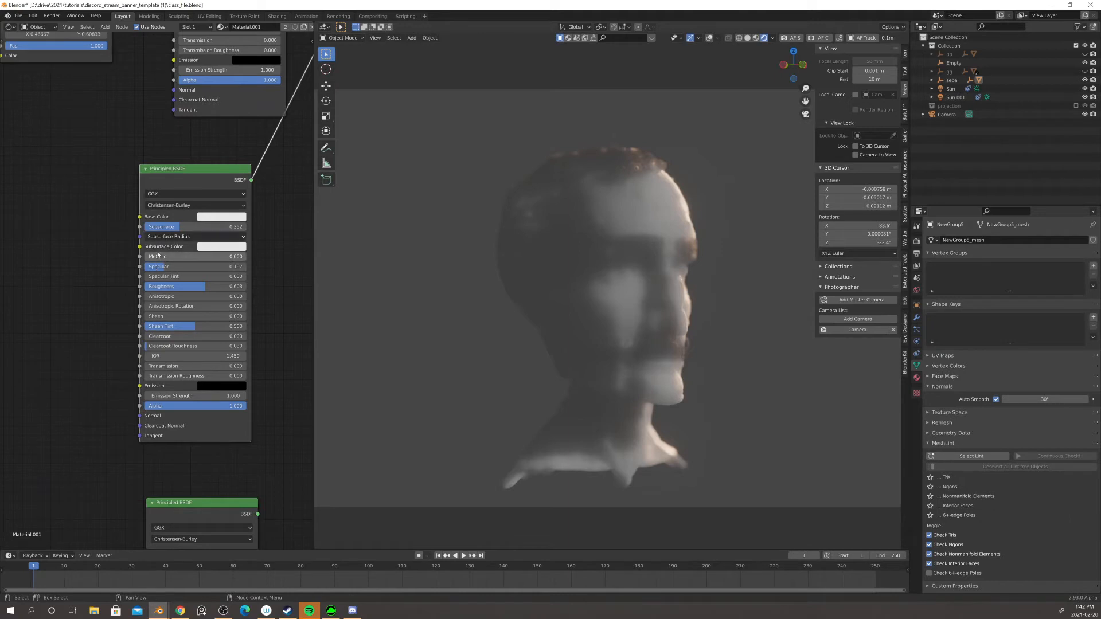
drag(216, 173, 226, 183)
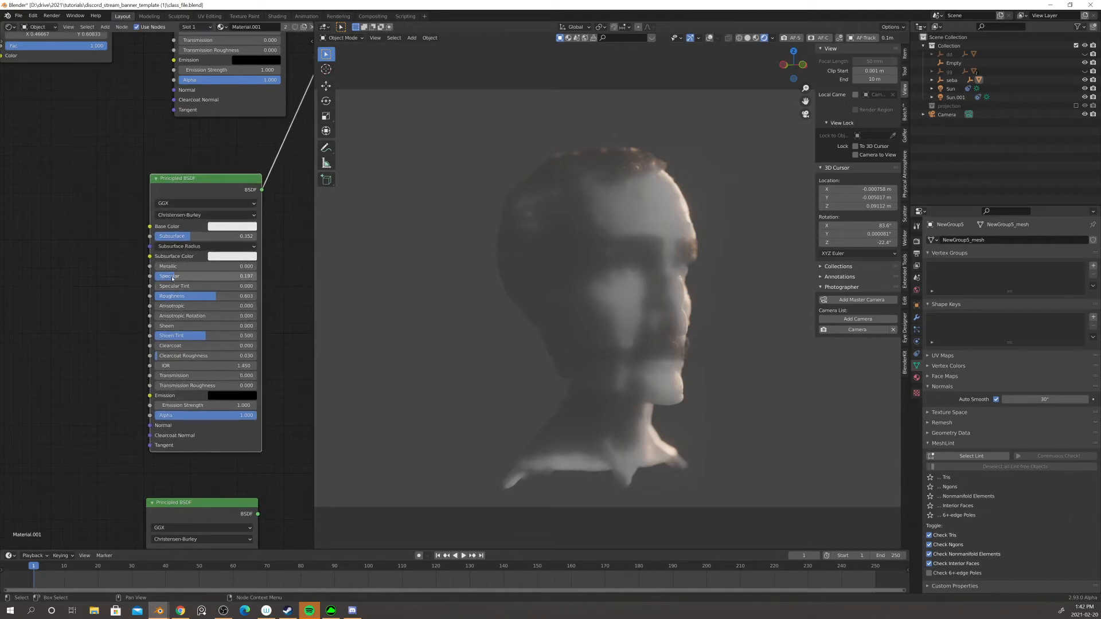
drag(174, 276, 210, 296)
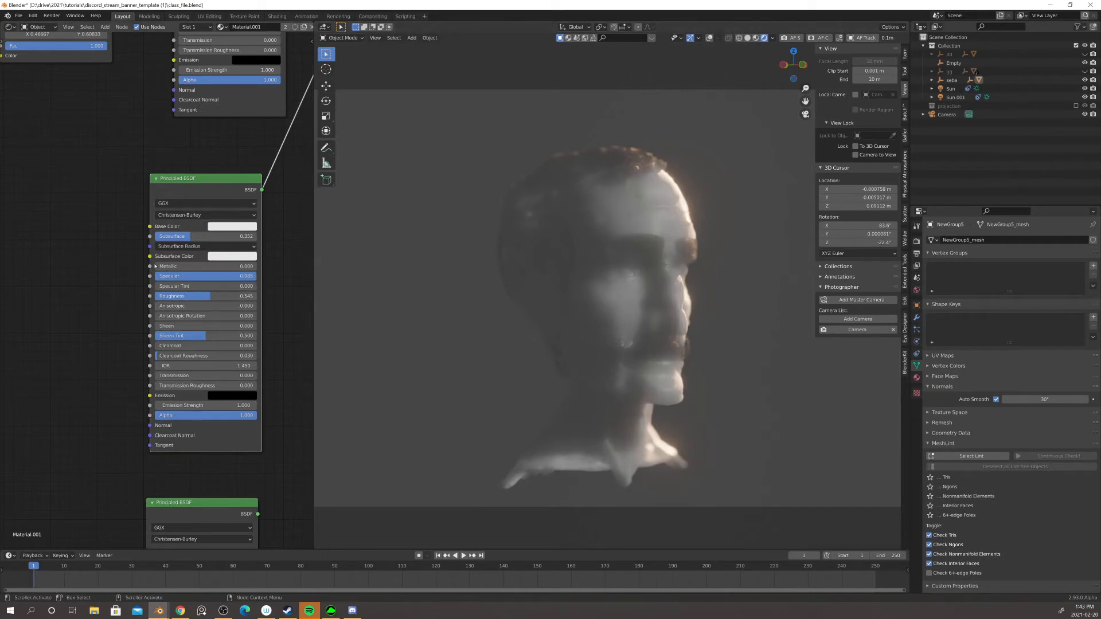
- Insert a Shader to RGB node between the middle Principled BSDF and the Material Output
middle_drag(271, 234, 186, 277)
scroll(187, 278, down, 3)
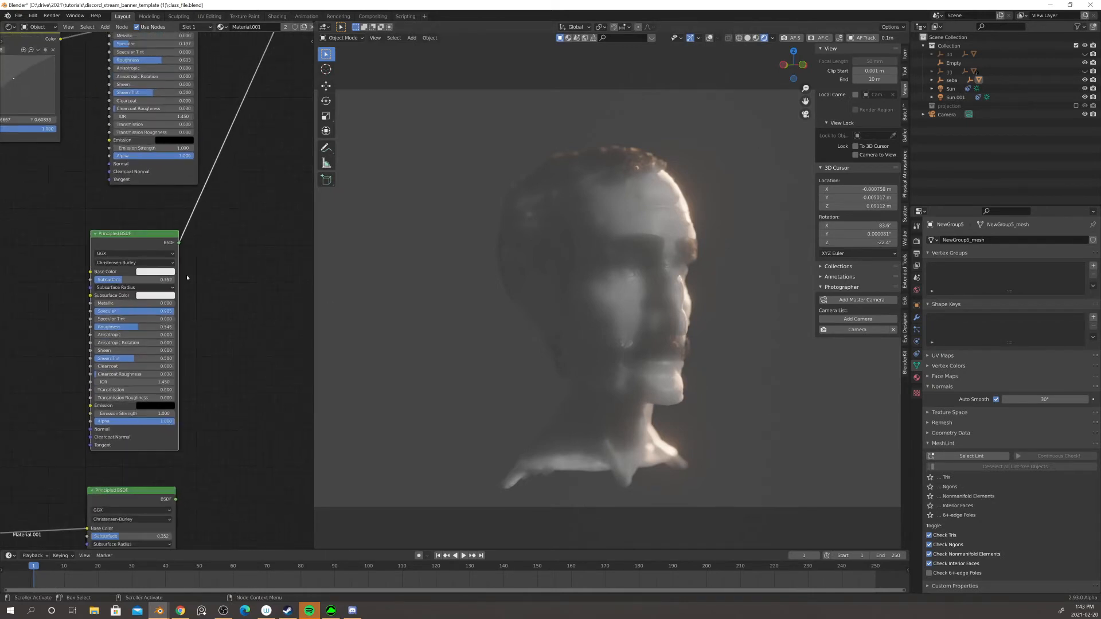
key(shift+a)
click(209, 293)
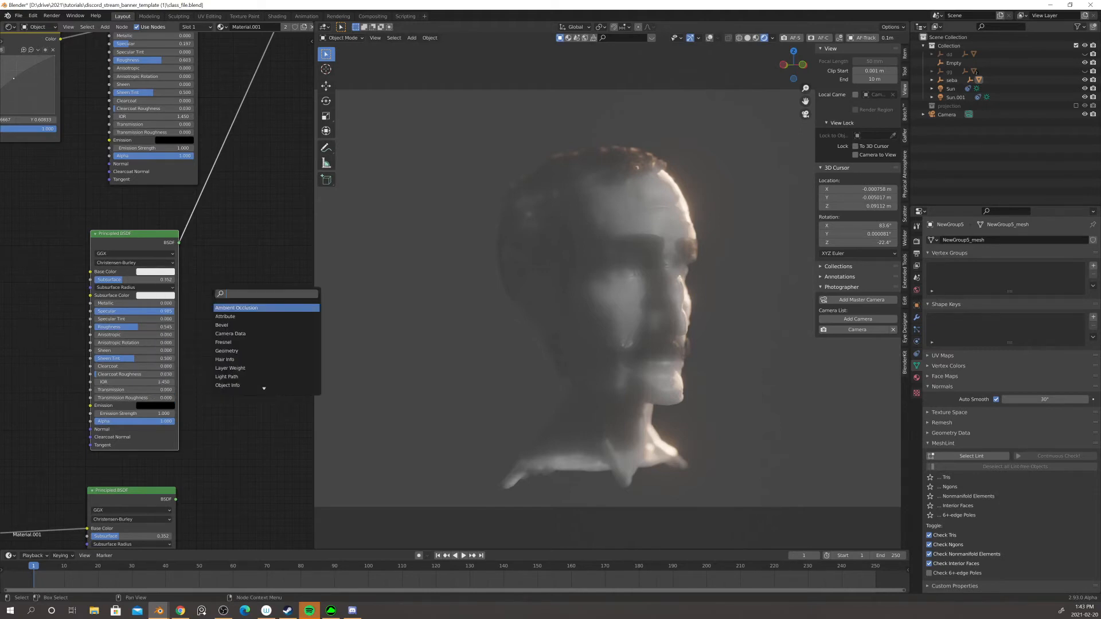
text(sh)
key(Down)
key(Down)
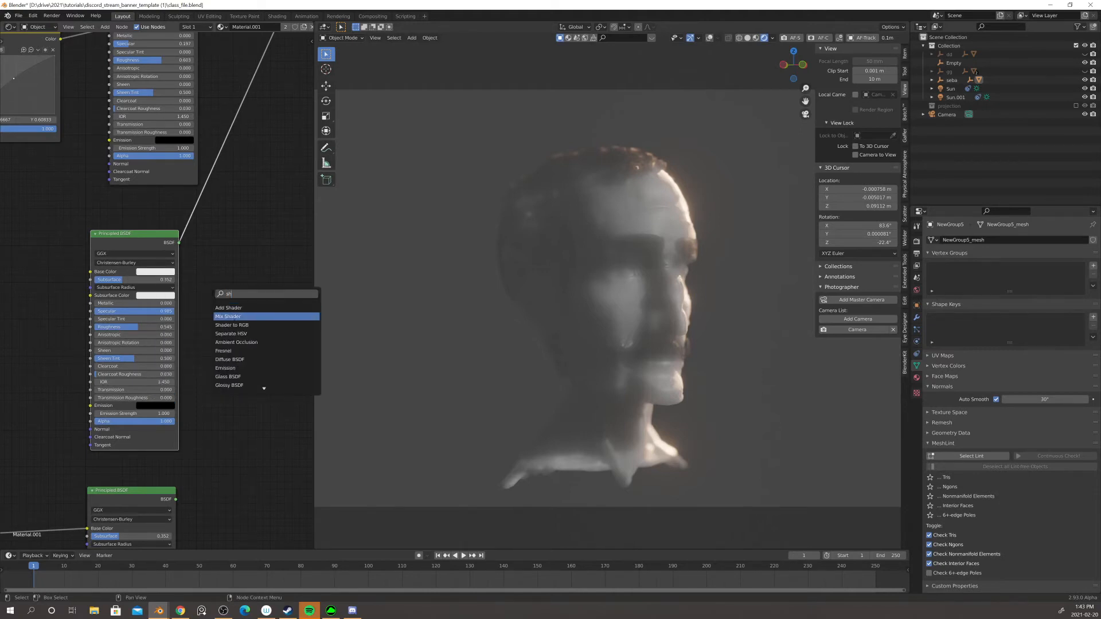
key(Return)
click(229, 228)
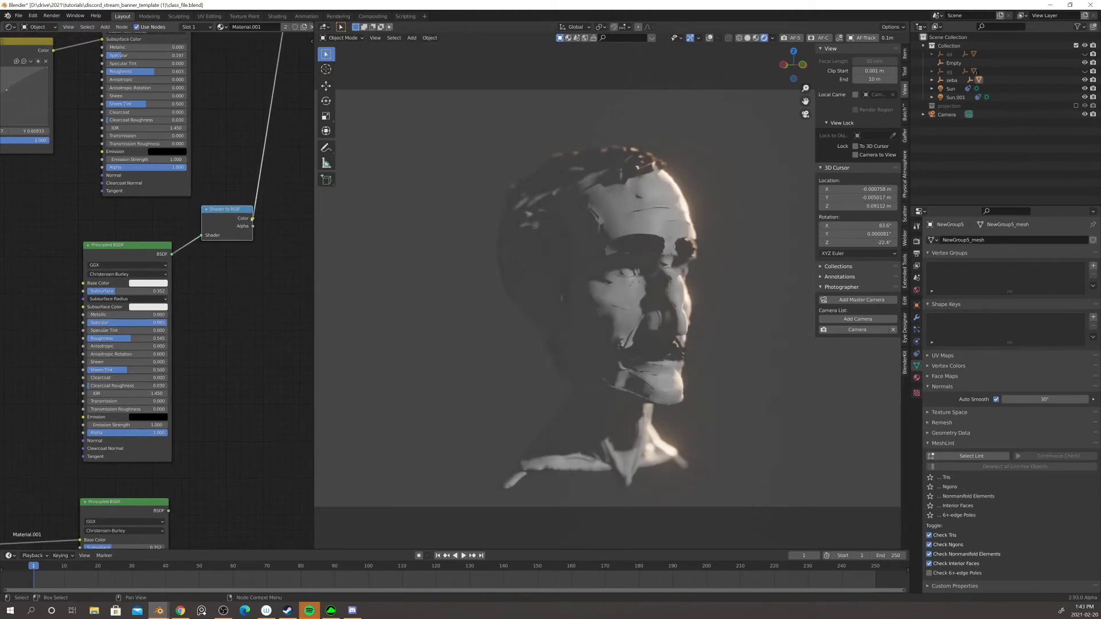
- Insert a ColorRamp after Shader to RGB and bring its stops close together for hard contrast, with the black stop at 0.142
middle_drag(248, 276, 202, 324)
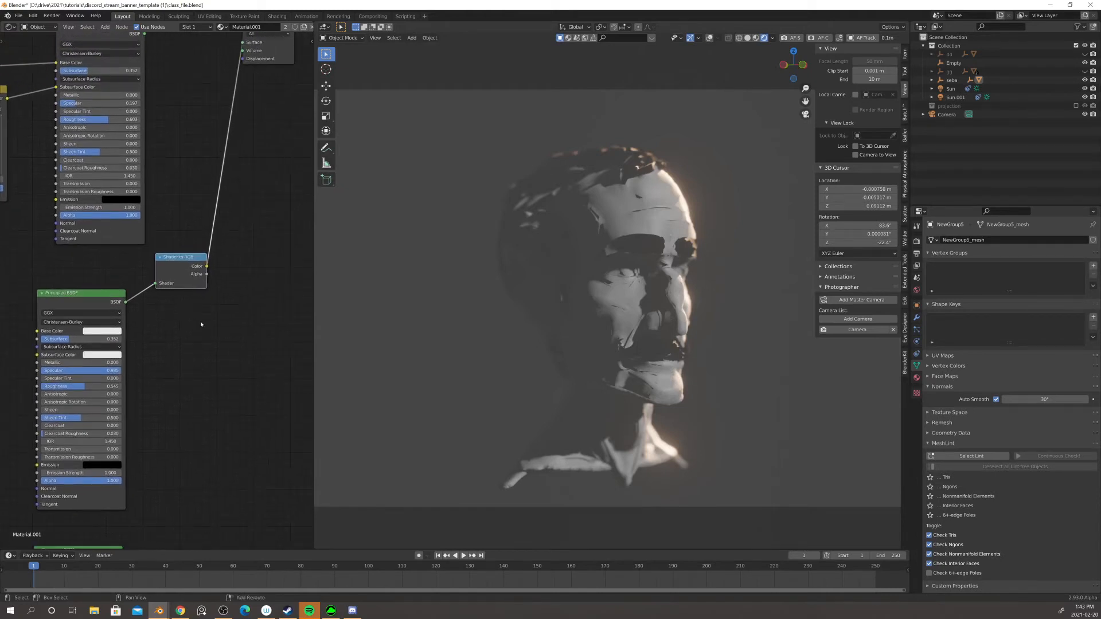
key(shift+a)
click(202, 324)
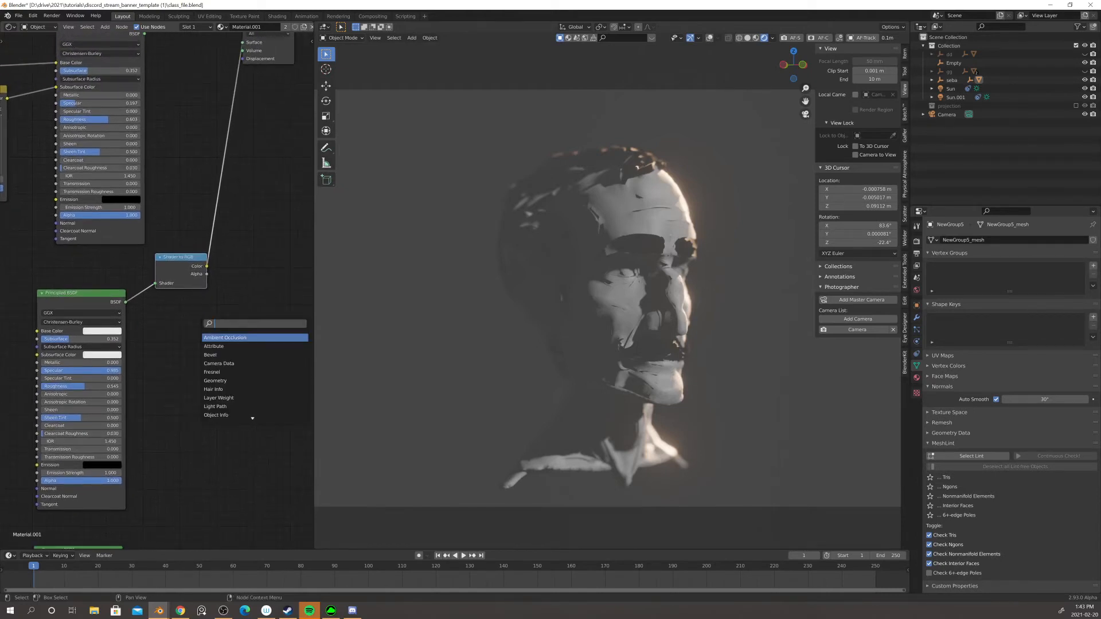
text(r)
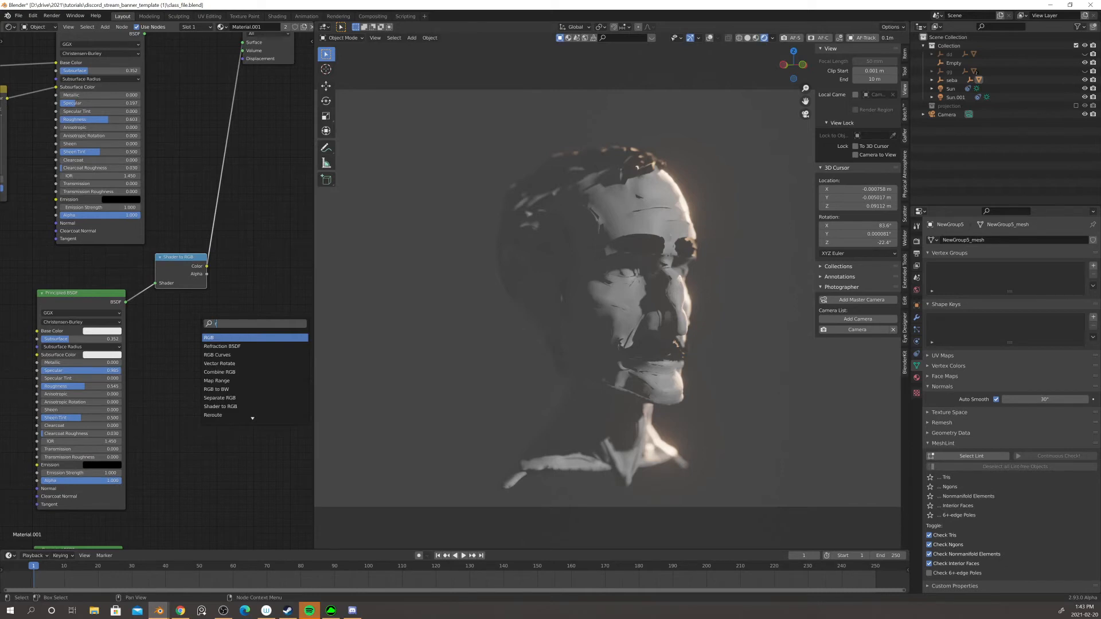
text(amp)
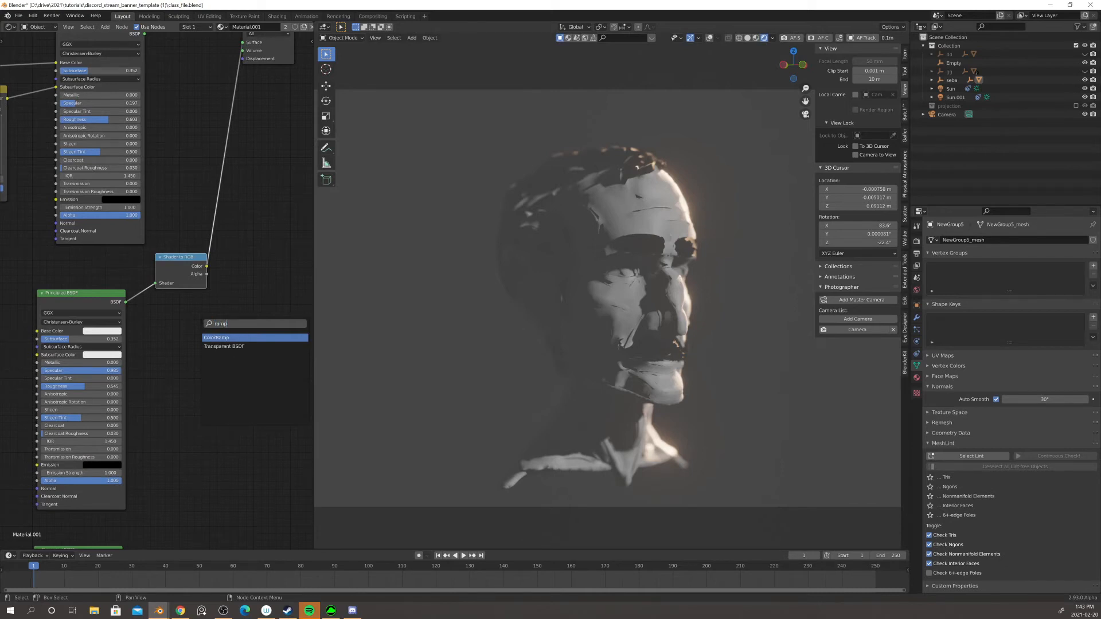
key(Return)
click(246, 183)
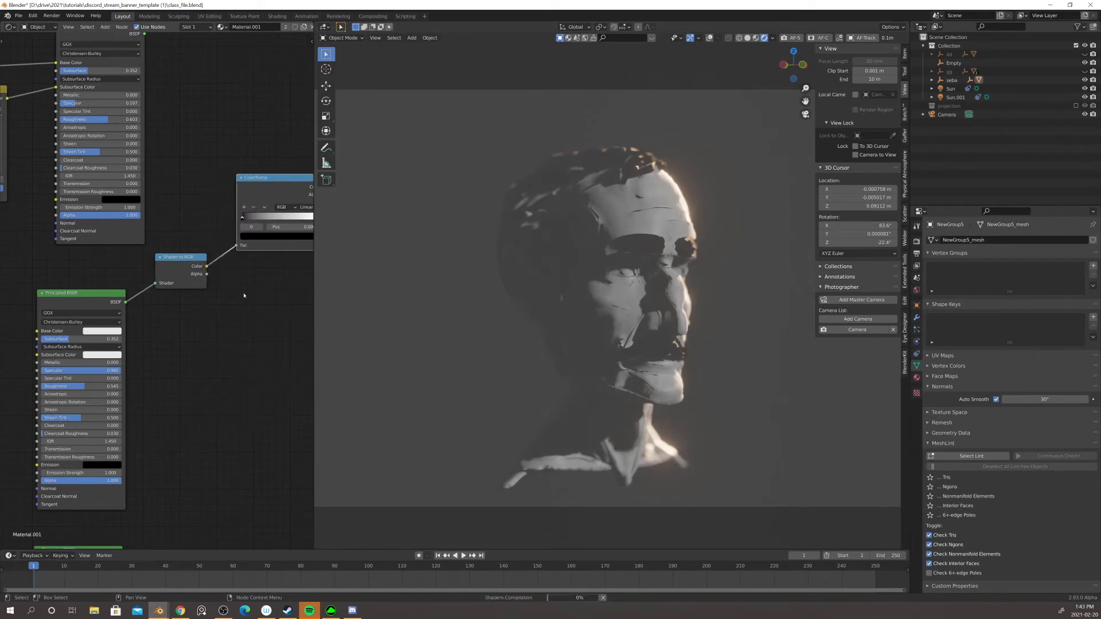
middle_drag(244, 295, 141, 356)
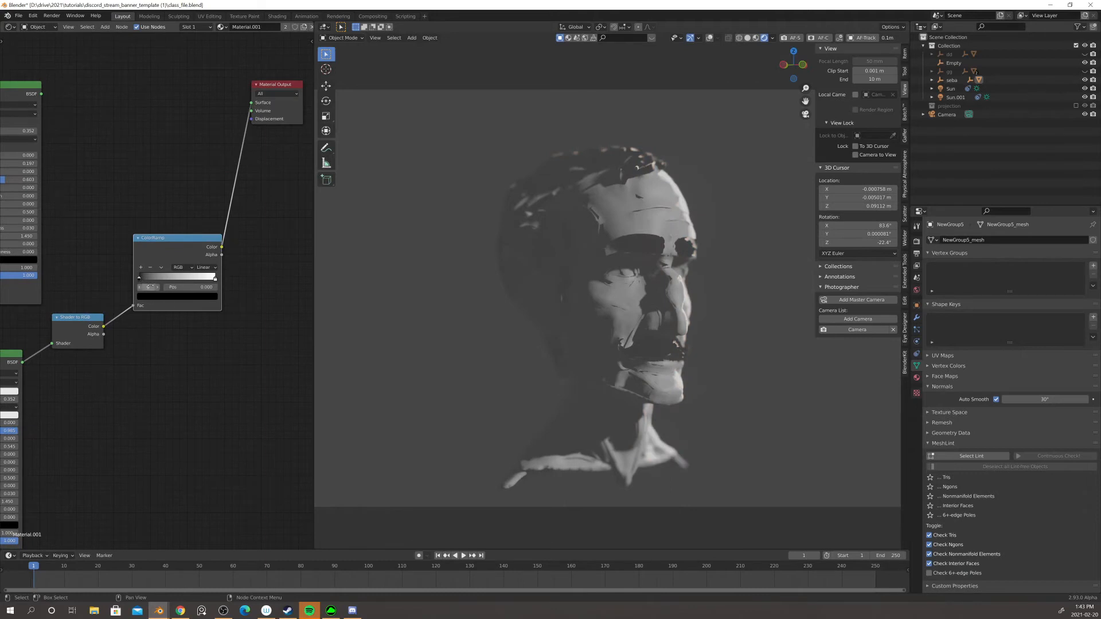
mouse_move(140, 280)
mouse_down()
mouse_move(210, 280)
mouse_move(148, 284)
mouse_up()
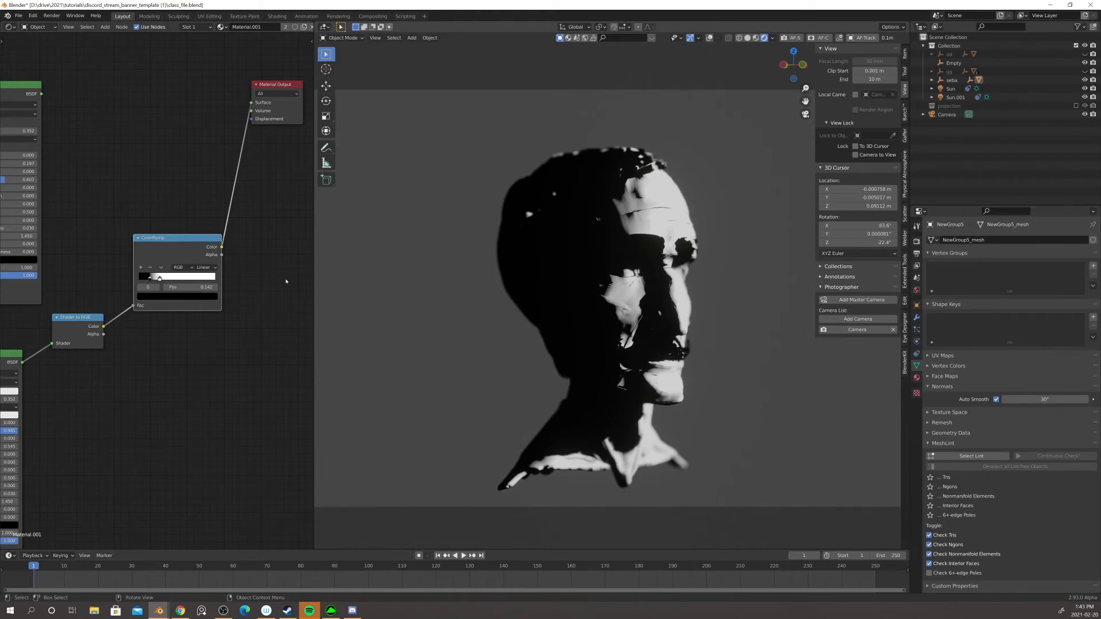
- Move the Material Output farther away and add a Mix Shader node in the space before it
scroll(286, 281, down, 3)
drag(227, 165, 282, 160)
key(shift+a)
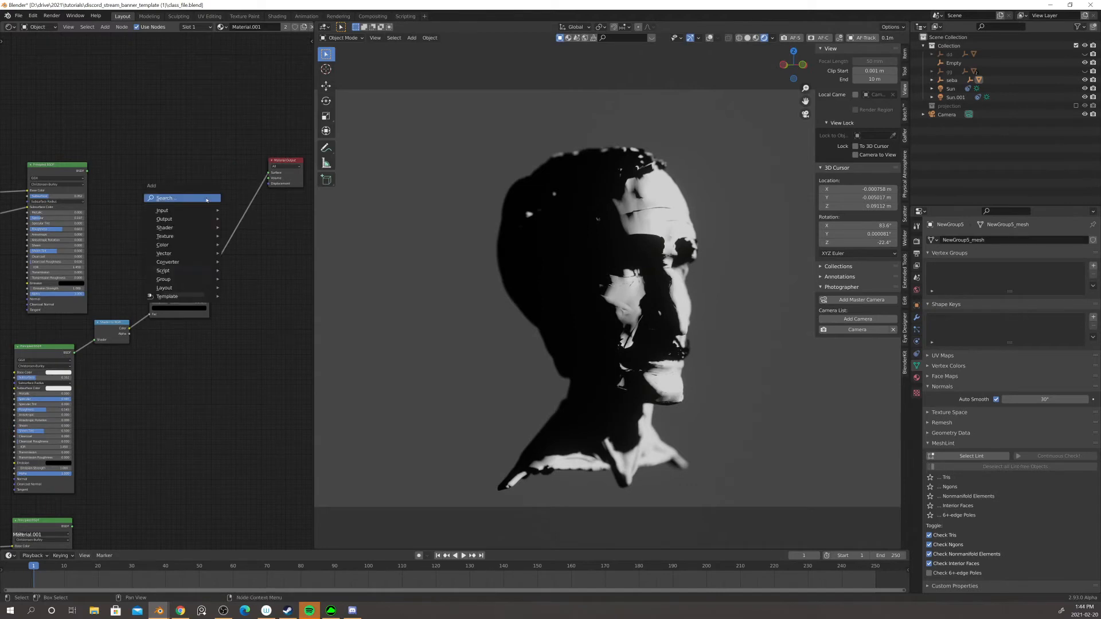
click(206, 198)
text(mix)
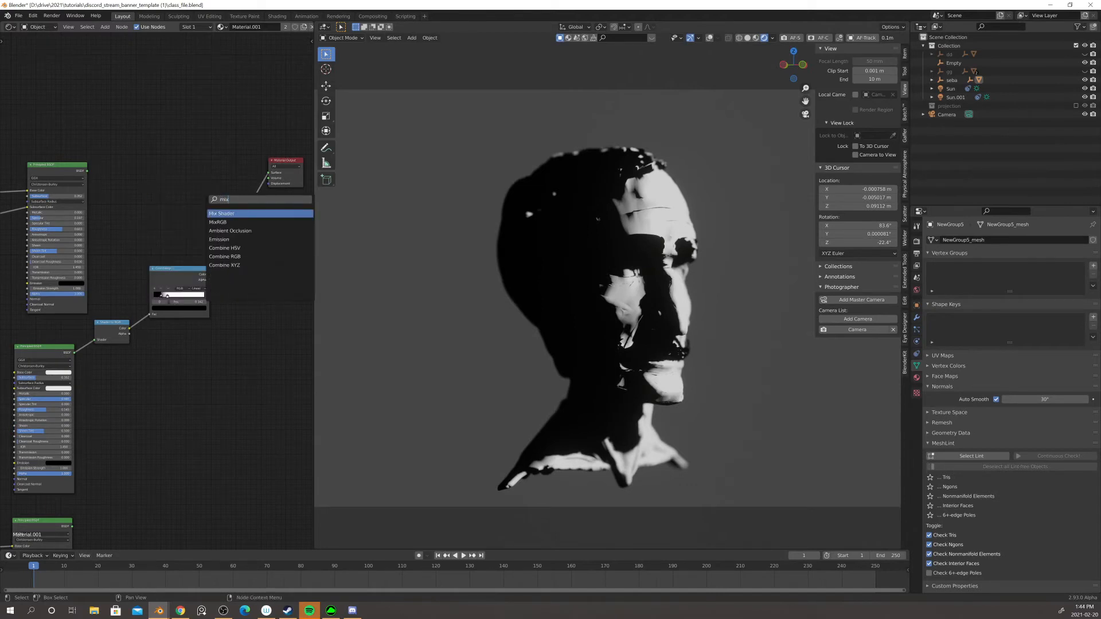
key(Return)
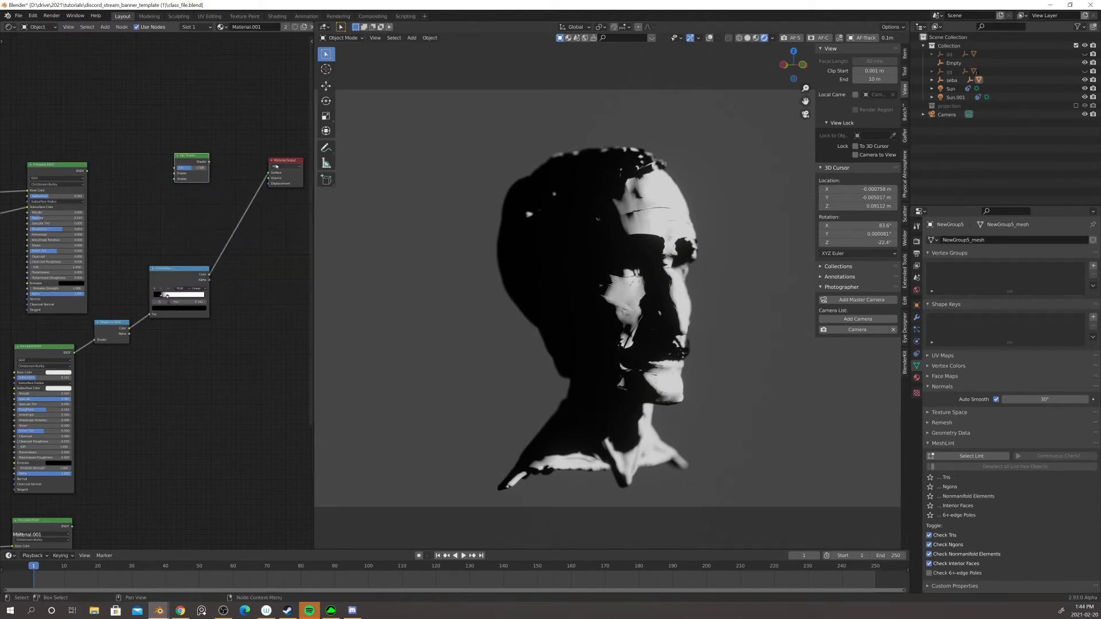
drag(193, 156, 233, 169)
- Connect the ColorRamp's output to the Mix Shader's factor and keep the Mix Shader beside the ramp
scroll(213, 271, down, 1)
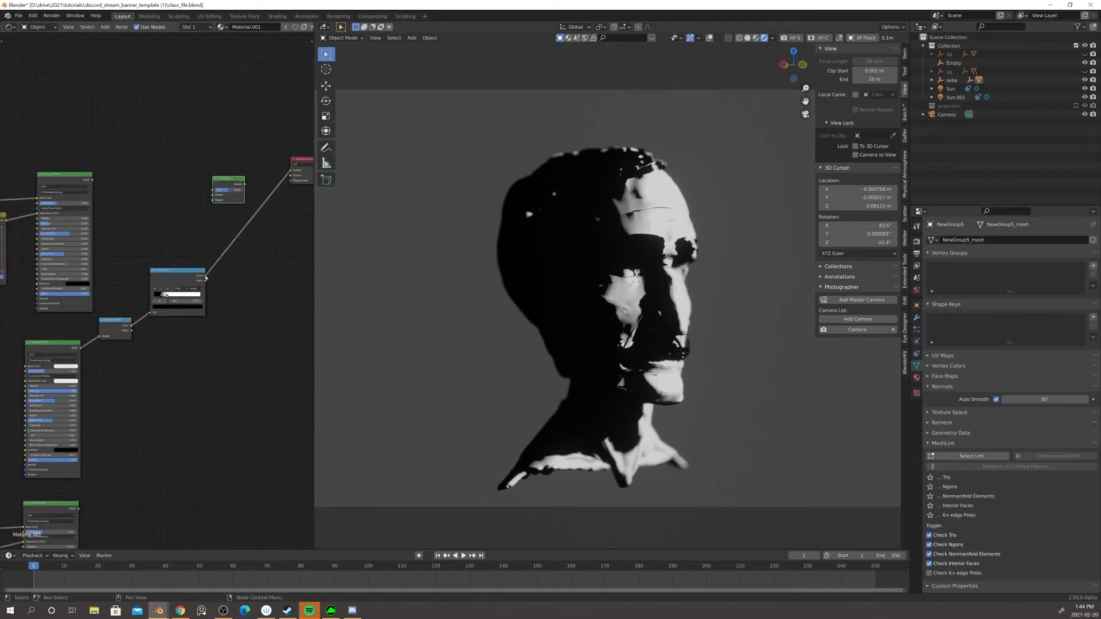
drag(206, 277, 246, 272)
scroll(154, 364, down, 1)
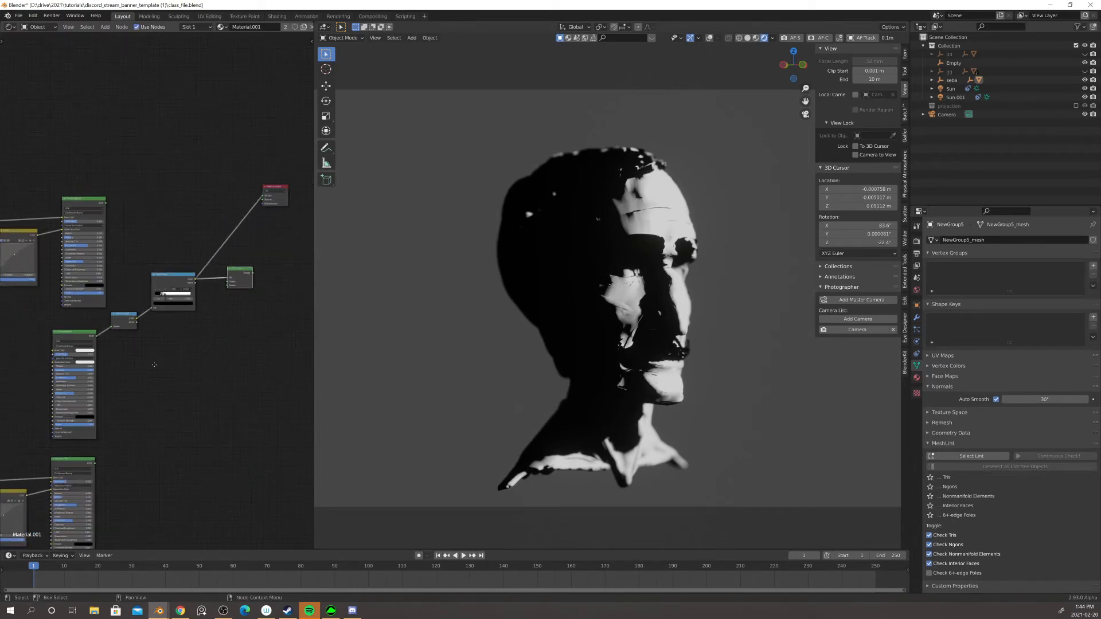
middle_drag(154, 365, 195, 324)
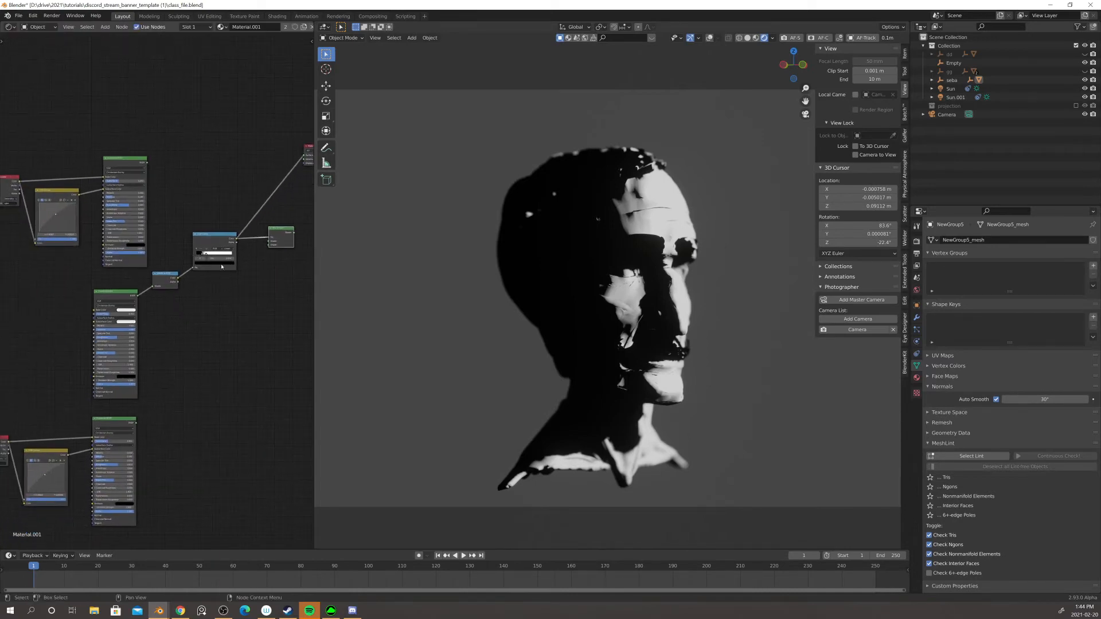
- Connect the top Principled BSDF to the repositioned Mix Shader's first shader input and route the Mix Shader into the Material Output
drag(284, 234, 266, 138)
scroll(266, 138, up, 2)
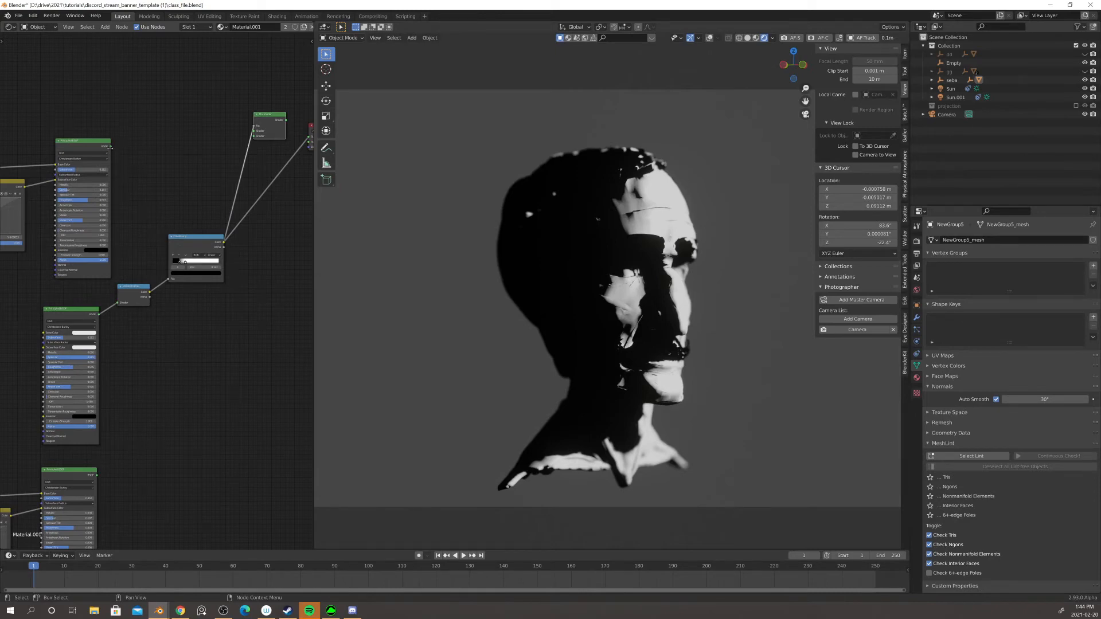
drag(110, 146, 256, 134)
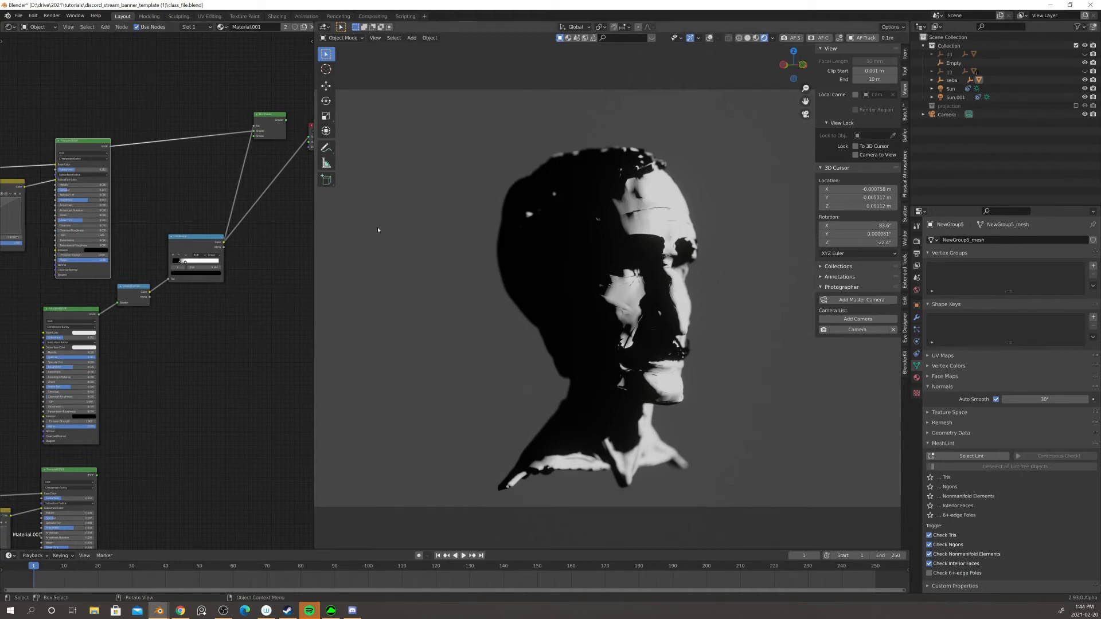
ctrl+shift+click(274, 117)
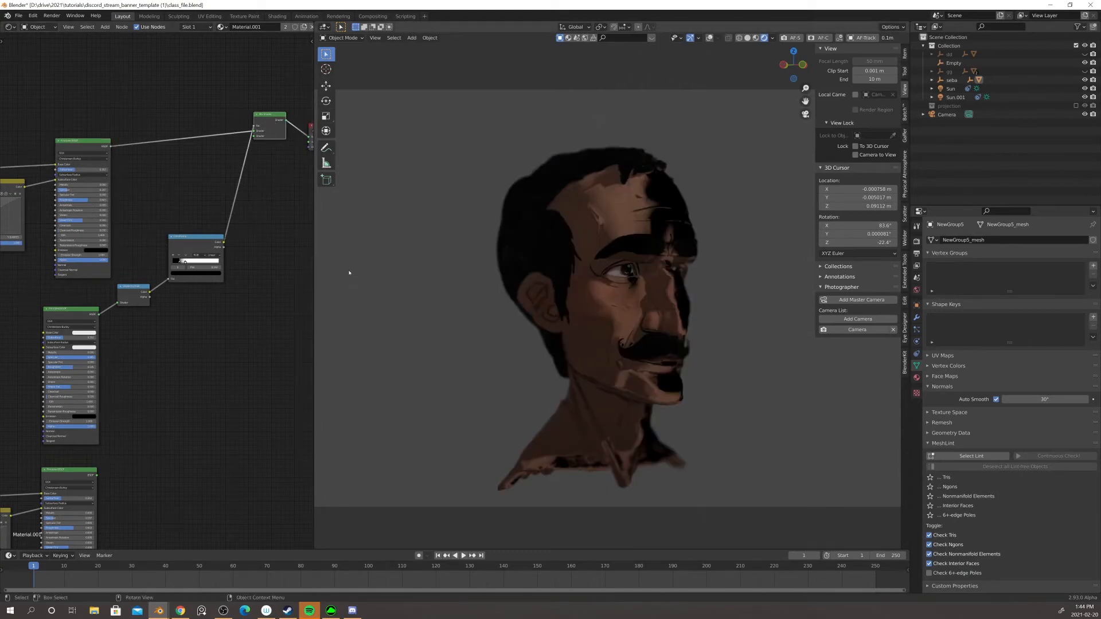
middle_drag(264, 255, 223, 256)
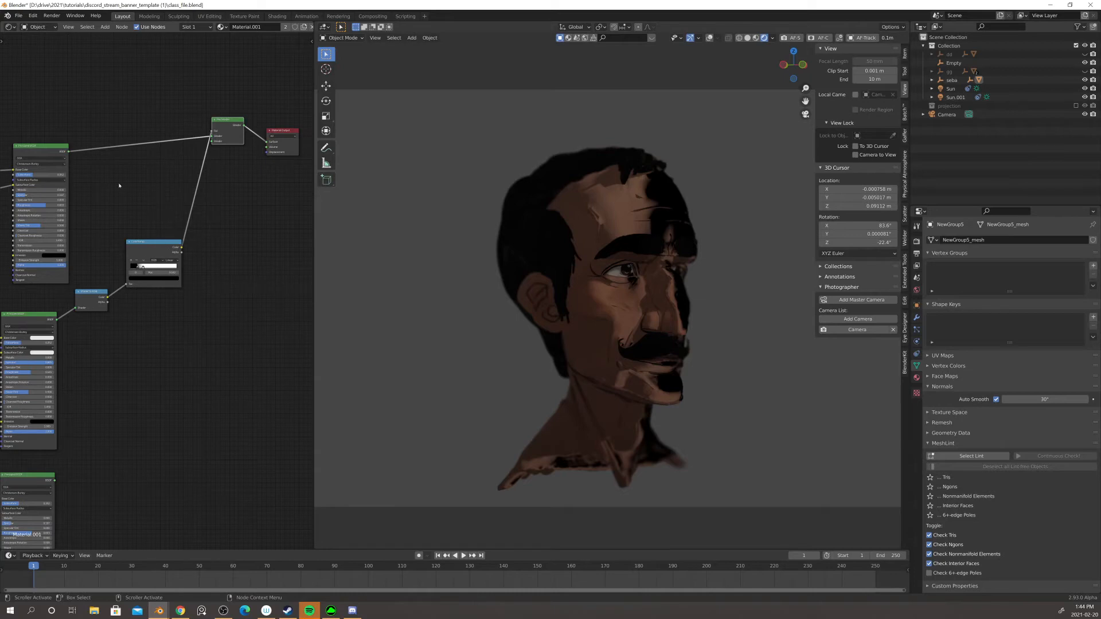
- Preview the top Principled BSDF and the ColorRamp mask on the head, and return to the Mix Shader result
ctrl+shift+click(47, 152)
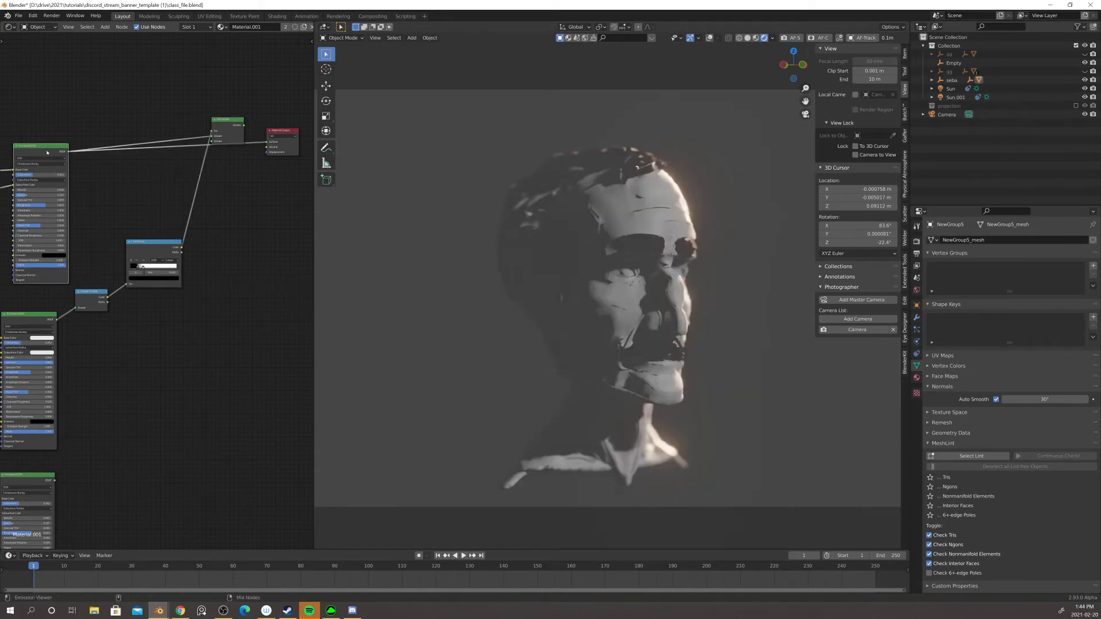
ctrl+shift+click(228, 131)
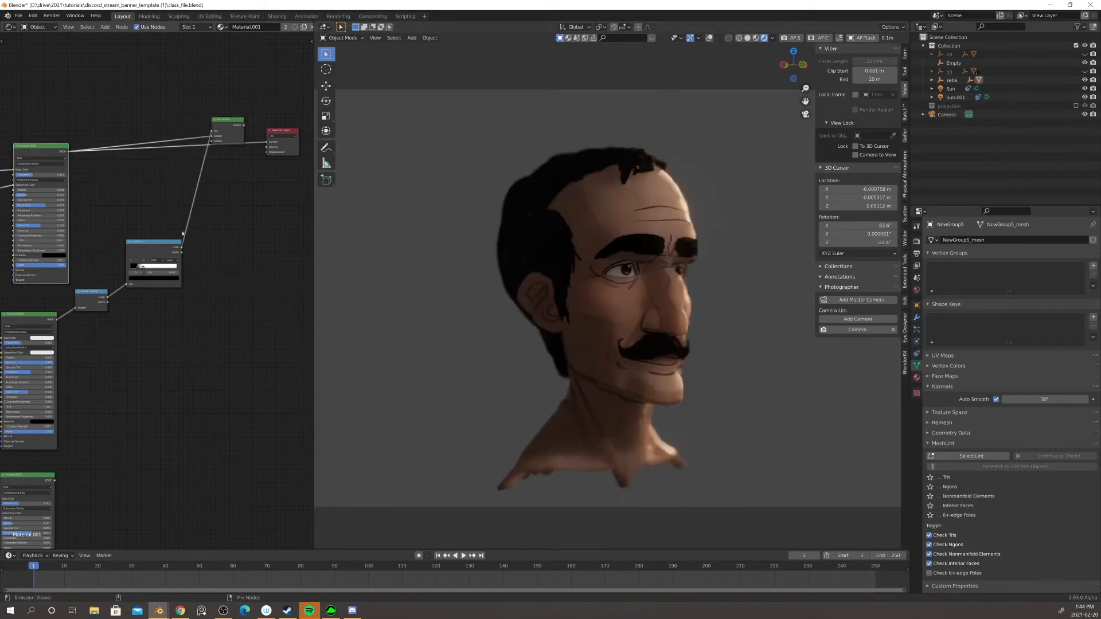
ctrl+shift+click(161, 250)
ctrl+shift+click(228, 131)
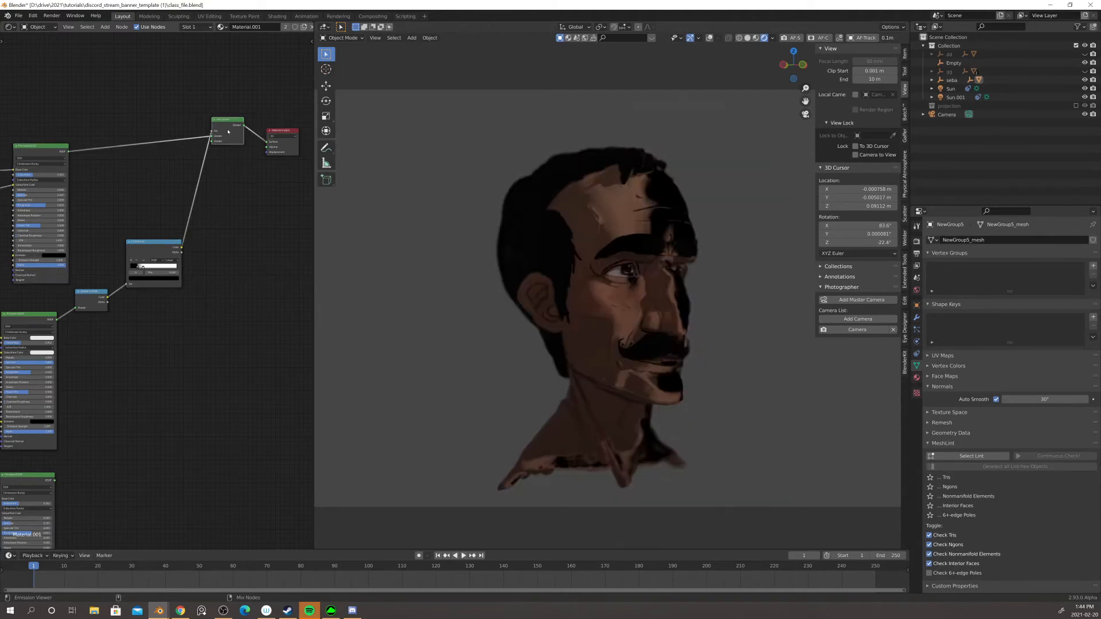
click(228, 293)
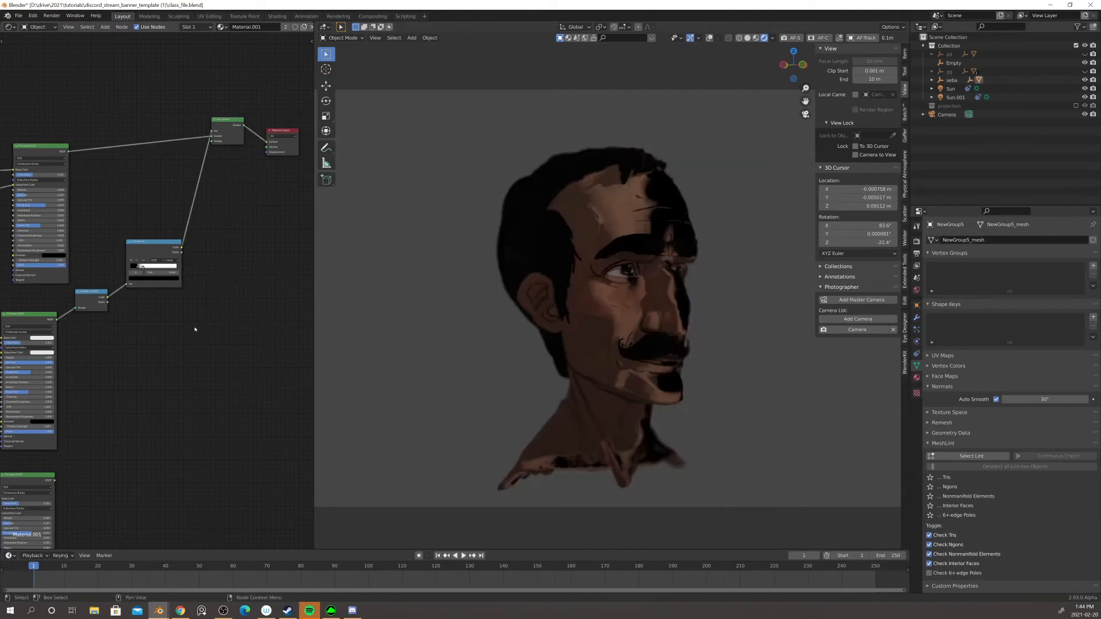
middle_drag(196, 329, 209, 315)
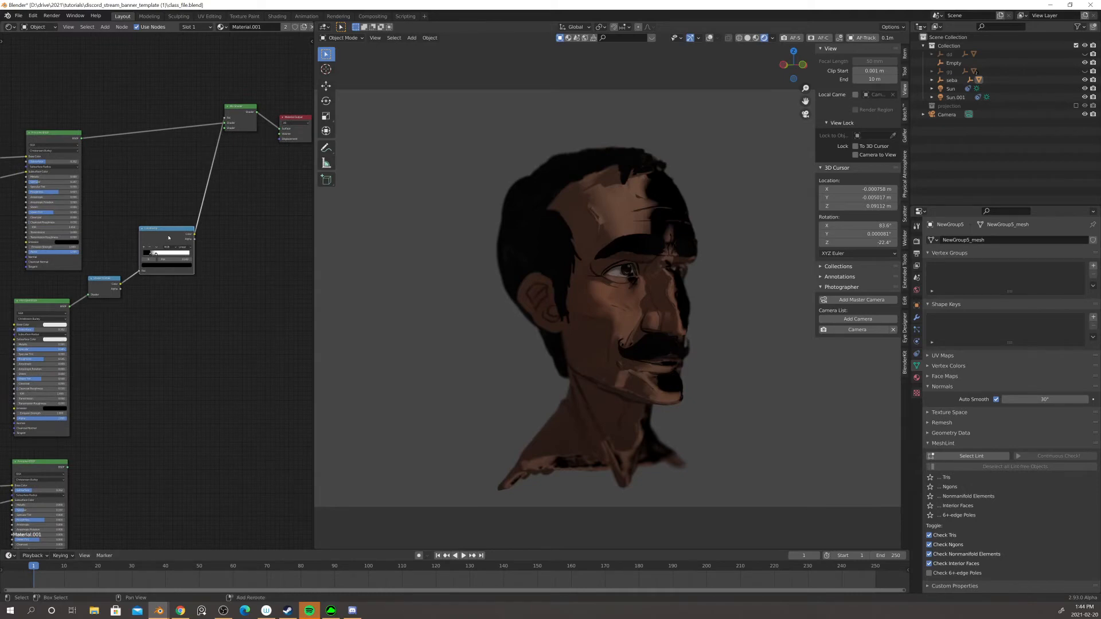
- Duplicate the ColorRamp into the free space below, and reposition the Material Output and Mix Shader to make room
key(shift+d)
click(164, 169)
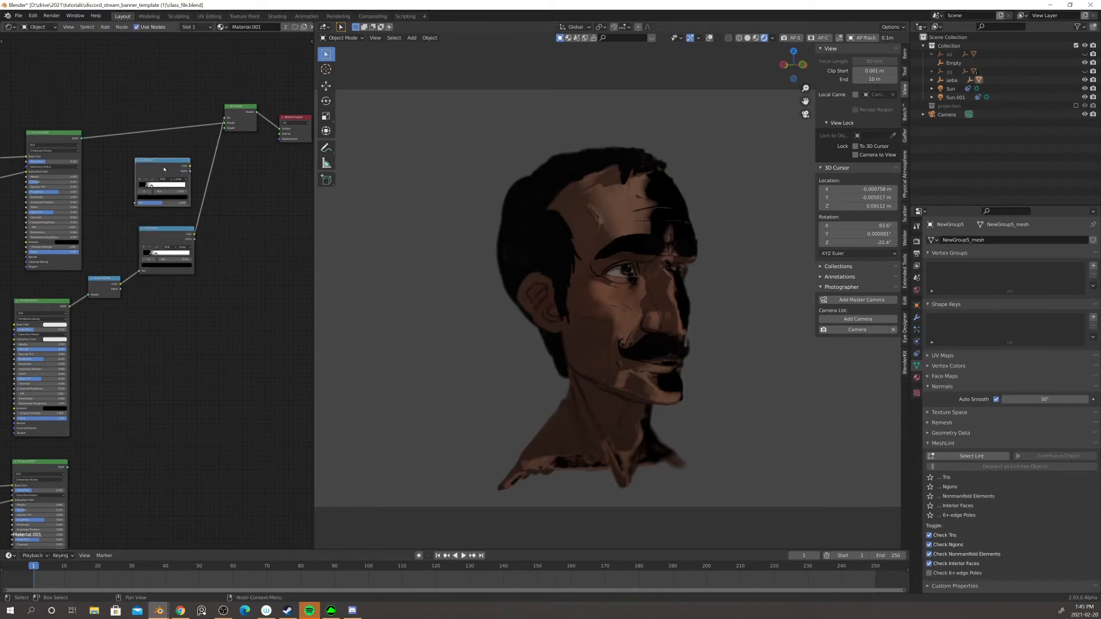
drag(163, 168, 231, 388)
middle_drag(264, 176, 233, 172)
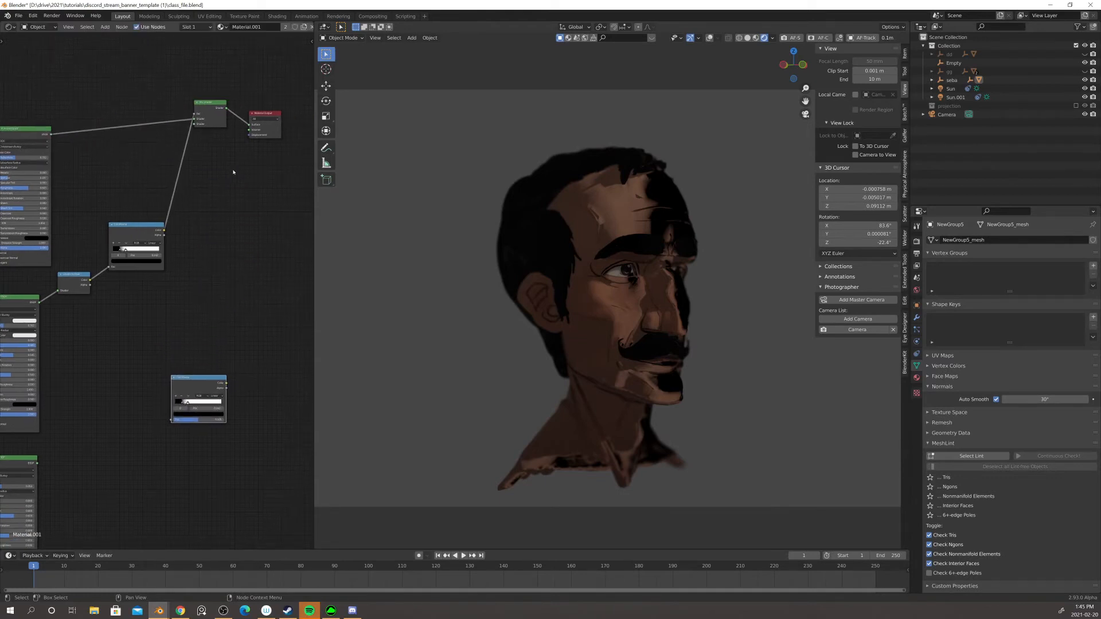
drag(263, 123, 281, 96)
drag(202, 126, 227, 170)
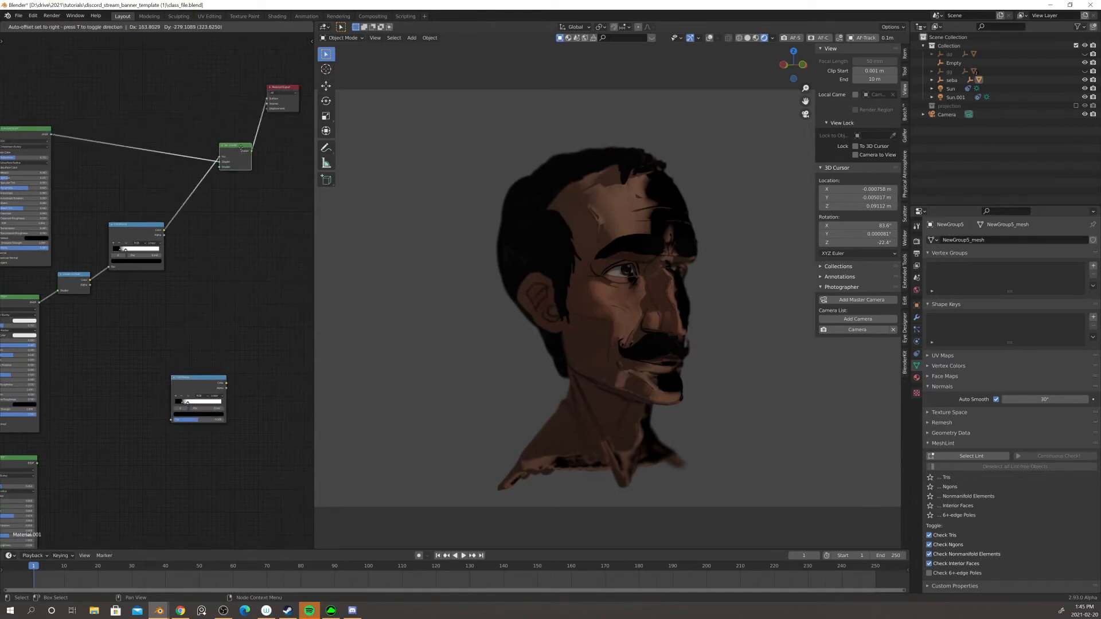
- Move the top Principled BSDF's link to the Mix Shader's second shader input and connect the bottom Principled BSDF to the first
middle_drag(125, 287, 193, 276)
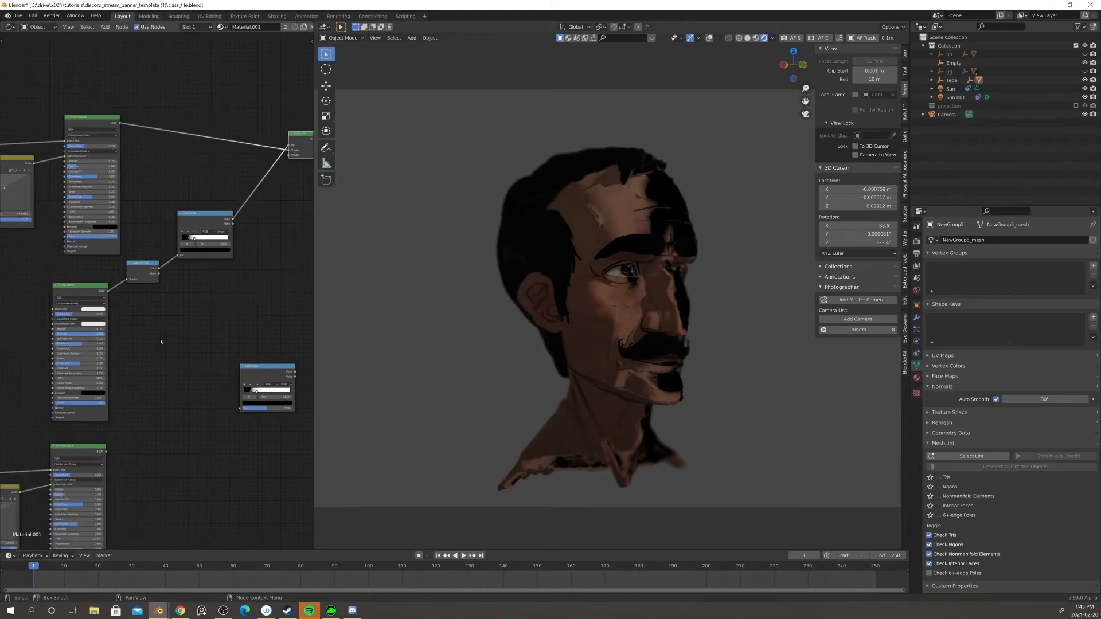
middle_drag(161, 341, 126, 338)
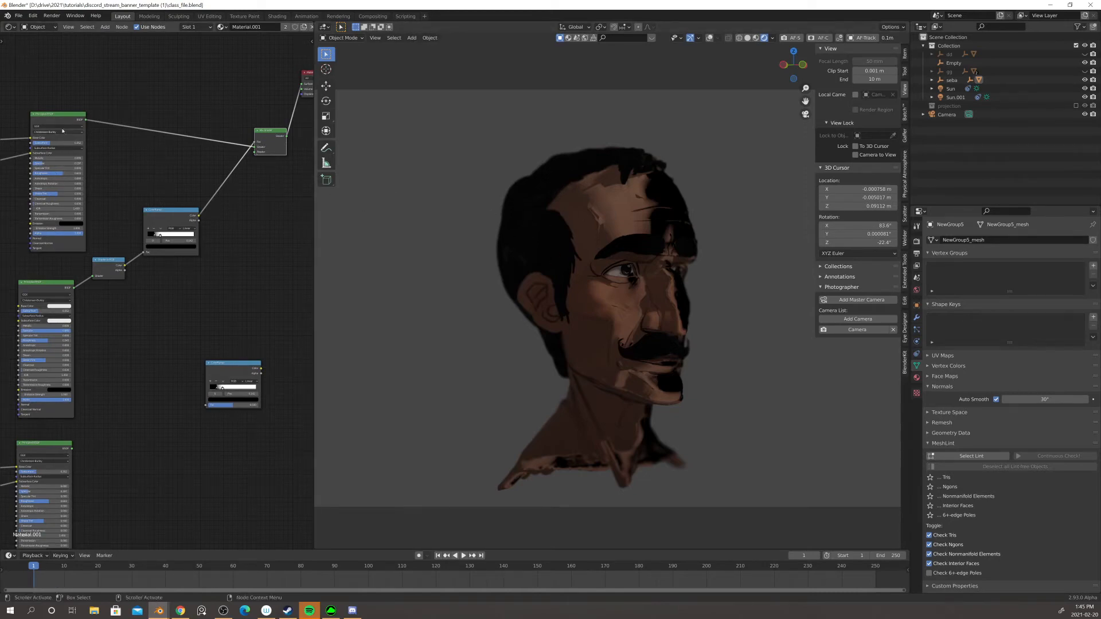
drag(253, 147, 253, 154)
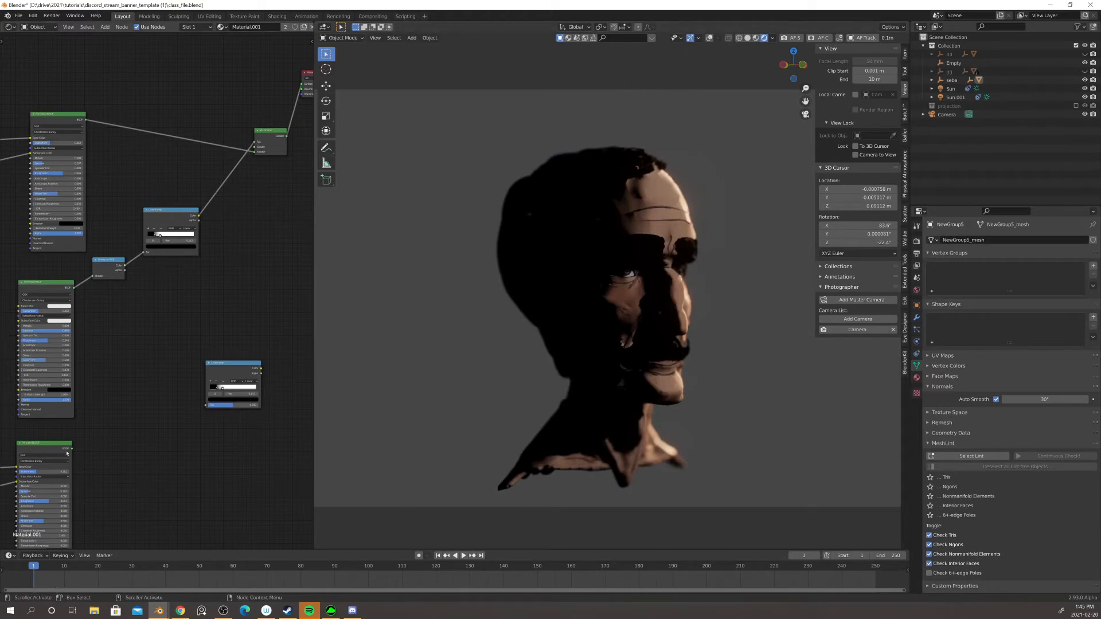
drag(71, 449, 256, 150)
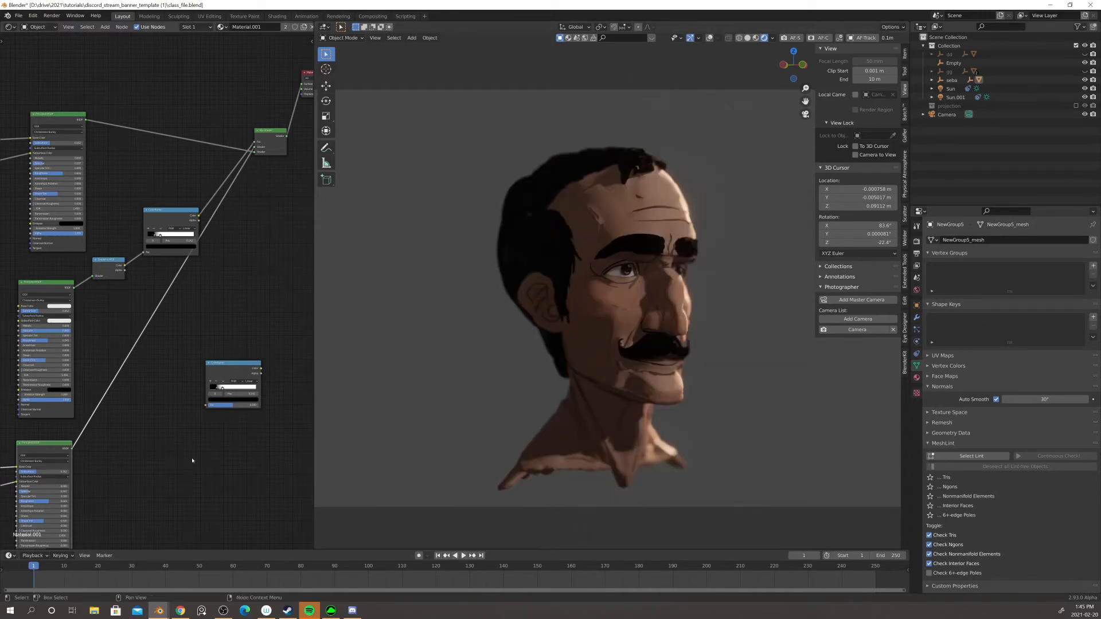
- Duplicate the bottom RGB Curves node and insert the copy between the Attribute color and the bottom Principled BSDF's Base Color
middle_drag(180, 457, 257, 380)
middle_drag(180, 438, 235, 404)
click(96, 375)
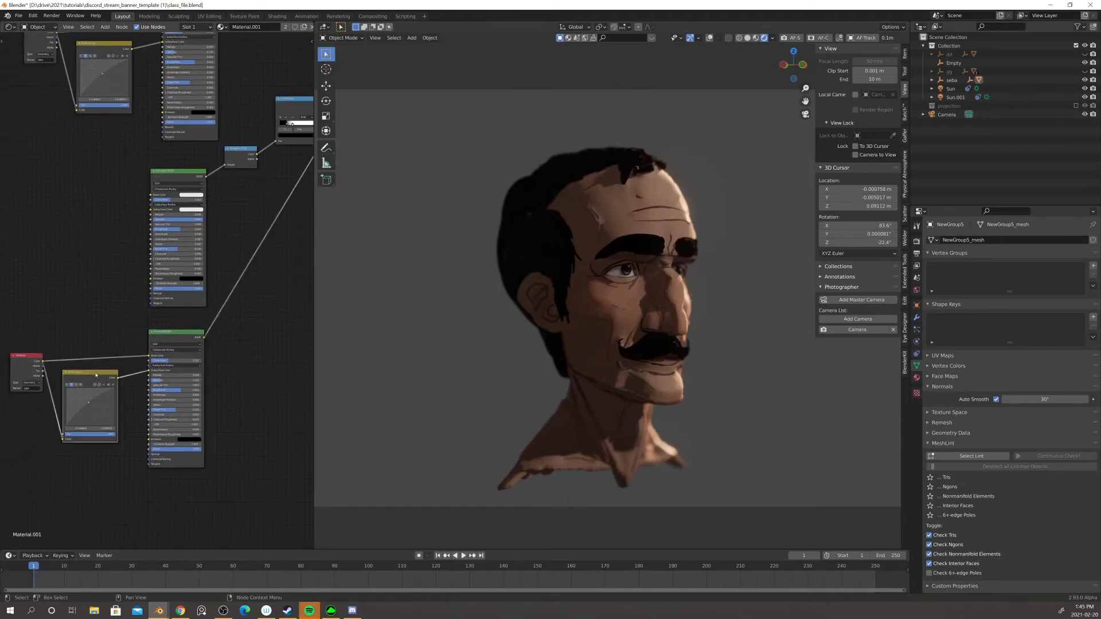
key(shift+d)
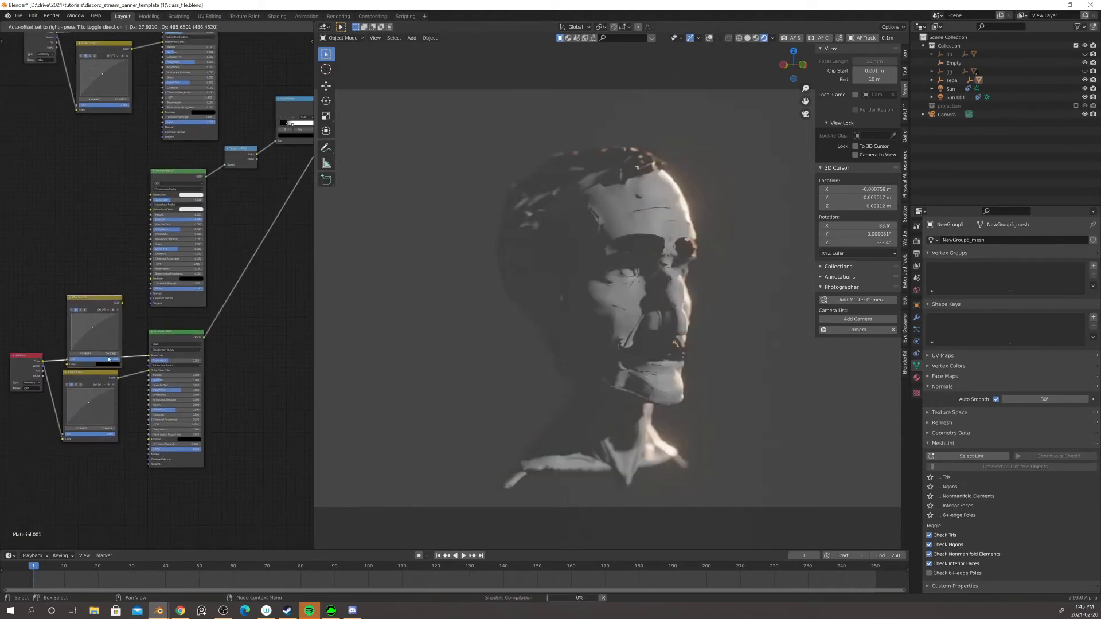
click(62, 362)
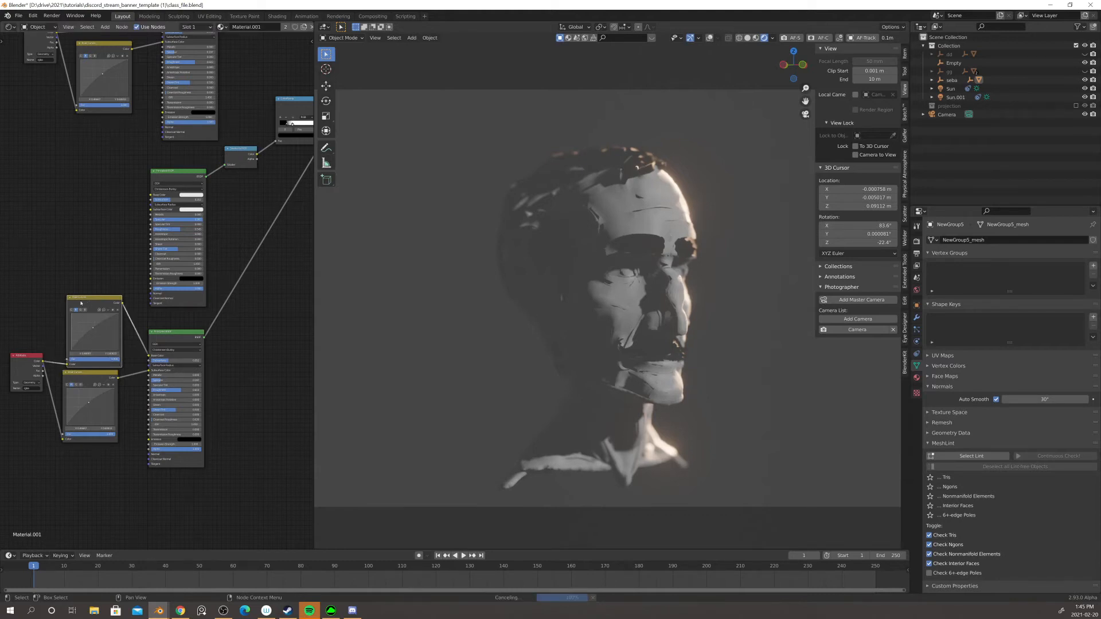
drag(81, 302, 74, 285)
- Remove the red-channel point from the duplicated RGB Curves and pull its combined curve down to darken the bottom shader's base color
scroll(107, 371, up, 2)
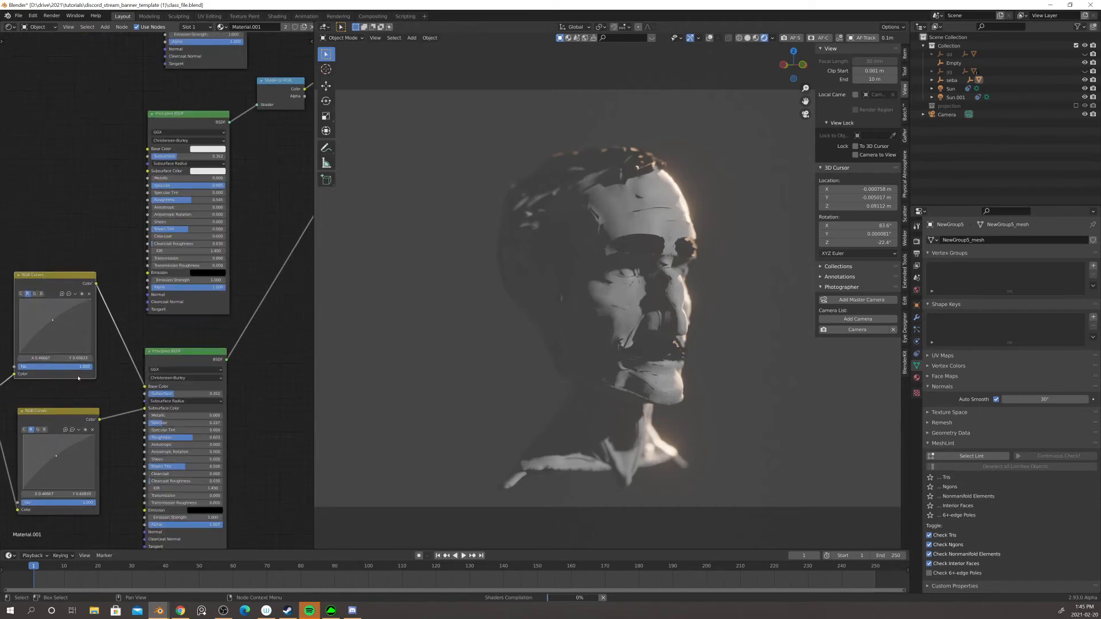
middle_drag(48, 374, 125, 338)
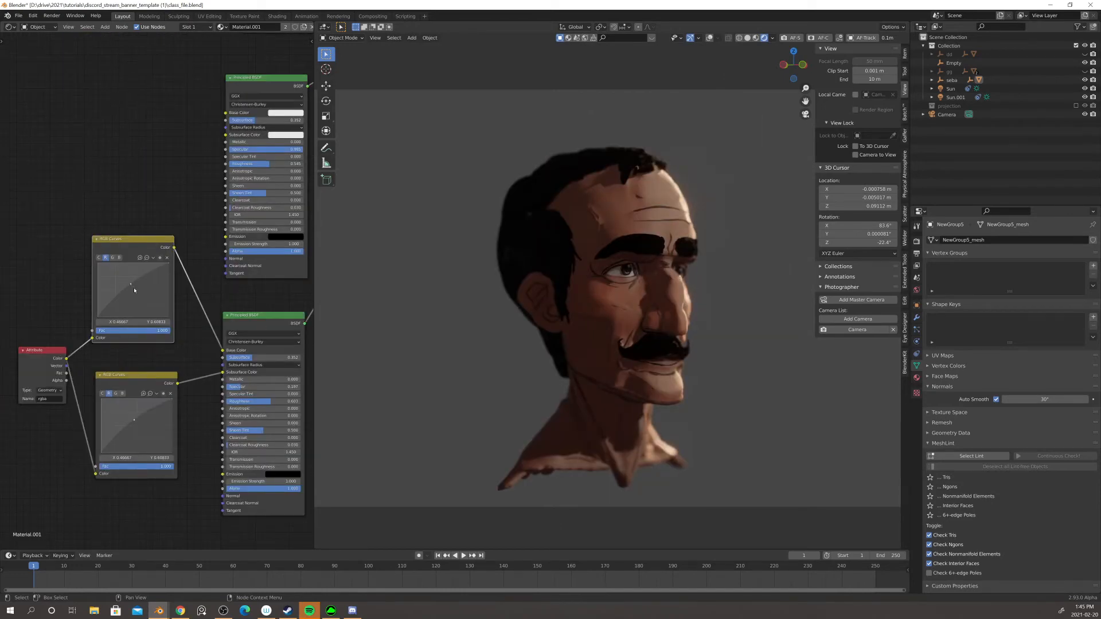
click(166, 258)
click(100, 258)
mouse_move(136, 299)
mouse_down()
mouse_move(142, 306)
mouse_move(128, 284)
mouse_move(139, 299)
mouse_up()
scroll(486, 304, down, 3)
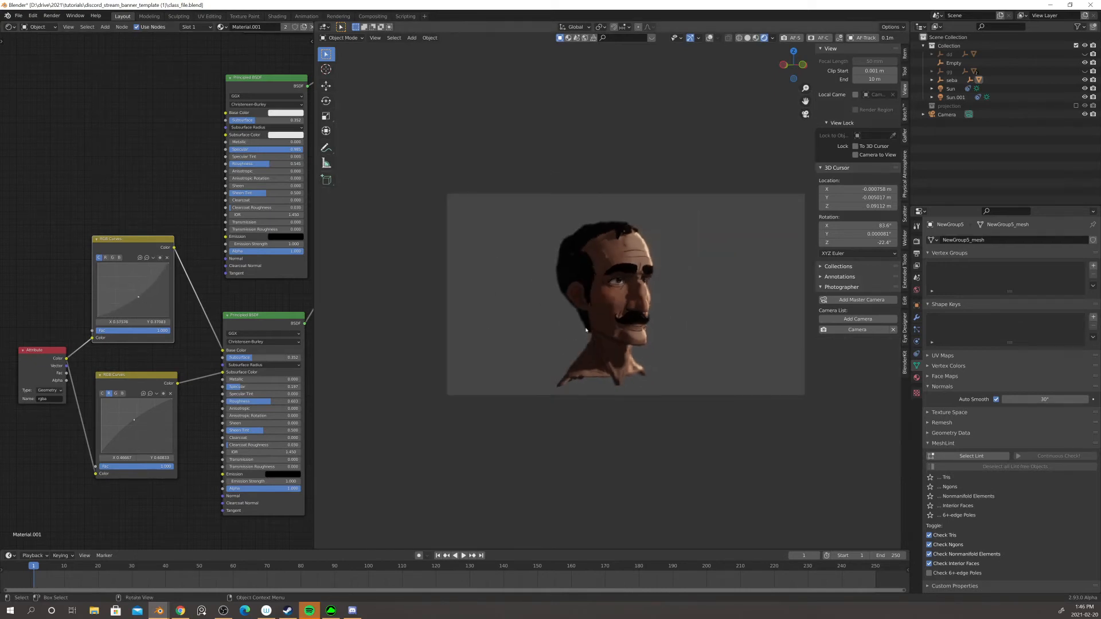
- Preview the ColorRamp's light mask on the head, compare it with the node layout, and restore the Mix Shader preview
middle_drag(261, 295, 185, 293)
scroll(229, 290, down, 4)
middle_drag(270, 286, 230, 332)
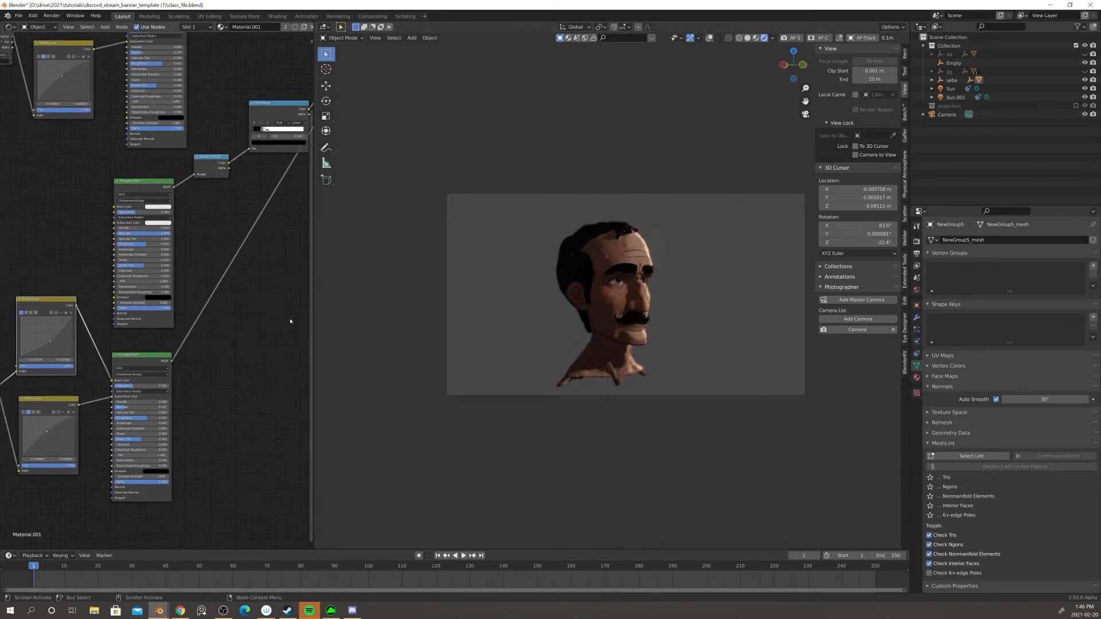
scroll(264, 301, down, 3)
middle_drag(261, 282, 224, 297)
ctrl+shift+click(153, 215)
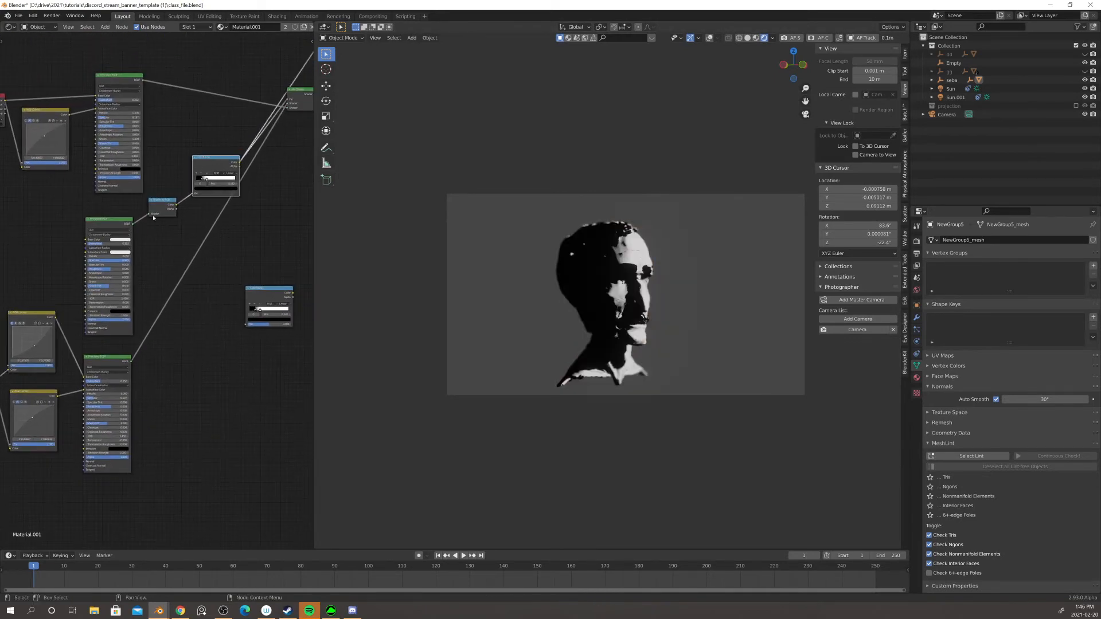
middle_drag(237, 194, 228, 211)
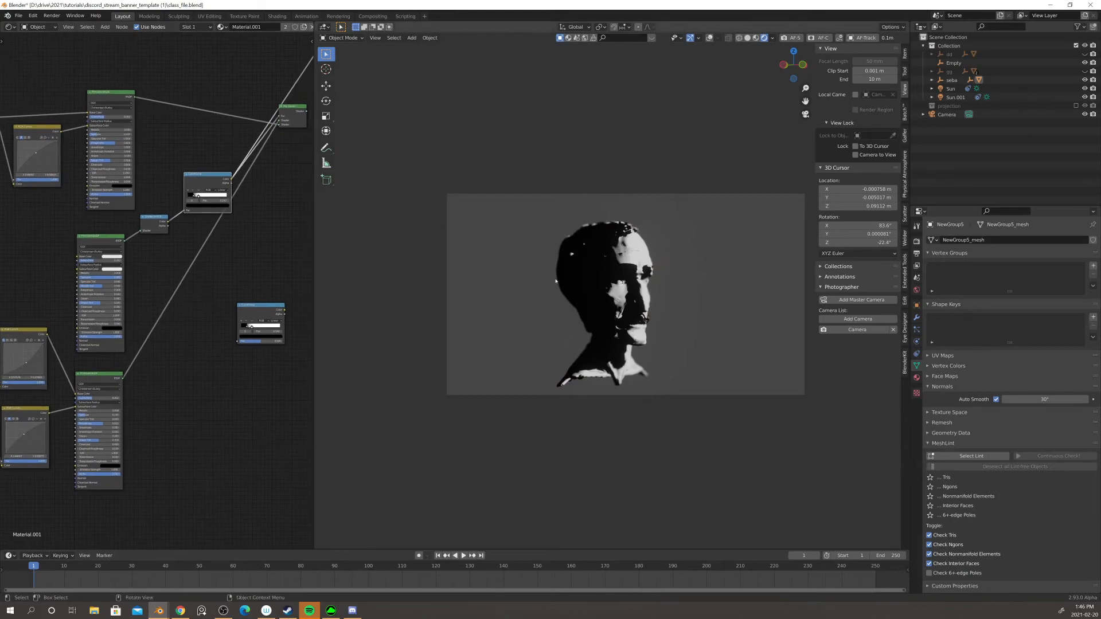
middle_drag(221, 378, 302, 337)
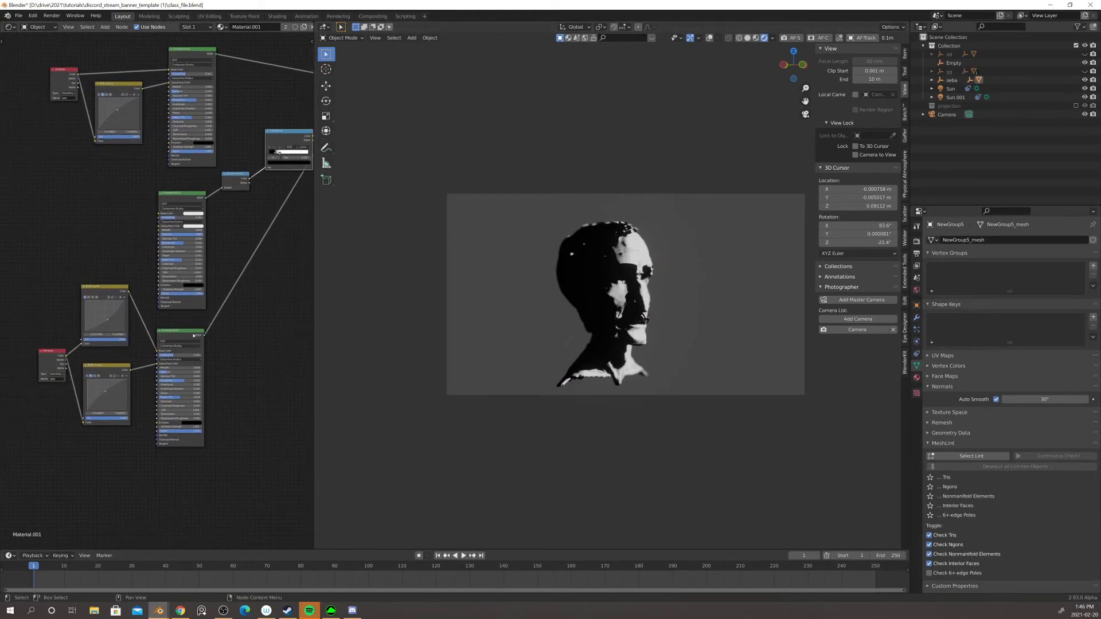
middle_drag(260, 293, 191, 334)
mouse_move(258, 226)
middle_down()
mouse_move(161, 335)
mouse_move(256, 246)
middle_up()
ctrl+shift+click(224, 199)
- Raise the midpoint of the combined curve slightly in the RGB Curves feeding the bottom shader's Base Color
scroll(94, 373, up, 4)
middle_drag(204, 368, 254, 312)
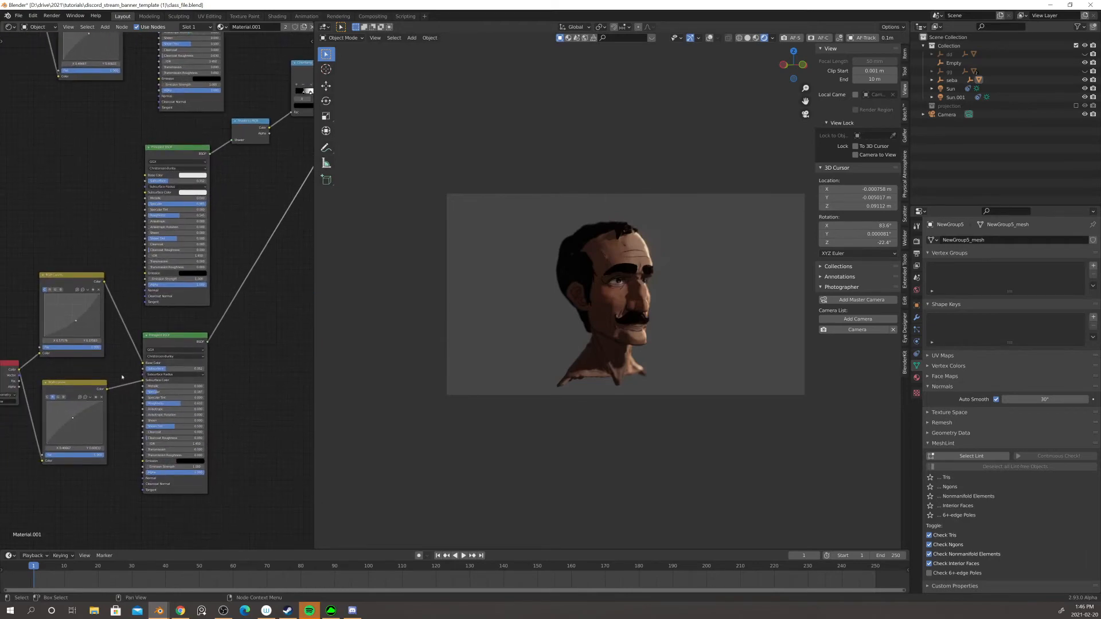
scroll(137, 380, up, 3)
middle_drag(94, 390, 152, 372)
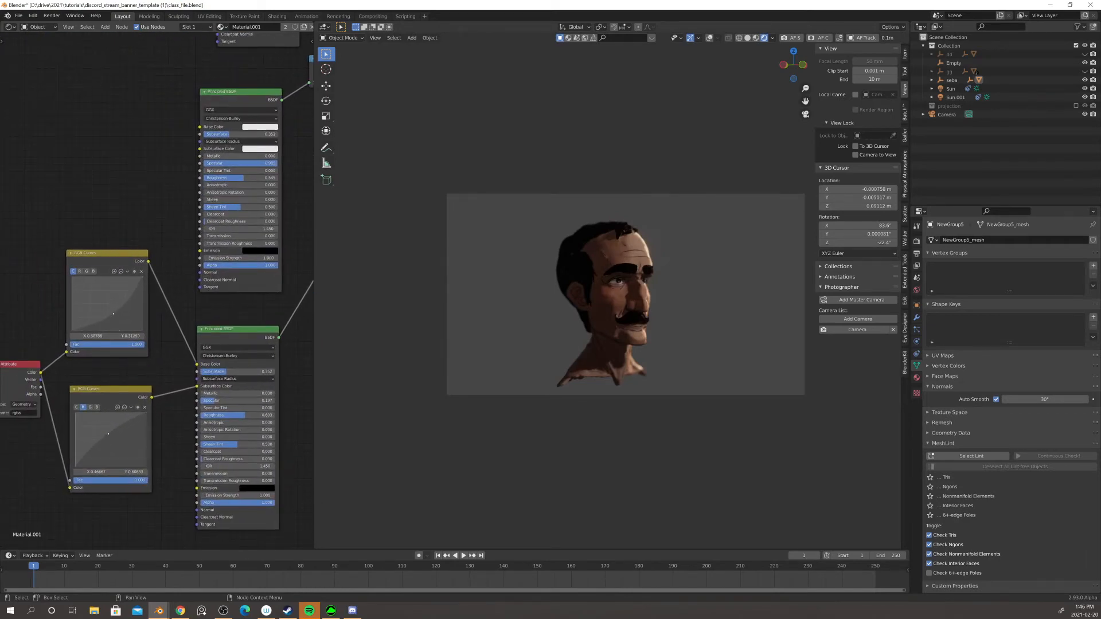
middle_drag(107, 359, 149, 328)
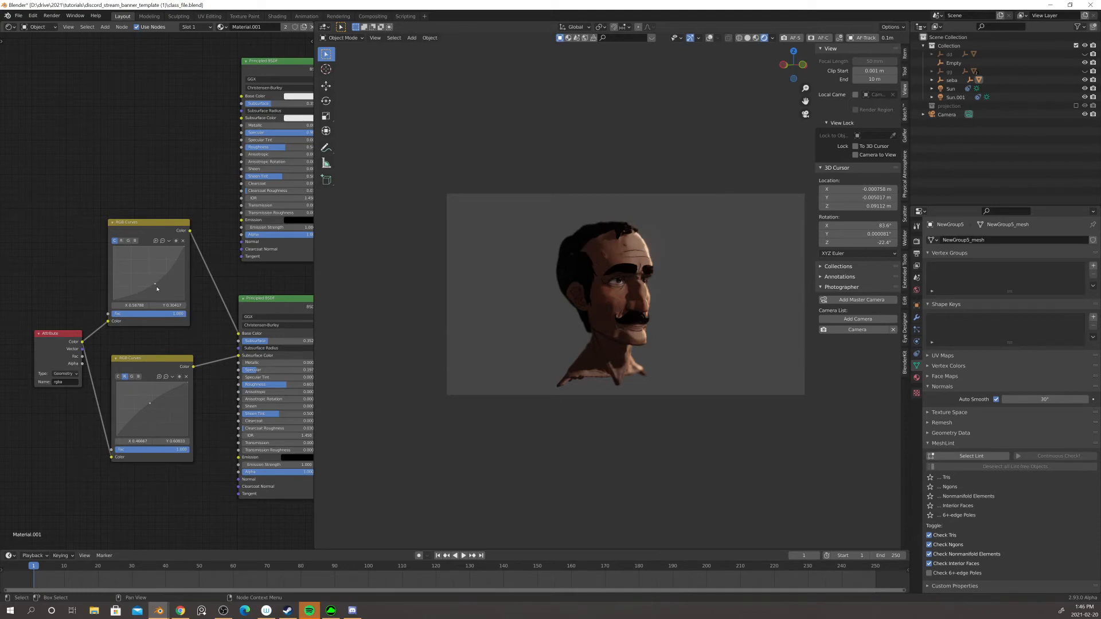
drag(156, 286, 153, 282)
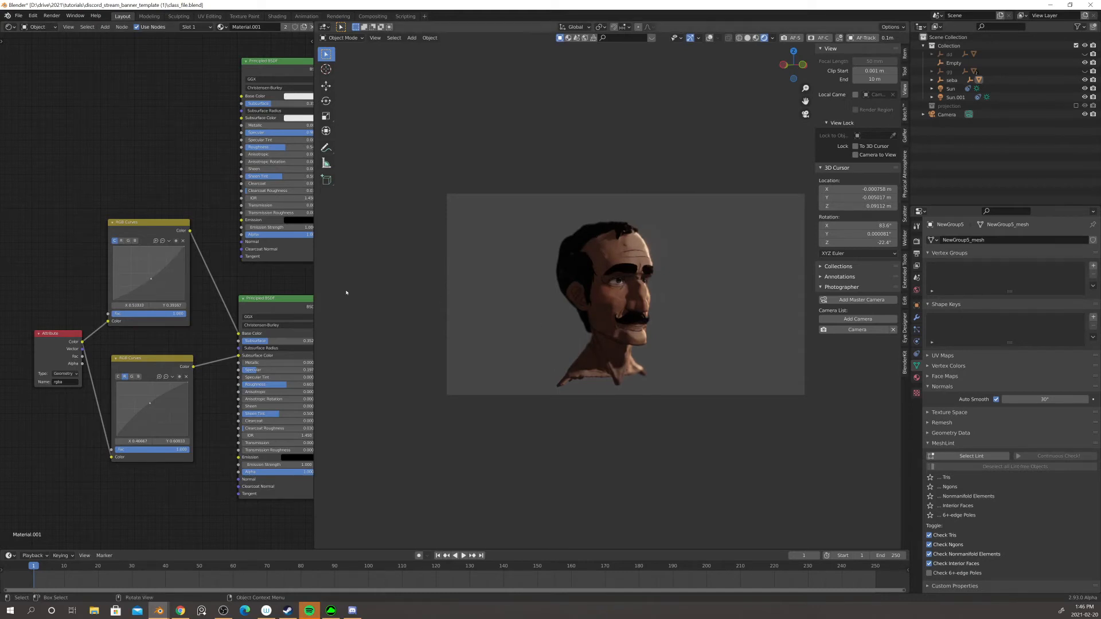
- Move the middle Principled BSDF up beside the Shader to RGB node to tidy the node layout
middle_drag(179, 177, 141, 208)
scroll(181, 192, down, 4)
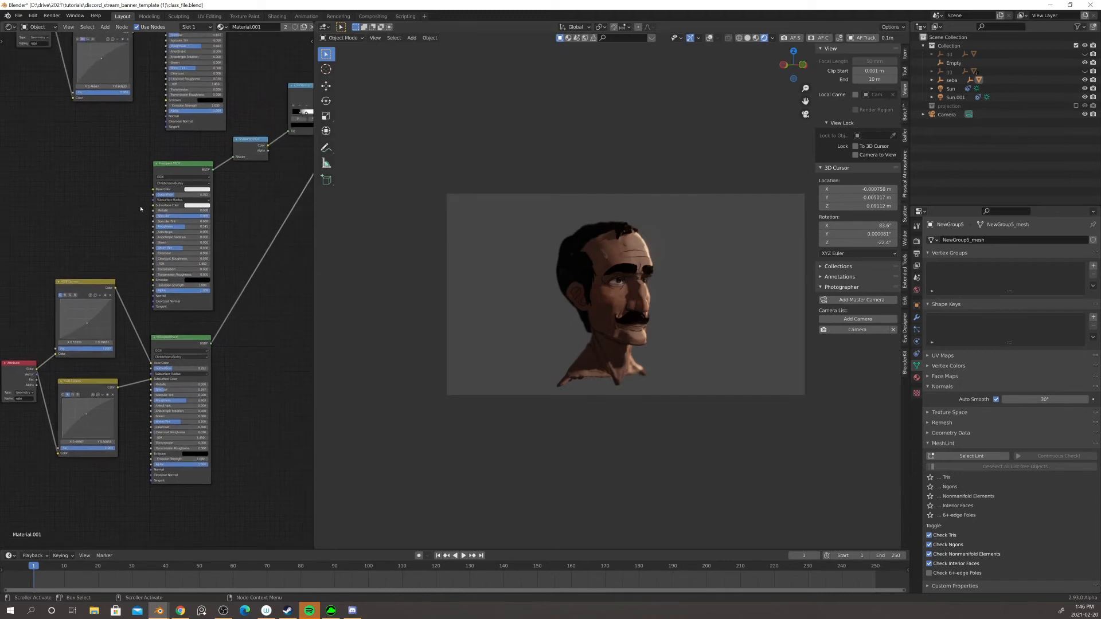
scroll(141, 209, down, 4)
middle_drag(240, 290, 120, 370)
middle_drag(229, 260, 255, 248)
drag(131, 252, 136, 243)
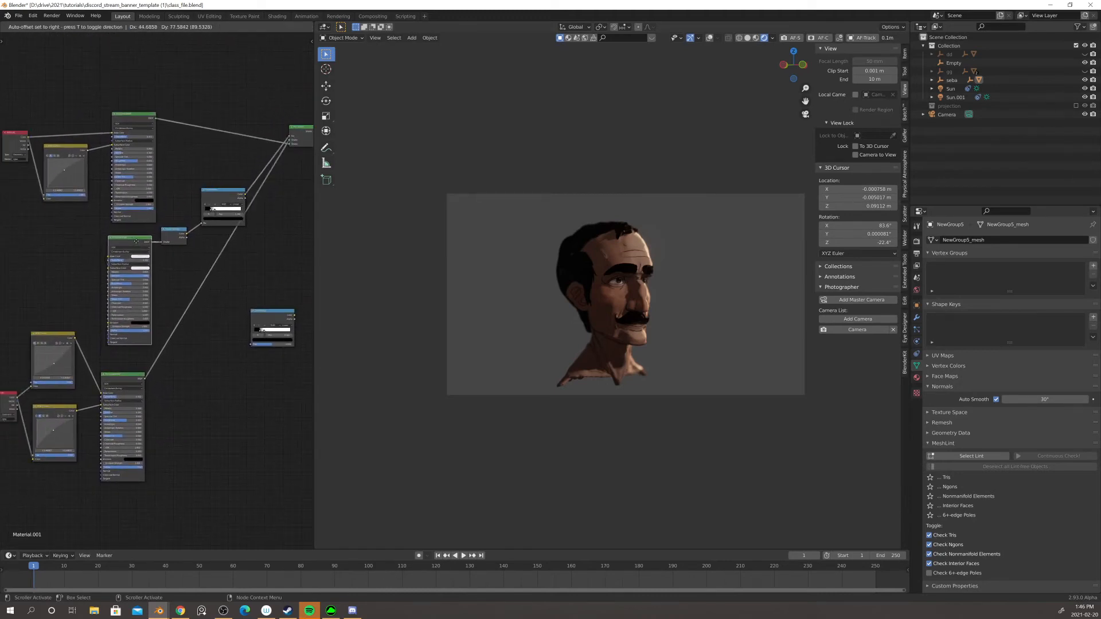
- Move the unconnected ColorRamp node up and away from the bottom shader to free space in the node layout
click(126, 379)
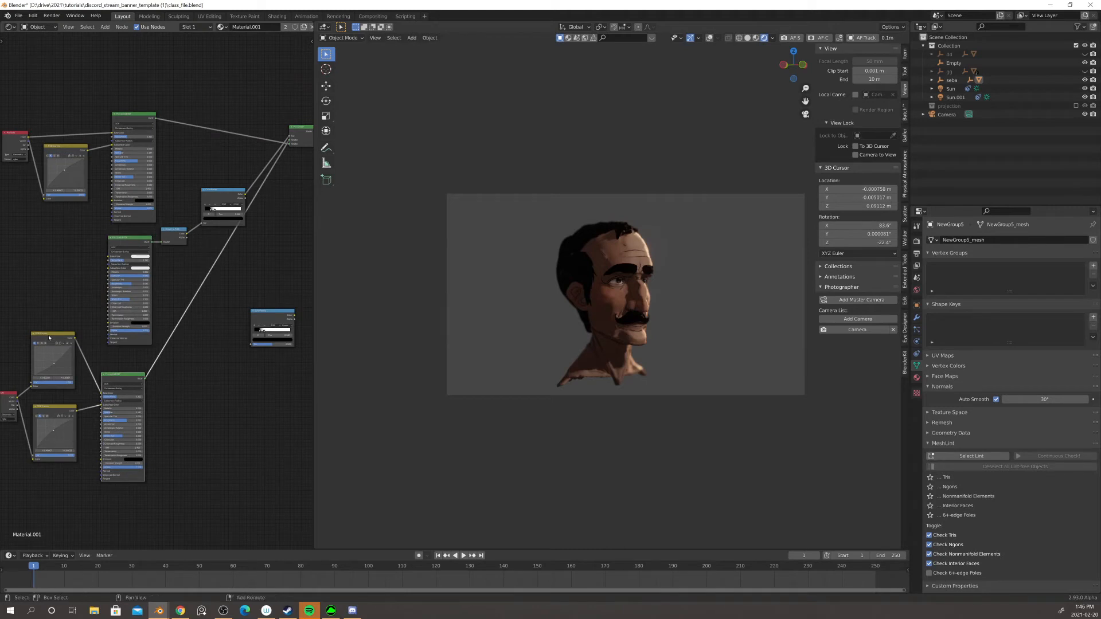
click(48, 359)
click(51, 427)
click(7, 399)
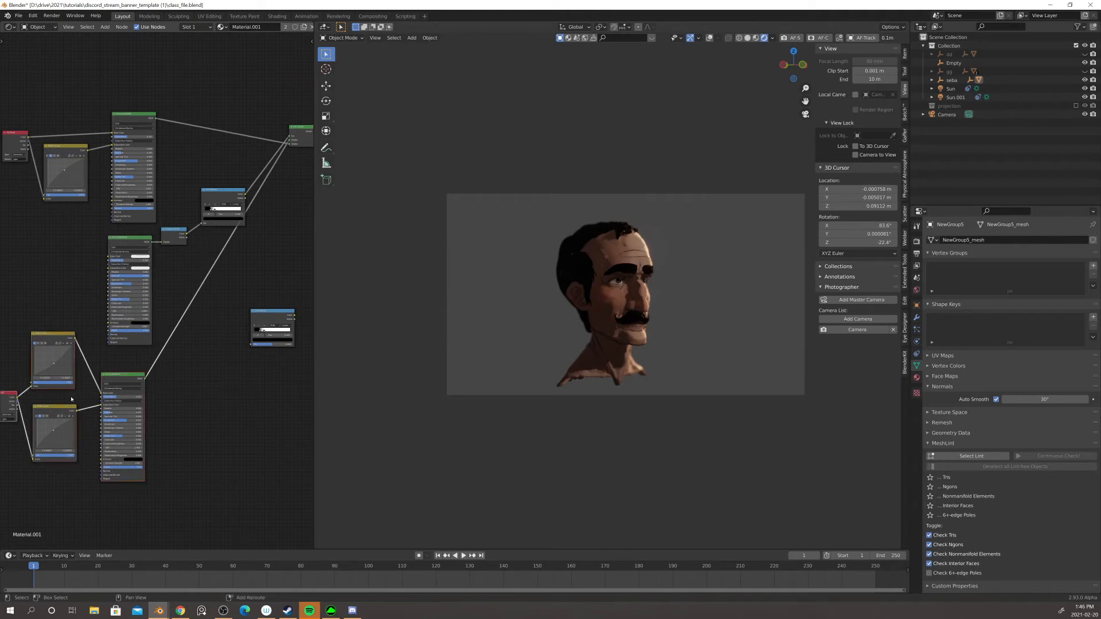
scroll(189, 379, down, 2)
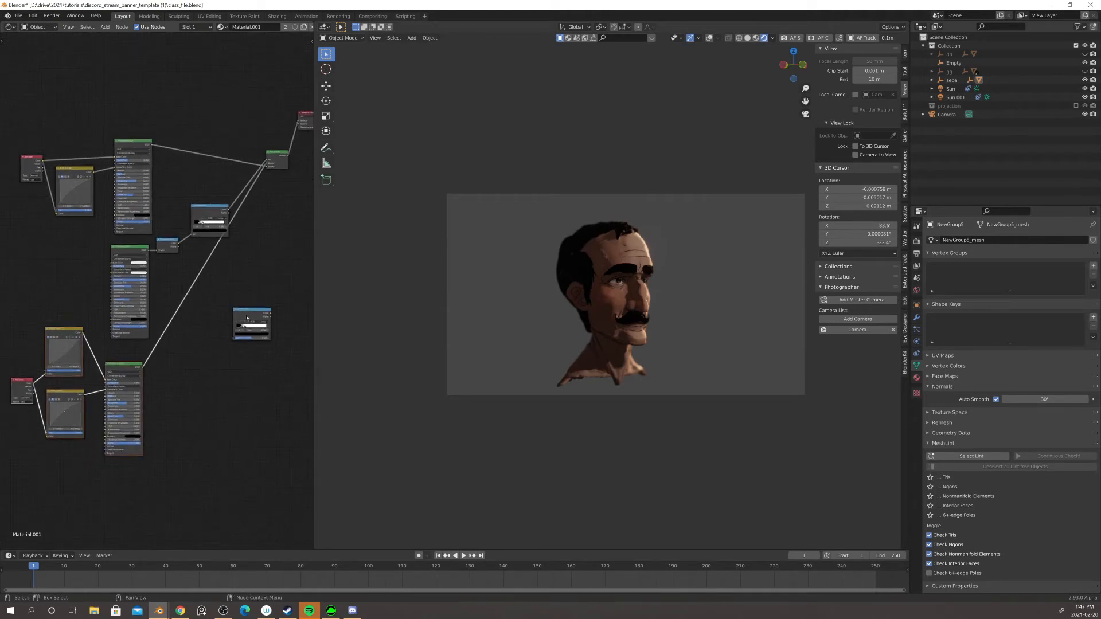
drag(247, 318, 276, 288)
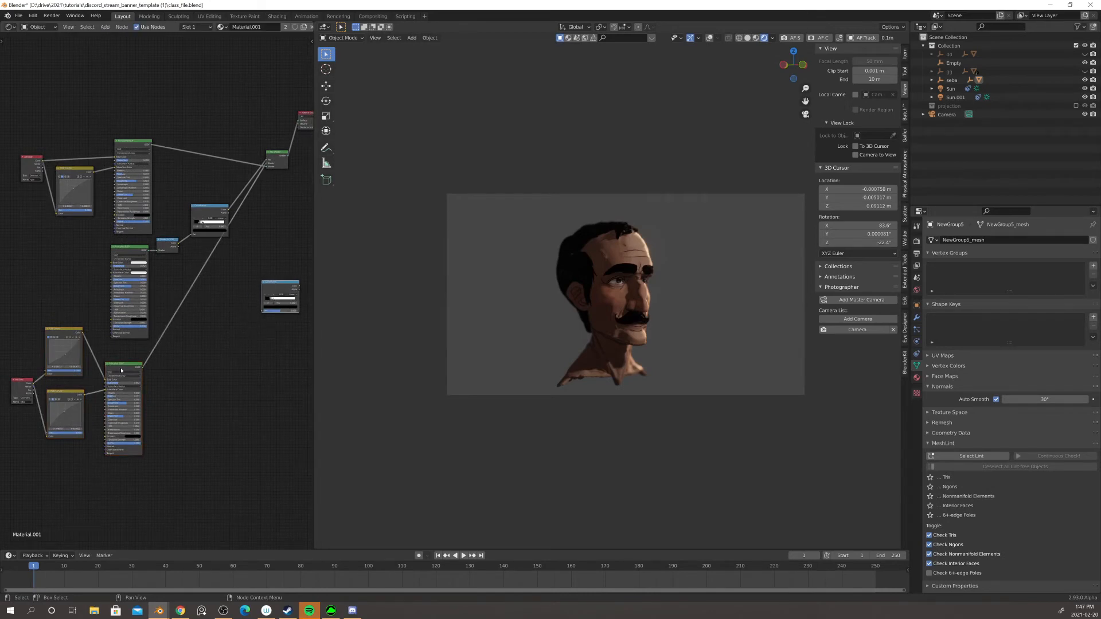
- Duplicate the middle Principled BSDF, Shader to RGB and connected ColorRamp together and place the copies beside the originals
drag(14, 354, 148, 453)
click(98, 337)
click(127, 252)
shift+click(167, 244)
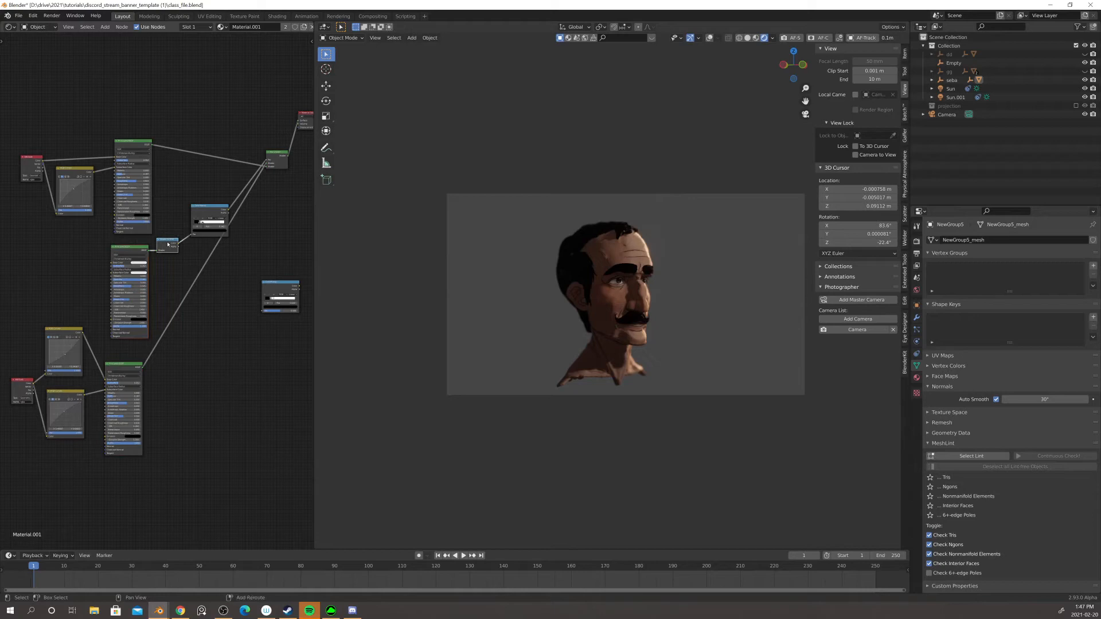
shift+click(209, 210)
key(shift+d)
click(287, 241)
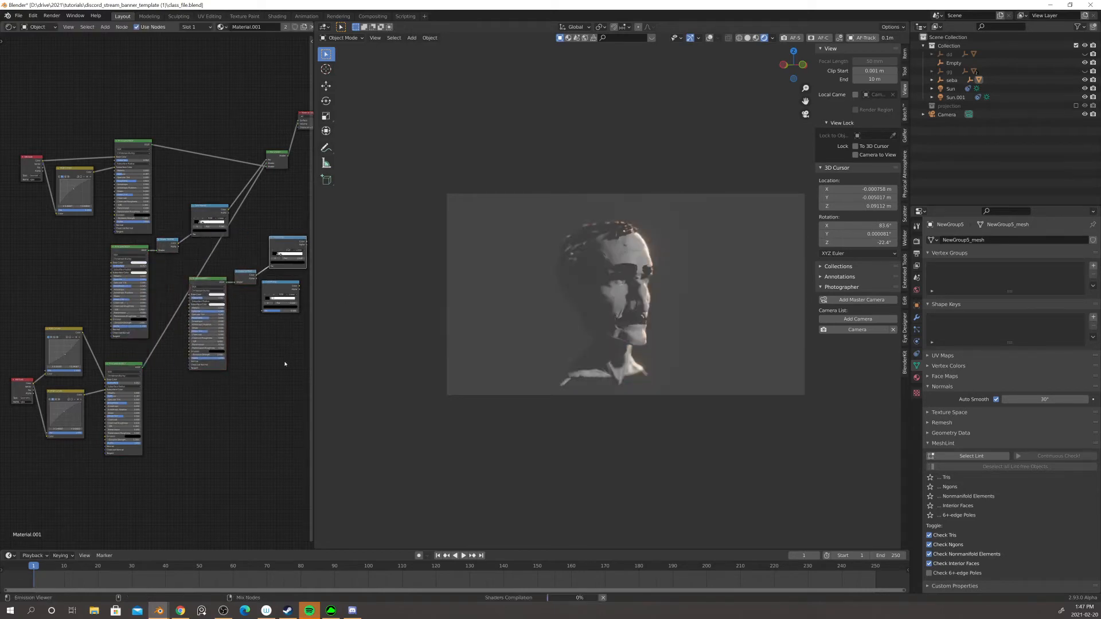
- Preview the duplicated ColorRamp's mask on the head and save the file
scroll(272, 353, down, 2)
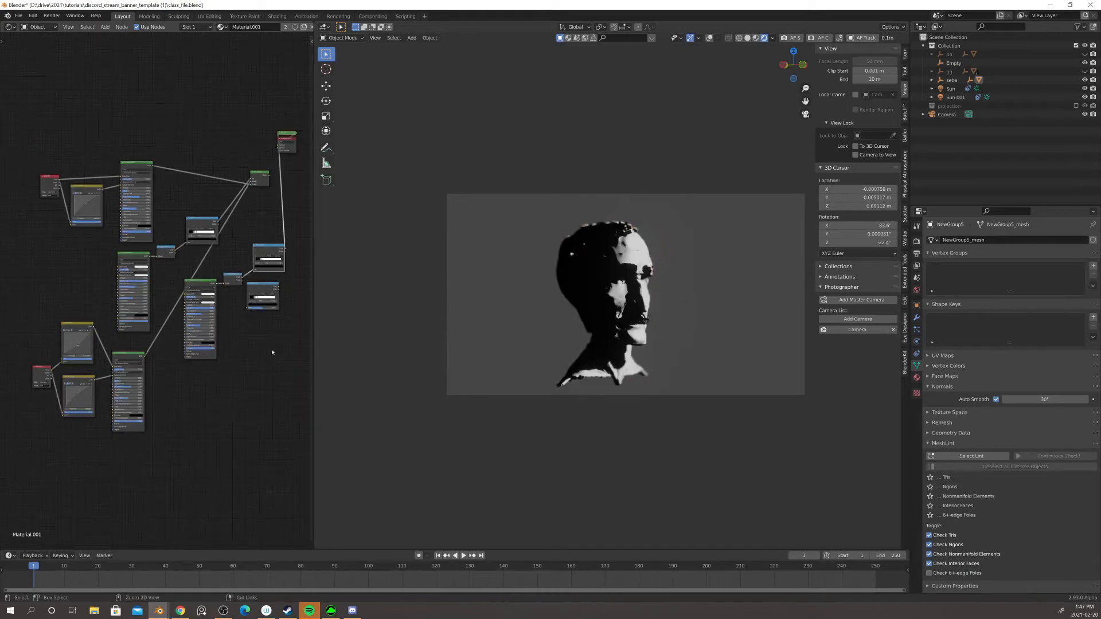
key(ctrl+s)
scroll(272, 348, up, 3)
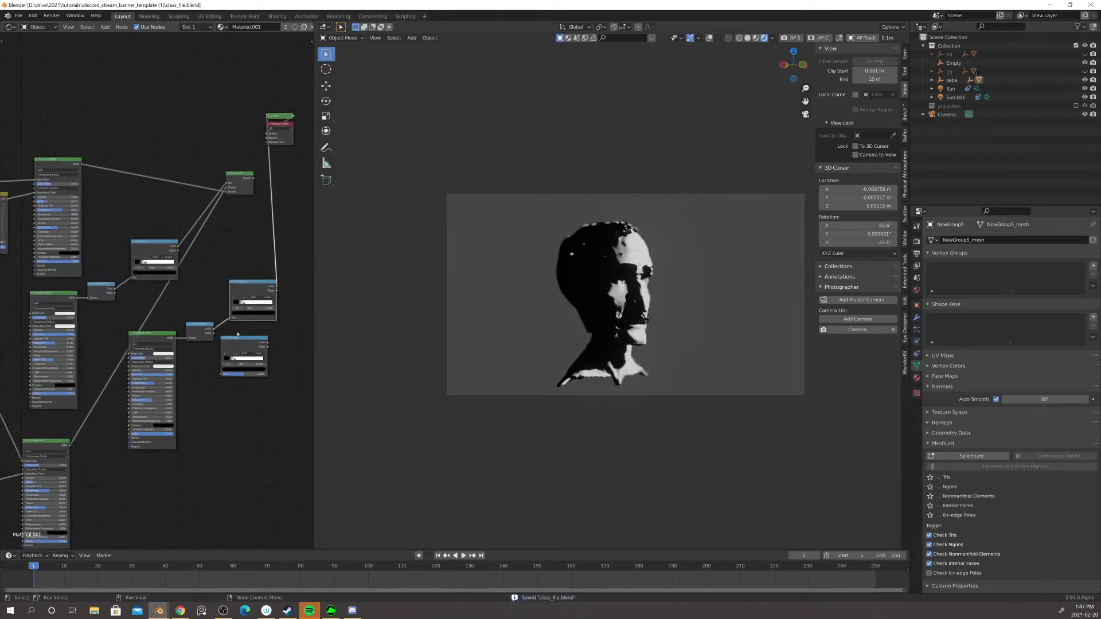
- Space out the spare ColorRamp and copied Shader to RGB, and shift the copied ramp's stops toward its white end to narrow the mask
drag(204, 325, 237, 363)
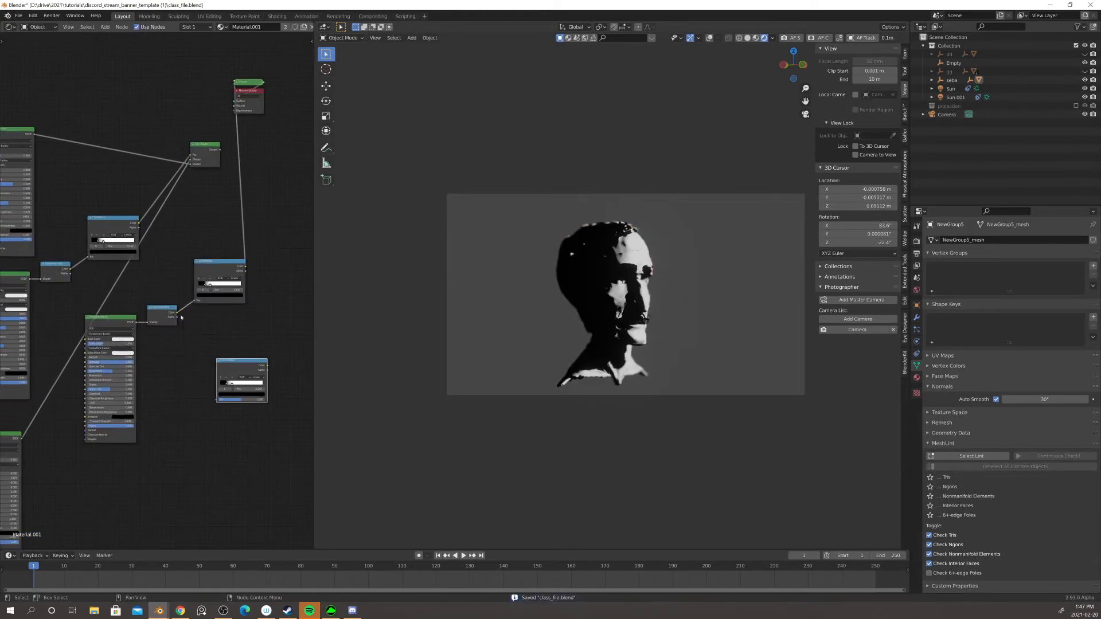
mouse_move(161, 308)
mouse_down()
mouse_move(199, 274)
mouse_move(149, 297)
mouse_up()
scroll(189, 337, up, 2)
scroll(150, 296, up, 1)
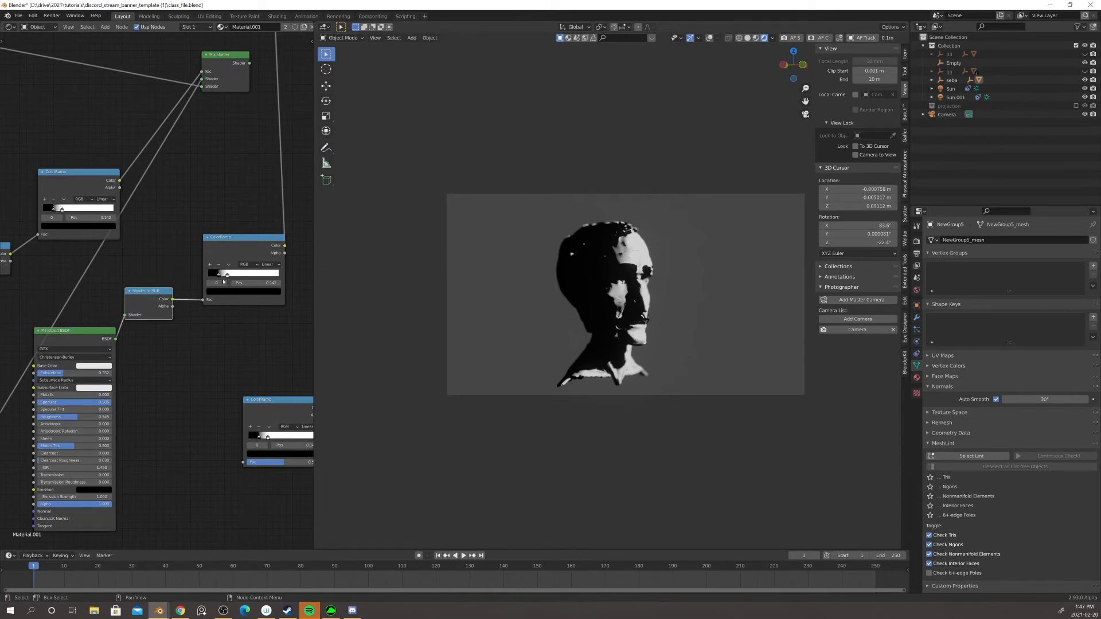
drag(228, 275, 254, 282)
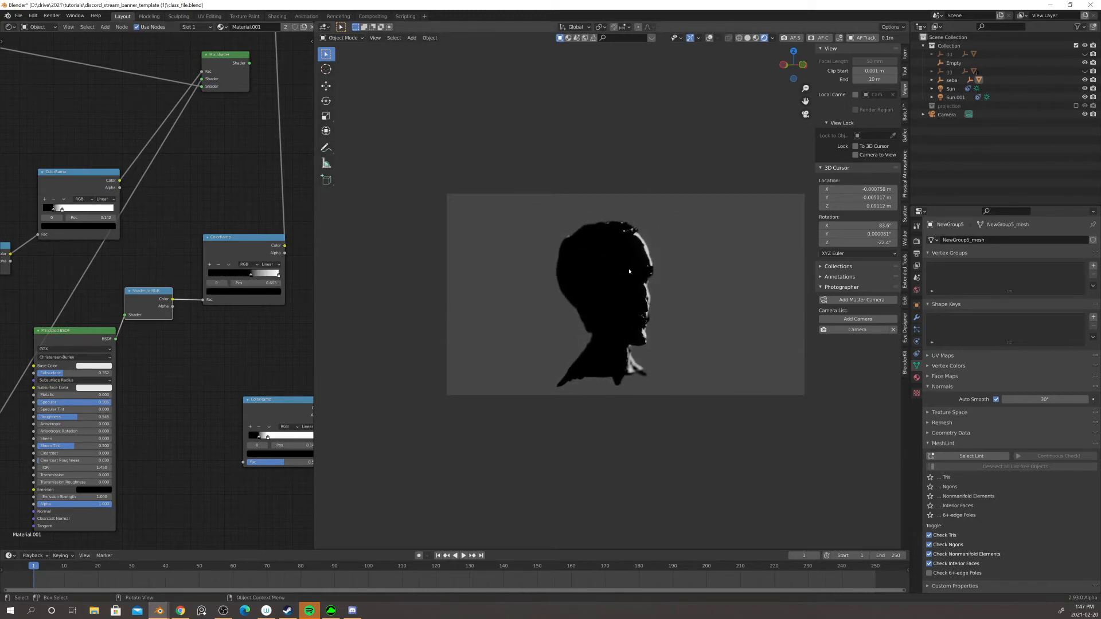
- Move the Mix Shader aside, duplicate it next to the original, and disconnect all inputs of the copy
scroll(251, 169, down, 3)
middle_drag(251, 170, 204, 247)
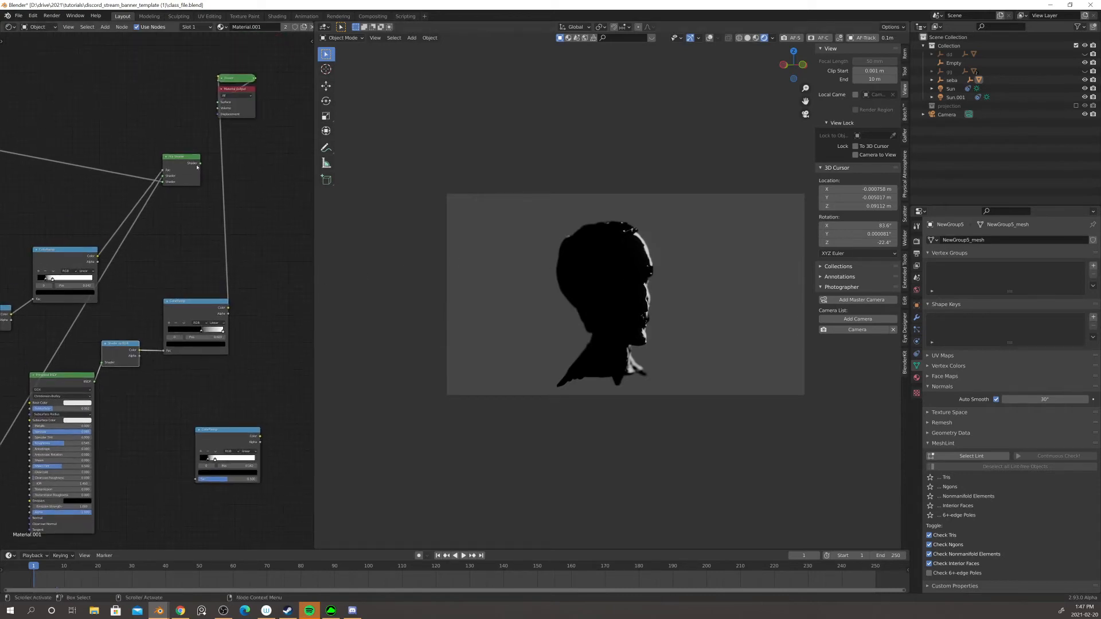
drag(172, 155, 91, 115)
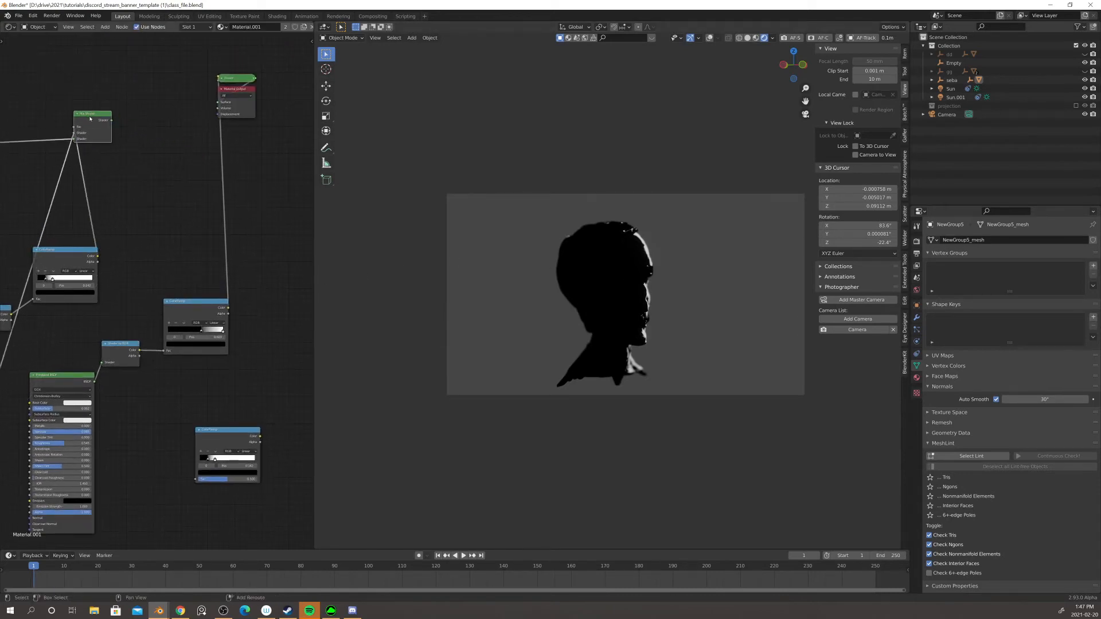
key(ctrl+shift+d)
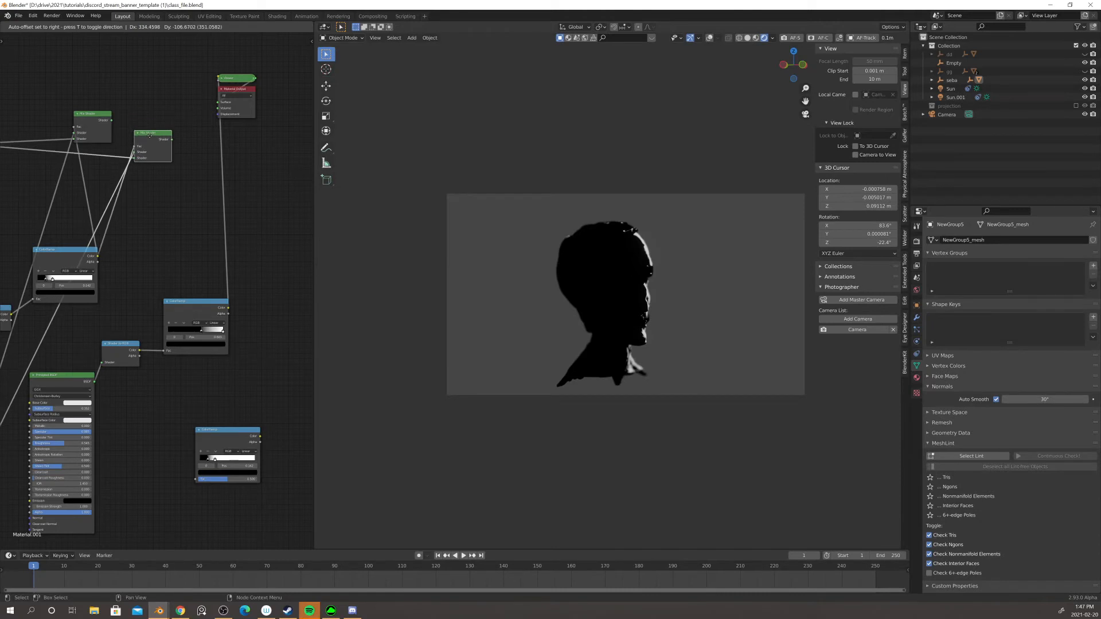
click(150, 137)
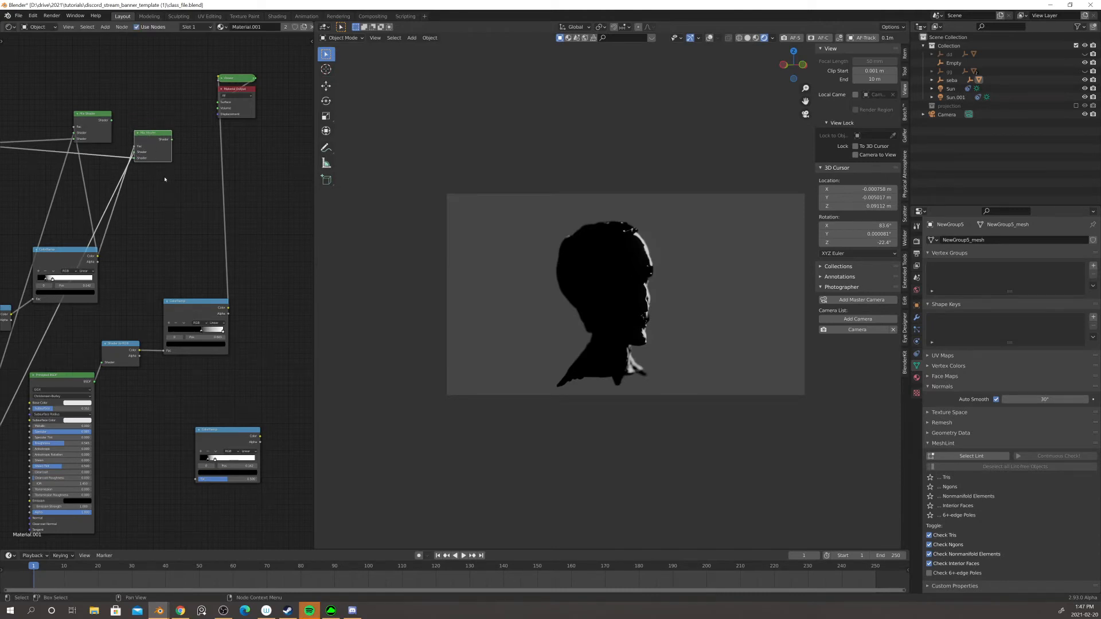
drag(133, 146, 149, 224)
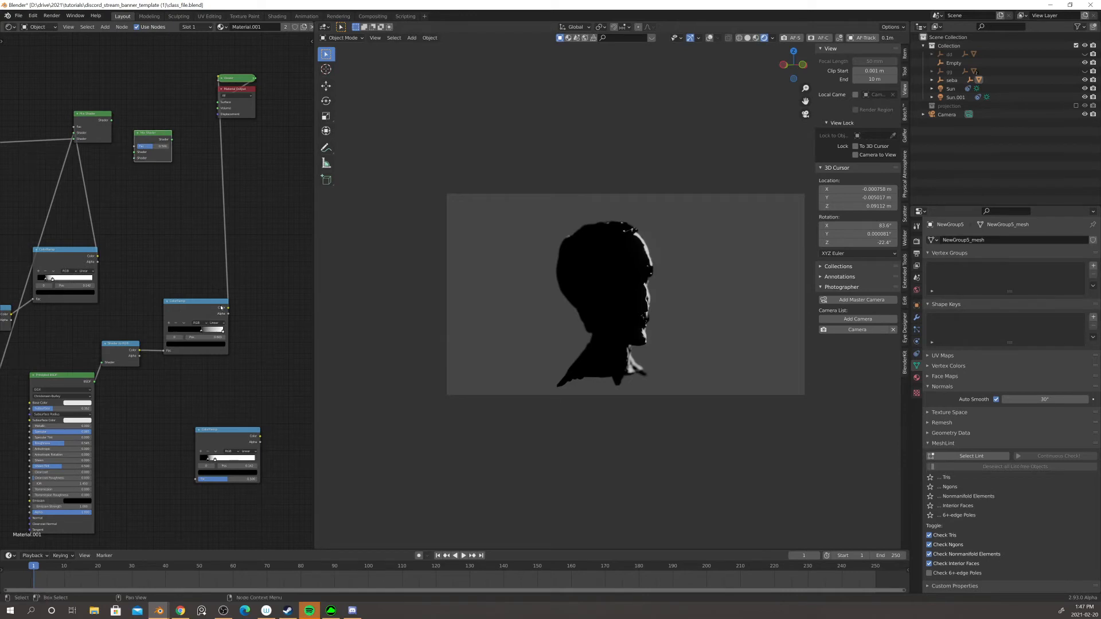
- Link the copied ColorRamp and the first Mix Shader into the second Mix Shader, and send its result to the Material Output
drag(228, 309, 280, 155)
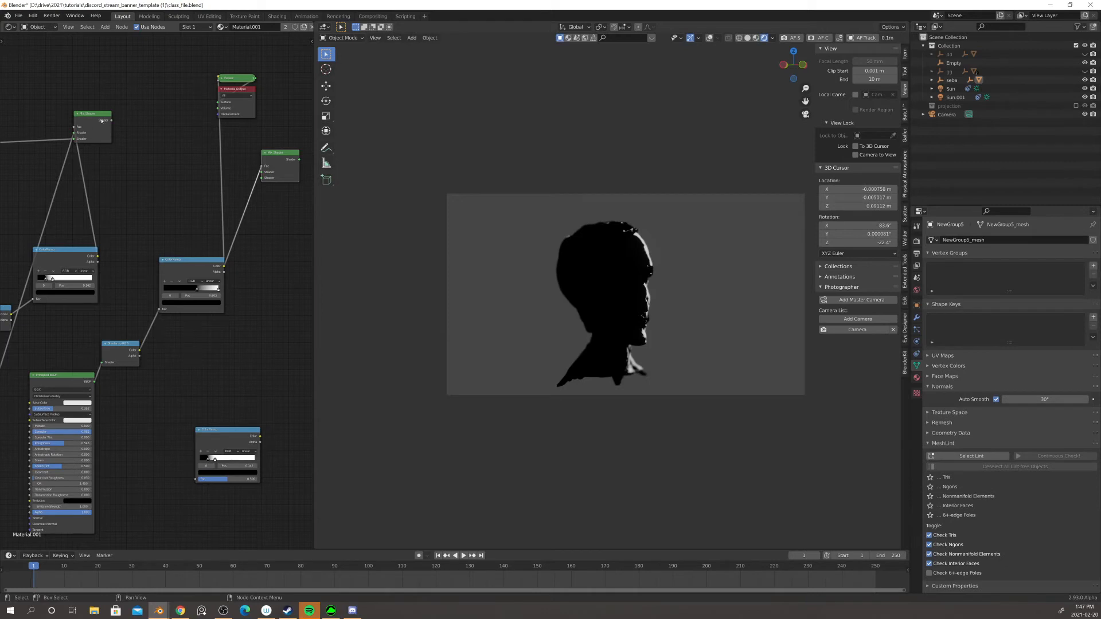
drag(111, 120, 174, 153)
ctrl+shift+click(175, 152)
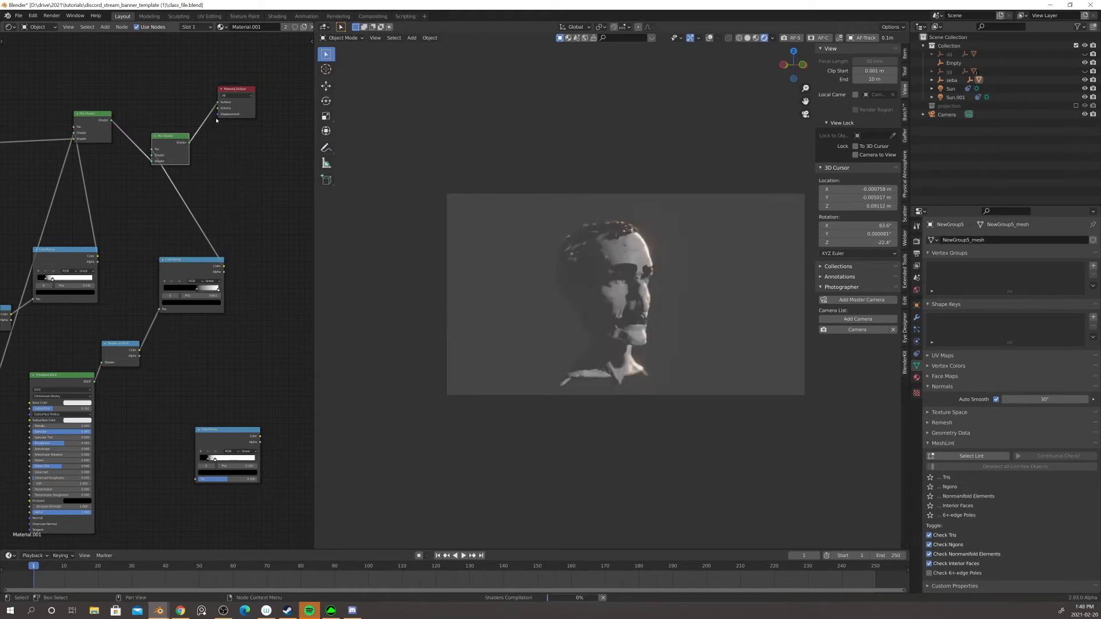
- Space out the Material Output and second Mix Shader, and reroute the first Mix Shader's link to the upper Shader input
drag(229, 93, 265, 97)
drag(170, 138, 201, 124)
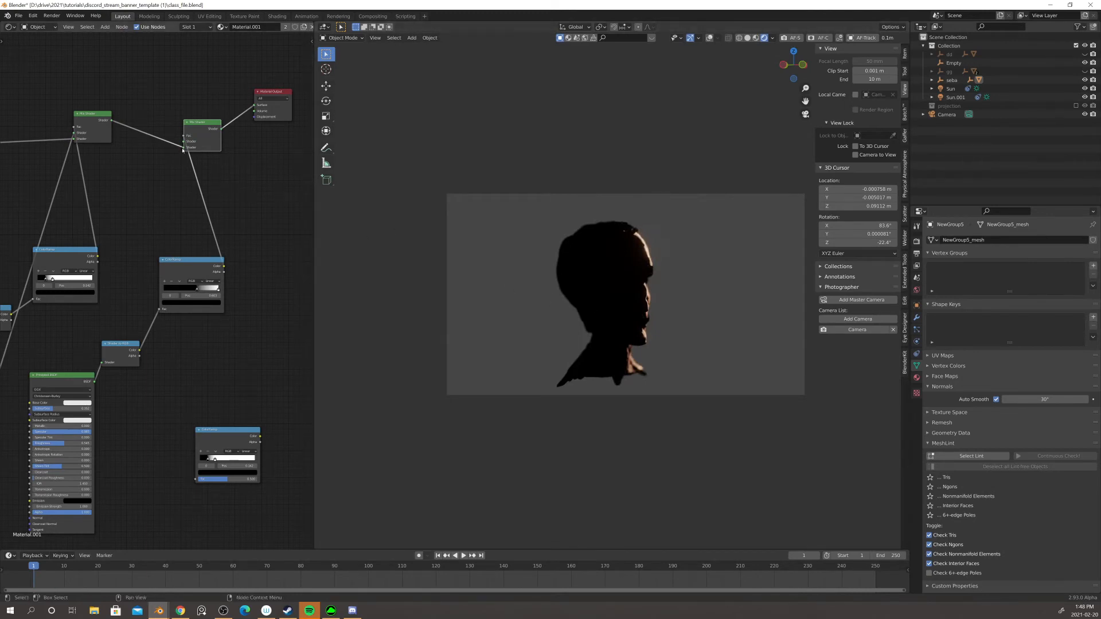
drag(185, 148, 183, 144)
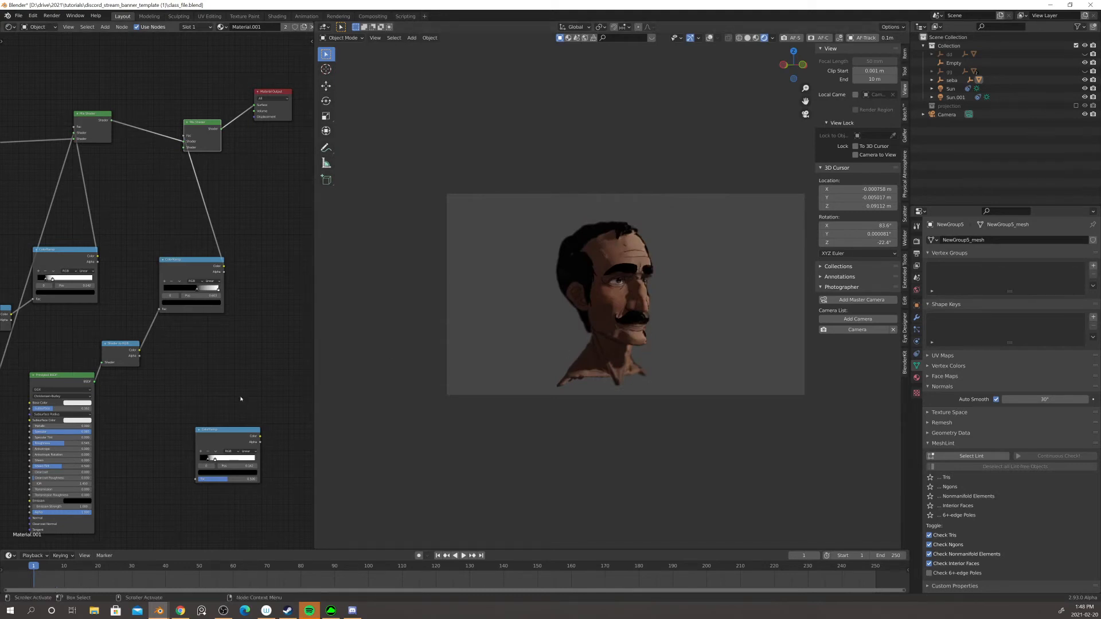
- Duplicate the bottom Principled BSDF with its Attribute and two RGB Curves nodes, and link the copy to the second Mix Shader's lower Shader input
middle_drag(202, 373, 231, 344)
scroll(229, 343, down, 4)
middle_drag(116, 404, 161, 359)
scroll(161, 359, down, 2)
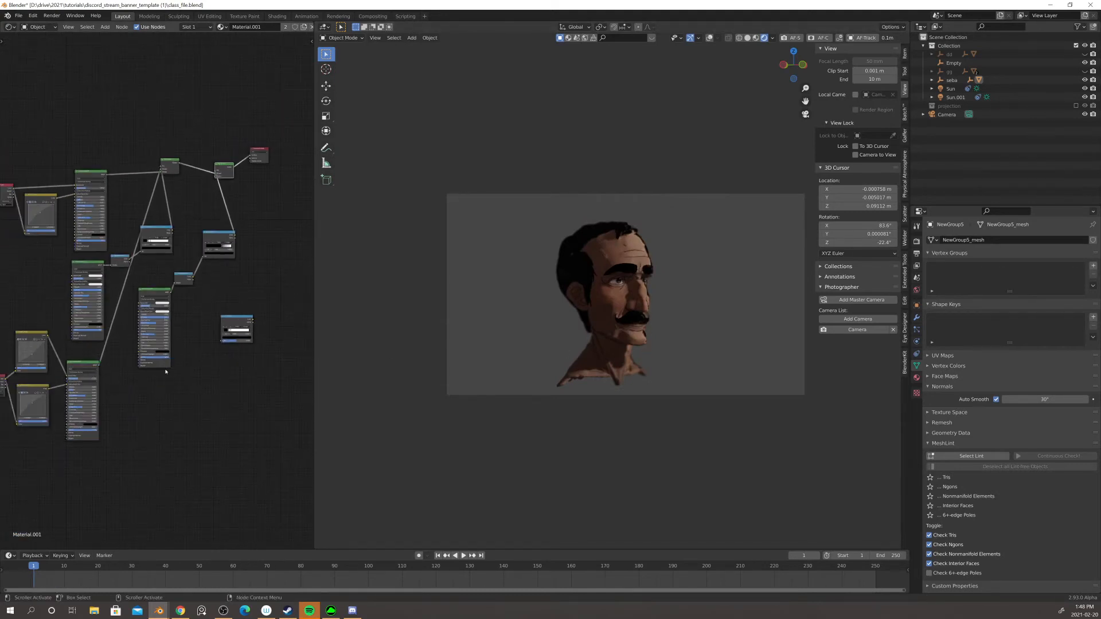
middle_drag(92, 375, 150, 382)
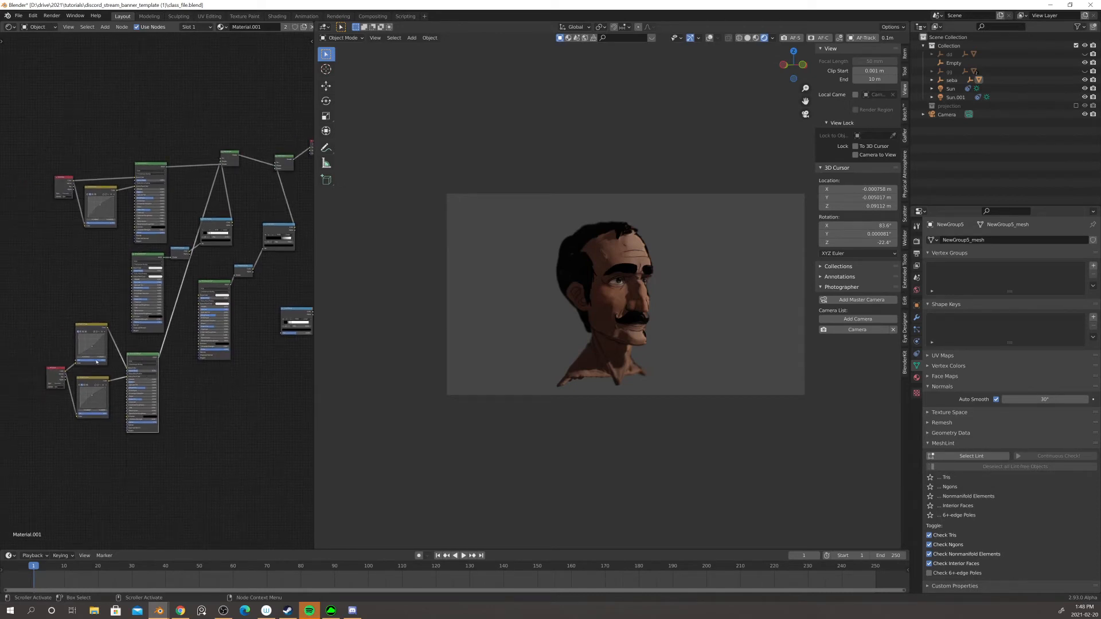
drag(42, 346, 160, 447)
key(shift+d)
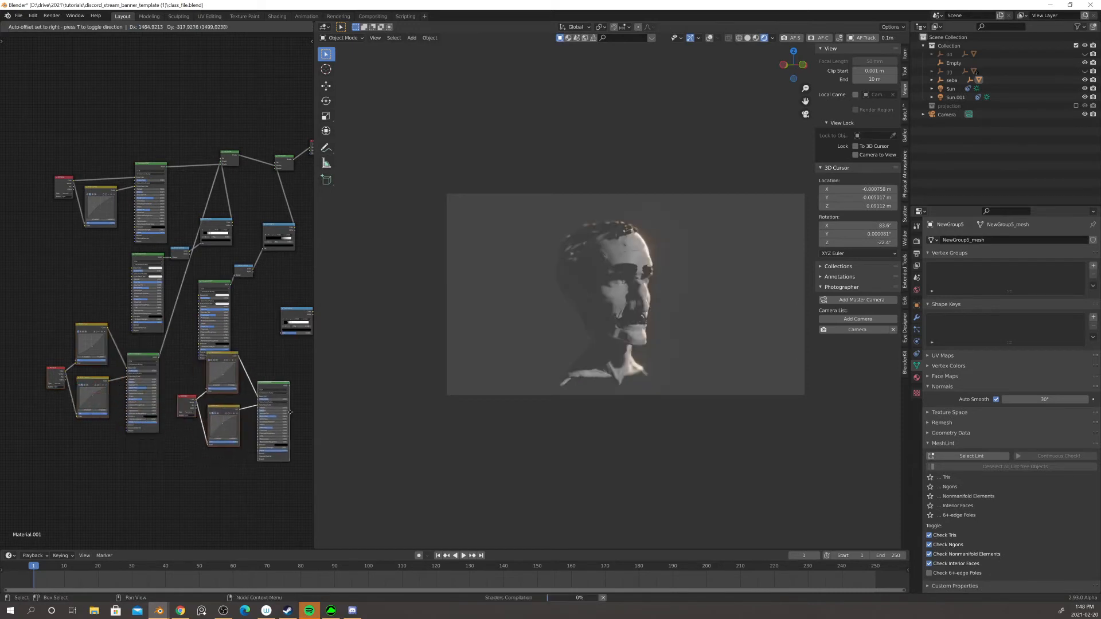
click(283, 431)
middle_drag(282, 391, 172, 375)
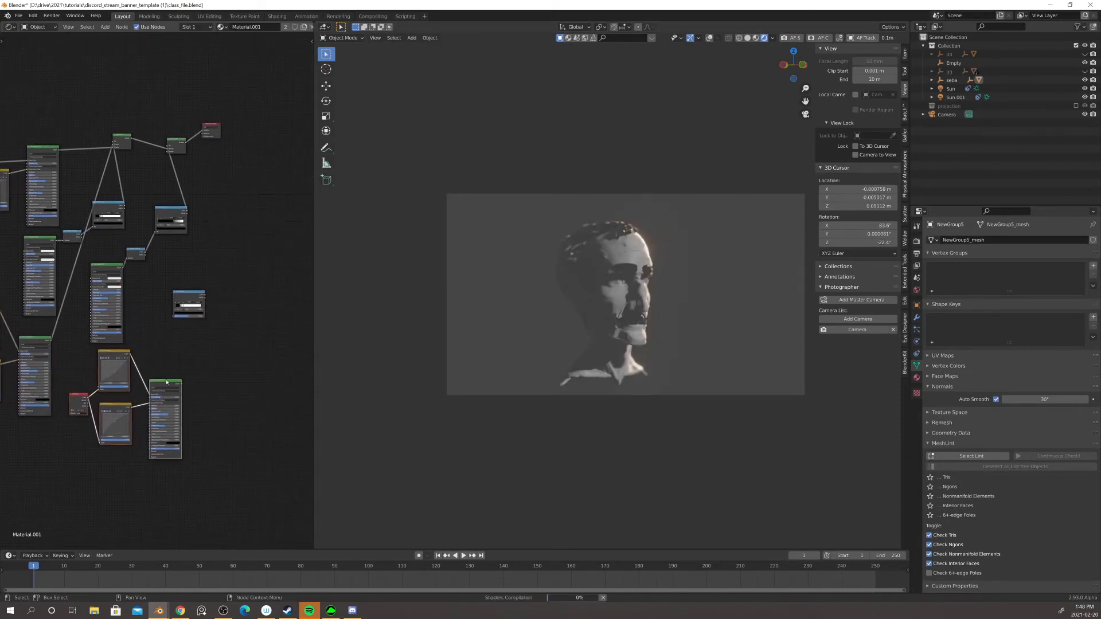
mouse_move(167, 381)
mouse_down()
mouse_move(164, 415)
mouse_move(182, 401)
mouse_move(196, 226)
mouse_move(166, 195)
mouse_move(168, 151)
mouse_up()
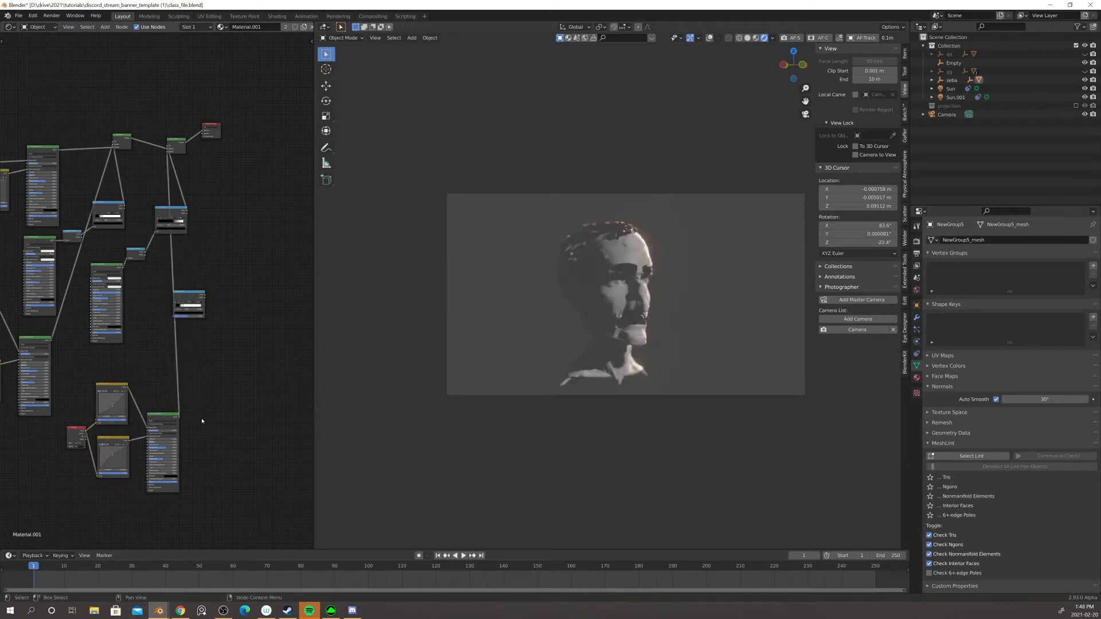
- Try brightening the copied shader's base color by raising the midpoint of the combined curve in its RGB Curves
scroll(202, 421, up, 3)
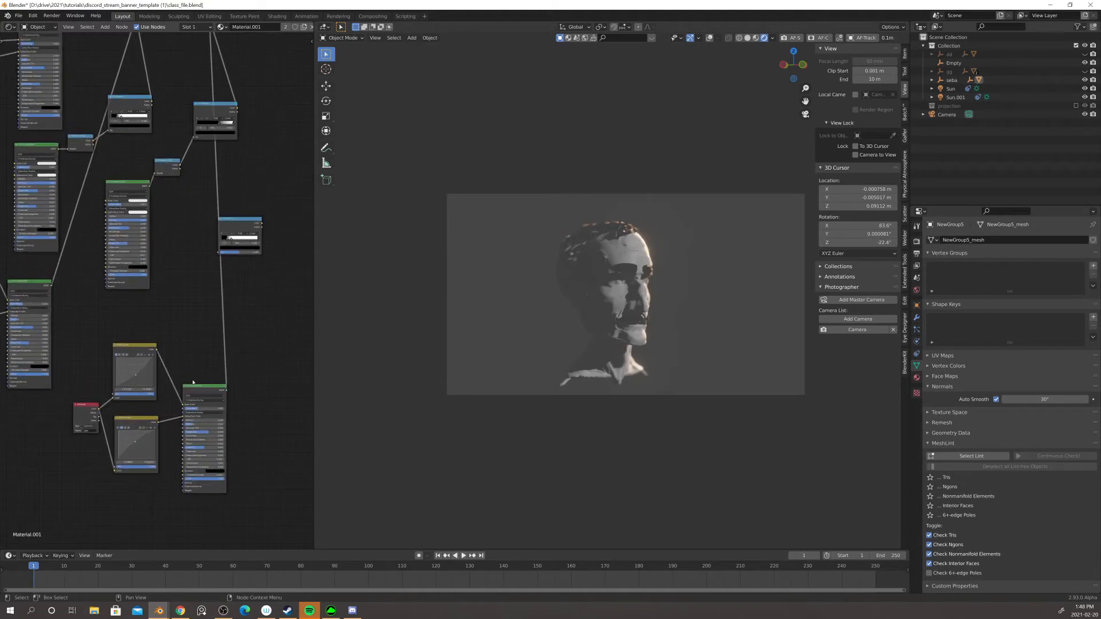
scroll(174, 307, up, 2)
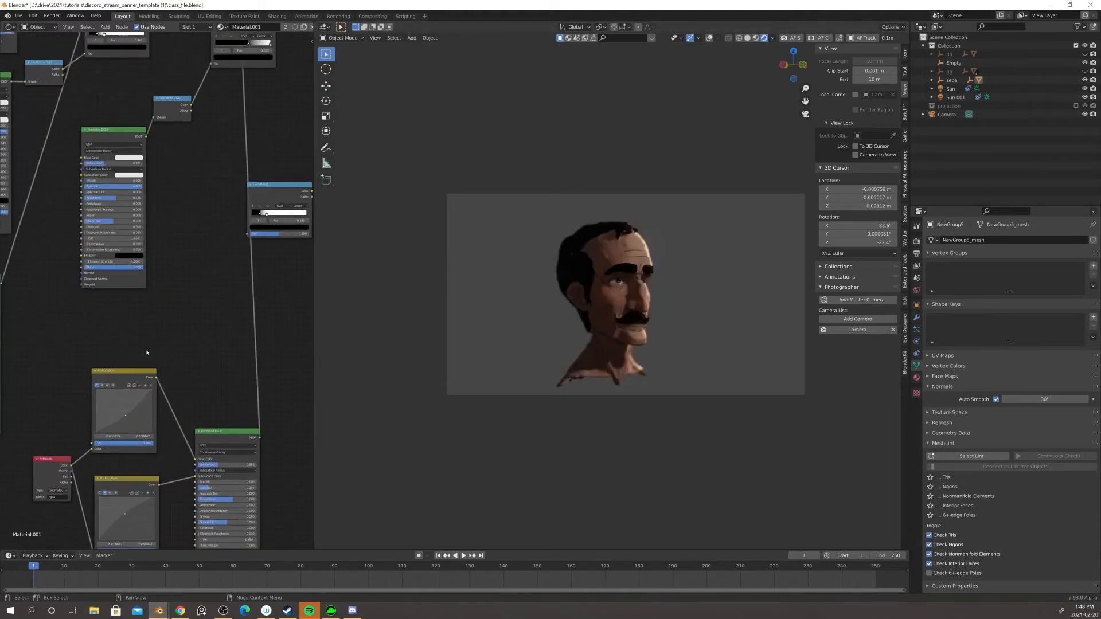
middle_drag(215, 306, 217, 281)
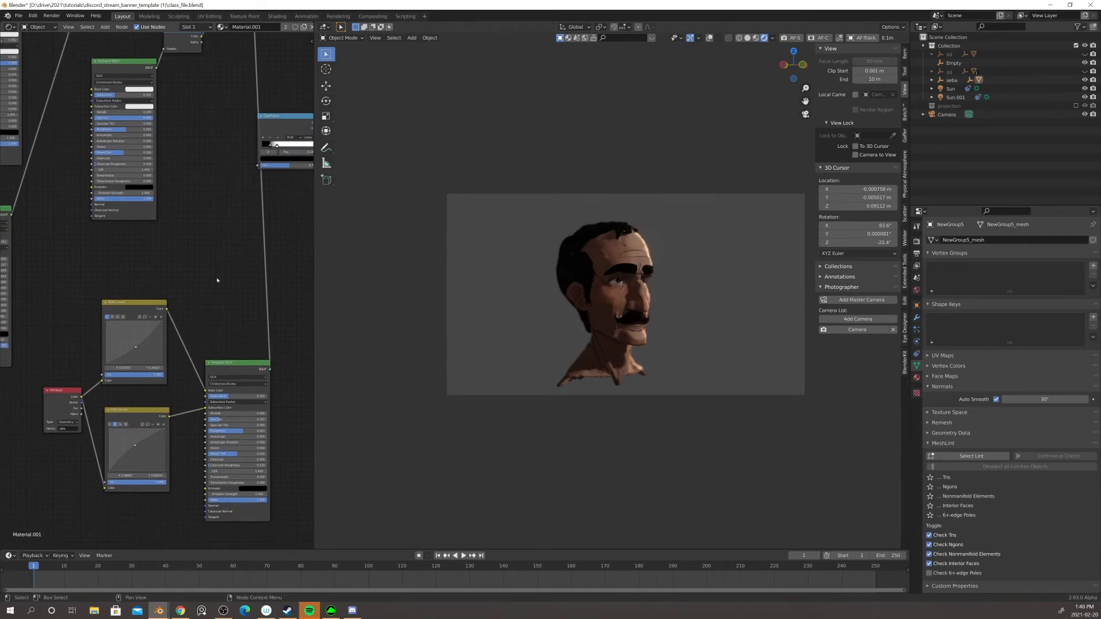
drag(137, 348, 127, 333)
scroll(651, 298, up, 3)
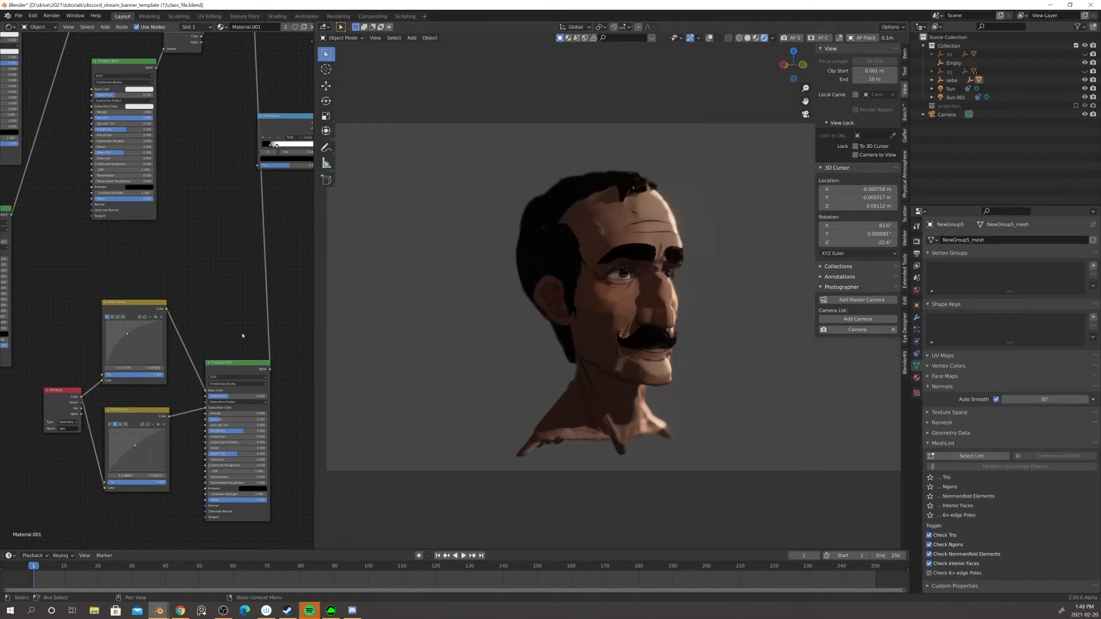
drag(127, 336, 126, 341)
- Delete the RGB Curves feeding the copied shader's Base Color and link the Attribute's Color directly to Base Color
click(128, 312)
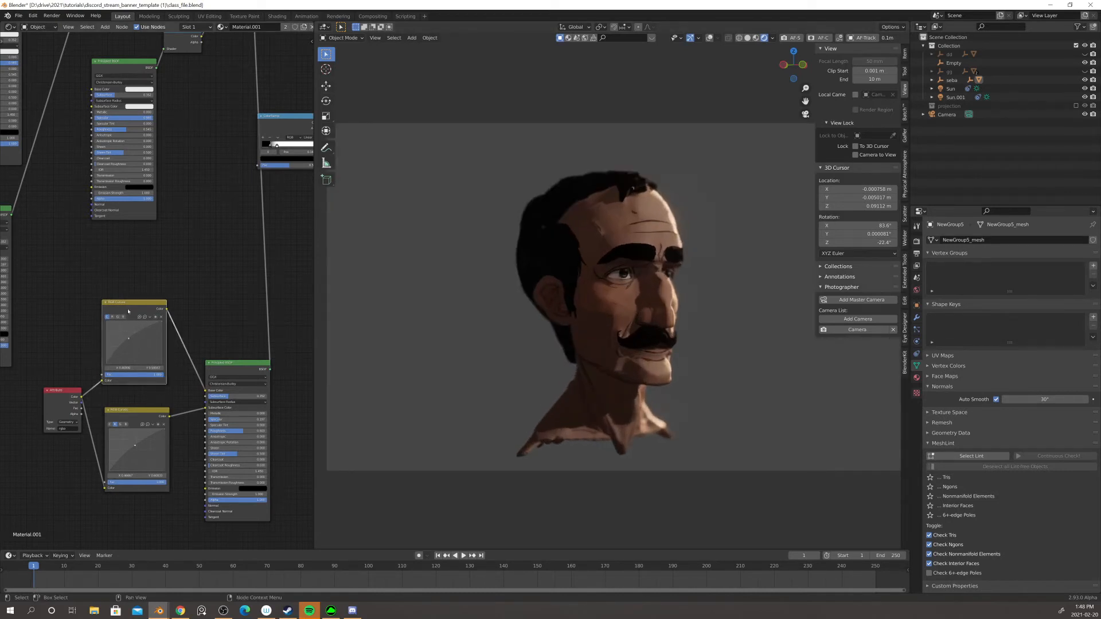
key(x)
drag(81, 397, 209, 394)
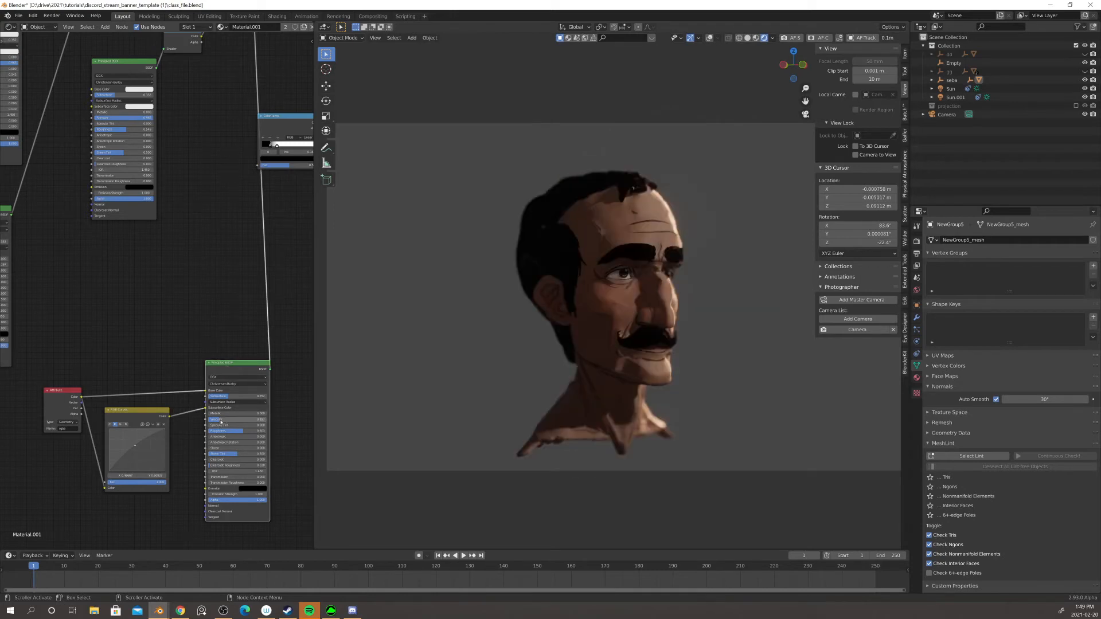
- Raise the Specular and slightly lower the Roughness of the copied Principled BSDF to strengthen the rim highlights
mouse_move(220, 421)
mouse_down()
mouse_move(264, 420)
mouse_move(223, 431)
mouse_move(234, 431)
mouse_up()
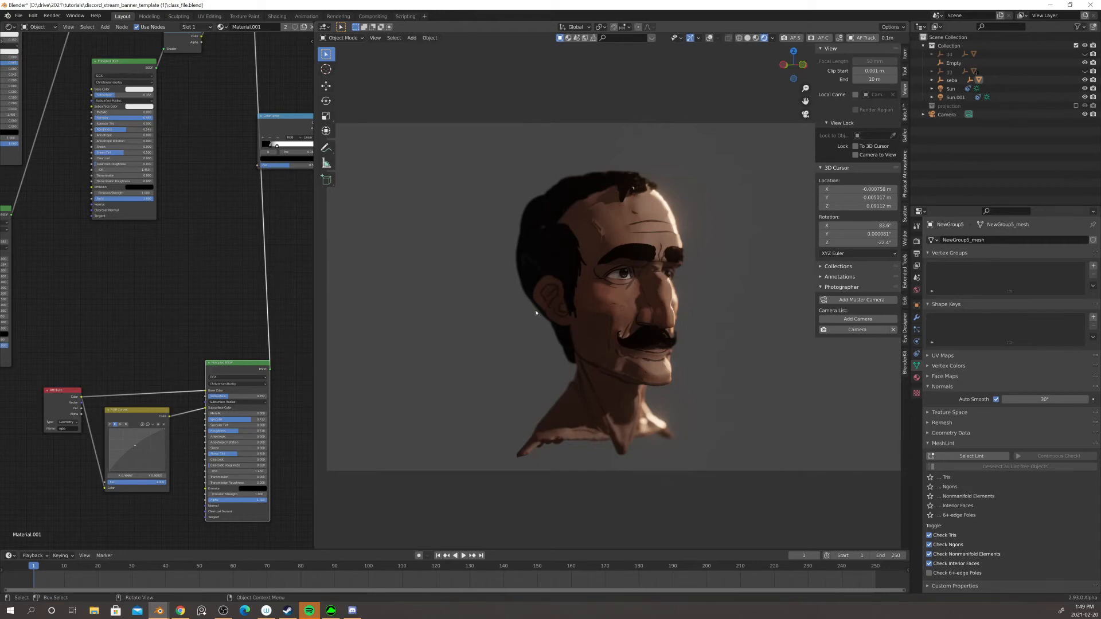
- Move the topmost Attribute node slightly up and away from its RGB Curves to tidy the layout
scroll(215, 301, down, 5)
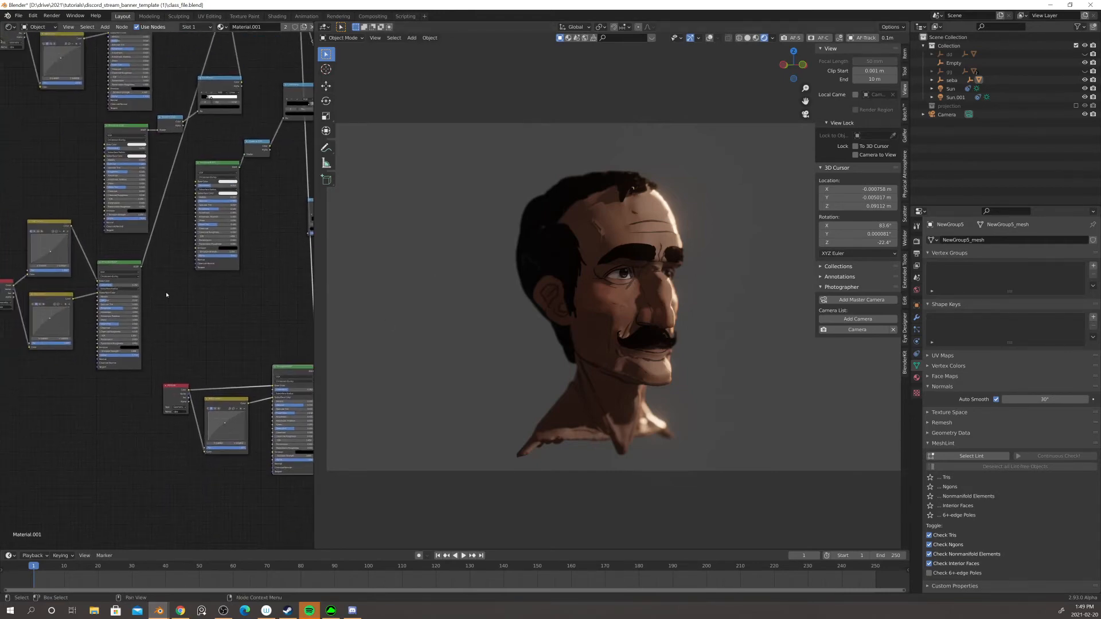
scroll(166, 295, down, 2)
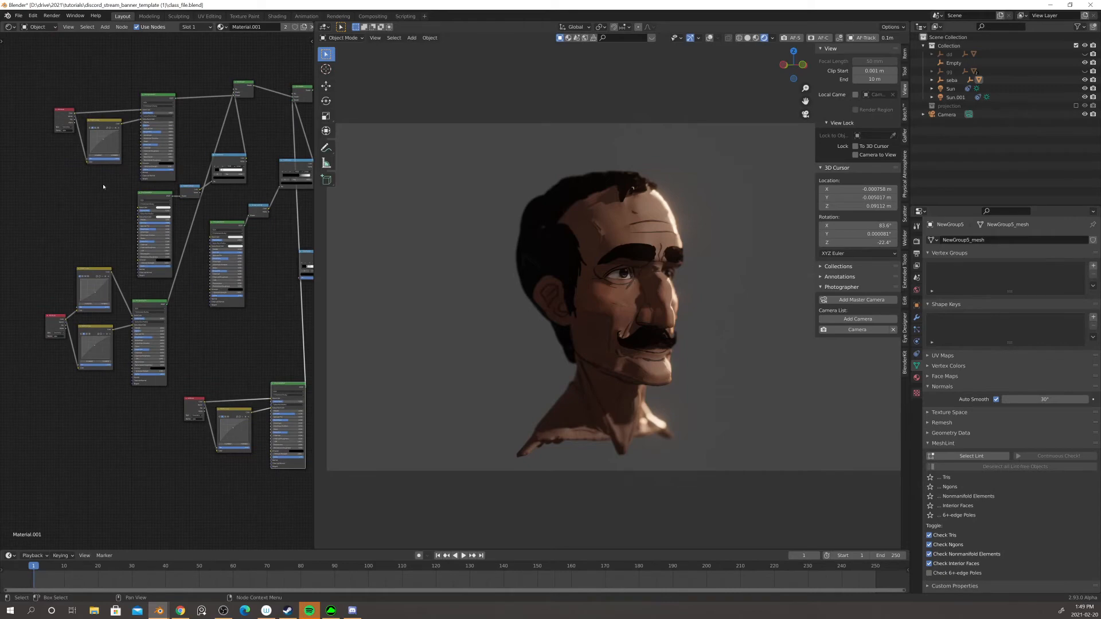
drag(78, 117, 70, 108)
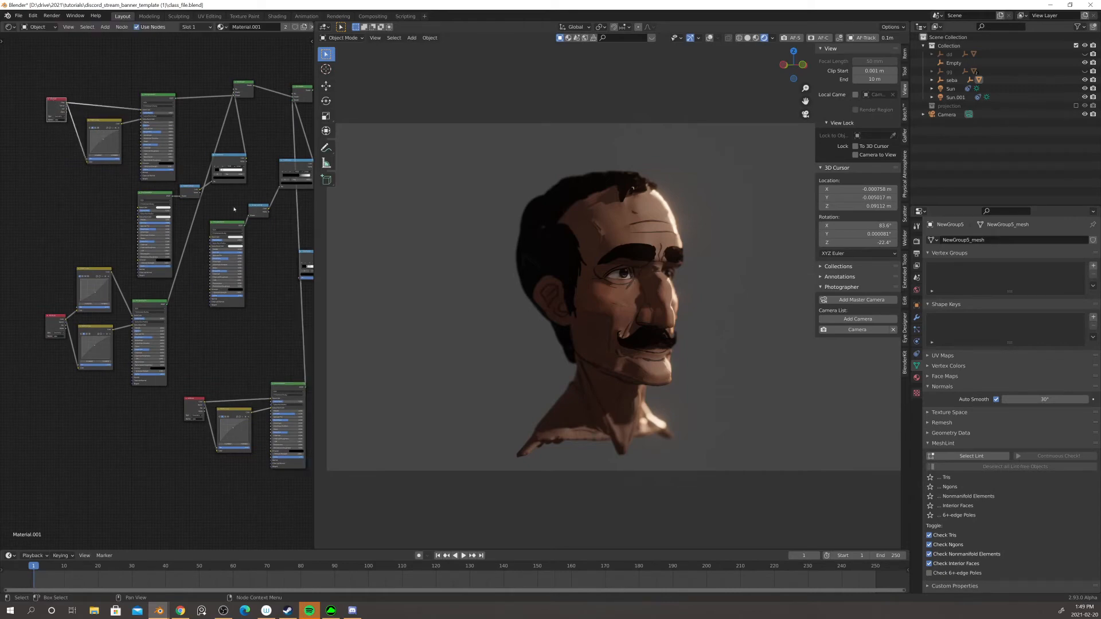
- Raise the midpoint of the blue curve slightly in the RGB Curves feeding the shadow Principled BSDF's Base Color
middle_drag(179, 161, 130, 201)
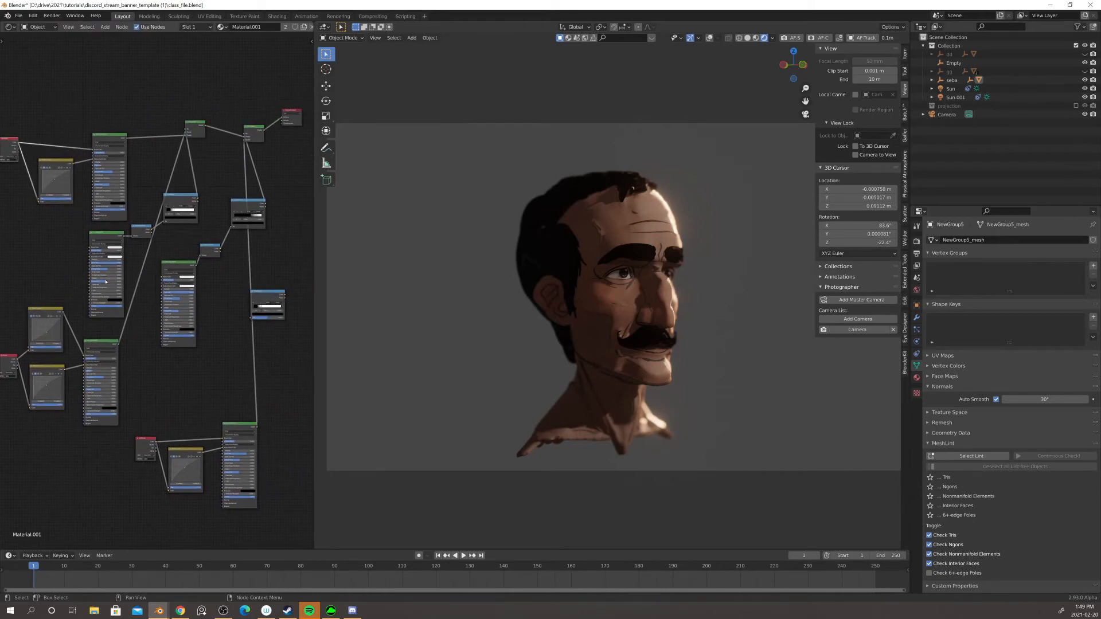
scroll(105, 282, up, 5)
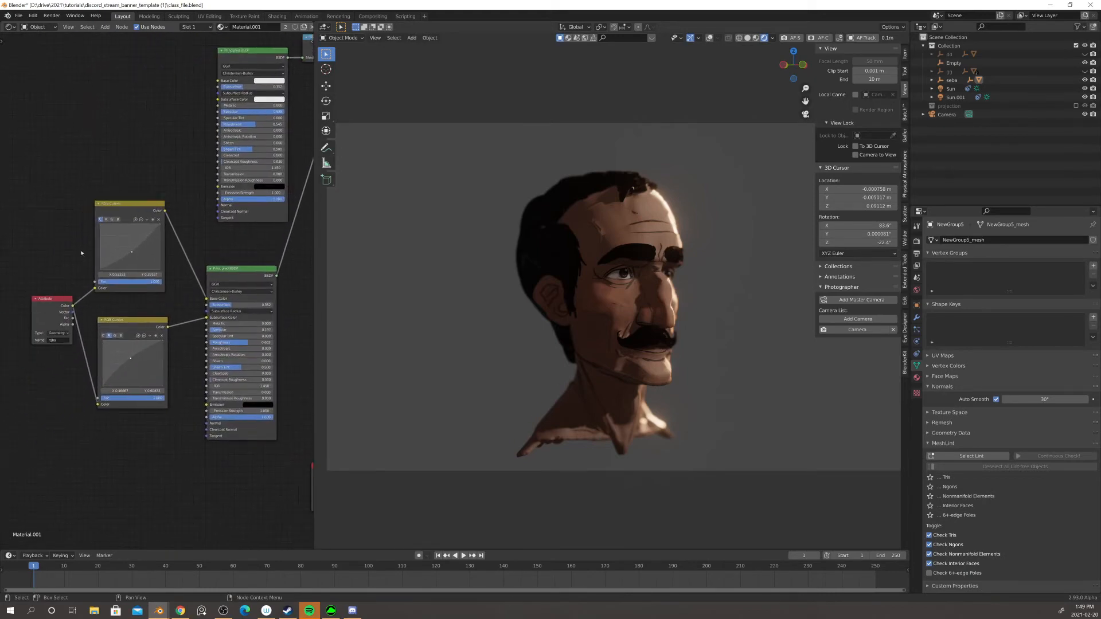
click(117, 219)
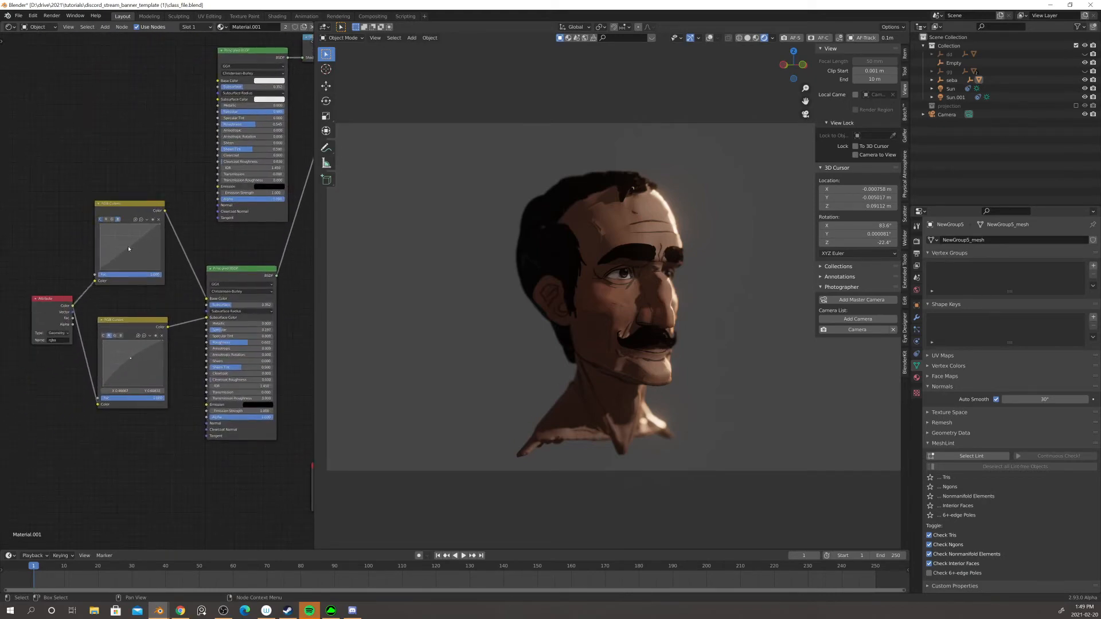
drag(127, 244, 124, 241)
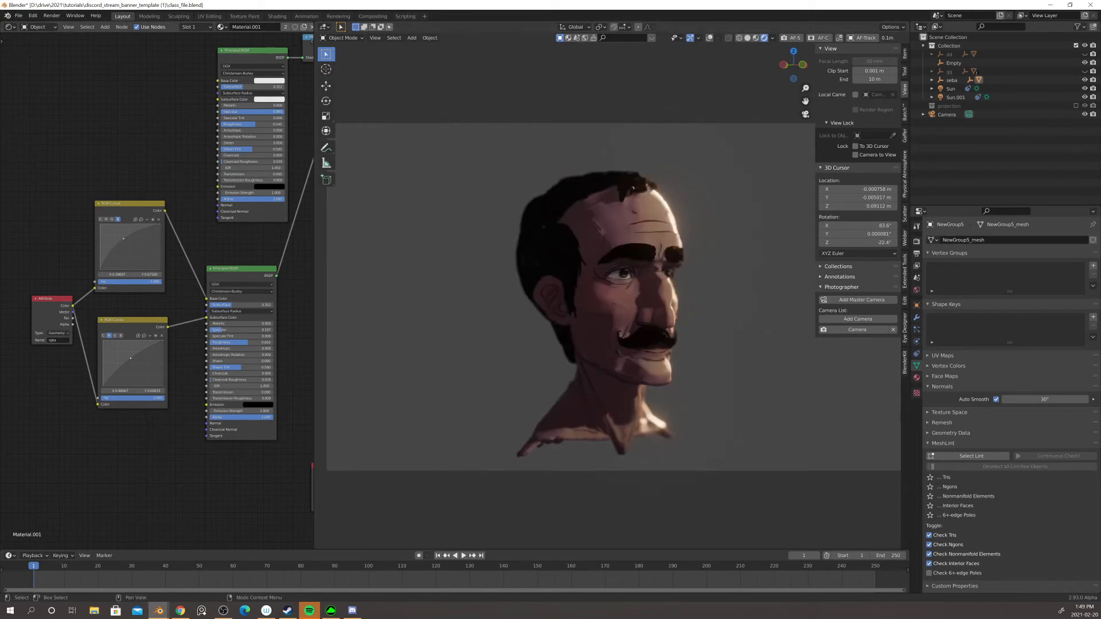
drag(123, 239, 126, 246)
drag(101, 259, 100, 257)
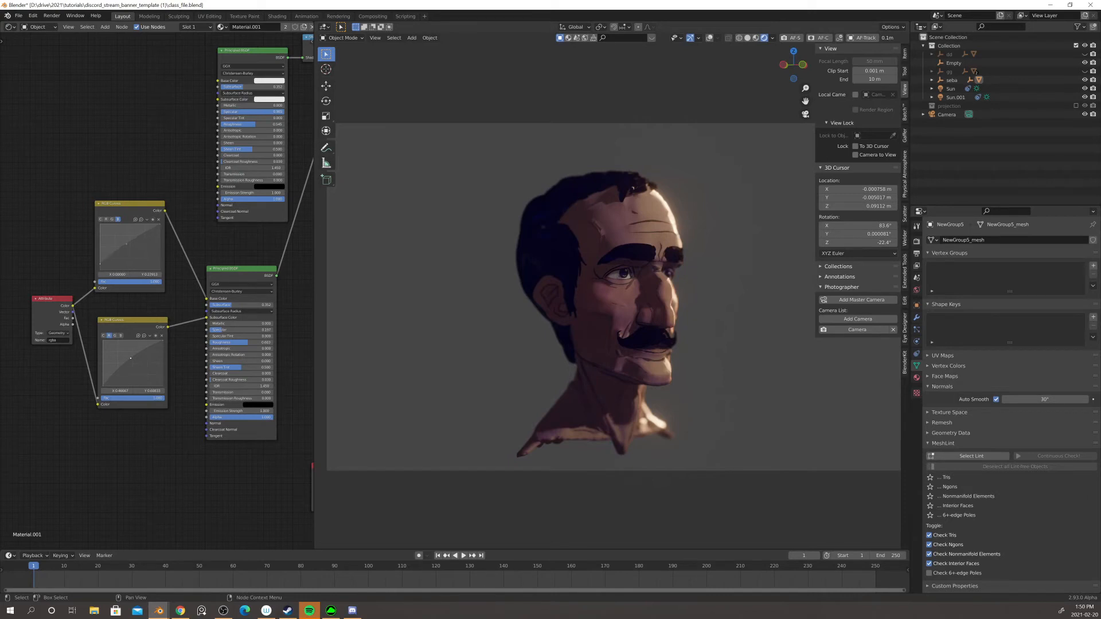
drag(126, 245, 126, 249)
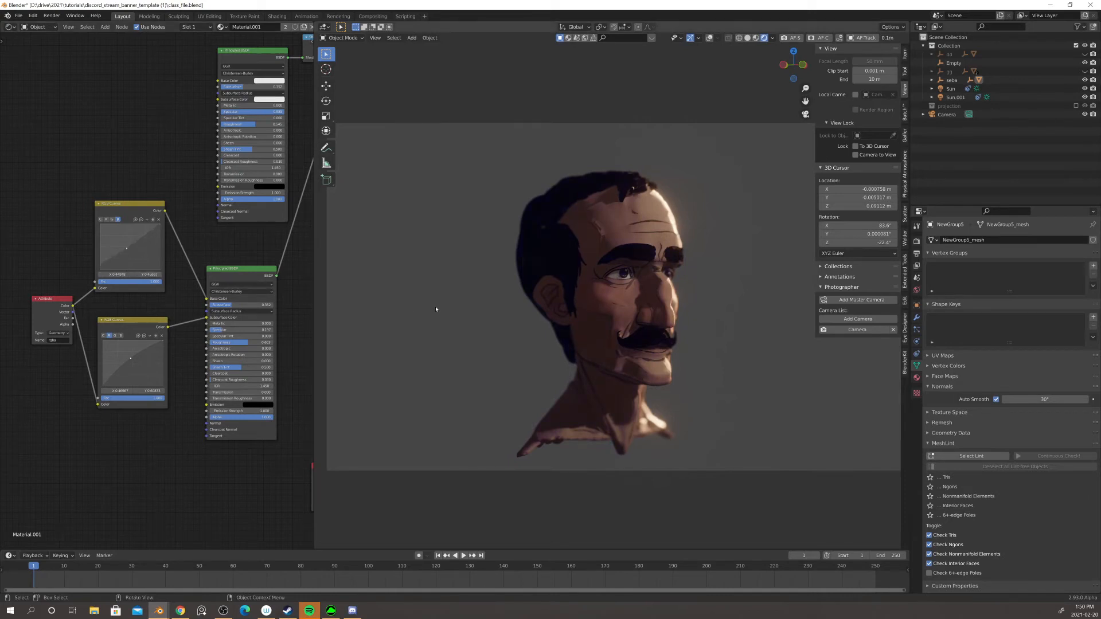
scroll(155, 153, down, 5)
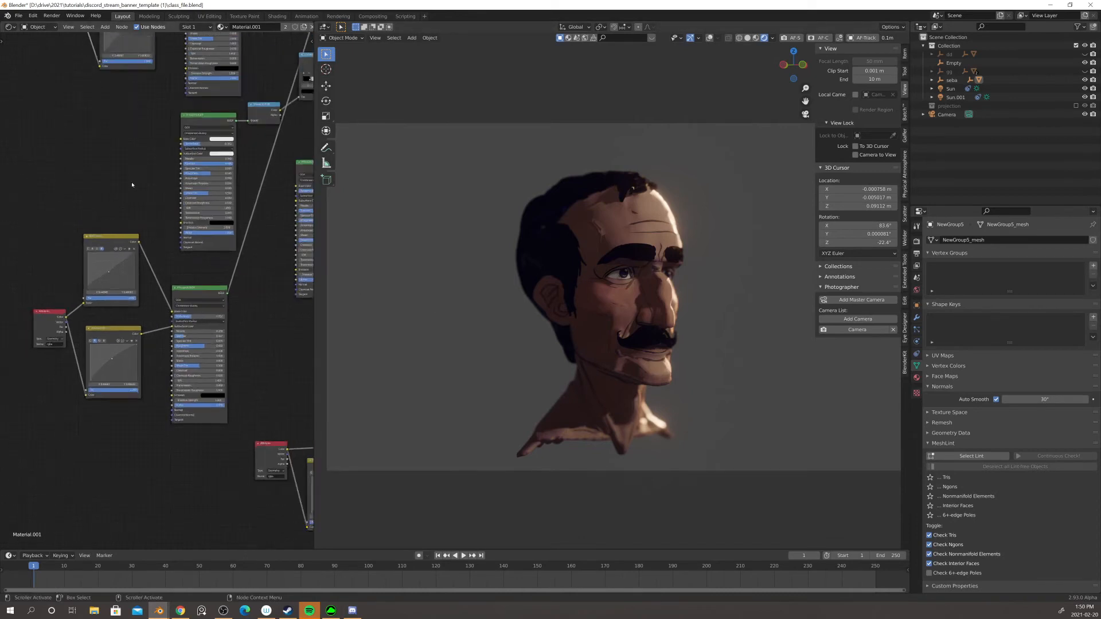
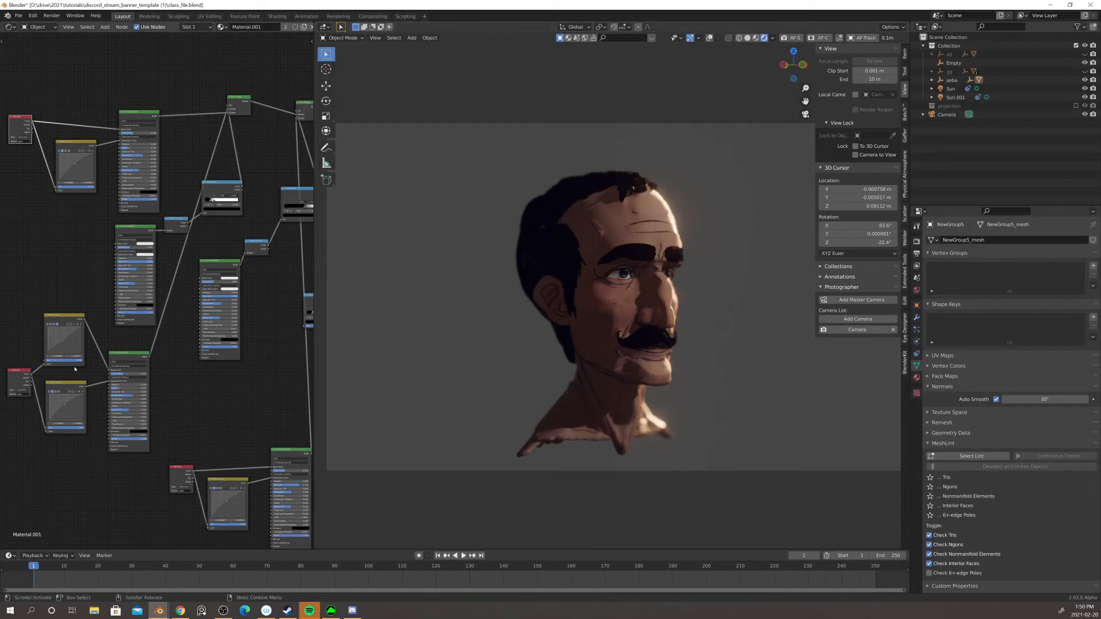
scroll(13, 335, up, 3)
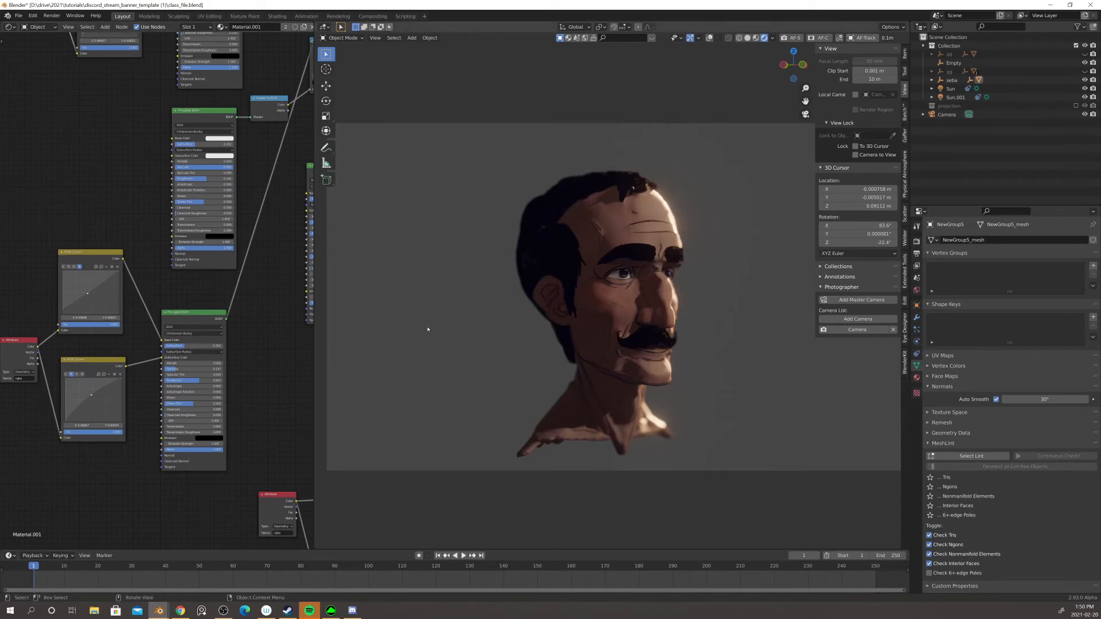
- Examine the shaded head from the front and at several distances in the rendered viewport
scroll(432, 328, down, 1)
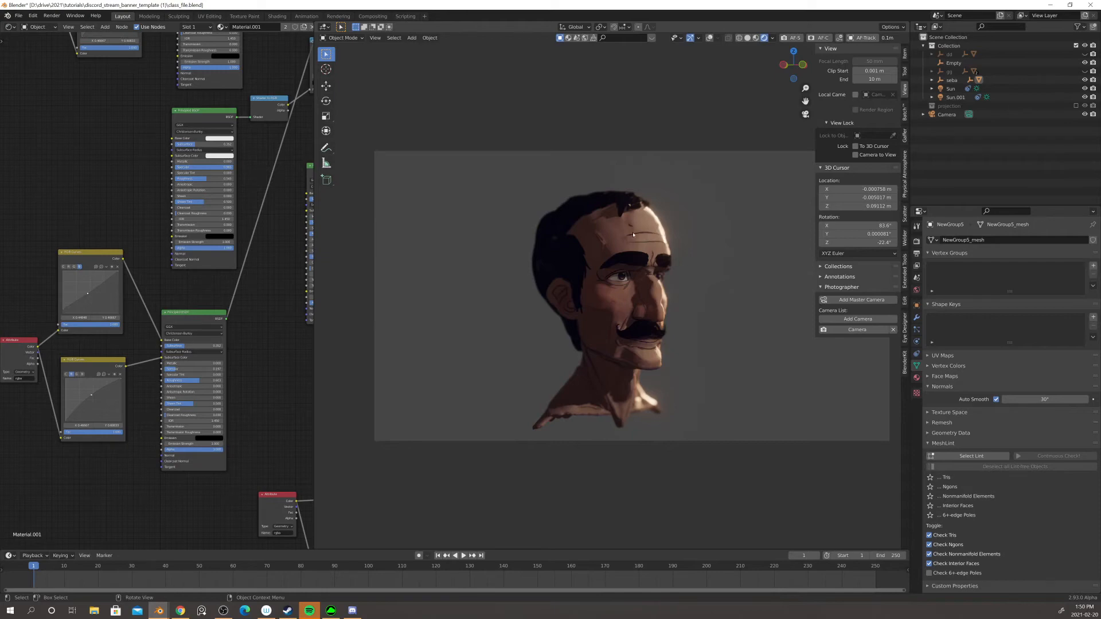
middle_drag(633, 234, 682, 344)
scroll(636, 287, up, 3)
scroll(637, 287, up, 2)
scroll(652, 314, down, 3)
mouse_move(646, 375)
middle_down()
mouse_move(663, 418)
mouse_move(732, 423)
mouse_move(644, 398)
mouse_move(600, 406)
mouse_move(642, 384)
middle_up()
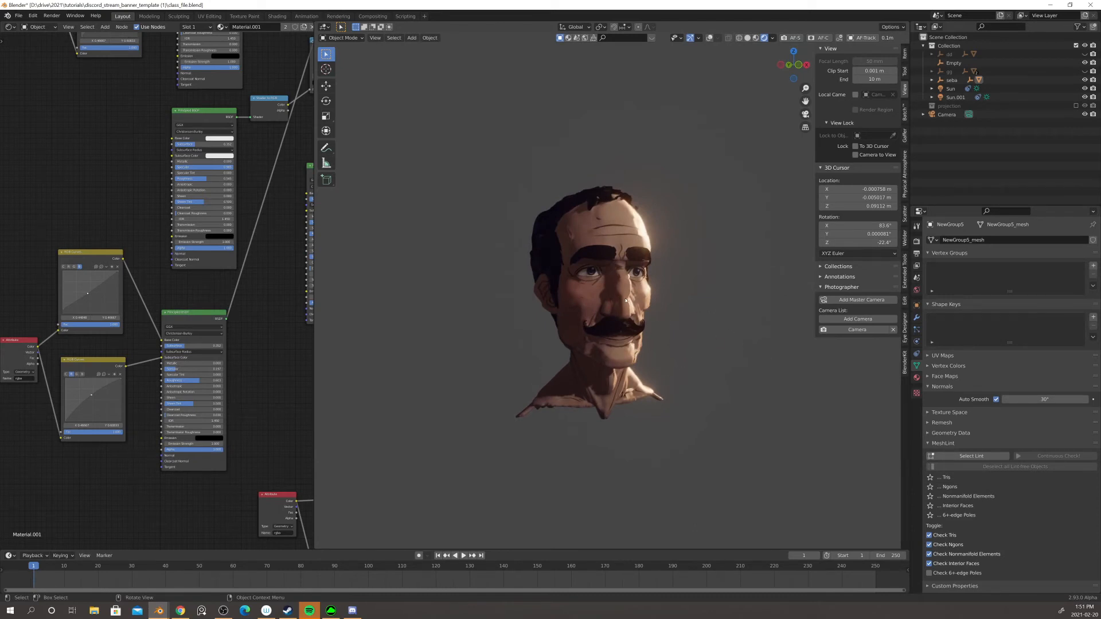
scroll(626, 299, down, 1)
middle_drag(678, 317, 675, 310)
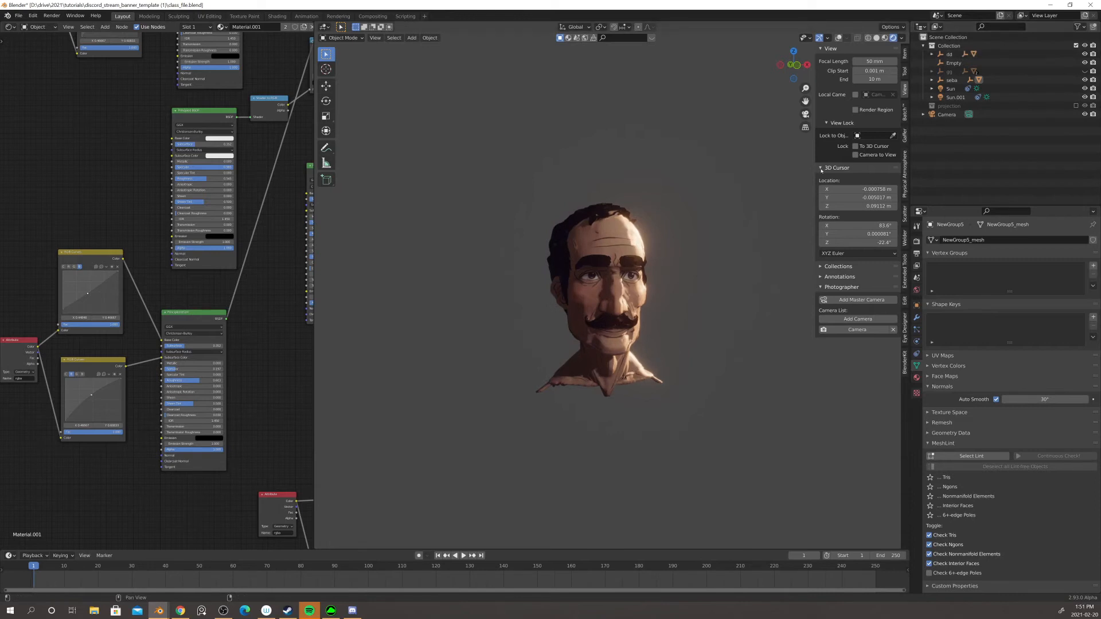
scroll(680, 147, down, 2)
scroll(675, 162, up, 1)
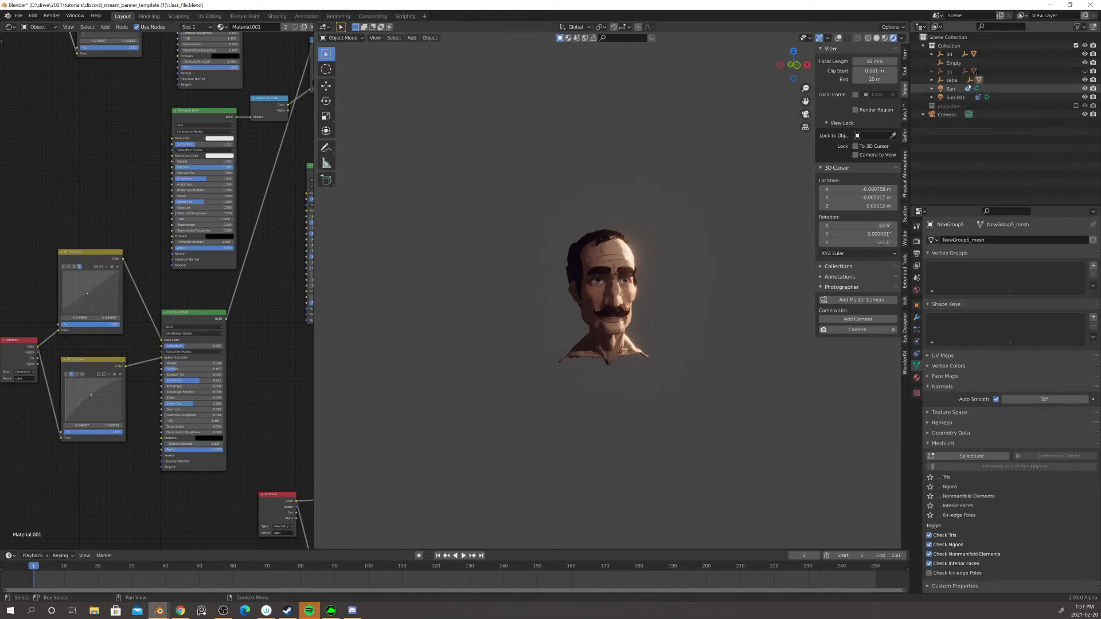
- Unhide the gg character and switch the viewport to Solid shading with that character framed
click(1084, 71)
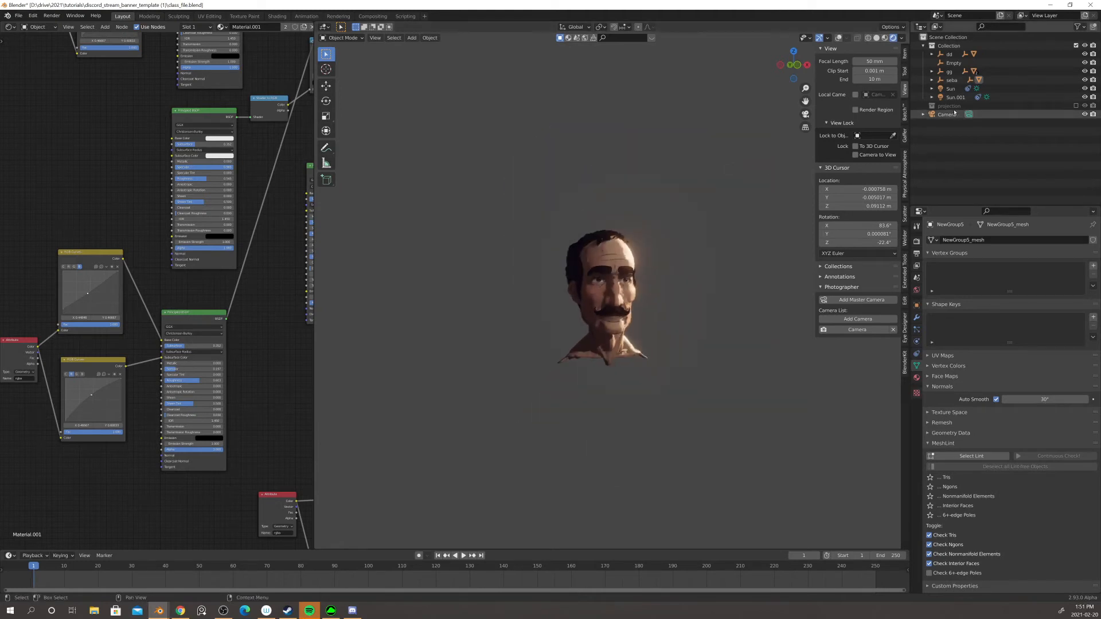
click(876, 38)
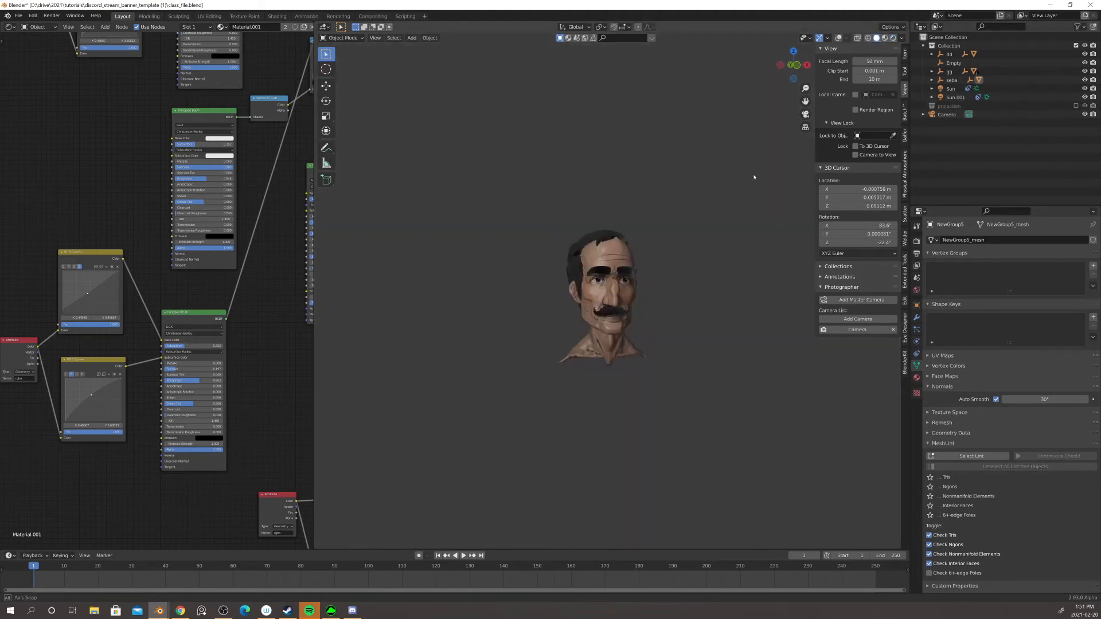
middle_drag(754, 177, 697, 186)
scroll(593, 257, down, 3)
shift+middle_drag(594, 257, 672, 223)
middle_drag(497, 252, 660, 261)
scroll(651, 228, up, 3)
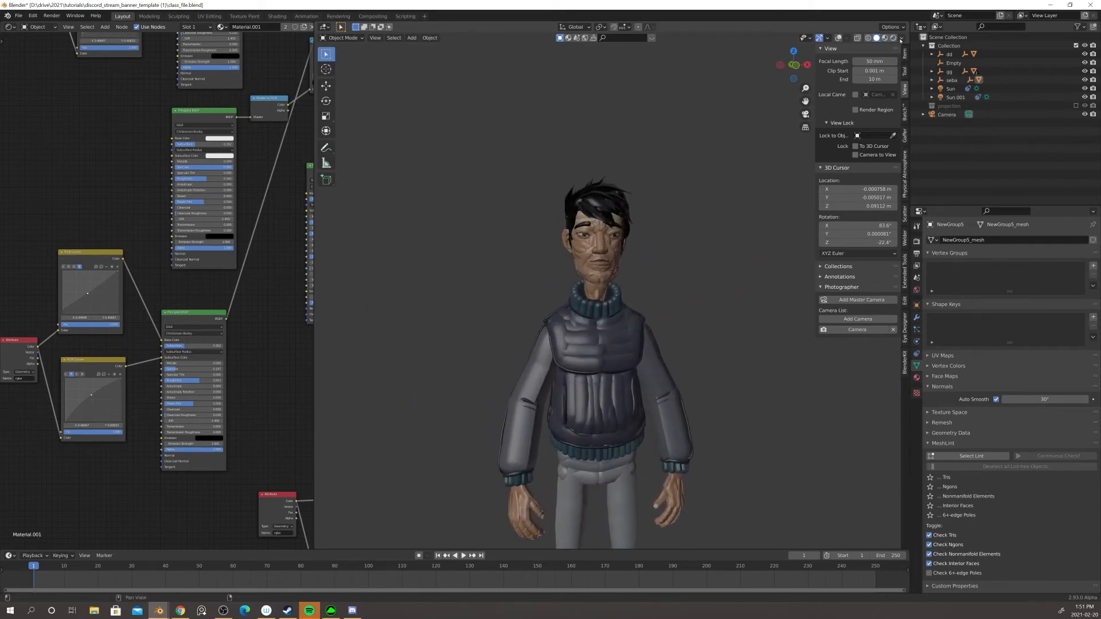
- Set the solid viewport lighting to Flat so the black-haired character displays only its painted colors
click(900, 38)
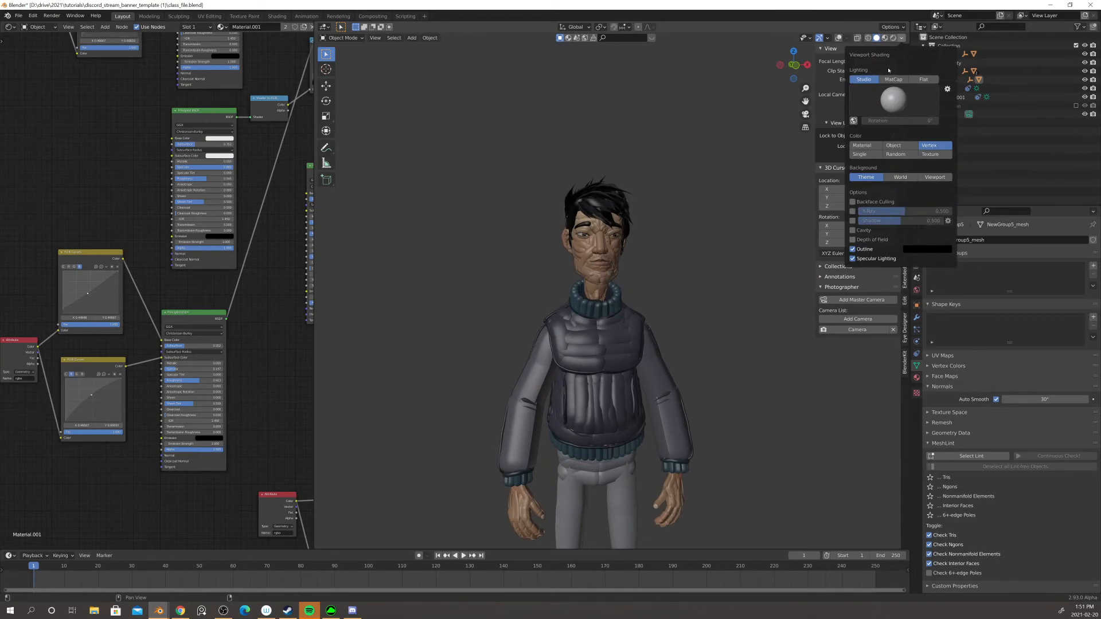
click(923, 80)
mouse_move(705, 206)
middle_down()
mouse_move(643, 215)
mouse_move(694, 217)
mouse_move(701, 247)
mouse_move(727, 246)
mouse_move(703, 228)
mouse_move(690, 233)
mouse_move(697, 255)
mouse_move(660, 259)
mouse_move(693, 264)
mouse_move(639, 263)
mouse_move(695, 260)
middle_up()
scroll(700, 216, down, 3)
scroll(668, 260, up, 1)
scroll(653, 238, down, 2)
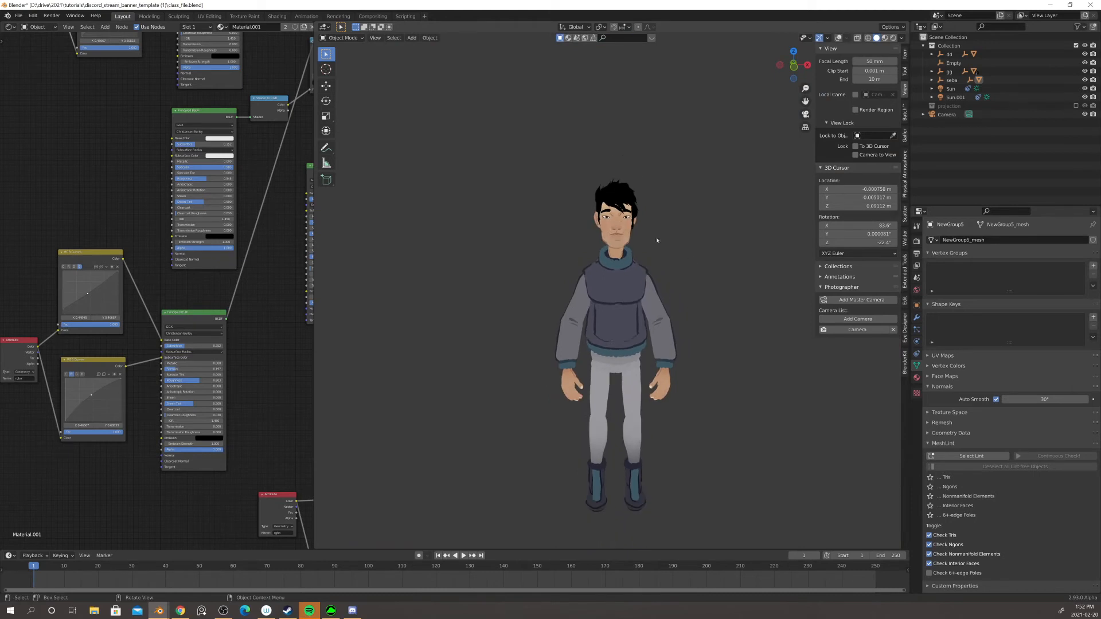
scroll(678, 233, up, 4)
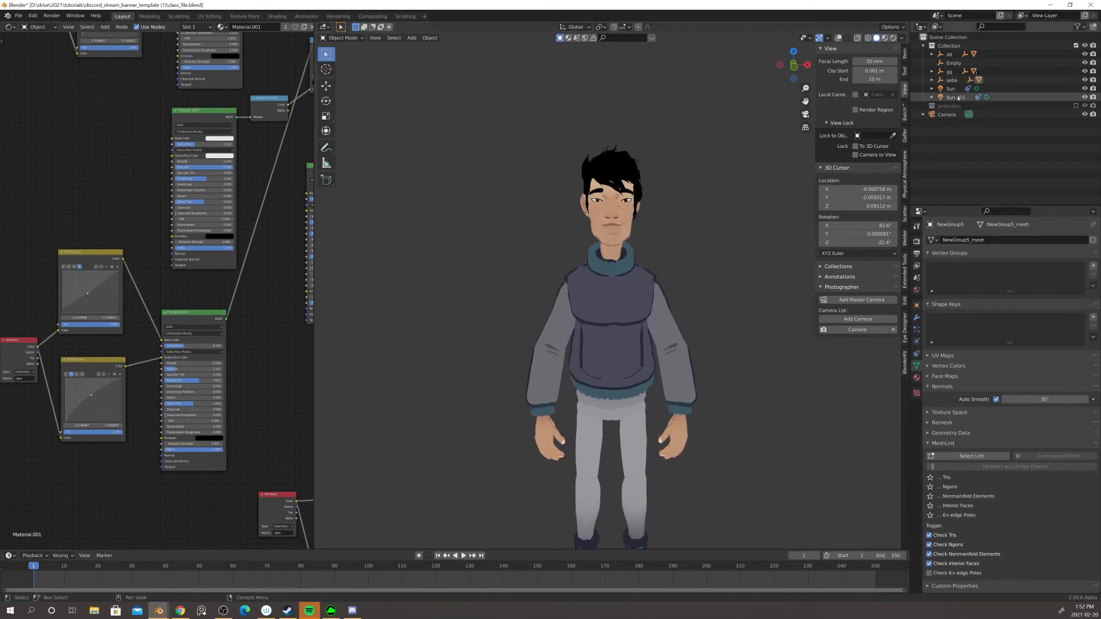
- Examine both full-body characters and the mustached head side by side in flat lighting from several angles
click(1084, 55)
shift+middle_drag(751, 159, 648, 180)
scroll(638, 155, down, 1)
scroll(648, 166, down, 1)
scroll(650, 156, down, 1)
scroll(659, 186, up, 1)
scroll(650, 180, up, 1)
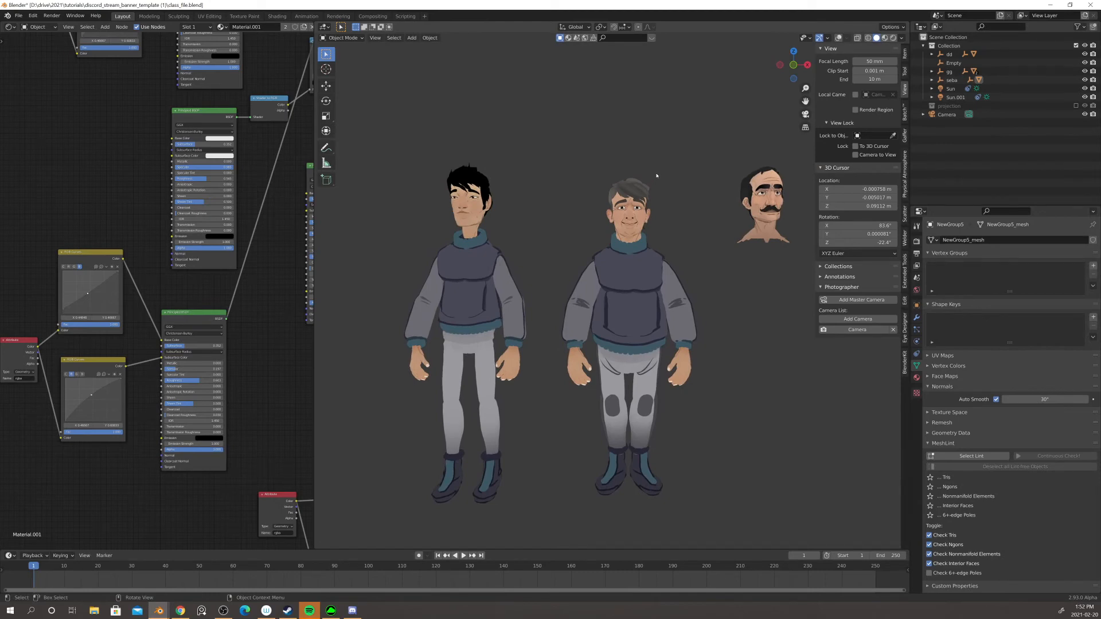
middle_drag(649, 146, 678, 179)
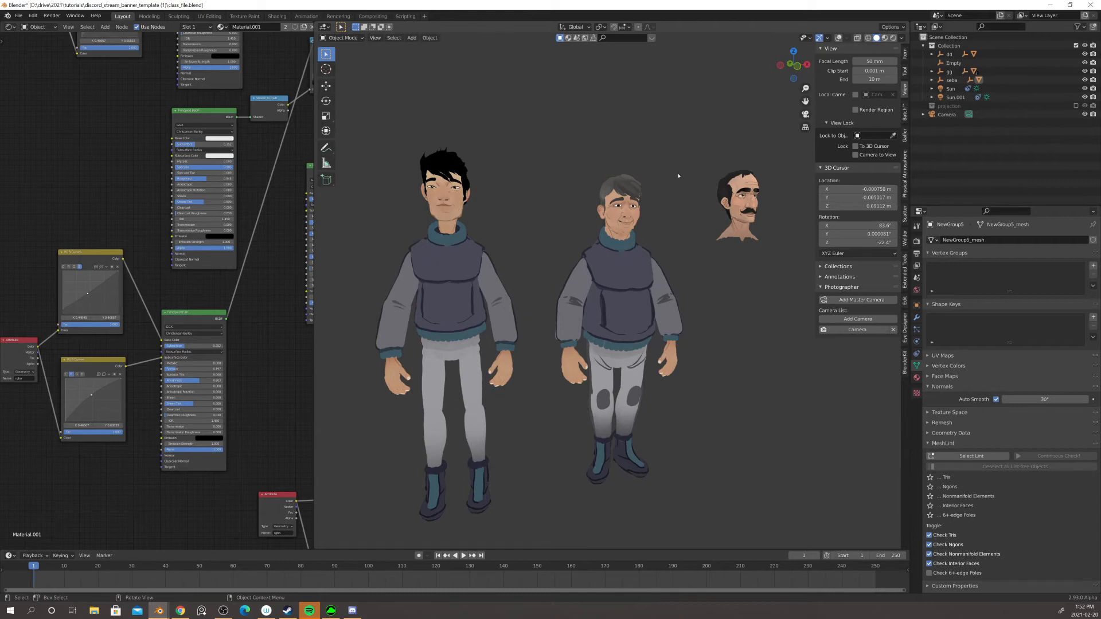
middle_drag(657, 134, 640, 160)
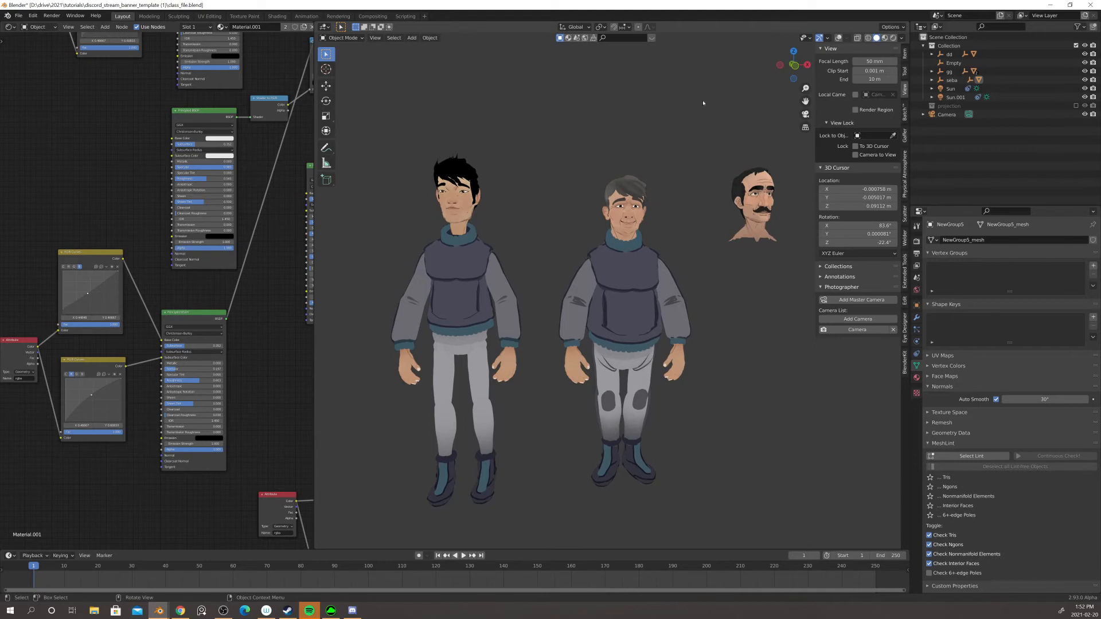
middle_drag(691, 118, 671, 142)
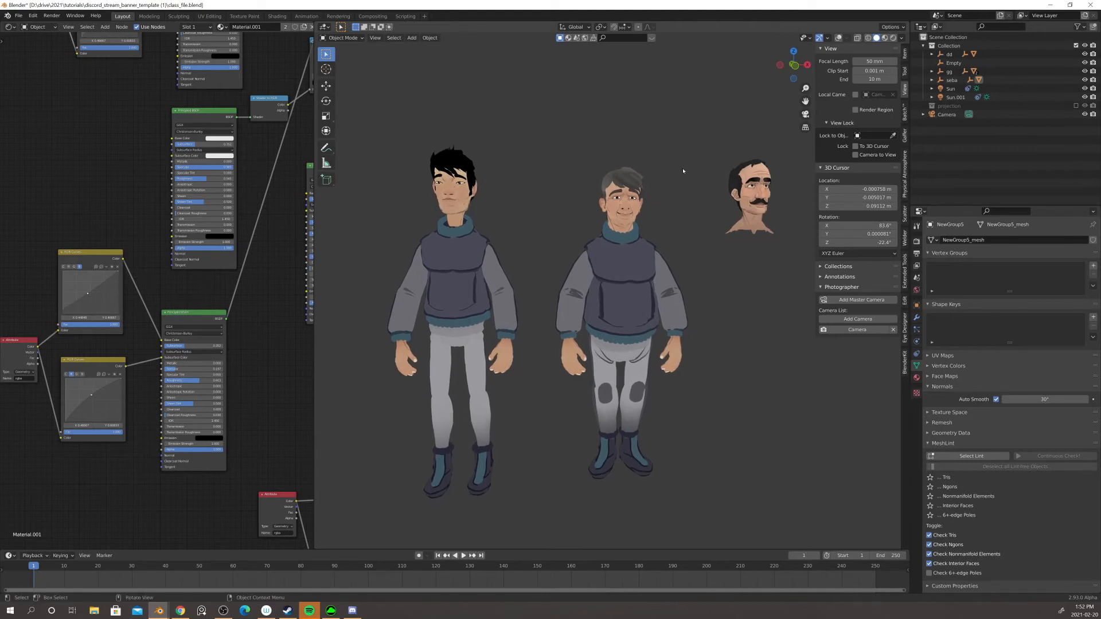
middle_drag(689, 192, 682, 269)
scroll(620, 184, up, 2)
scroll(621, 184, down, 4)
scroll(678, 263, up, 3)
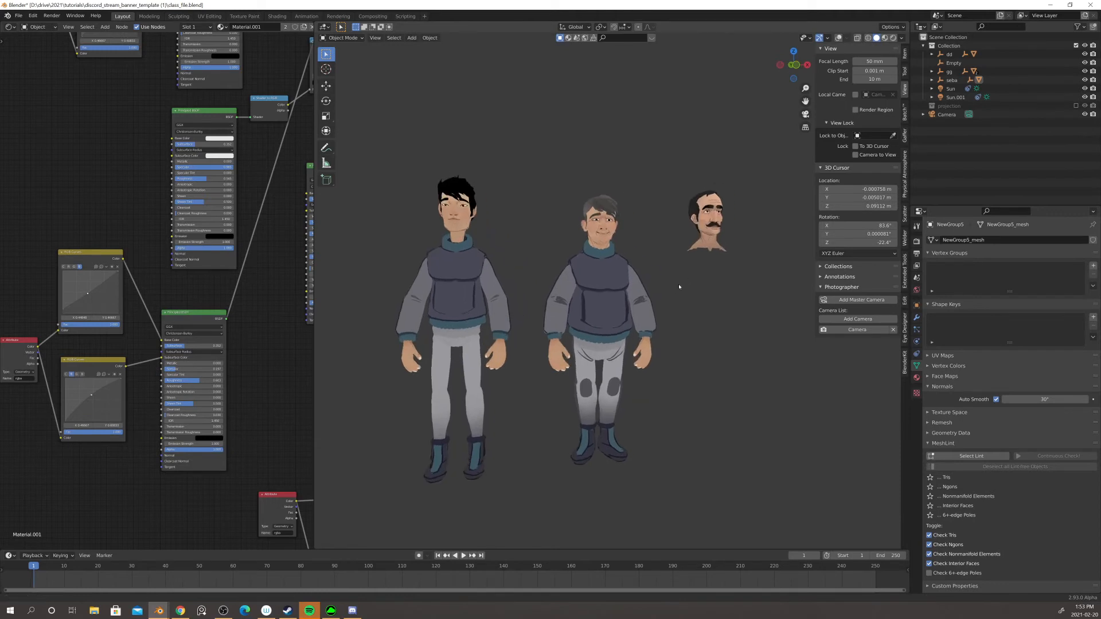
middle_drag(717, 290, 708, 290)
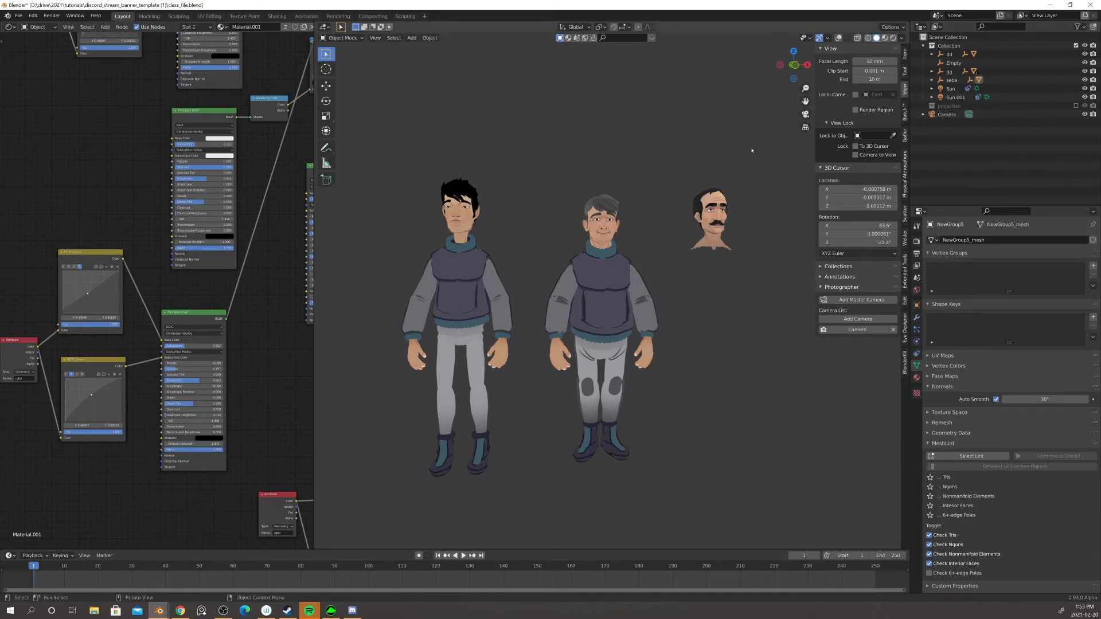
middle_drag(752, 150, 746, 153)
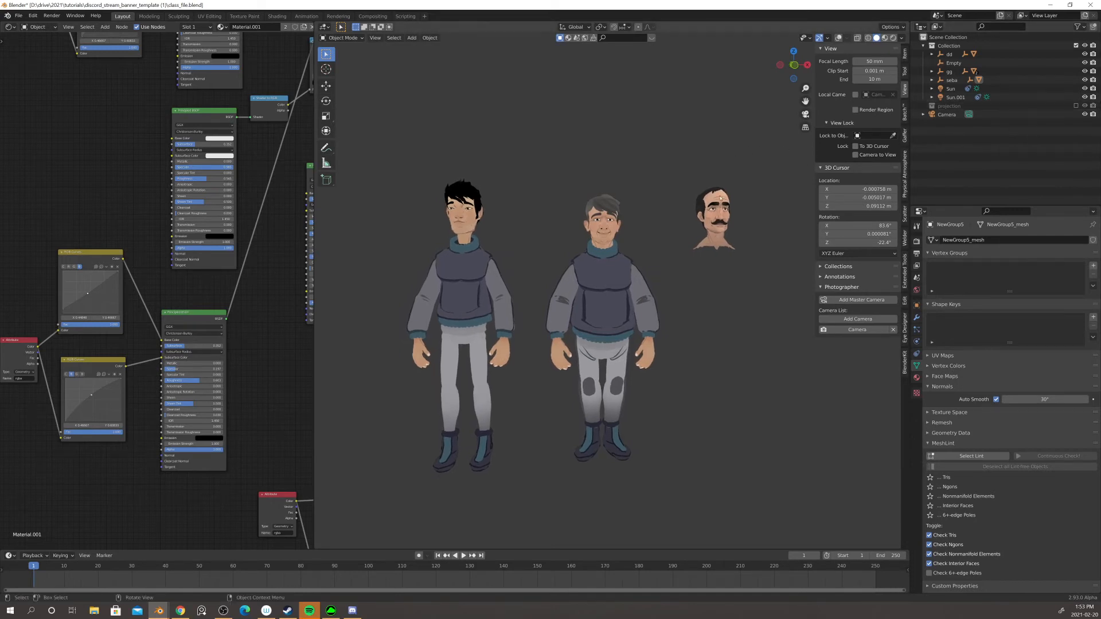
middle_drag(611, 213, 623, 256)
- Select the black-haired character's Face mesh and isolate it in local view
click(609, 234)
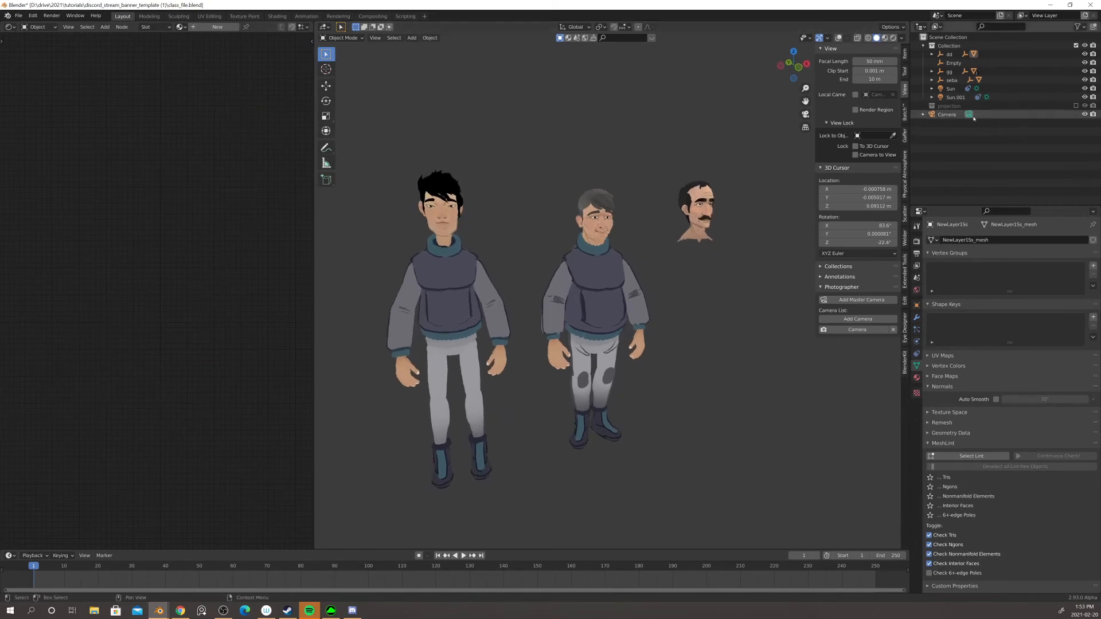
click(454, 223)
middle_drag(454, 222, 623, 189)
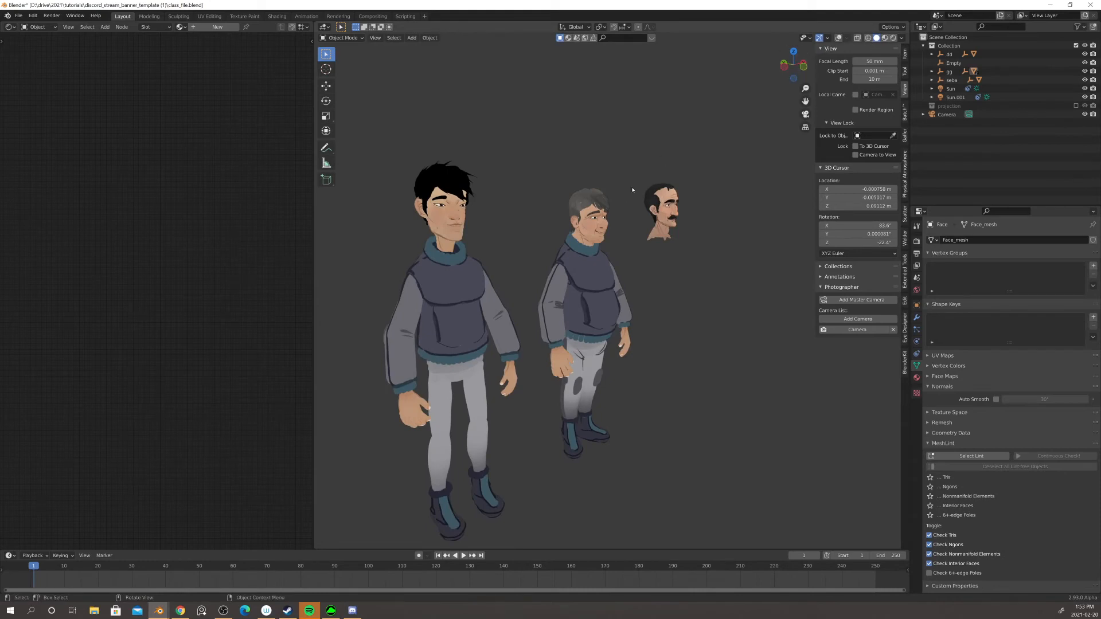
key(KP_Divide)
scroll(636, 238, down, 3)
middle_drag(637, 238, 630, 228)
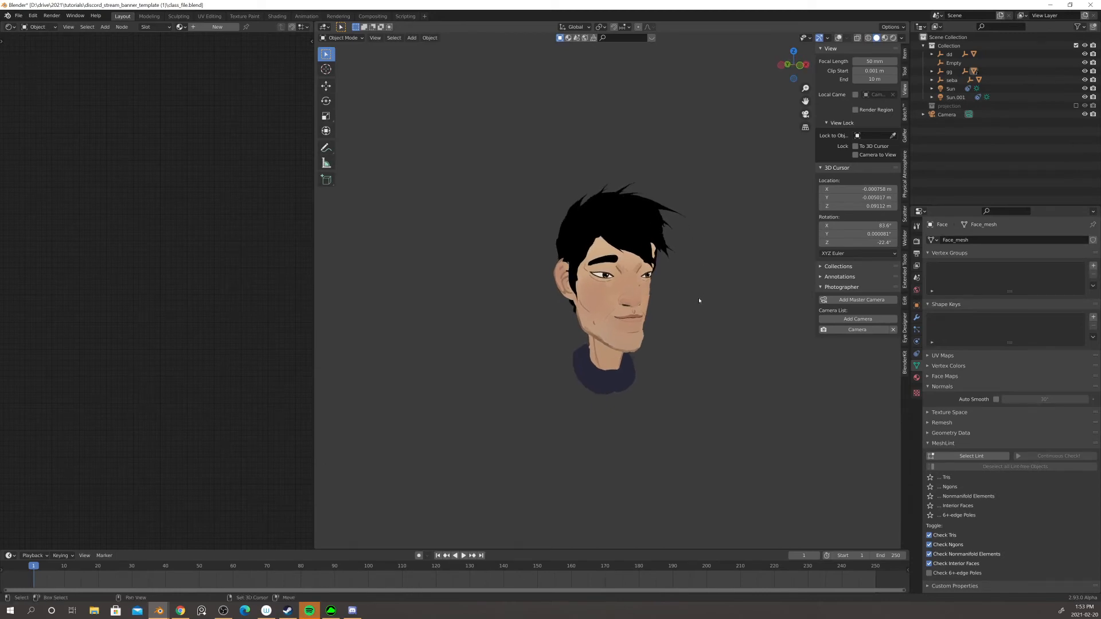
- Duplicate the isolated Face mesh in place and isolate the copy in local view
key(shift+d)
right_click(719, 294)
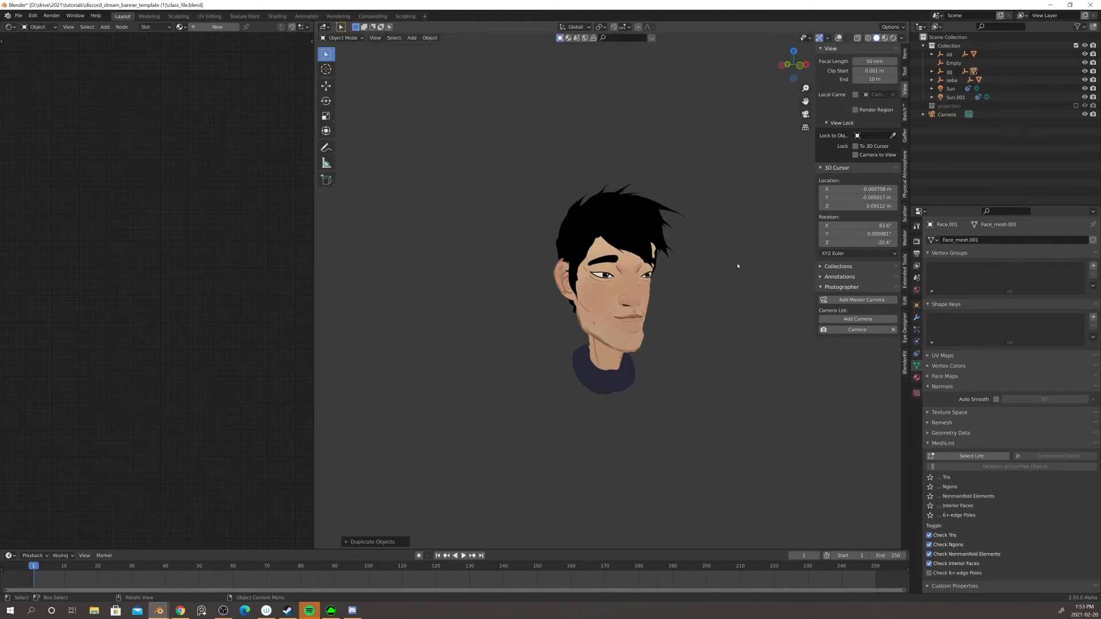
key(KP_Divide)
key(KP_Divide)
mouse_move(624, 259)
middle_down()
mouse_move(641, 253)
mouse_move(631, 244)
middle_up()
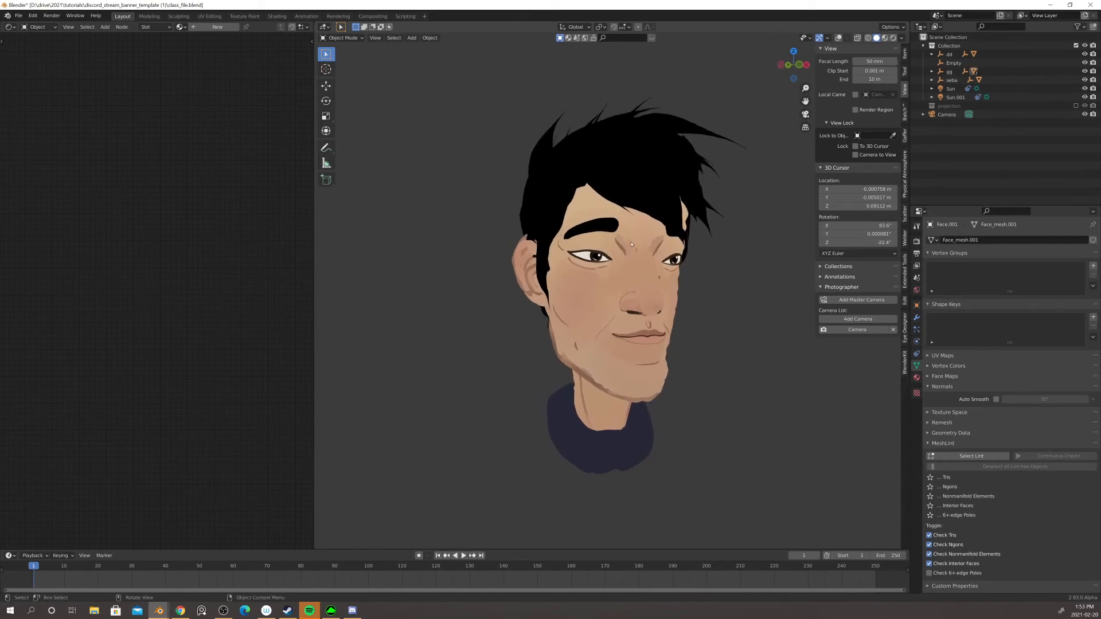
scroll(697, 274, down, 4)
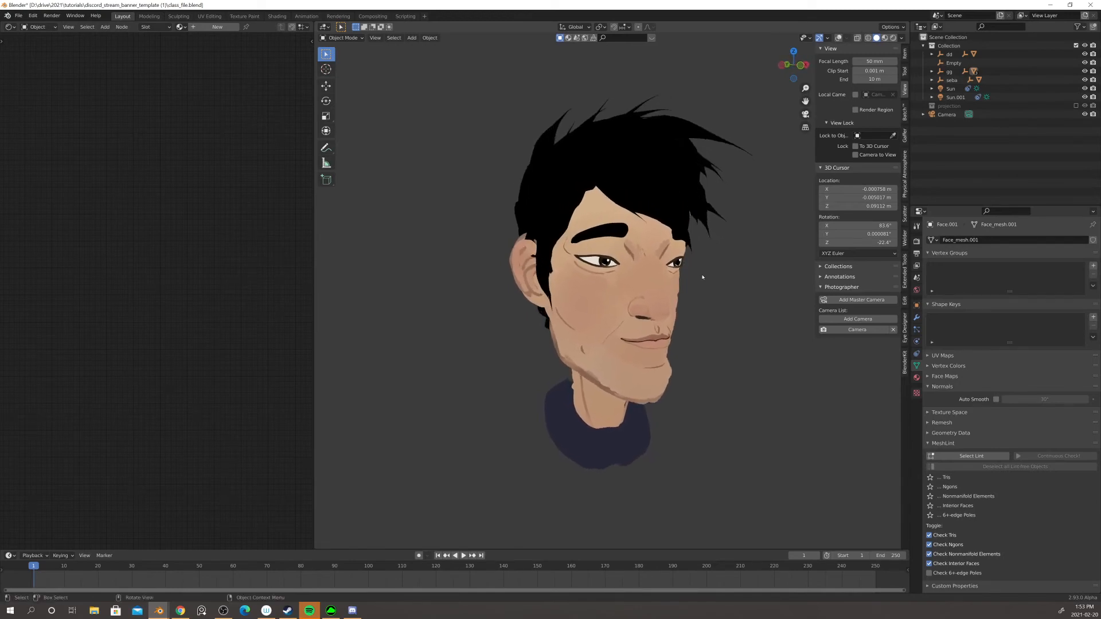
mouse_move(732, 312)
middle_down()
mouse_move(689, 338)
mouse_move(605, 282)
mouse_move(722, 332)
mouse_move(708, 337)
mouse_move(745, 324)
middle_up()
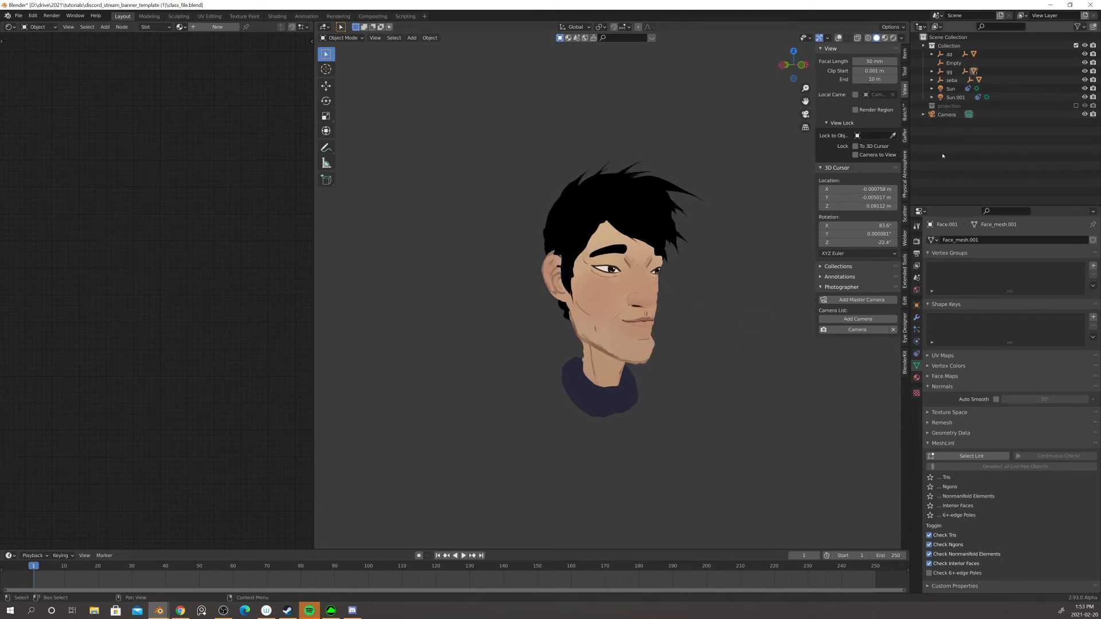
key(KP_Divide)
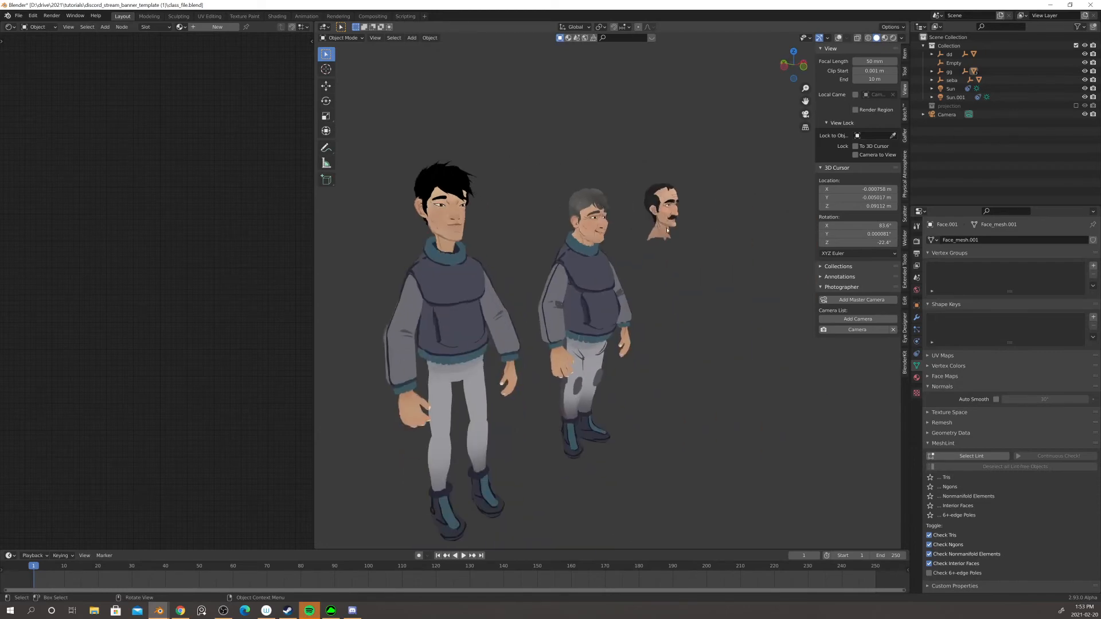
key(KP_Divide)
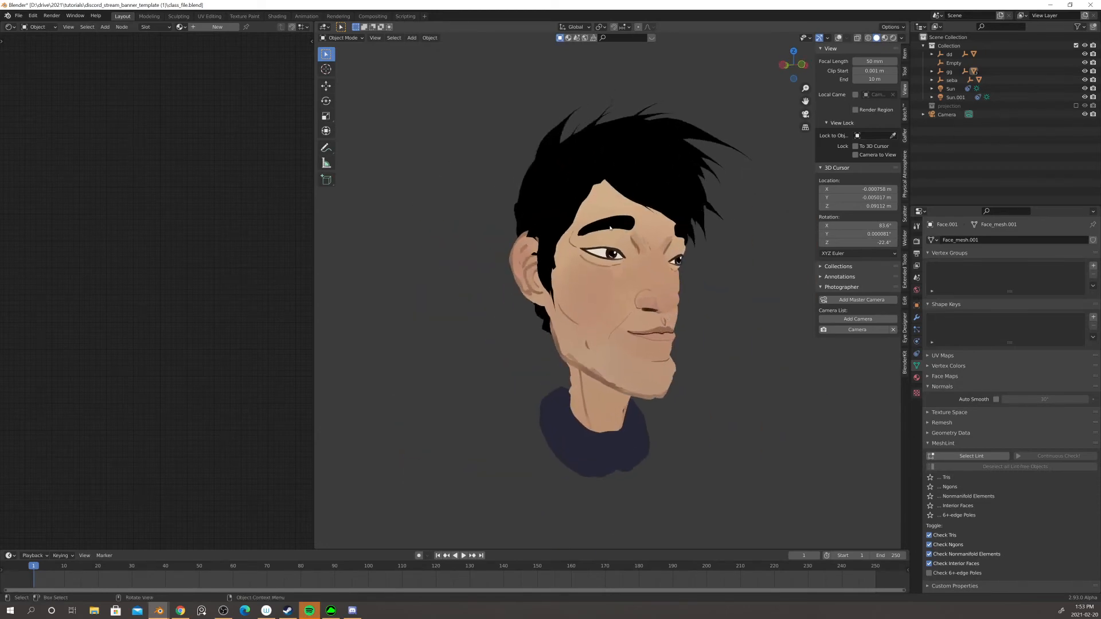
- Reveal the isolated Face copy in the outliner and set the solid viewport lighting to Studio
middle_drag(653, 210, 647, 216)
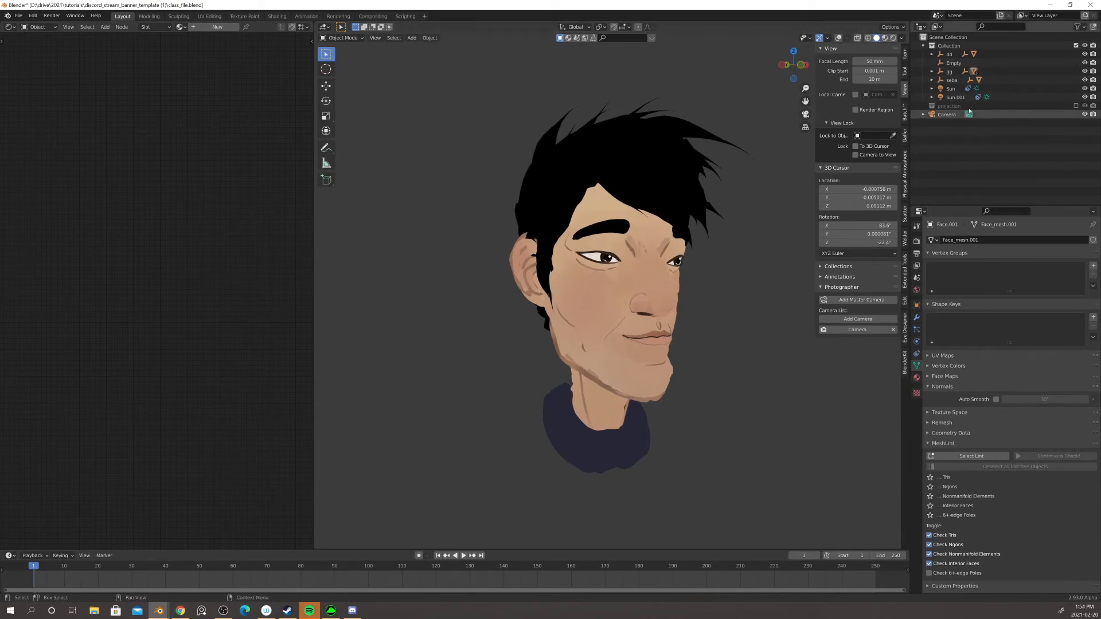
key(KP_Decimal)
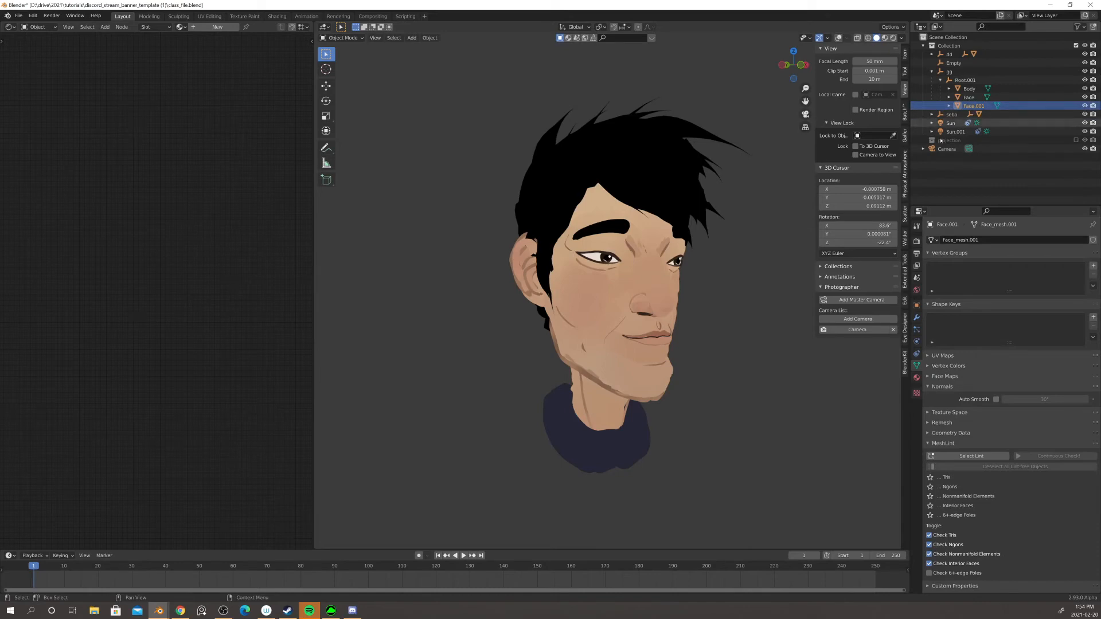
middle_drag(750, 228, 756, 226)
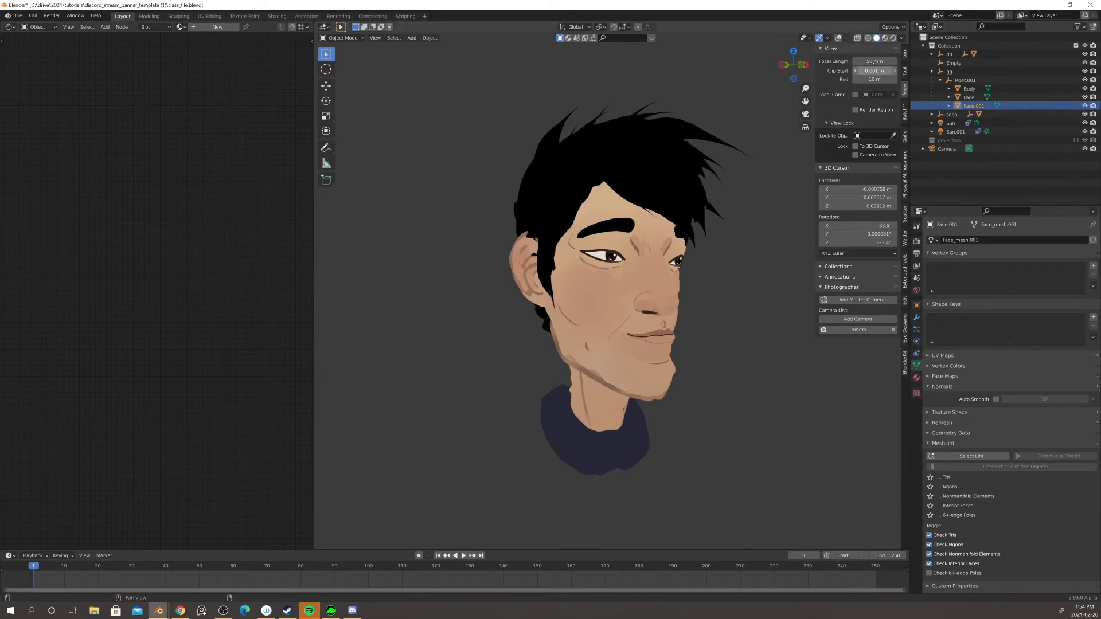
click(900, 39)
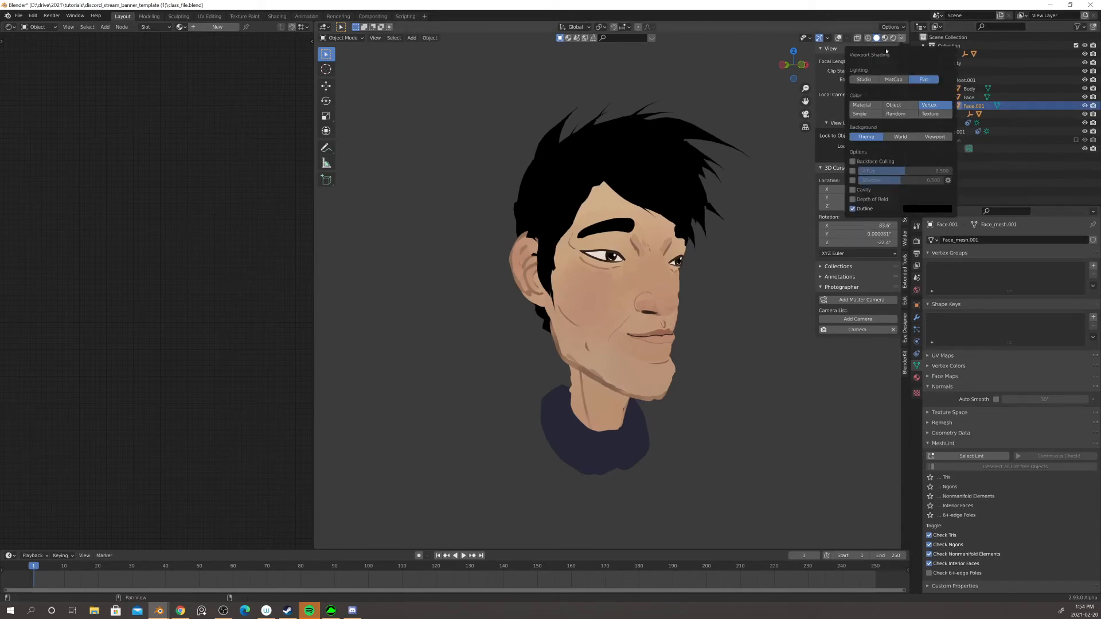
click(865, 79)
middle_drag(663, 285, 749, 286)
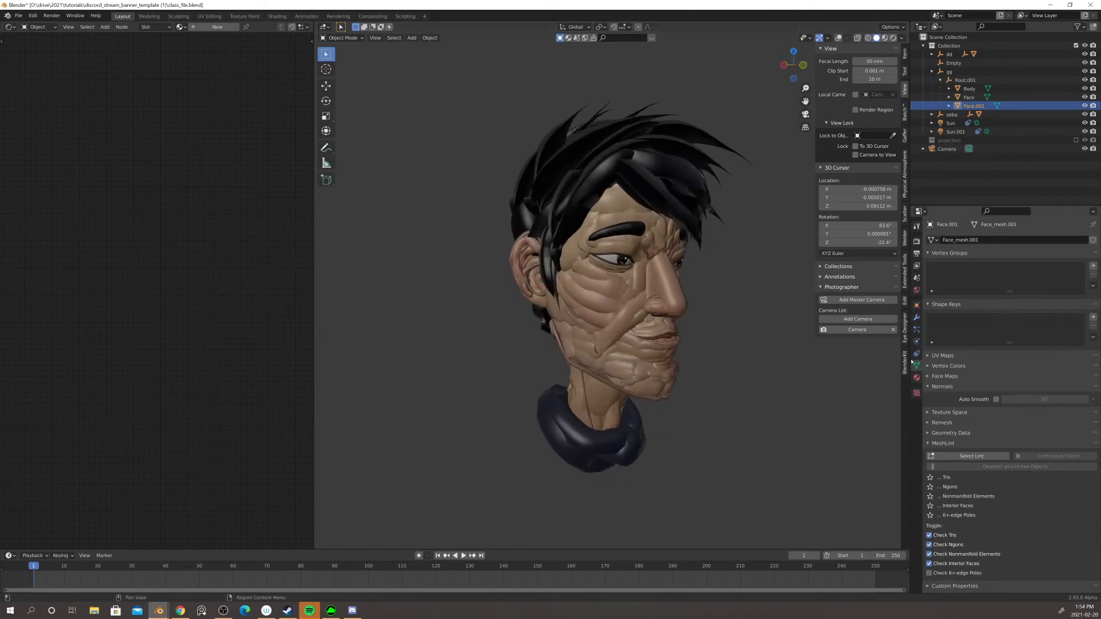
- Add a Remesh modifier to the Face copy in Voxel mode with a 0.0001 m voxel size and Smooth Shading enabled
click(916, 317)
click(940, 239)
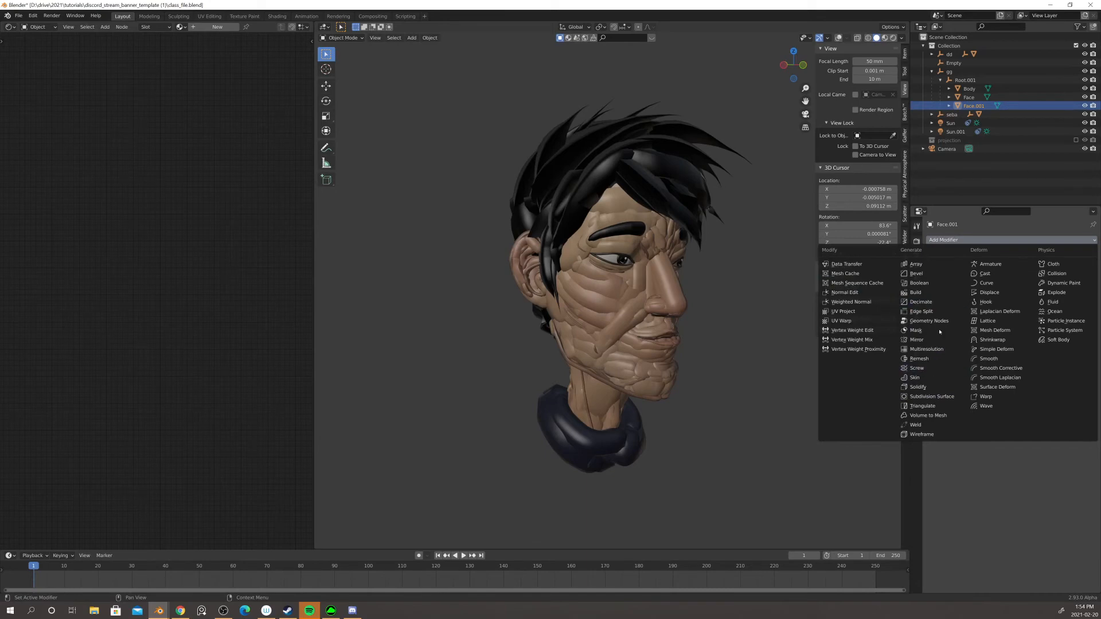
click(919, 358)
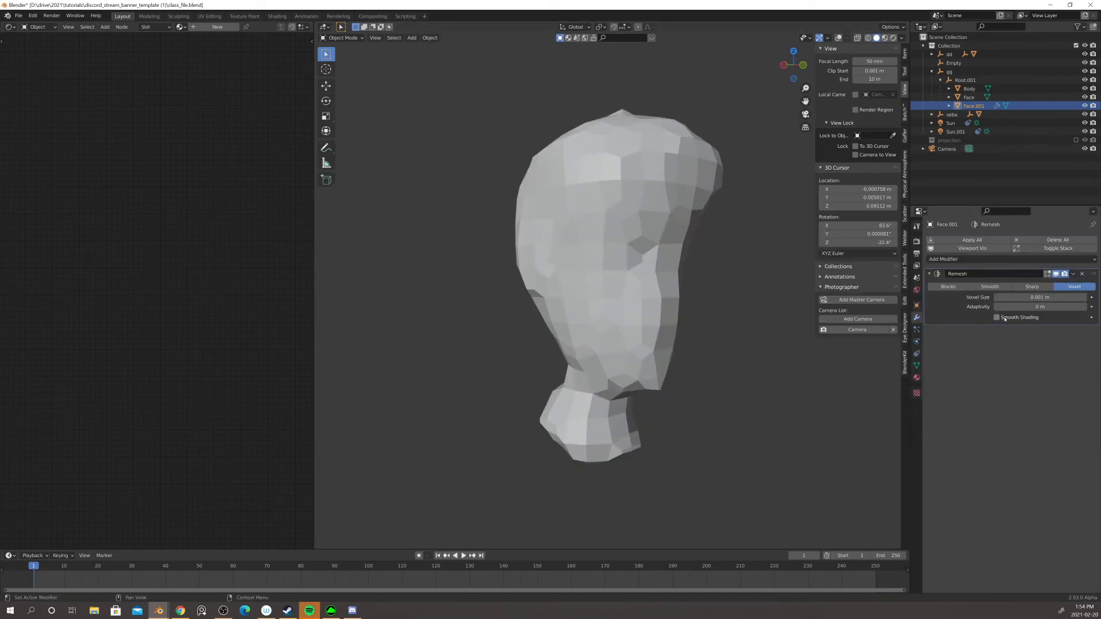
click(1032, 297)
key(Return)
key(Return)
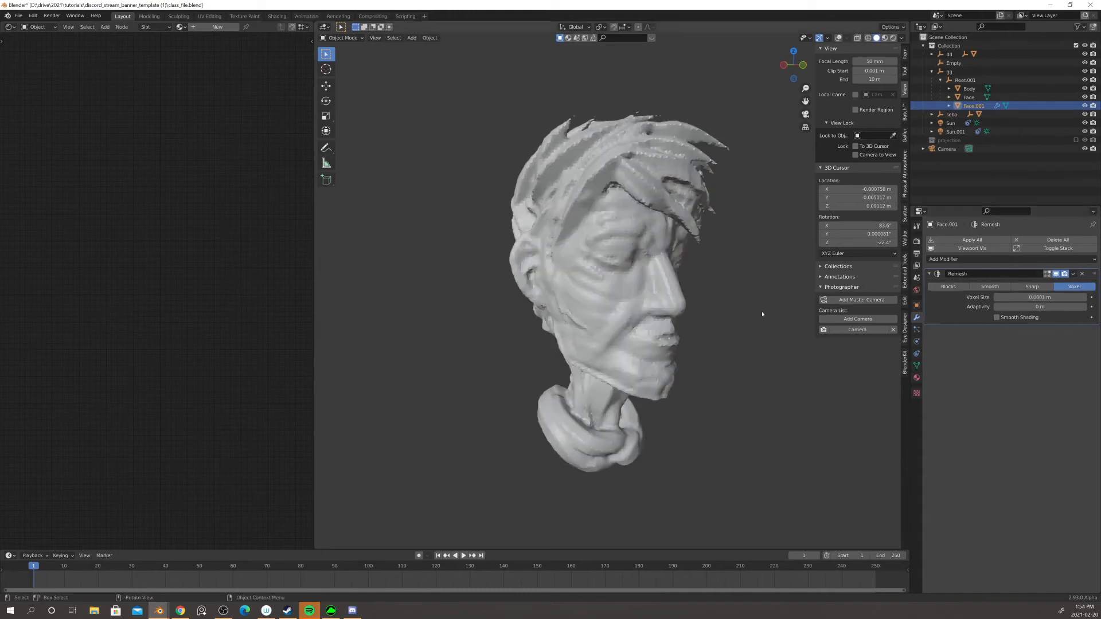
click(996, 318)
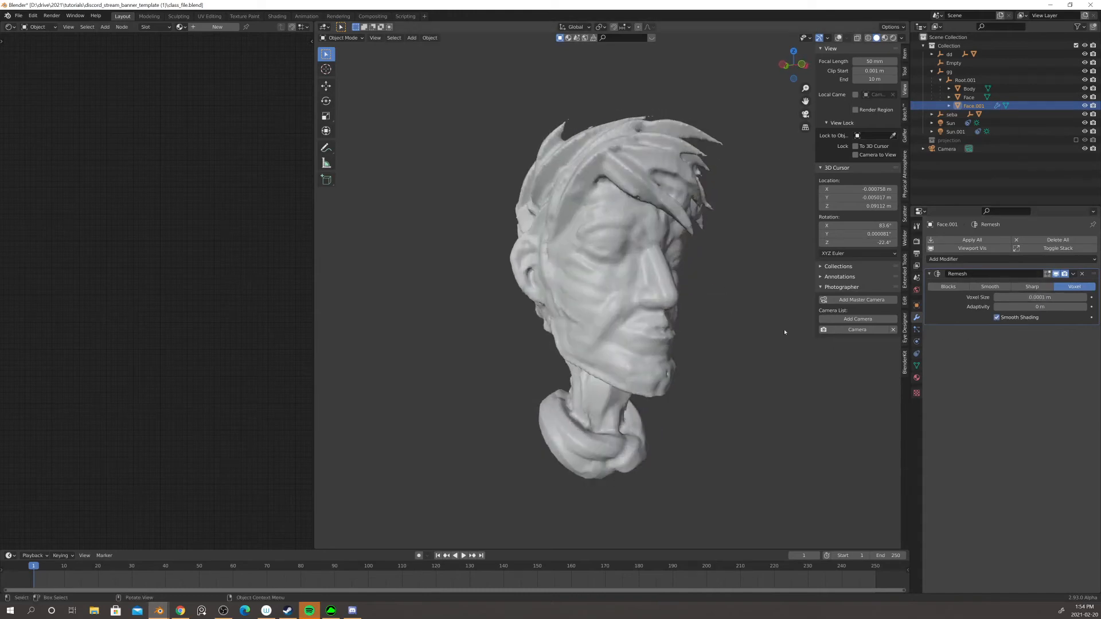
mouse_move(729, 299)
middle_down()
mouse_move(717, 302)
mouse_move(715, 236)
mouse_move(744, 236)
mouse_move(628, 235)
mouse_move(659, 161)
mouse_move(634, 194)
mouse_move(635, 146)
middle_up()
scroll(661, 151, up, 5)
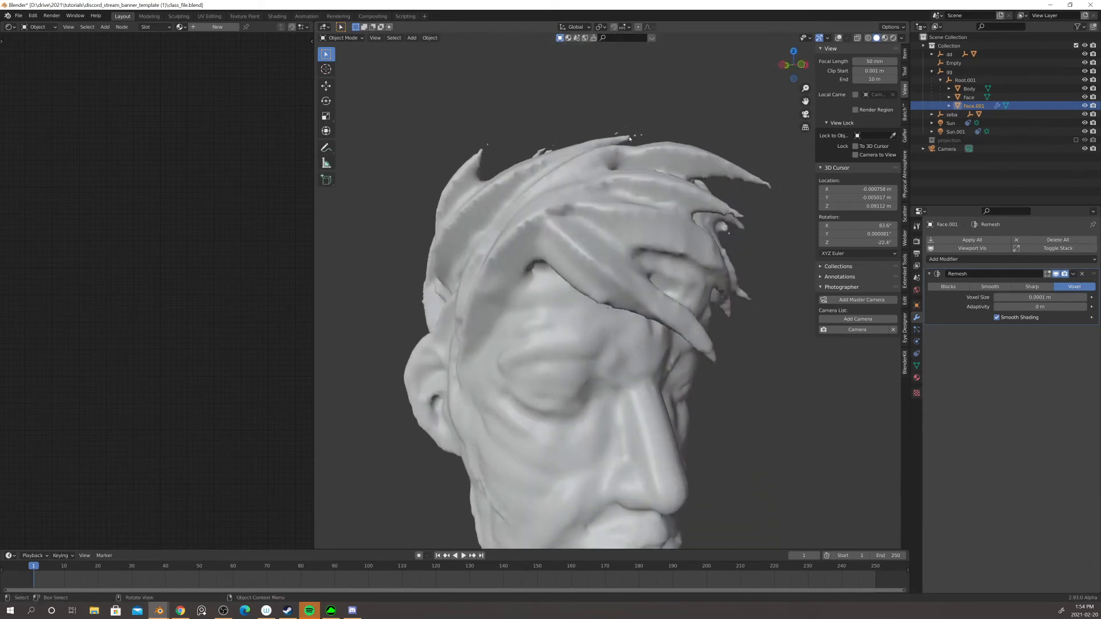
middle_drag(637, 190, 618, 239)
scroll(682, 238, down, 3)
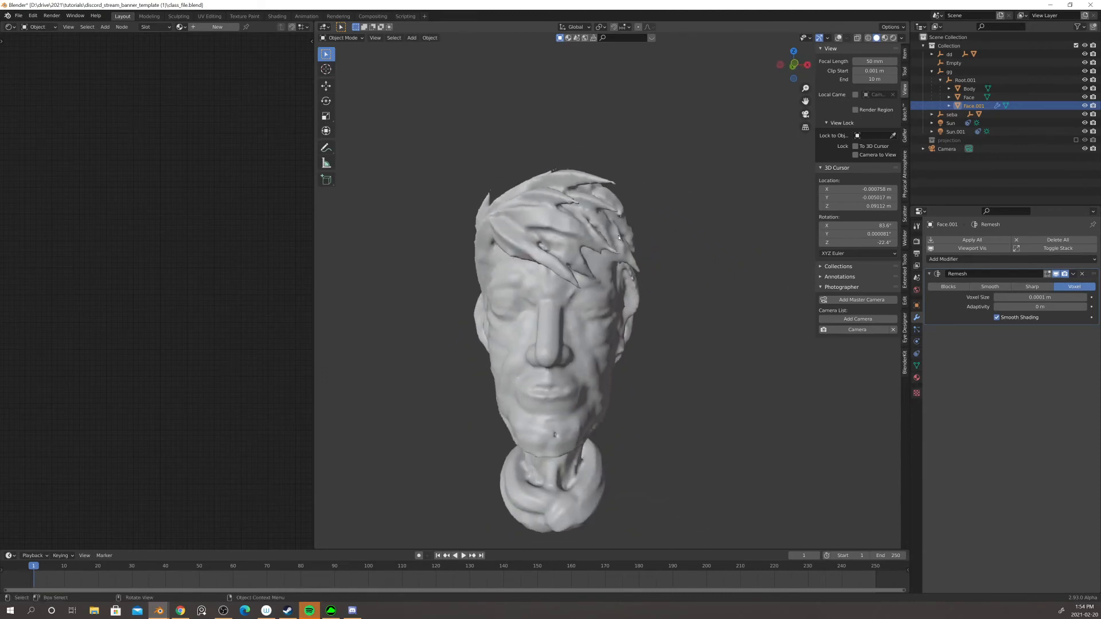
- Try a finer Remesh voxel size of 0.00005 m on the head, and set it back to 0.0001 m
click(1035, 297)
click(1012, 296)
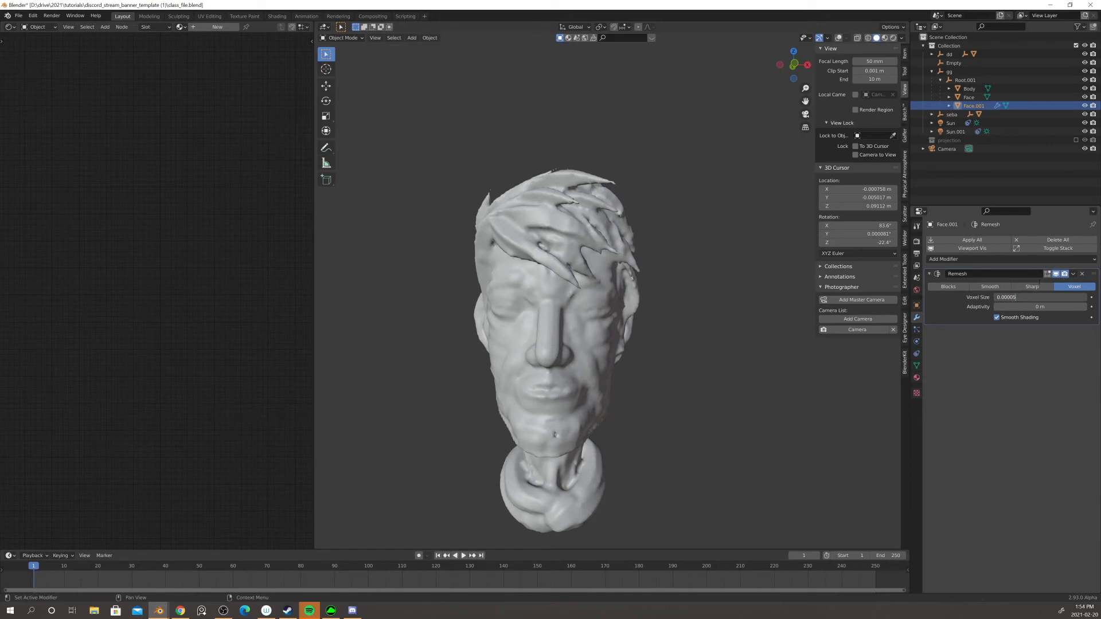
key(Return)
middle_drag(730, 344, 544, 339)
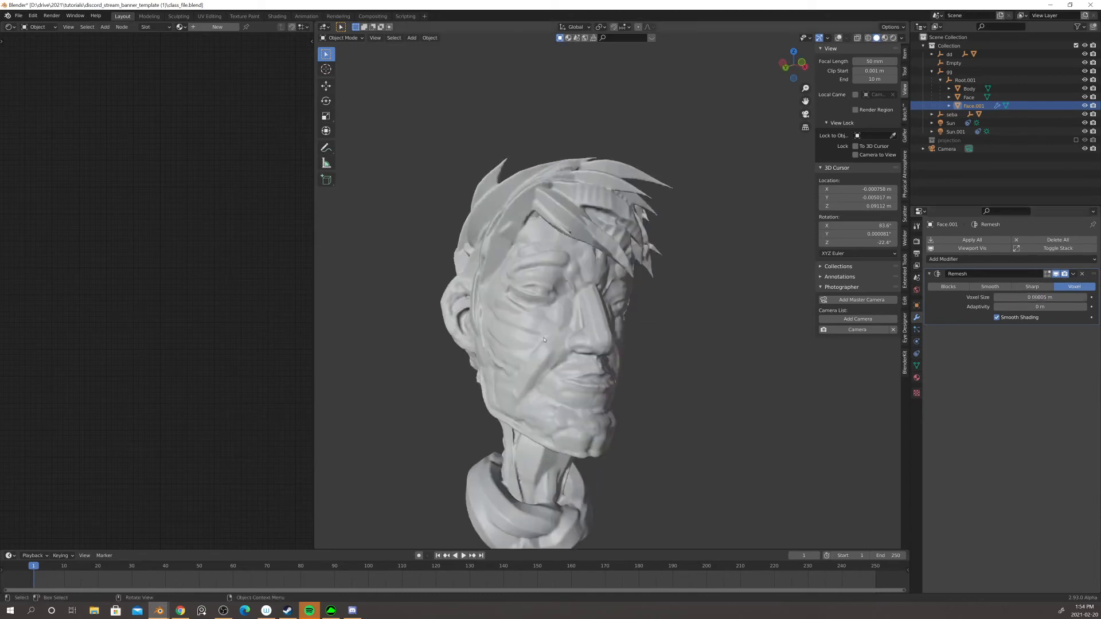
click(1022, 297)
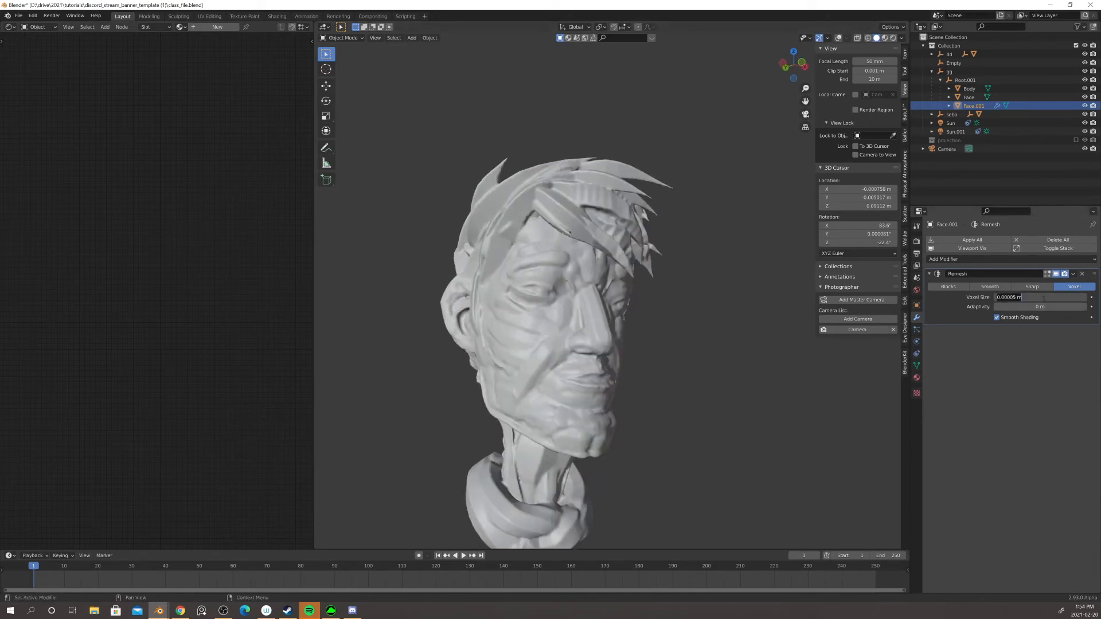
drag(1023, 297, 1010, 297)
key(Return)
scroll(718, 292, down, 1)
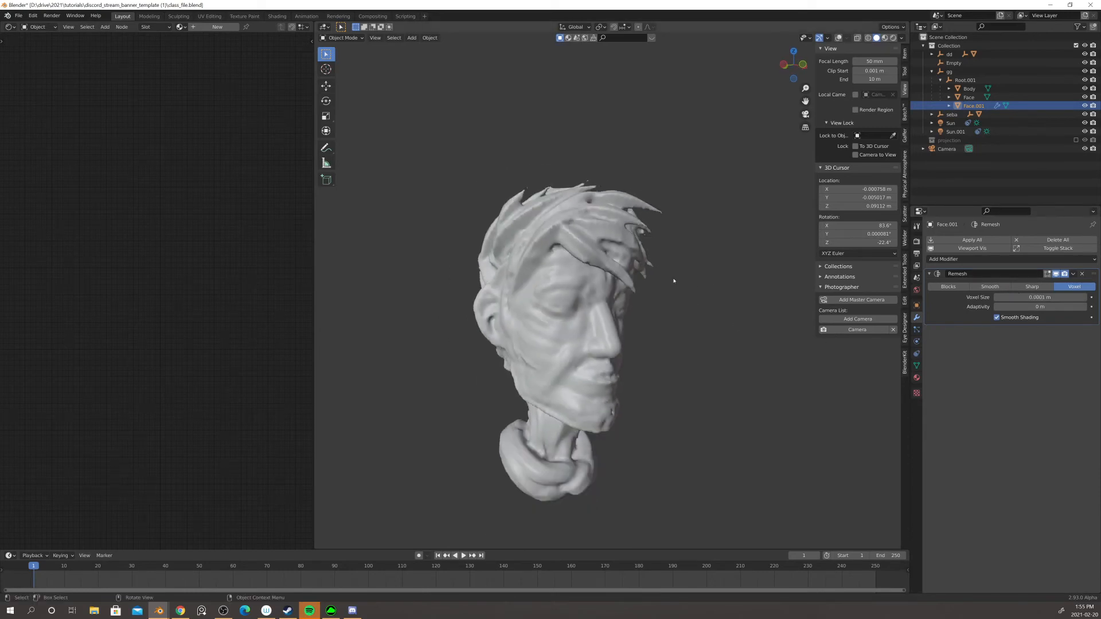
- Examine the remeshed head's face, hair and chin surfaces up close and from several angles
middle_drag(700, 232, 749, 228)
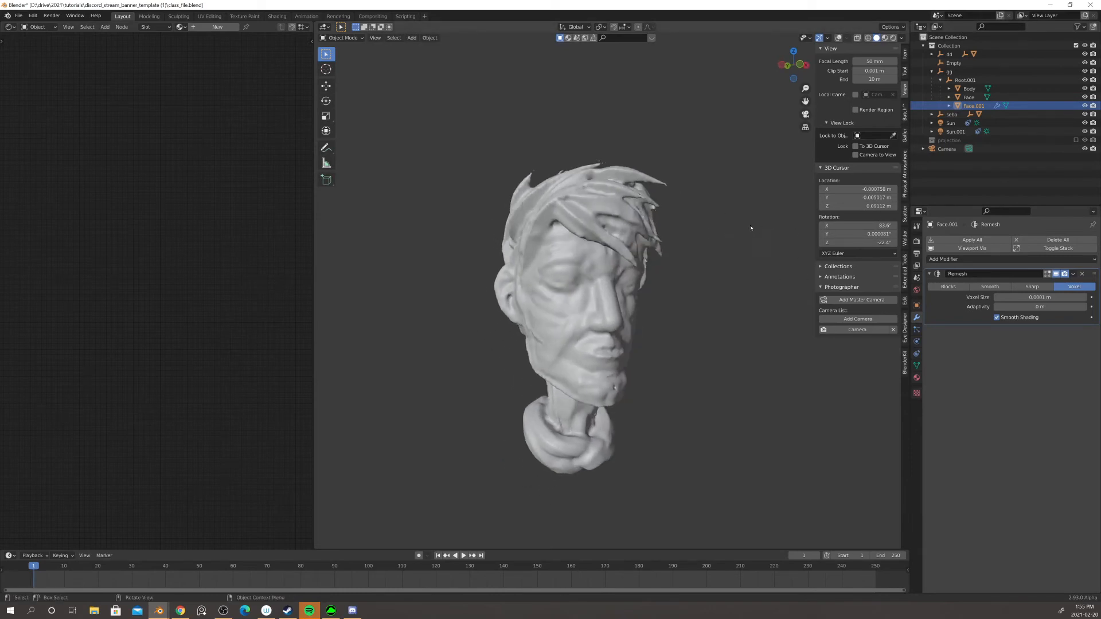
scroll(600, 257, up, 5)
middle_drag(473, 208, 484, 191)
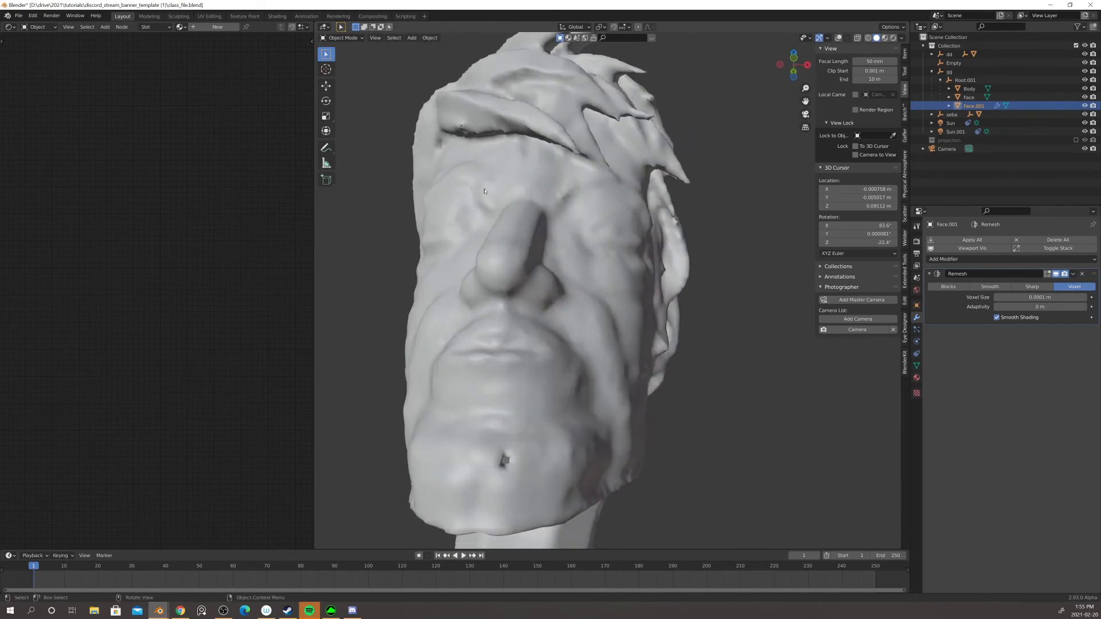
middle_drag(482, 252, 533, 240)
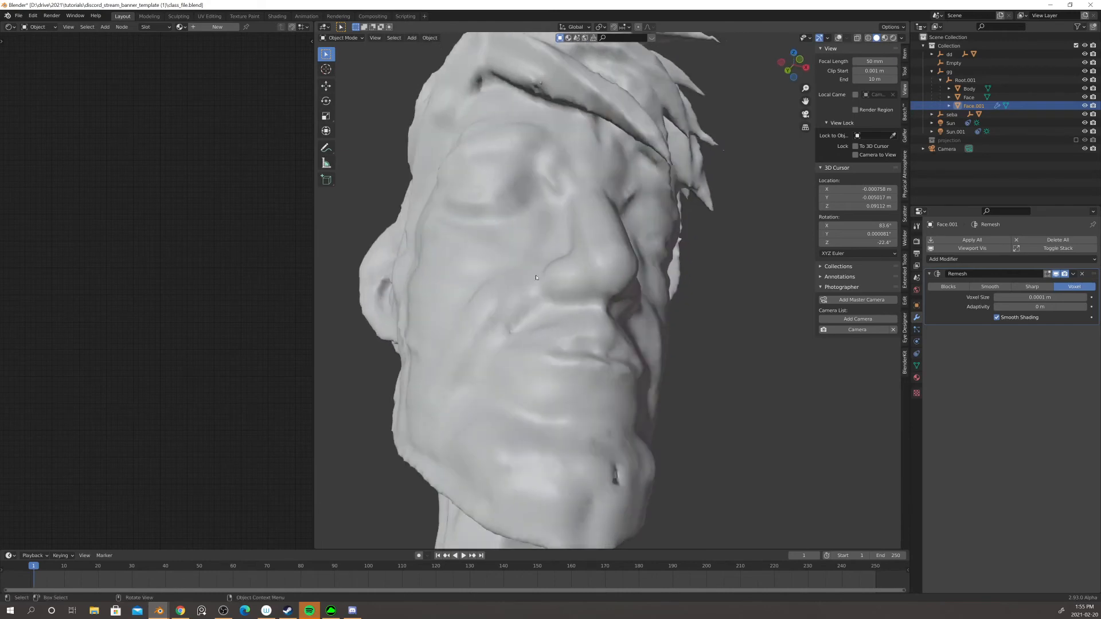
scroll(536, 277, down, 4)
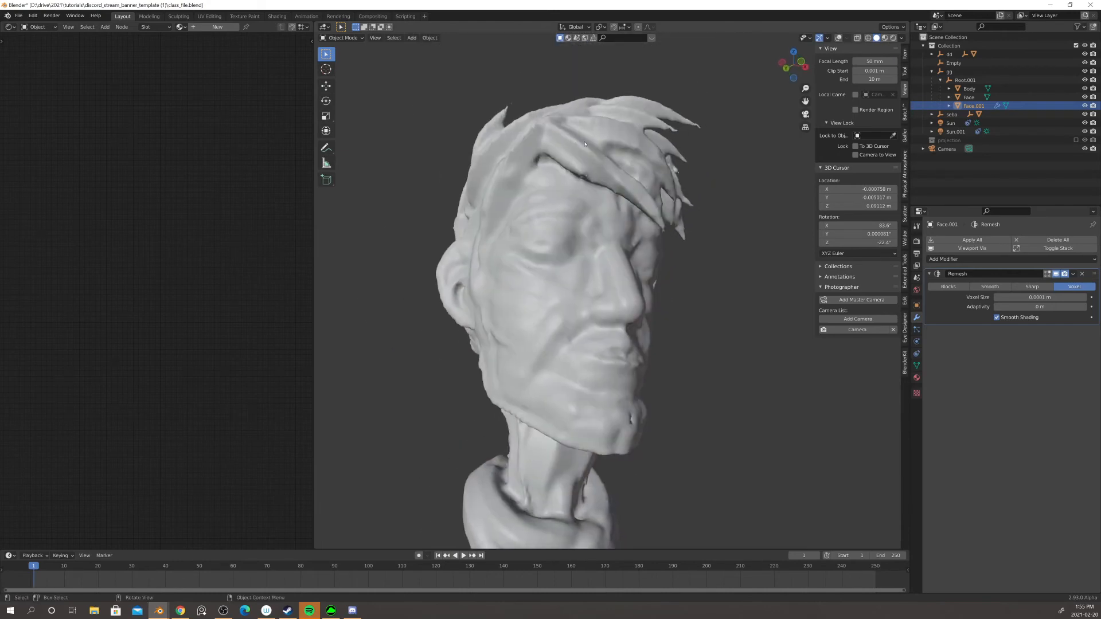
middle_drag(584, 144, 594, 163)
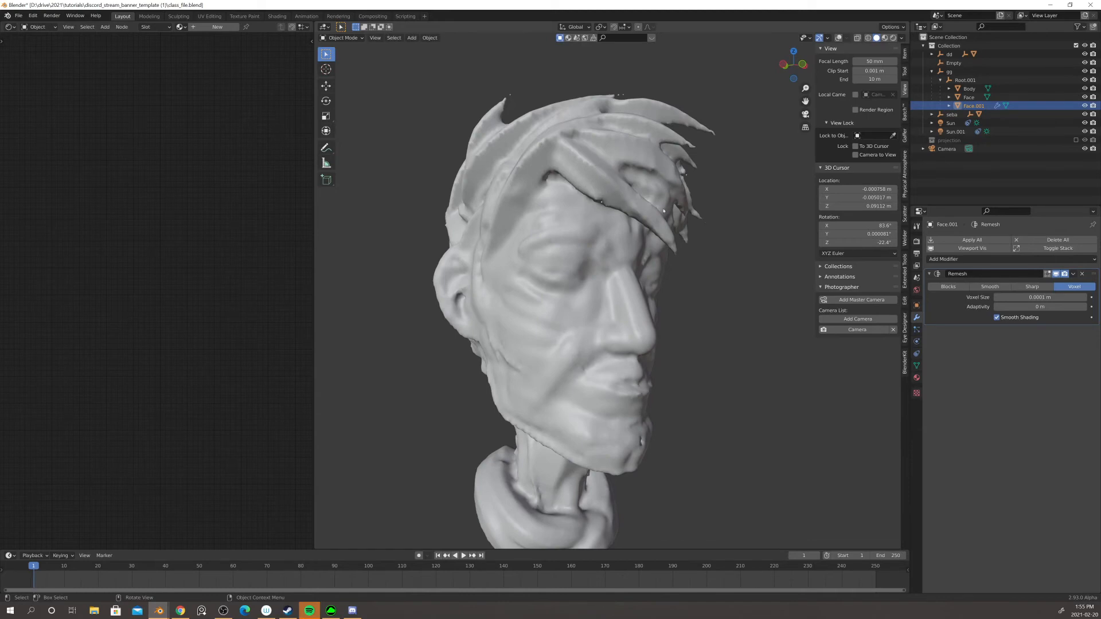
scroll(587, 287, down, 2)
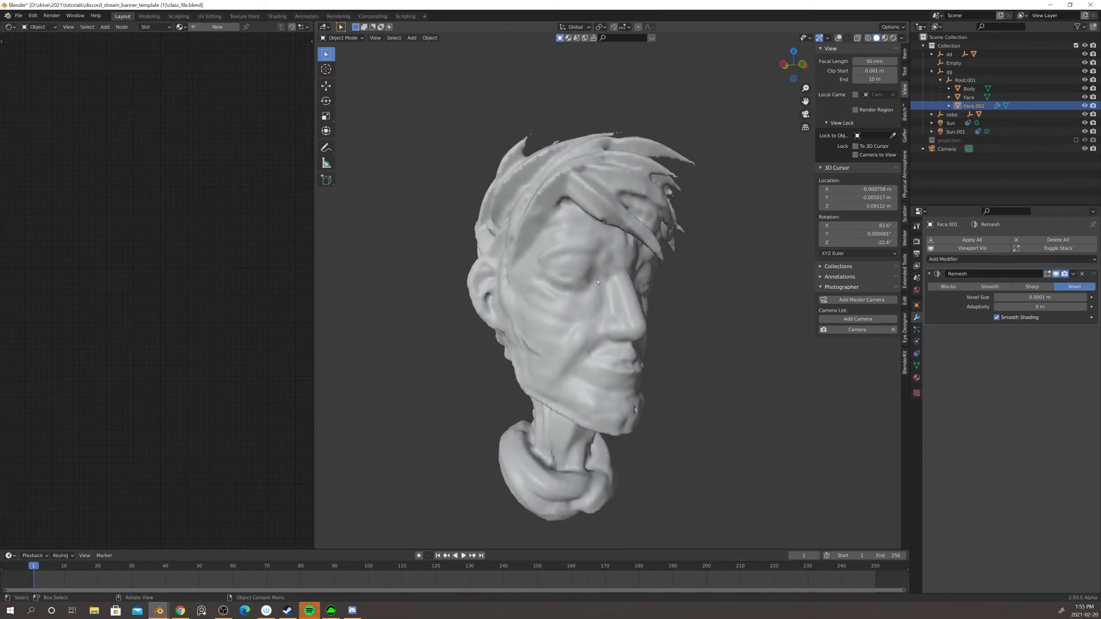
middle_drag(611, 256, 623, 229)
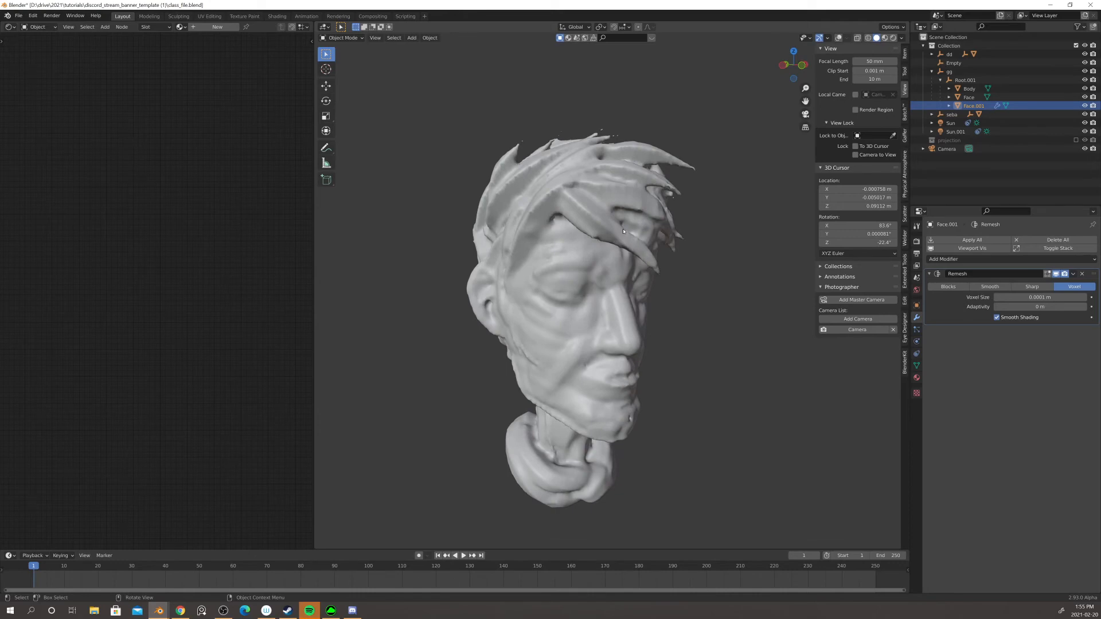
middle_drag(621, 247, 605, 241)
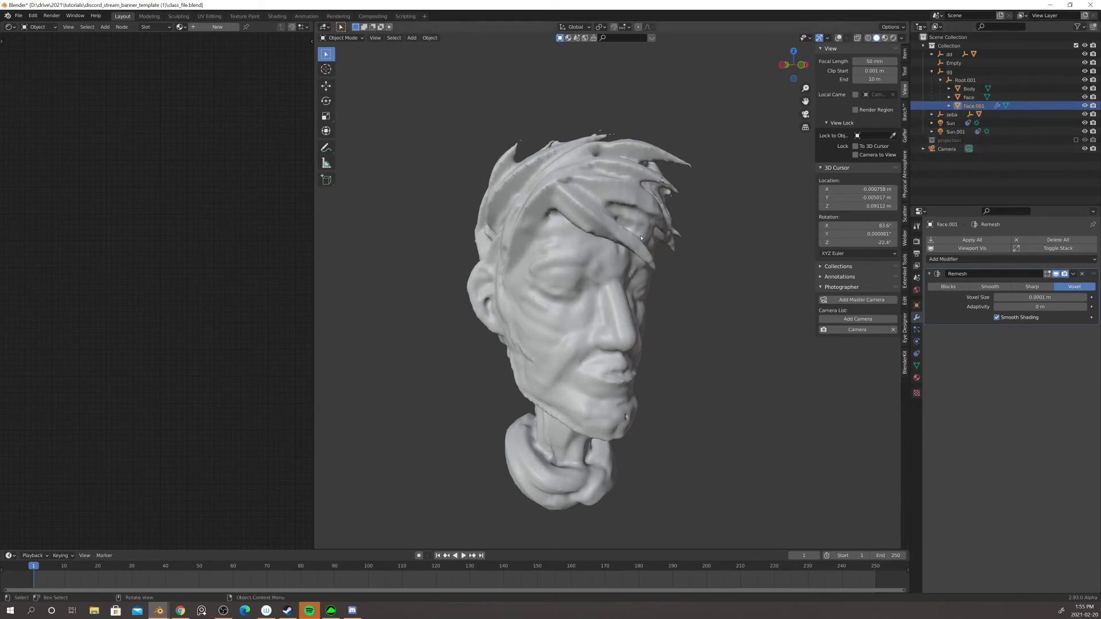
- Leave local view and move the remeshed Face copy into the projection collection
key(m)
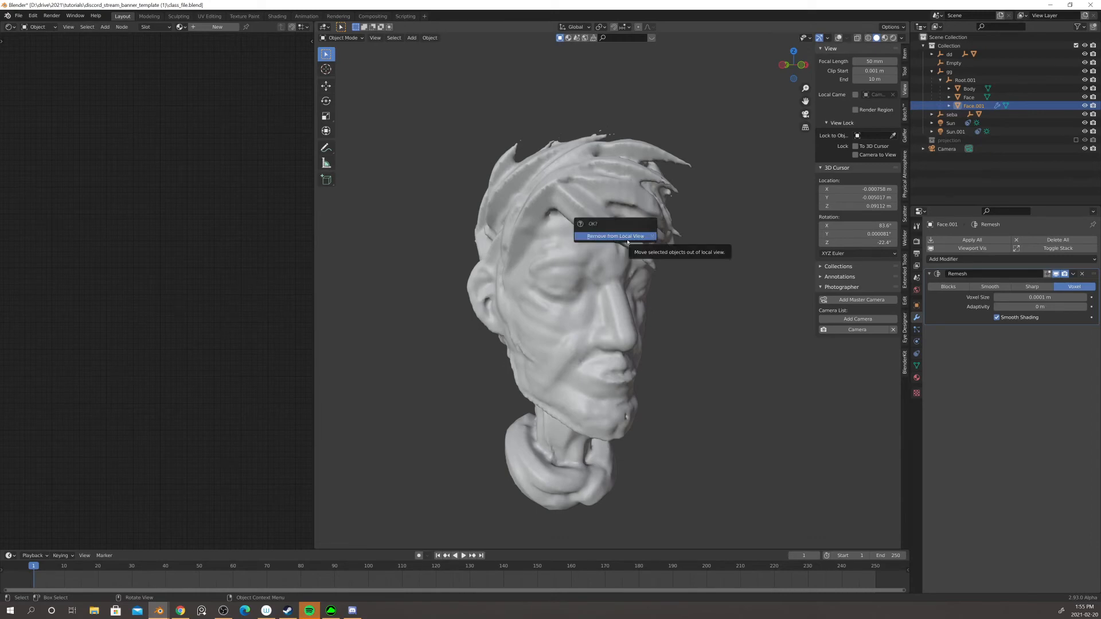
click(627, 242)
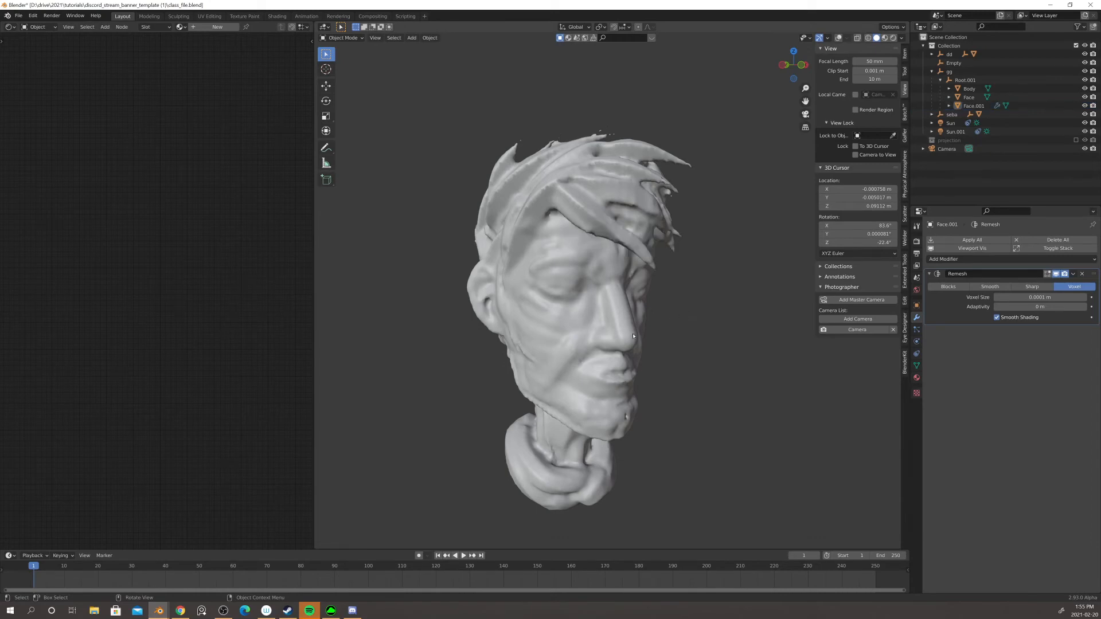
key(KP_Divide)
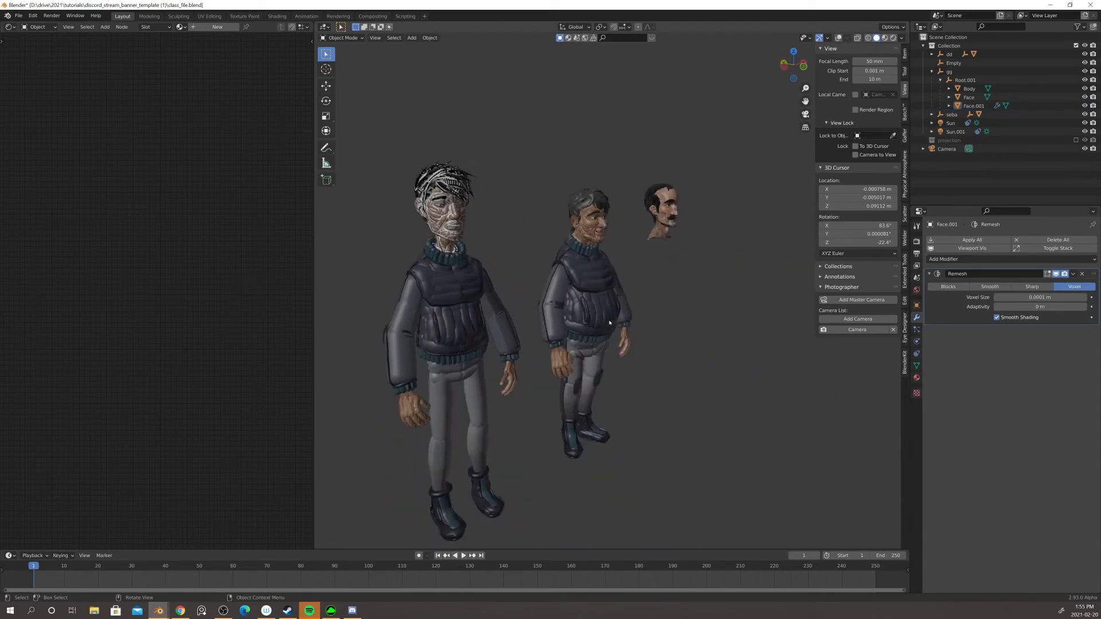
click(451, 201)
click(579, 243)
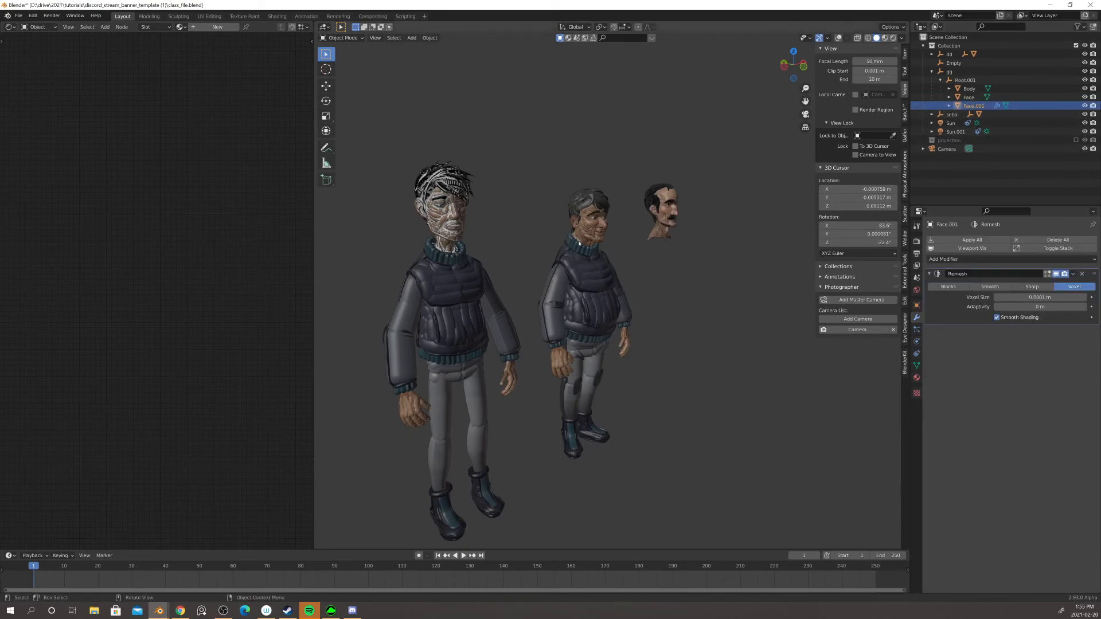
key(m)
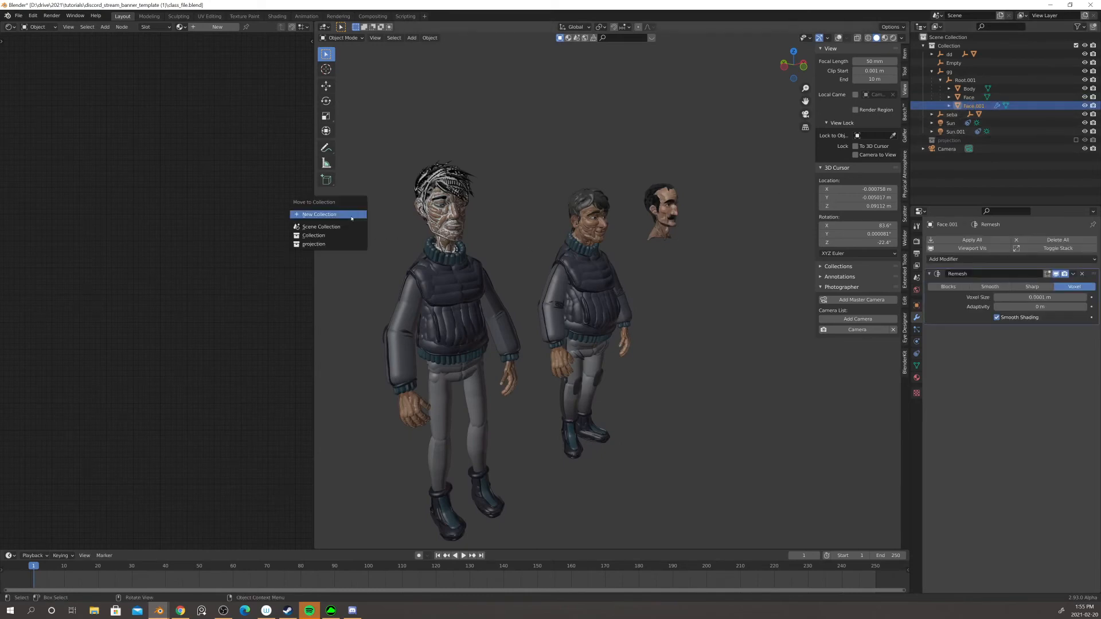
click(332, 244)
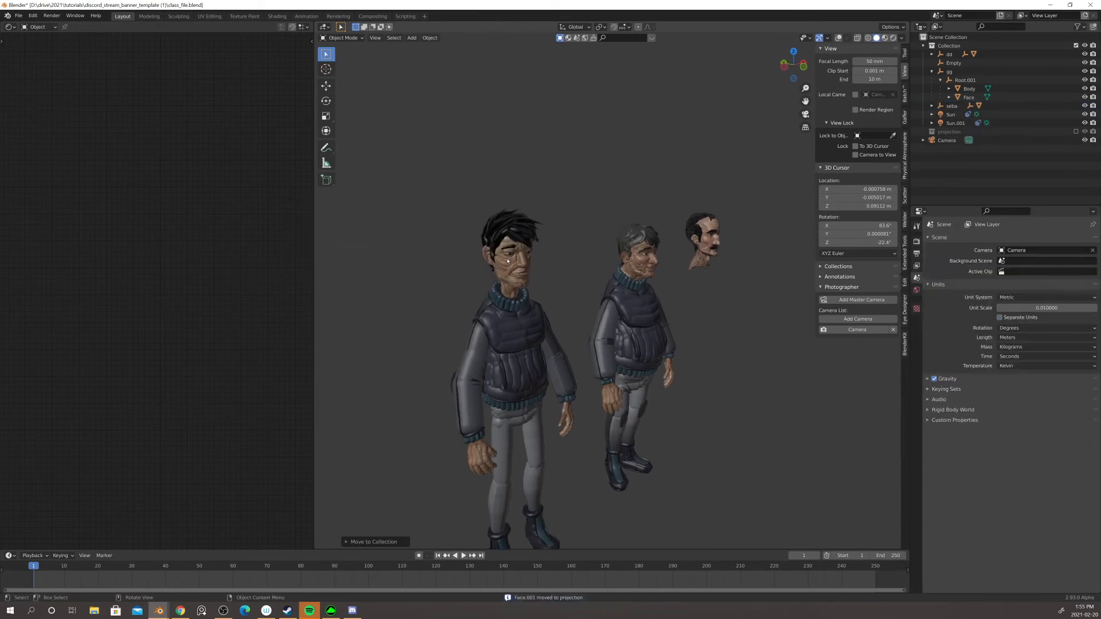
- Select the black-haired character's original Face mesh and enable Auto Smooth for its normals
click(427, 224)
scroll(533, 273, up, 5)
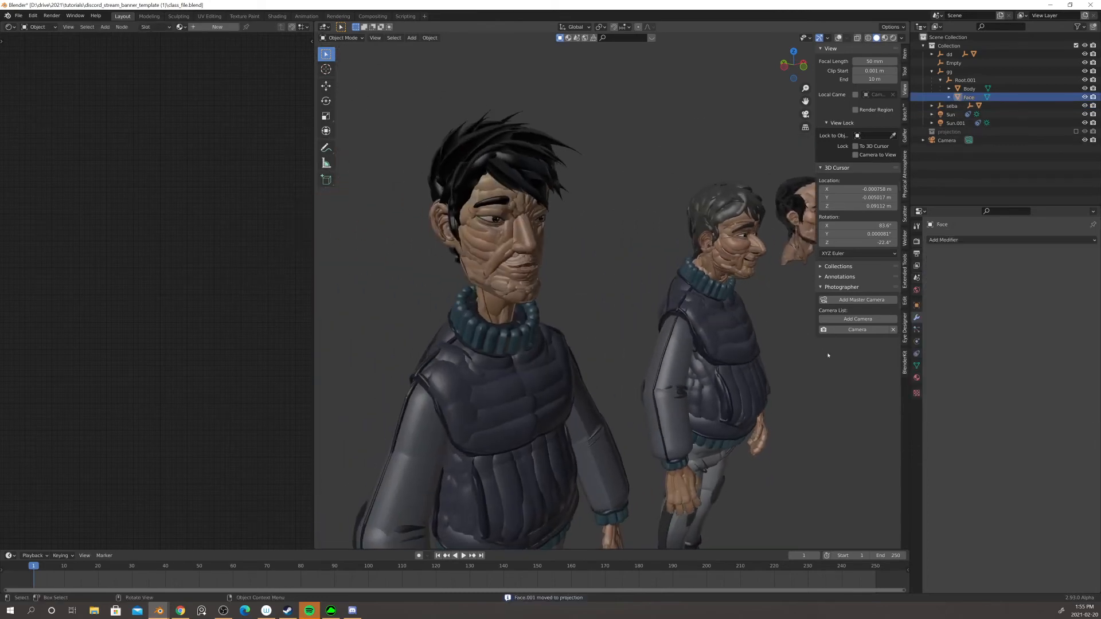
click(916, 366)
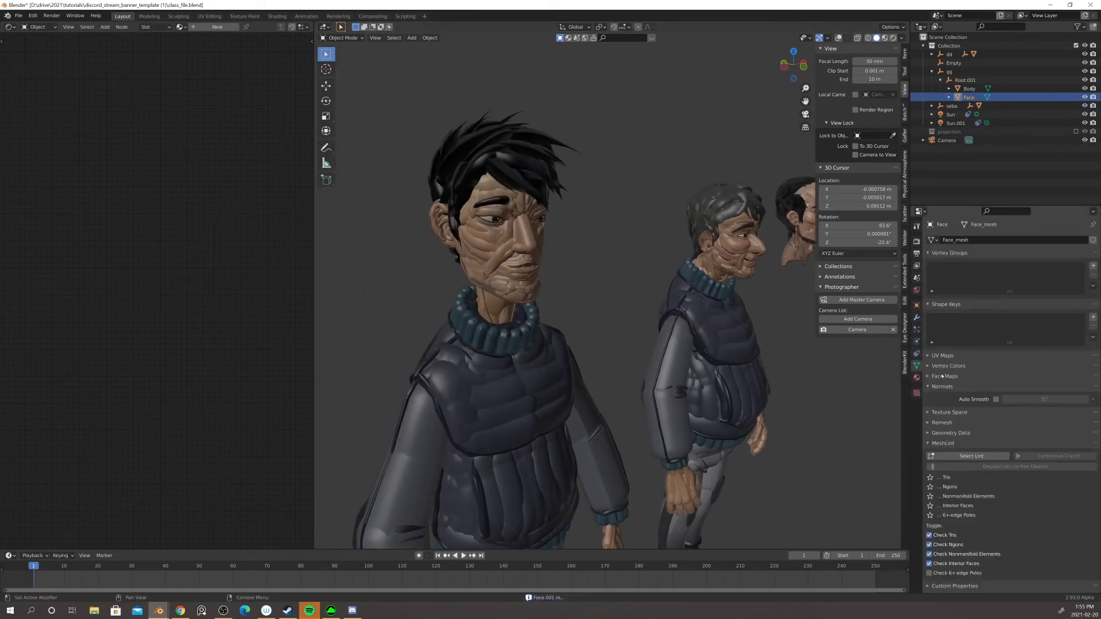
click(996, 399)
middle_drag(659, 331, 612, 256)
- Add a Data Transfer modifier to the original Face mesh with Face.001 as its source
click(916, 317)
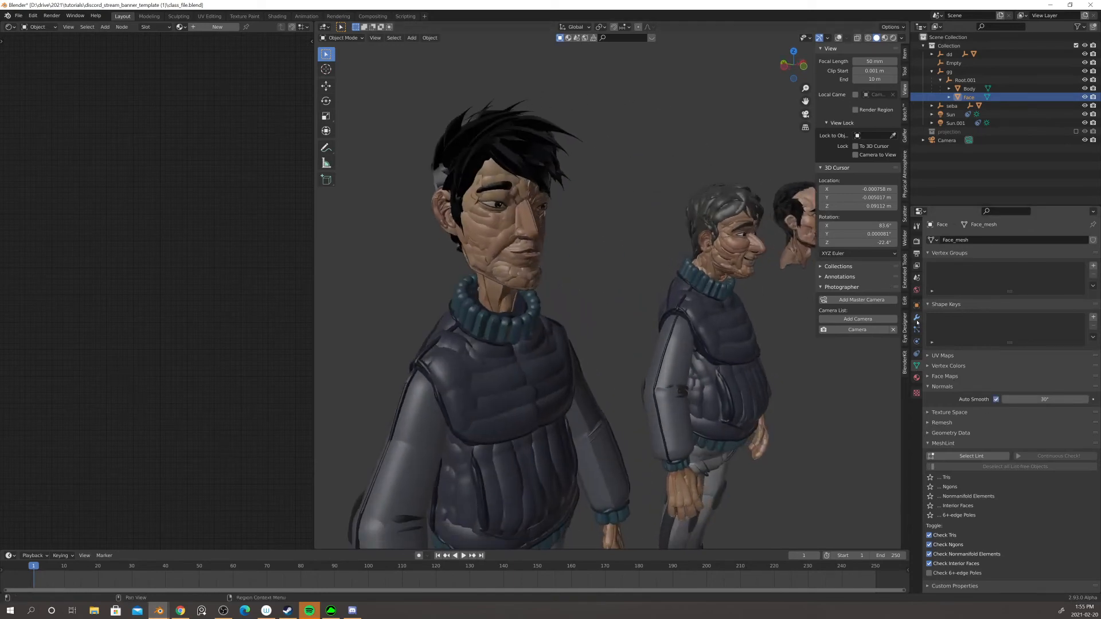
click(952, 240)
click(863, 263)
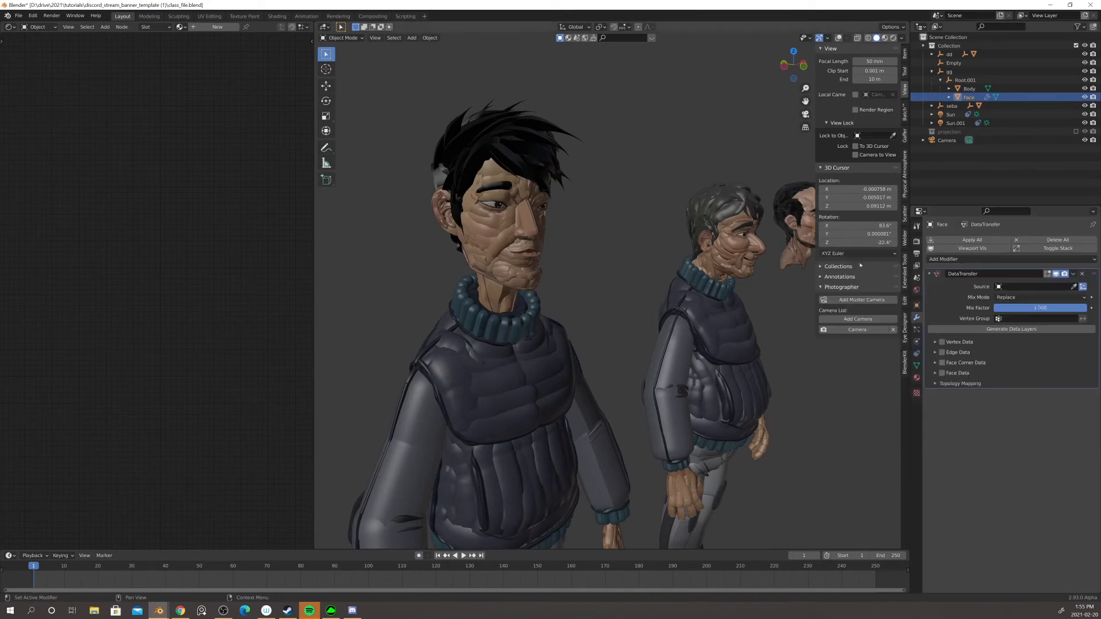
click(1028, 289)
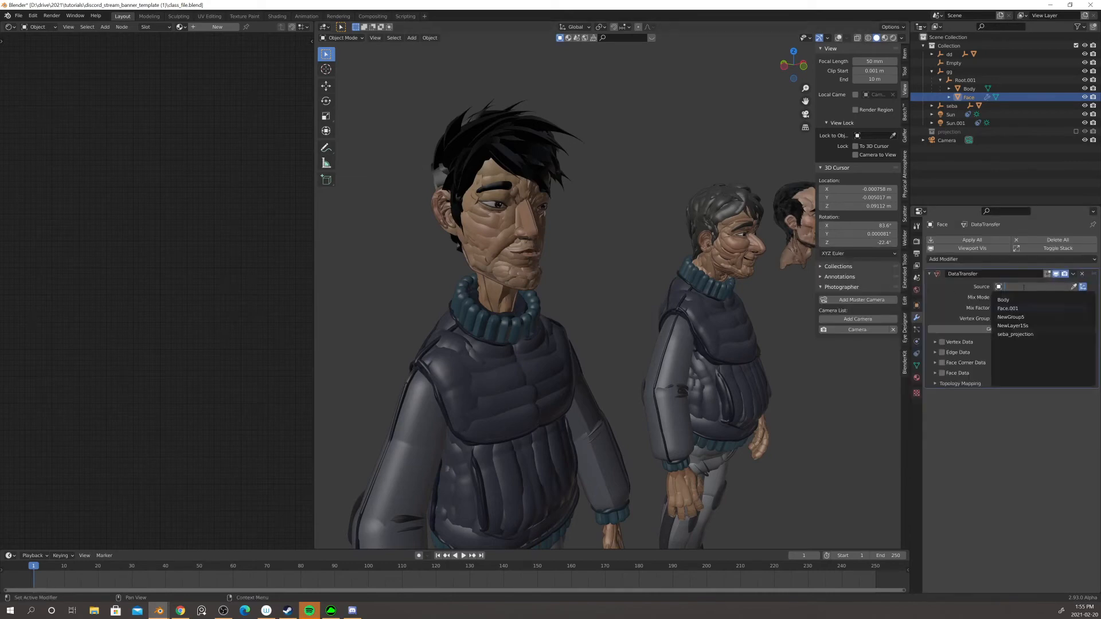
click(1026, 307)
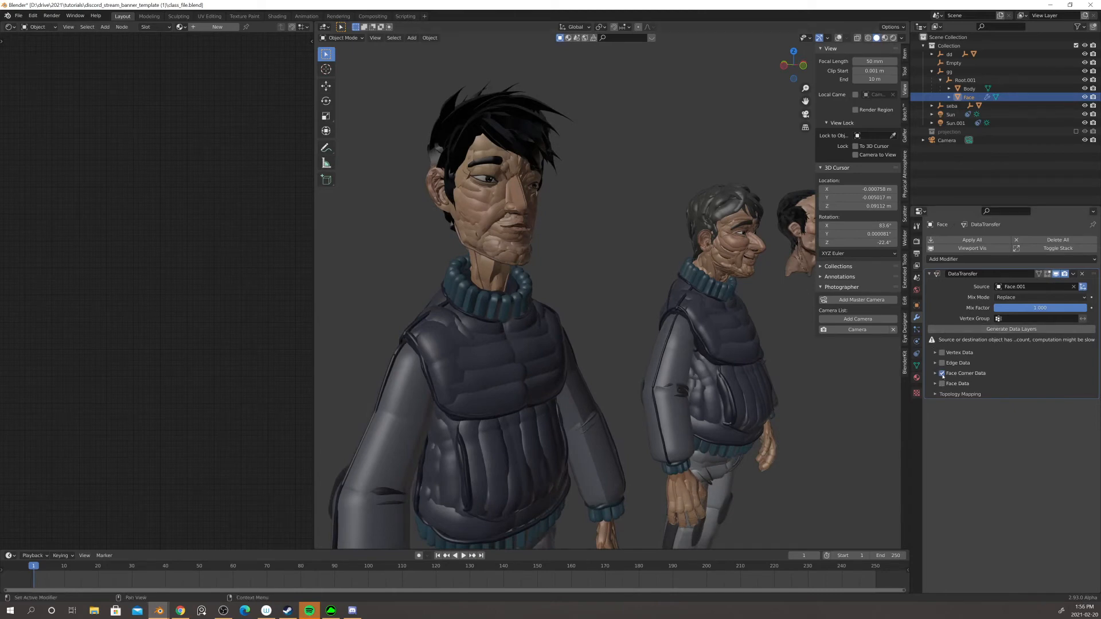
- Set the Data Transfer modifier to transfer face corner custom normals using Projected Face Interpolated mapping
click(936, 376)
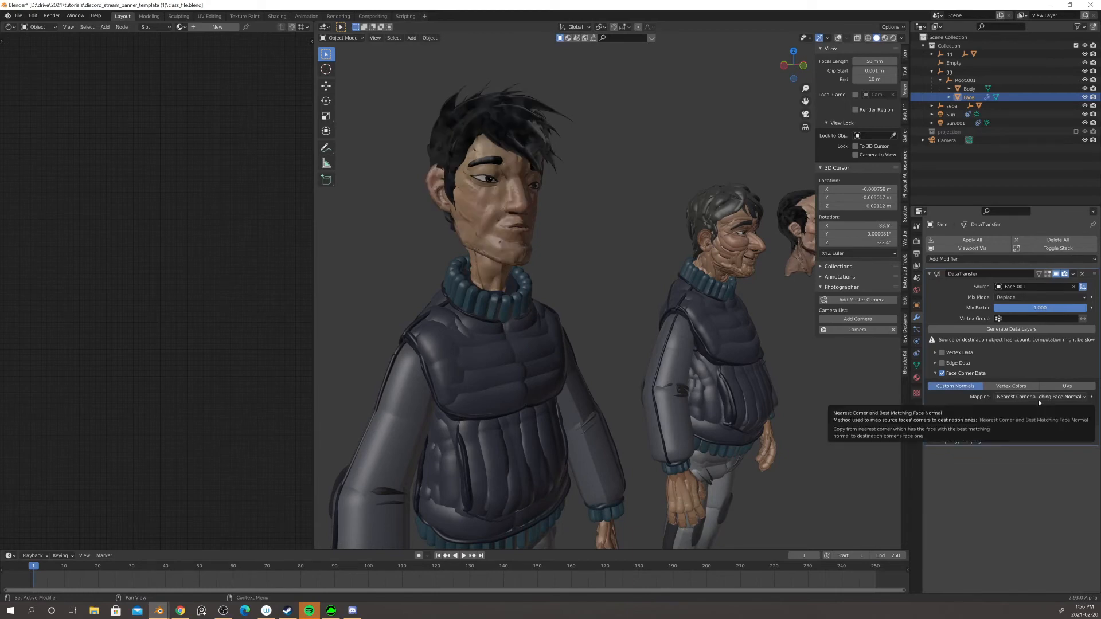
click(1034, 398)
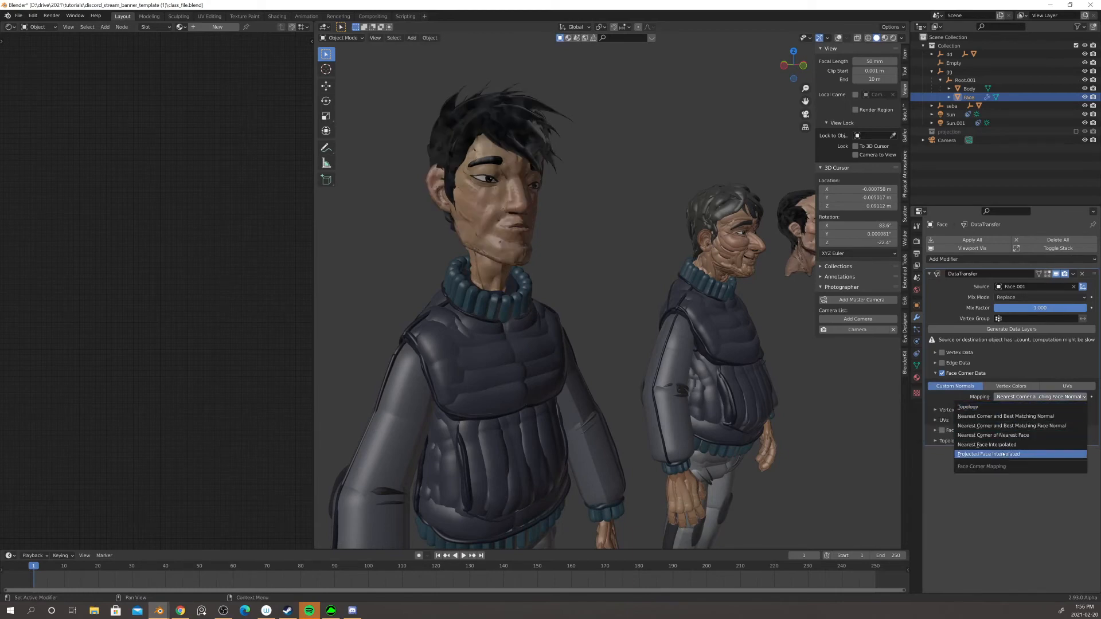
scroll(570, 238, down, 2)
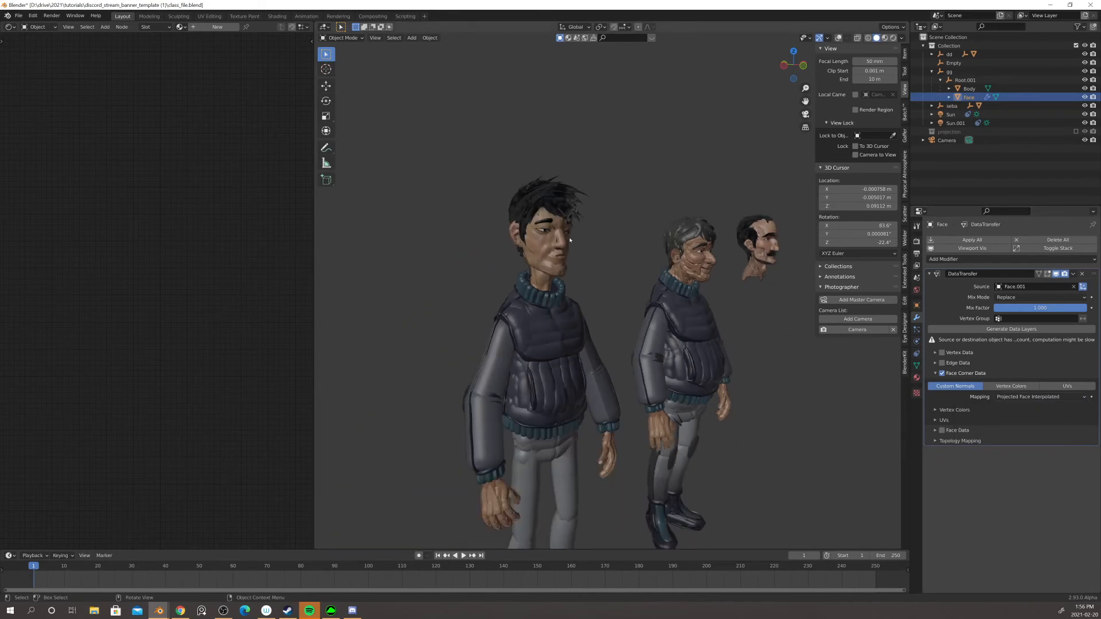
scroll(573, 241, up, 2)
scroll(606, 253, down, 1)
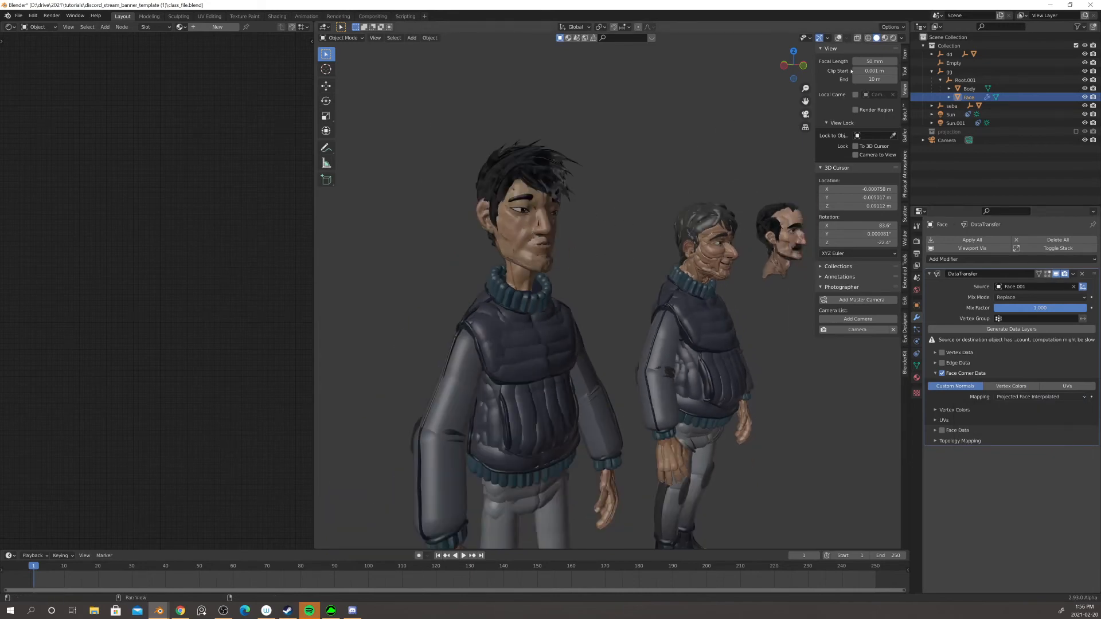
- Switch the viewport to rendered shading and copy Material.001 from the moustached head to the black-haired character's face
click(892, 39)
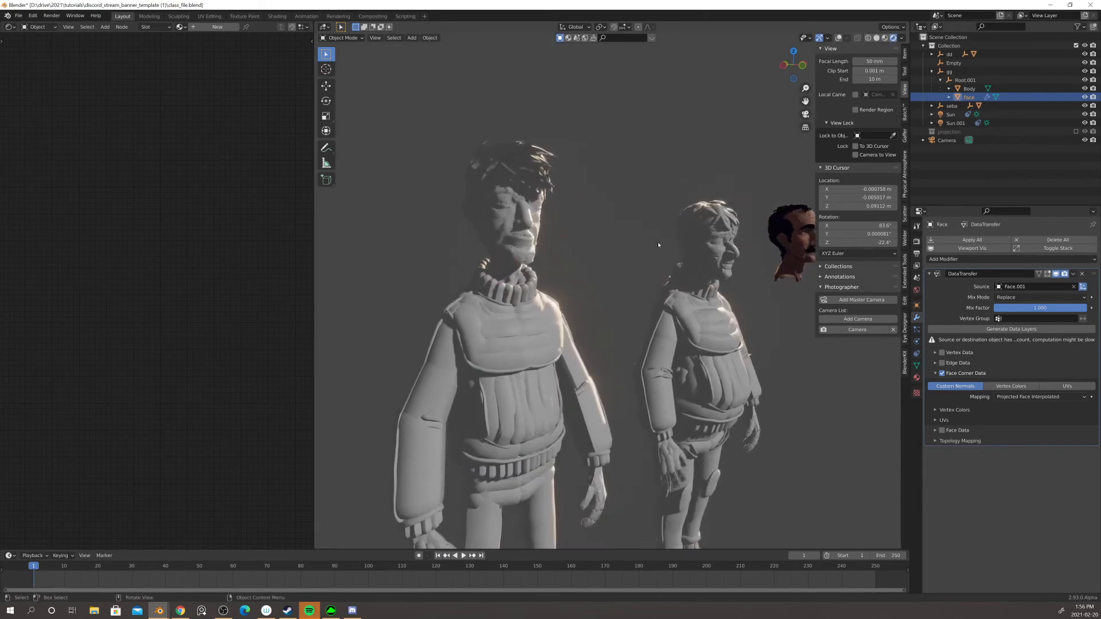
click(777, 248)
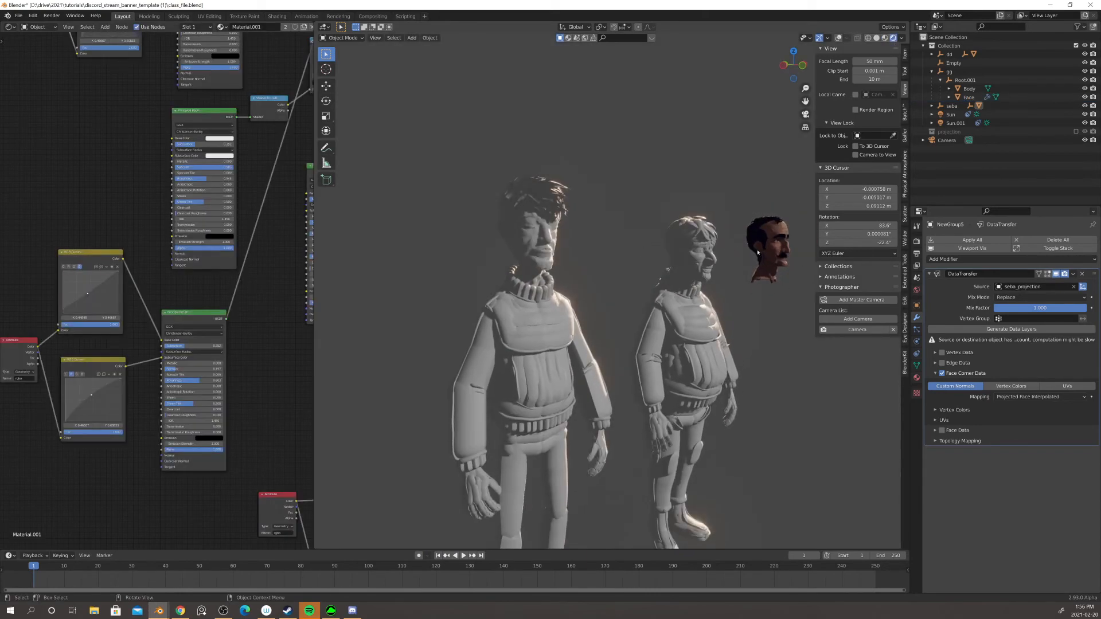
click(542, 250)
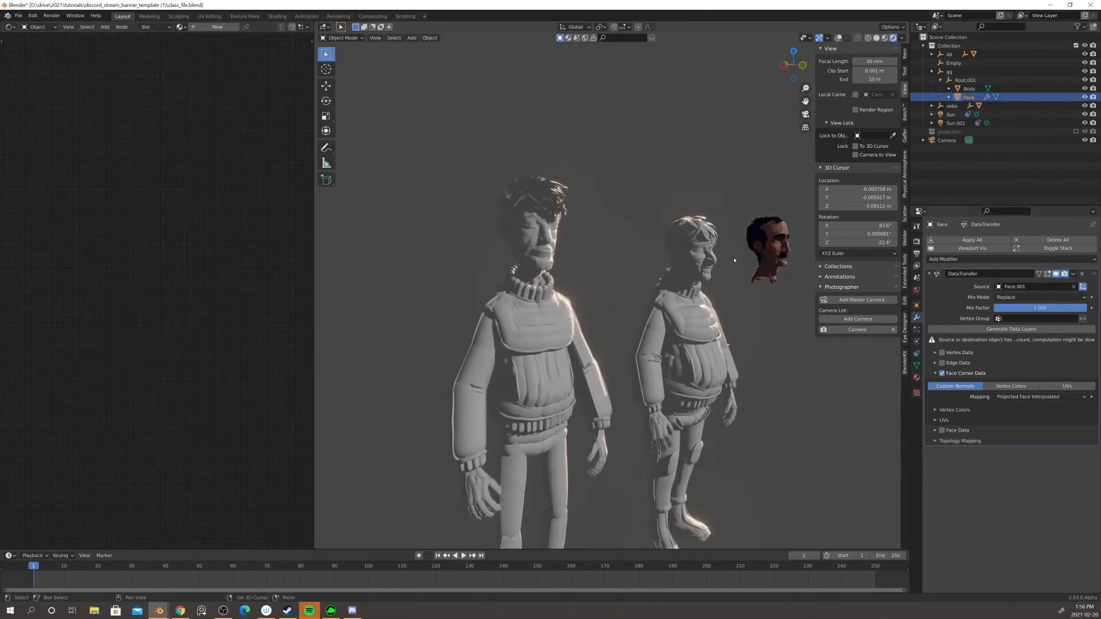
click(679, 270)
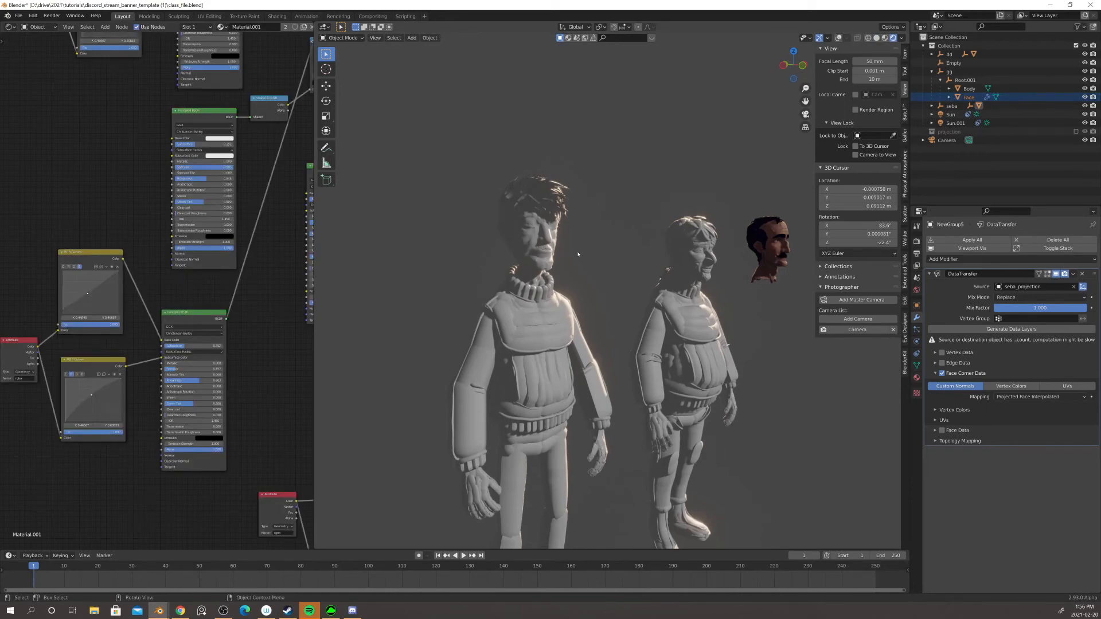
click(916, 377)
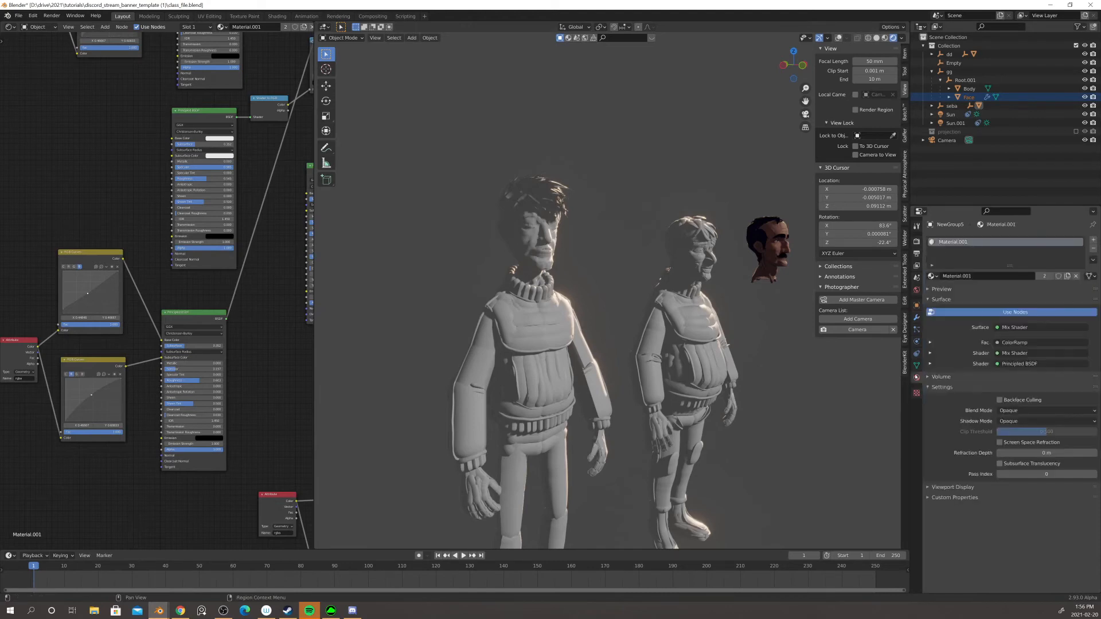
click(1092, 260)
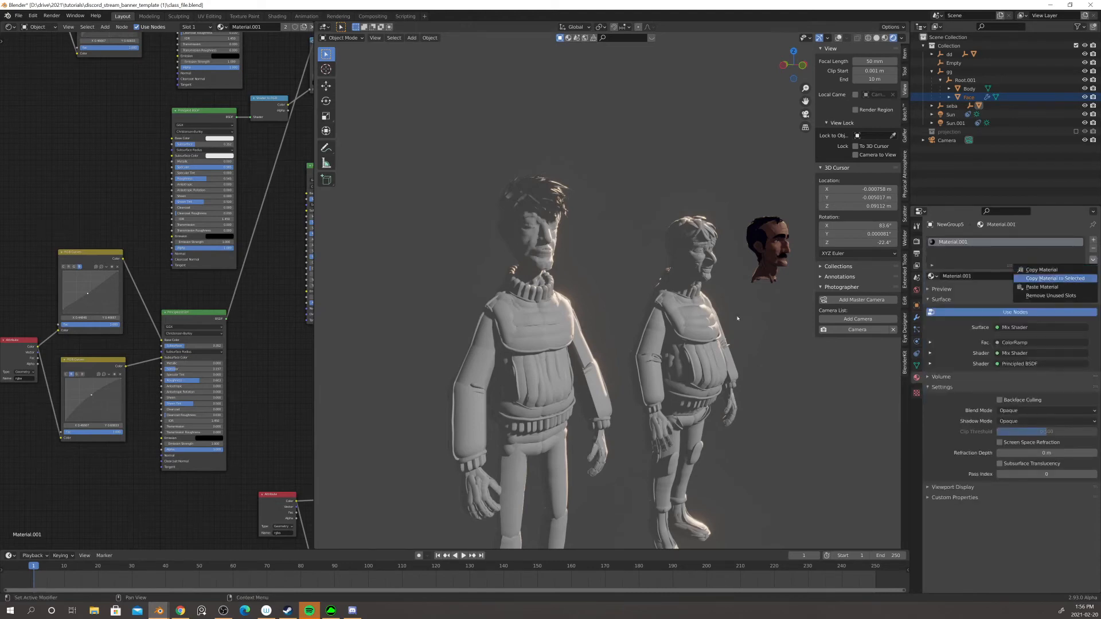
key(Return)
- Examine the shading on the black-haired character's face up close and from different angles
middle_drag(645, 291, 621, 288)
scroll(642, 303, up, 4)
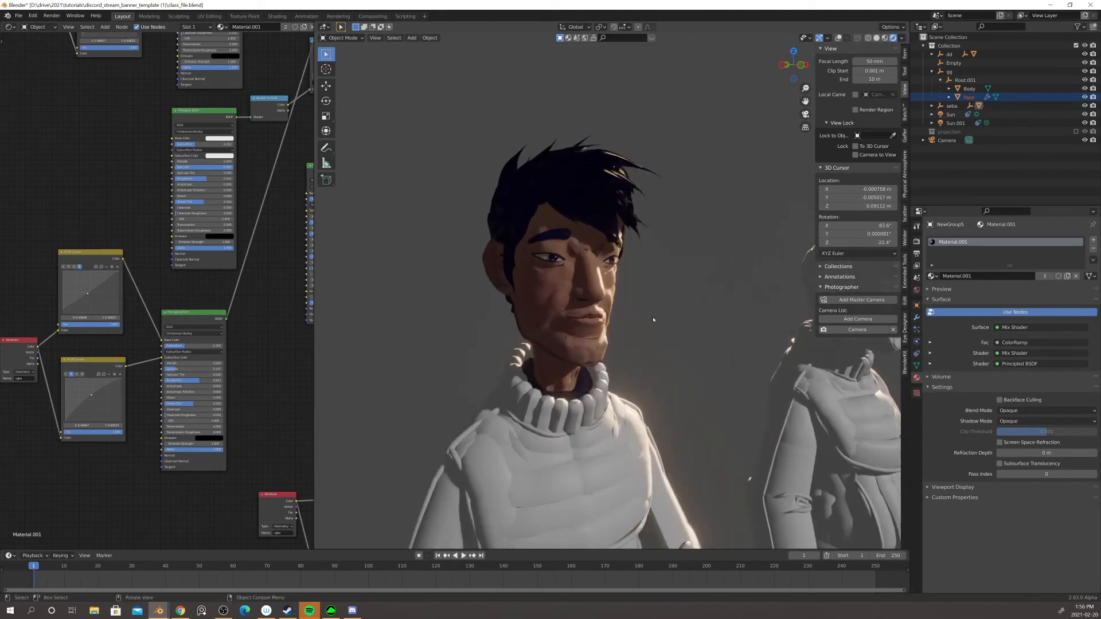
scroll(641, 331, down, 1)
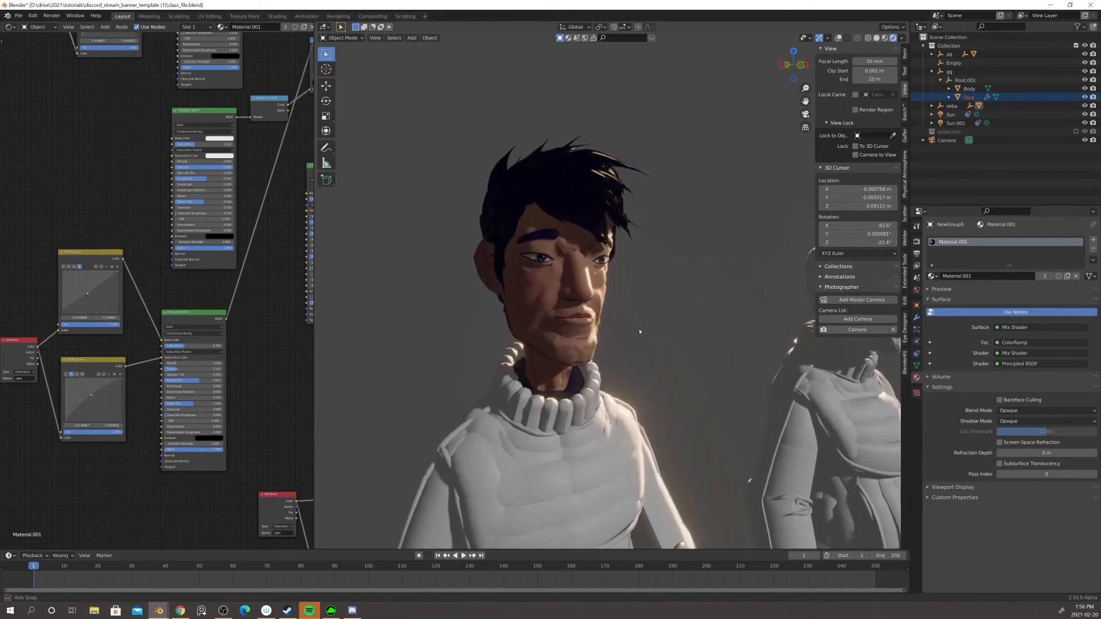
scroll(632, 323, down, 1)
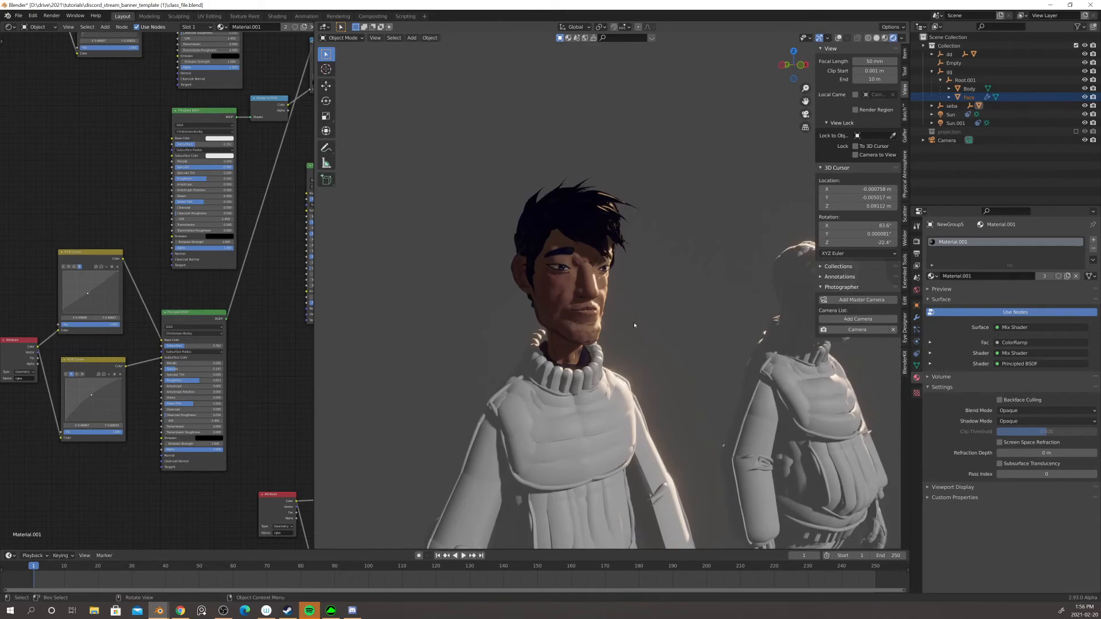
scroll(634, 325, down, 5)
middle_drag(634, 325, 567, 327)
scroll(656, 320, up, 2)
scroll(624, 296, up, 2)
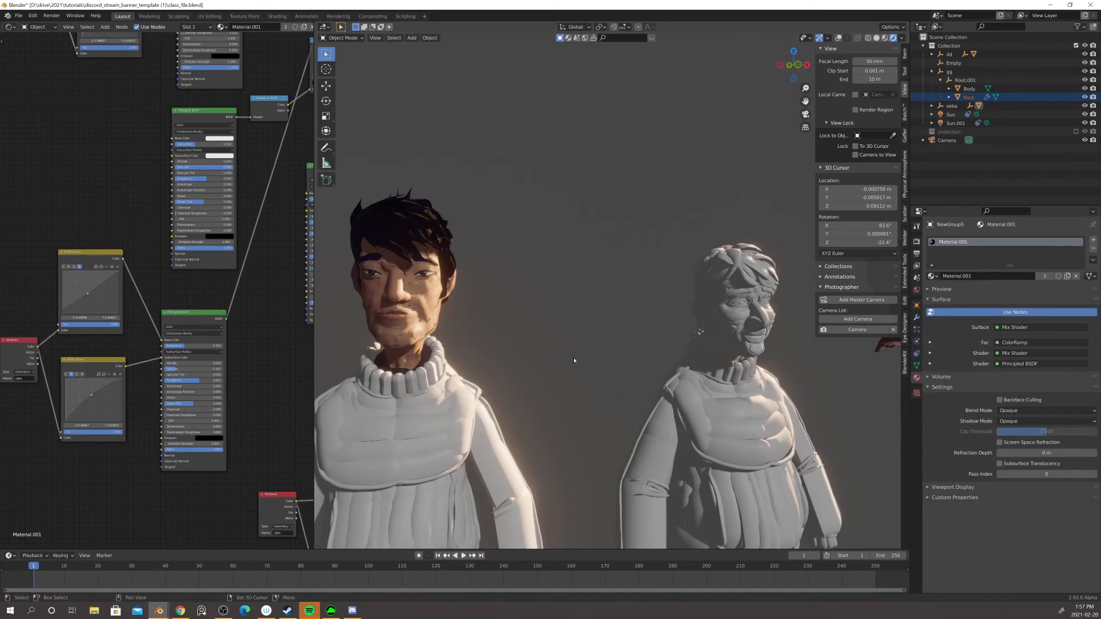
shift+middle_drag(493, 346, 521, 339)
- Copy Material.001 from the black-haired character's face to his body and clear the selection
click(757, 313)
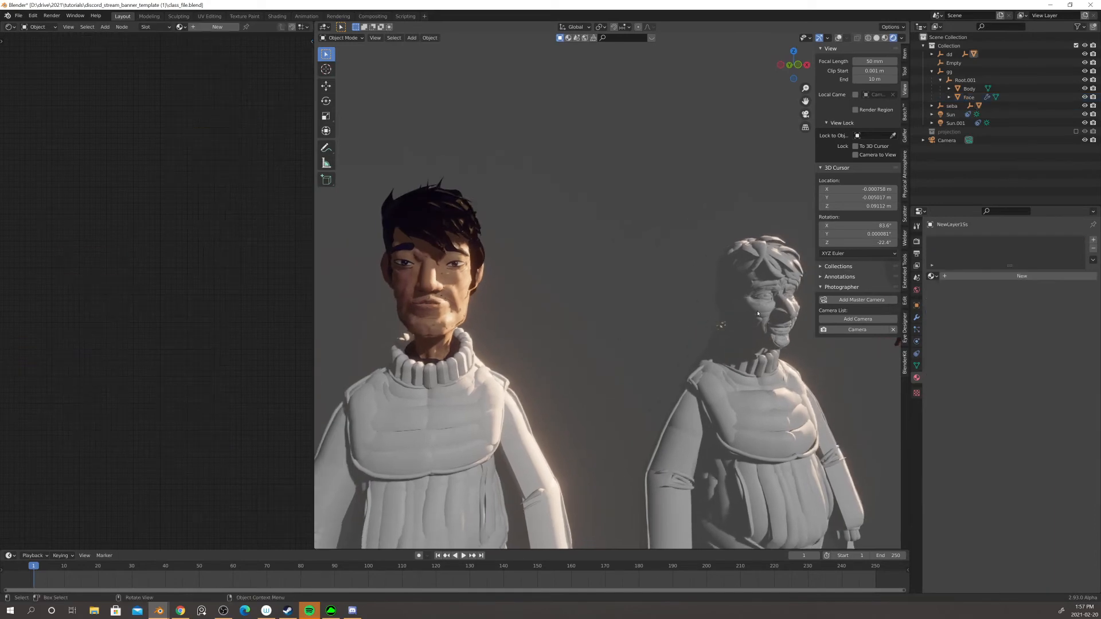
click(514, 403)
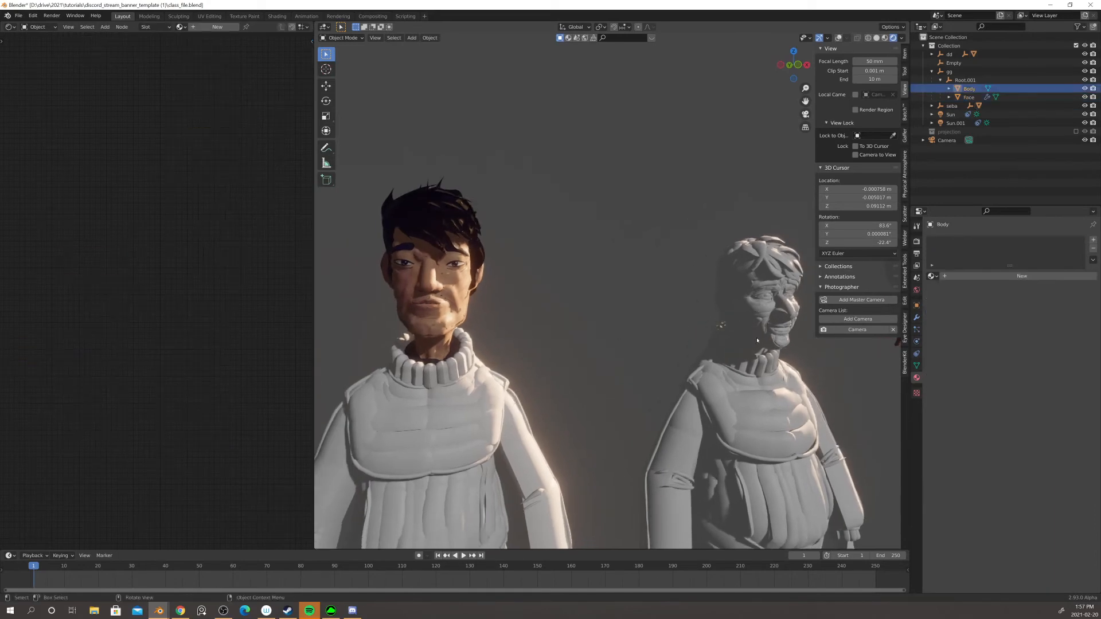
scroll(658, 329, down, 2)
shift+click(505, 290)
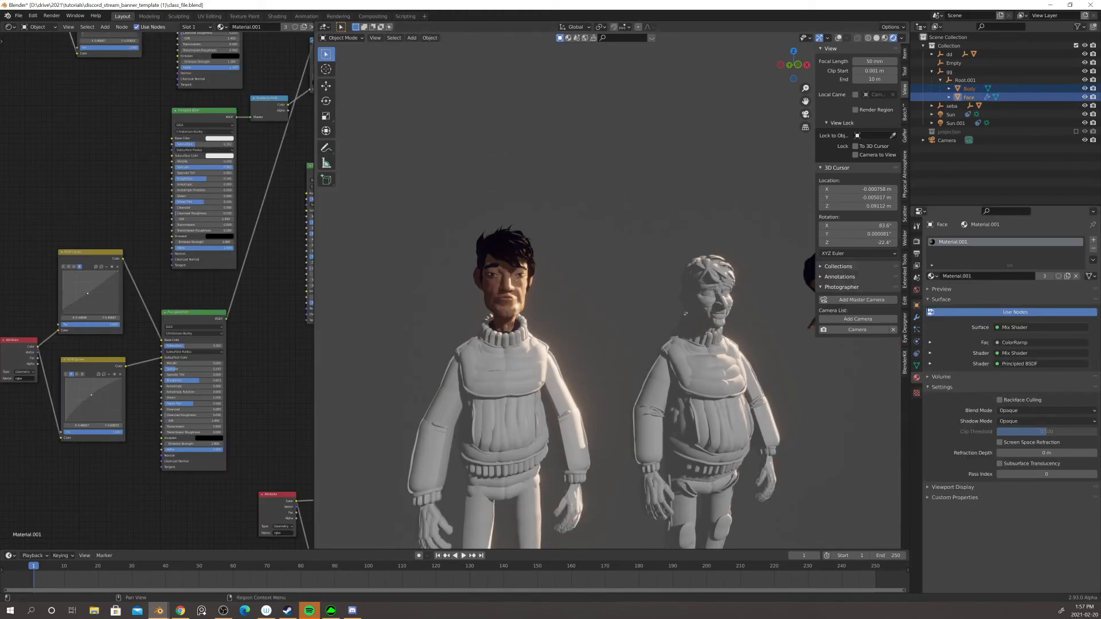
click(1093, 260)
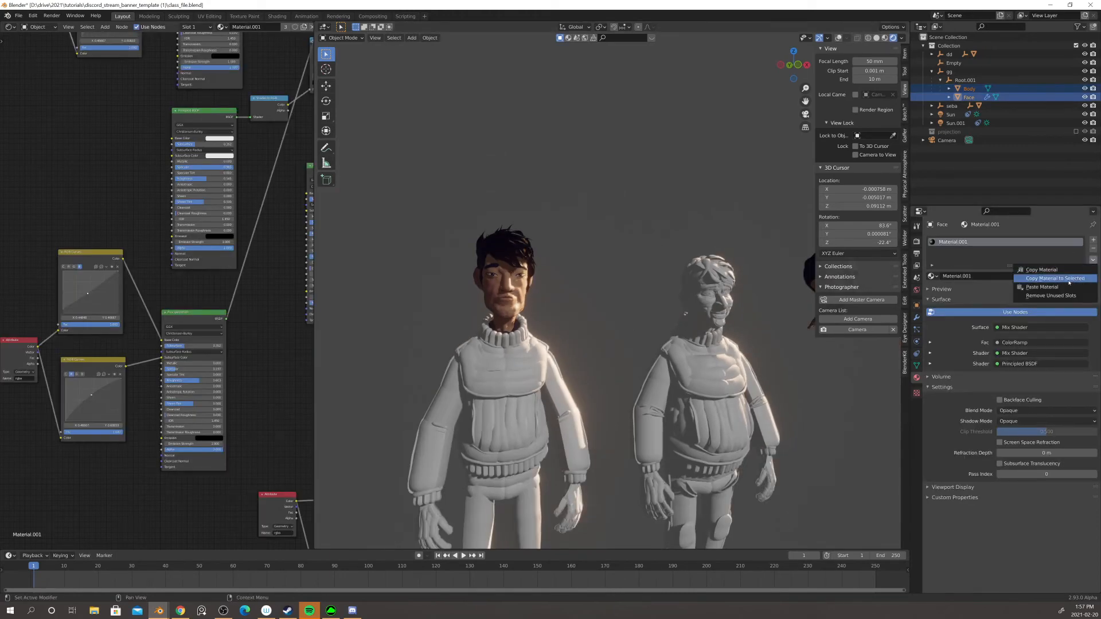
click(1055, 279)
middle_drag(642, 344, 651, 299)
click(644, 269)
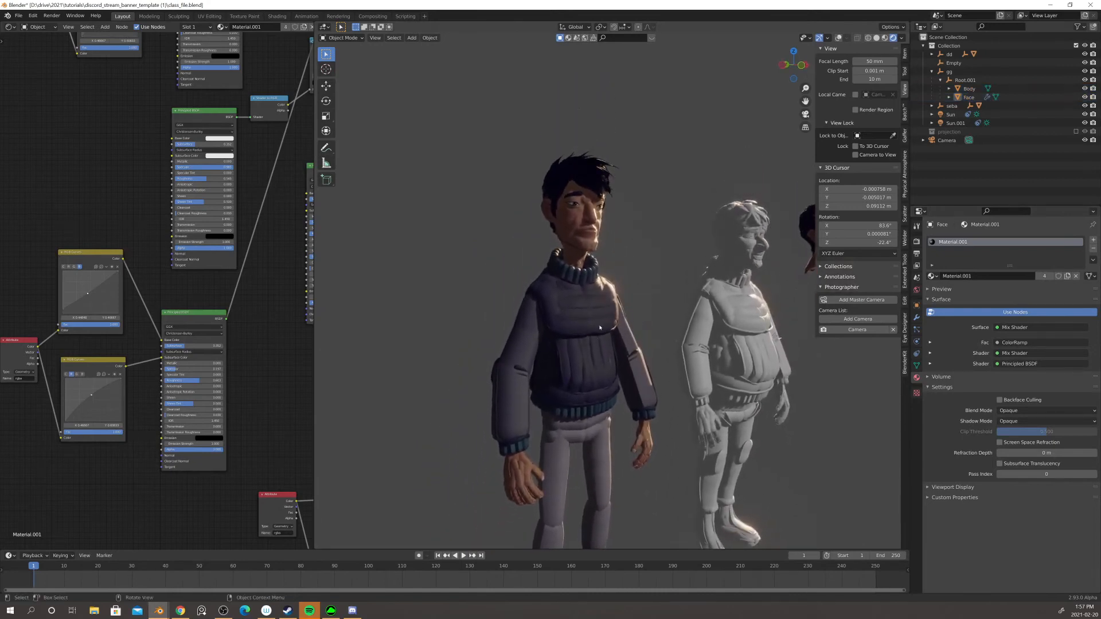
- Duplicate the black-haired character's body mesh in place
scroll(611, 369, up, 5)
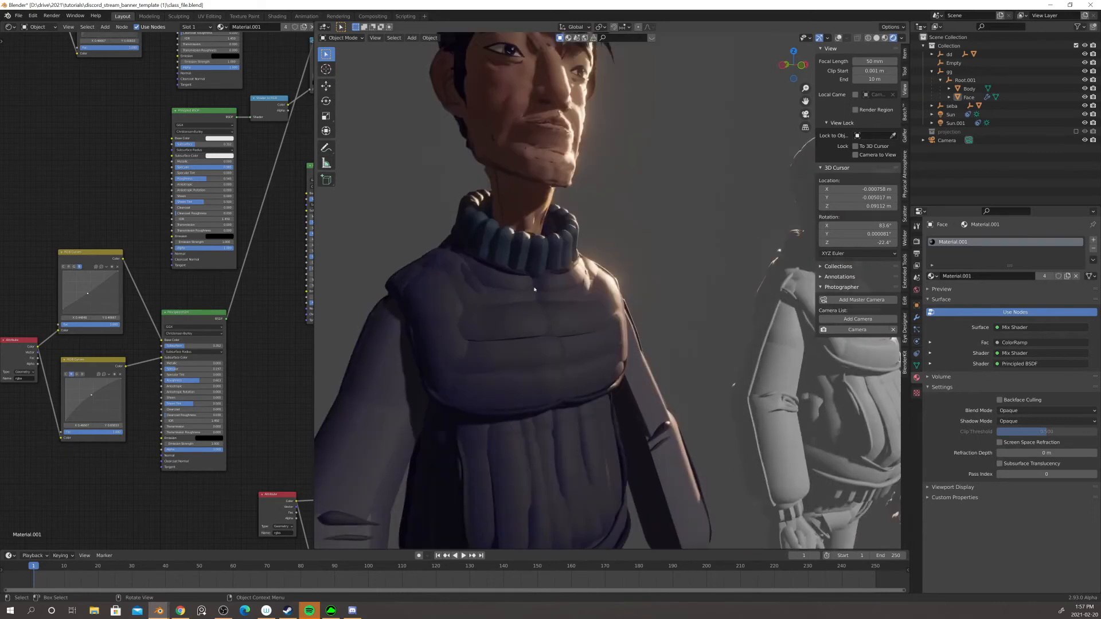
scroll(524, 336, down, 3)
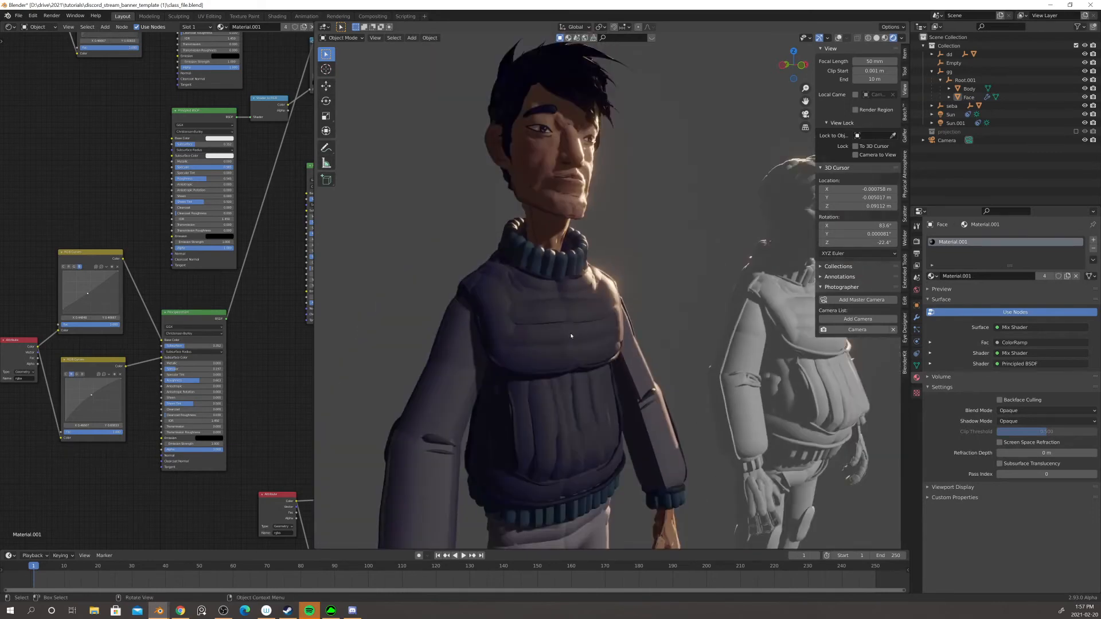
shift+click(570, 346)
key(shift+d)
right_click(631, 320)
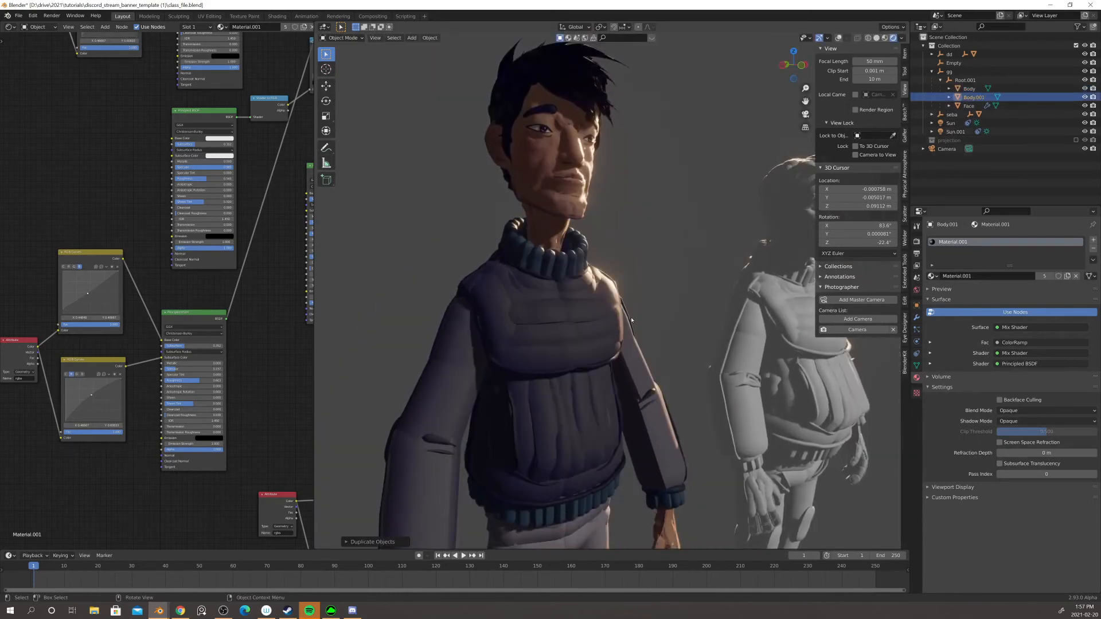
- Examine the rendered shading of the black-haired character's full figure from several angles and distances
scroll(659, 345, down, 4)
middle_drag(658, 344, 598, 369)
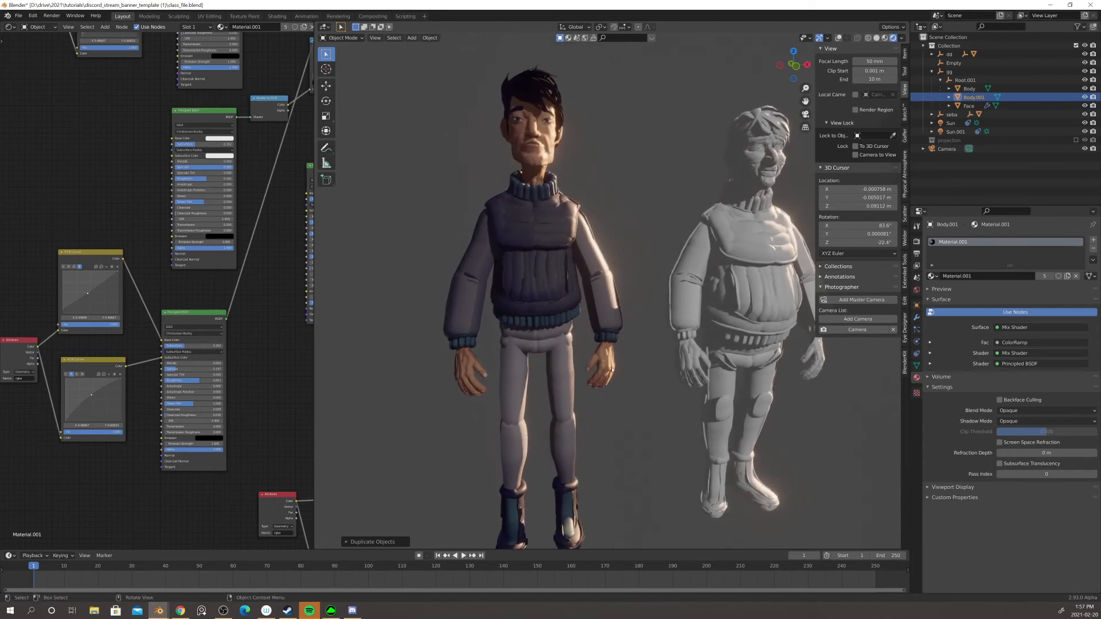
middle_drag(571, 330, 605, 350)
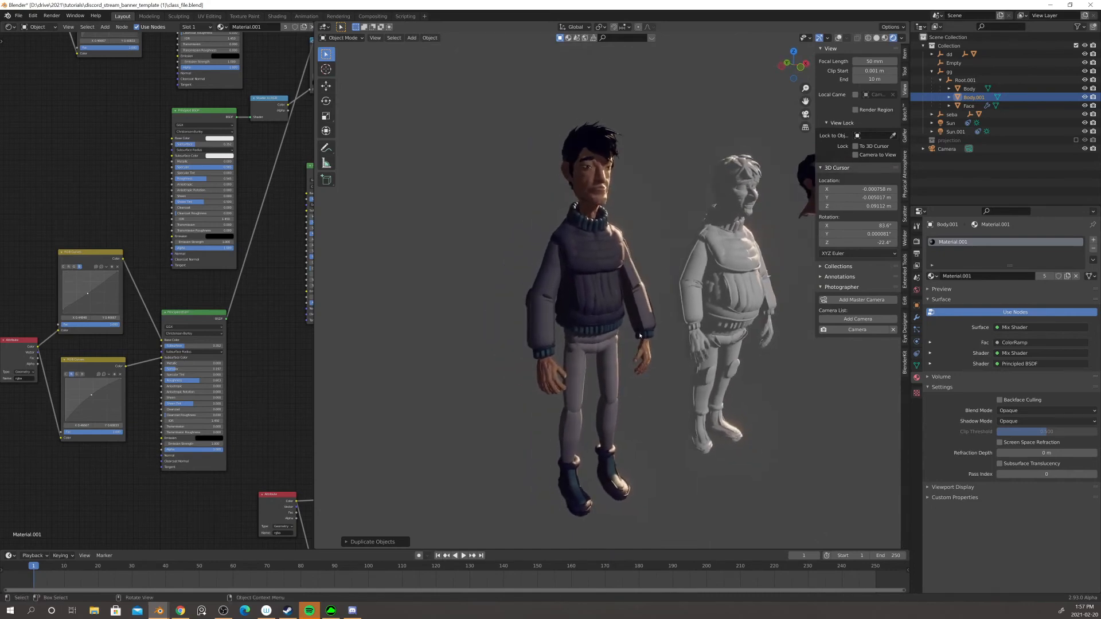
scroll(621, 319, up, 4)
mouse_move(629, 338)
middle_down()
mouse_move(598, 330)
mouse_move(618, 334)
middle_up()
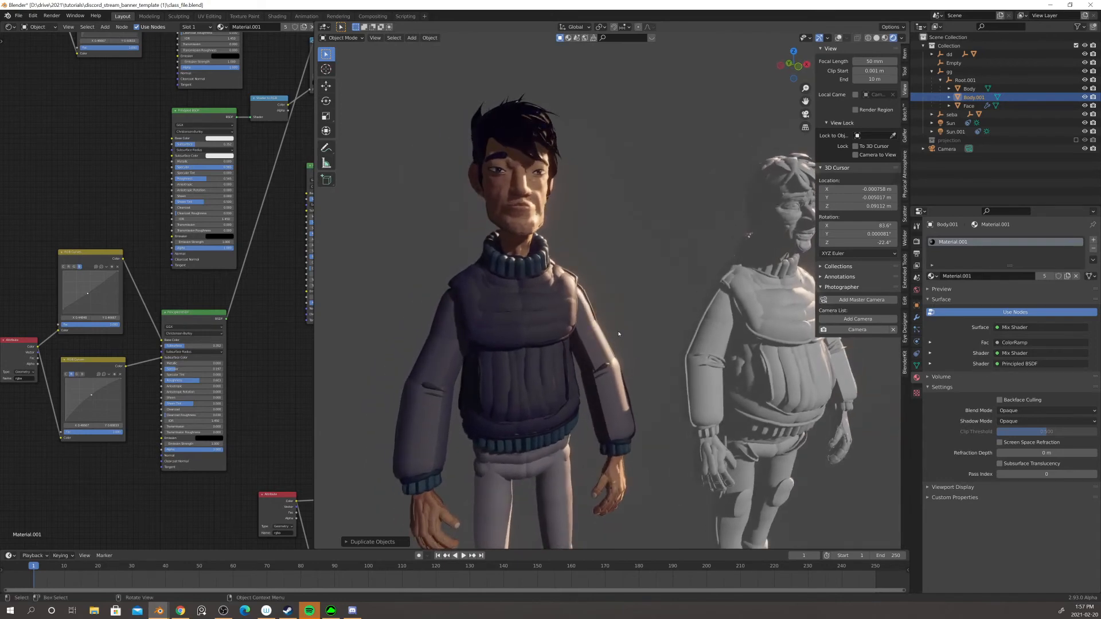
scroll(561, 308, down, 2)
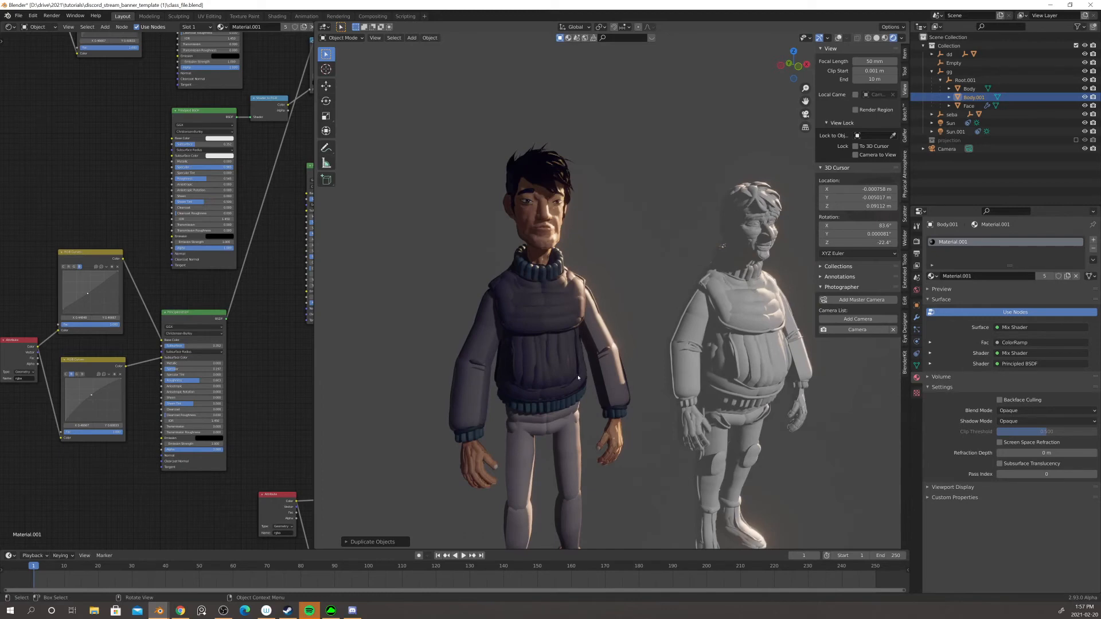
middle_drag(578, 364, 568, 357)
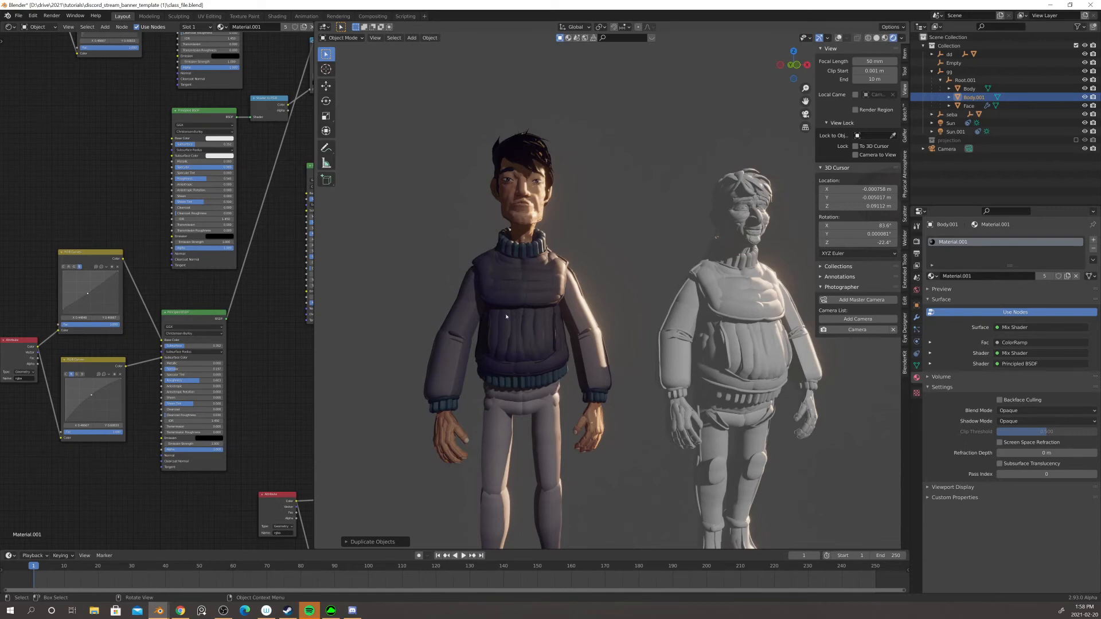
middle_drag(506, 316, 502, 358)
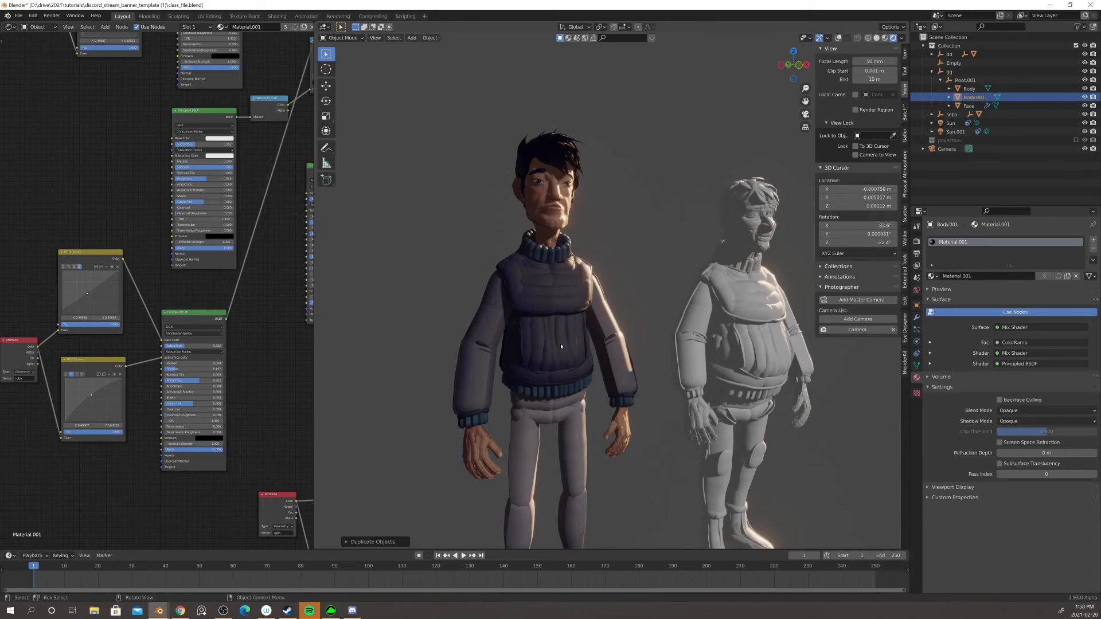
scroll(553, 345, down, 3)
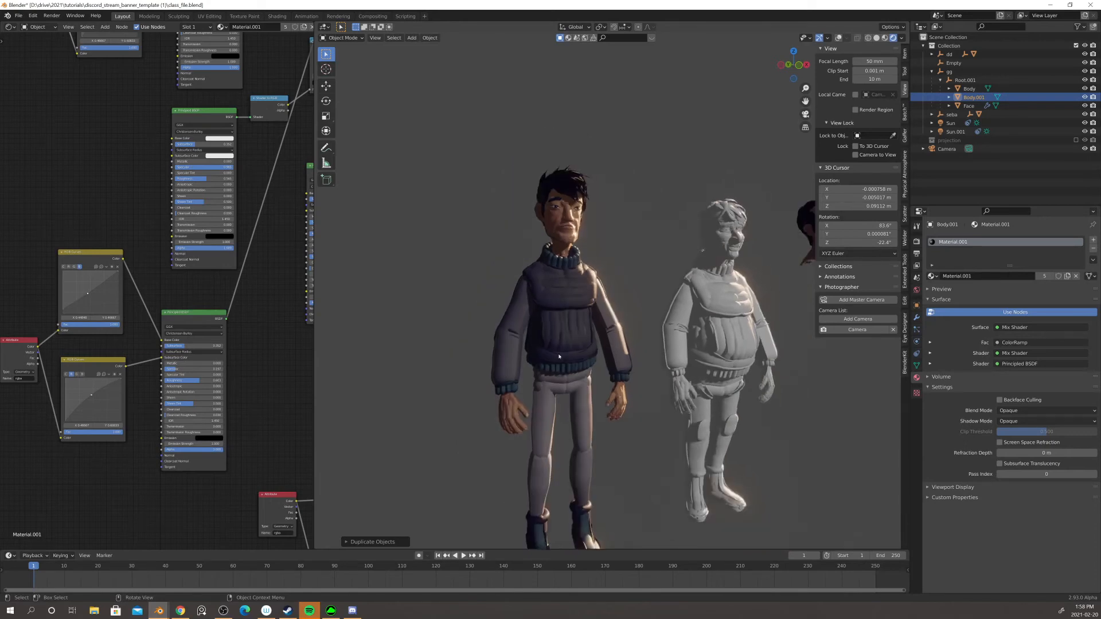
middle_drag(583, 354, 650, 343)
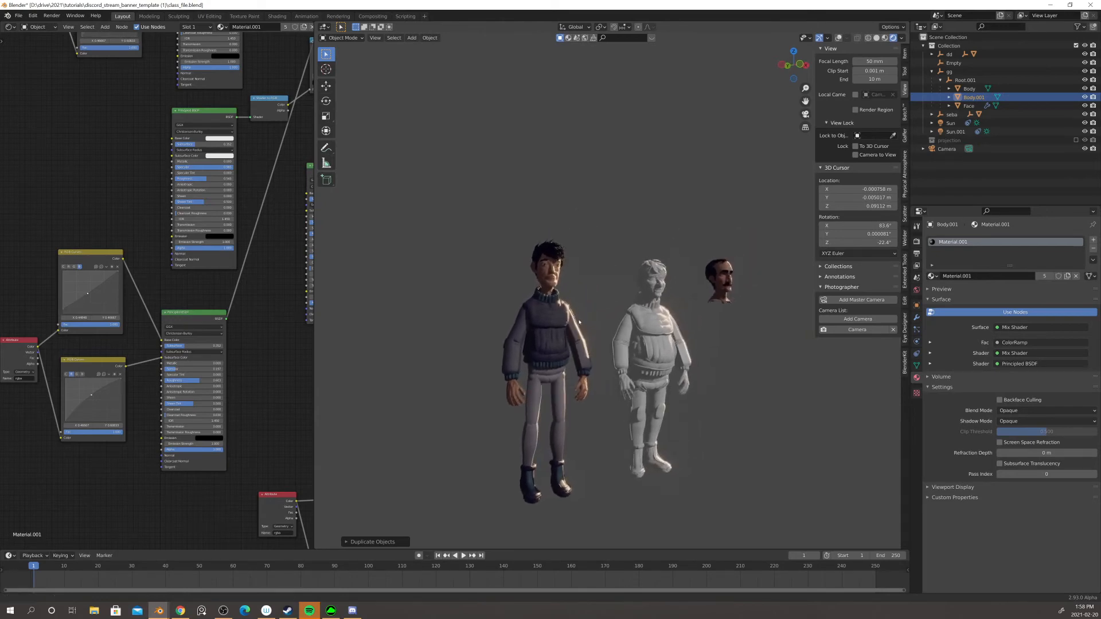
middle_drag(573, 316, 612, 307)
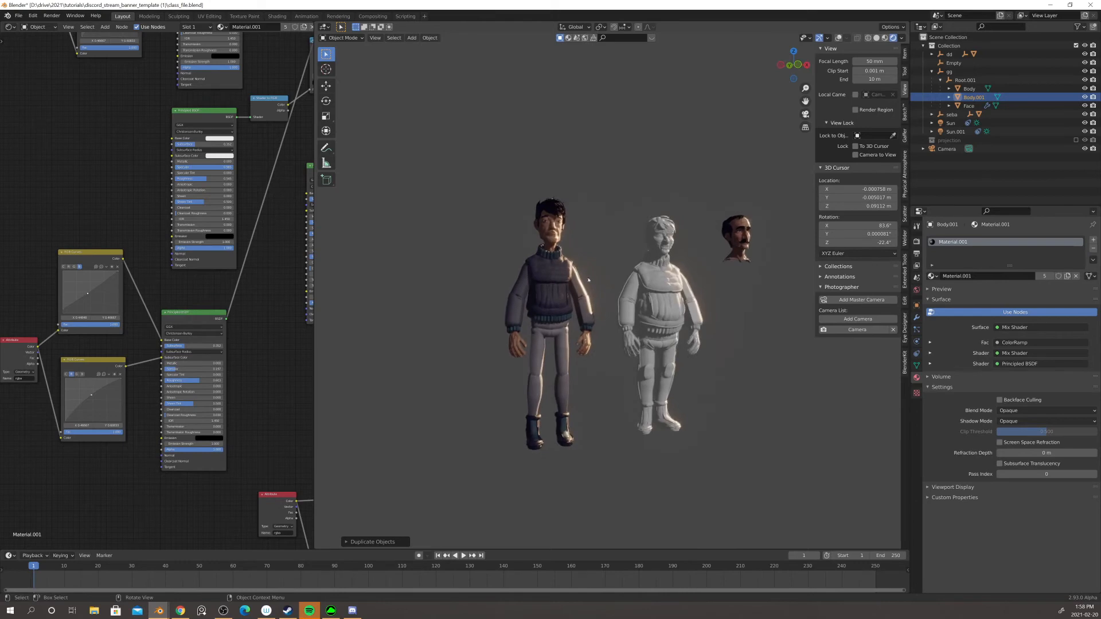
- Copy Material.001 from the black-haired character's body to the untextured grey character beside him
click(605, 284)
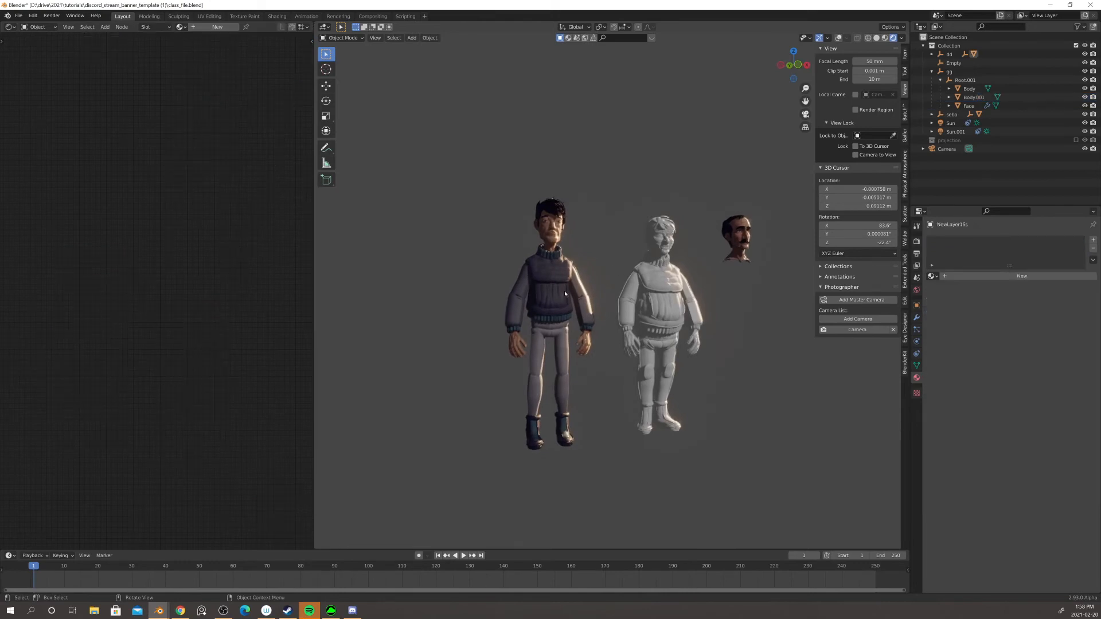
click(565, 293)
click(648, 274)
click(566, 291)
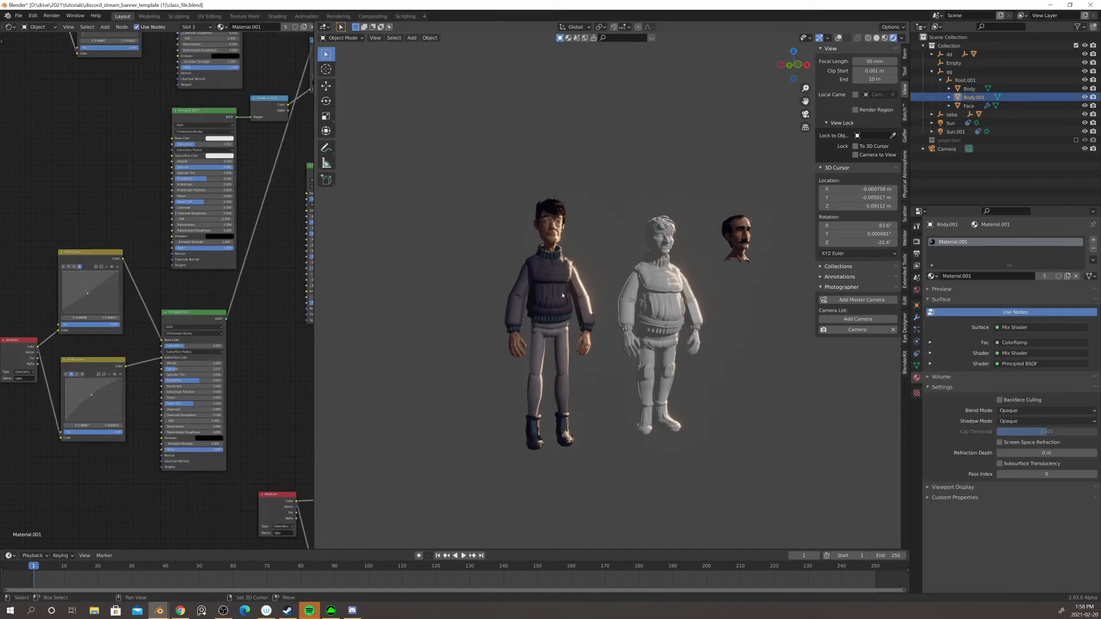
click(1093, 261)
scroll(740, 260, up, 1)
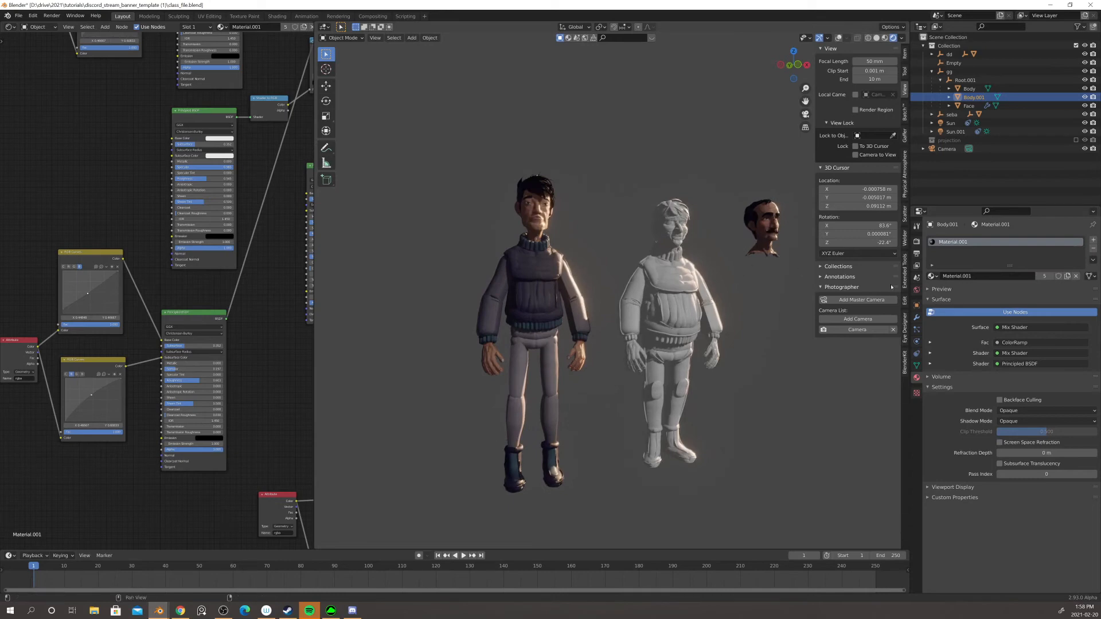
click(1093, 260)
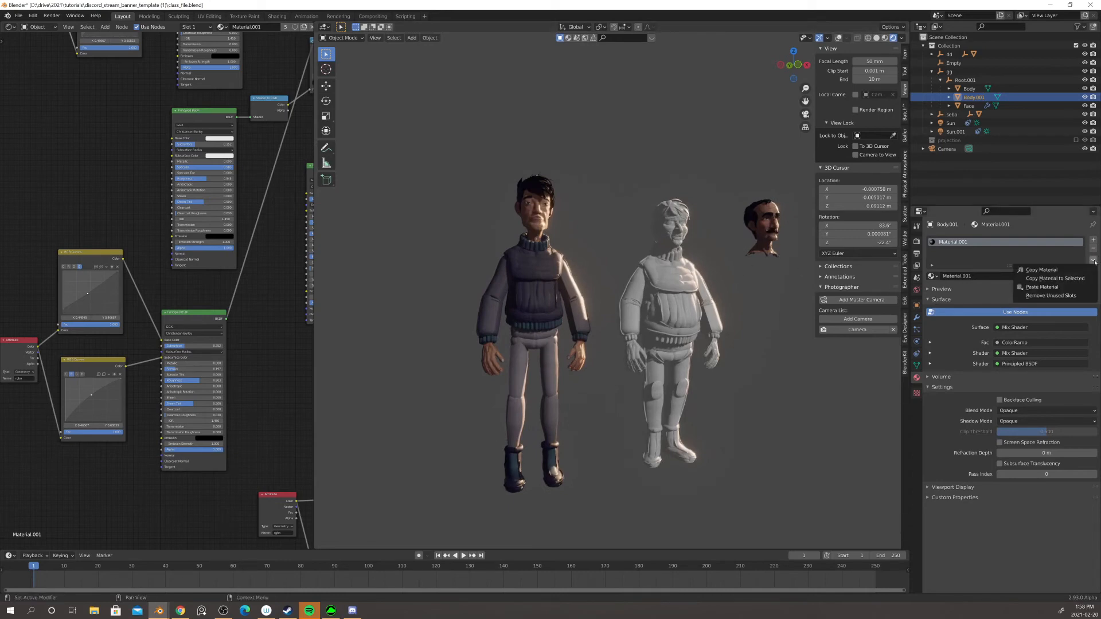
click(1049, 279)
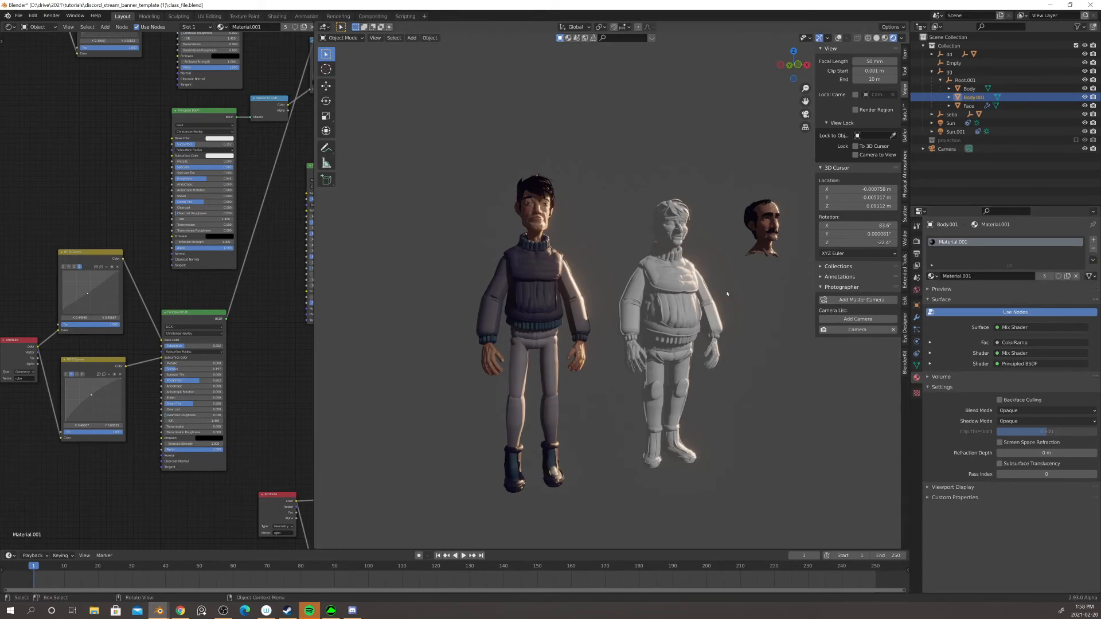
click(698, 285)
click(698, 285)
click(1093, 260)
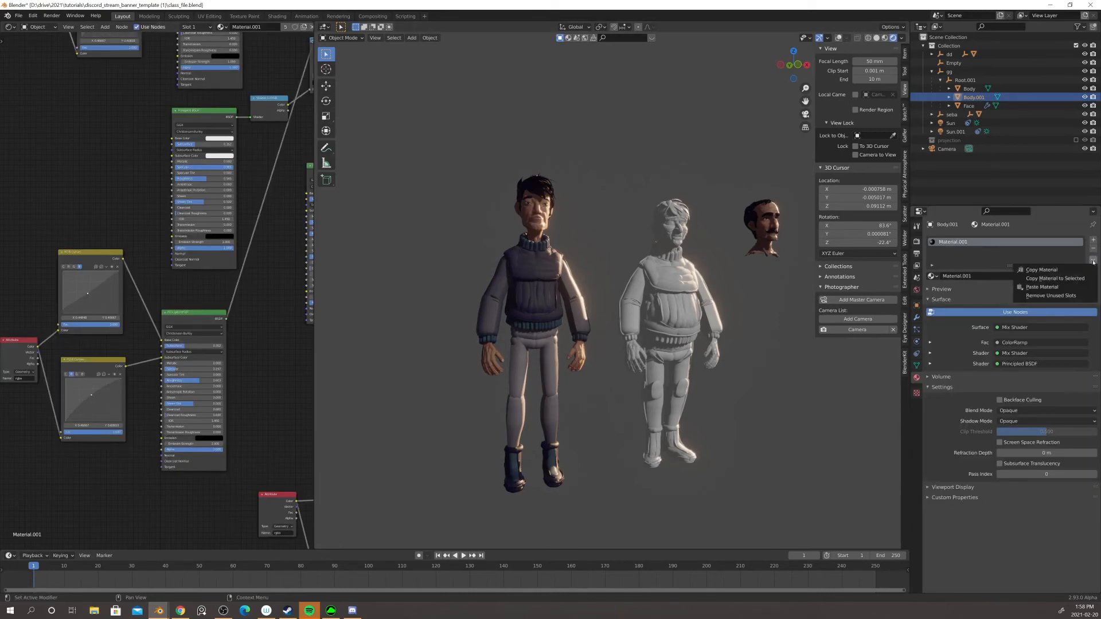
click(1068, 286)
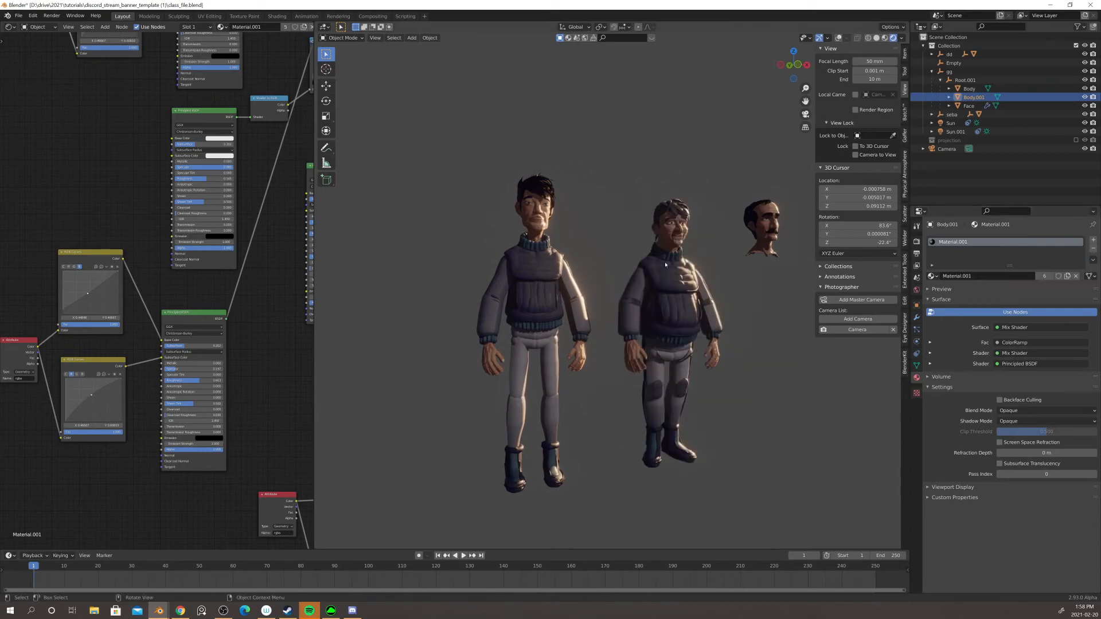
- Examine the middle character's shading with the shared material, up close and next to the other characters
click(539, 264)
scroll(104, 225, down, 4)
scroll(104, 225, down, 3)
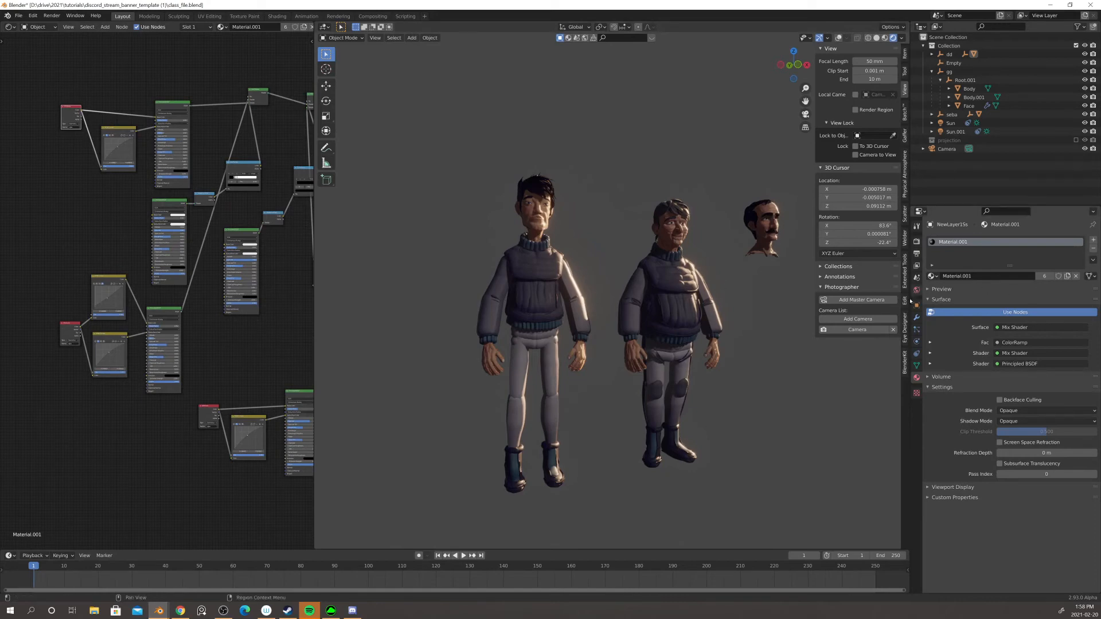
shift+middle_drag(714, 283, 597, 270)
scroll(638, 277, up, 4)
middle_drag(312, 190, 288, 180)
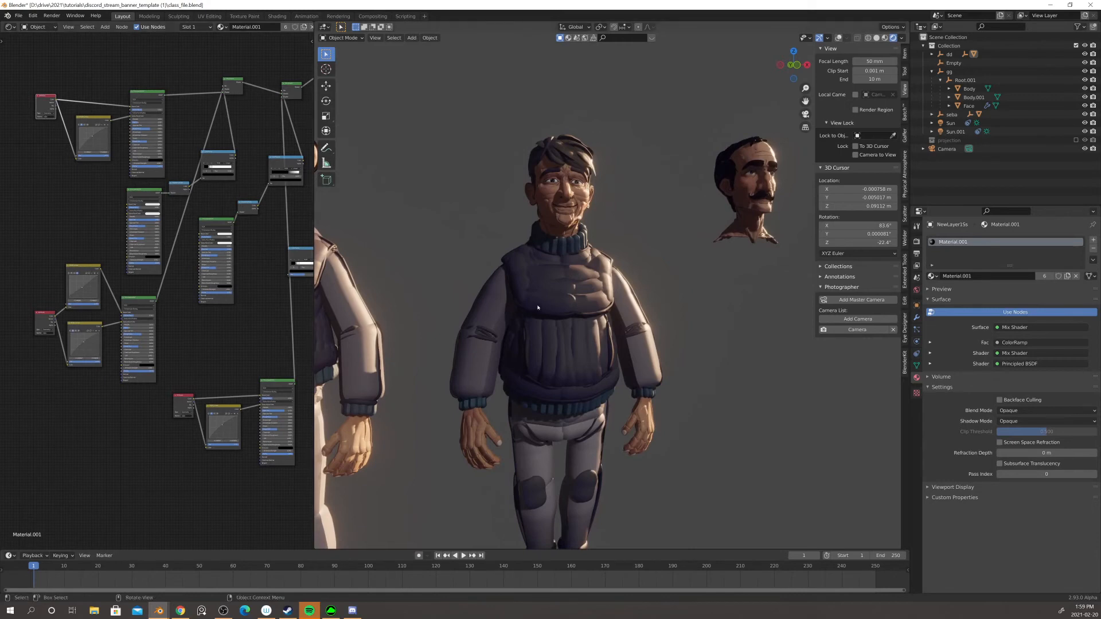
mouse_move(531, 302)
middle_down()
mouse_move(556, 303)
mouse_move(541, 284)
mouse_move(537, 313)
middle_up()
scroll(556, 303, down, 2)
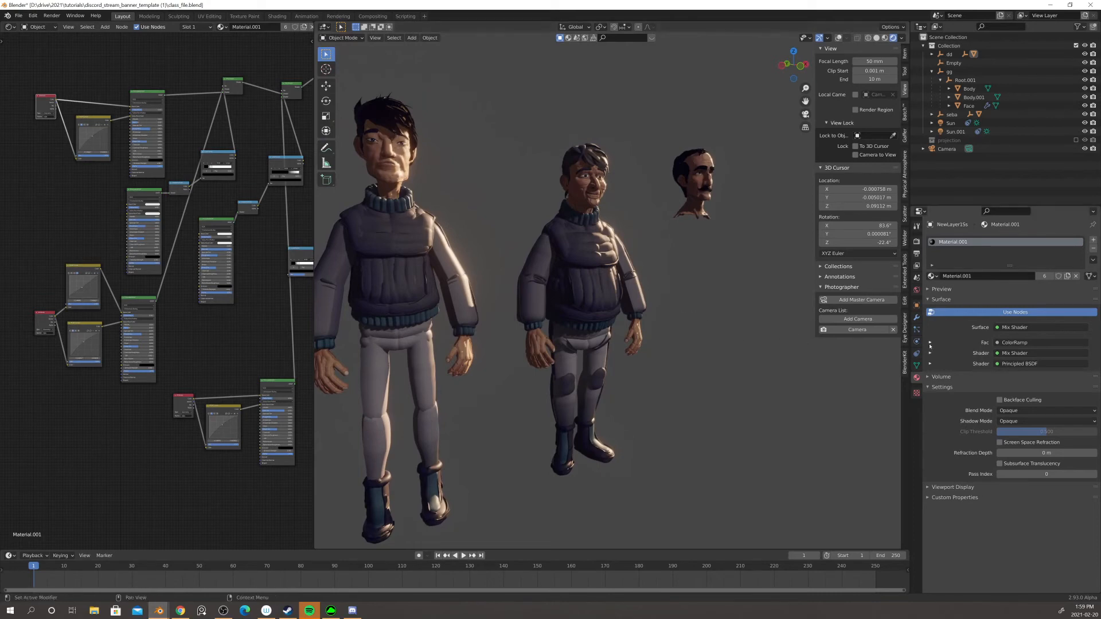
- Make the middle character's Material.001 a single-user copy
click(916, 291)
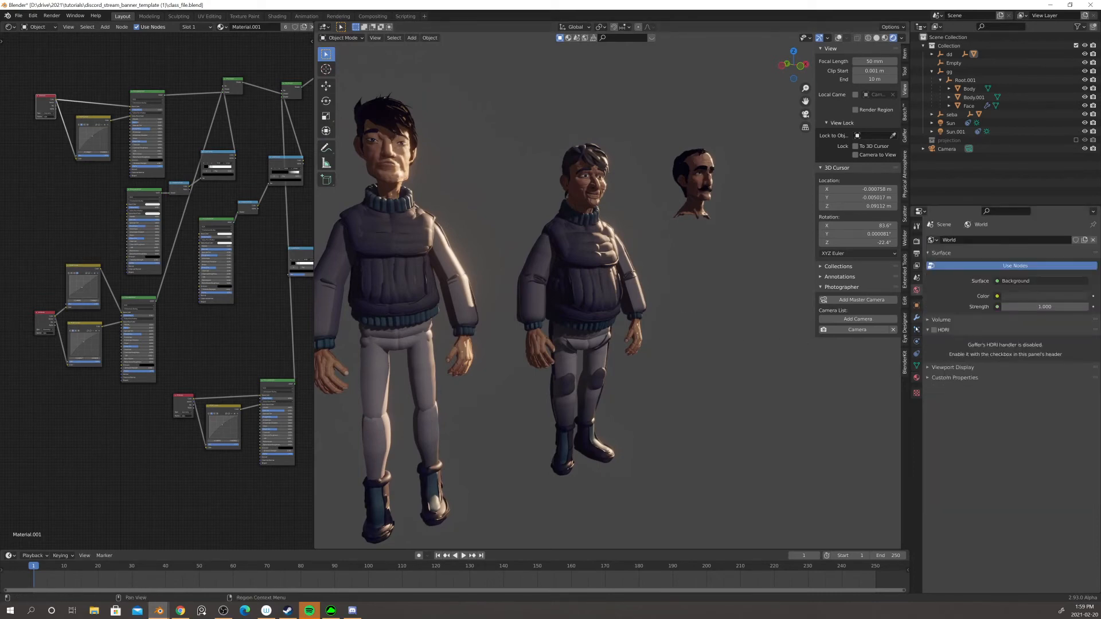
click(916, 377)
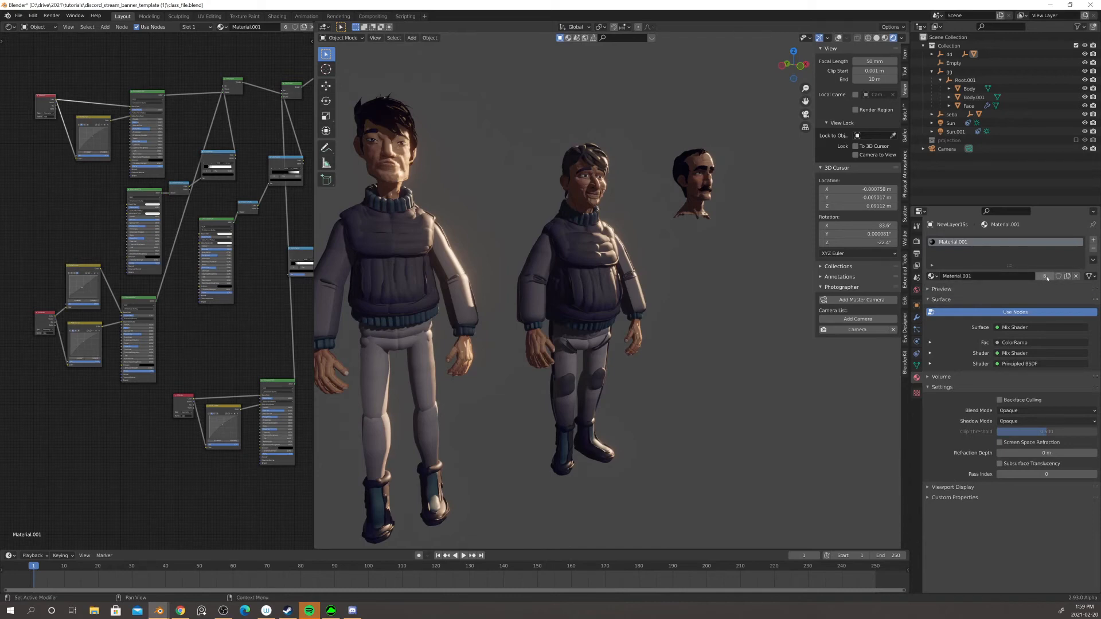
click(1045, 276)
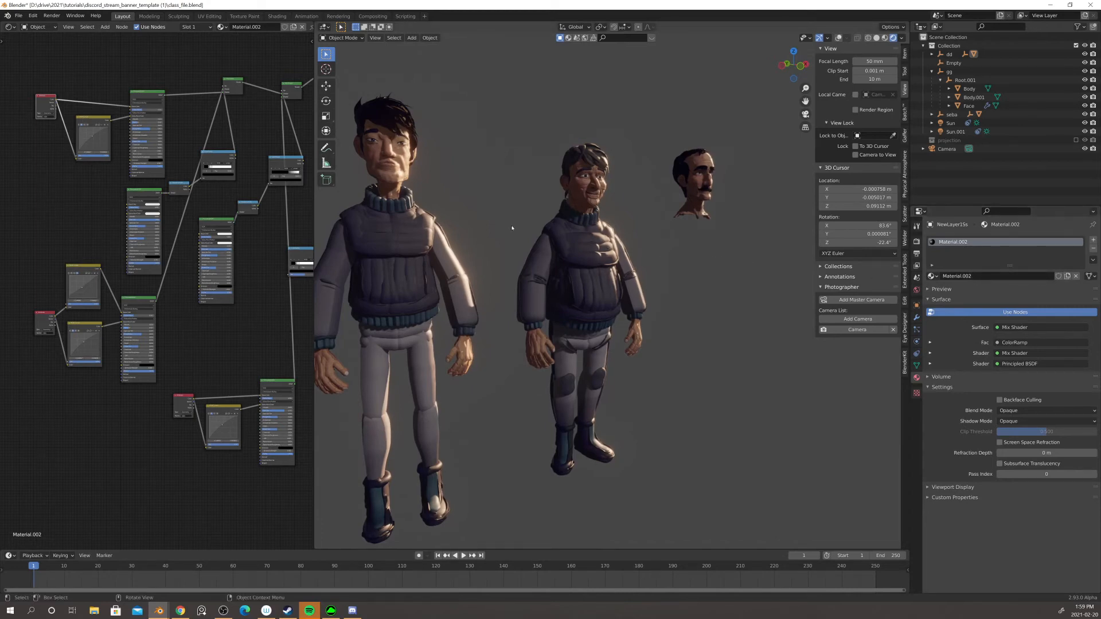
- Add a Normal node to the middle character's Material.002 node tree
middle_drag(194, 359, 197, 353)
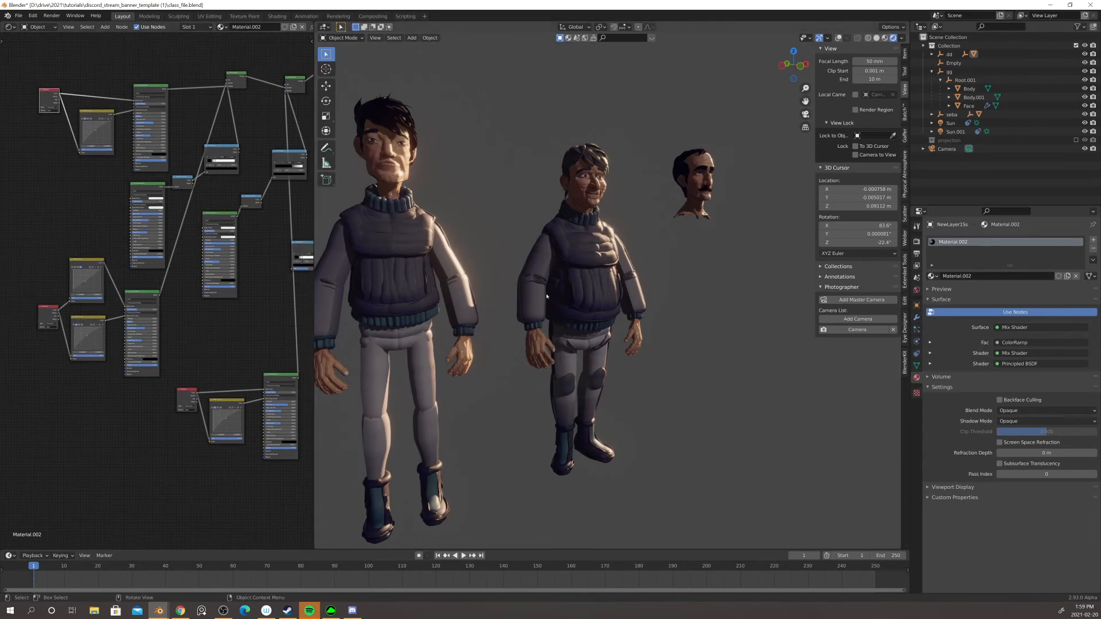
middle_drag(211, 327, 216, 324)
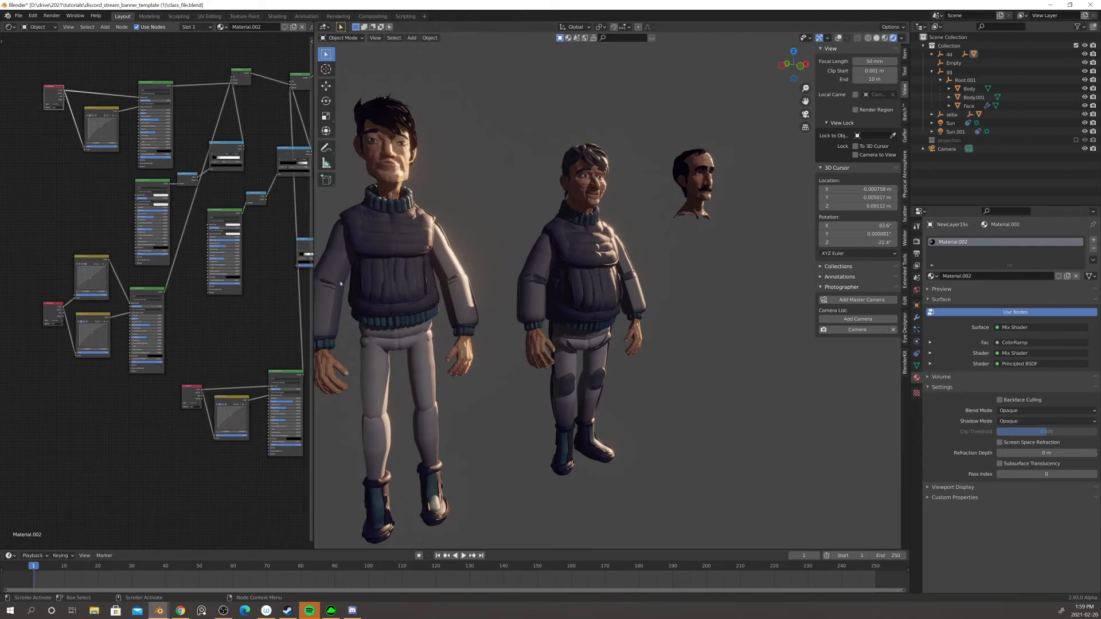
key(shift+a)
click(205, 346)
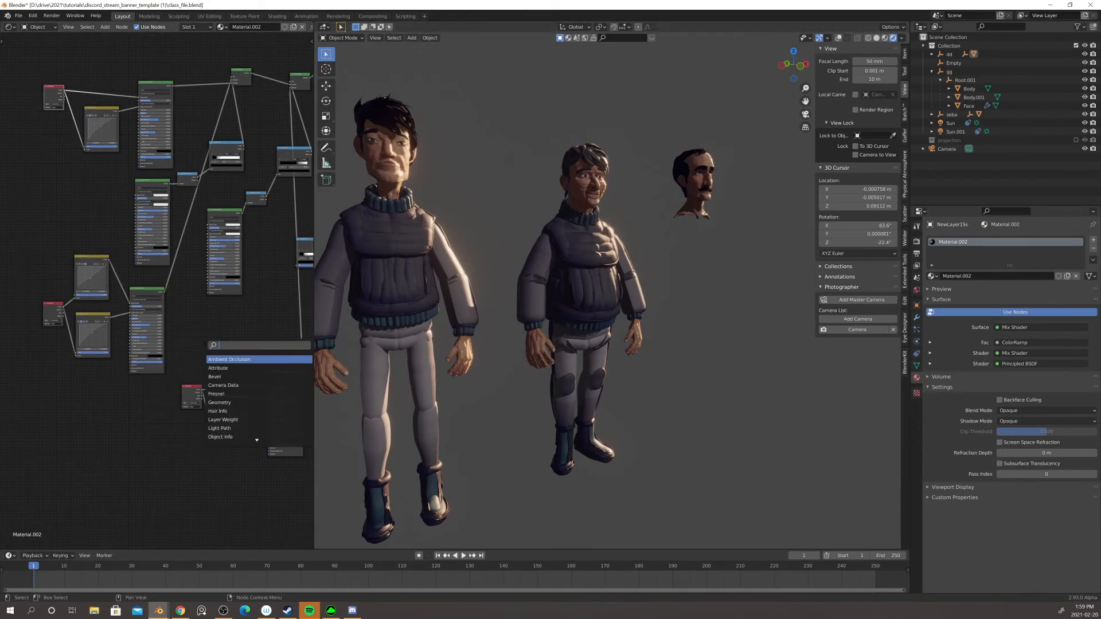
text(norm)
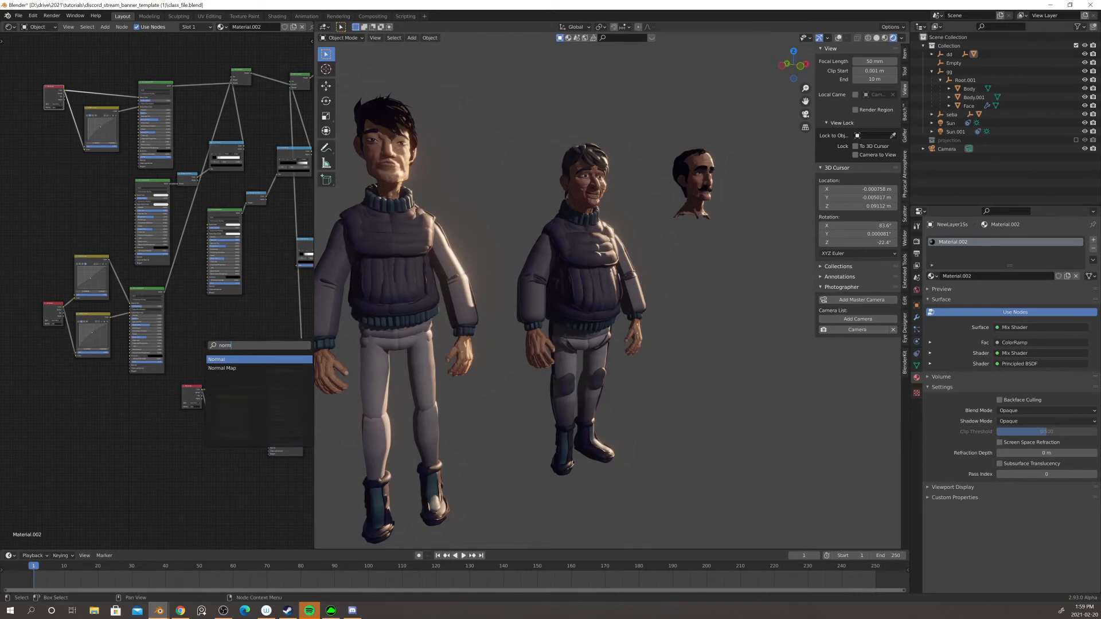
key(Return)
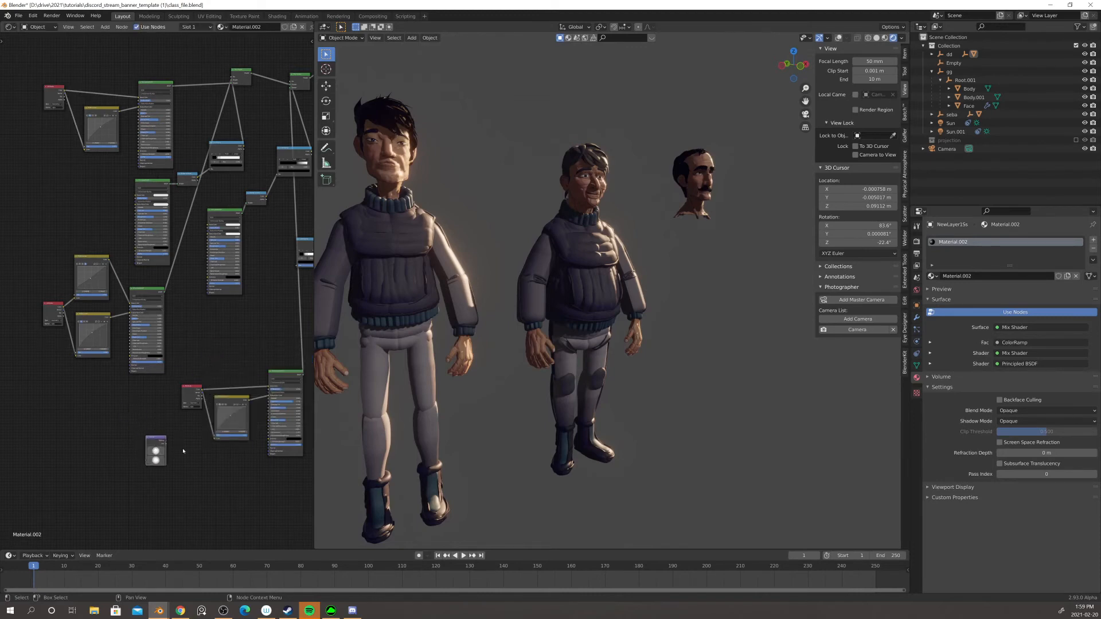
- Connect the Normal node's output to the Normal inputs of all five Principled BSDF nodes
middle_drag(183, 451, 181, 442)
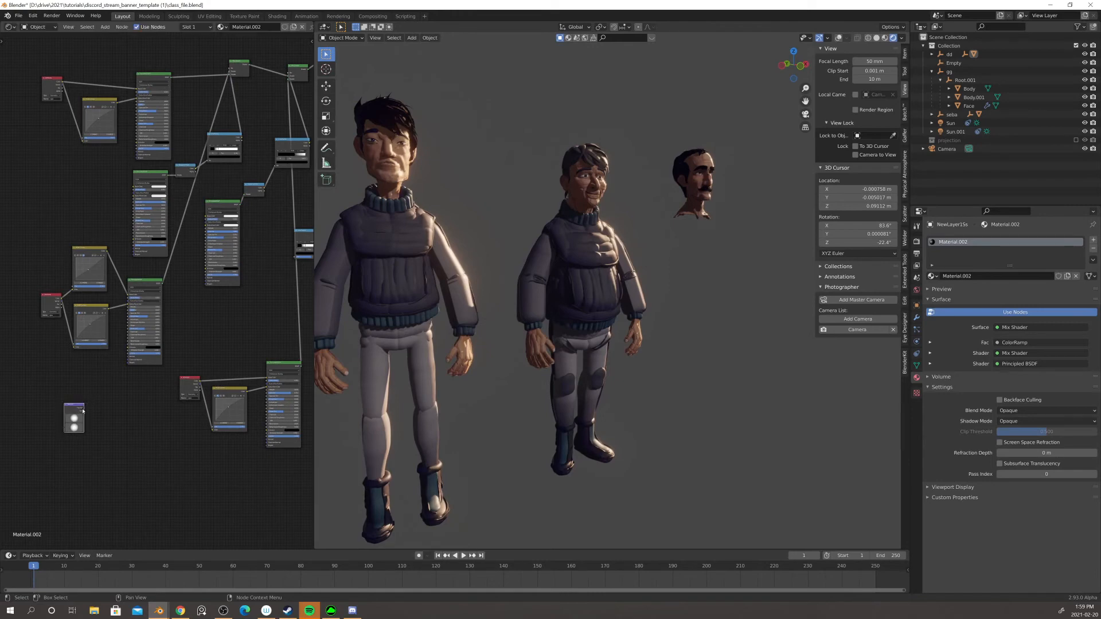
drag(85, 405, 136, 152)
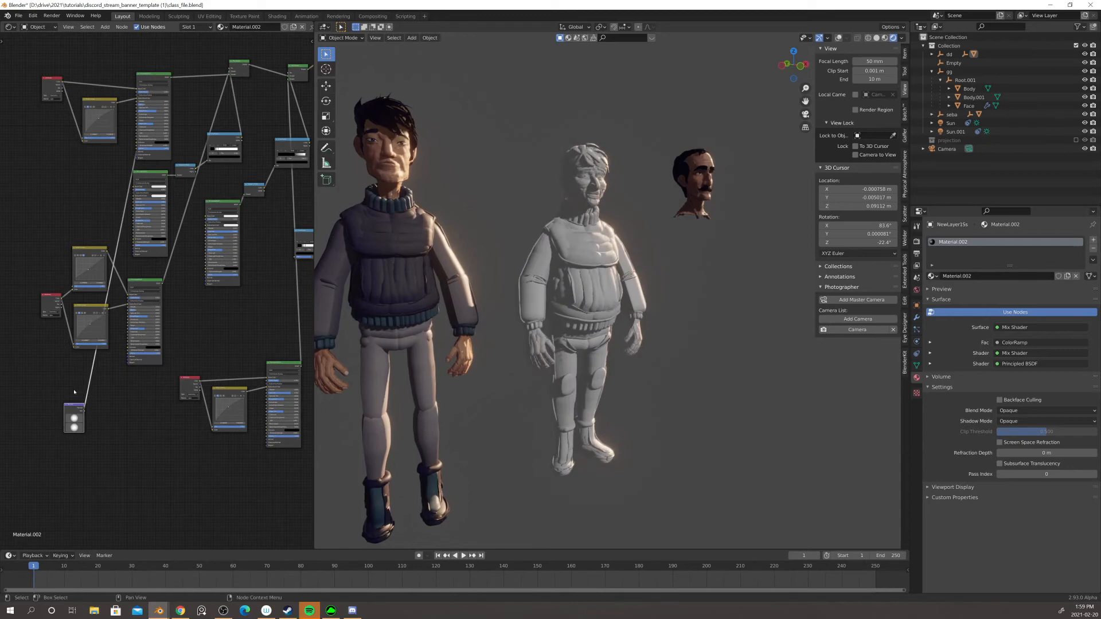
drag(80, 406, 134, 250)
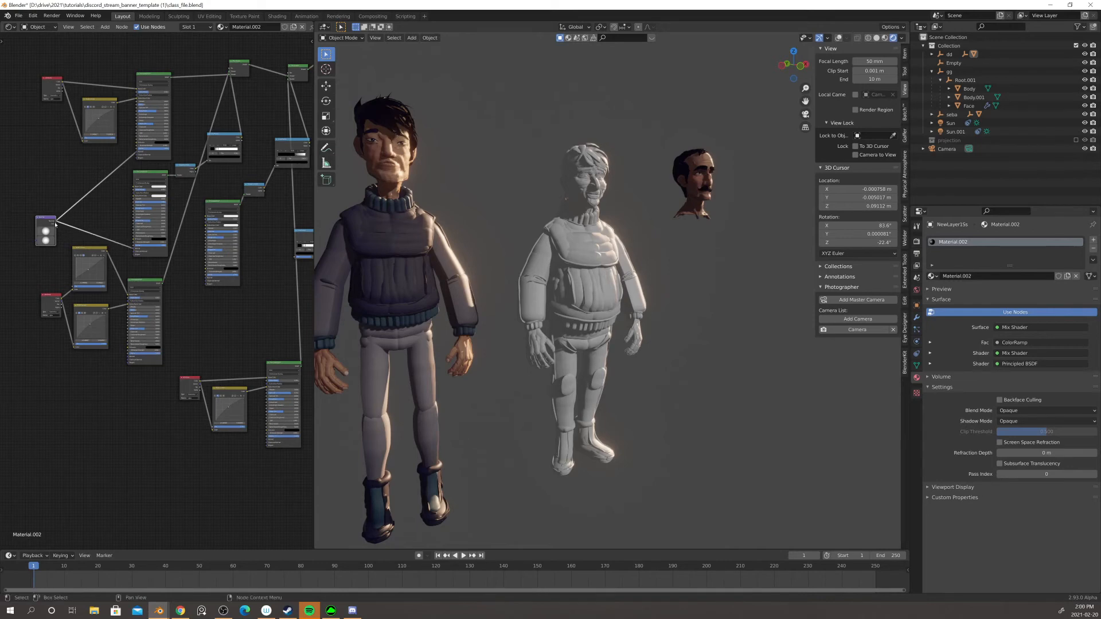
drag(57, 223, 205, 279)
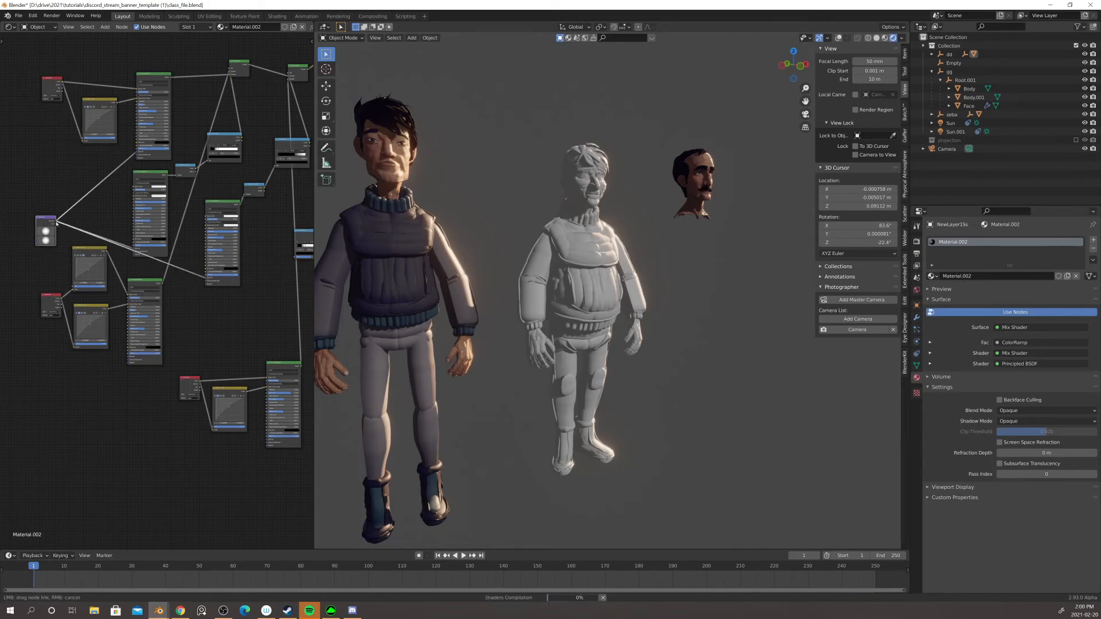
drag(207, 417, 127, 360)
drag(265, 450, 267, 442)
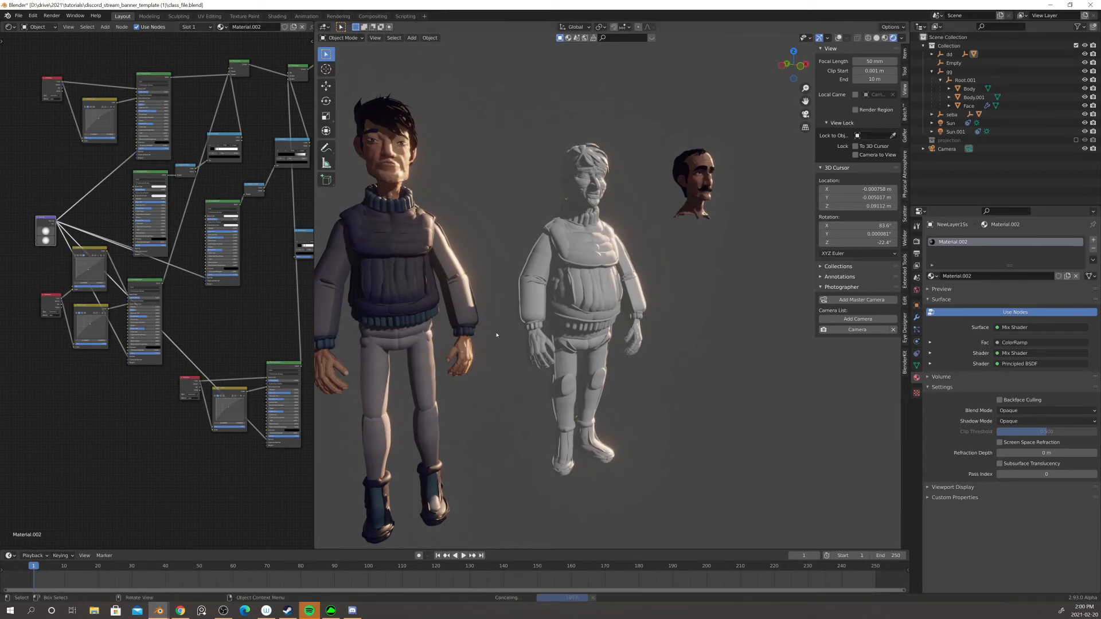
- Examine the middle character's flattened shading from the front and up close
scroll(475, 340, down, 1)
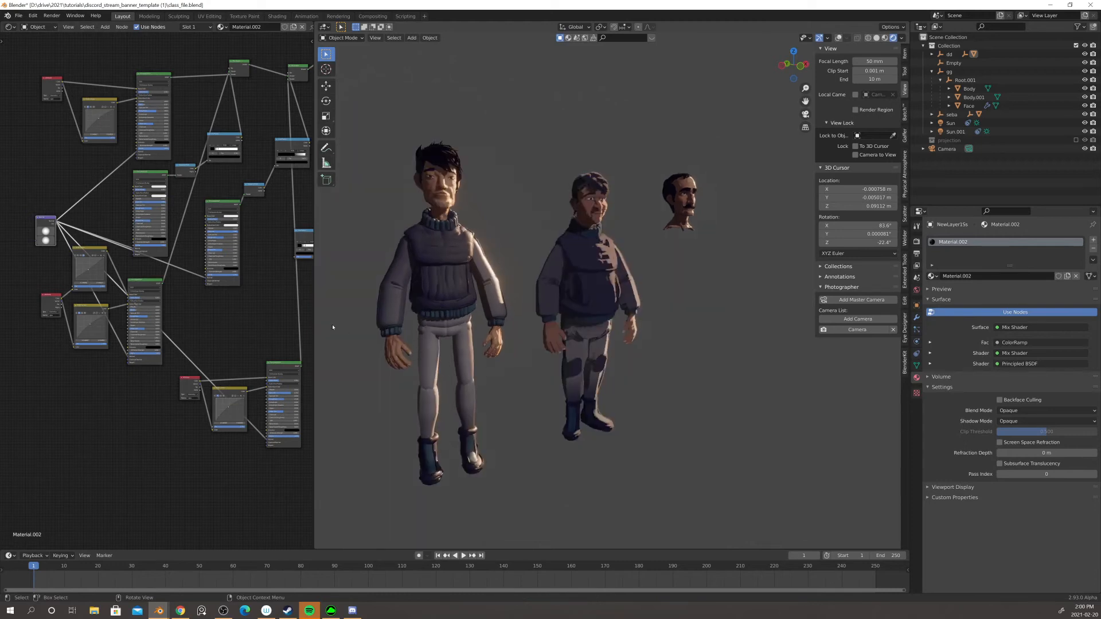
scroll(556, 335, up, 2)
mouse_move(557, 335)
middle_down()
mouse_move(562, 327)
mouse_move(524, 337)
mouse_move(538, 340)
middle_up()
scroll(521, 295, up, 3)
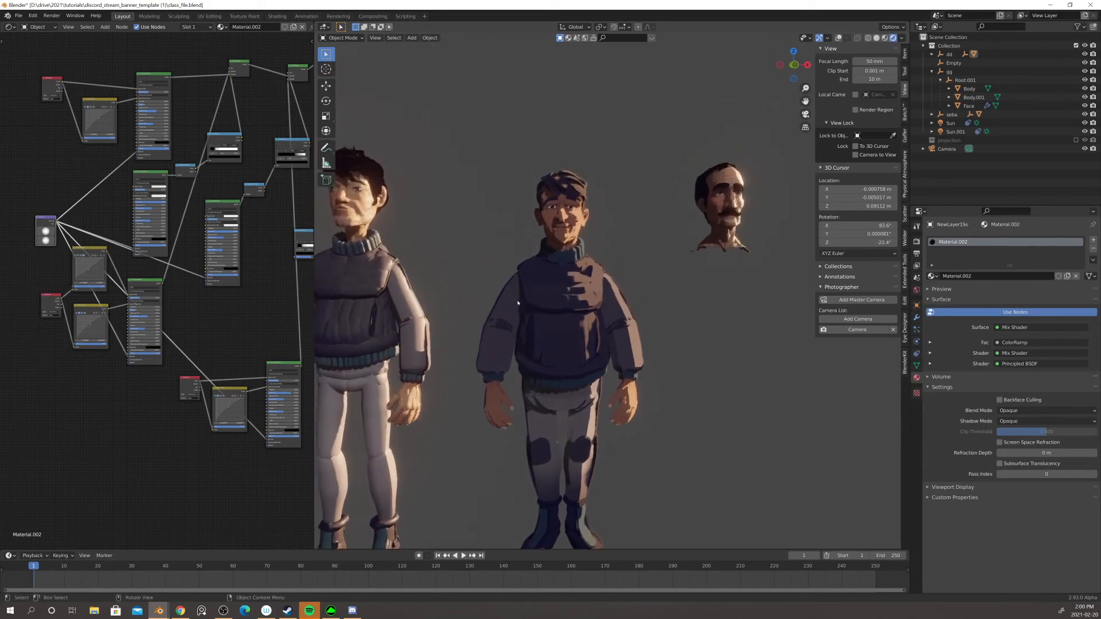
middle_drag(517, 302, 534, 304)
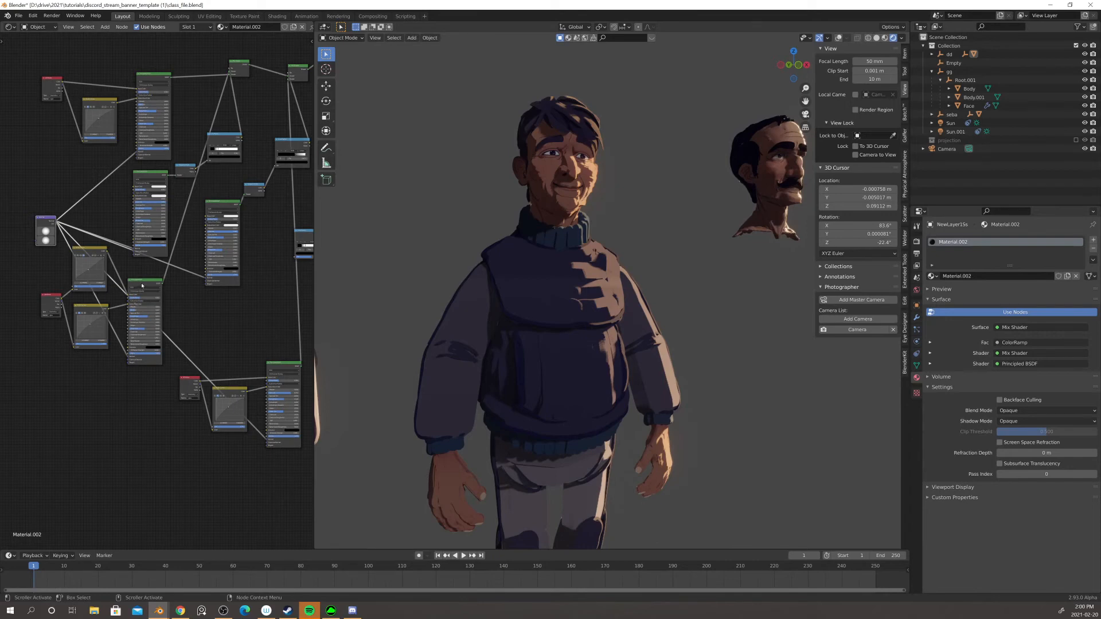
- Align the Principled BSDF node fed by two RGB Curves with the Principled BSDF node above it
drag(141, 285, 149, 286)
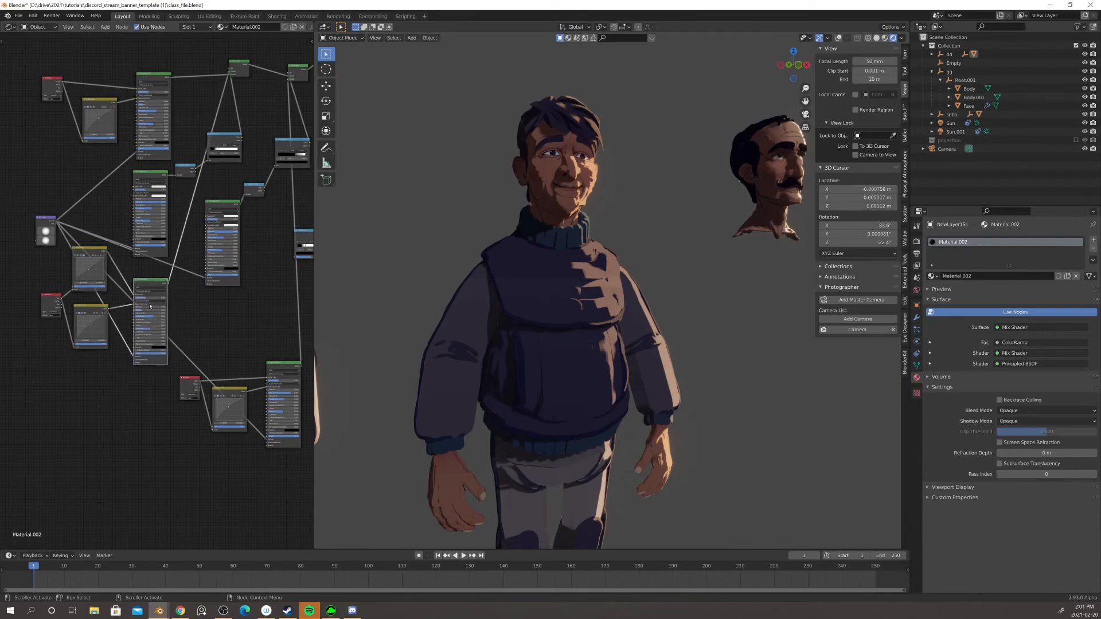
scroll(150, 306, up, 2)
scroll(156, 373, up, 1)
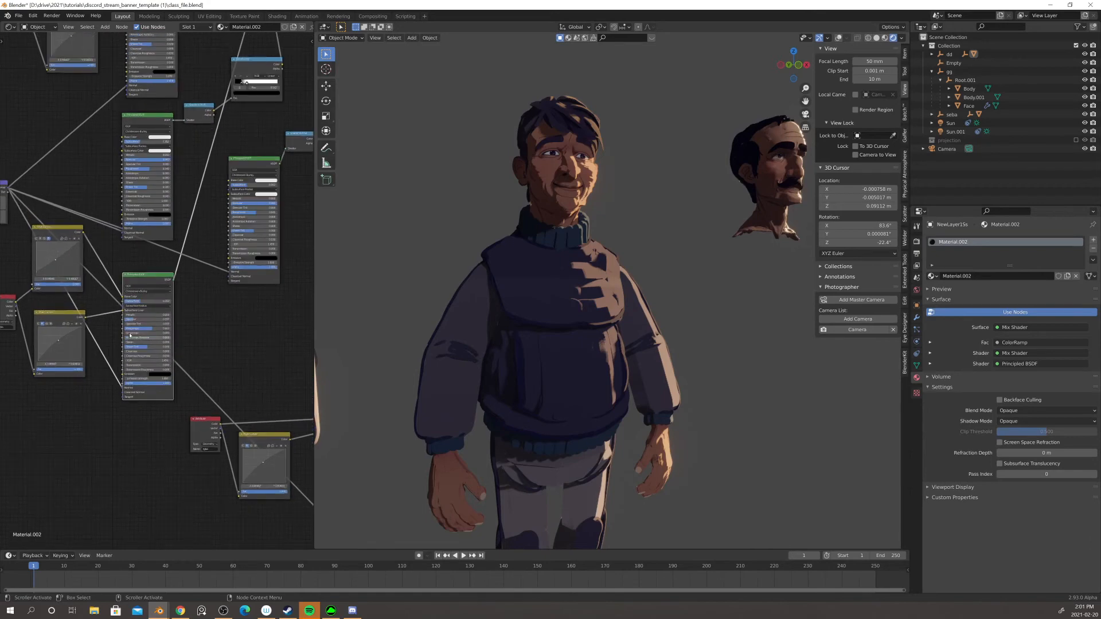
scroll(228, 345, down, 2)
middle_drag(228, 344, 171, 332)
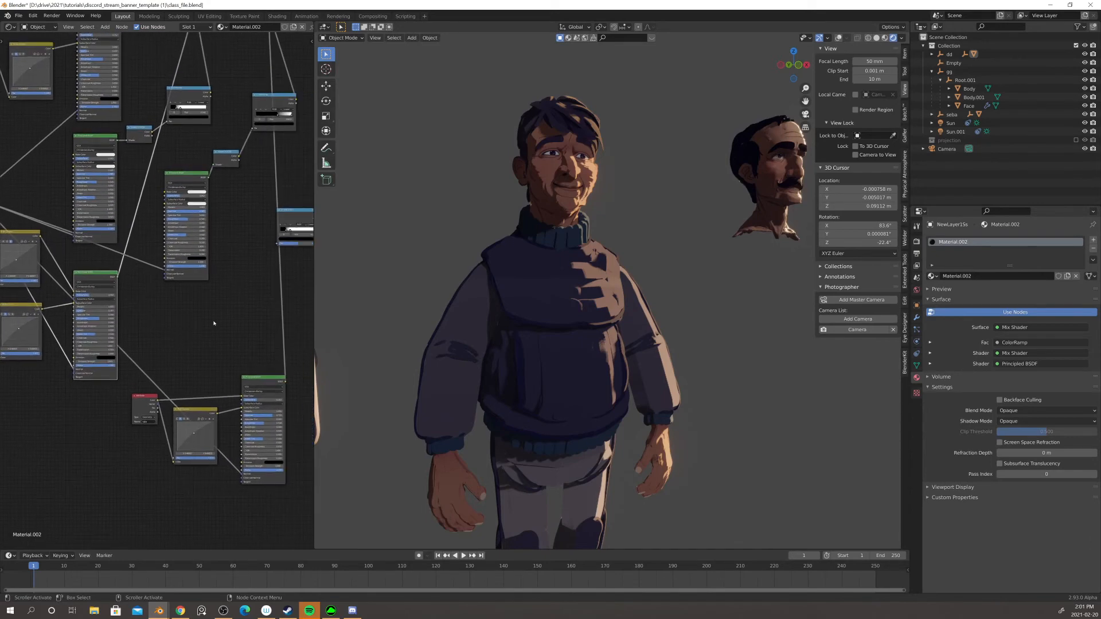
scroll(178, 338, down, 1)
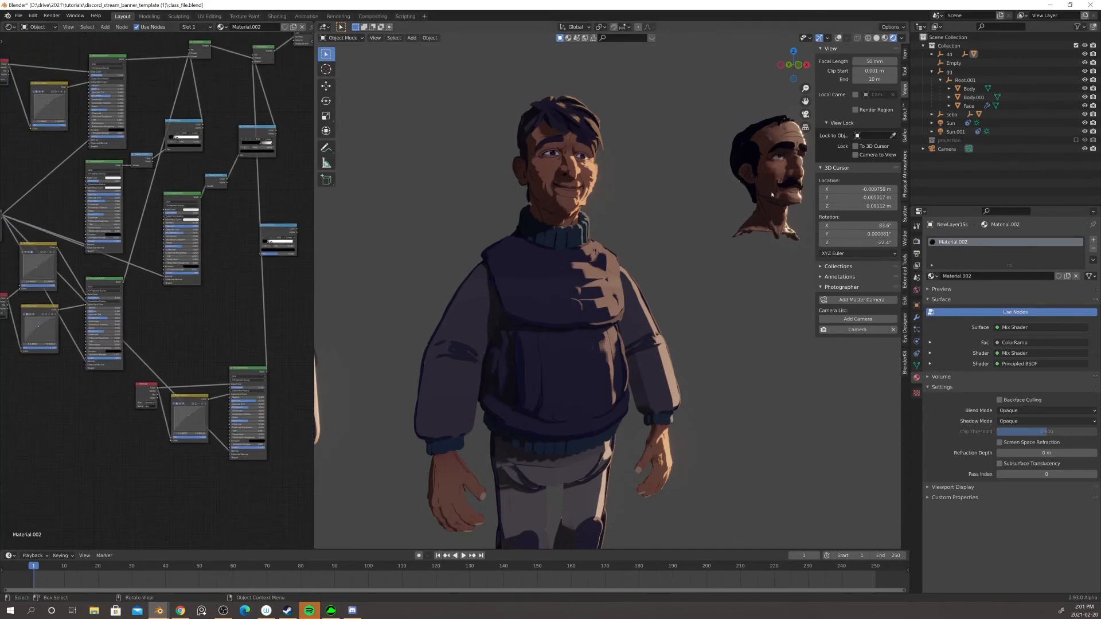
- Select the moustached head and add a Glass BSDF node above the second ColorRamp in Material.001
click(757, 210)
shift+middle_drag(739, 217, 584, 282)
scroll(625, 243, up, 5)
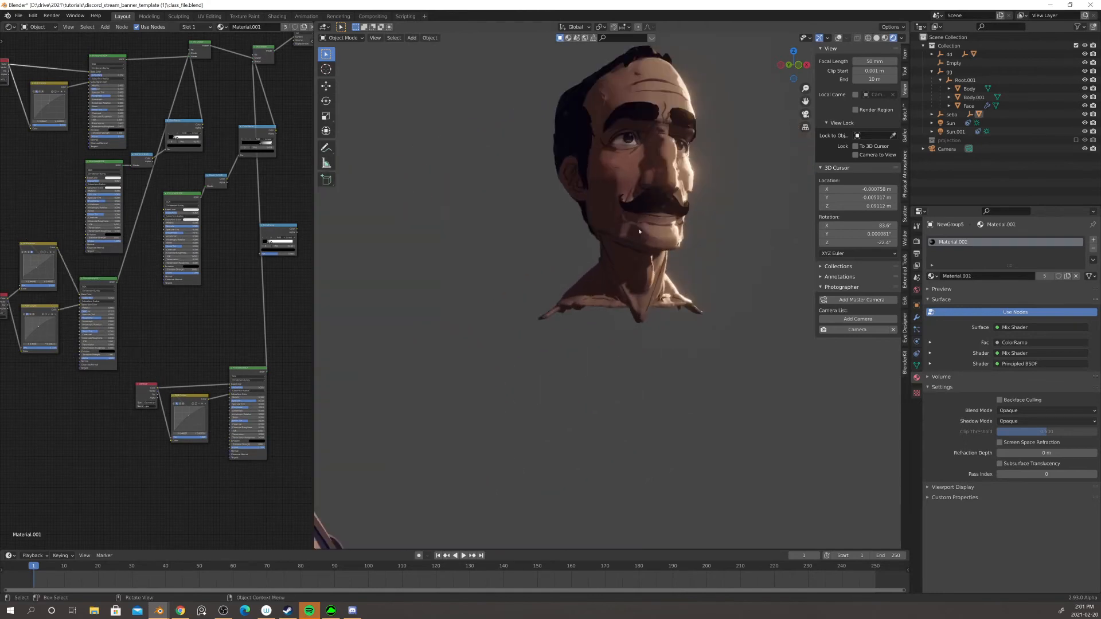
shift+middle_drag(638, 233, 595, 314)
middle_drag(267, 282, 209, 302)
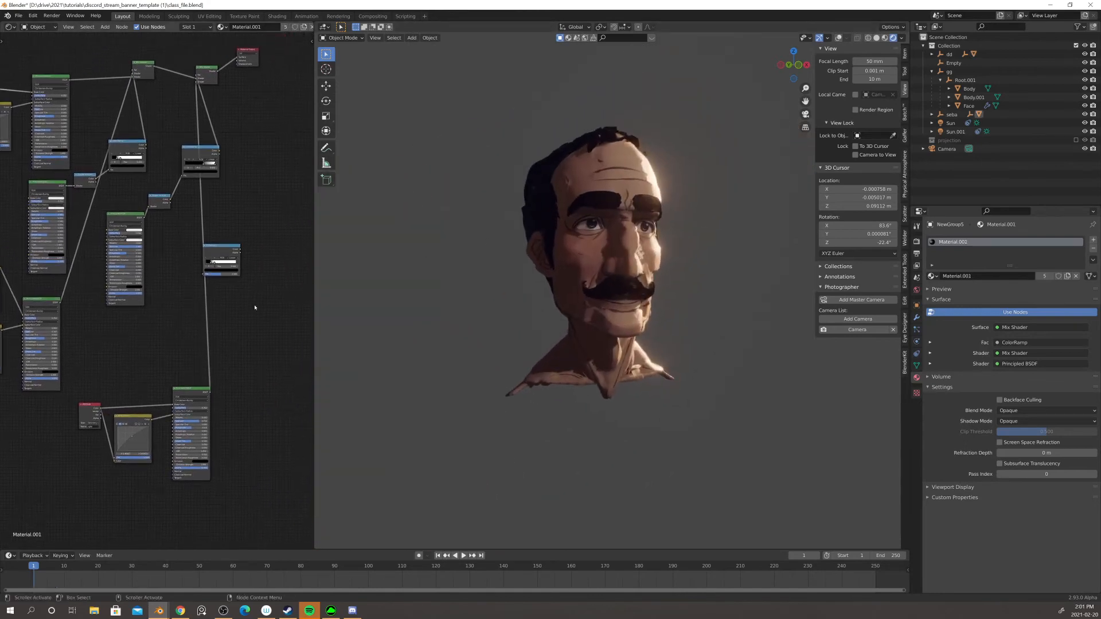
key(shift+a)
click(251, 315)
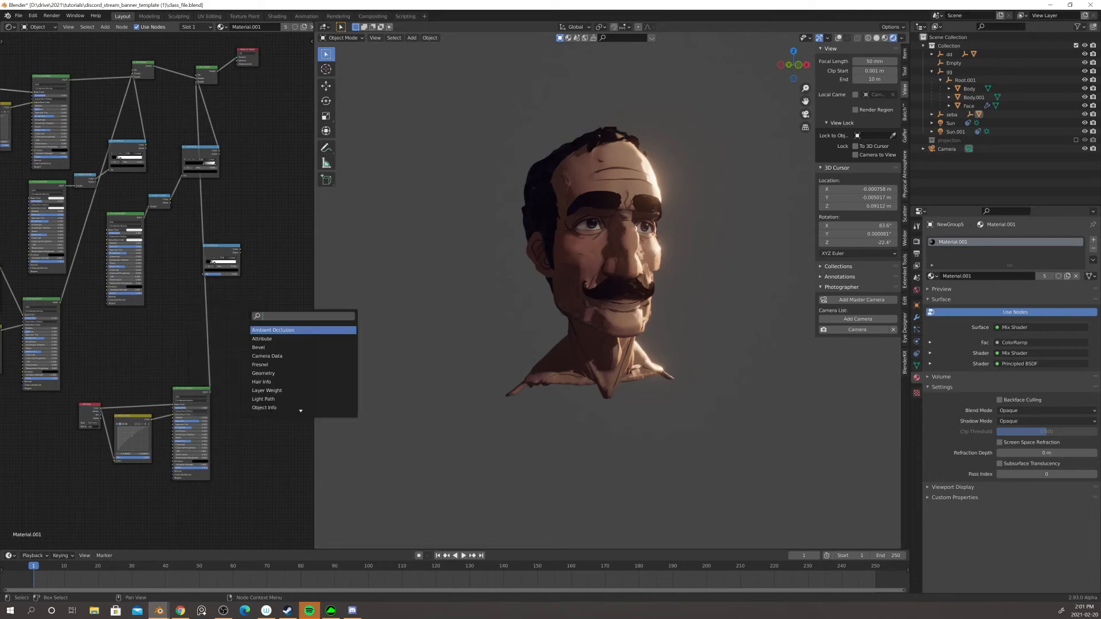
text(glas)
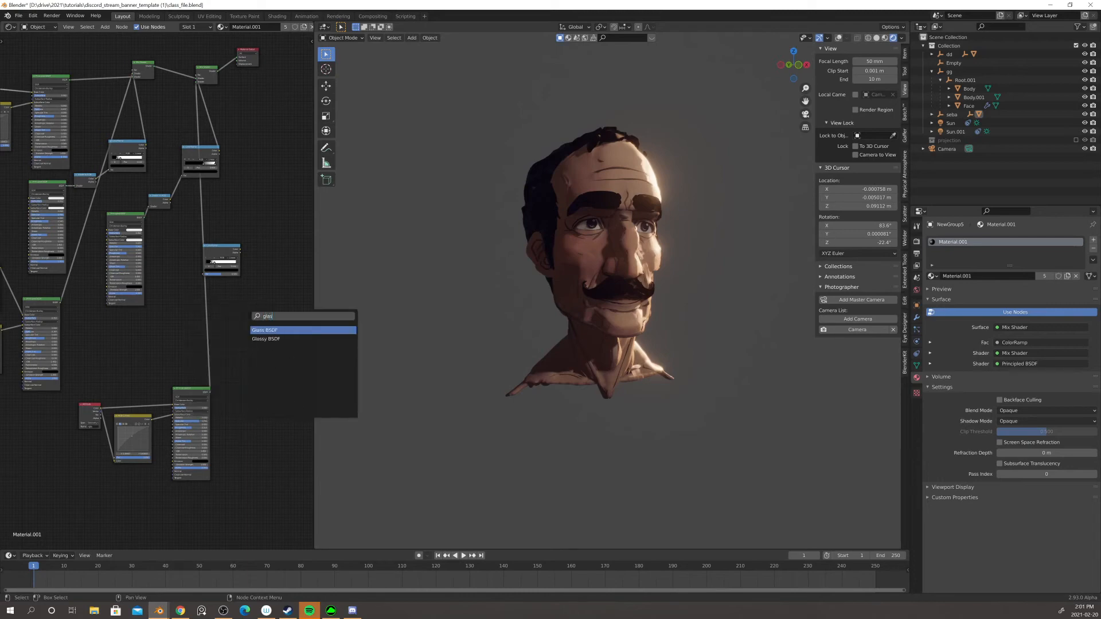
key(Return)
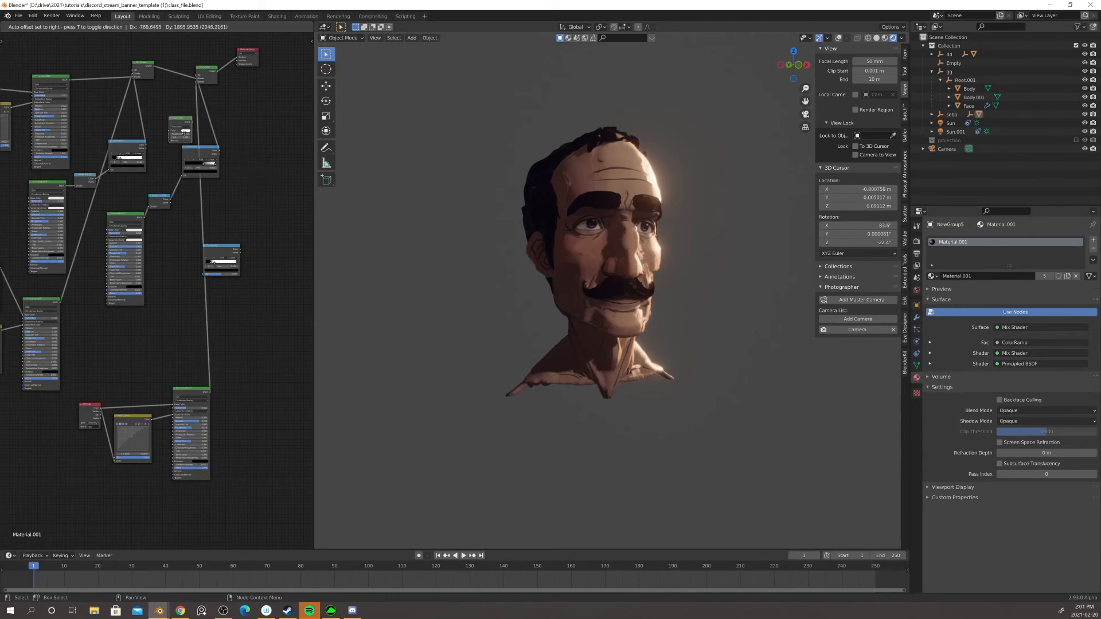
click(182, 127)
- Connect the Glass BSDF to the lower shader input of the final Mix Shader in place of the Principled BSDF
middle_drag(283, 137, 305, 229)
scroll(286, 171, up, 5)
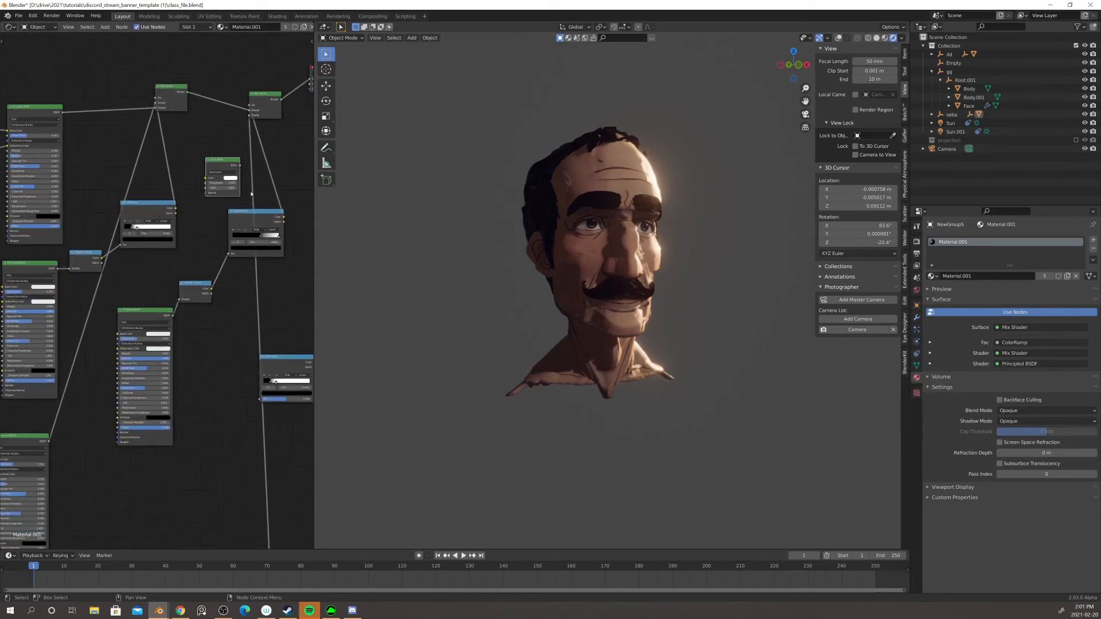
middle_drag(280, 146, 277, 186)
scroll(276, 185, up, 1)
drag(263, 138, 277, 139)
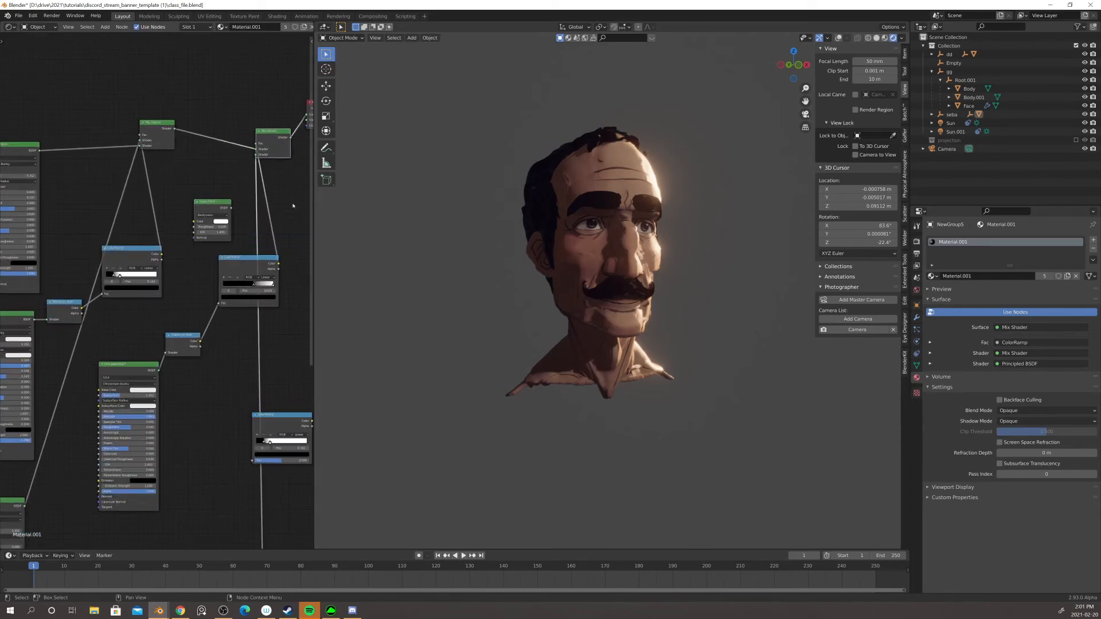
drag(221, 202, 256, 155)
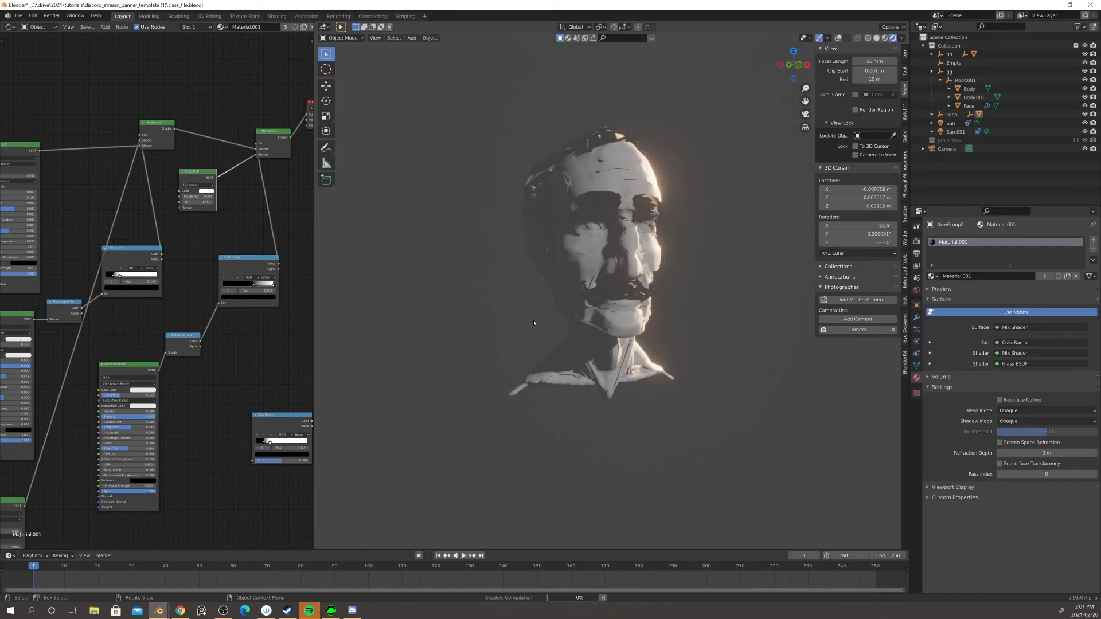
middle_drag(580, 313, 633, 335)
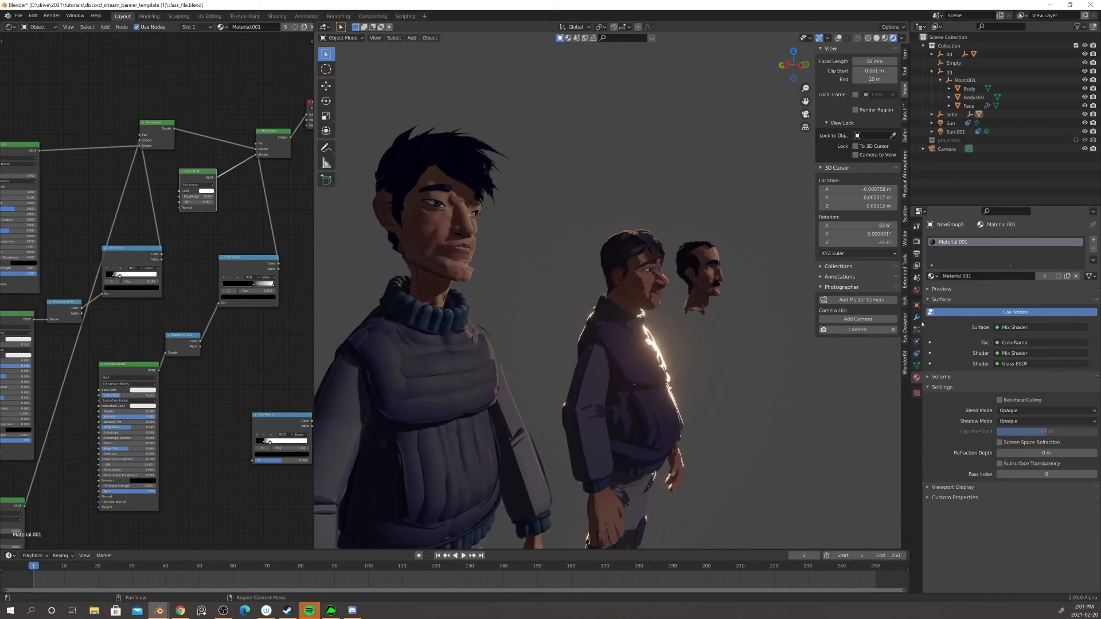
- Enable the Abandoned Church HDRI in the world settings to examine the front character's glass shading, and disable it again
click(916, 289)
click(934, 330)
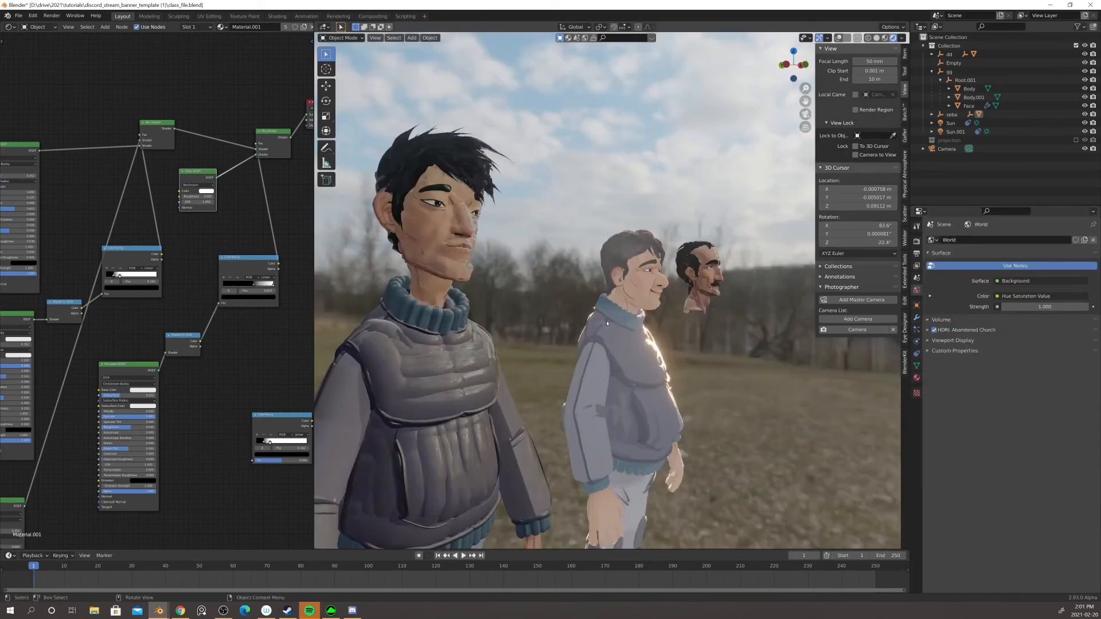
middle_drag(555, 279, 515, 279)
scroll(515, 279, up, 6)
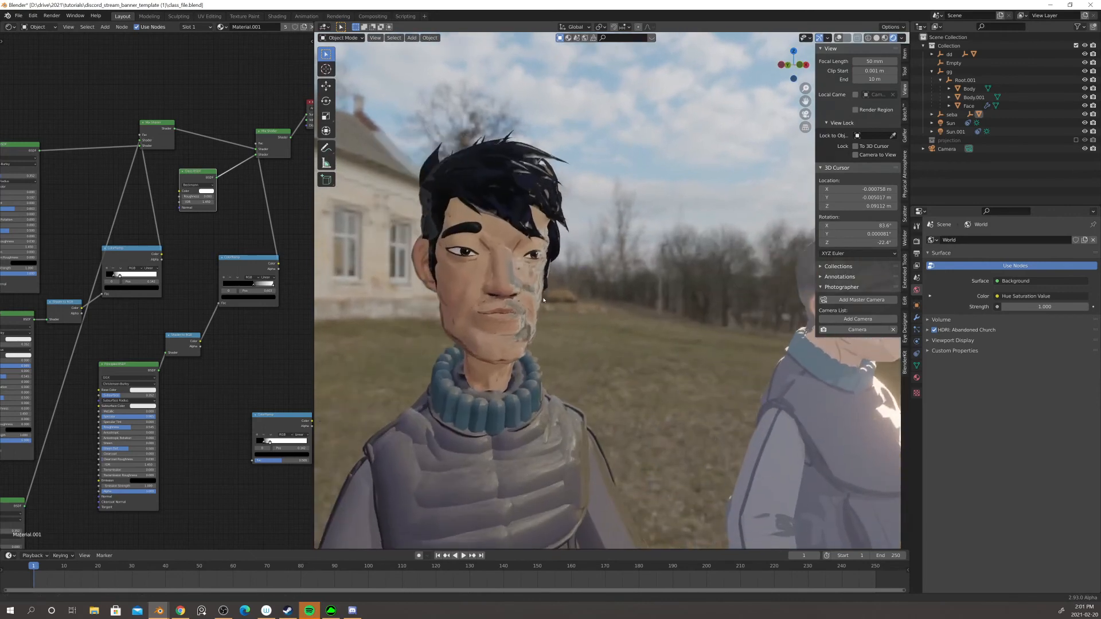
middle_drag(520, 292, 564, 318)
scroll(532, 302, up, 3)
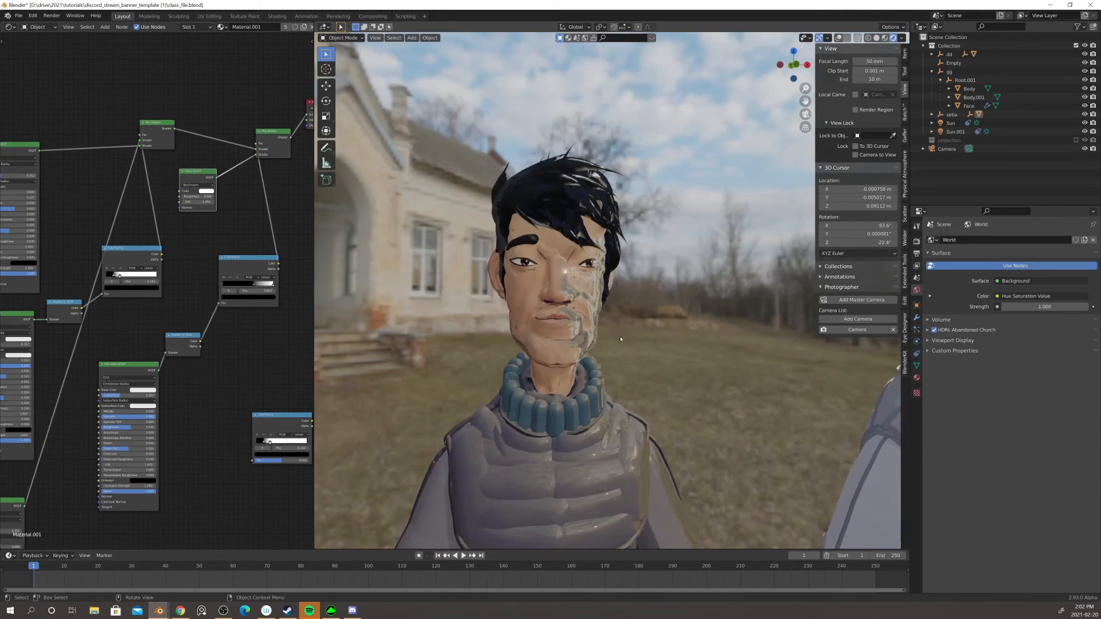
middle_drag(620, 339, 649, 346)
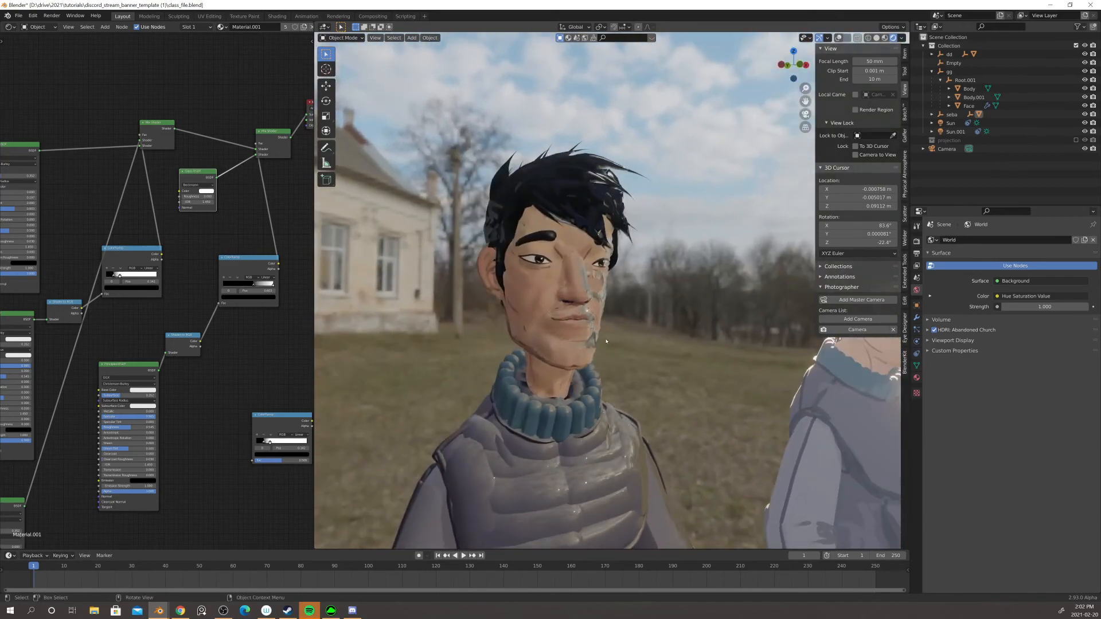
scroll(715, 327, down, 4)
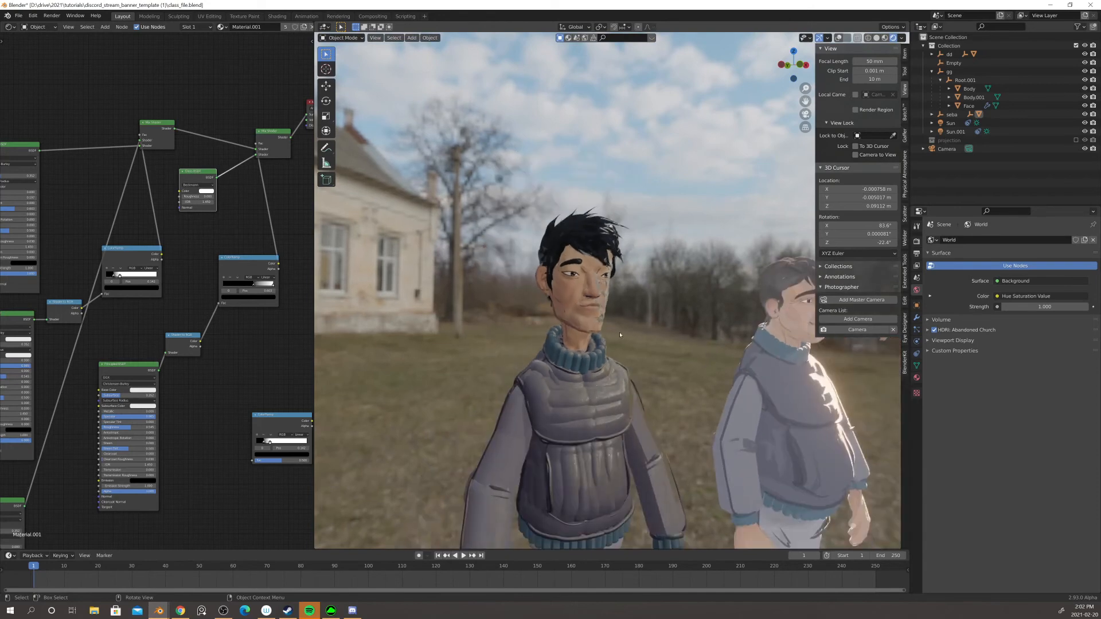
click(935, 331)
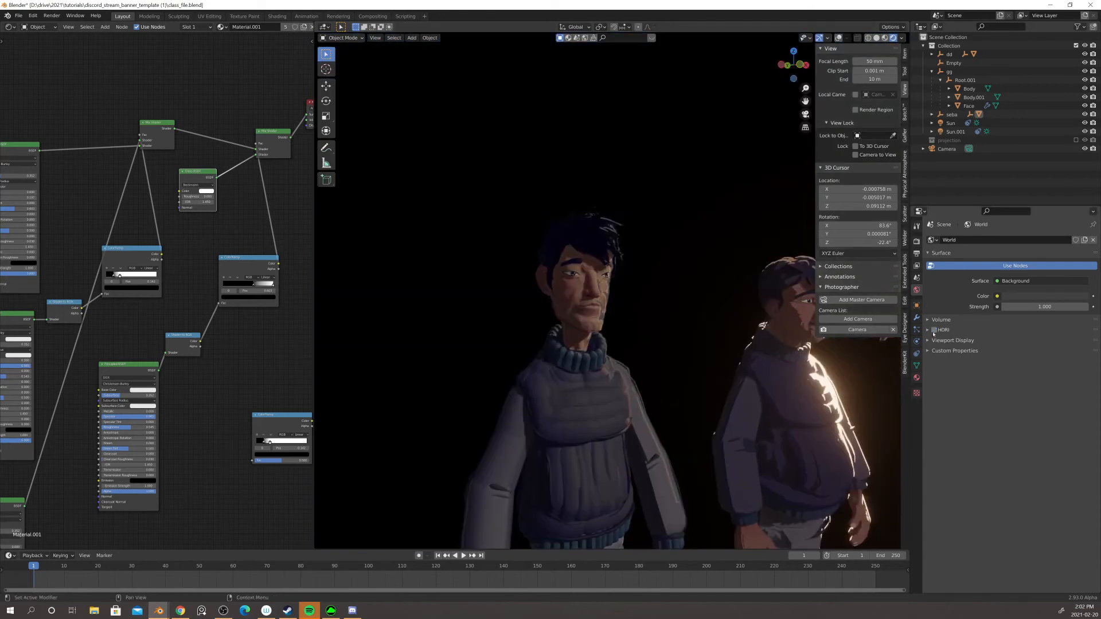
- Reconnect the lowest Principled BSDF to the final Mix Shader, replacing the Glass BSDF
middle_drag(743, 360, 681, 324)
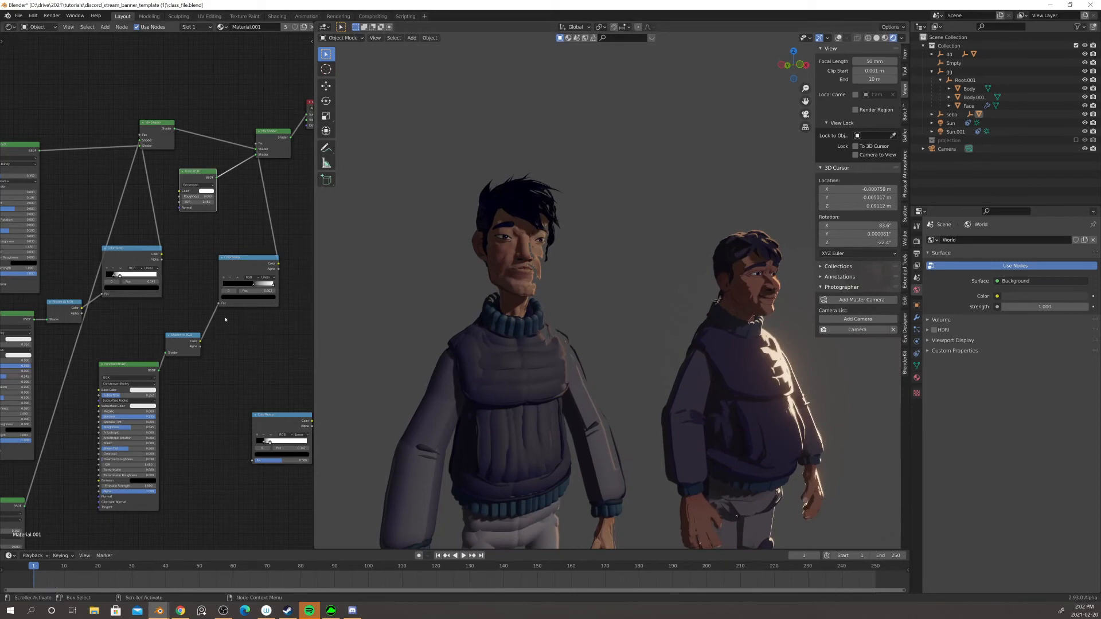
drag(238, 274, 224, 248)
scroll(272, 377, down, 3)
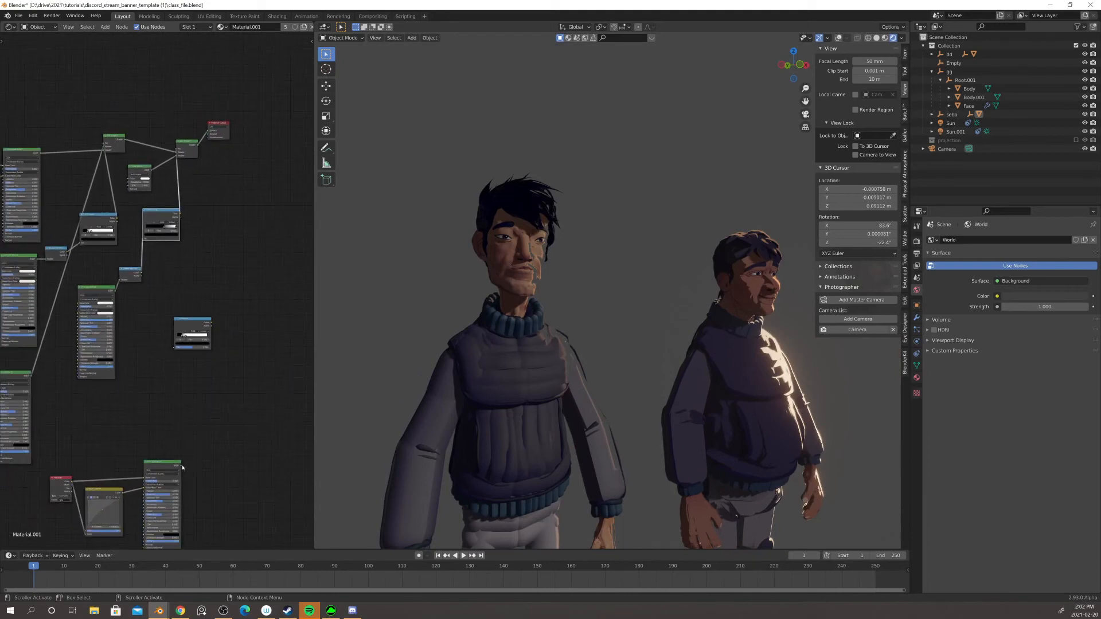
drag(182, 467, 176, 154)
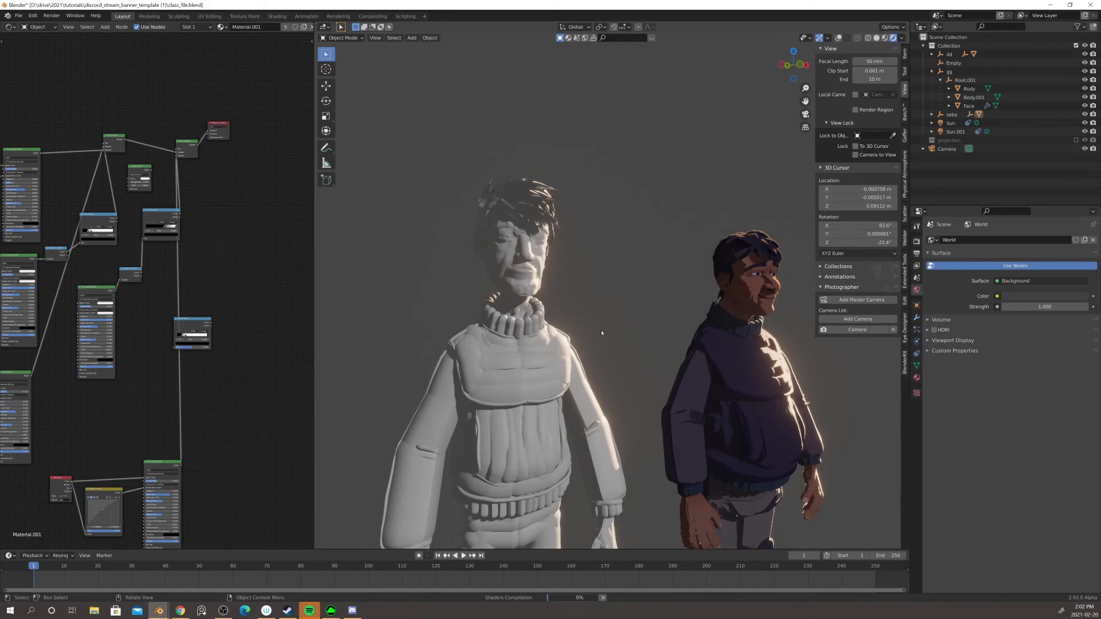
- Select the middle character and adjust the direction sphere of the Normal node in Material.002
scroll(625, 343, down, 1)
middle_drag(667, 344, 520, 323)
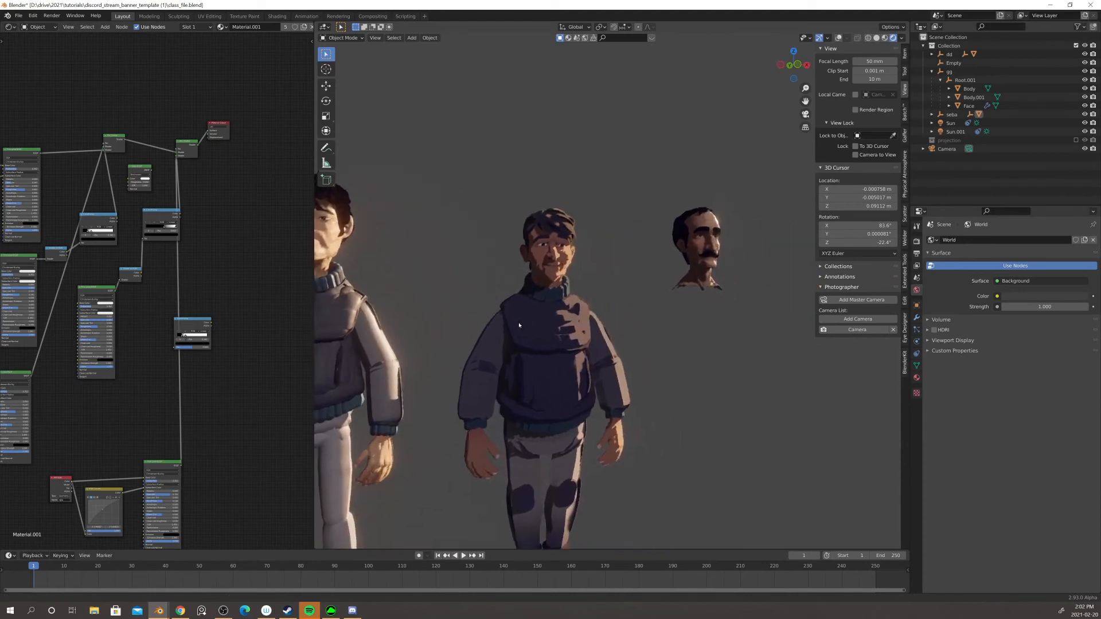
scroll(566, 343, up, 4)
click(470, 364)
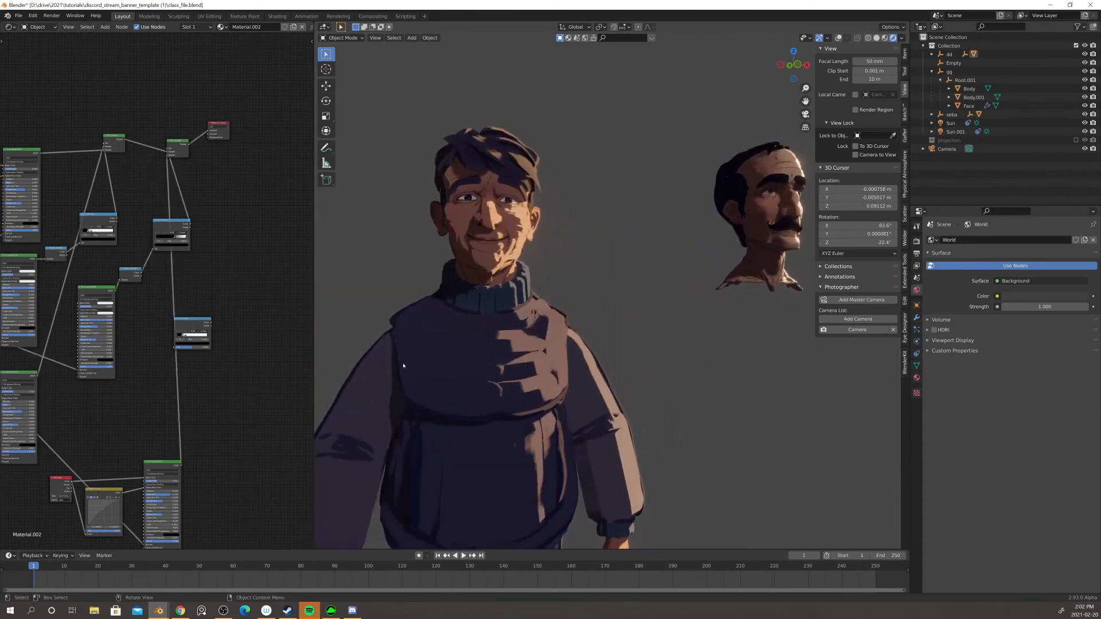
middle_drag(150, 476, 279, 356)
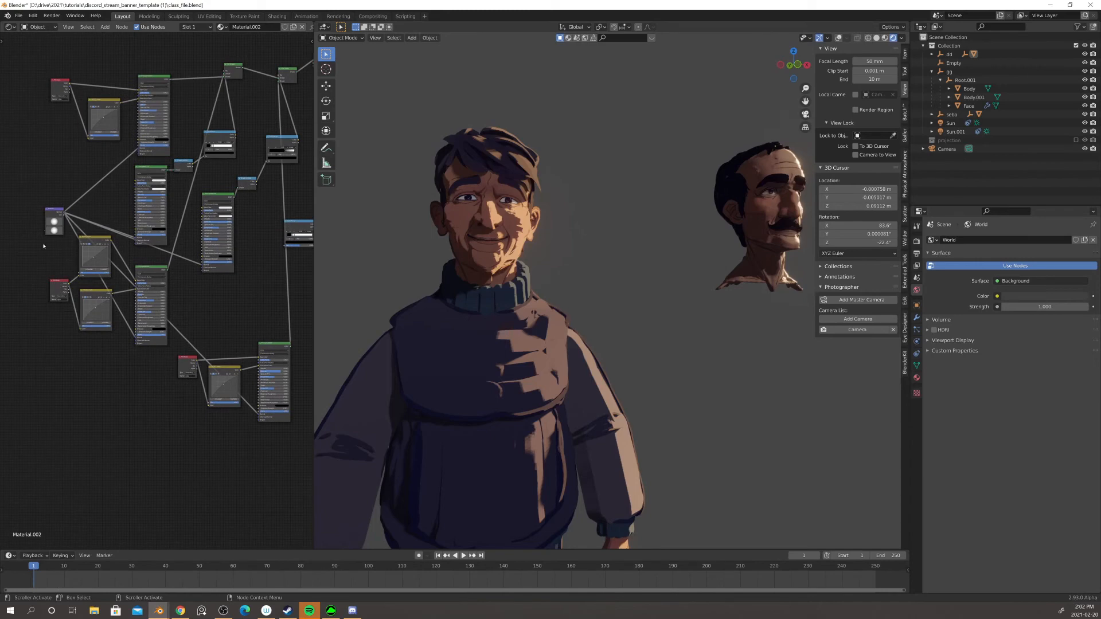
middle_drag(43, 246, 75, 258)
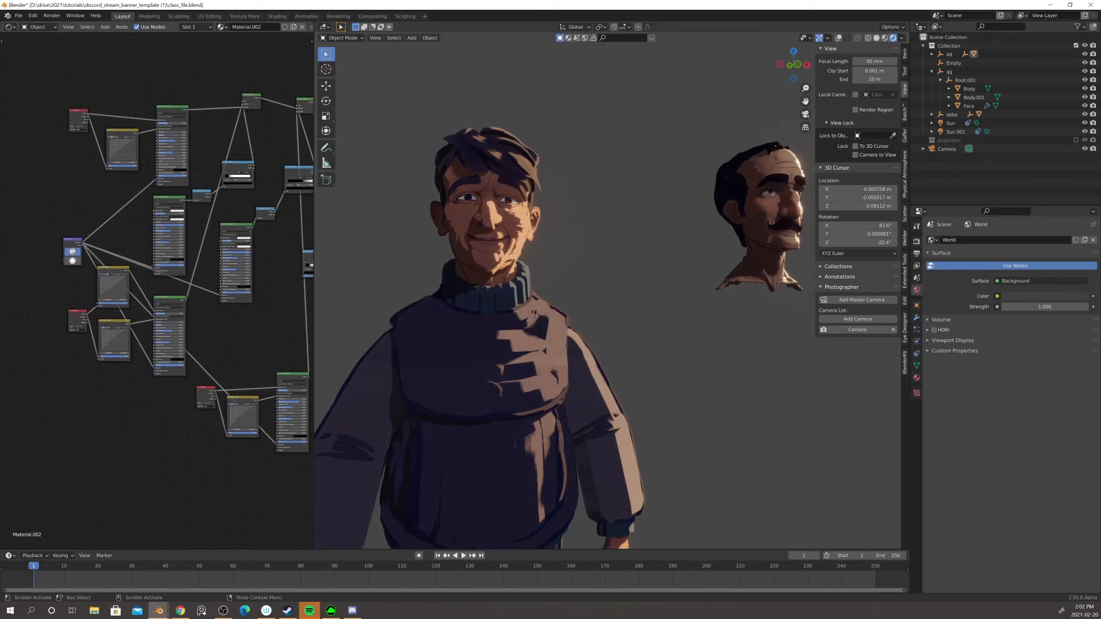
drag(67, 253, 71, 253)
middle_drag(477, 306, 543, 297)
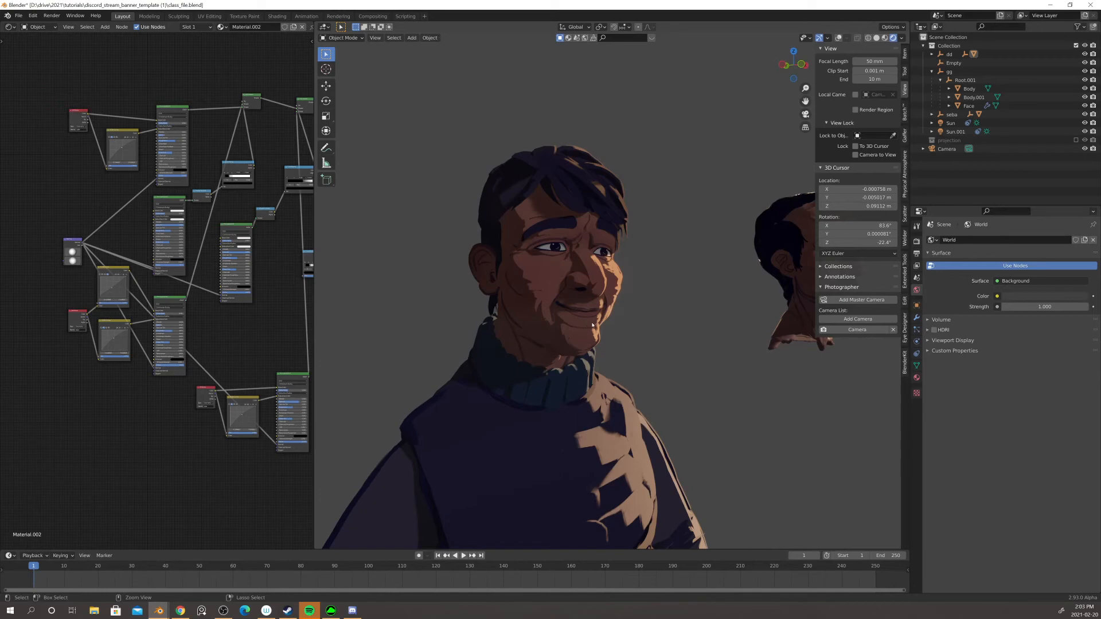
- Set a level 2 subdivision on the middle character's mesh
key(ctrl+2)
scroll(654, 345, down, 2)
scroll(636, 325, up, 2)
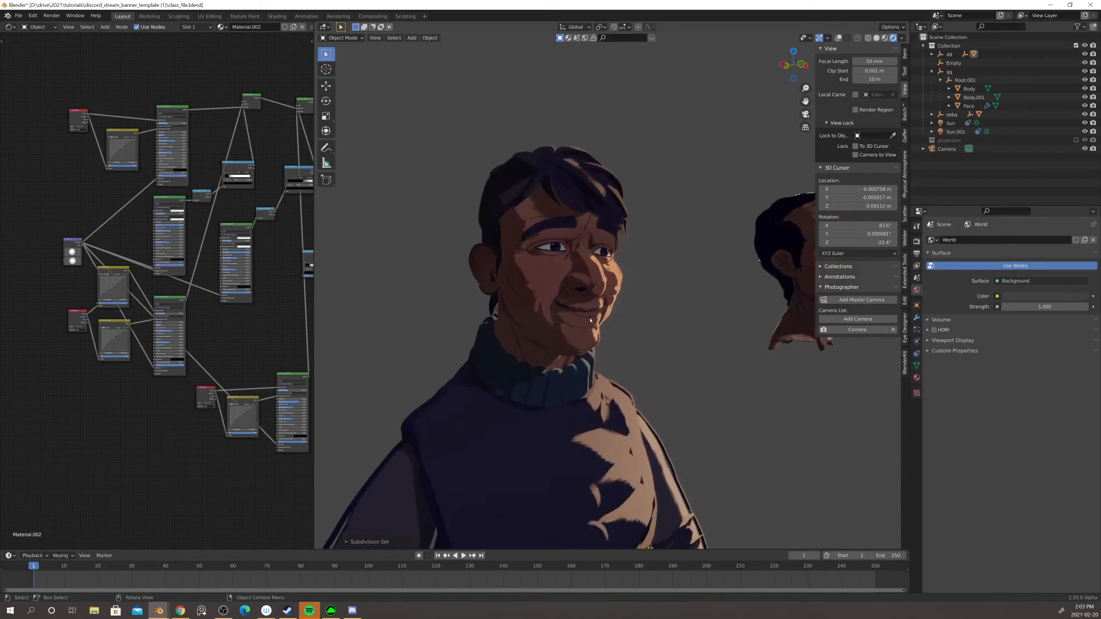
mouse_move(483, 313)
middle_down()
mouse_move(415, 302)
mouse_move(482, 310)
middle_up()
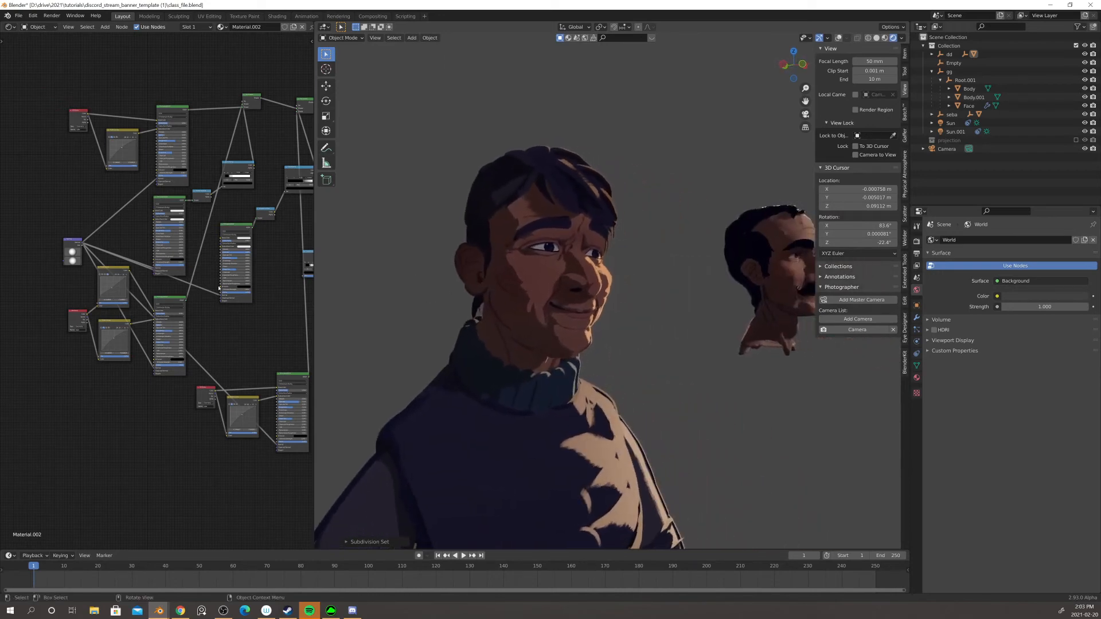
- Tilt the Normal node's direction sphere downward to change how light falls on the middle character
middle_drag(85, 279, 157, 280)
scroll(156, 280, up, 5)
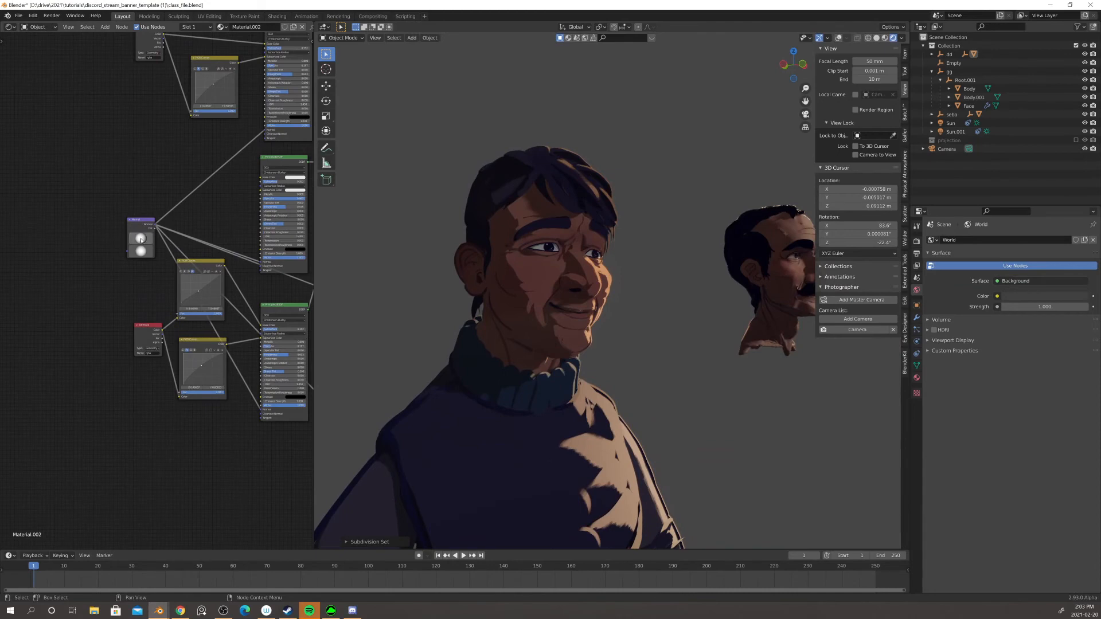
mouse_move(141, 240)
mouse_down()
mouse_move(148, 246)
mouse_move(129, 248)
mouse_move(139, 252)
mouse_up()
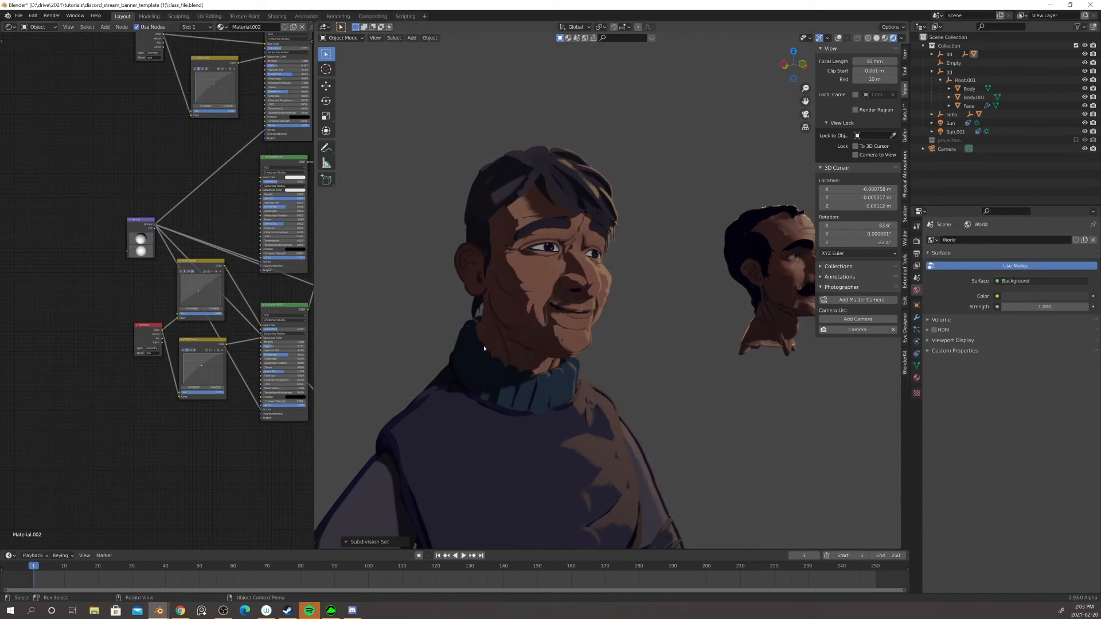
- Move the lowest Principled BSDF up beneath the unconnected ColorRamp and shift its RGB Curves node up slightly
middle_drag(264, 295, 144, 268)
middle_drag(211, 305, 130, 272)
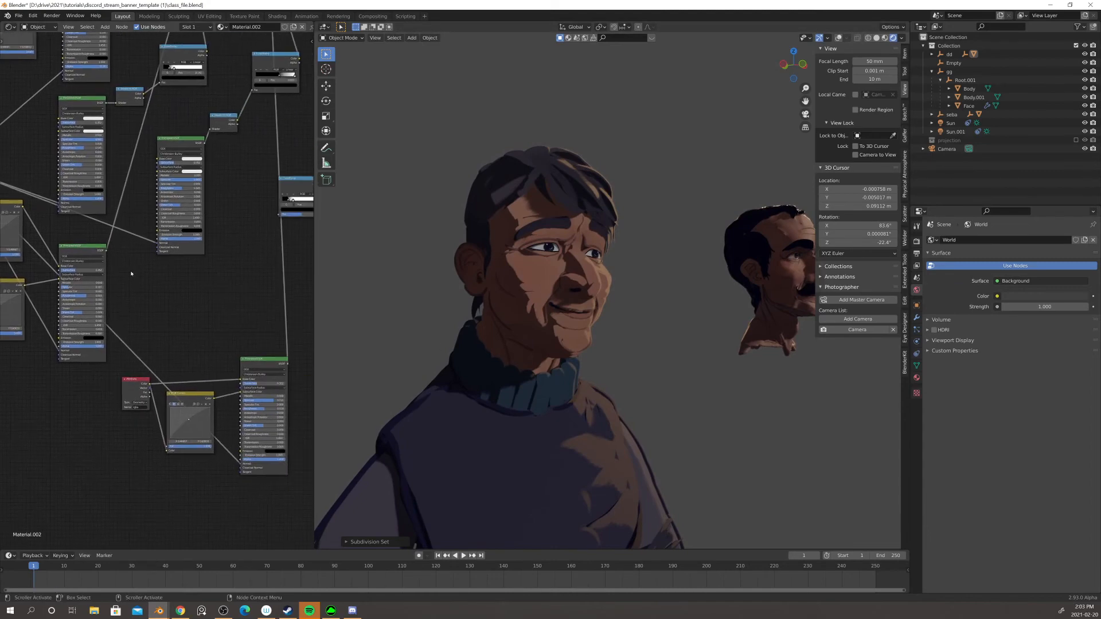
middle_drag(262, 295, 195, 259)
middle_drag(210, 203, 184, 324)
middle_drag(236, 151, 233, 234)
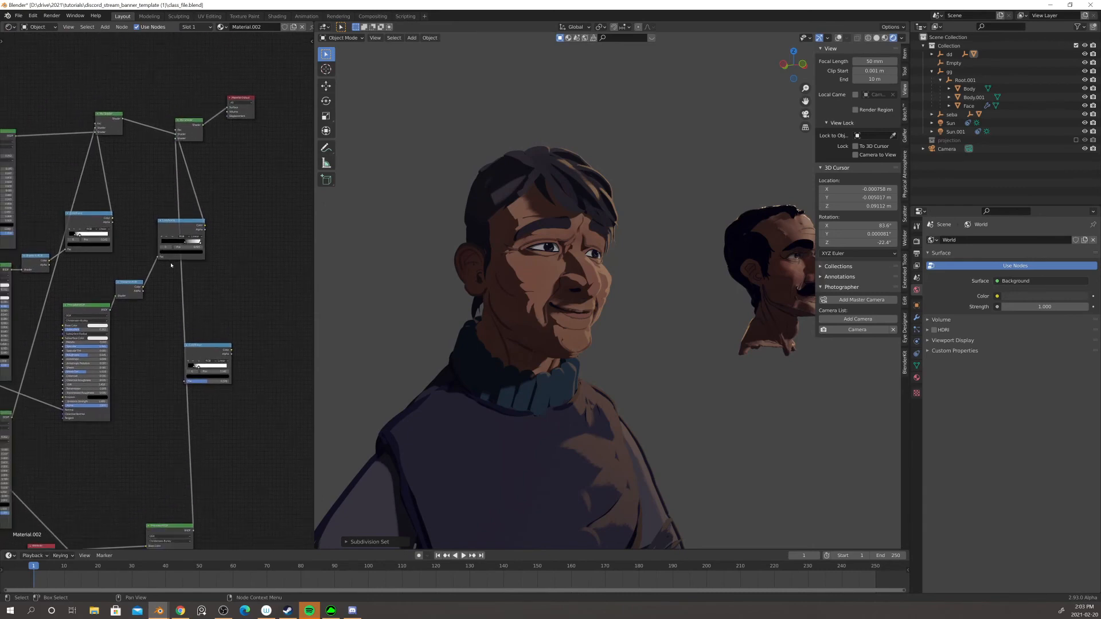
scroll(209, 325, up, 1)
middle_drag(208, 324, 224, 224)
middle_drag(207, 418, 237, 342)
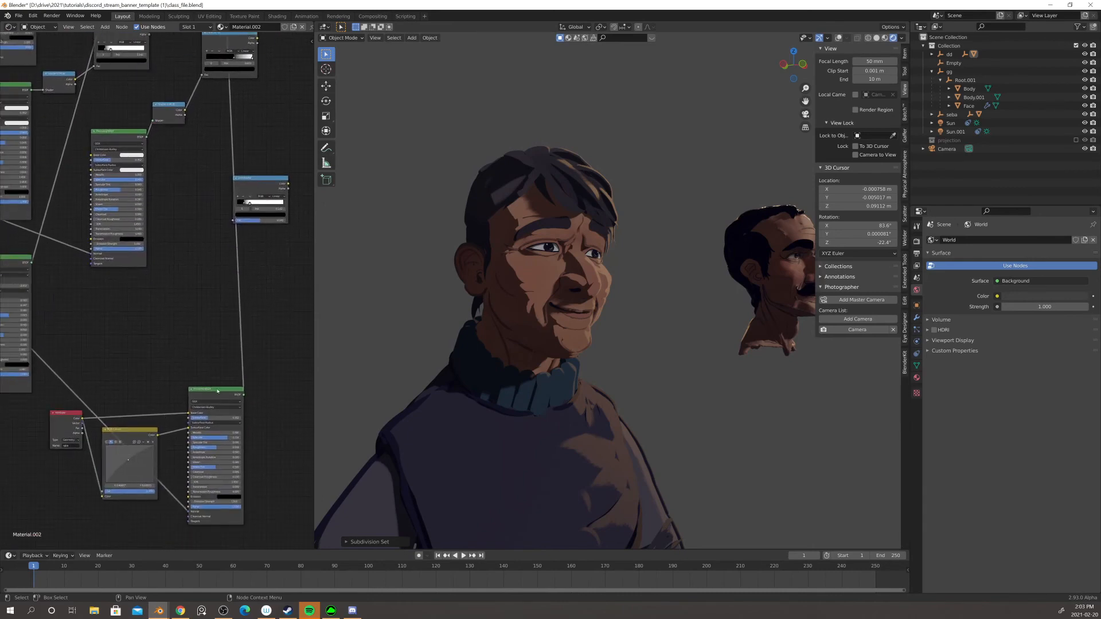
drag(217, 391, 204, 270)
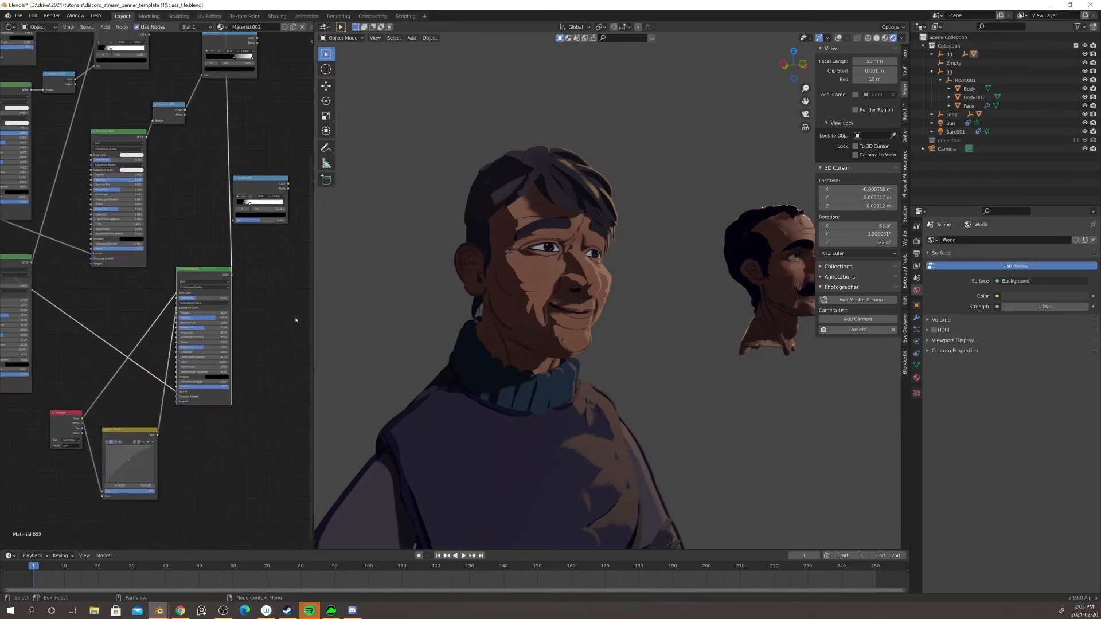
drag(129, 429, 130, 416)
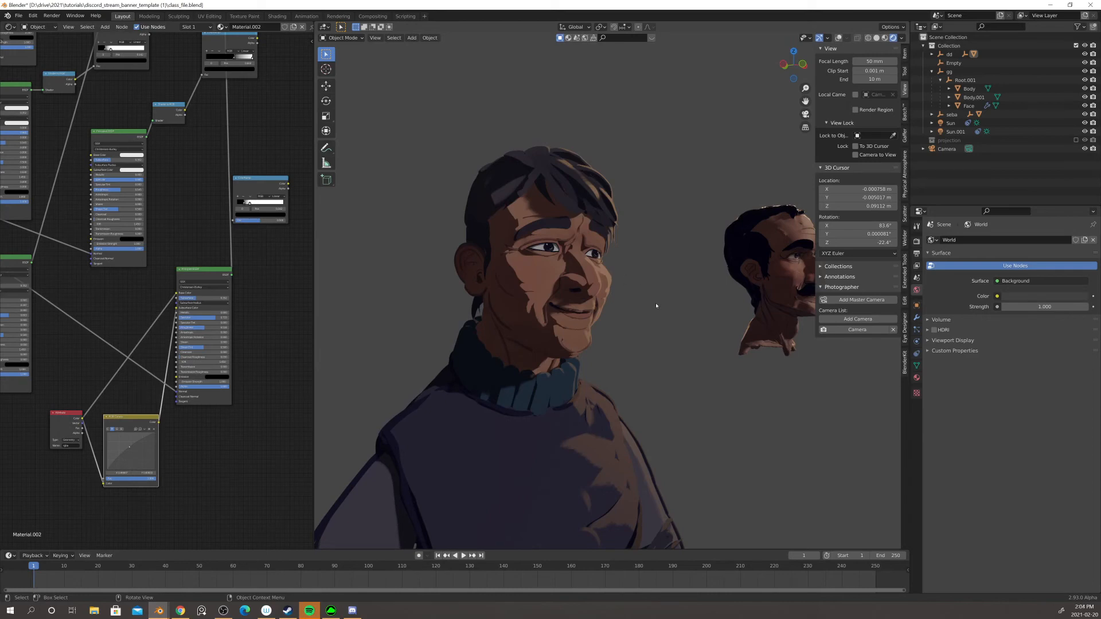
- Examine the middle character's shading from the front, at a distance and close up
scroll(660, 307, down, 5)
scroll(665, 307, up, 2)
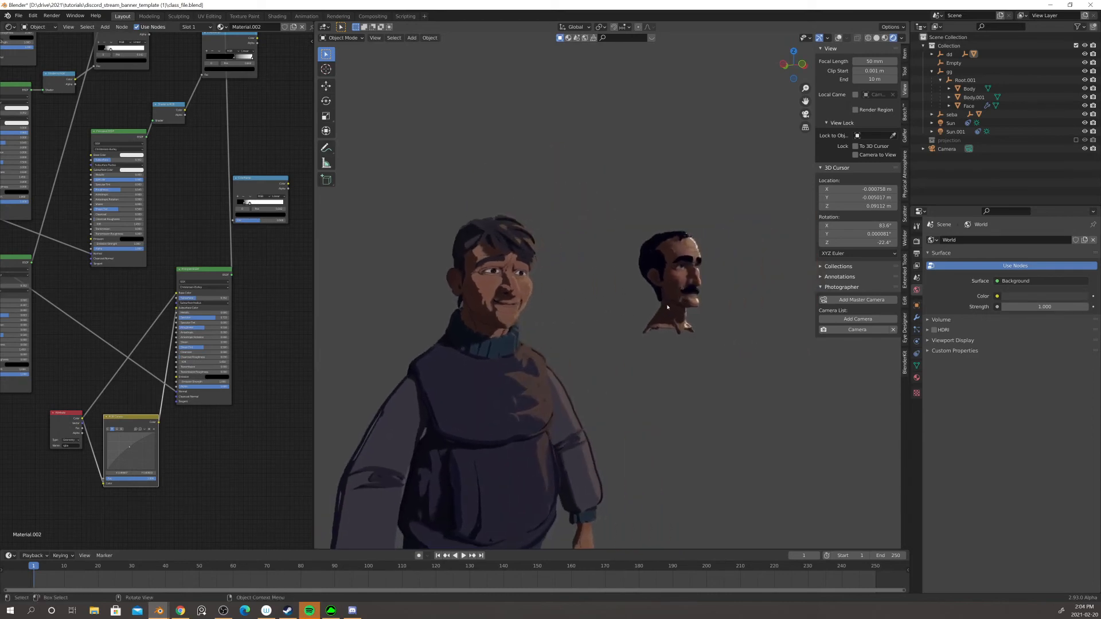
middle_drag(667, 307, 728, 254)
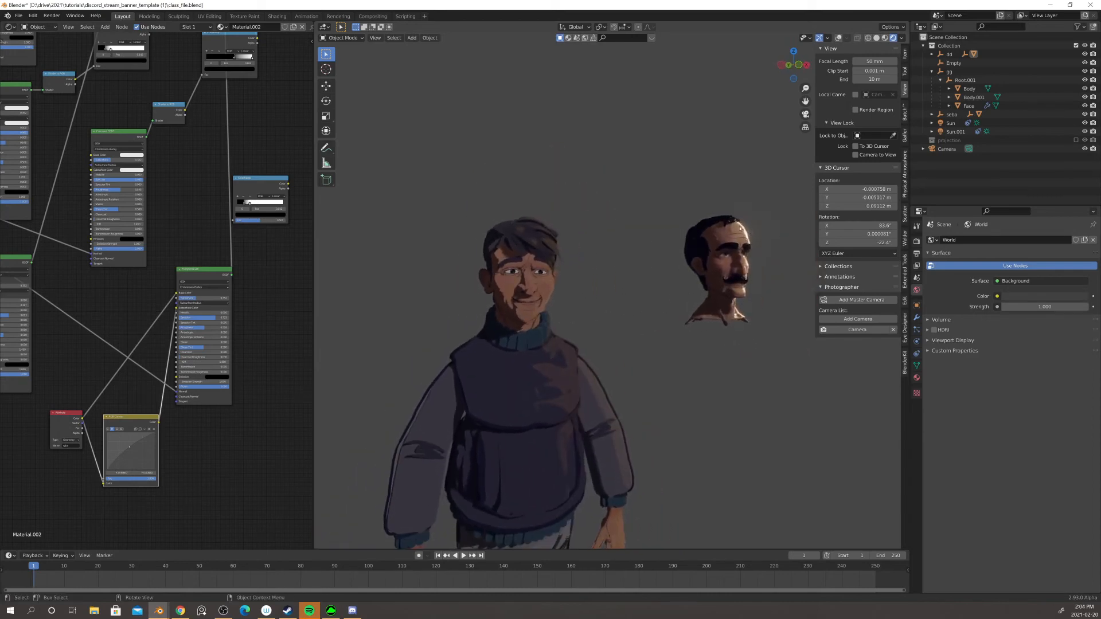
scroll(533, 288, up, 3)
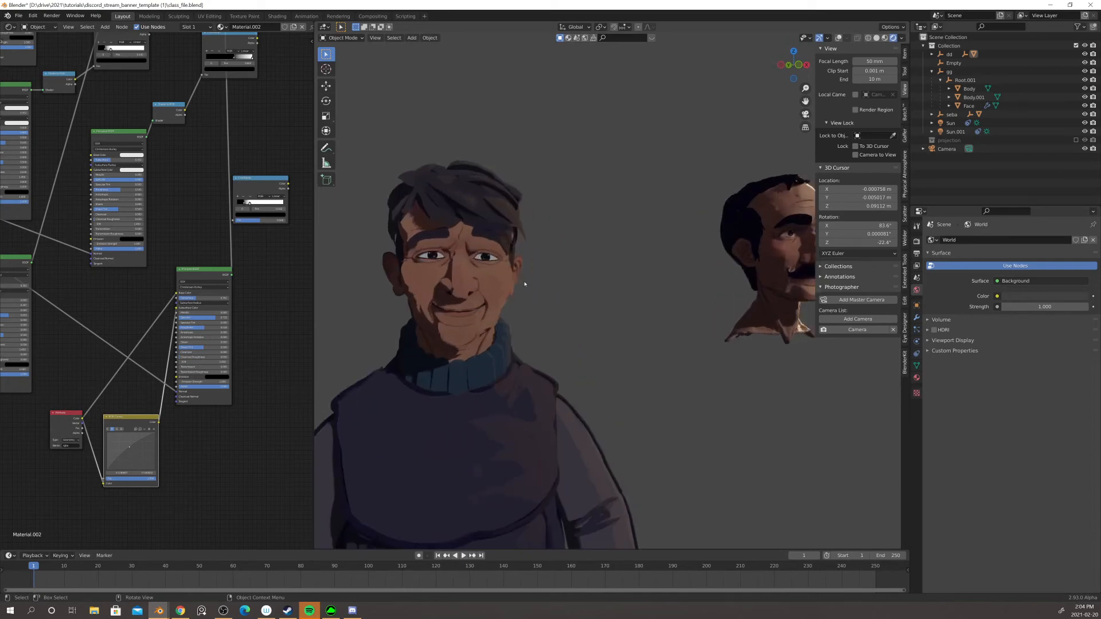
- Move the lower RGB Curves node up and right and its Attribute node up and left, spreading them out before the Principled BSDF
middle_drag(584, 292, 541, 278)
middle_drag(456, 291, 503, 301)
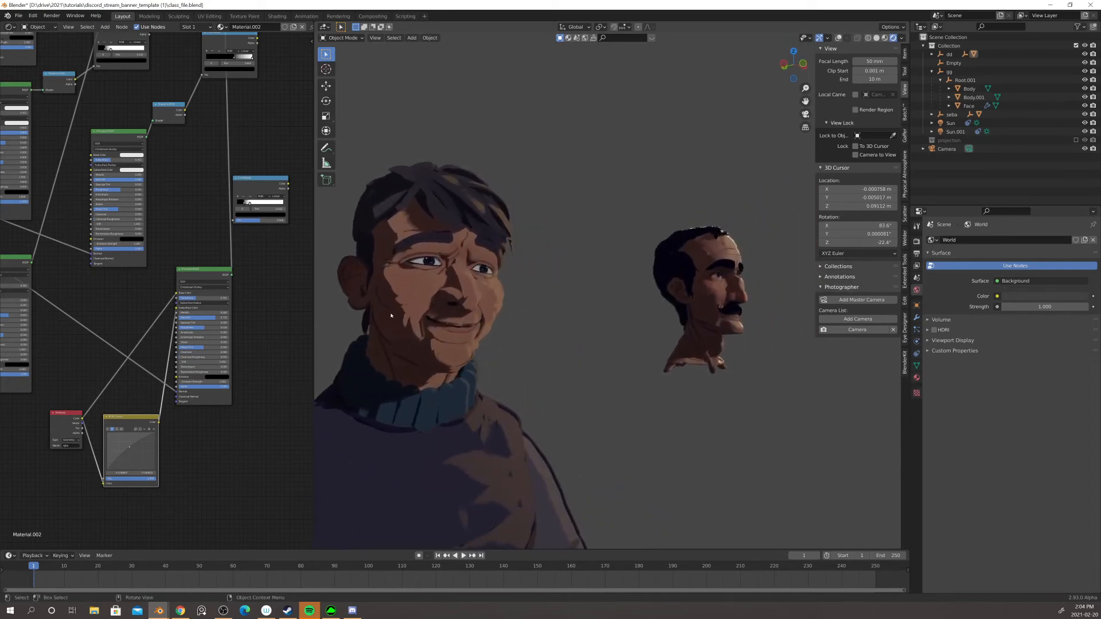
mouse_move(127, 425)
mouse_down()
mouse_move(108, 363)
mouse_move(139, 411)
mouse_up()
drag(70, 417, 55, 404)
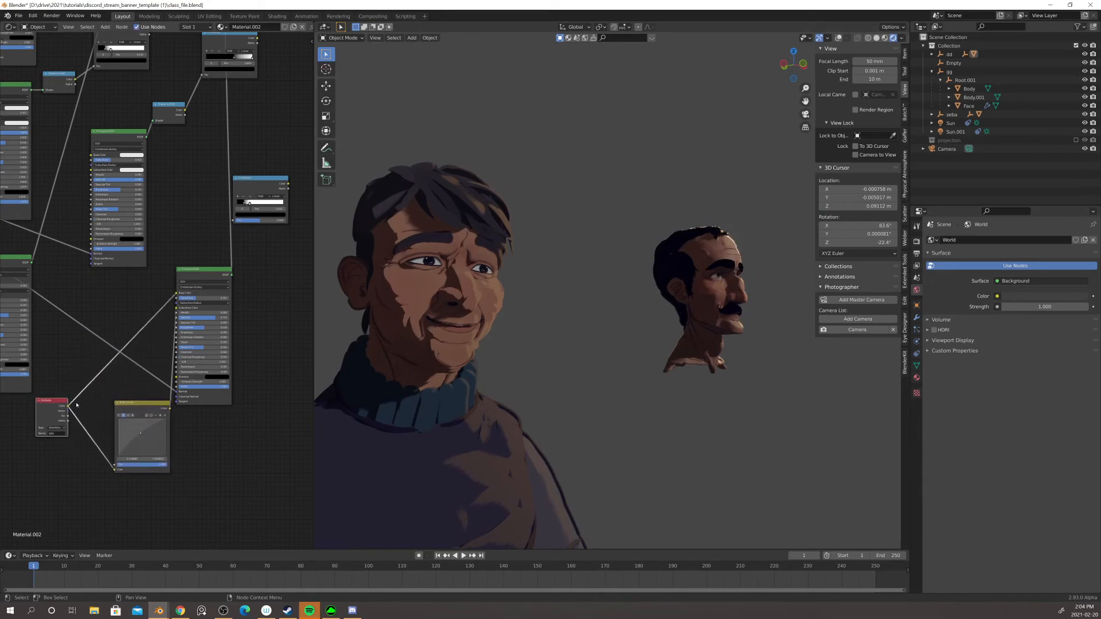
key(shift+d)
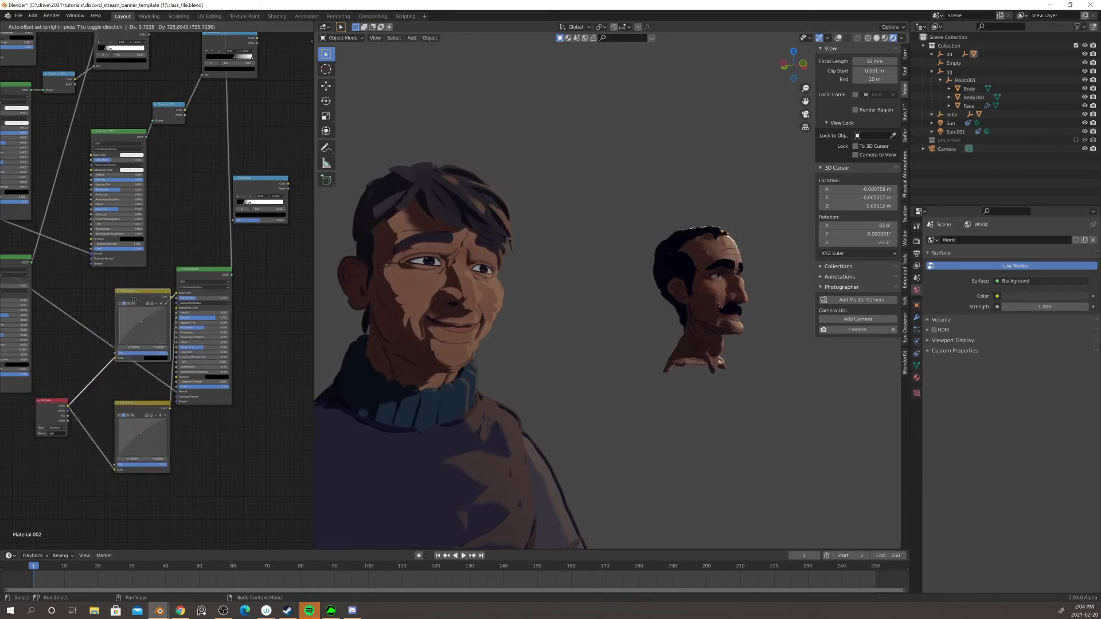
click(132, 300)
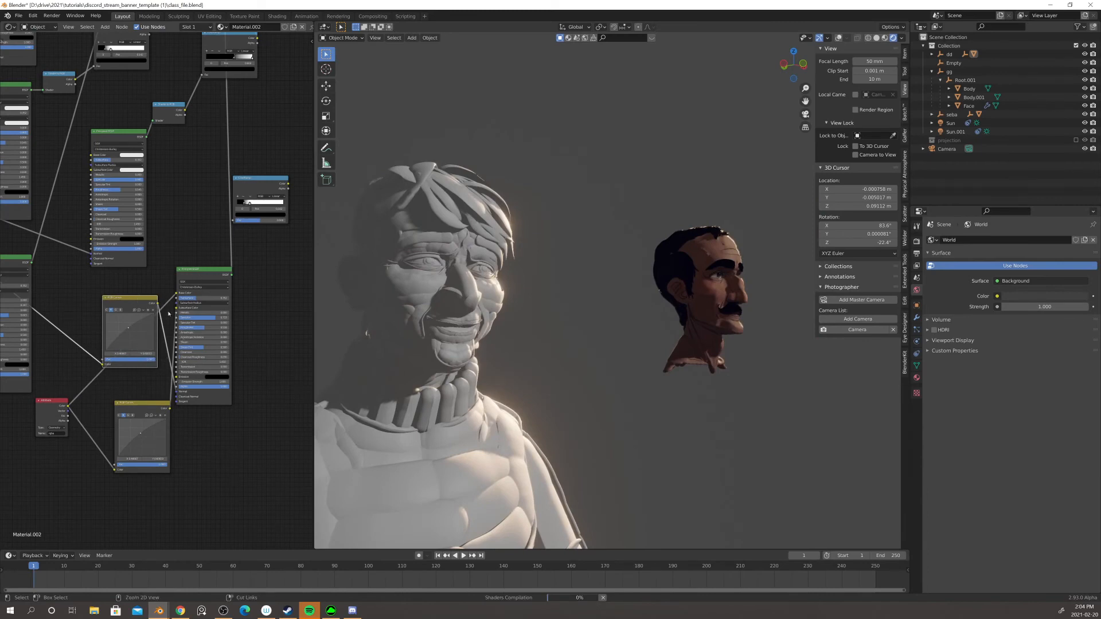
key(ctrl+z)
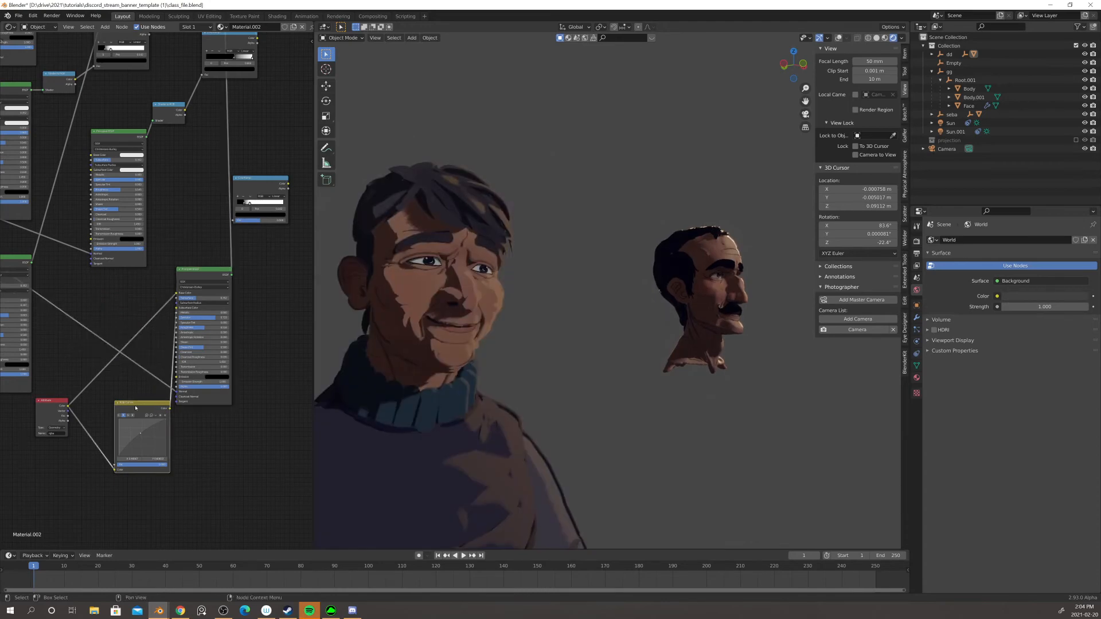
- Insert a duplicate of the RGB Curves node between the Attribute and Base Color, lowering its red curve and raising its combined curve
key(shift+d)
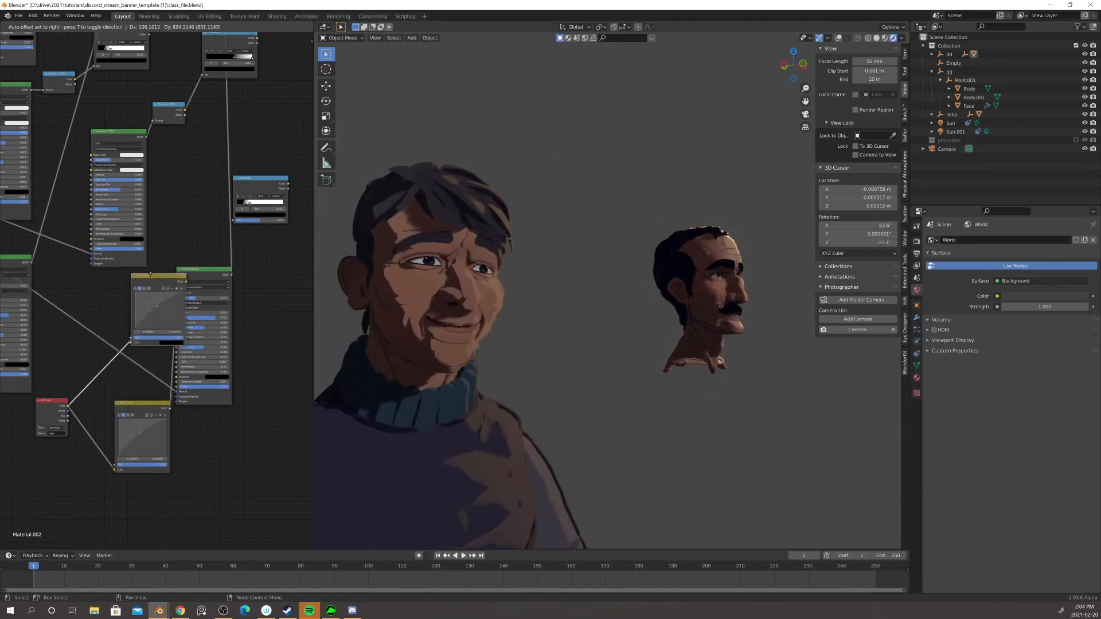
click(150, 279)
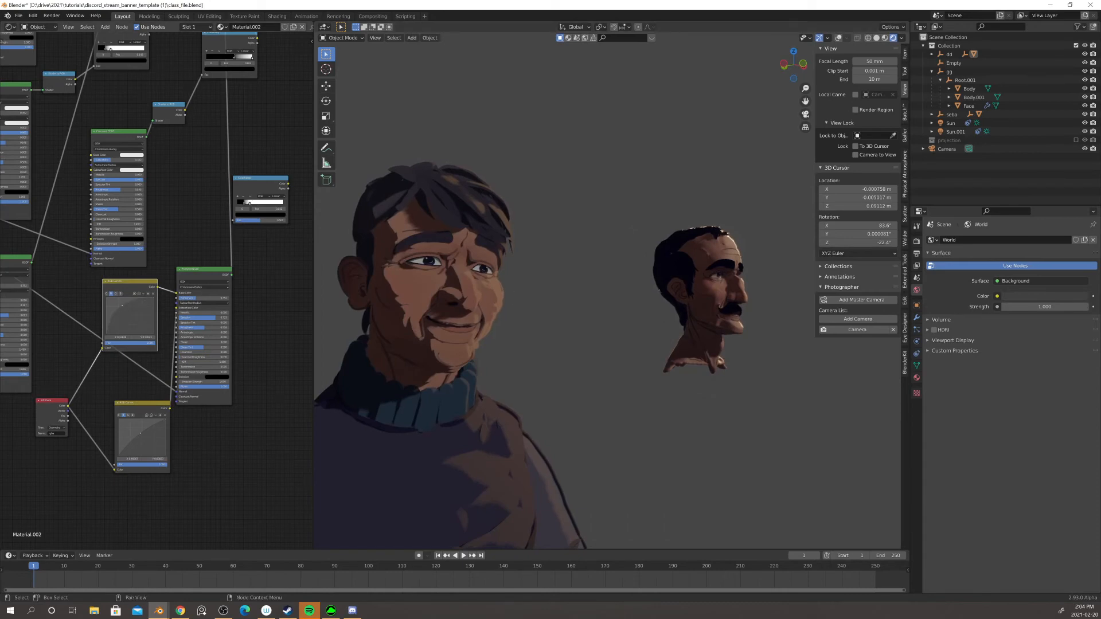
drag(122, 305, 140, 321)
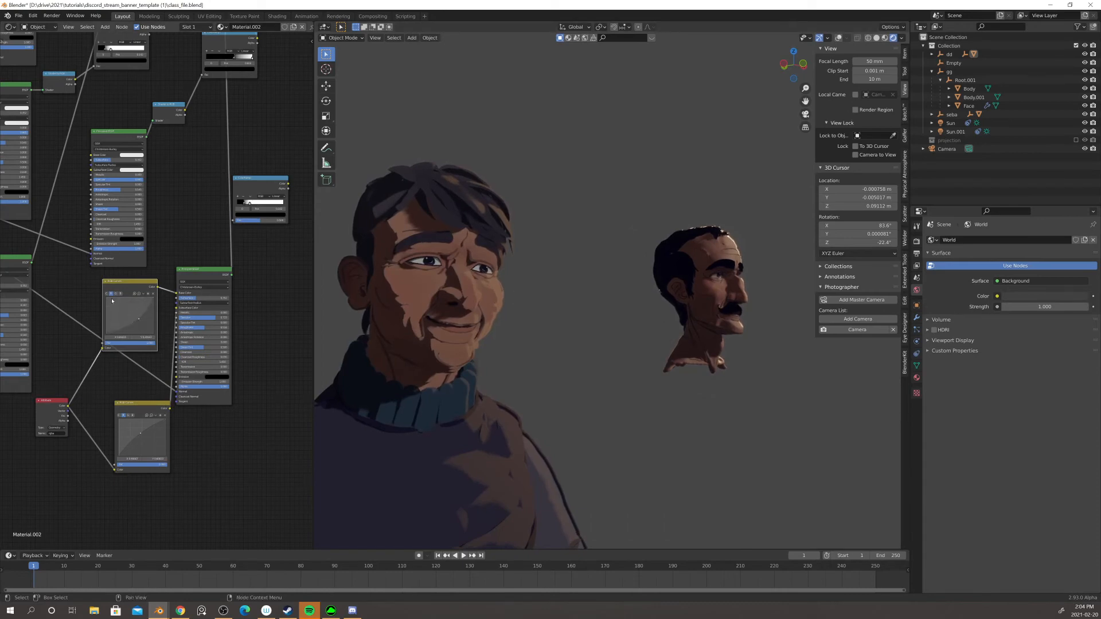
drag(132, 322, 121, 304)
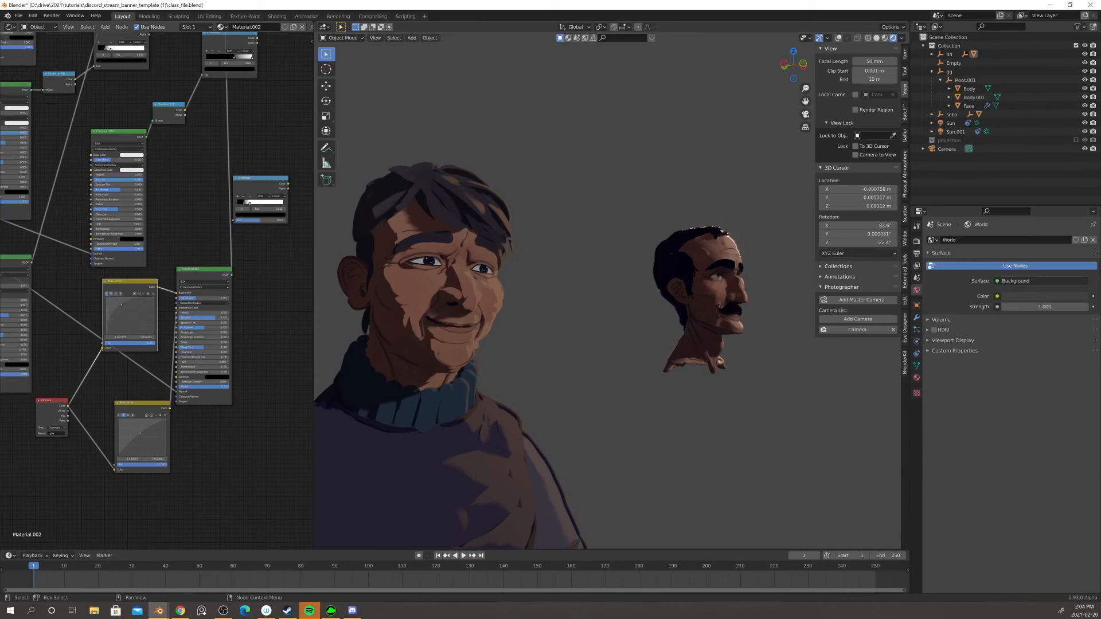
- Nudge the lowest Principled BSDF slightly right and check the middle character's shading from farther away
click(204, 282)
click(202, 280)
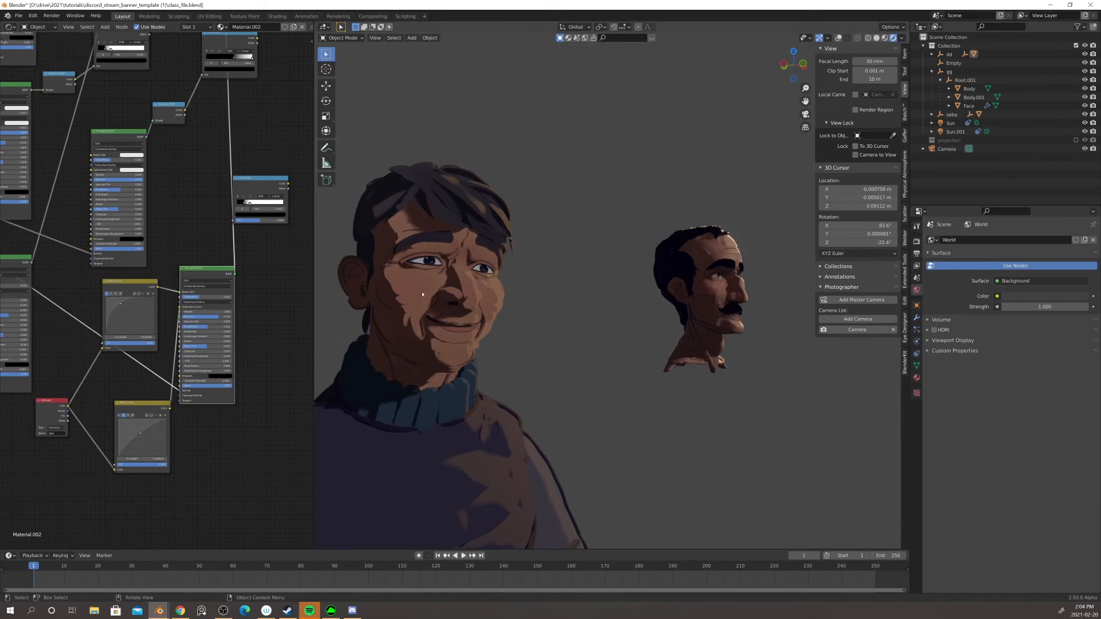
middle_drag(419, 259, 427, 292)
scroll(434, 300, down, 1)
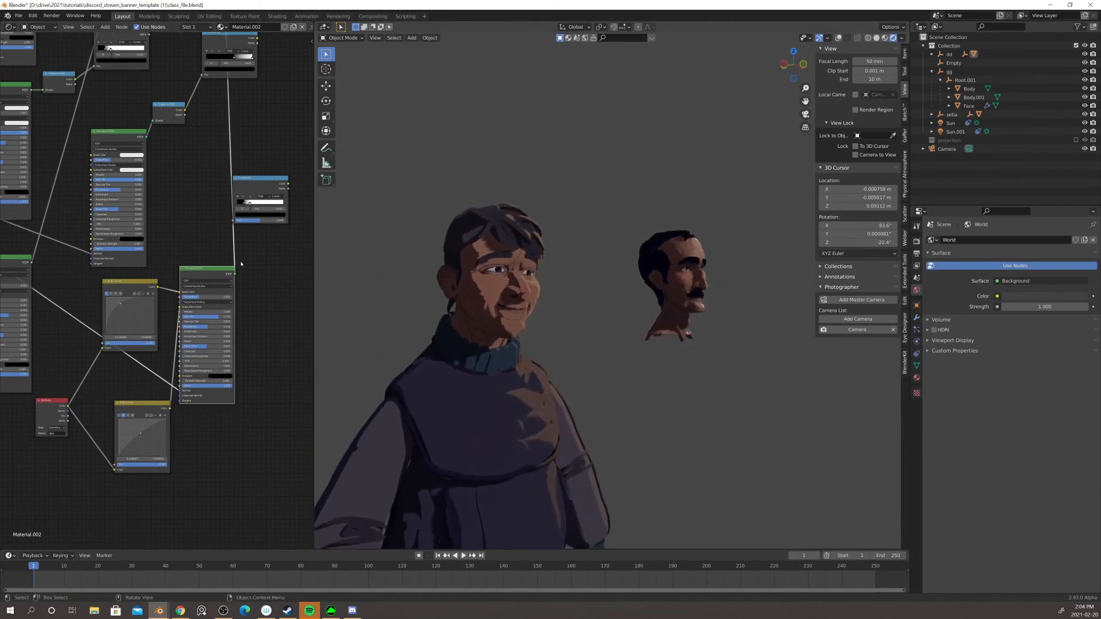
- Move the final Mix Shader down and right, and narrow the black-to-white transition of the ColorRamp linked to it
shift+middle_drag(218, 208, 194, 318)
scroll(224, 197, down, 1)
shift+middle_drag(224, 196, 201, 252)
drag(200, 119, 271, 178)
scroll(202, 244, up, 1)
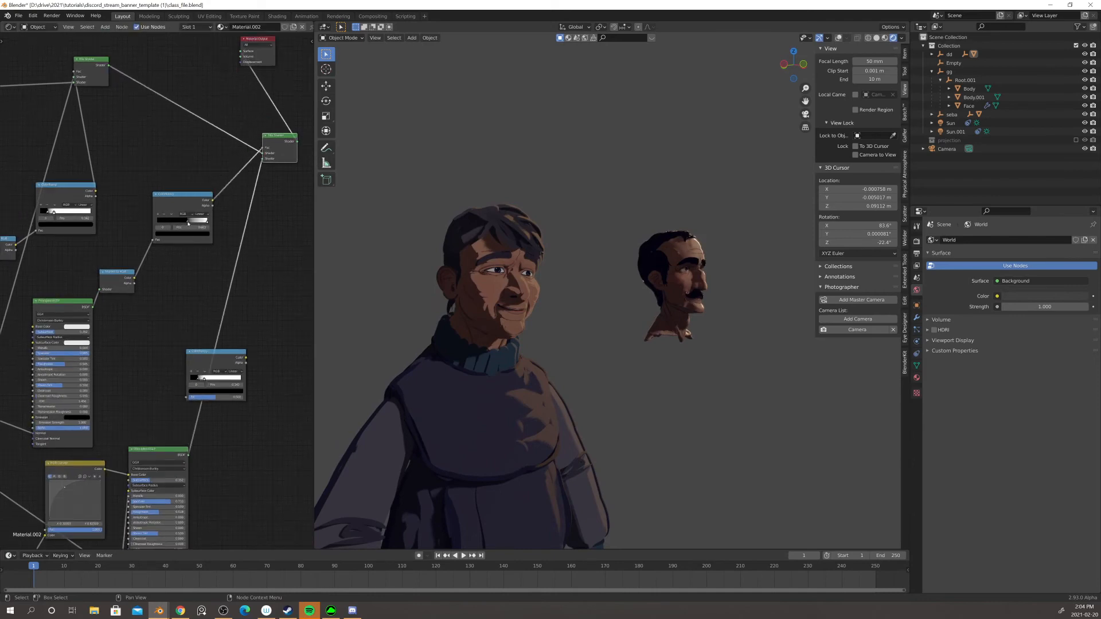
drag(188, 222, 201, 224)
- Preview the lowest Principled BSDF on its own through the Material Output
ctrl+shift+click(148, 456)
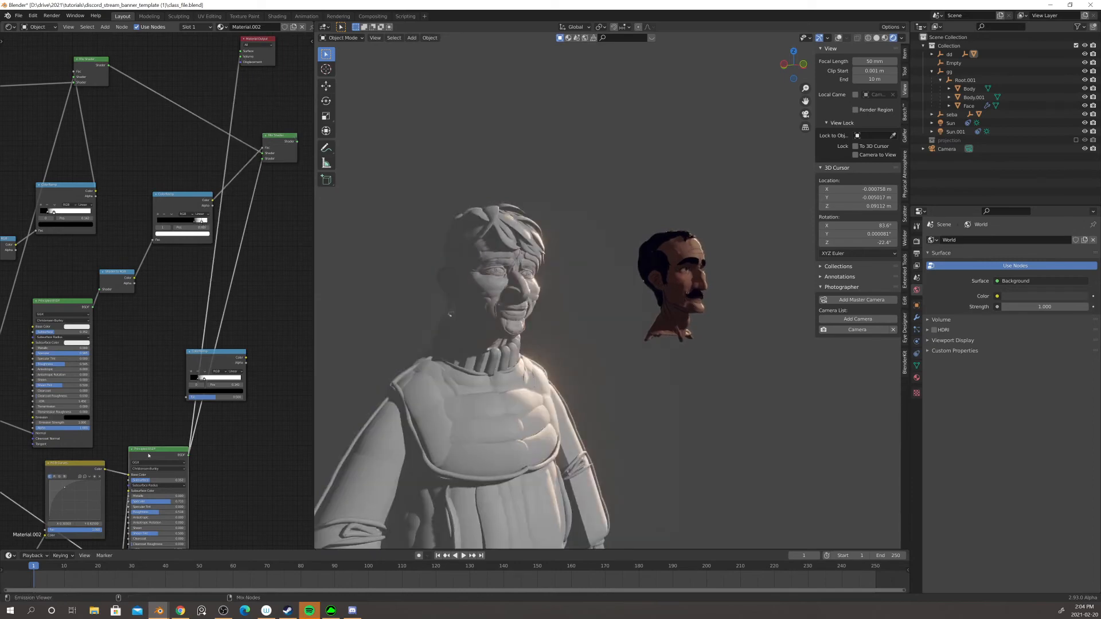
middle_drag(158, 405, 185, 269)
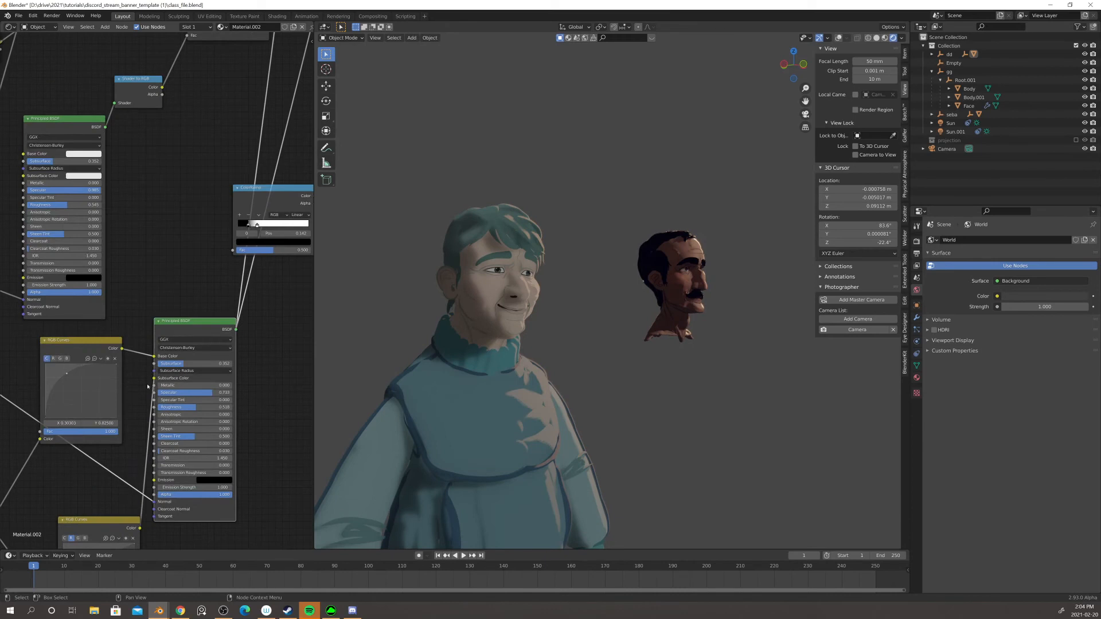
shift+scroll(152, 395, down, 5)
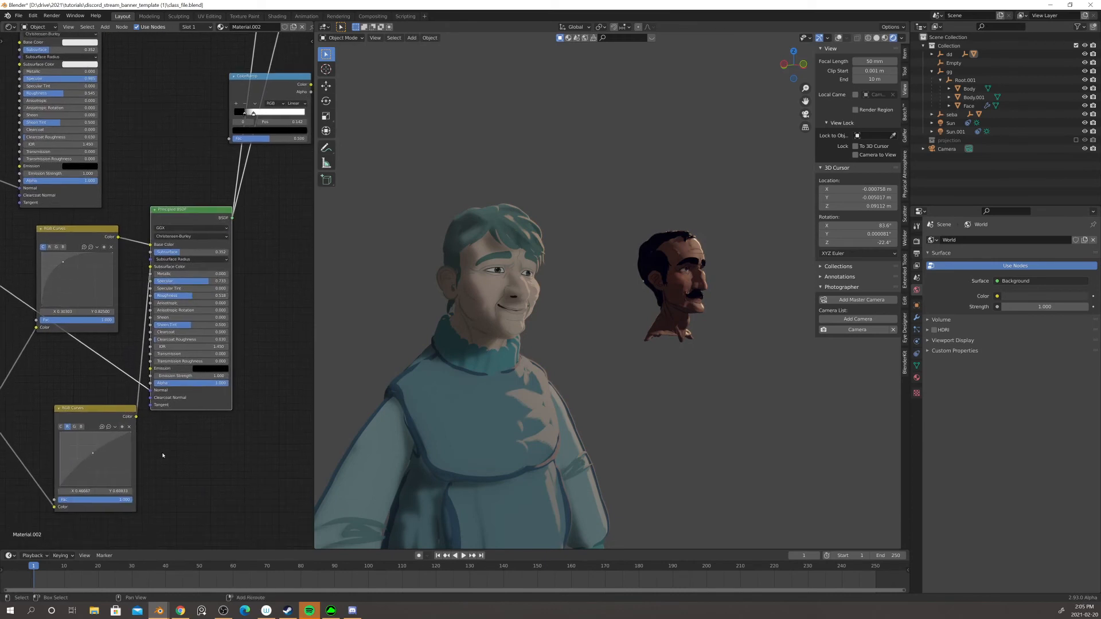
shift+middle_drag(162, 455, 185, 432)
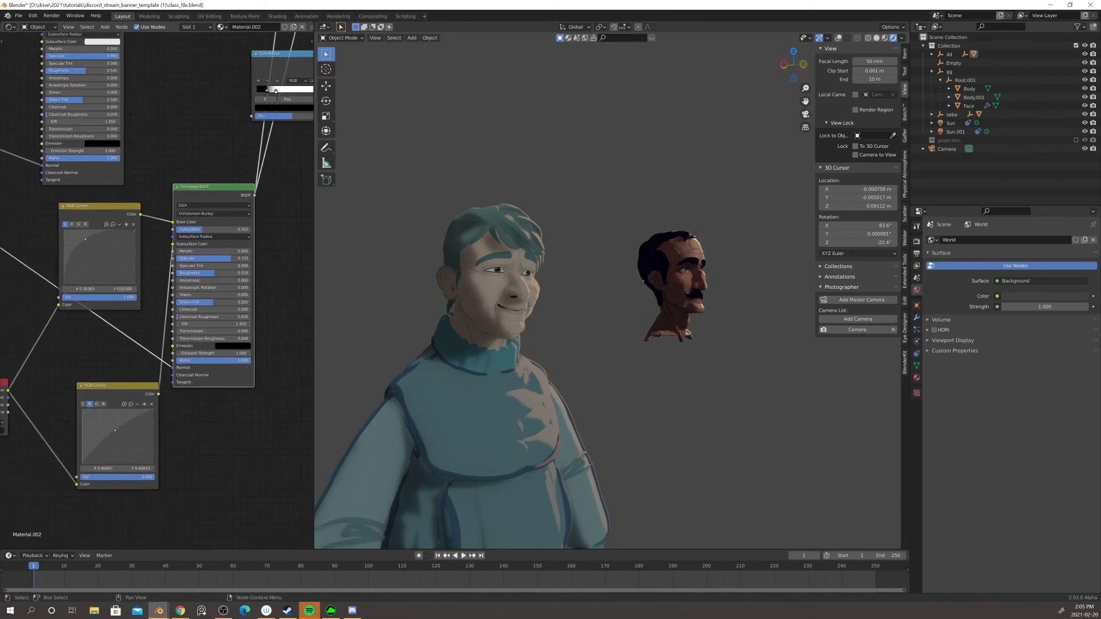
- Remove the red-channel adjustment from the Base Color RGB Curves node and raise its combined curve to brighten the character's colors
mouse_move(85, 239)
mouse_down()
mouse_move(98, 252)
mouse_move(117, 243)
mouse_move(93, 251)
mouse_move(105, 231)
mouse_up()
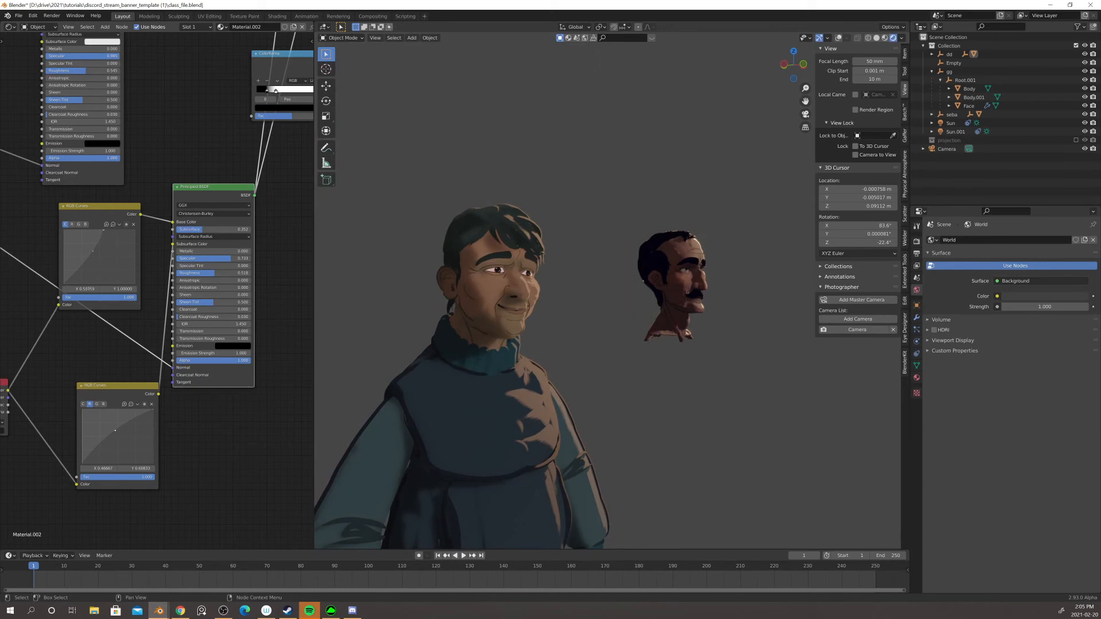
drag(101, 230, 101, 230)
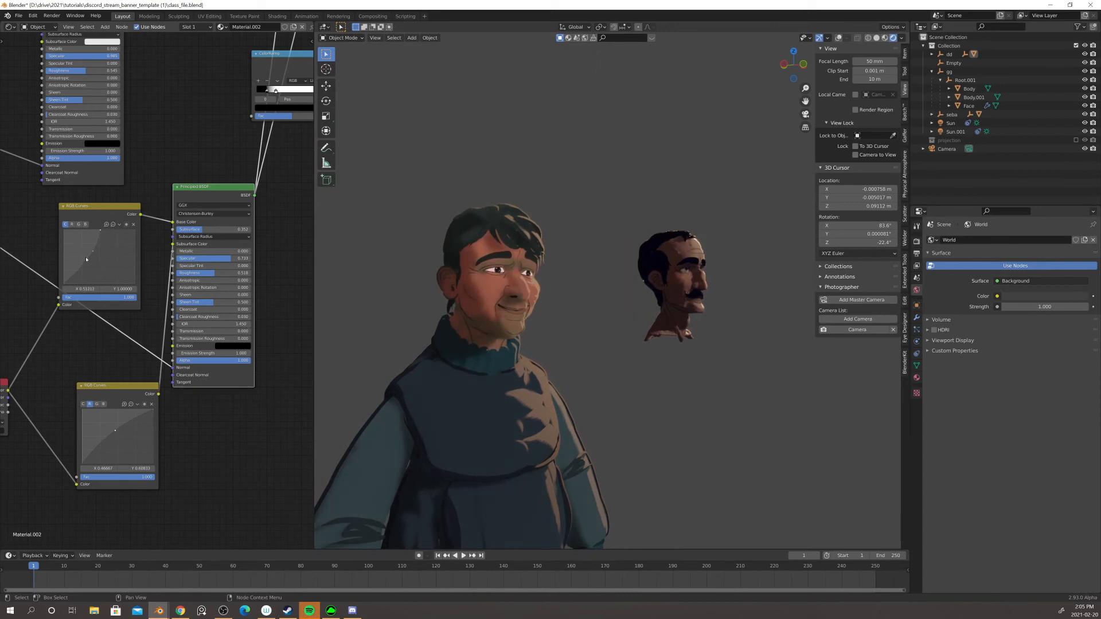
click(73, 225)
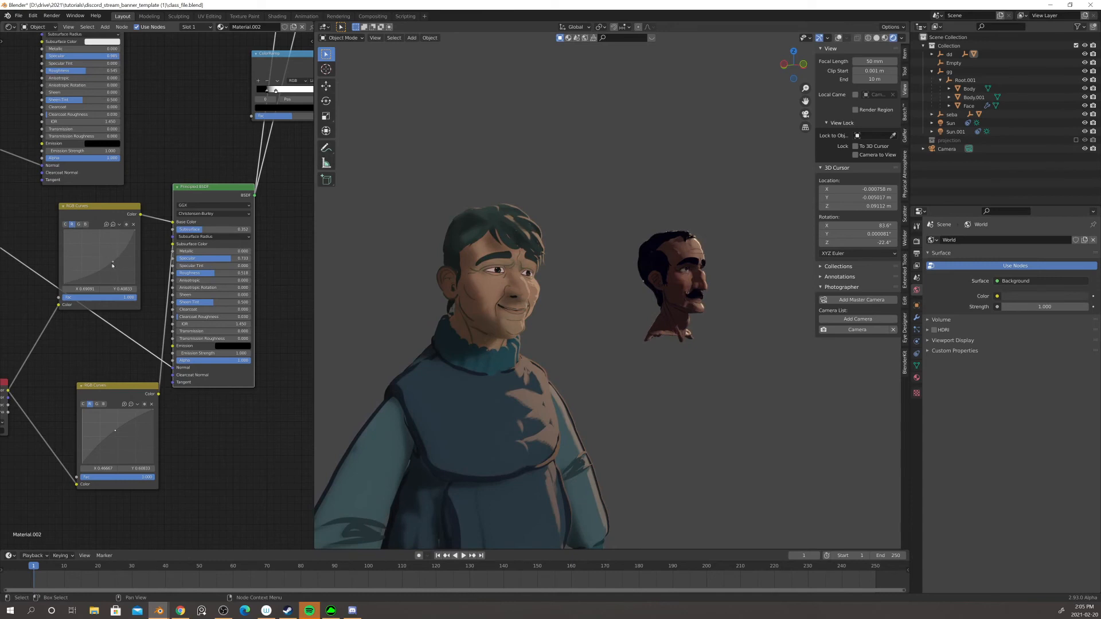
click(134, 225)
click(79, 224)
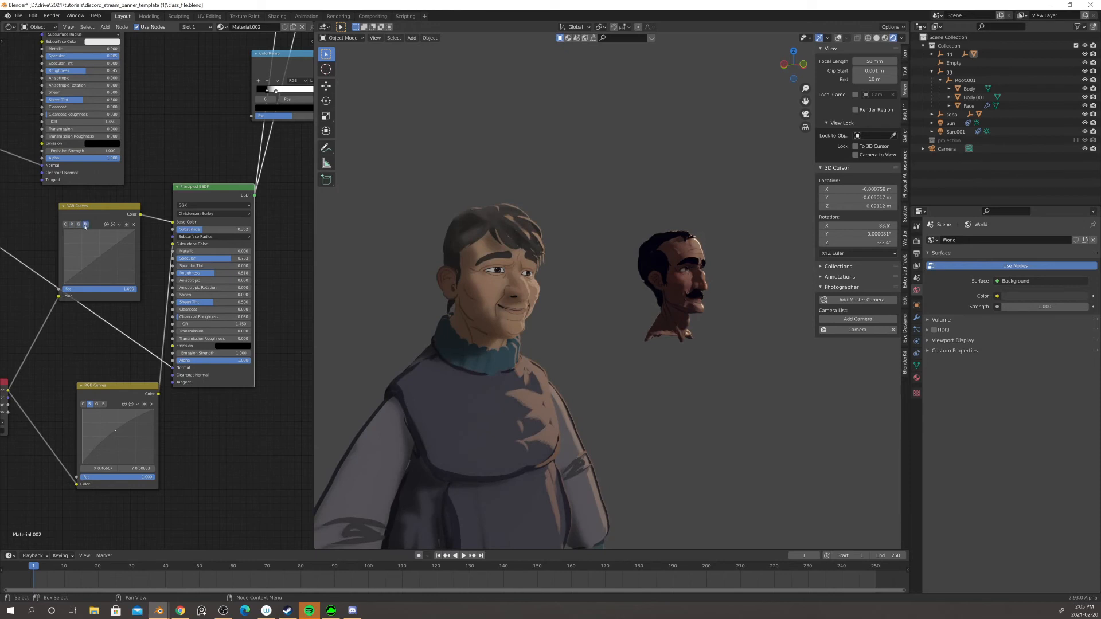
click(65, 225)
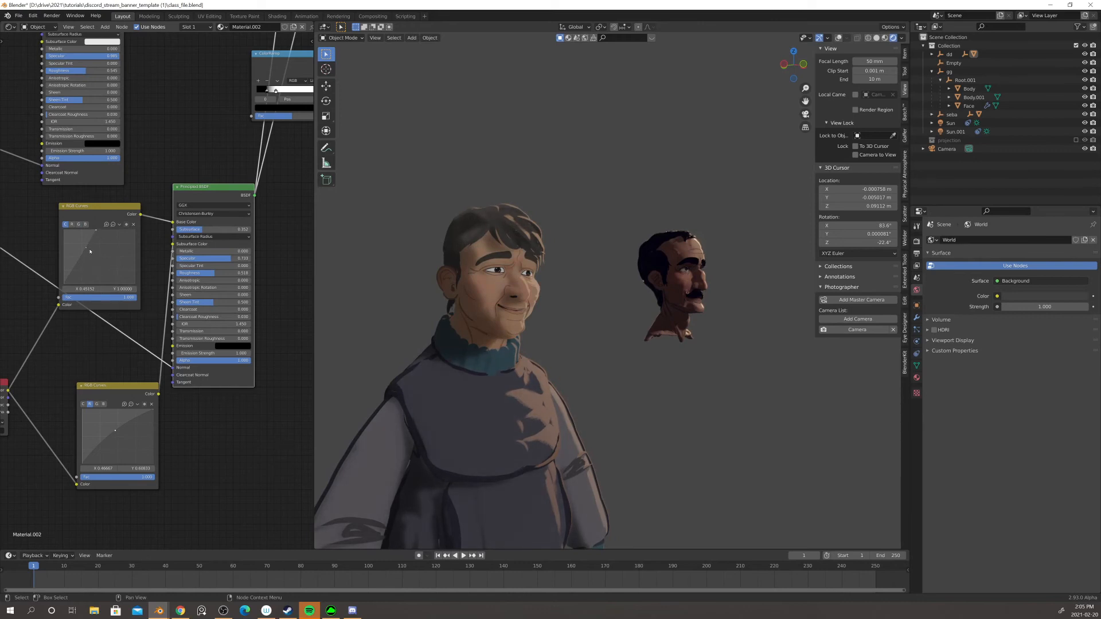
drag(86, 247, 82, 246)
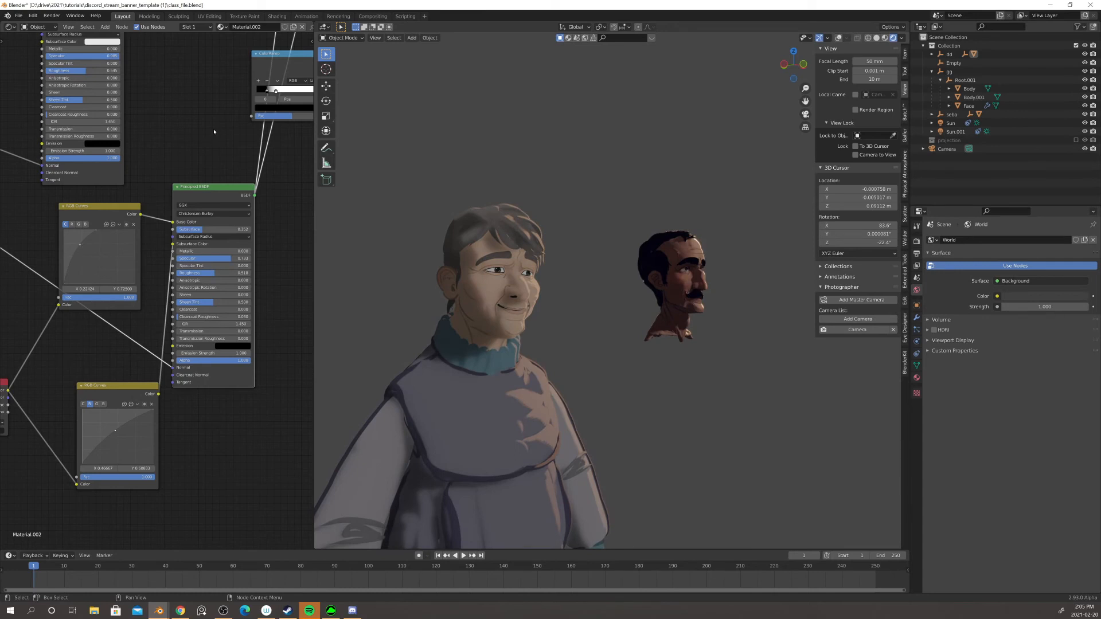
- Reconnect the final Mix Shader to the Material Output and examine the middle character's shading from several distances
scroll(214, 131, down, 3)
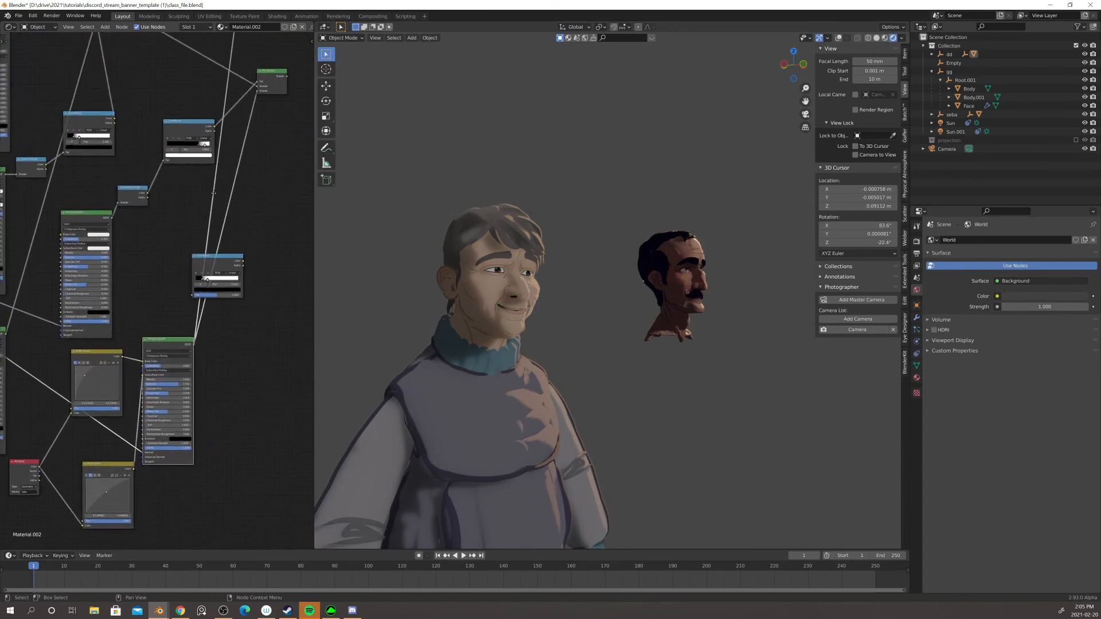
middle_drag(213, 193, 173, 305)
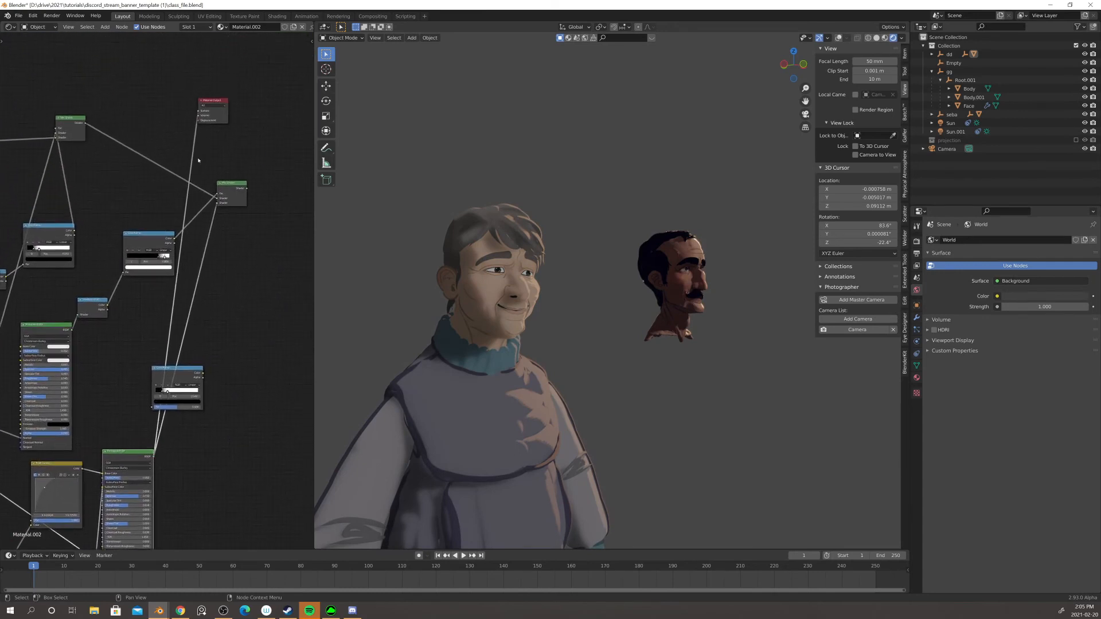
ctrl+shift+click(236, 197)
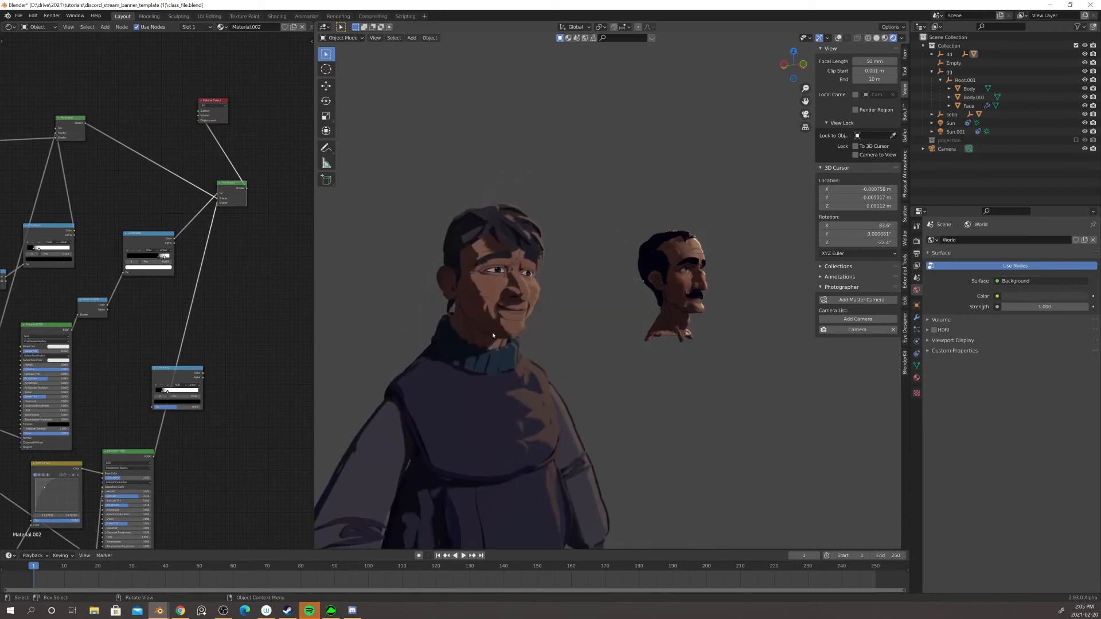
middle_drag(493, 335, 473, 327)
scroll(482, 326, down, 2)
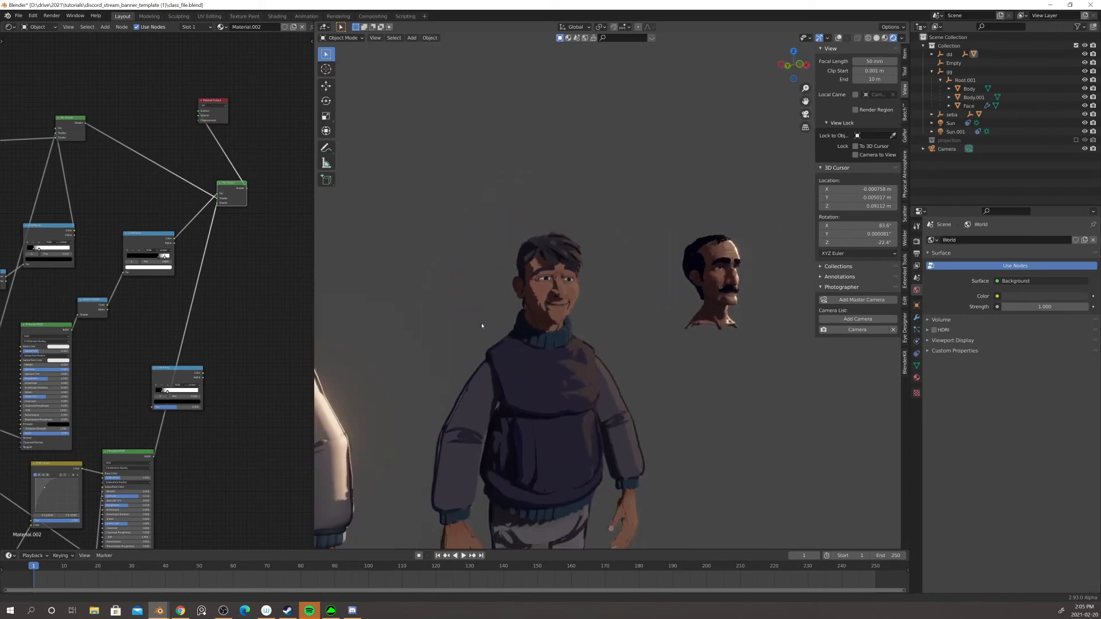
scroll(482, 325, up, 4)
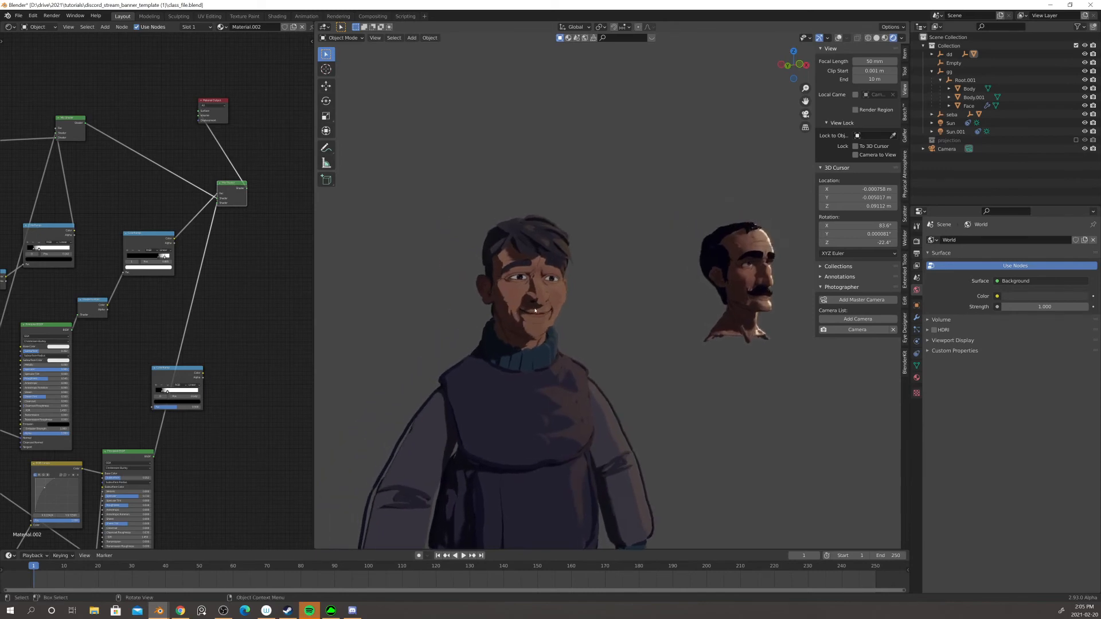
scroll(535, 310, up, 2)
middle_drag(598, 339, 696, 295)
- Select the moustached head, frame it in the viewport and examine its shading from a more frontal angle
click(697, 294)
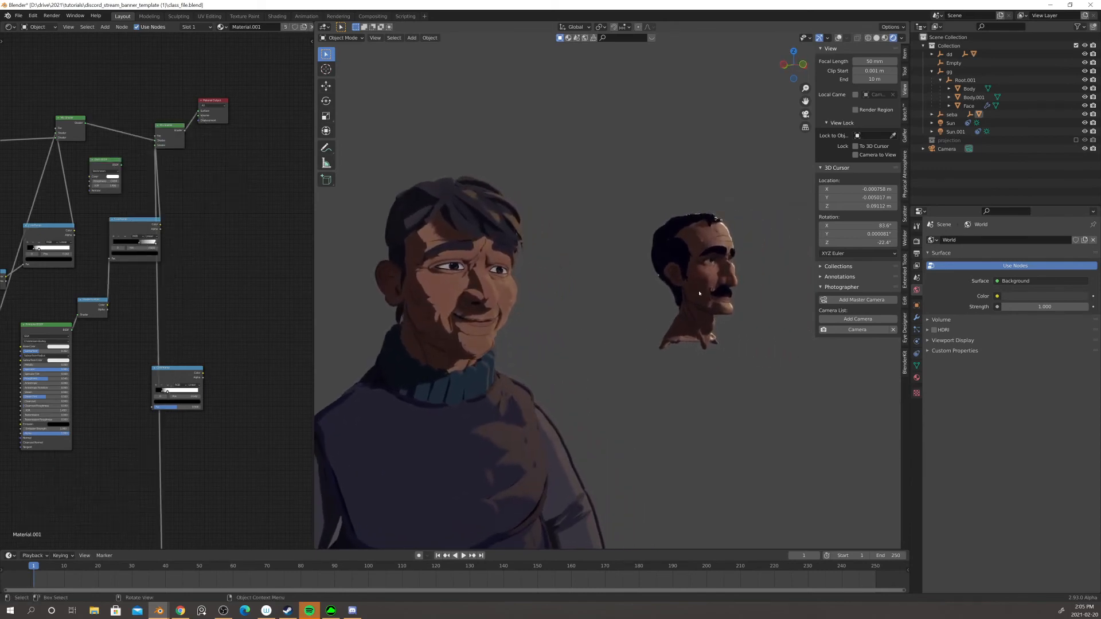
key(KP_Decimal)
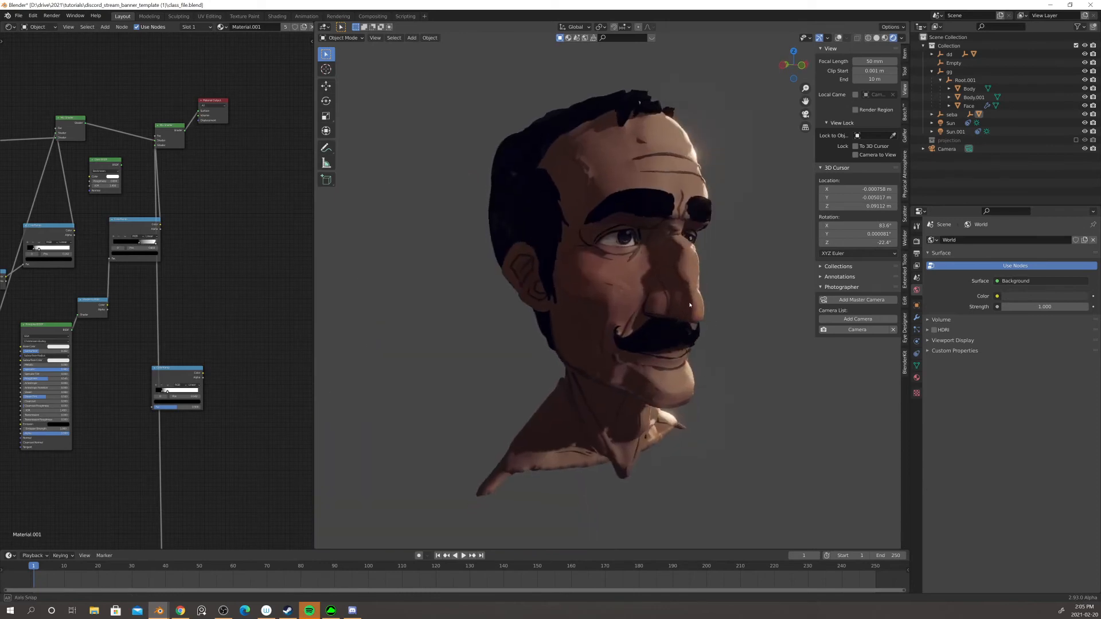
mouse_move(701, 291)
middle_down()
mouse_move(665, 300)
mouse_move(685, 294)
middle_up()
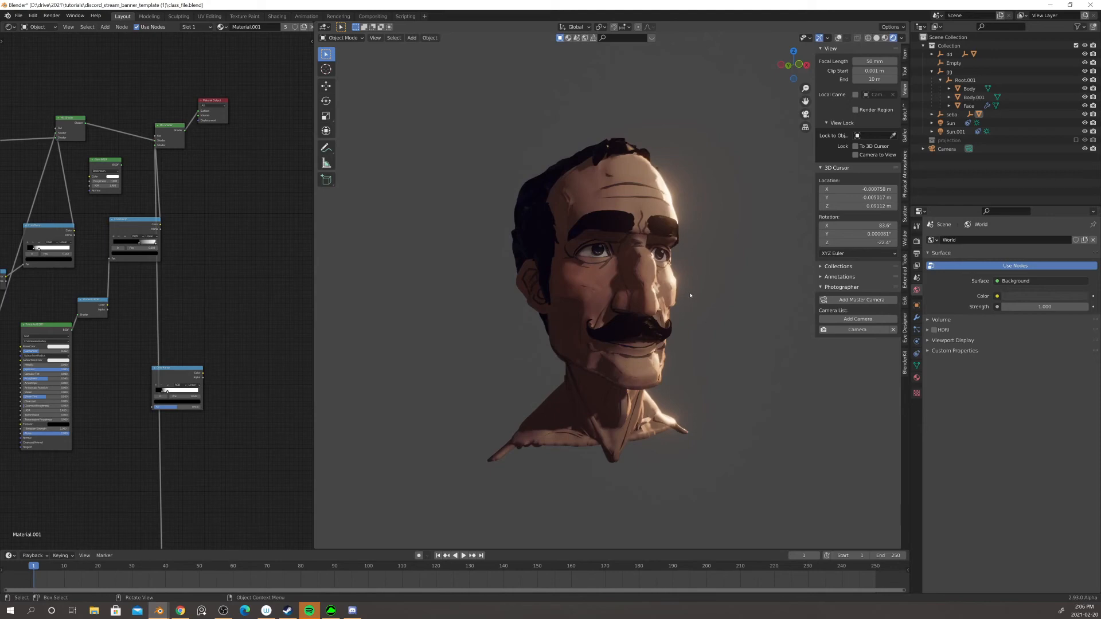
scroll(690, 296, down, 1)
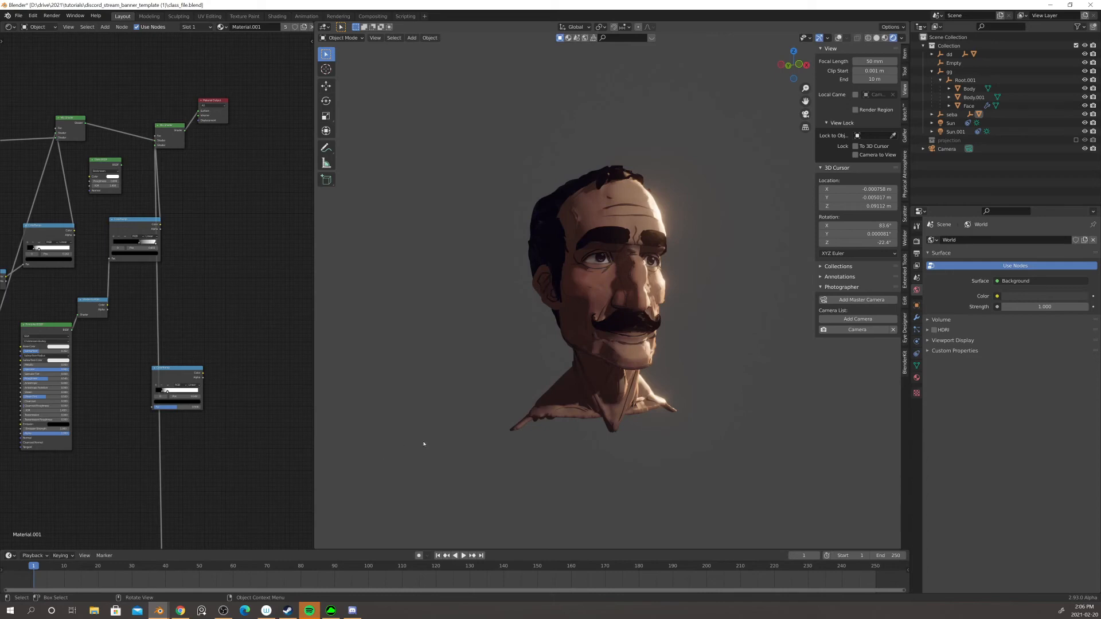
- Switch to VLC media player and play the reference animation papabear_v02.mp4
click(94, 610)
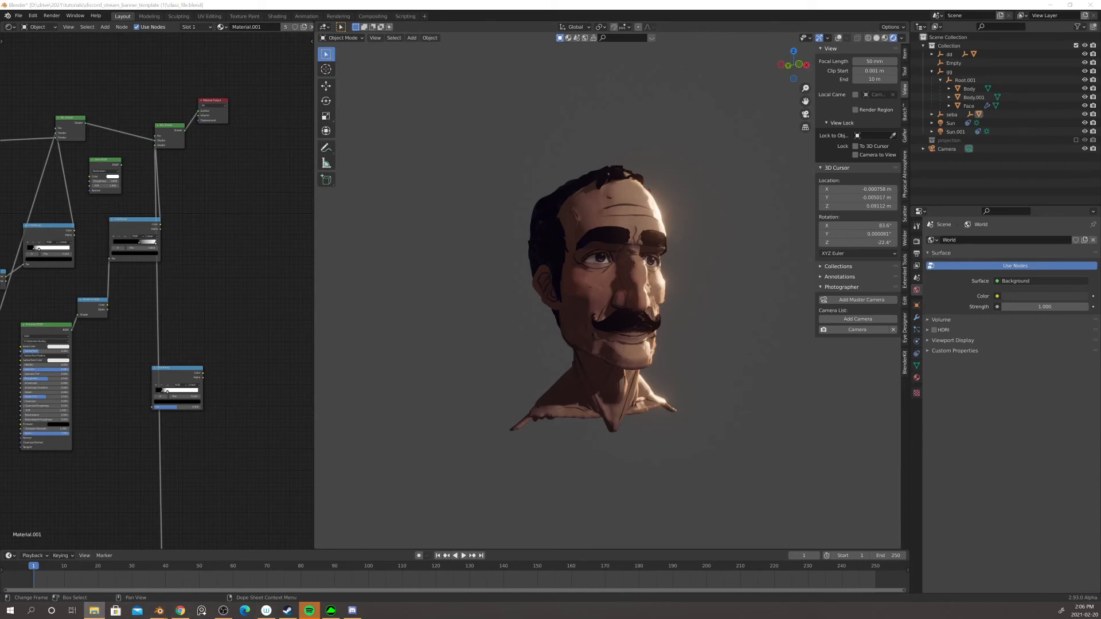
mouse_move(654, 424)
middle_down()
mouse_move(579, 416)
mouse_move(648, 417)
middle_up()
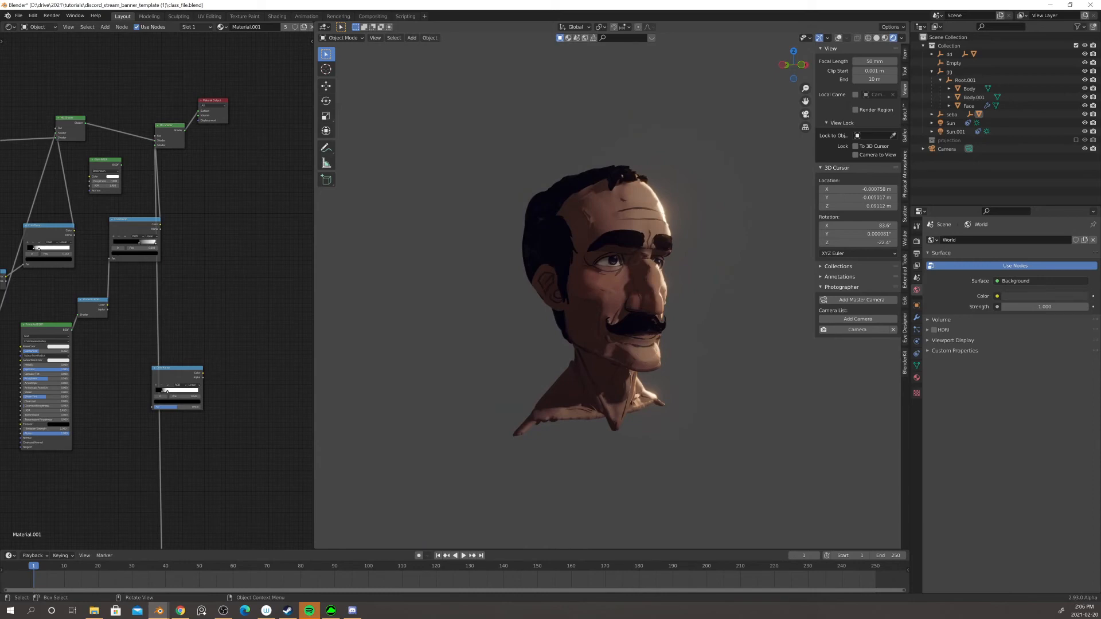
key(alt+Tab)
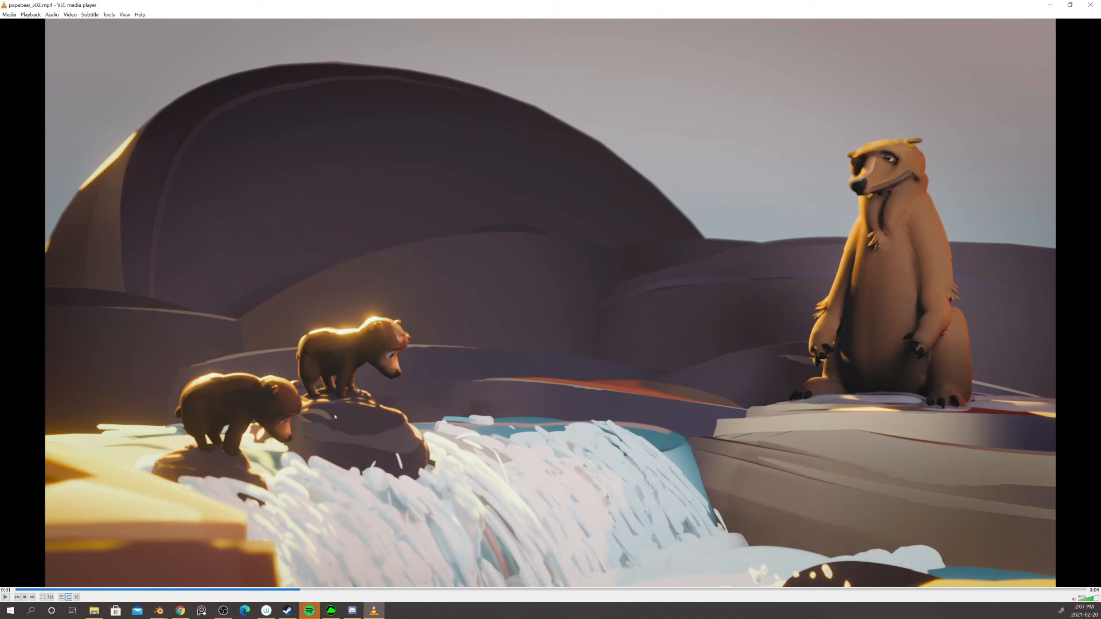
click(5, 597)
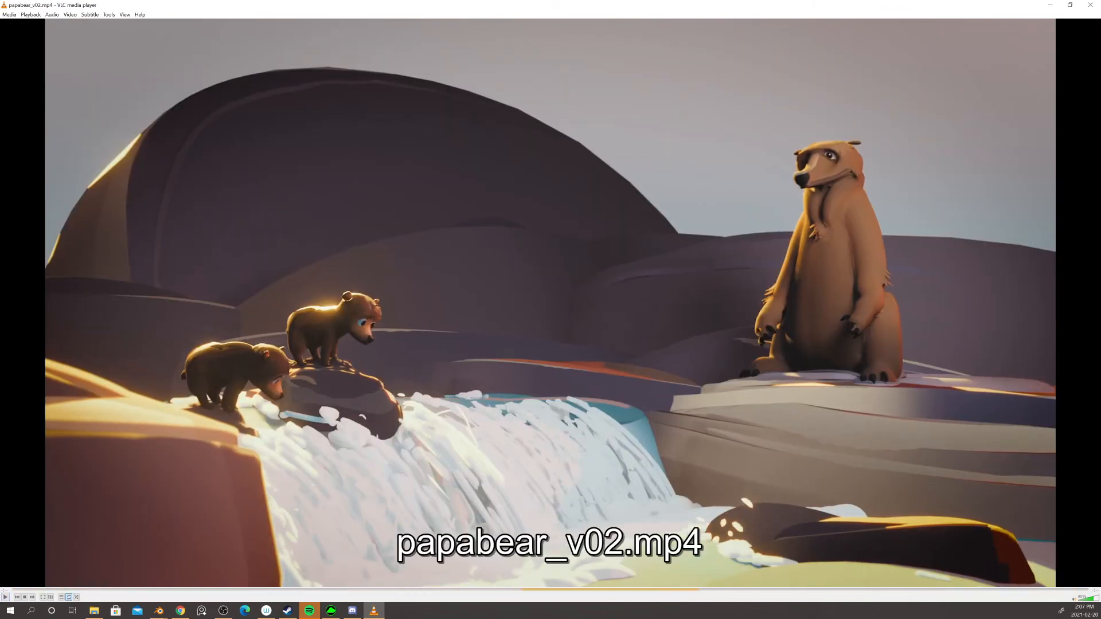
- Compare the reference animations papabear_v01.mp4 and papabear_v02.mp4 in VLC media player, pause papabear_v02.mp4 and close the player
key(alt+Tab)
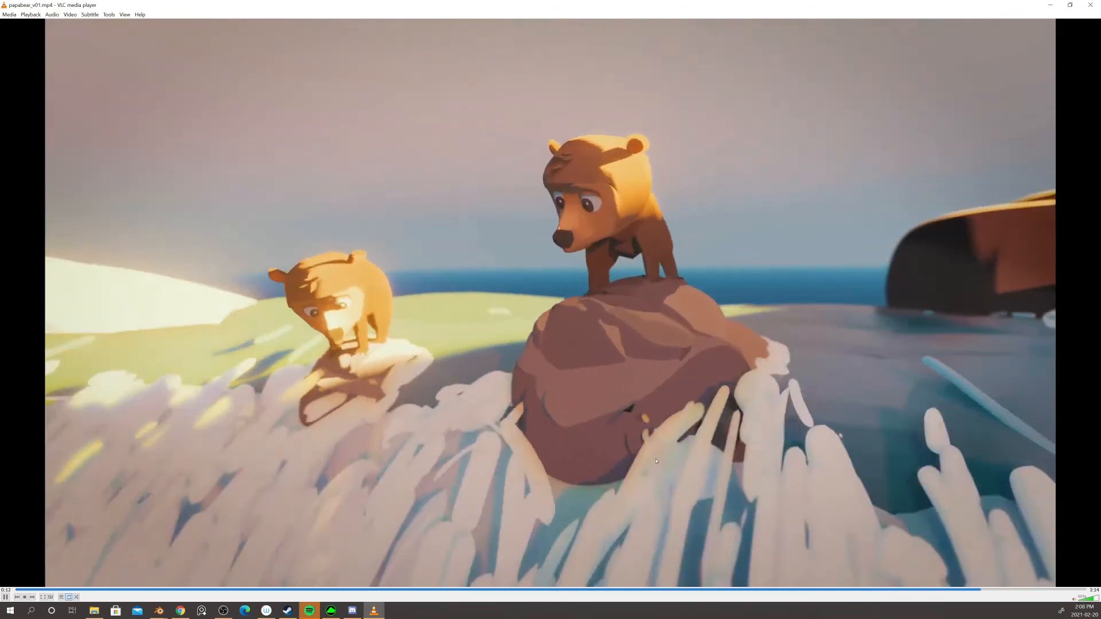
key(n)
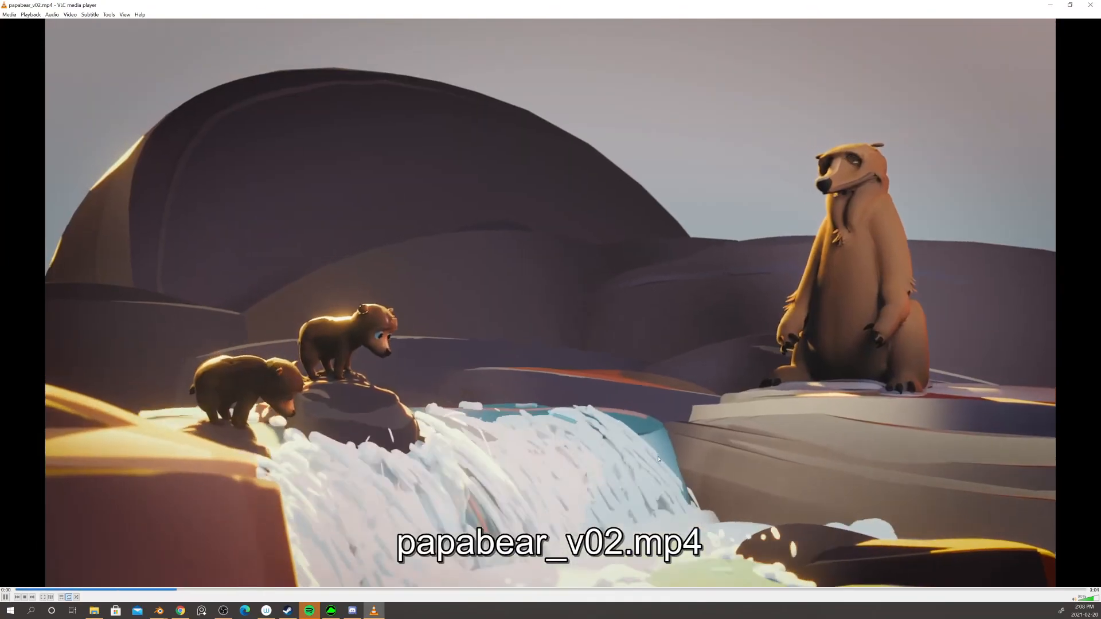
key(space)
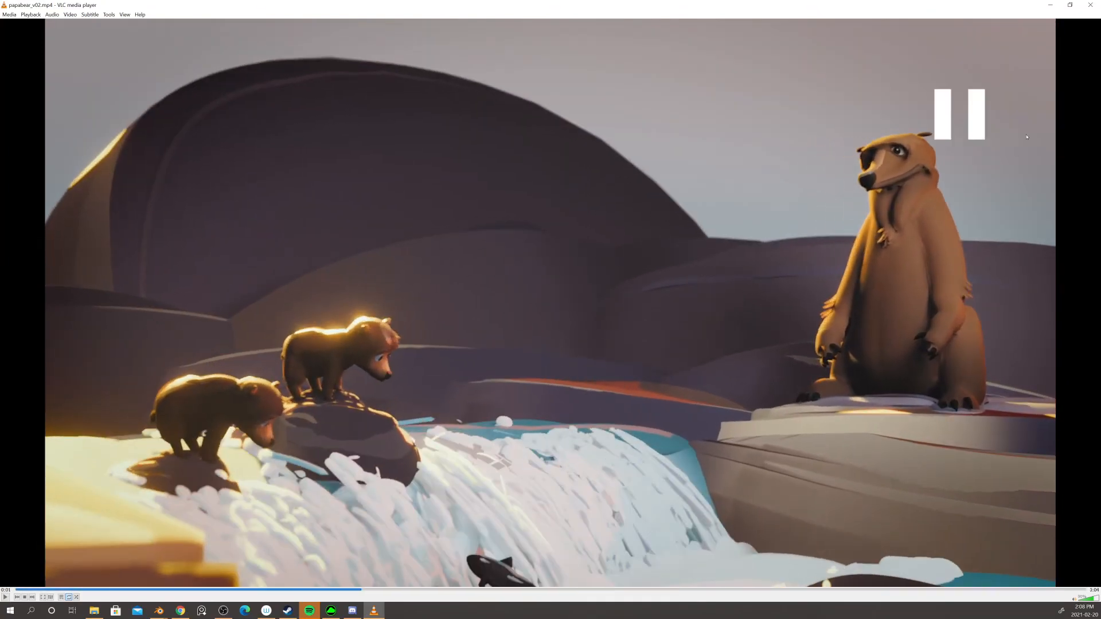
click(1090, 5)
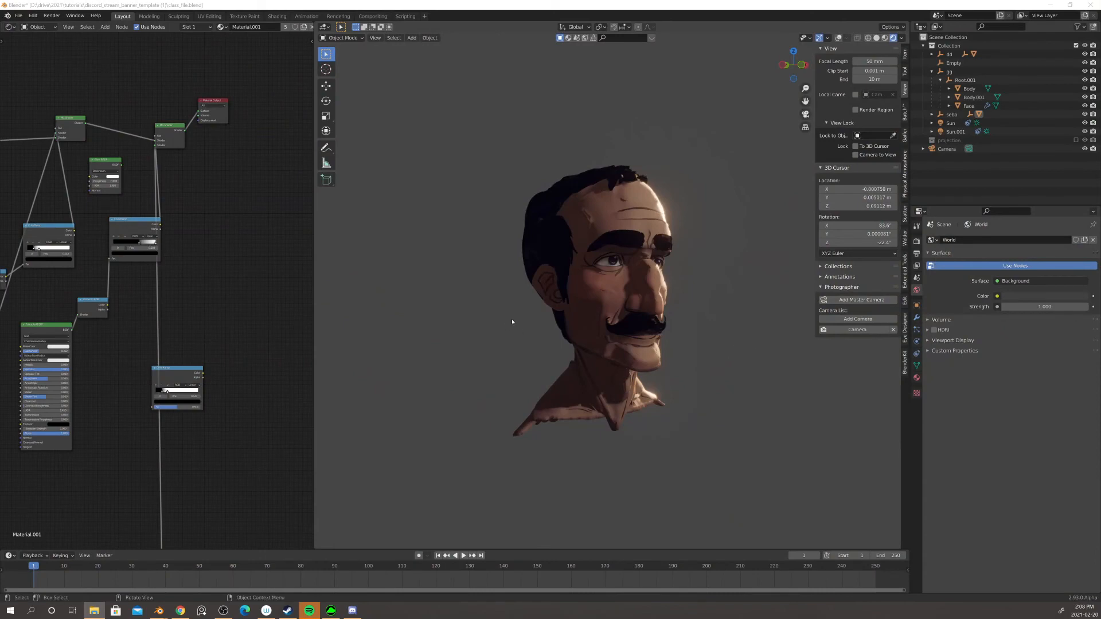
- Examine the shader branches of Material.001 in the node tree alongside the moustached head
middle_drag(241, 262, 229, 263)
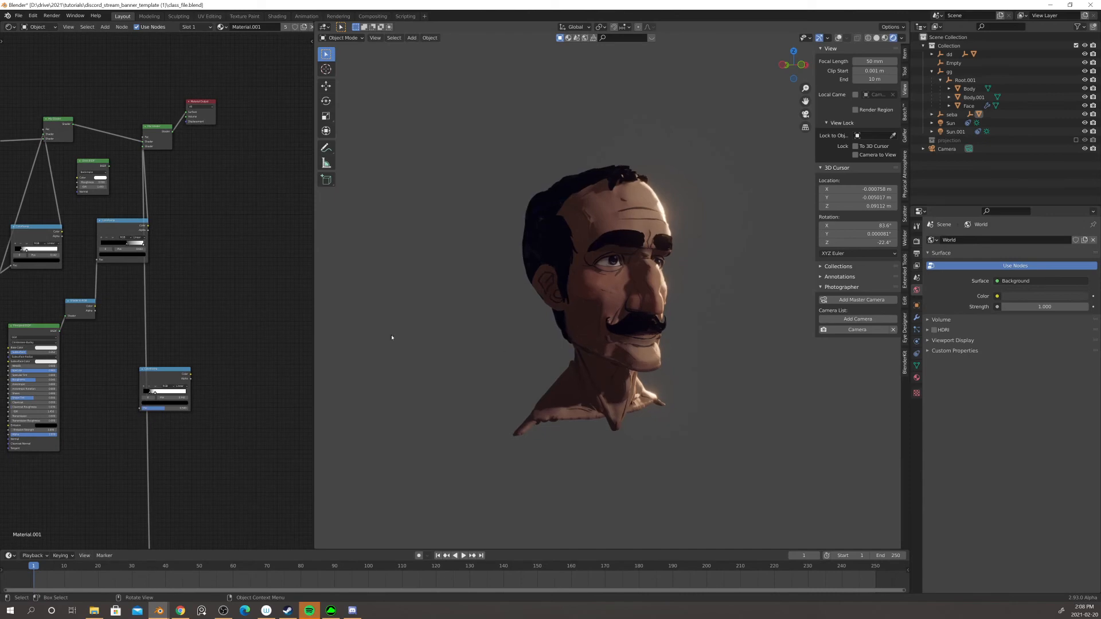
scroll(624, 333, down, 1)
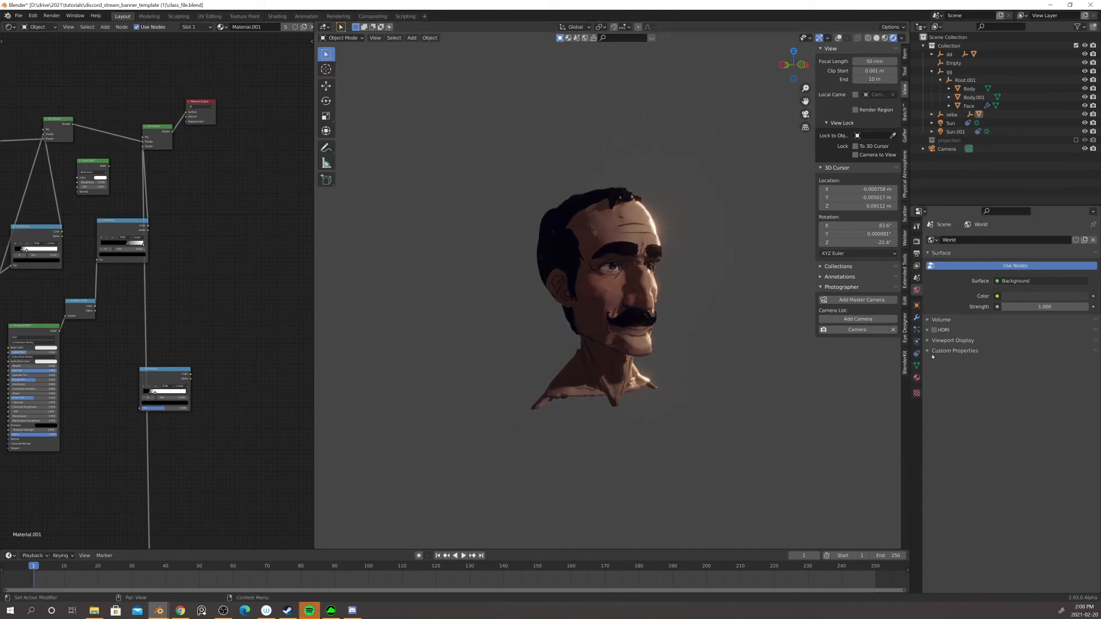
middle_drag(231, 293, 336, 227)
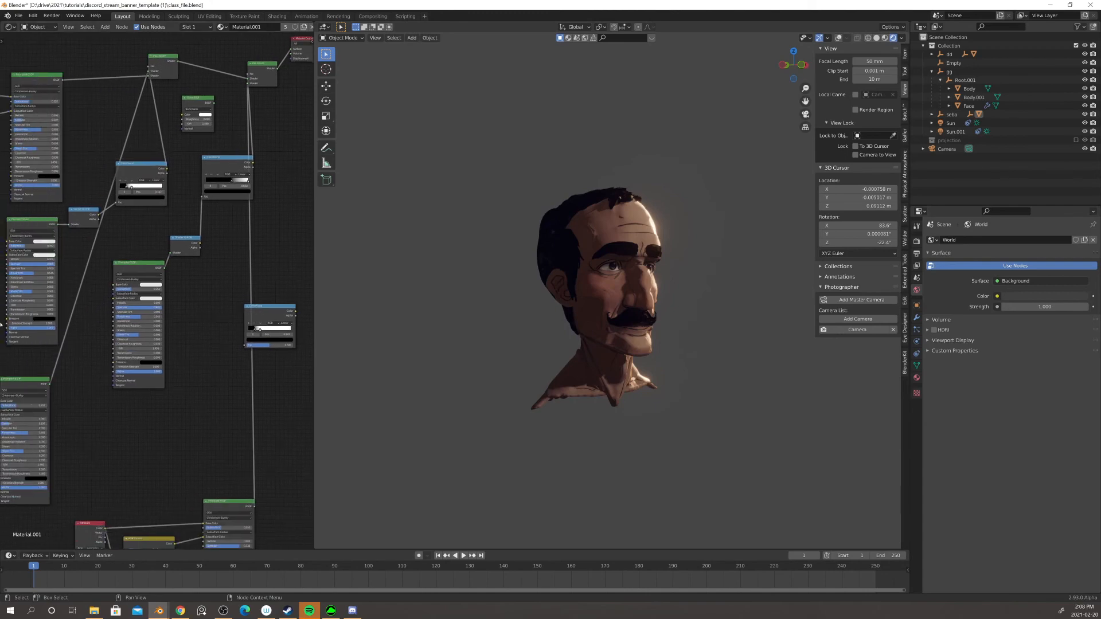
scroll(77, 337, down, 3)
middle_drag(77, 337, 213, 286)
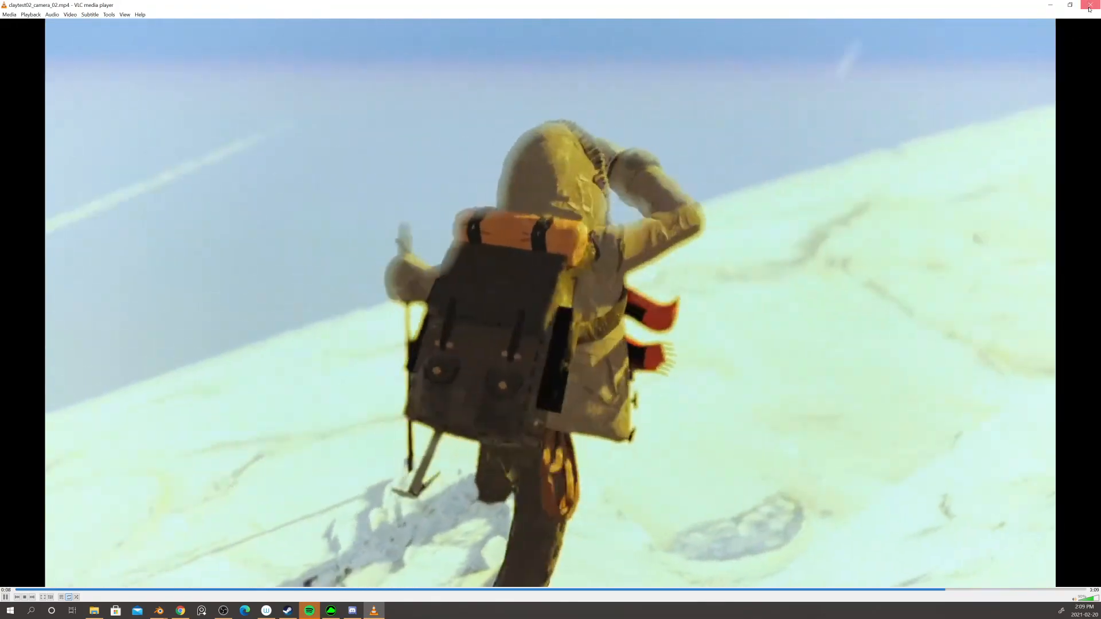
- Close the claytest02_camera_02.mp4 video in VLC media player, return to Blender and view the moustached head from a more frontal angle
click(1088, 8)
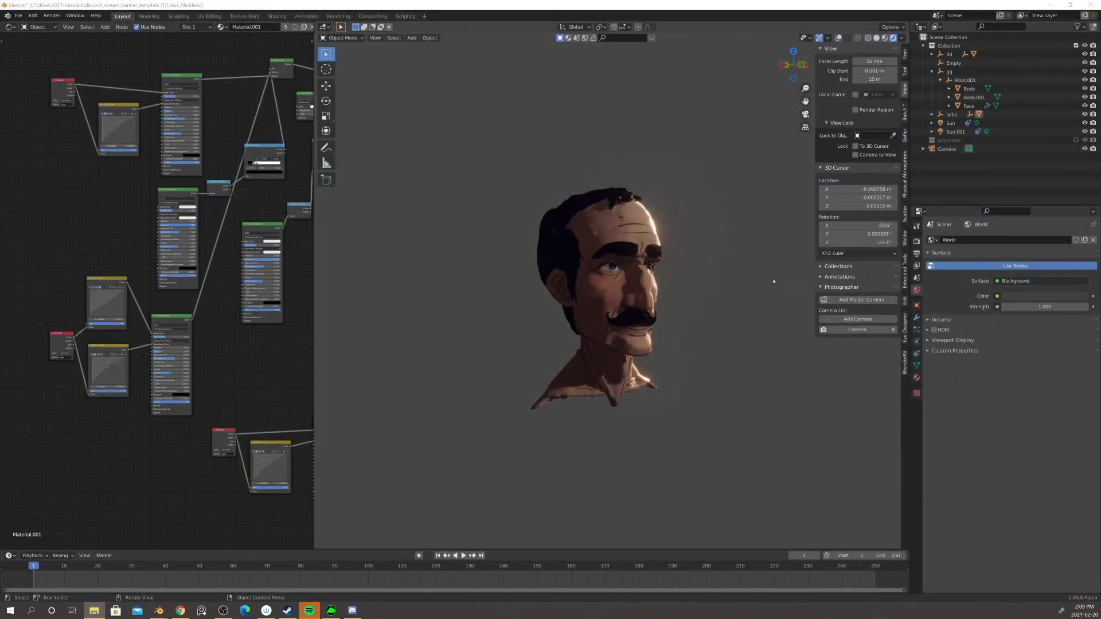
mouse_move(727, 285)
middle_down()
mouse_move(695, 290)
mouse_move(717, 293)
middle_up()
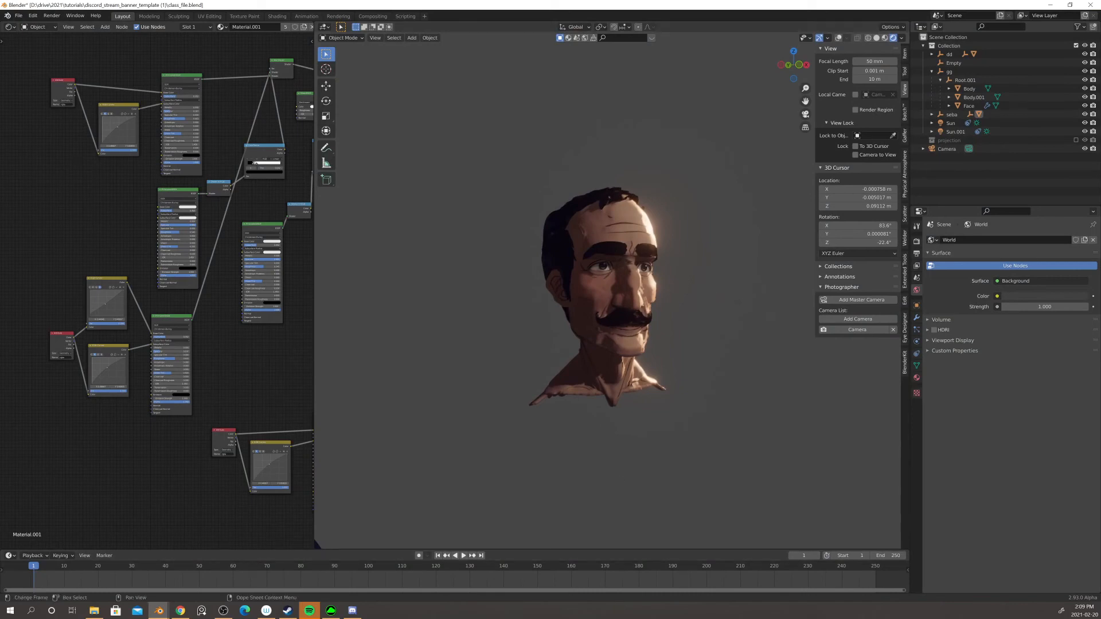
click(94, 610)
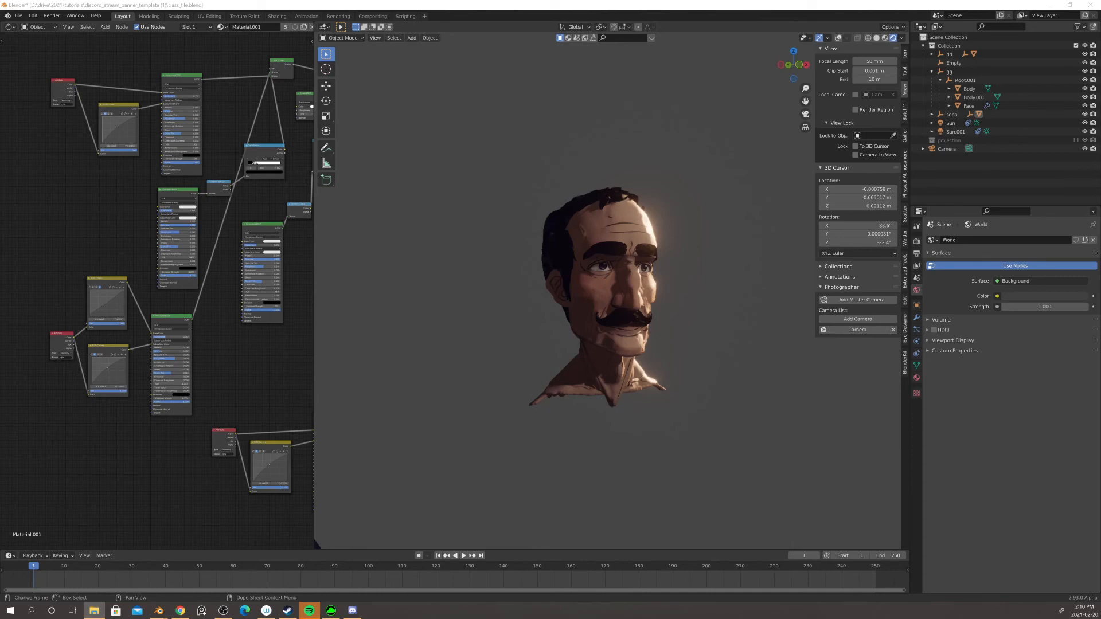
click(678, 398)
- Look at the moustached head through the scene camera and enlarge it in the viewport
key(KP_0)
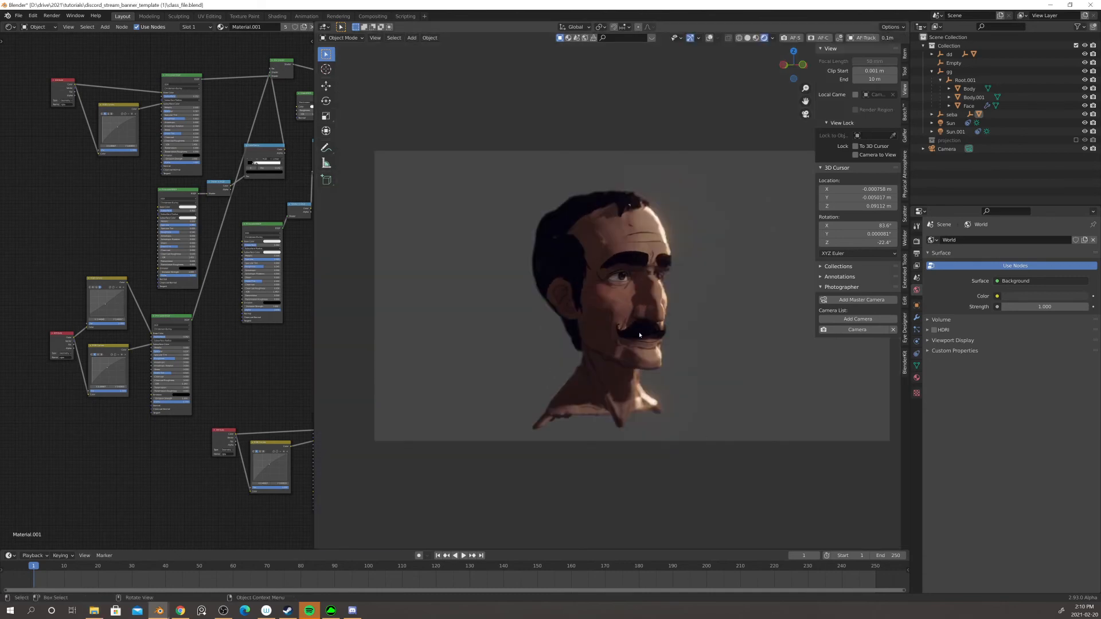
scroll(654, 339, up, 2)
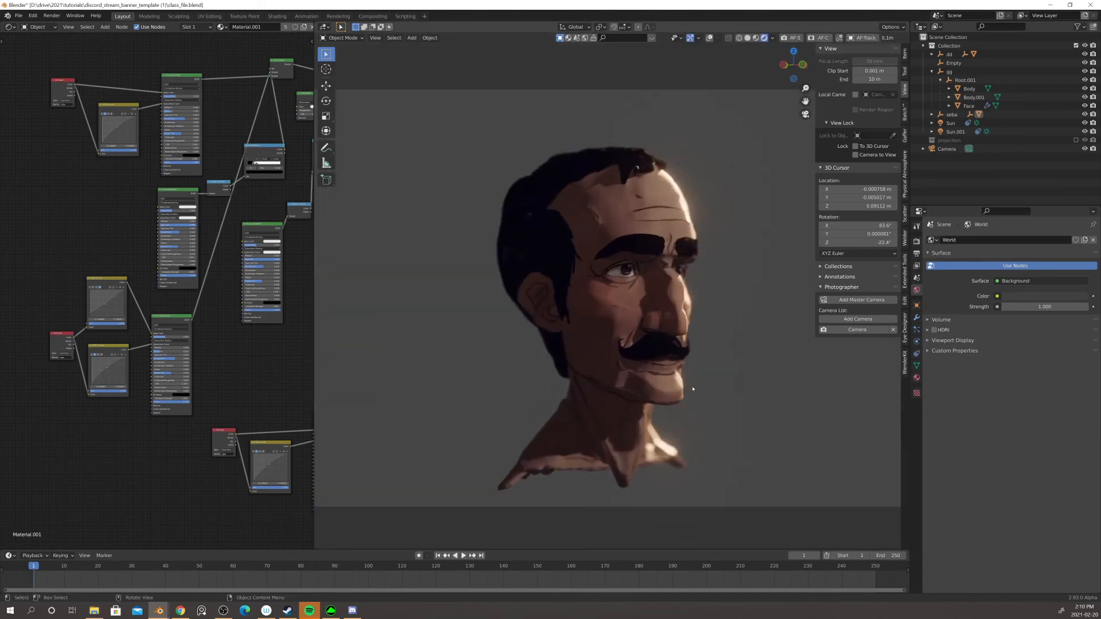
scroll(716, 404, up, 1)
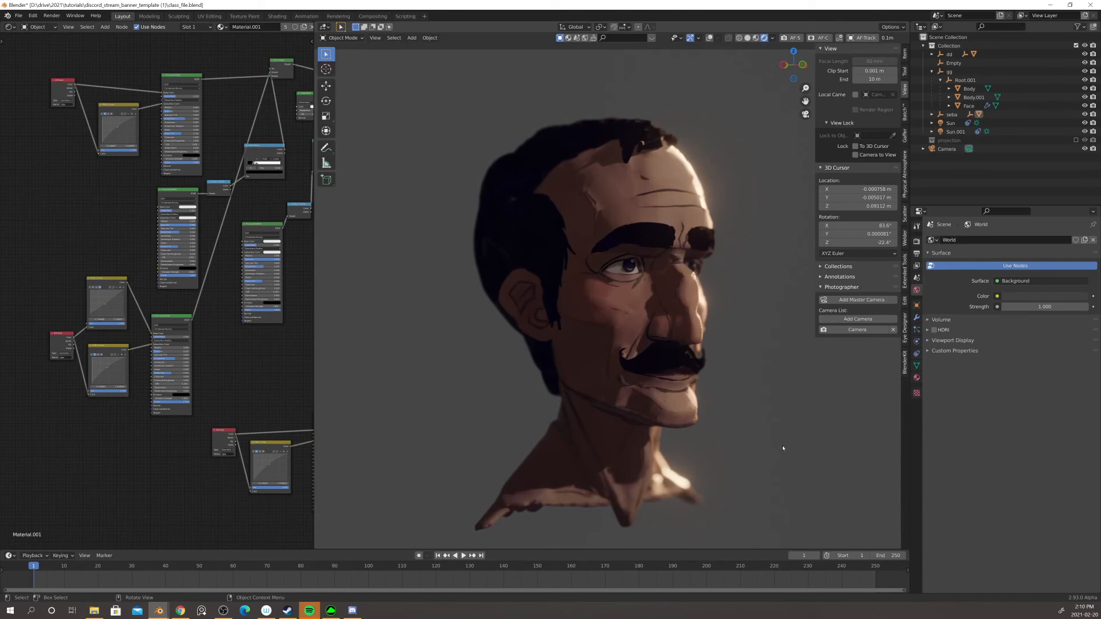
shift+middle_drag(783, 448, 744, 443)
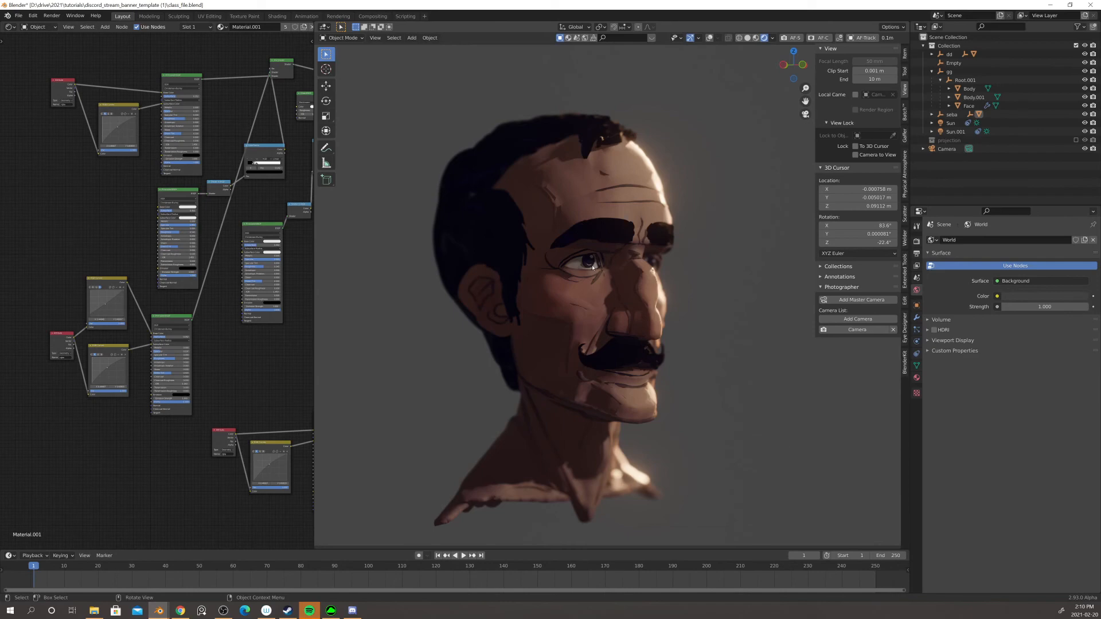
- Examine the painted shading around the head's eye at close range and the whole face from several angles and distances
scroll(610, 275, down, 5)
middle_drag(610, 276, 573, 277)
scroll(573, 277, up, 6)
scroll(574, 277, up, 10)
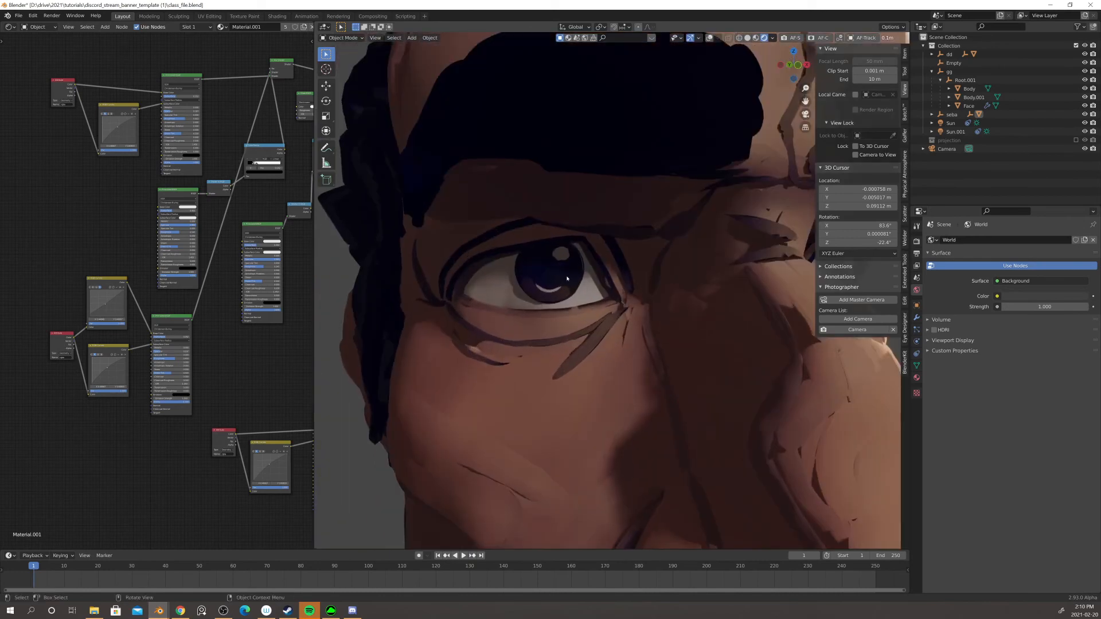
scroll(567, 279, up, 6)
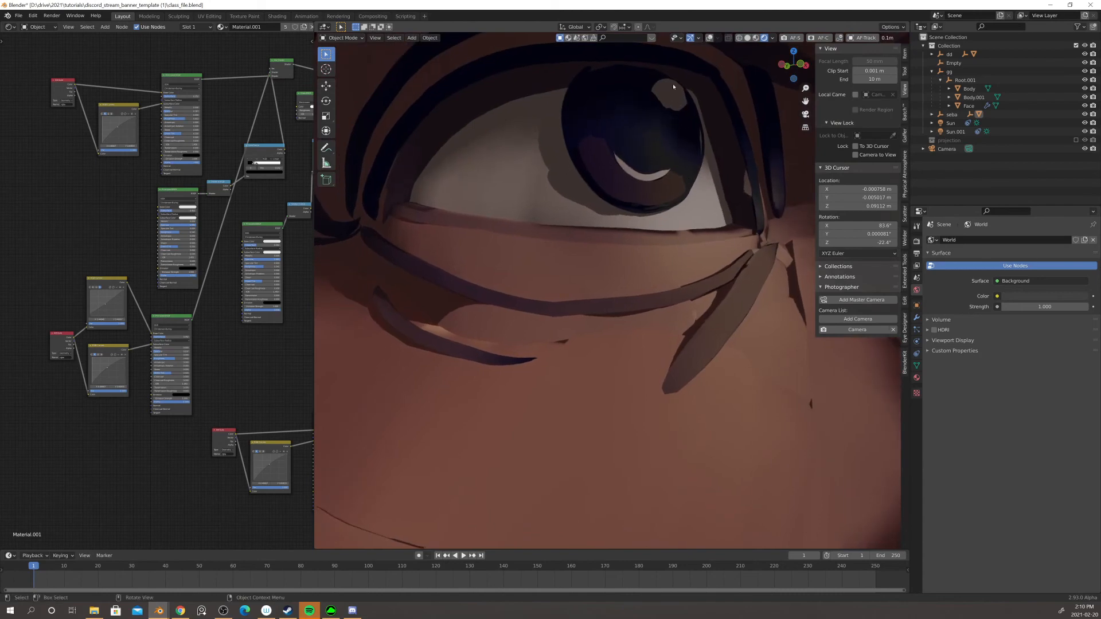
scroll(589, 126, down, 7)
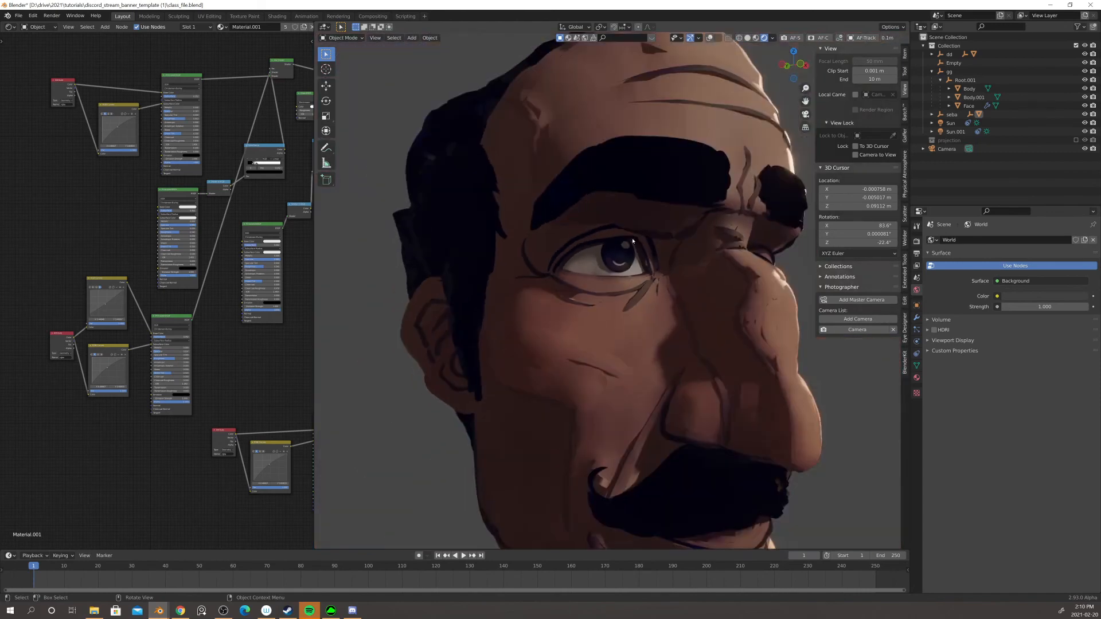
middle_drag(638, 299, 576, 291)
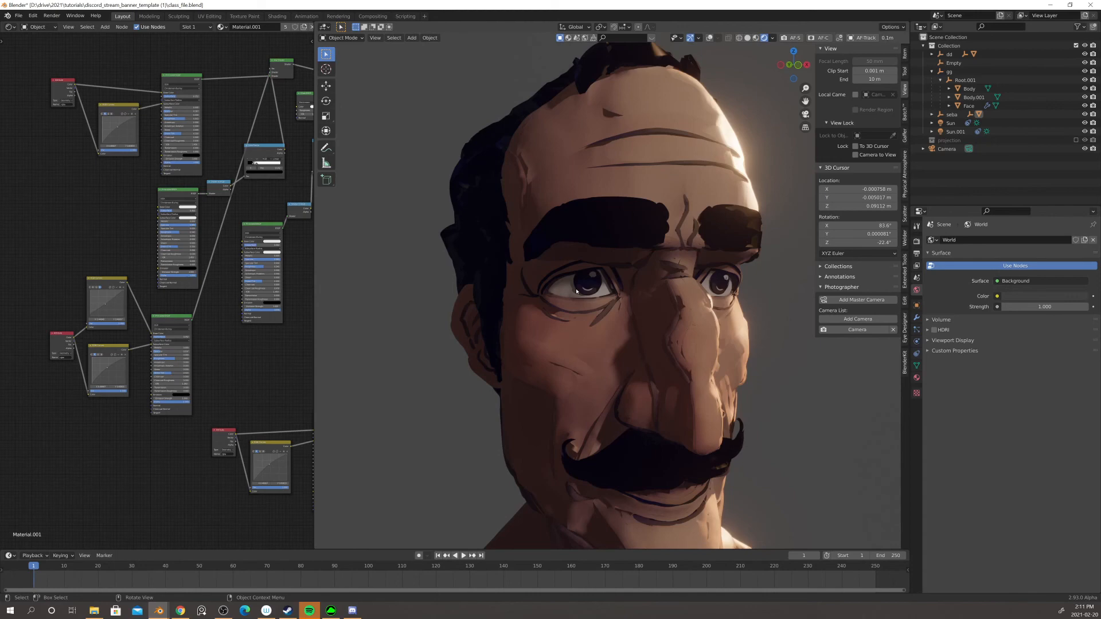
scroll(576, 292, down, 5)
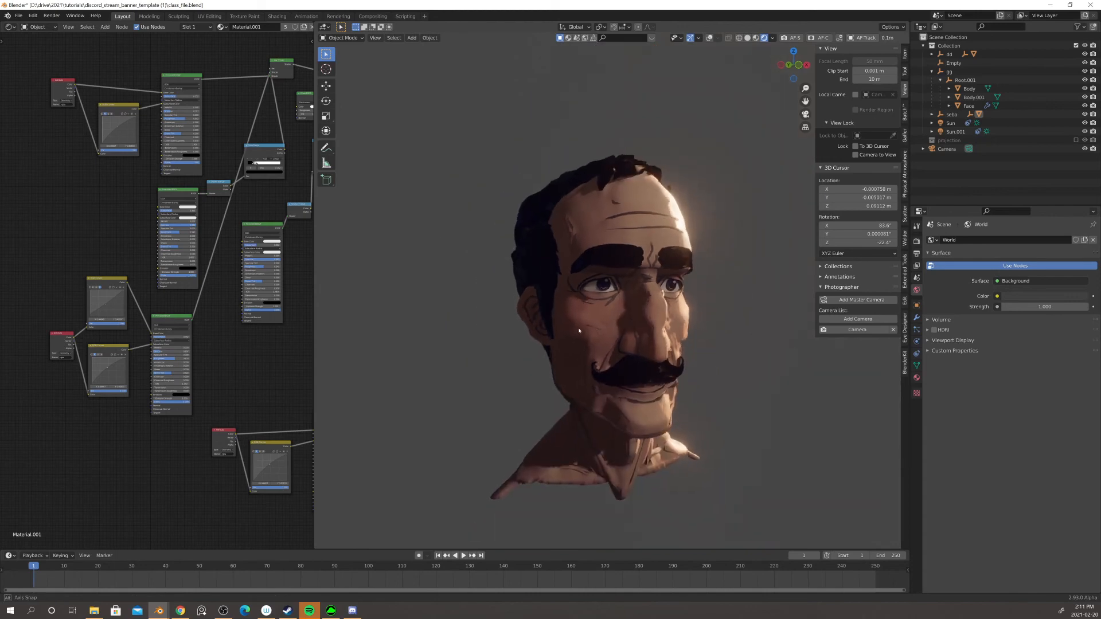
scroll(579, 331, down, 4)
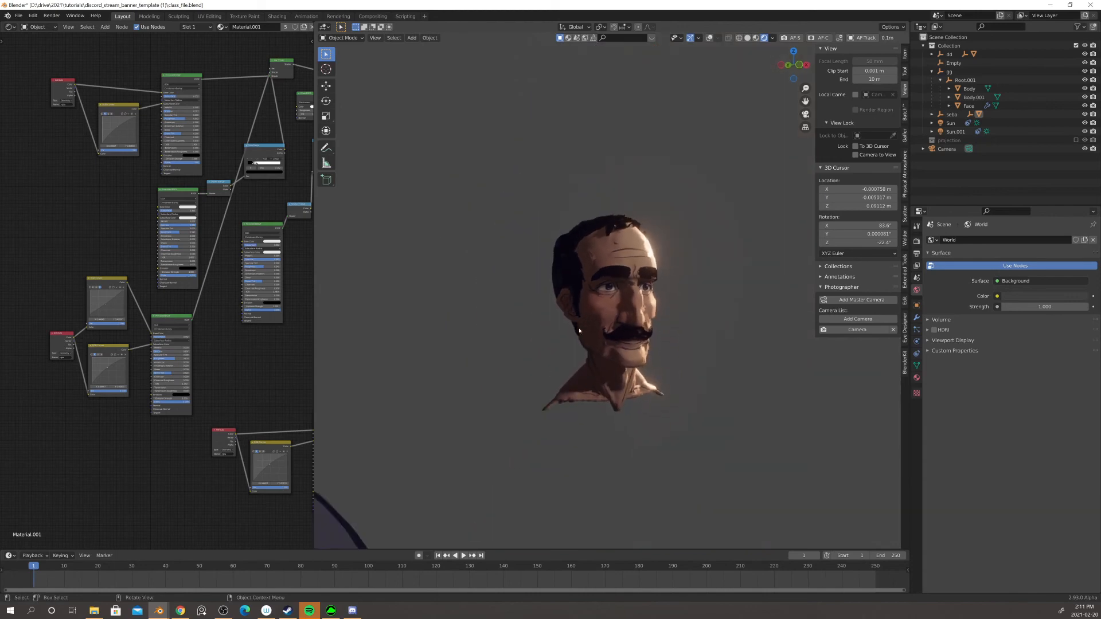
middle_drag(580, 328, 595, 319)
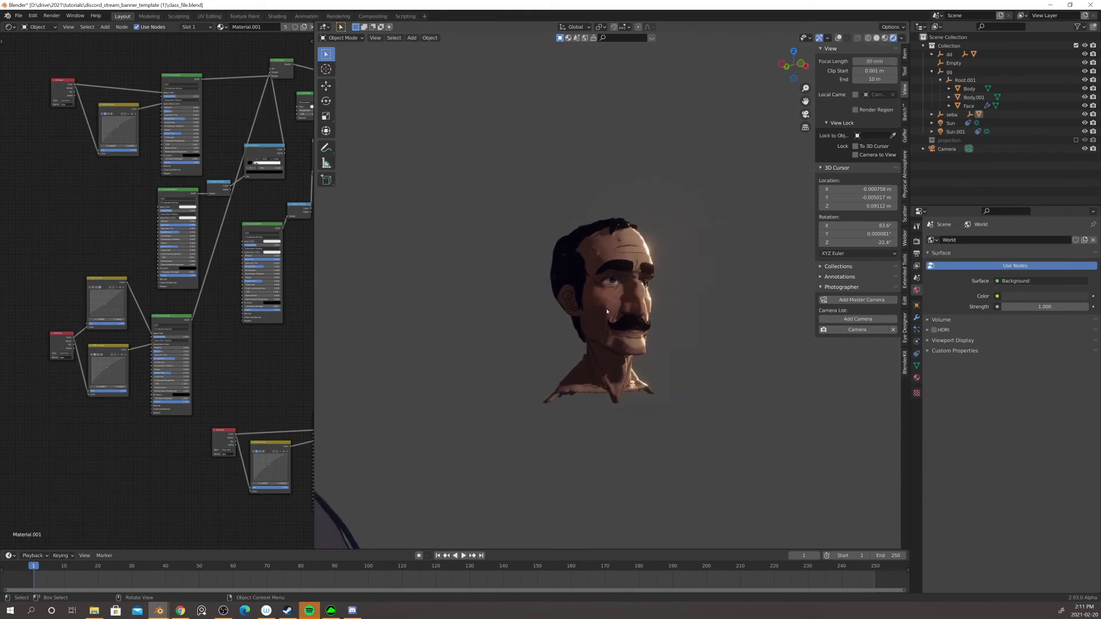
- Examine the brush-stroke detail on the cheek, eye and nose through the scene camera, from close up and farther away
scroll(607, 311, up, 4)
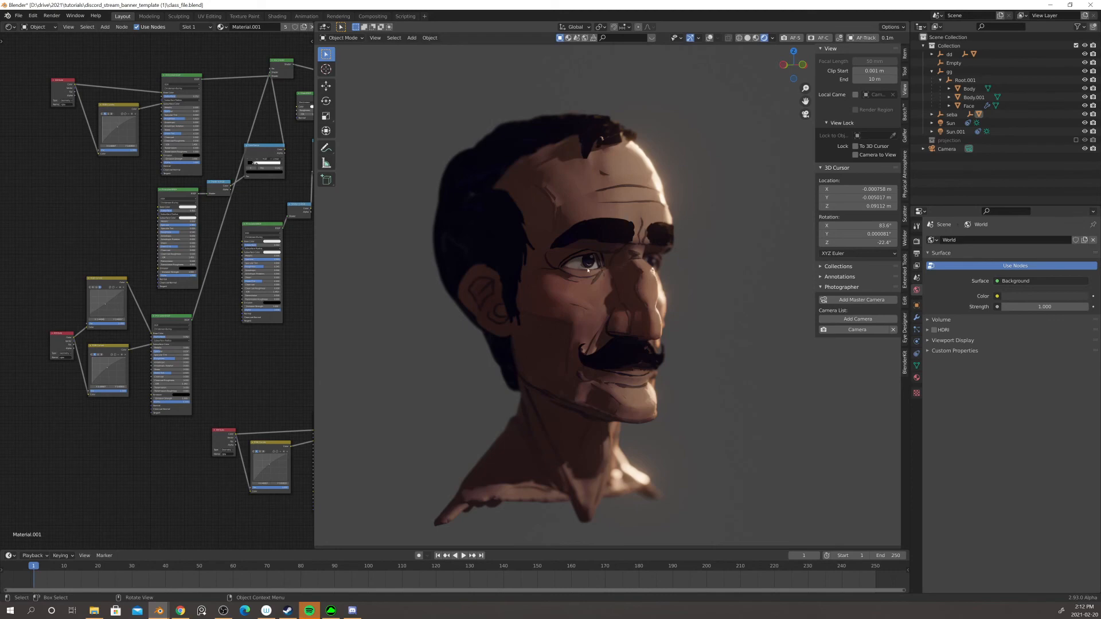
scroll(580, 266, up, 5)
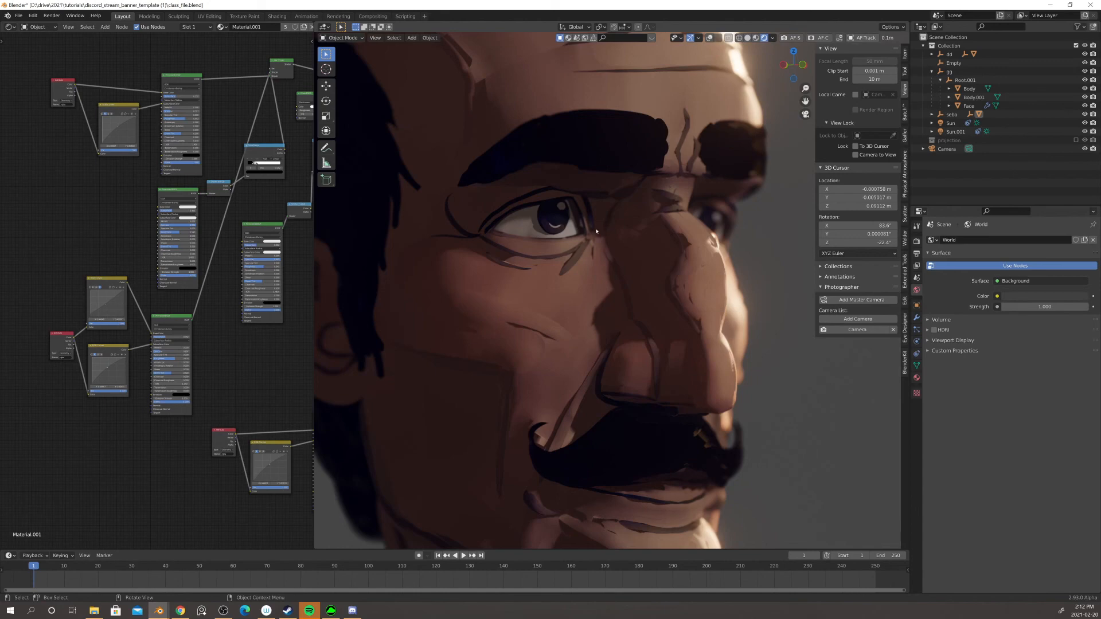
scroll(591, 228, down, 5)
scroll(589, 252, up, 7)
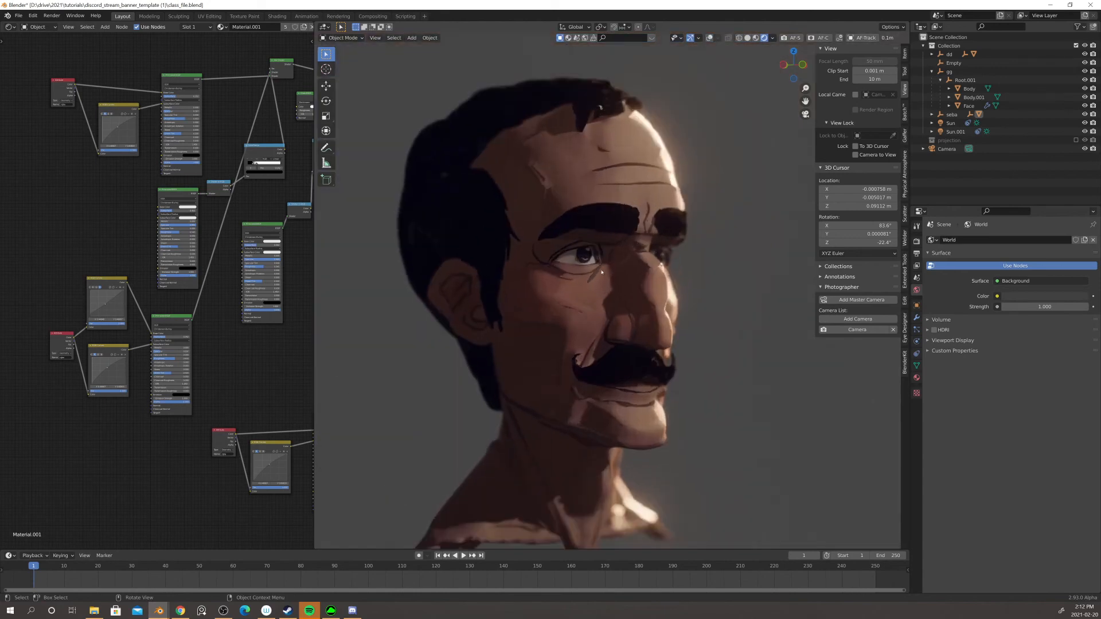
scroll(587, 302, up, 2)
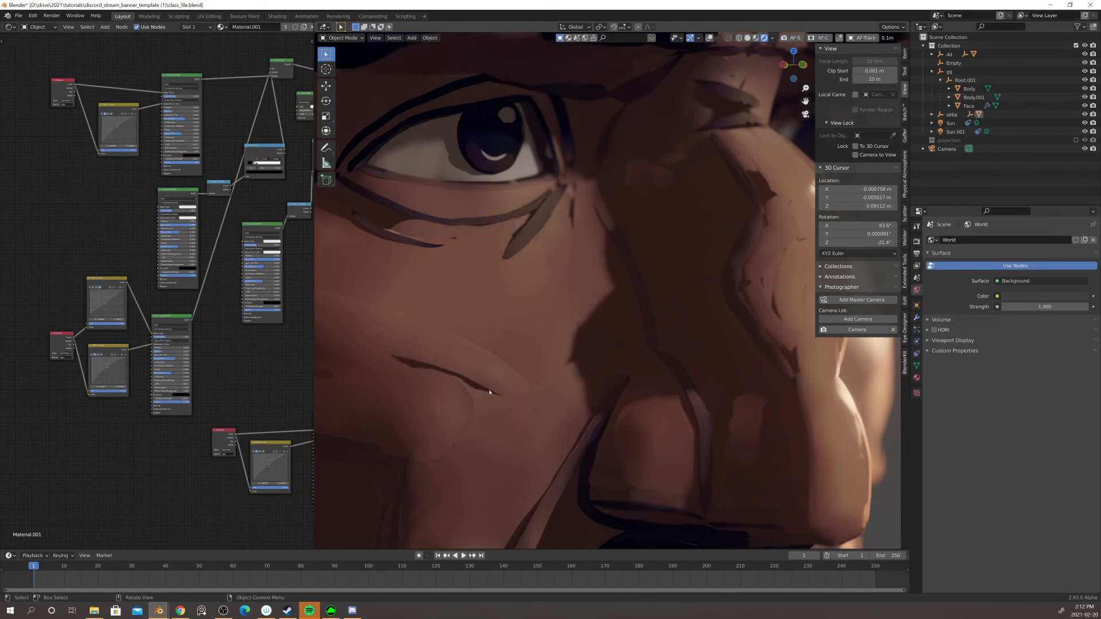
scroll(490, 392, down, 5)
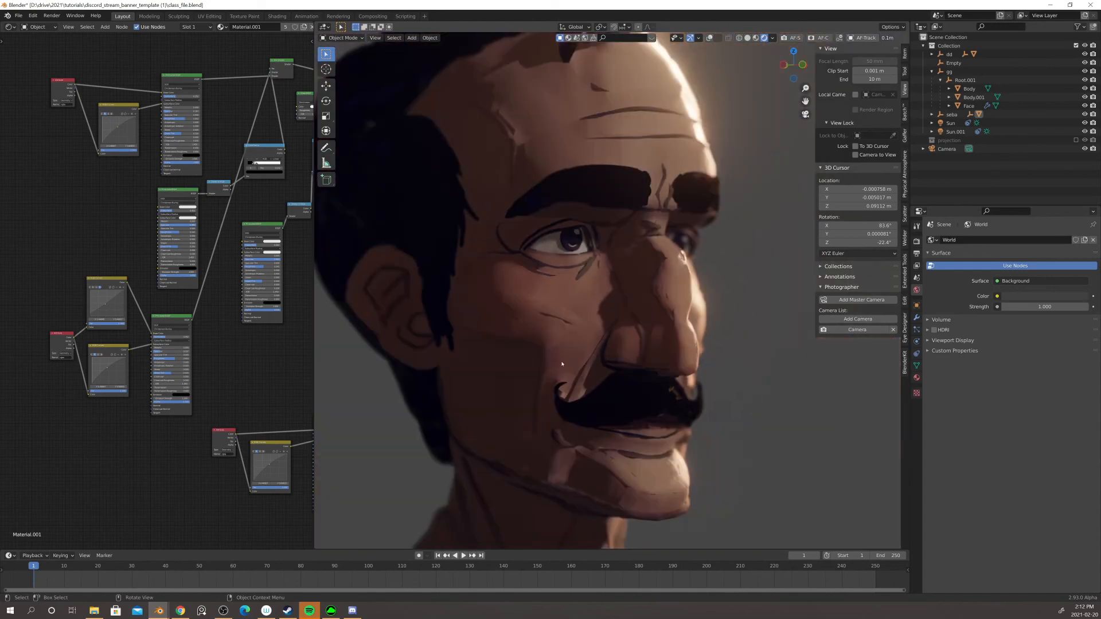
scroll(562, 363, down, 5)
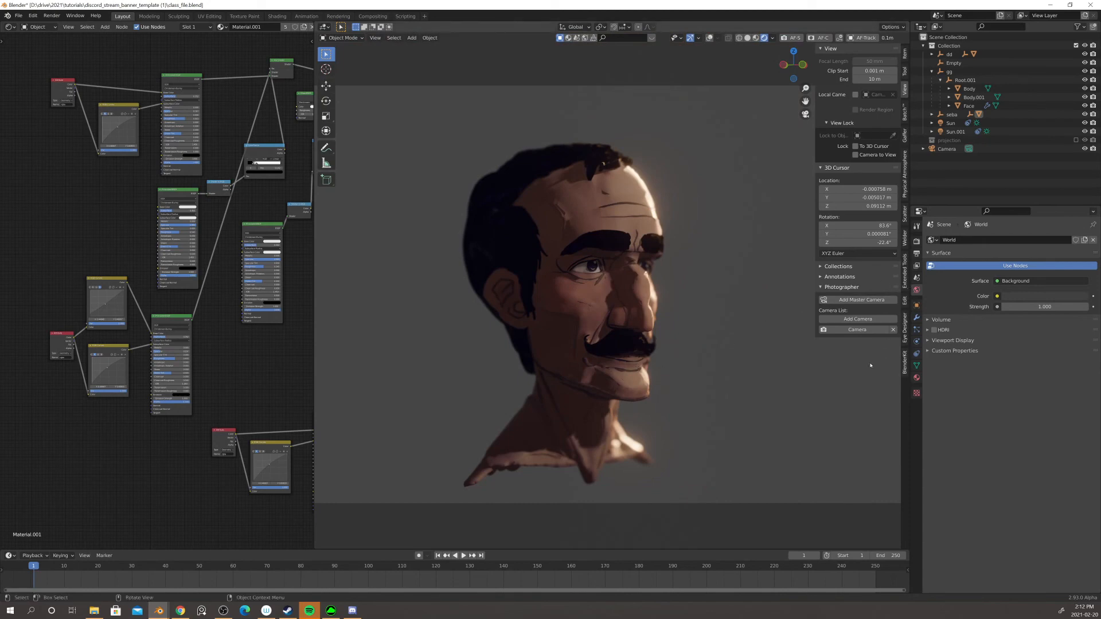
- Review the Material.001 settings and the scene's output settings, and bring the full shader node tree into view
click(916, 378)
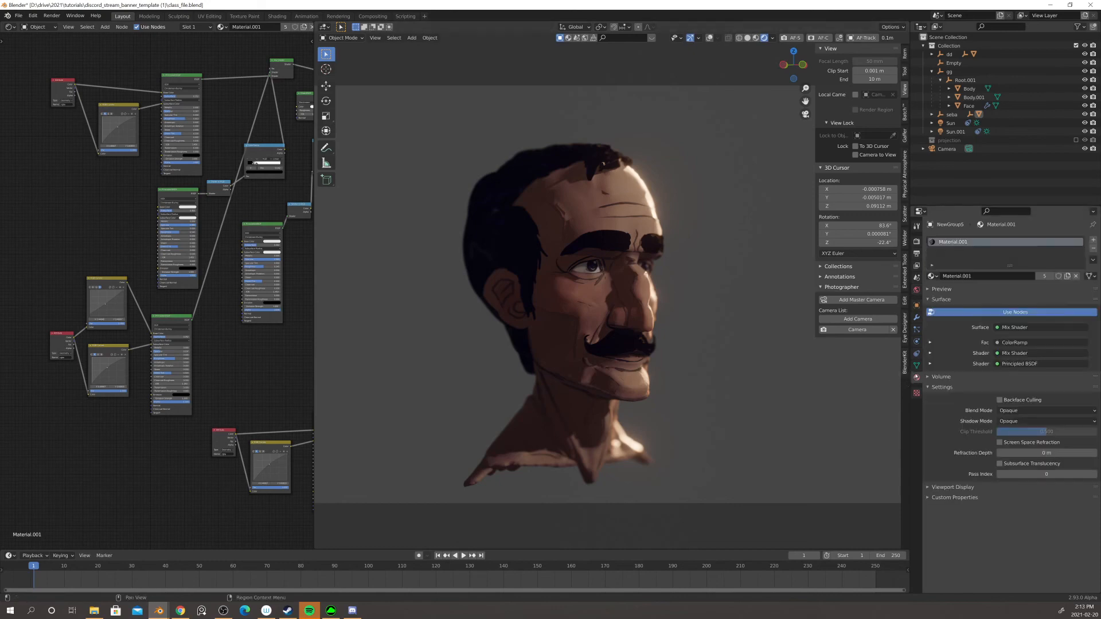
click(917, 254)
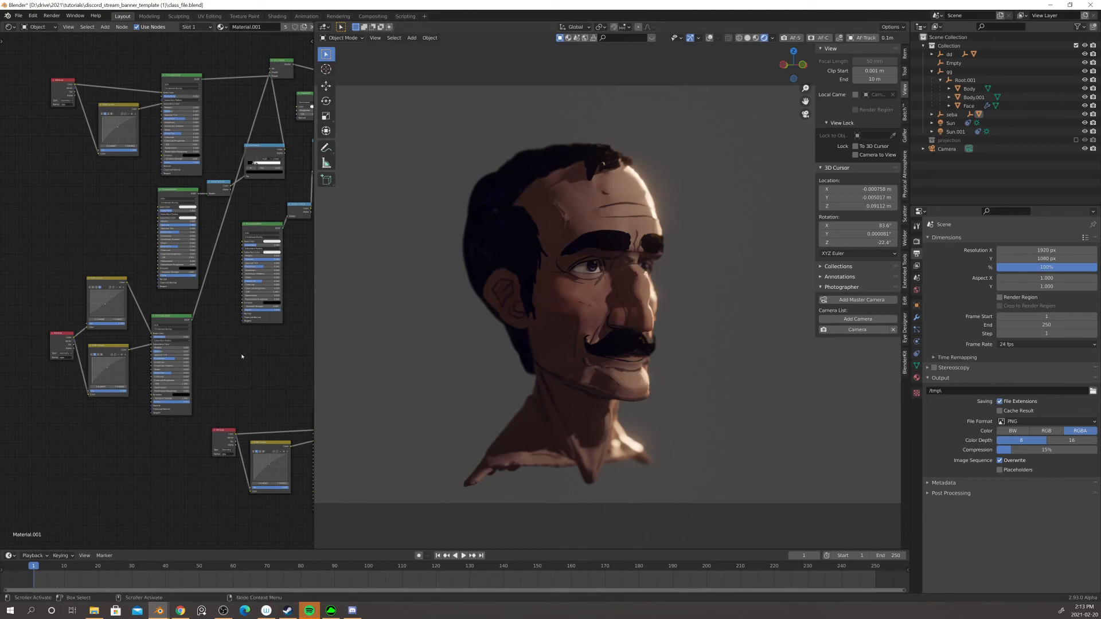
scroll(242, 357, down, 4)
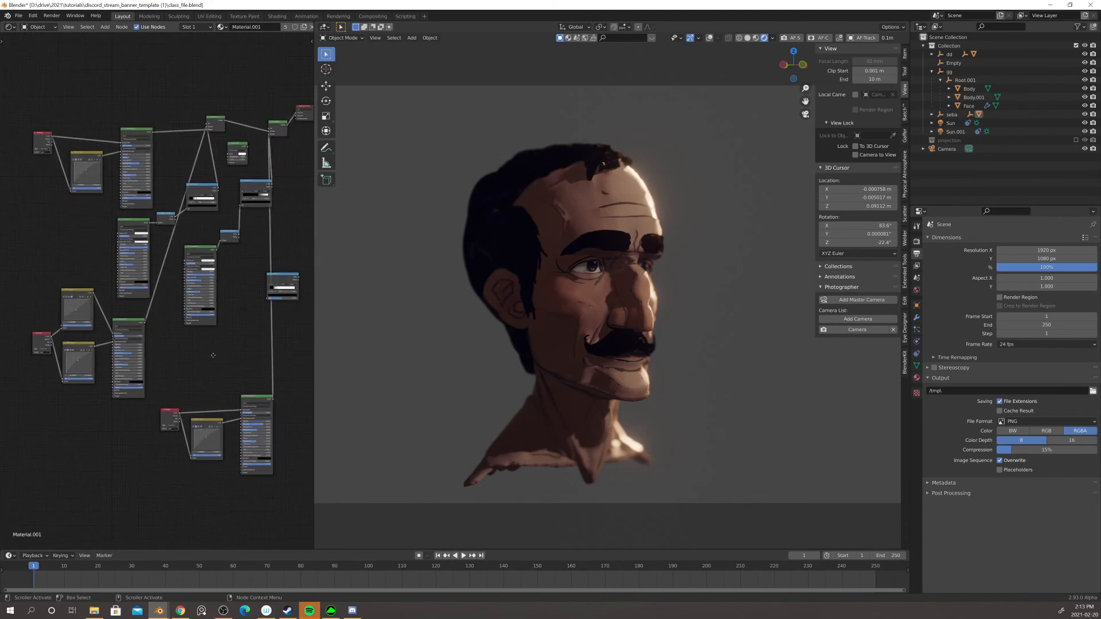
middle_drag(213, 354, 192, 372)
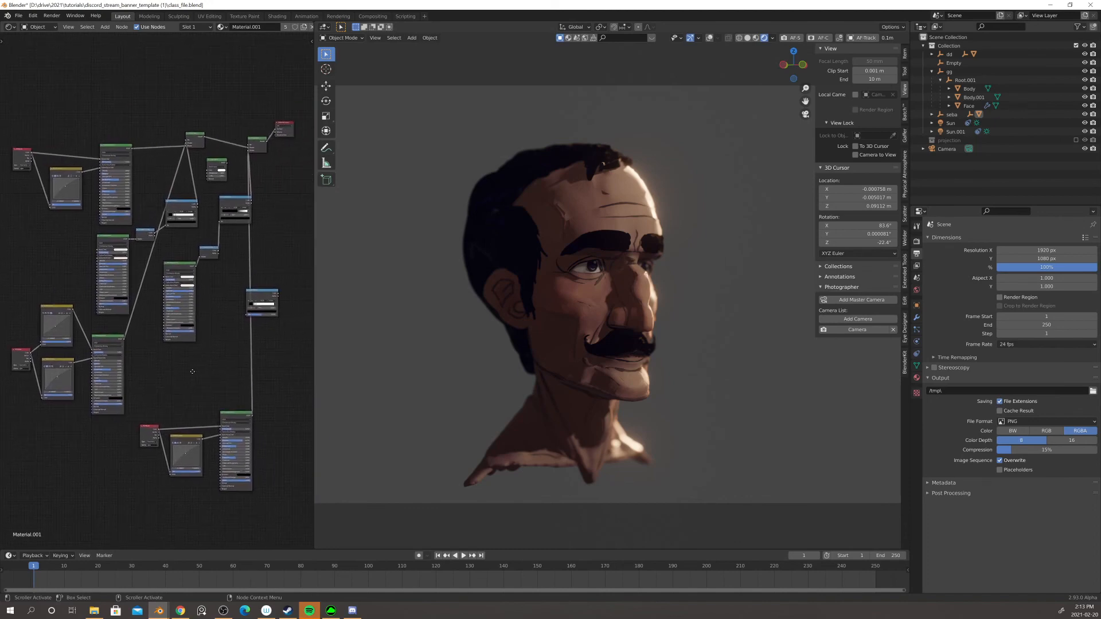